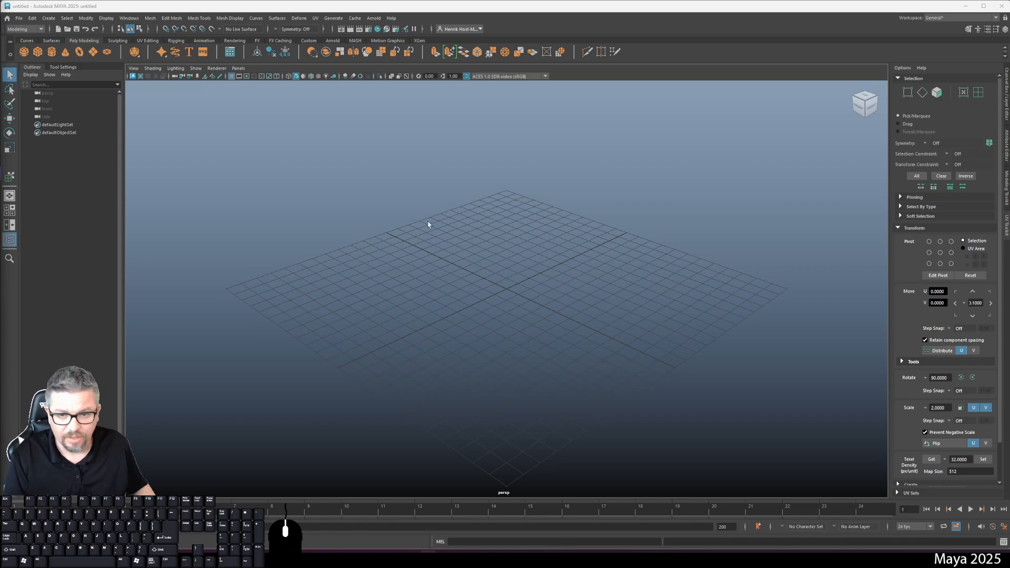
Create a polygon cylinder at the grid's centre and enlarge it freehand into a tall, wider shape.
{"action": "left_click", "coordinate": [454, 213]}
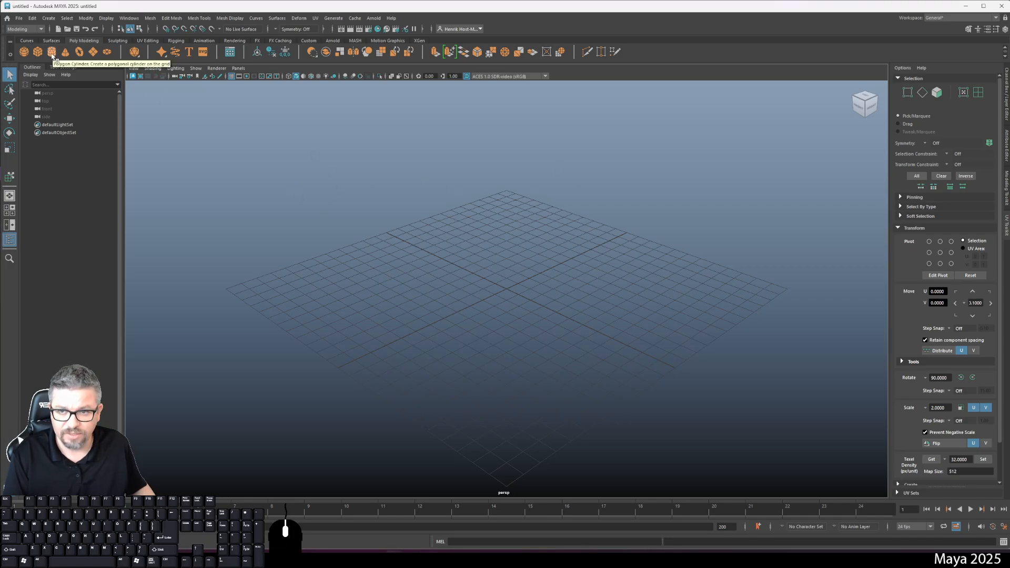
{"action": "left_click", "coordinate": [52, 53]}
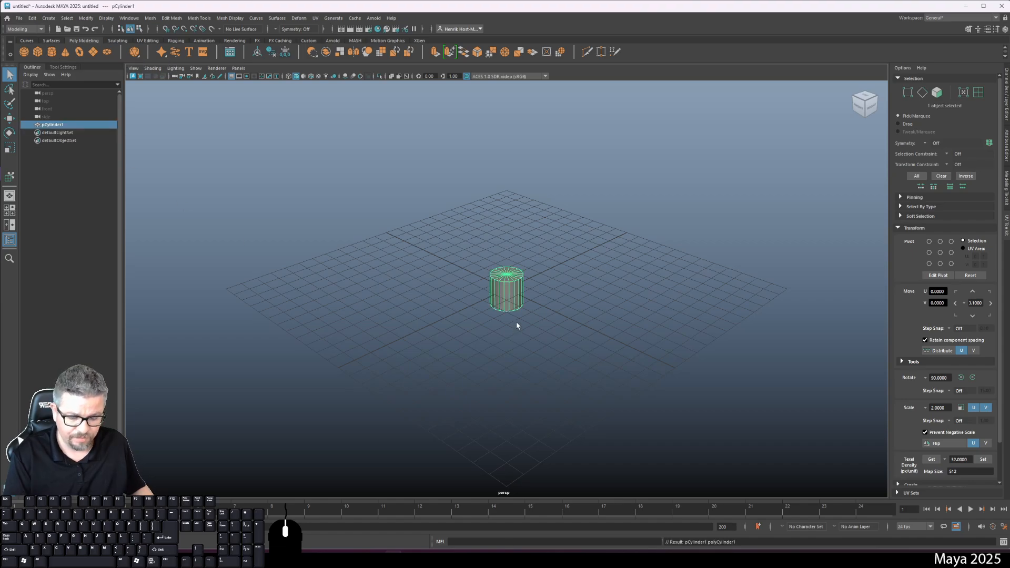
{"action": "key", "text": "r"}
{"action": "left_click_drag", "start_coordinate": [507, 289], "coordinate": [506, 159]}
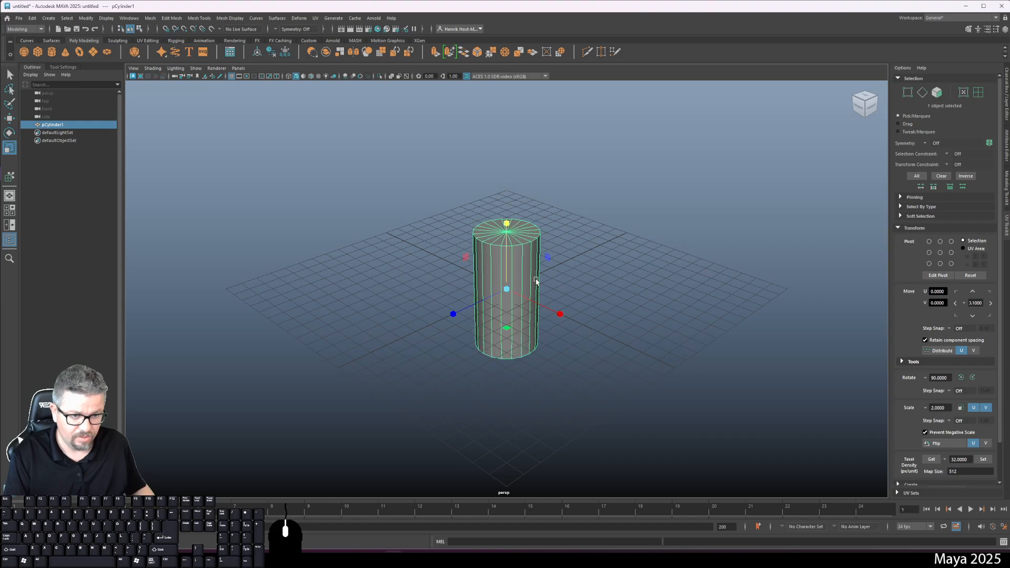
{"action": "left_click_drag", "start_coordinate": [510, 290], "coordinate": [526, 290]}
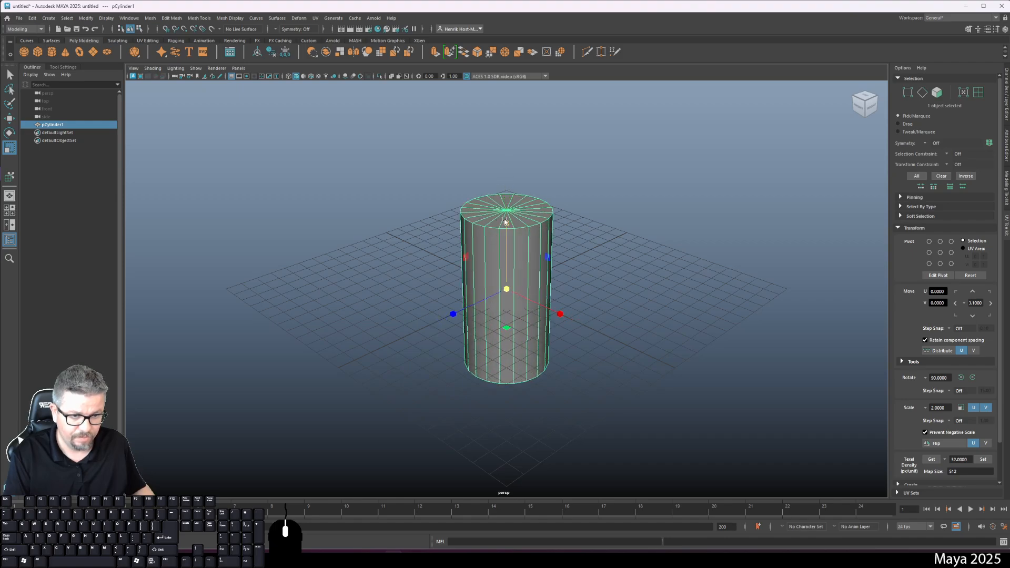
{"action": "left_click_drag", "start_coordinate": [507, 230], "coordinate": [514, 236]}
{"action": "key", "text": "w"}
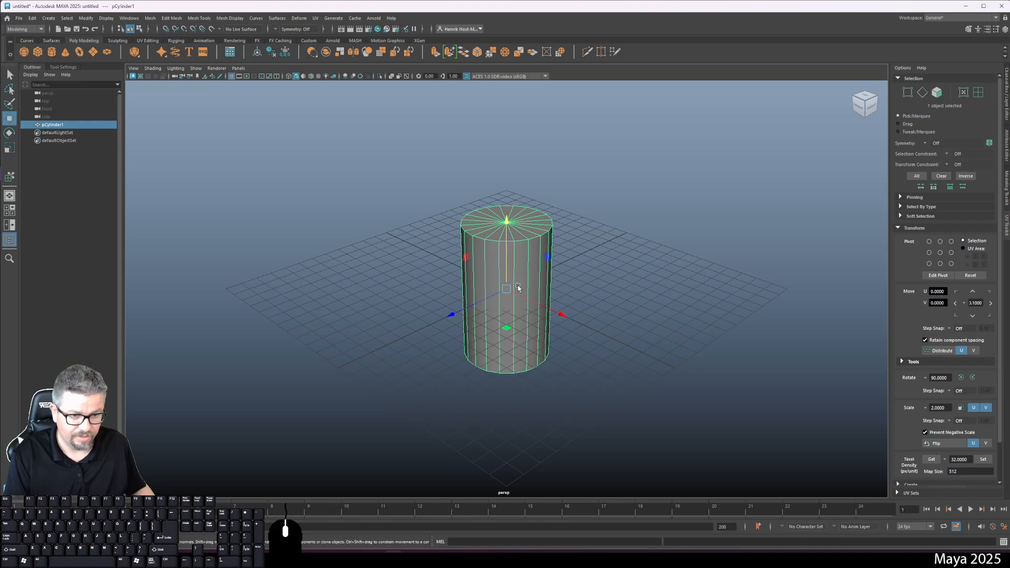
Set the cylinder's Scale X to 3, Scale Y to 5 and Scale Z to 3.
{"action": "left_click", "coordinate": [1003, 98]}
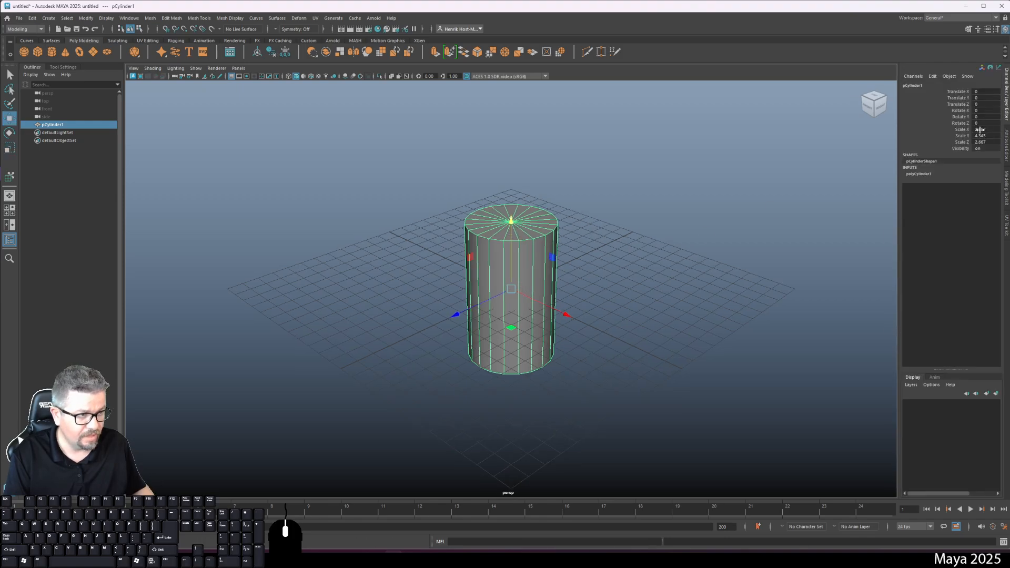
{"action": "double_click", "coordinate": [979, 130]}
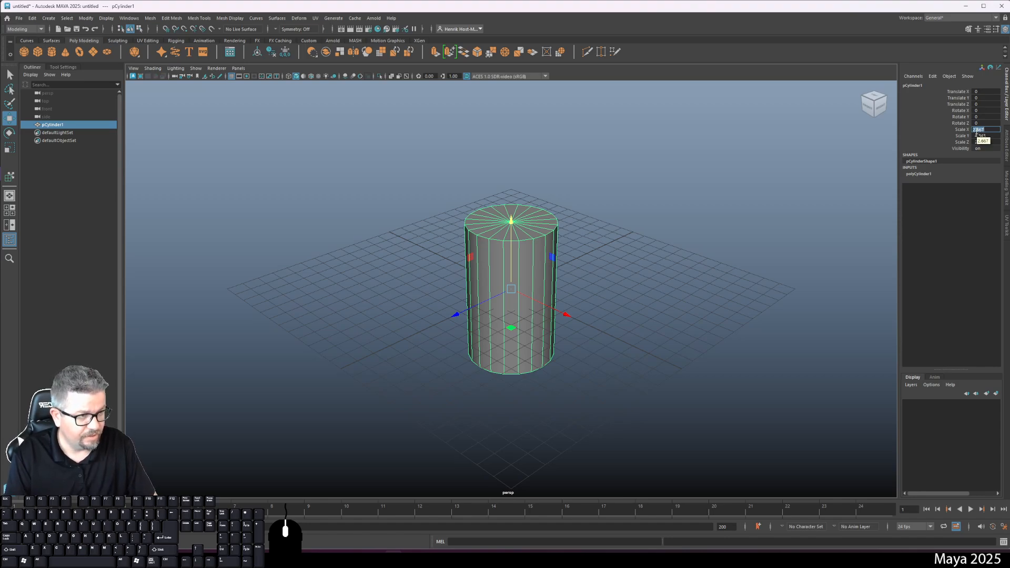
{"action": "type", "text": "3"}
{"action": "key", "text": "Tab"}
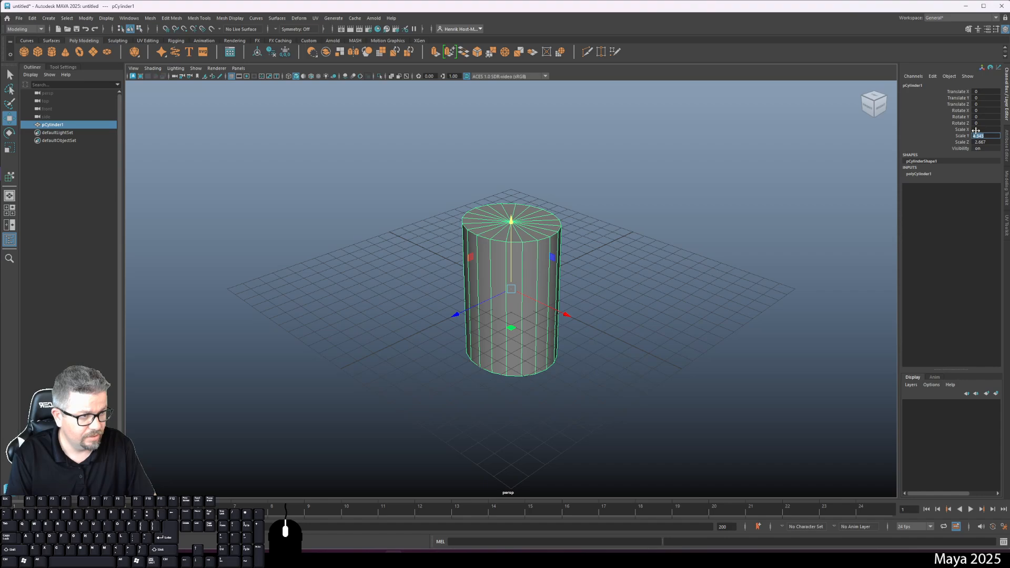
{"action": "type", "text": "5"}
{"action": "key", "text": "Tab"}
{"action": "type", "text": "3"}
{"action": "key", "text": "Return"}
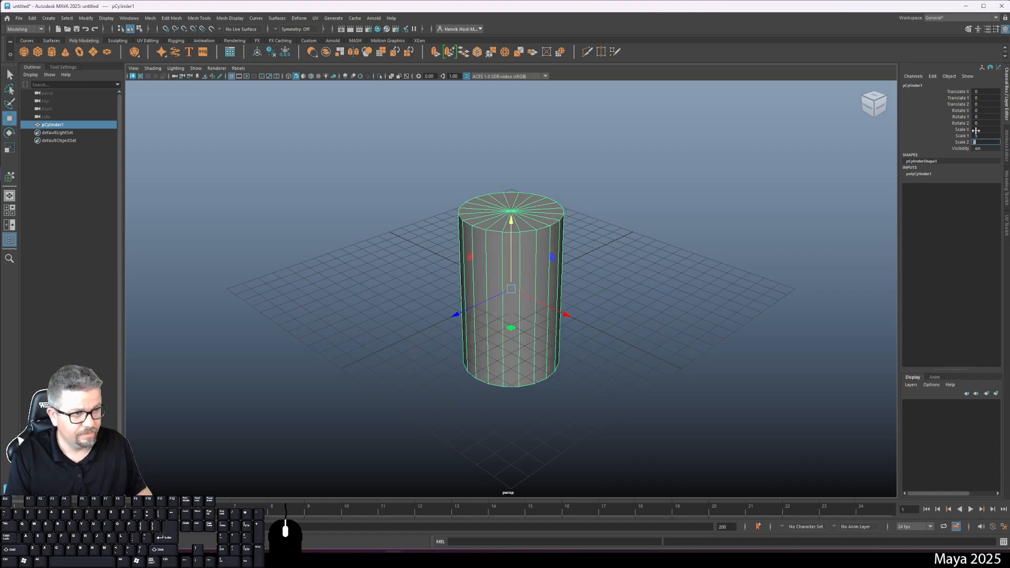
Try raising the cylinder with a Translate Y of 2.5, and move it up freehand towards standing on the grid.
{"action": "left_click", "coordinate": [981, 98]}
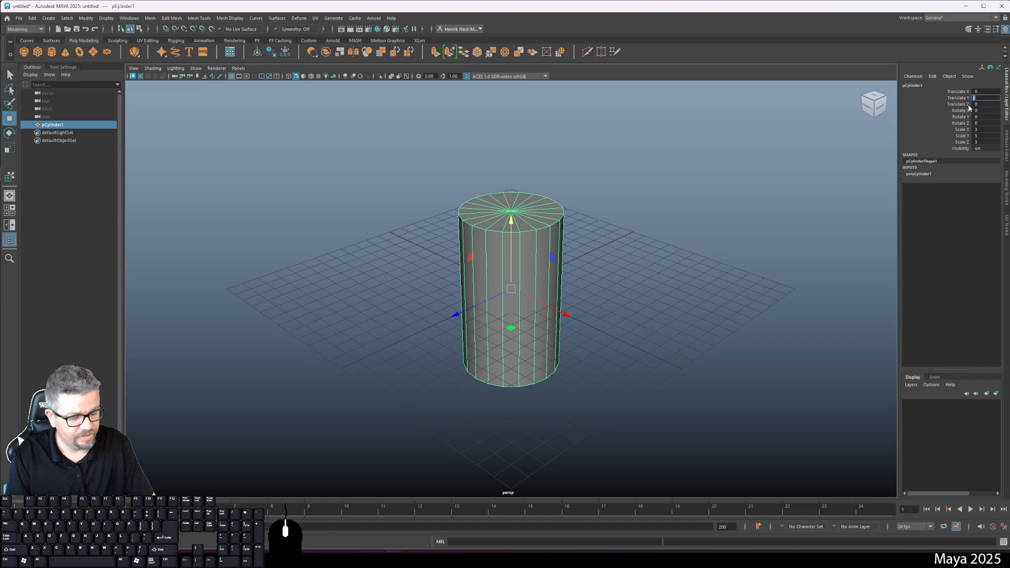
{"action": "type", "text": "2.5"}
{"action": "key", "text": "Return"}
{"action": "left_click_drag", "start_coordinate": [606, 363], "coordinate": [595, 307], "text": "alt"}
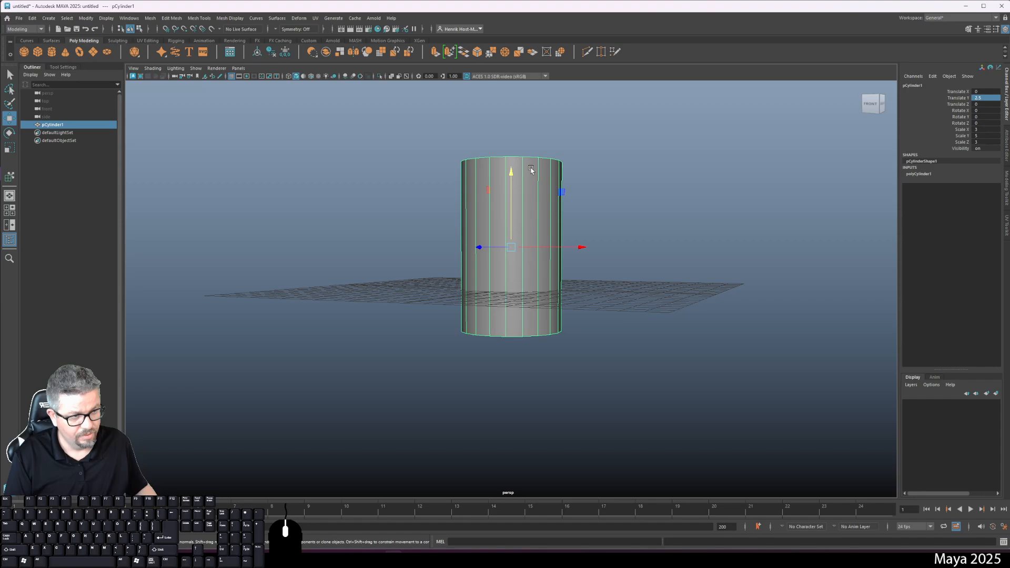
{"action": "left_click_drag", "start_coordinate": [504, 167], "coordinate": [525, 129]}
Set the cylinder's Translate Y to 5 to stand its base on the grid.
{"action": "left_click", "coordinate": [986, 98]}
{"action": "type", "text": "5"}
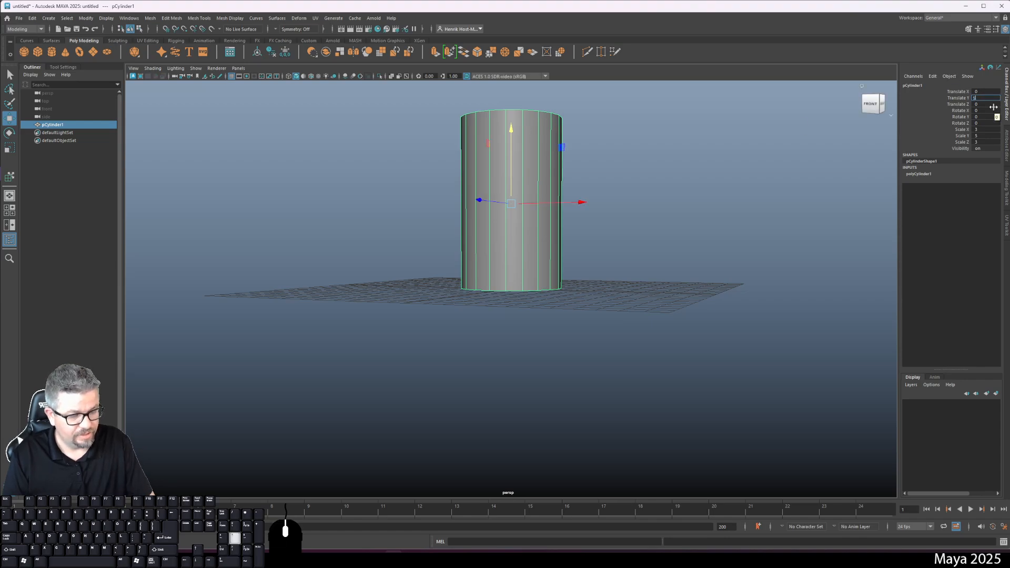
{"action": "key", "text": "Return"}
Select all side faces of the cylinder in face mode, leaving out the top and bottom caps.
{"action": "left_click", "coordinate": [740, 180]}
{"action": "left_click_drag", "start_coordinate": [546, 230], "coordinate": [591, 368]}
{"action": "left_click", "coordinate": [564, 268]}
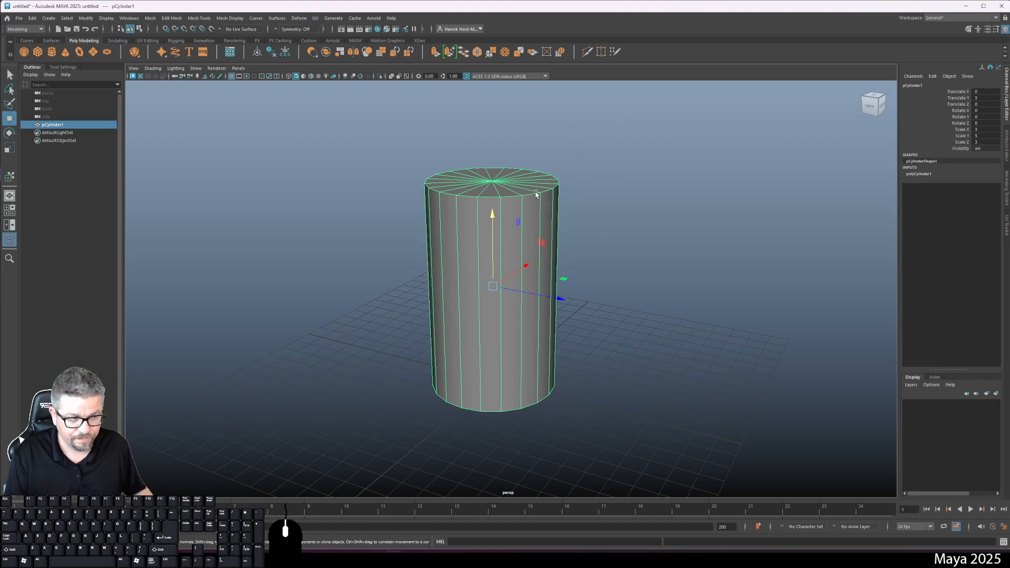
{"action": "mouse_move", "coordinate": [577, 207]}
{"action": "left_mouse_down"}
{"action": "mouse_move", "coordinate": [573, 192]}
{"action": "mouse_move", "coordinate": [567, 204]}
{"action": "left_mouse_up"}
{"action": "right_click", "coordinate": [504, 191]}
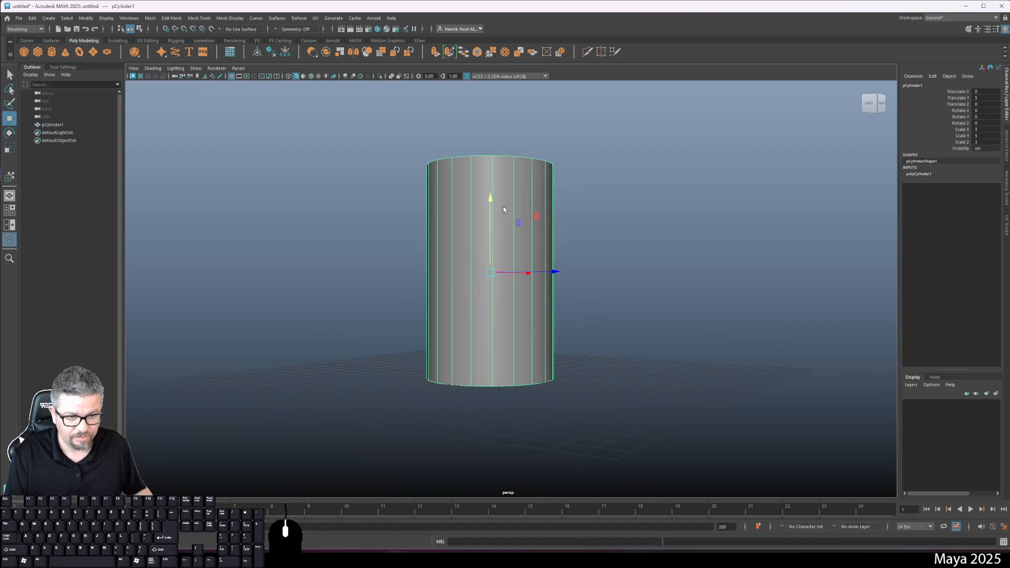
{"action": "left_click_drag", "start_coordinate": [383, 232], "coordinate": [456, 246]}
{"action": "left_click_drag", "start_coordinate": [733, 293], "coordinate": [526, 174]}
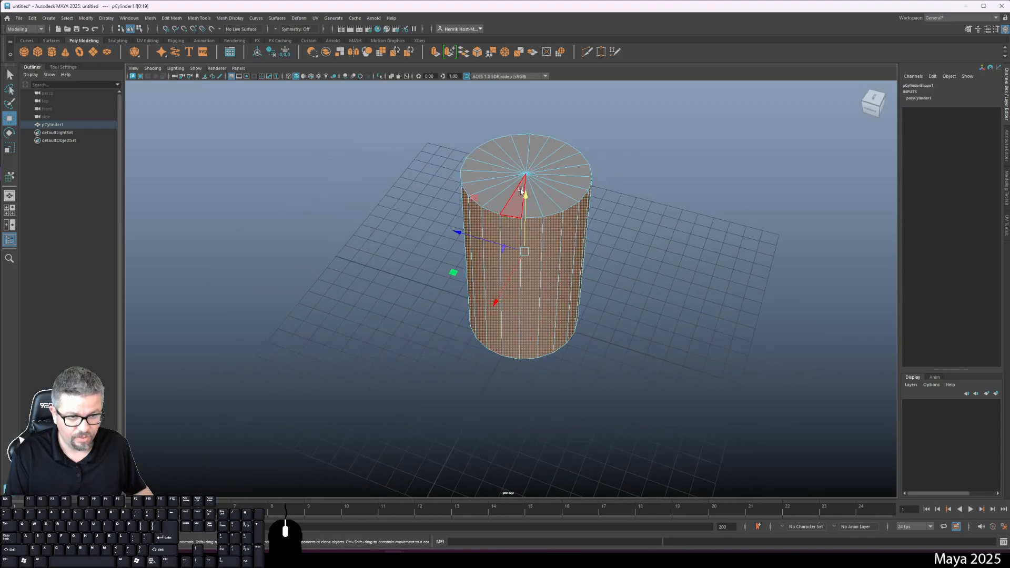
{"action": "left_click_drag", "start_coordinate": [534, 364], "coordinate": [669, 335]}
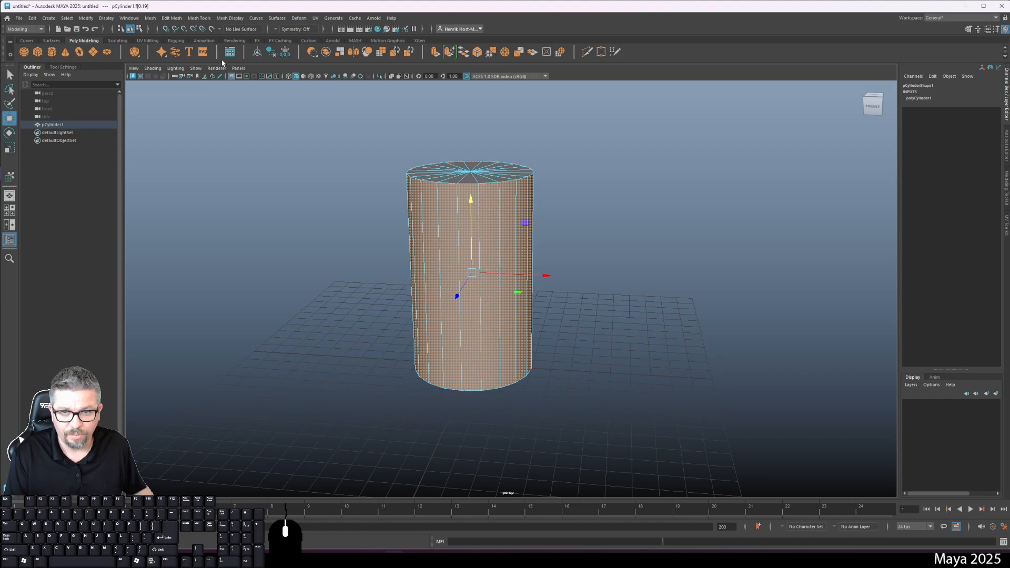
Switch to the saved Persp/UV Editor layout and turn on shaded display of the UV shells.
{"action": "left_click", "coordinate": [238, 70]}
{"action": "mouse_move", "coordinate": [258, 134]}
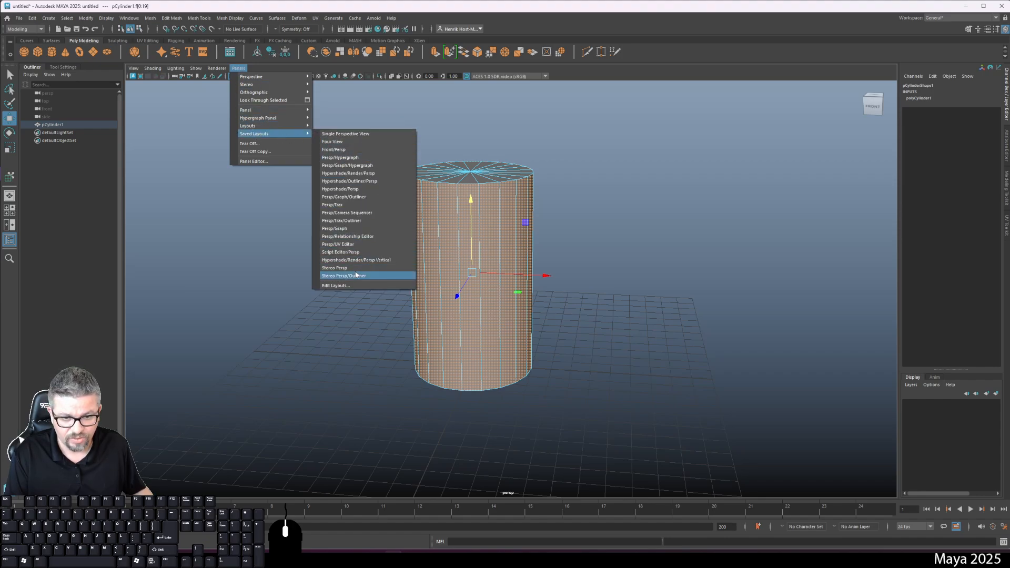
{"action": "left_click", "coordinate": [371, 245]}
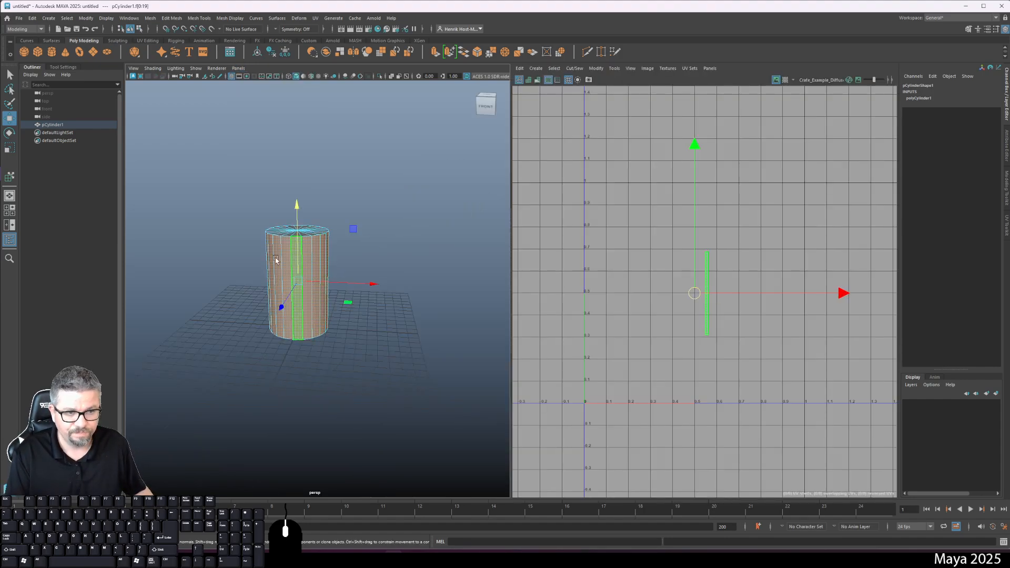
{"action": "left_click_drag", "start_coordinate": [389, 300], "coordinate": [394, 294], "text": "alt"}
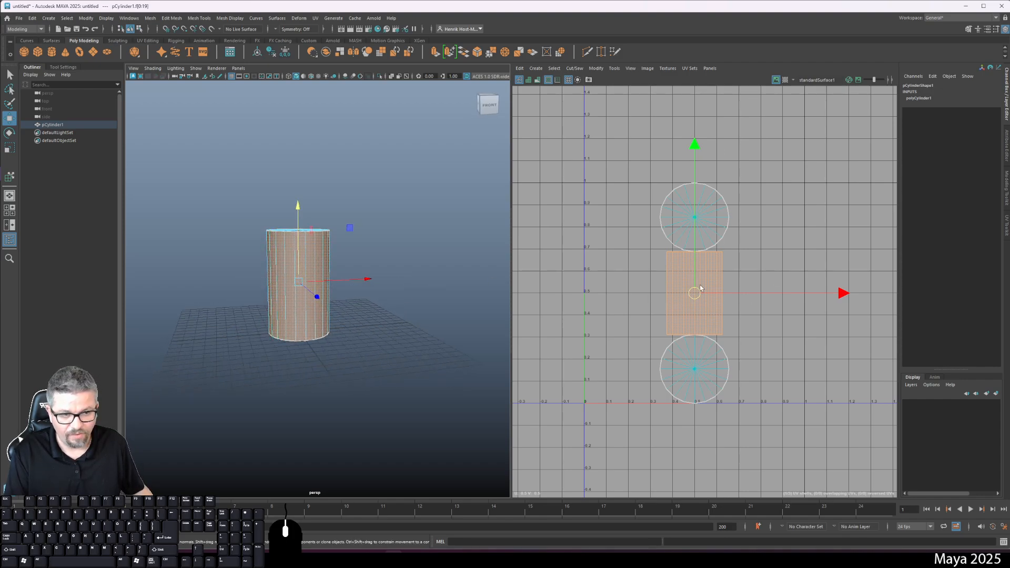
{"action": "left_click", "coordinate": [529, 80]}
{"action": "left_click", "coordinate": [623, 323]}
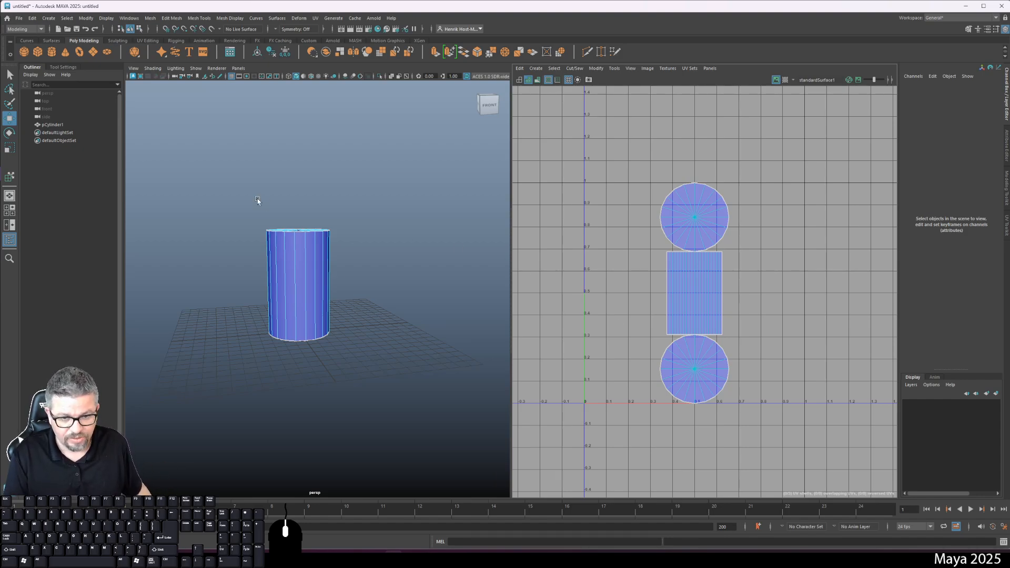
Reselect the cylinder's side faces and apply an Automatic UV projection to them.
{"action": "left_click_drag", "start_coordinate": [364, 266], "coordinate": [194, 291]}
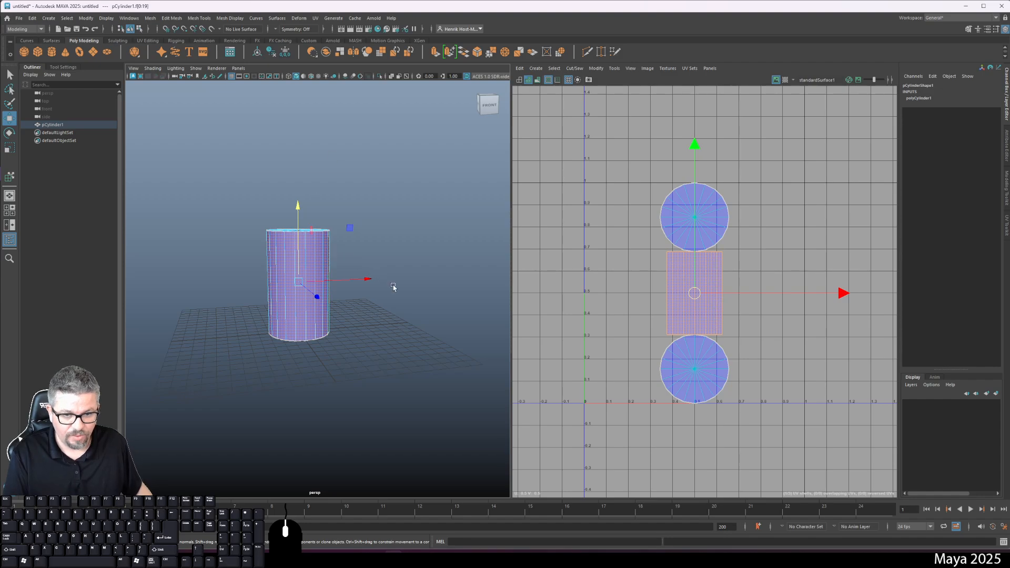
{"action": "left_click_drag", "start_coordinate": [393, 286], "coordinate": [420, 311]}
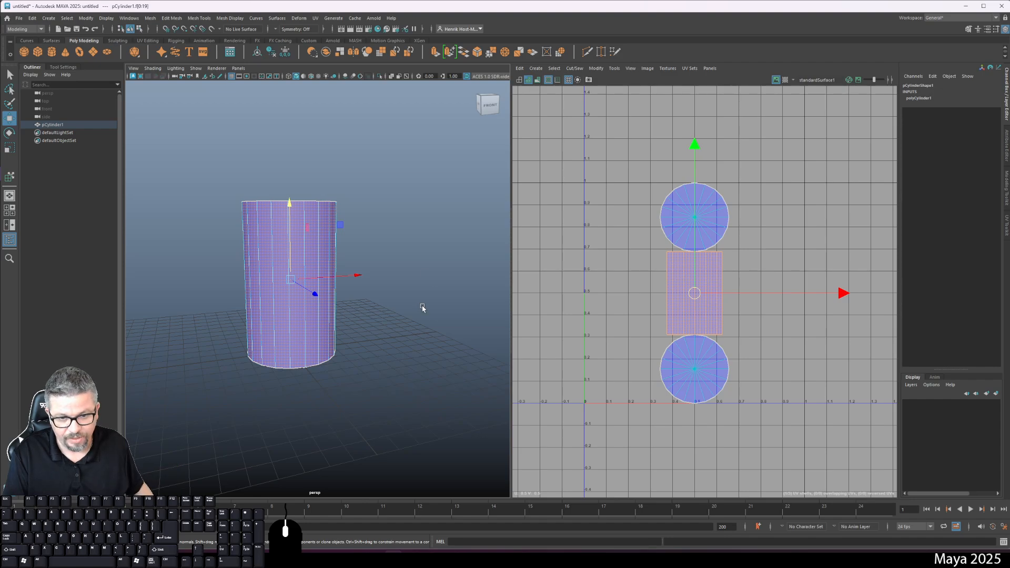
{"action": "left_click", "coordinate": [317, 18]}
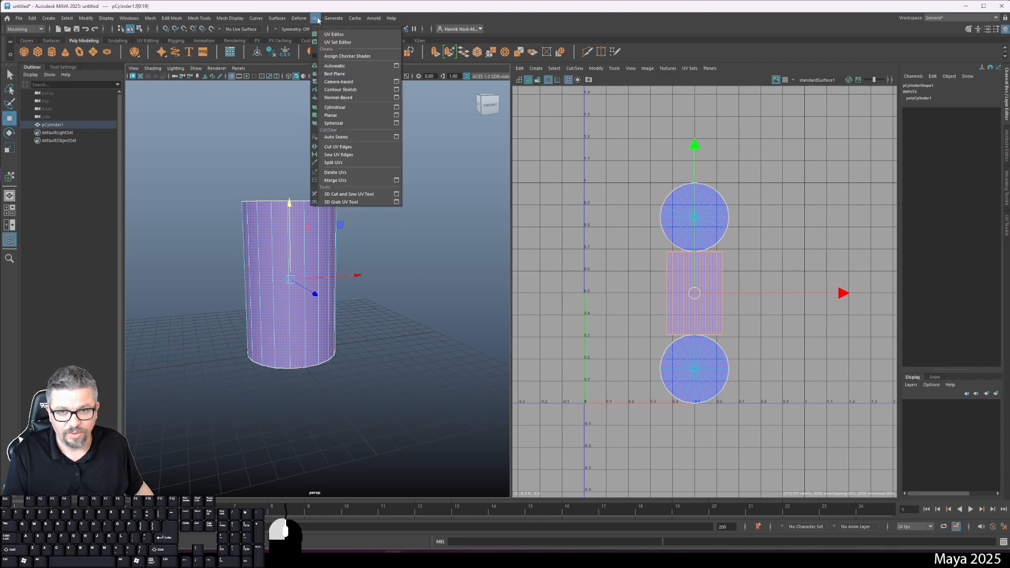
{"action": "left_click", "coordinate": [336, 66]}
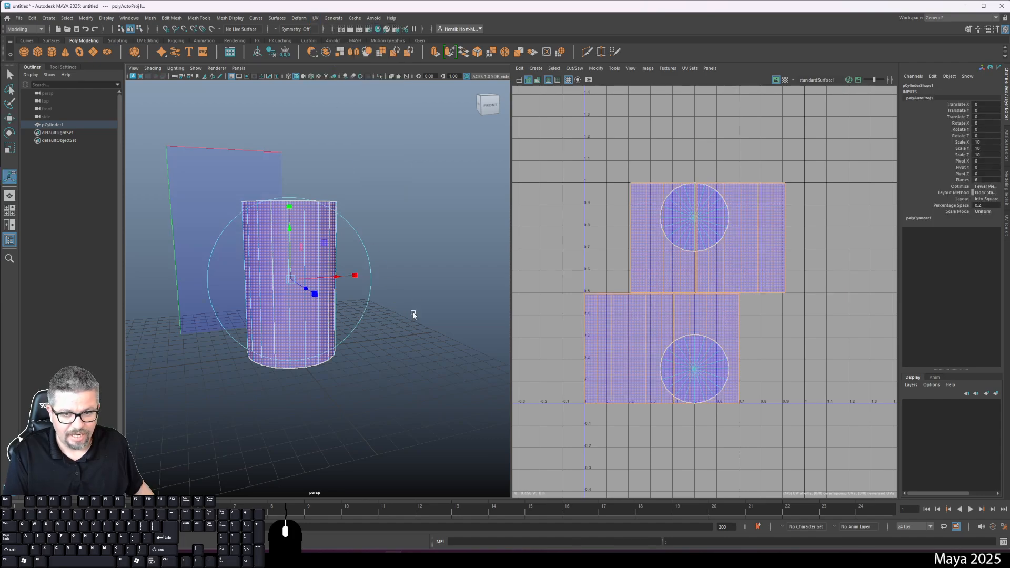
Reselect the whole cylinder in object mode and move its four rectangular side UV shells apart, clear of the circular cap shells.
{"action": "right_click", "coordinate": [332, 204]}
{"action": "left_click", "coordinate": [370, 193]}
{"action": "left_click", "coordinate": [404, 190]}
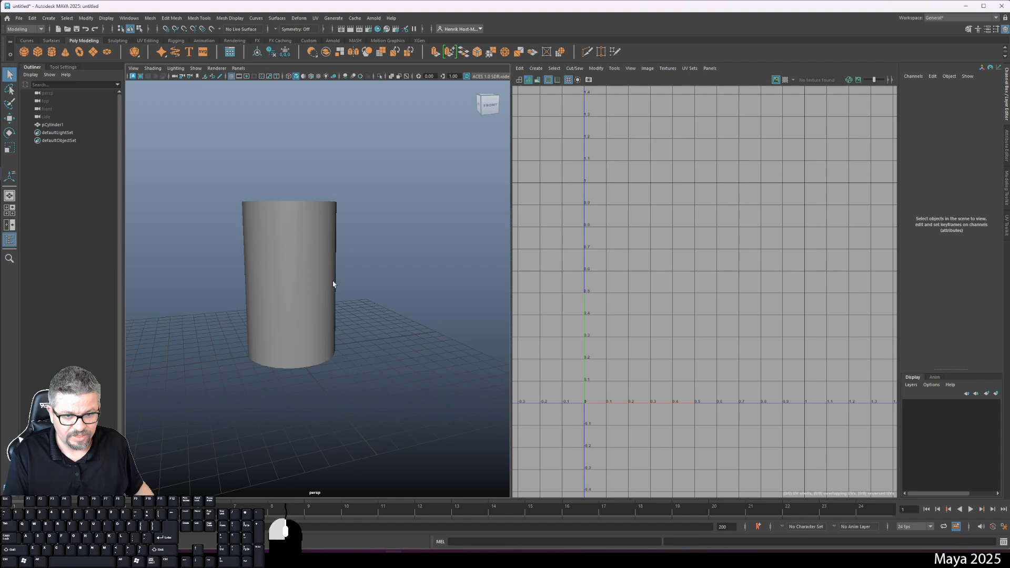
{"action": "left_click", "coordinate": [334, 284]}
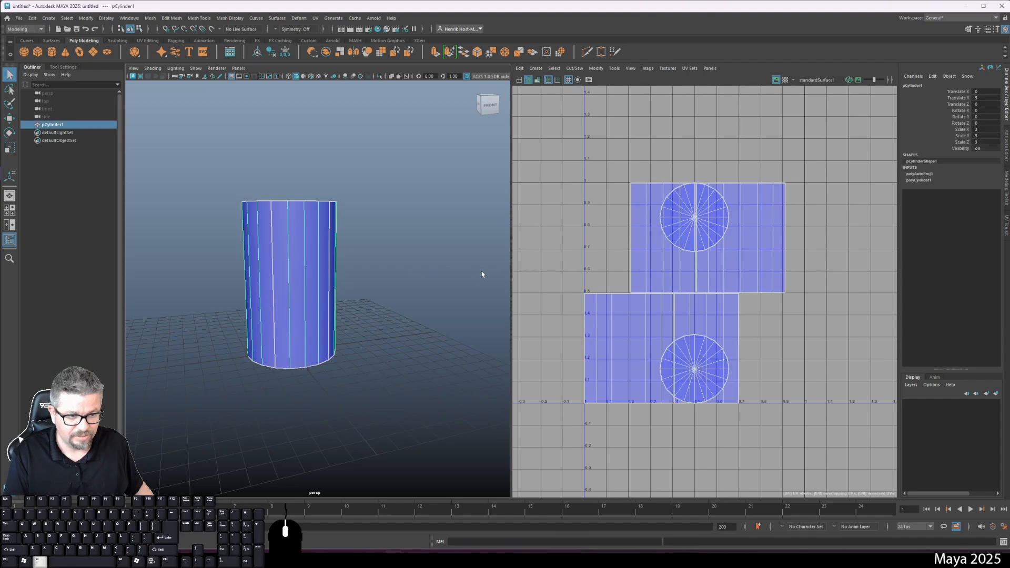
{"action": "left_click", "coordinate": [614, 68]}
{"action": "left_click", "coordinate": [629, 134]}
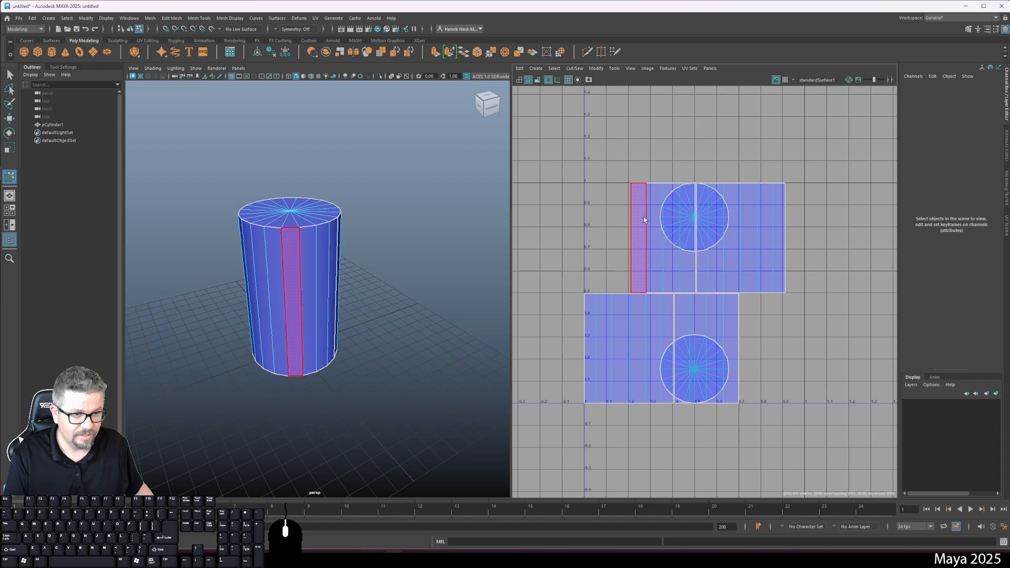
{"action": "left_click_drag", "start_coordinate": [643, 217], "coordinate": [526, 157]}
{"action": "left_click_drag", "start_coordinate": [748, 245], "coordinate": [850, 181]}
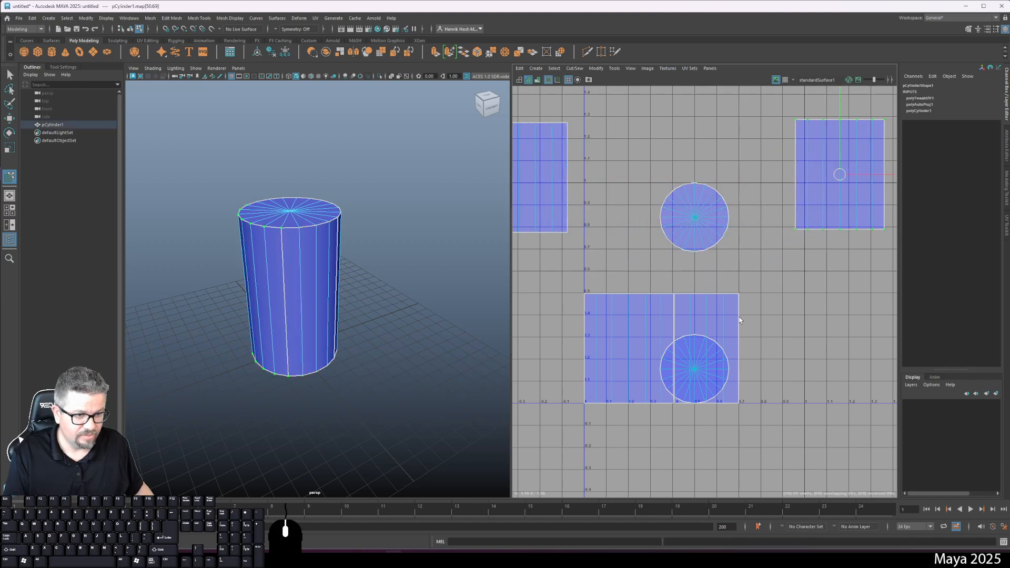
{"action": "left_click_drag", "start_coordinate": [726, 310], "coordinate": [882, 295]}
{"action": "left_click_drag", "start_coordinate": [635, 321], "coordinate": [575, 346]}
{"action": "left_click_drag", "start_coordinate": [626, 298], "coordinate": [679, 308]}
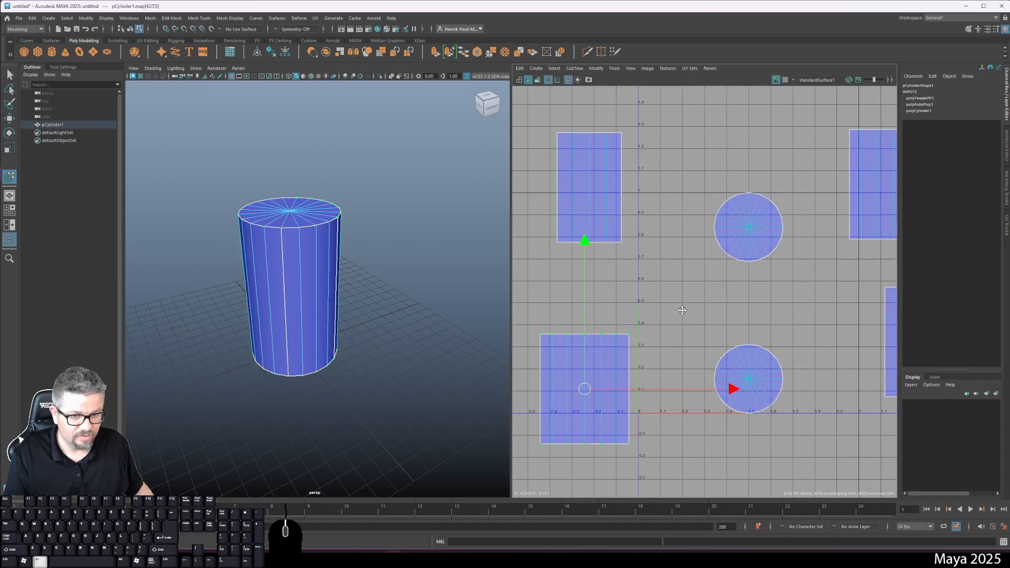
Examine around the cylinder which side faces belong to each UV shell and where the seams run.
{"action": "left_click_drag", "start_coordinate": [378, 281], "coordinate": [348, 274]}
{"action": "left_click", "coordinate": [302, 308]}
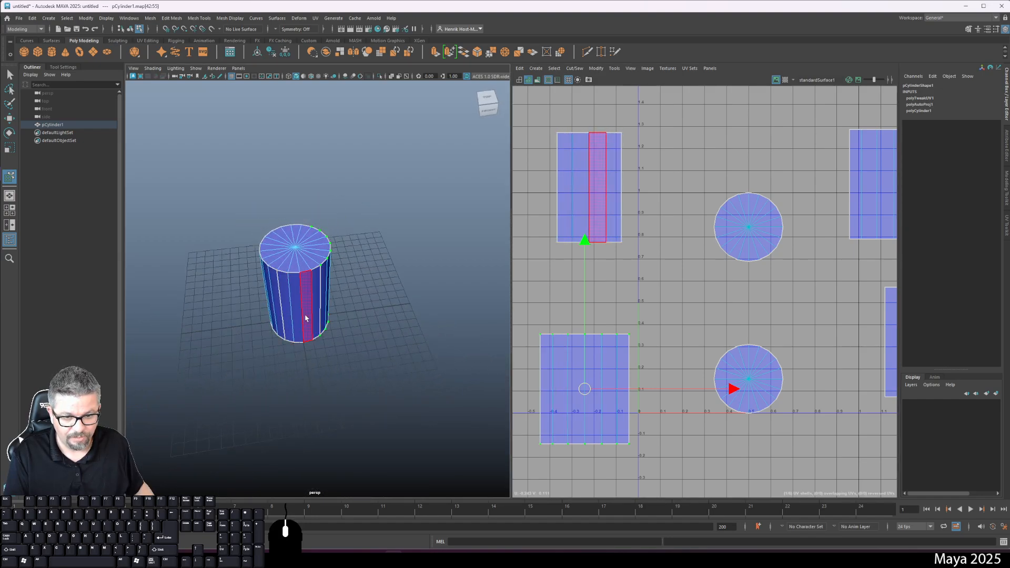
{"action": "left_click_drag", "start_coordinate": [304, 312], "coordinate": [243, 293]}
{"action": "left_click", "coordinate": [317, 305]}
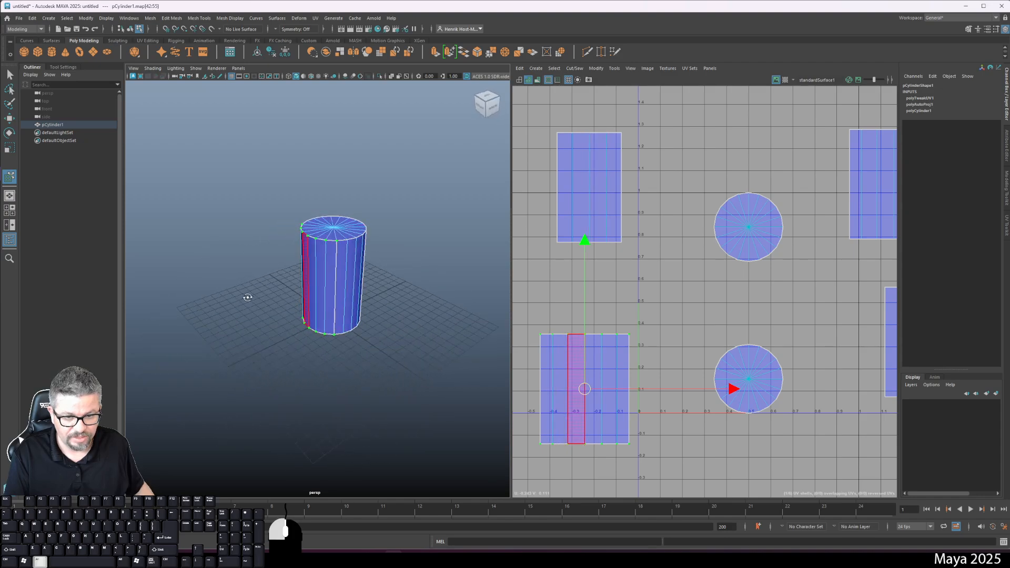
{"action": "left_click", "coordinate": [355, 295]}
{"action": "left_click_drag", "start_coordinate": [354, 295], "coordinate": [317, 283]}
{"action": "mouse_move", "coordinate": [324, 156]}
{"action": "left_mouse_down"}
{"action": "mouse_move", "coordinate": [335, 263]}
{"action": "mouse_move", "coordinate": [322, 171]}
{"action": "left_mouse_up"}
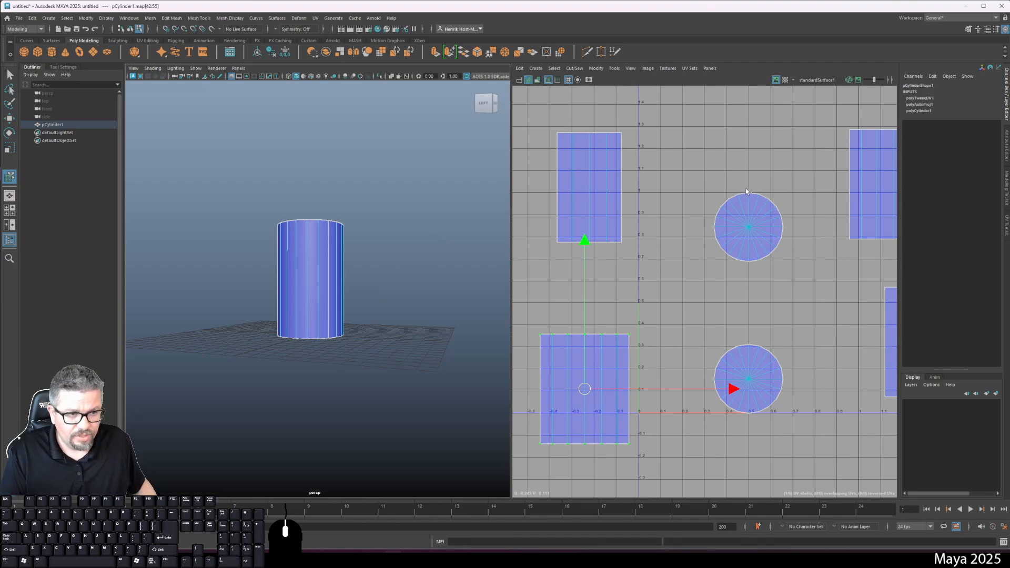
Move the two circular cap UV shells side by side above the 0–1 UV area.
{"action": "left_click_drag", "start_coordinate": [746, 189], "coordinate": [821, 310]}
{"action": "left_click_drag", "start_coordinate": [749, 226], "coordinate": [725, 126]}
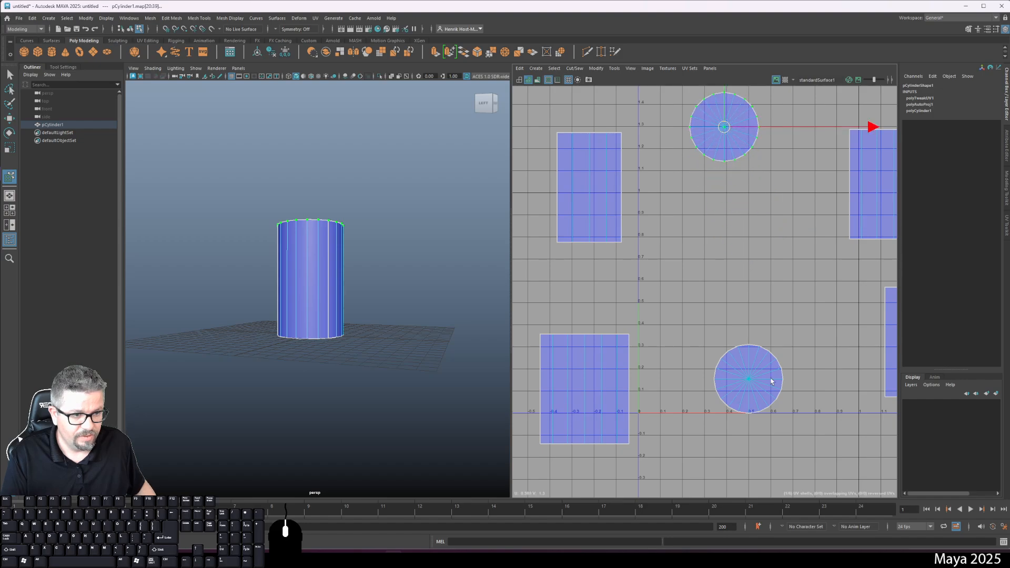
{"action": "left_click_drag", "start_coordinate": [706, 336], "coordinate": [805, 132]}
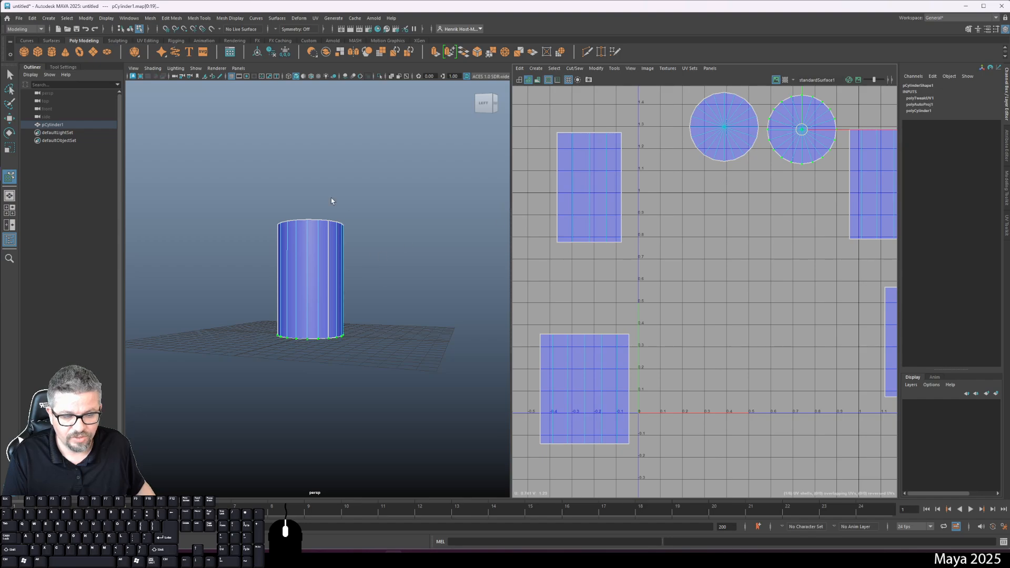
Select all of the cylinder's side faces and apply a Cylindrical UV projection to them.
{"action": "left_click_drag", "start_coordinate": [385, 273], "coordinate": [429, 284]}
{"action": "left_click_drag", "start_coordinate": [260, 291], "coordinate": [261, 289]}
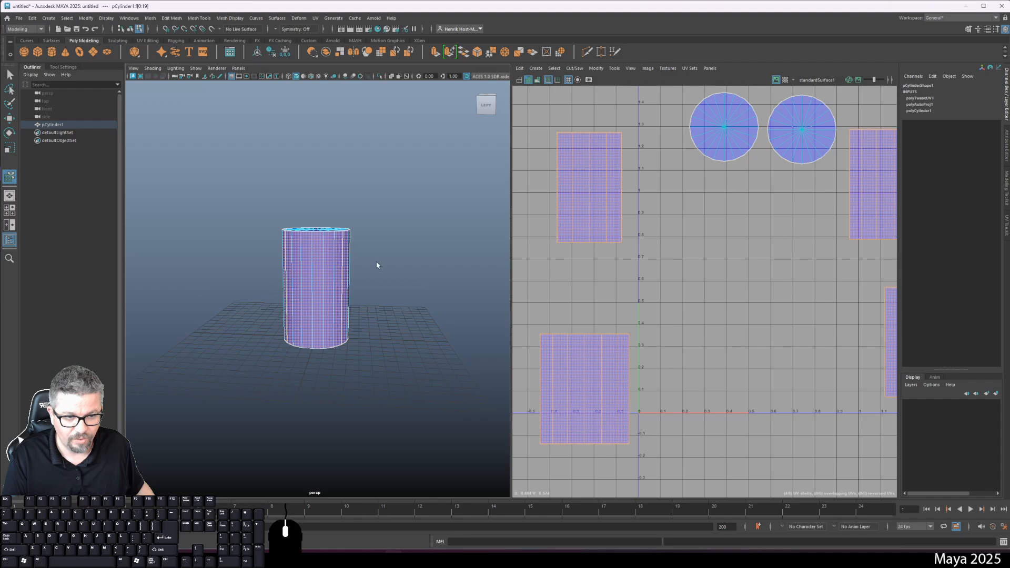
{"action": "left_click", "coordinate": [316, 19]}
{"action": "left_click", "coordinate": [314, 18]}
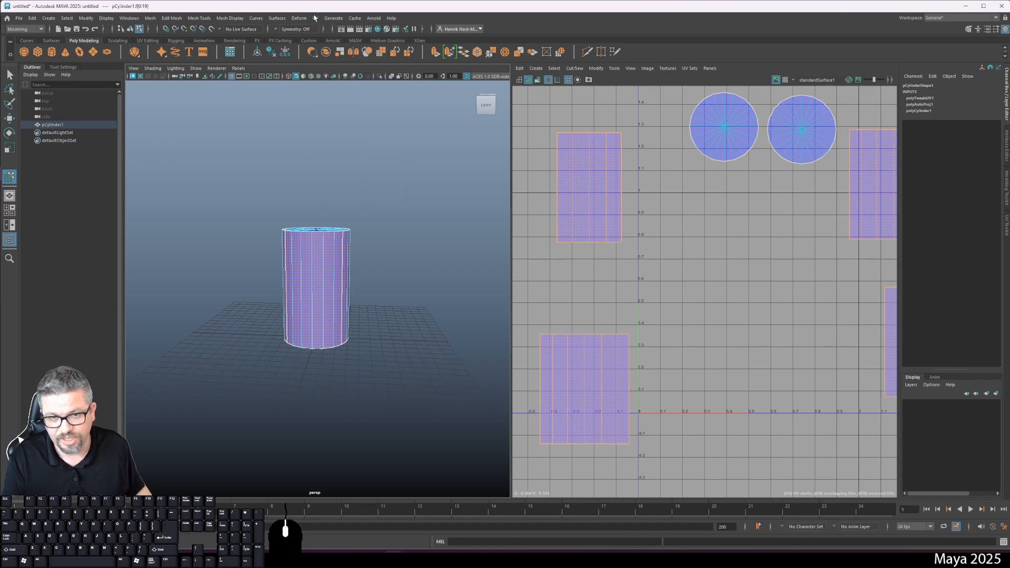
{"action": "left_click", "coordinate": [315, 18]}
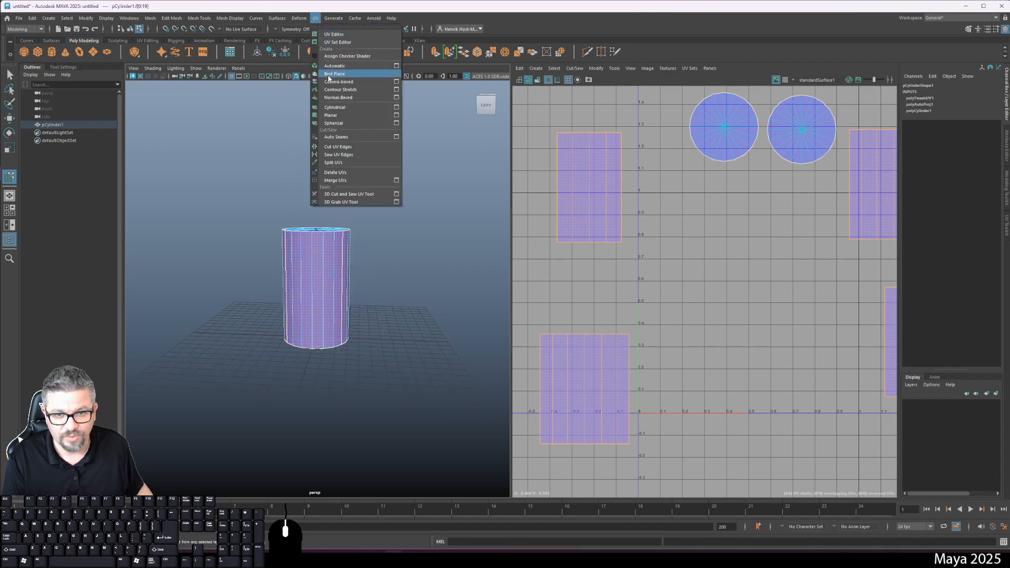
{"action": "left_click", "coordinate": [338, 109]}
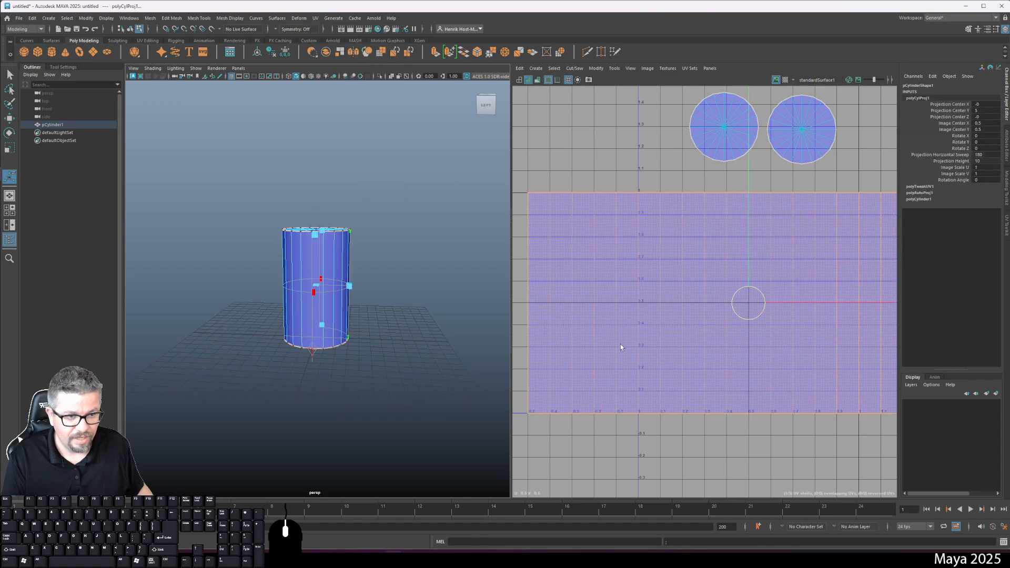
{"action": "scroll", "coordinate": [621, 344], "scroll_direction": "down", "scroll_amount": 4}
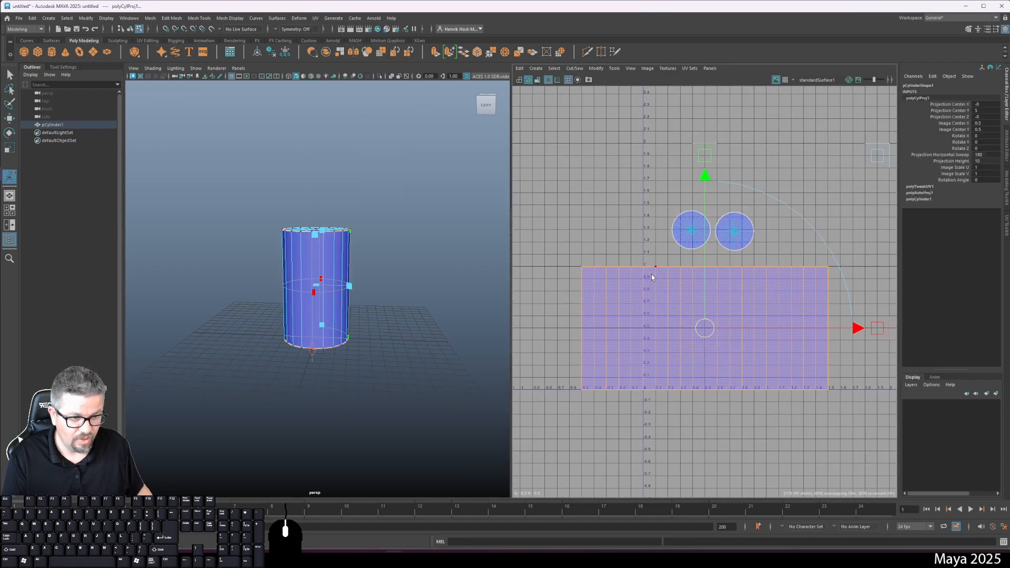
{"action": "left_click_drag", "start_coordinate": [371, 368], "coordinate": [384, 316]}
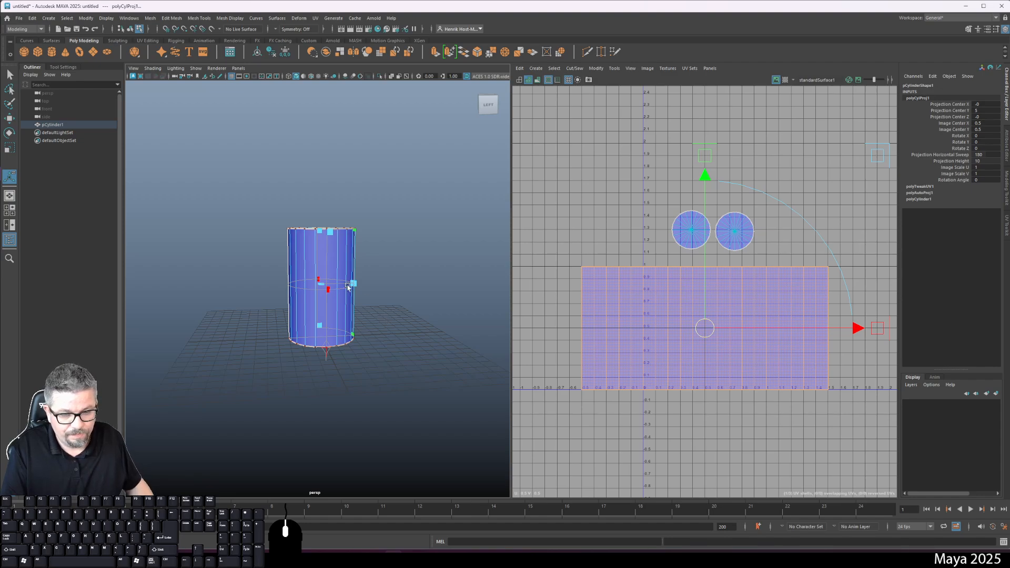
Select the vertical border edge of the rectangular side UV shell and examine its seam on the cylinder from several angles.
{"action": "right_click", "coordinate": [592, 288]}
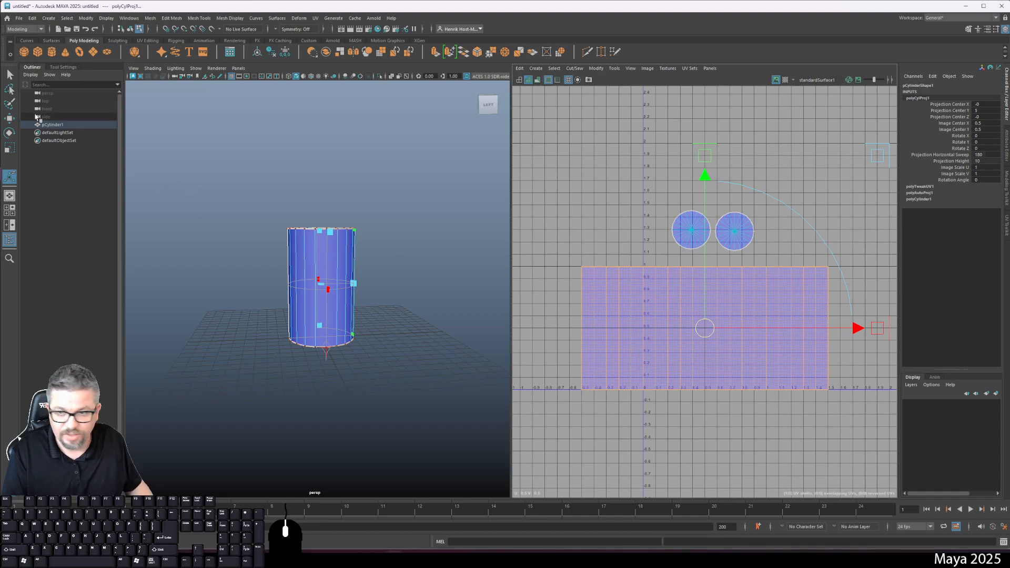
{"action": "left_click", "coordinate": [9, 75]}
{"action": "right_click", "coordinate": [594, 314]}
{"action": "left_click", "coordinate": [585, 300]}
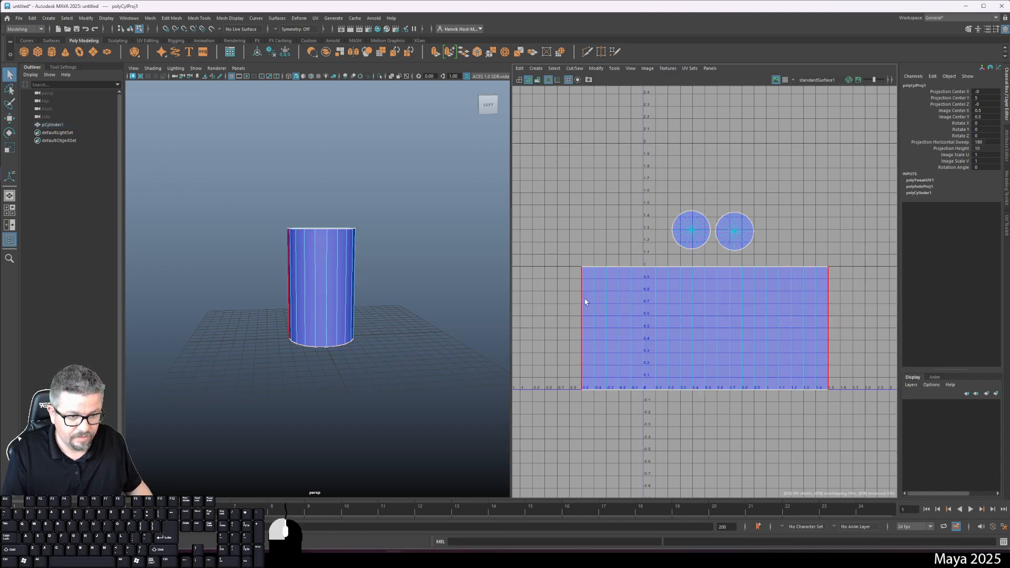
{"action": "left_click_drag", "start_coordinate": [365, 311], "coordinate": [334, 281]}
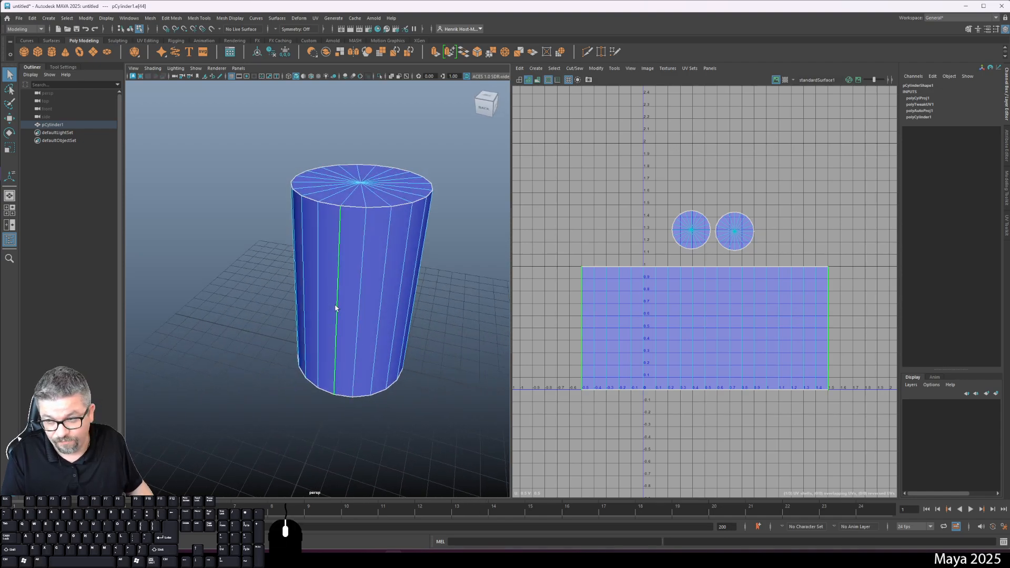
{"action": "left_click_drag", "start_coordinate": [334, 305], "coordinate": [396, 306]}
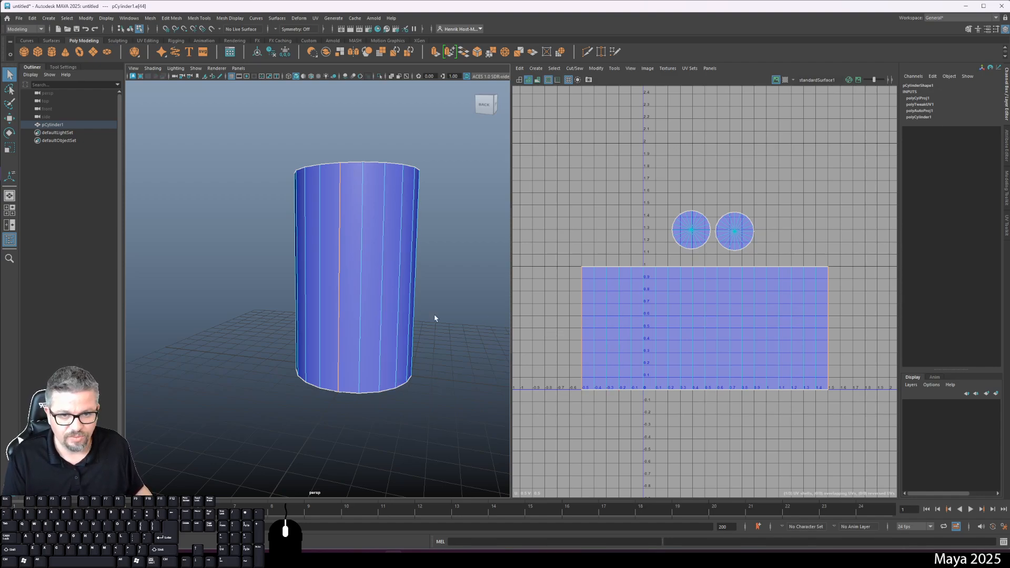
{"action": "left_click_drag", "start_coordinate": [435, 318], "coordinate": [497, 327], "text": "alt"}
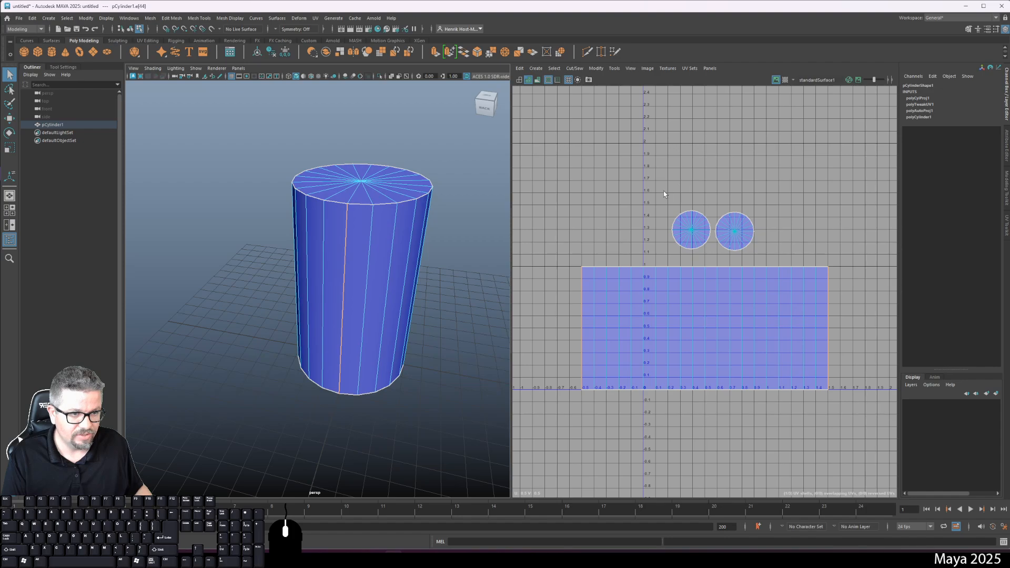
Select the edges of the two cap UV shells and those of the side shell to compare them on the cylinder.
{"action": "left_click_drag", "start_coordinate": [664, 192], "coordinate": [783, 260]}
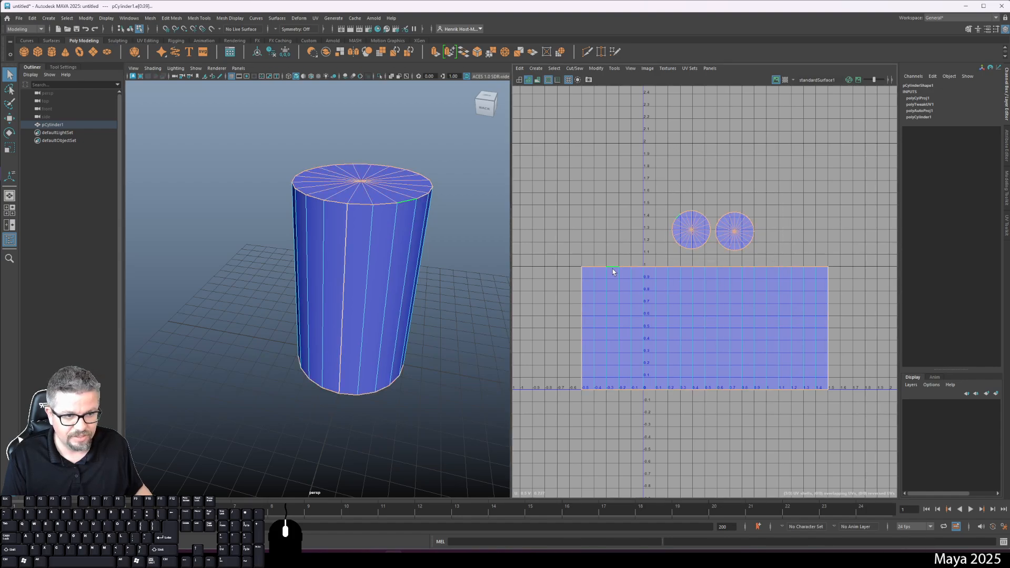
{"action": "left_click_drag", "start_coordinate": [563, 252], "coordinate": [581, 306]}
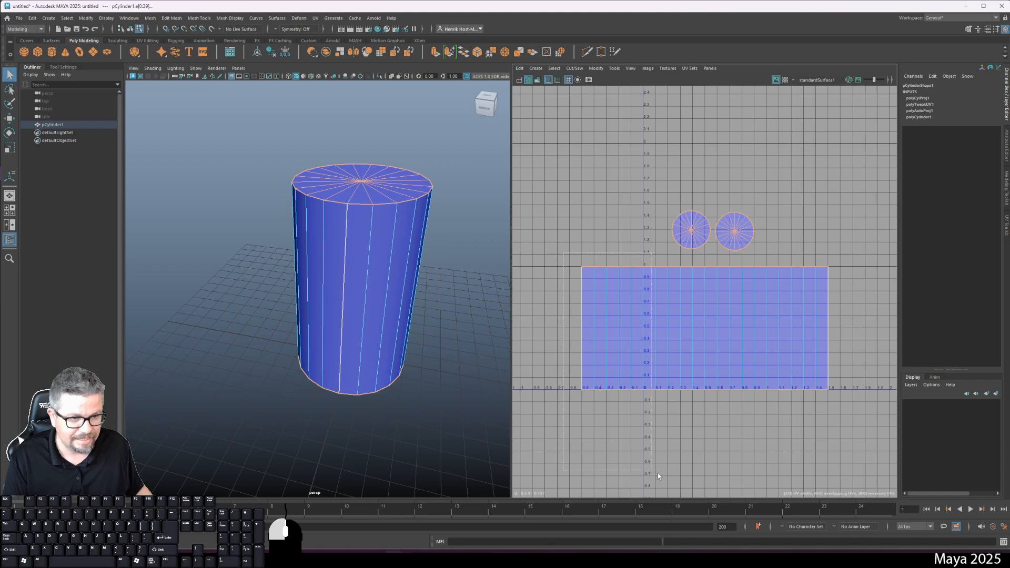
{"action": "left_click_drag", "start_coordinate": [848, 470], "coordinate": [848, 470]}
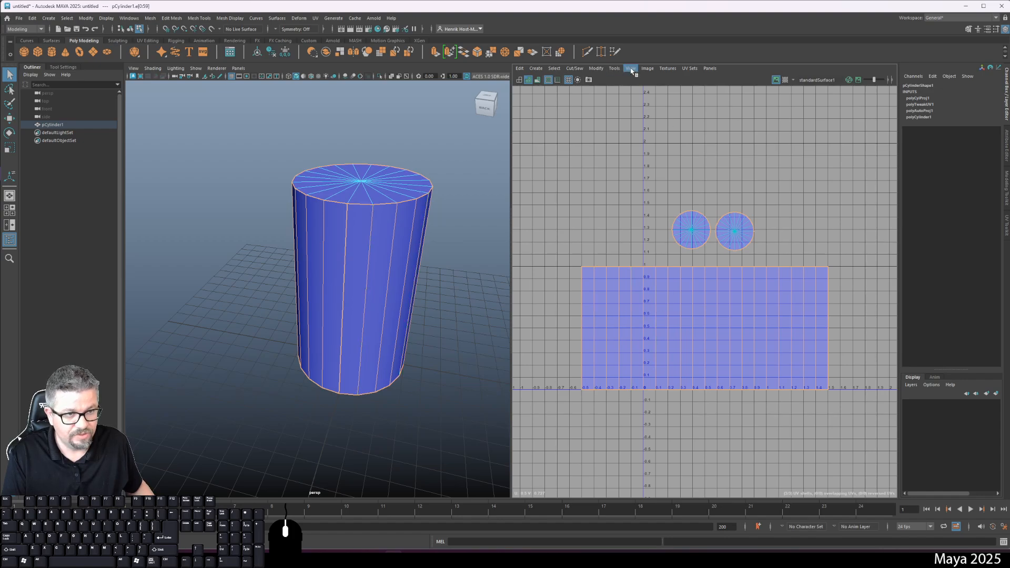
Select the side UV shell with the Move UV Shell tool and scale it down uniformly.
{"action": "left_click", "coordinate": [614, 69]}
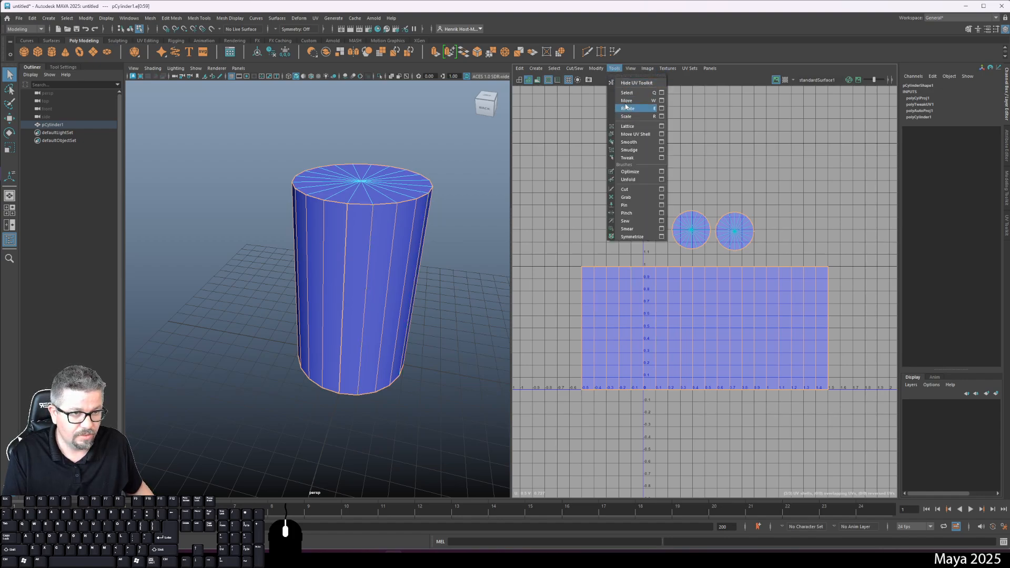
{"action": "left_click", "coordinate": [636, 134]}
{"action": "left_click", "coordinate": [676, 310]}
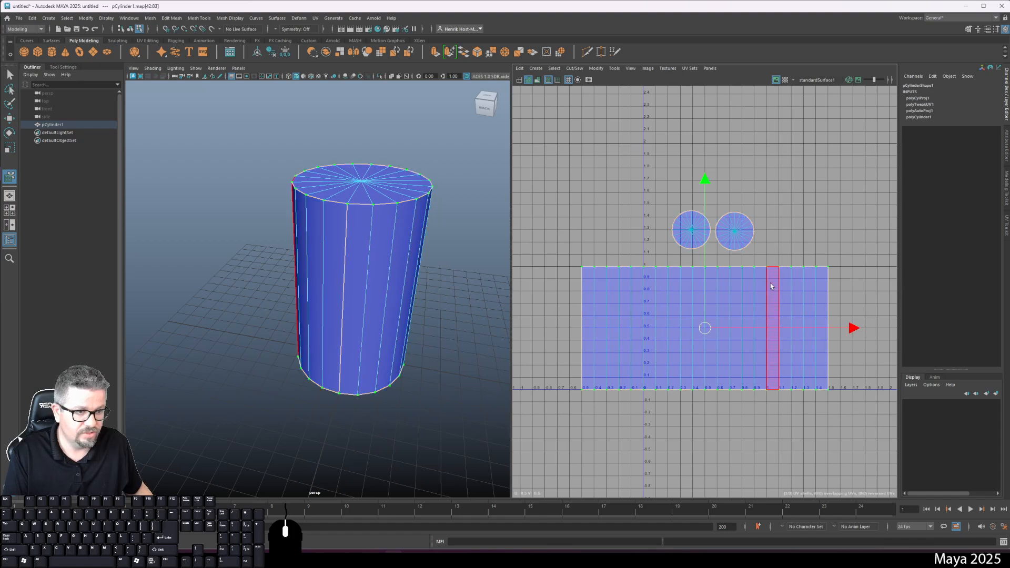
{"action": "key", "text": "r"}
{"action": "left_click_drag", "start_coordinate": [707, 327], "coordinate": [634, 308]}
{"action": "key", "text": "w"}
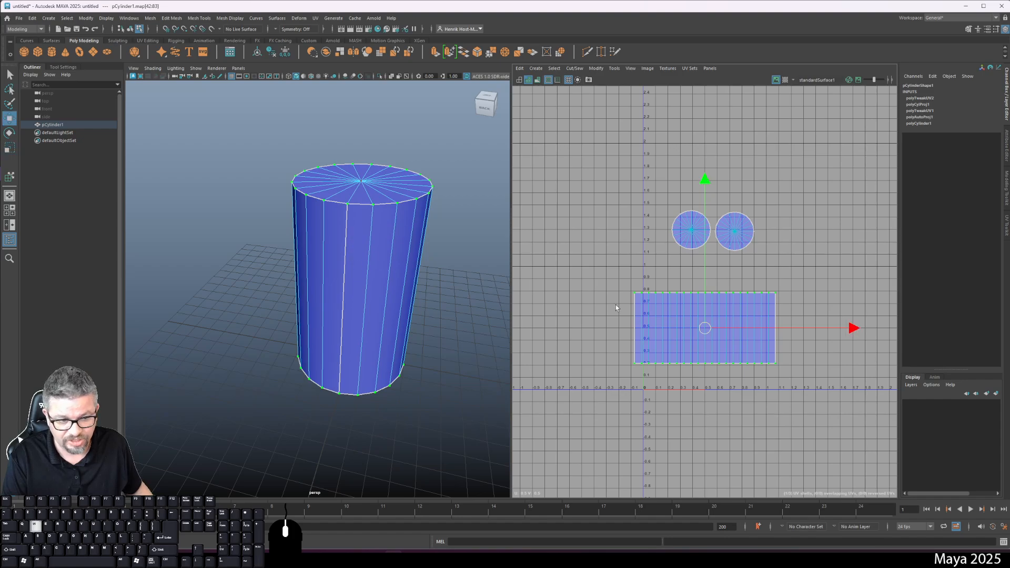
Move and scale the side UV shell so it fits across the lower half of the 0–1 UV area.
{"action": "left_click_drag", "start_coordinate": [704, 328], "coordinate": [708, 360]}
{"action": "key", "text": "r"}
{"action": "key", "text": "w"}
{"action": "key", "text": "r"}
{"action": "key", "text": "w"}
{"action": "key", "text": "r"}
{"action": "key", "text": "w"}
{"action": "key", "text": "r"}
{"action": "key", "text": "w"}
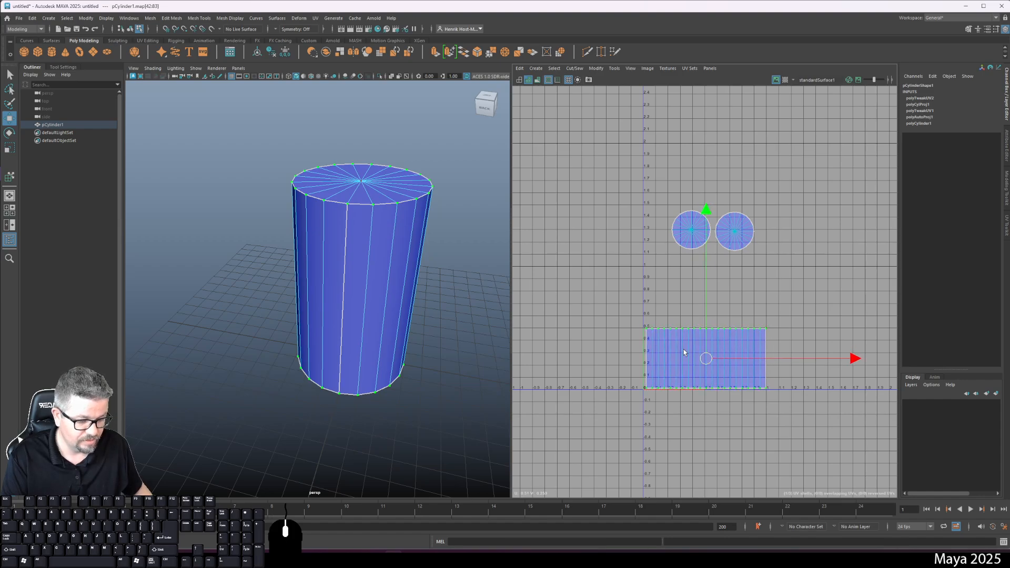
{"action": "key", "text": "Left"}
{"action": "mouse_move", "coordinate": [861, 364]}
{"action": "left_mouse_down"}
{"action": "mouse_move", "coordinate": [870, 361]}
{"action": "mouse_move", "coordinate": [860, 361]}
{"action": "left_mouse_up"}
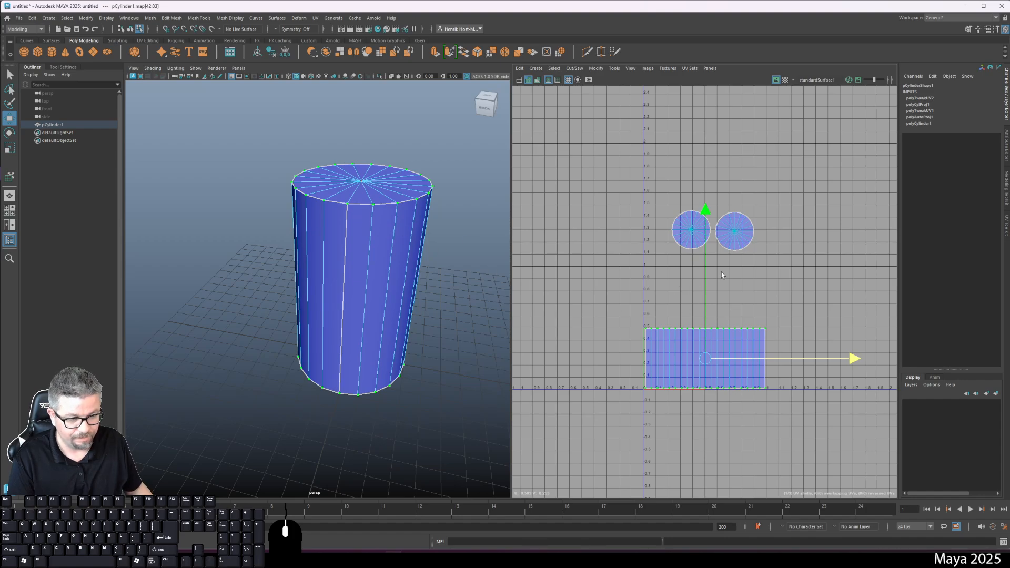
Return to object mode and reselect the whole cylinder to display all its UV shells.
{"action": "right_click", "coordinate": [385, 228]}
{"action": "left_click", "coordinate": [446, 256]}
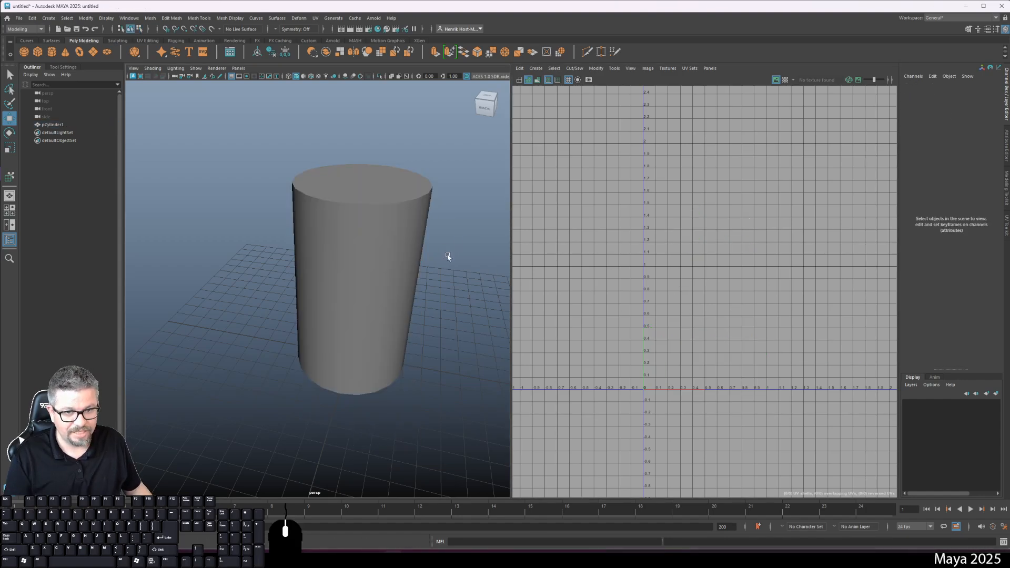
{"action": "left_click", "coordinate": [392, 245]}
{"action": "left_click", "coordinate": [786, 290]}
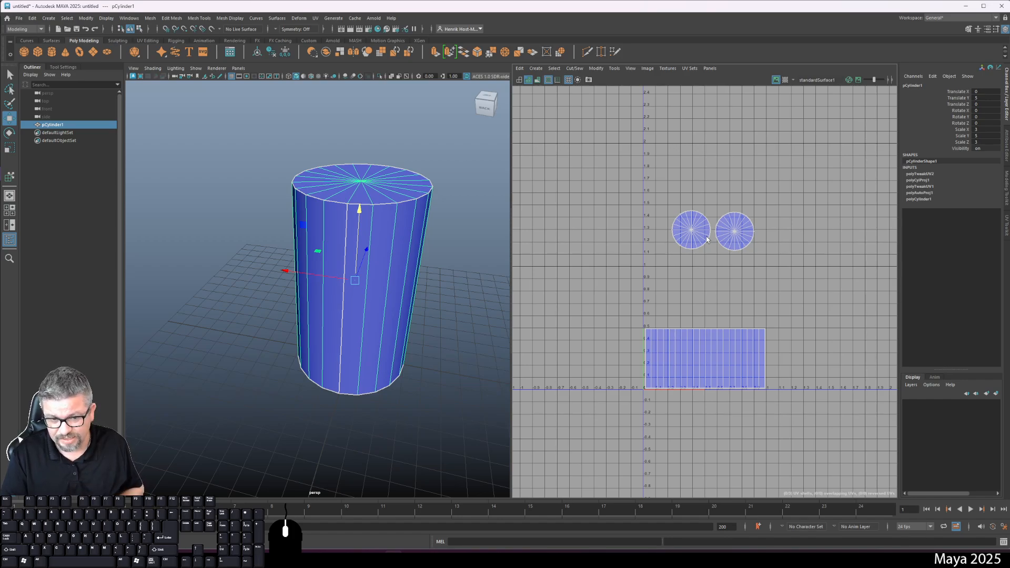
Select only the cylinder's top cap faces, and switch the UV shell shading off and back on.
{"action": "right_click", "coordinate": [371, 196]}
{"action": "left_click", "coordinate": [377, 213]}
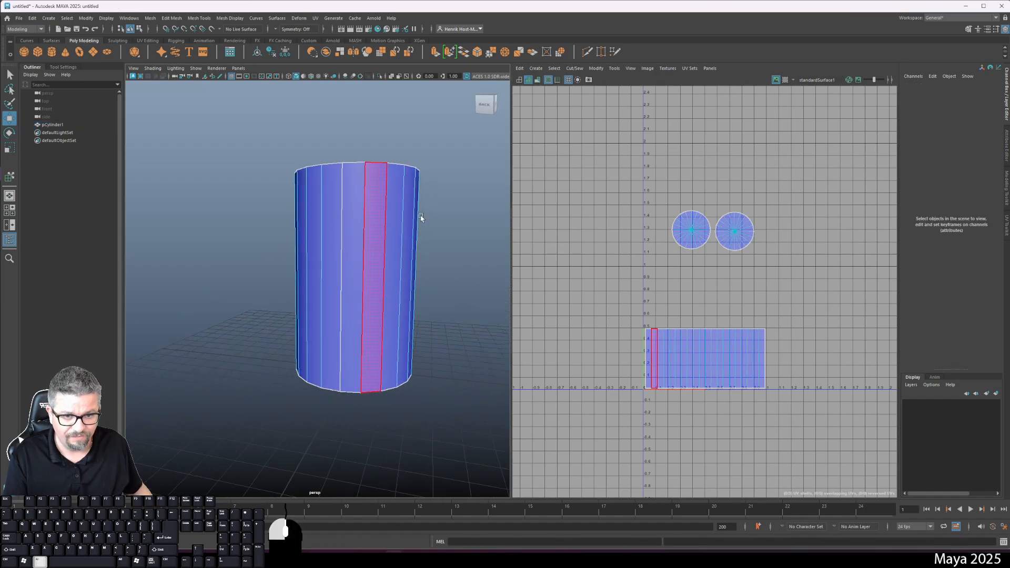
{"action": "left_click_drag", "start_coordinate": [263, 132], "coordinate": [161, 281]}
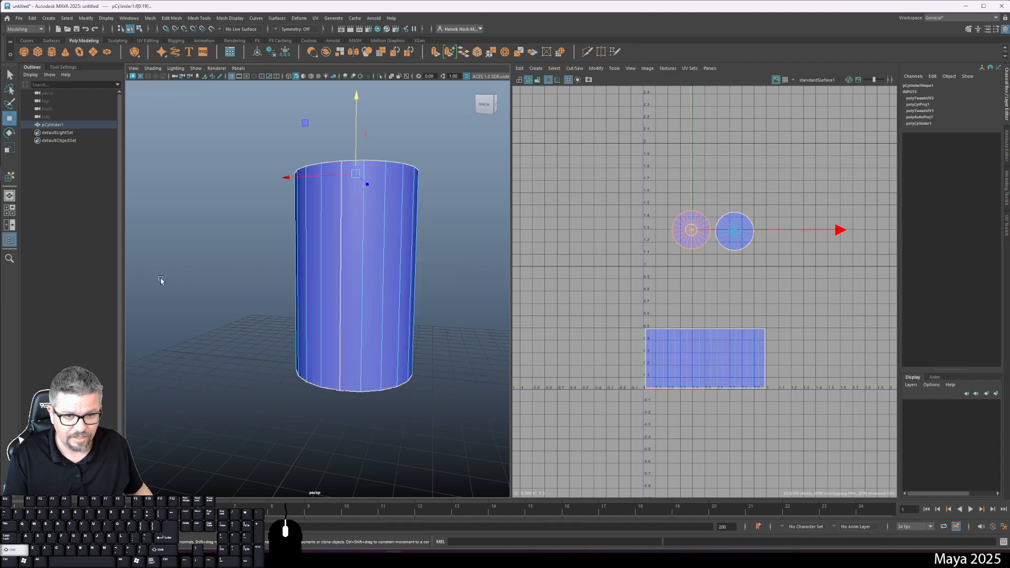
{"action": "left_click_drag", "start_coordinate": [466, 229], "coordinate": [458, 268]}
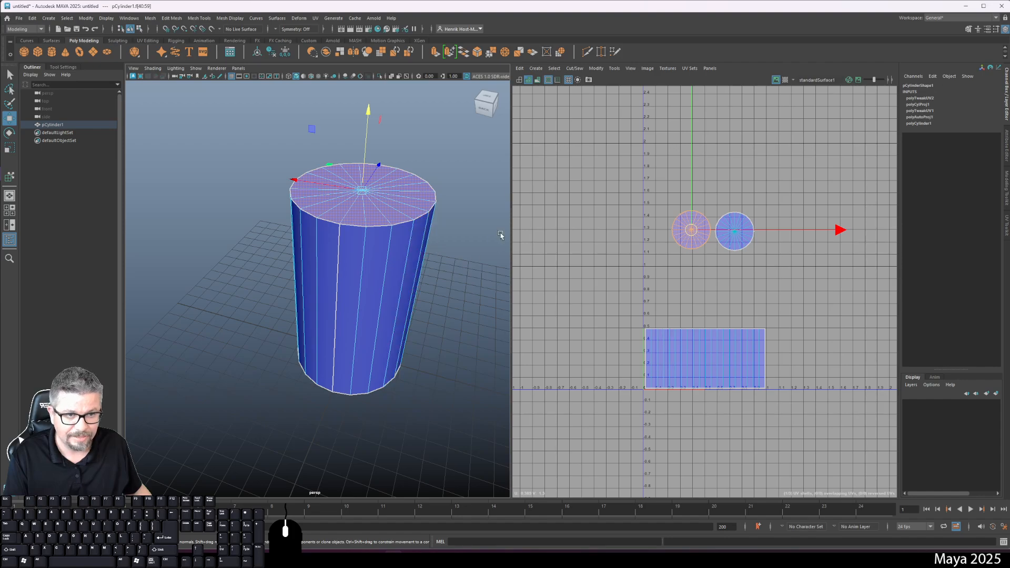
{"action": "left_click", "coordinate": [528, 80]}
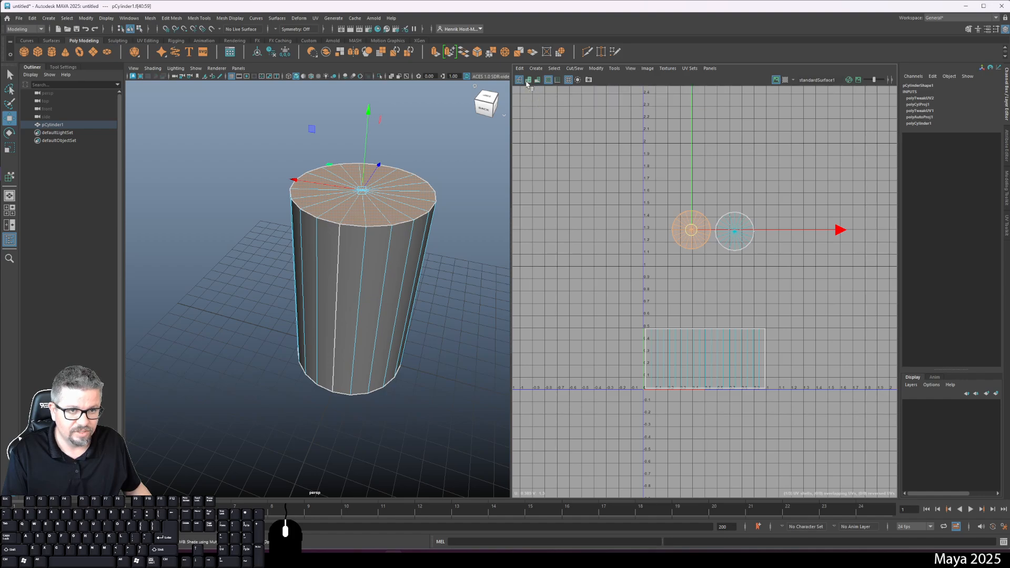
{"action": "left_click", "coordinate": [529, 81]}
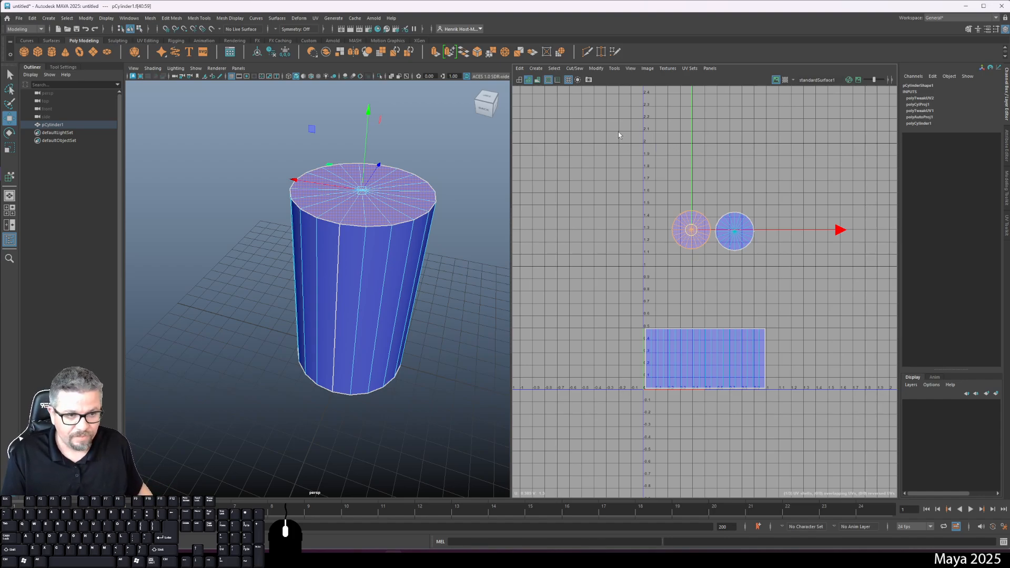
Apply a Best Plane UV projection to the top cap faces, using the cap's vertices to define the projection plane.
{"action": "left_click_drag", "start_coordinate": [453, 332], "coordinate": [431, 242]}
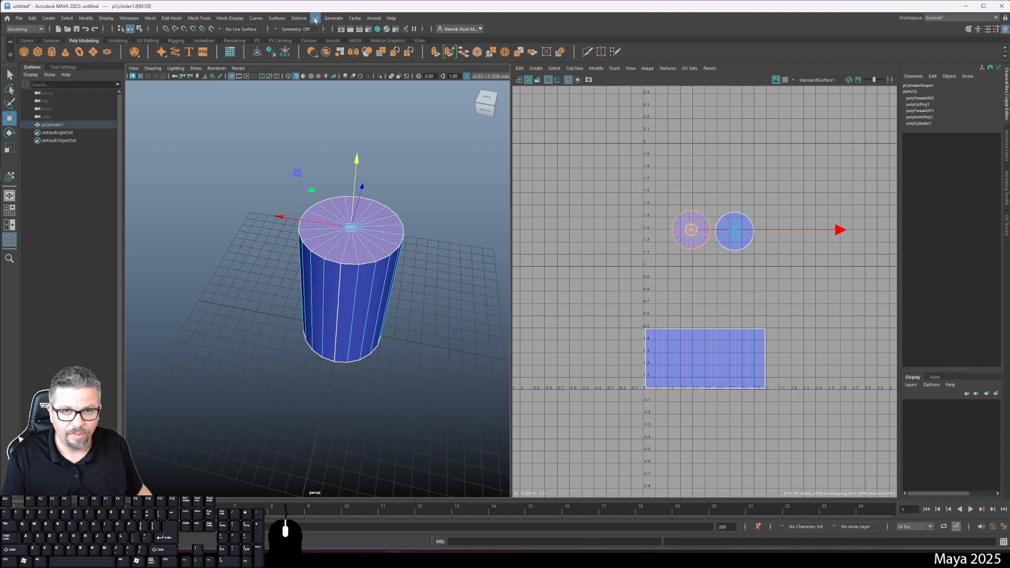
{"action": "key", "text": "space"}
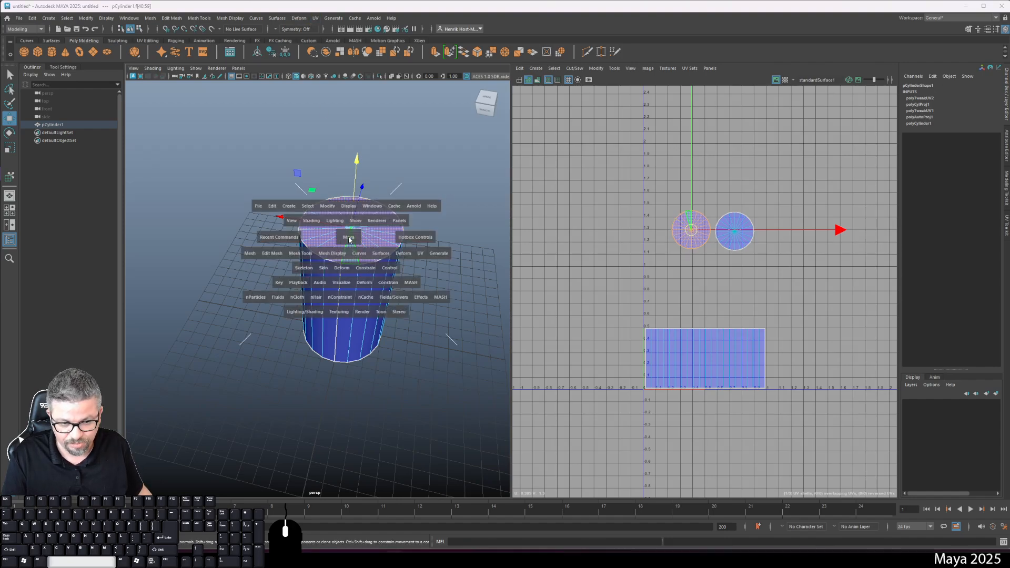
{"action": "left_click", "coordinate": [421, 254]}
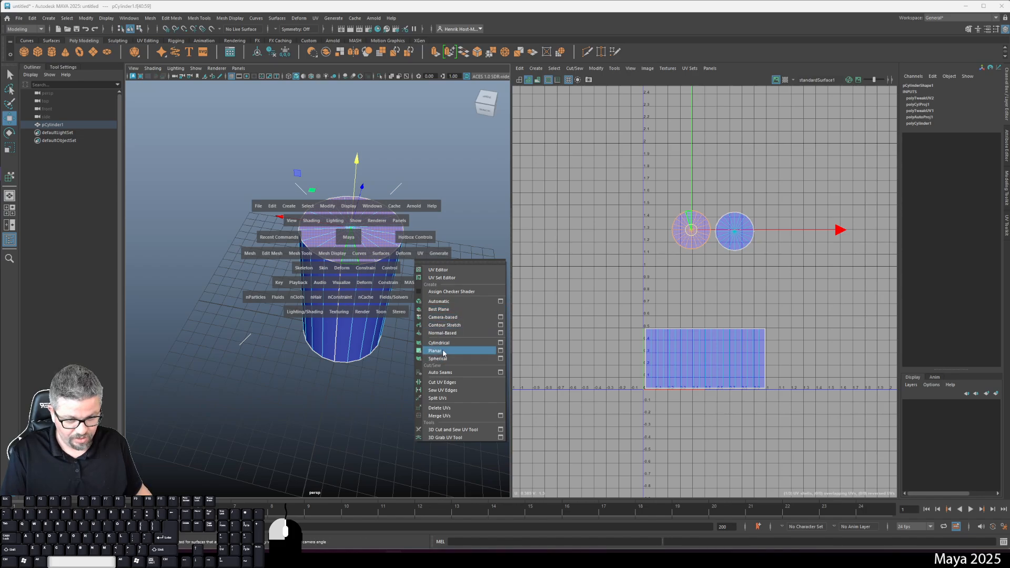
{"action": "left_click", "coordinate": [455, 311]}
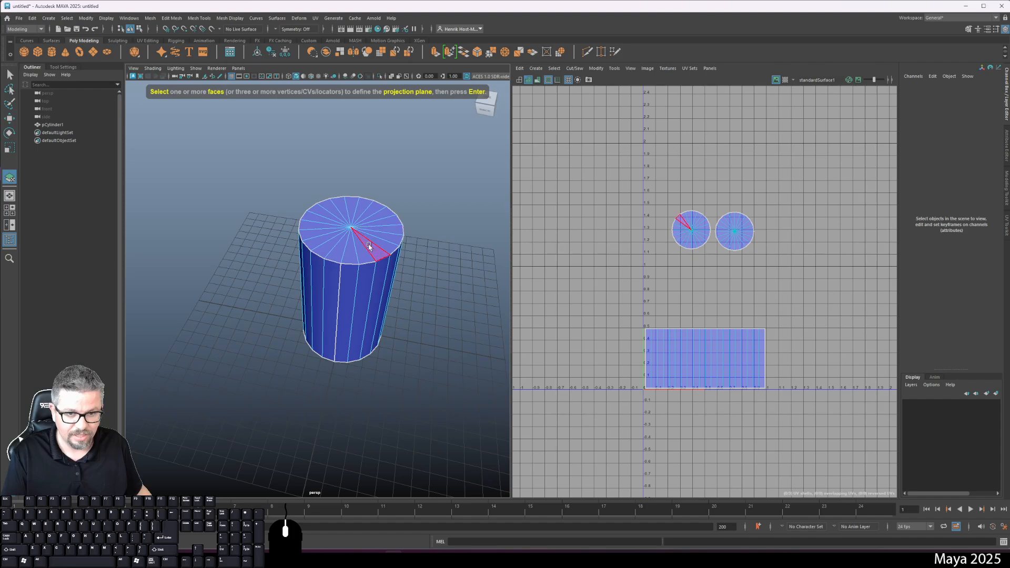
{"action": "left_click_drag", "start_coordinate": [280, 203], "coordinate": [274, 181], "text": "alt"}
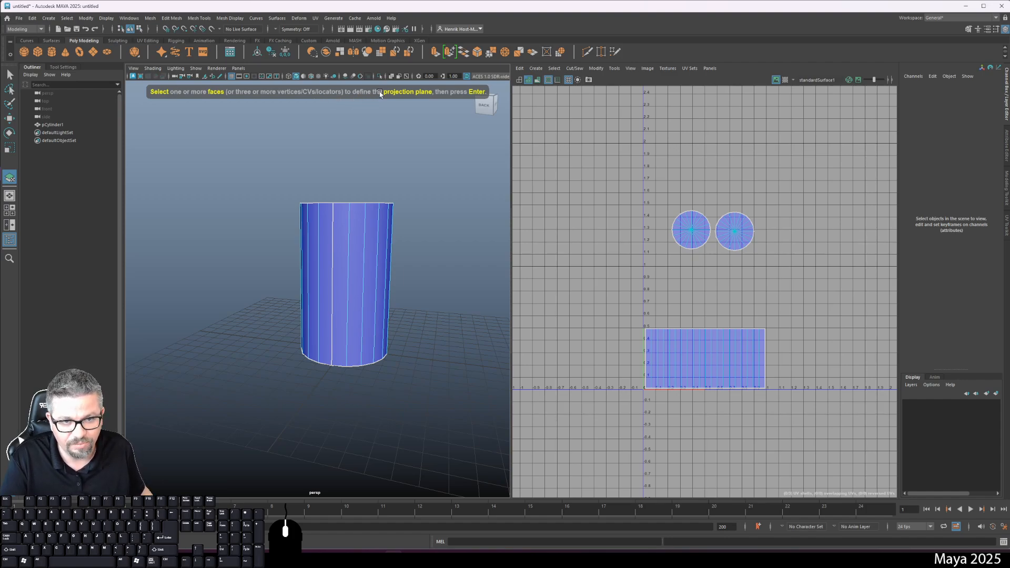
{"action": "left_click_drag", "start_coordinate": [250, 147], "coordinate": [464, 256]}
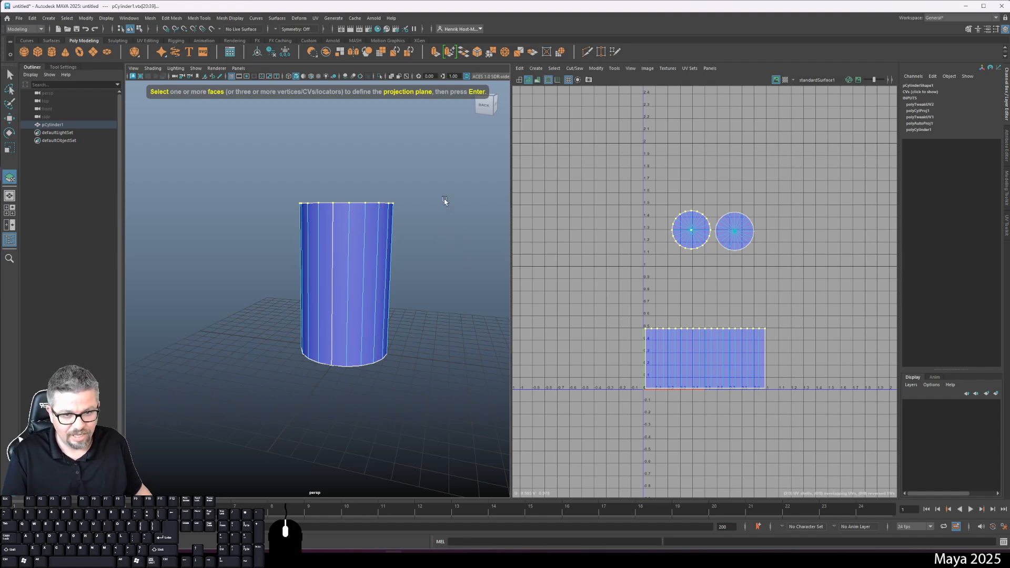
{"action": "left_click_drag", "start_coordinate": [444, 202], "coordinate": [379, 206]}
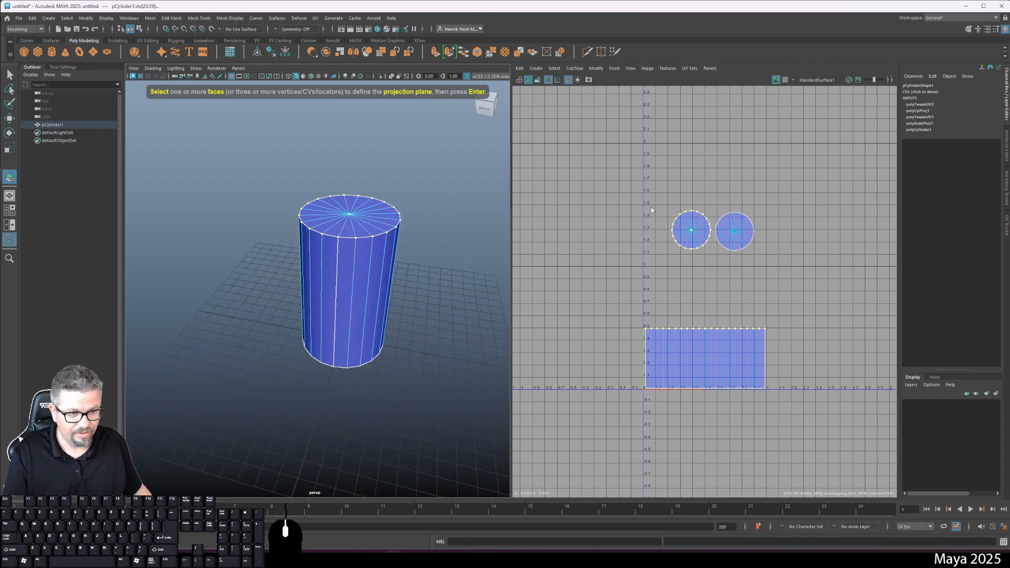
{"action": "left_click", "coordinate": [373, 218]}
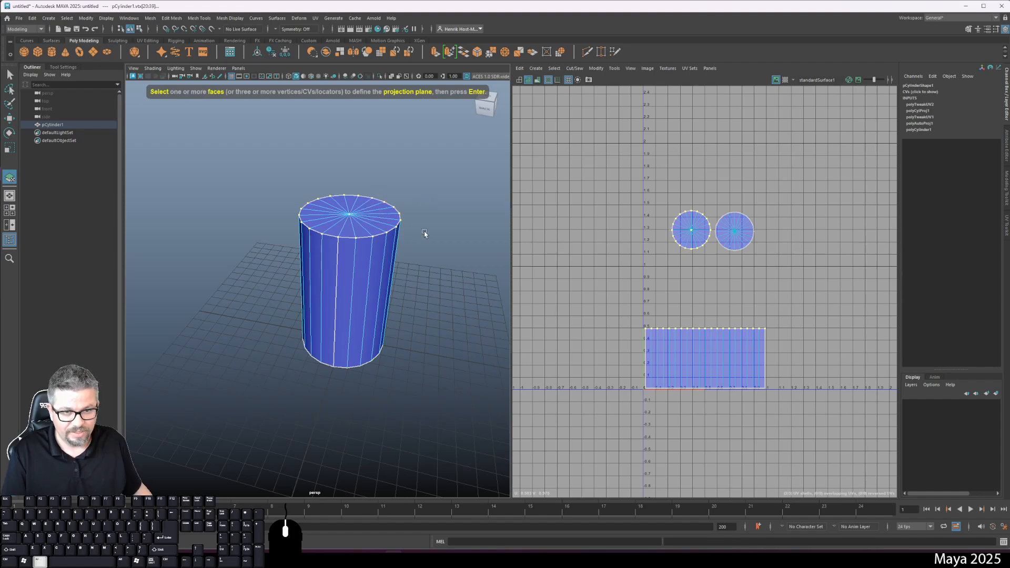
{"action": "left_click_drag", "start_coordinate": [424, 232], "coordinate": [417, 219]}
{"action": "key", "text": "Return"}
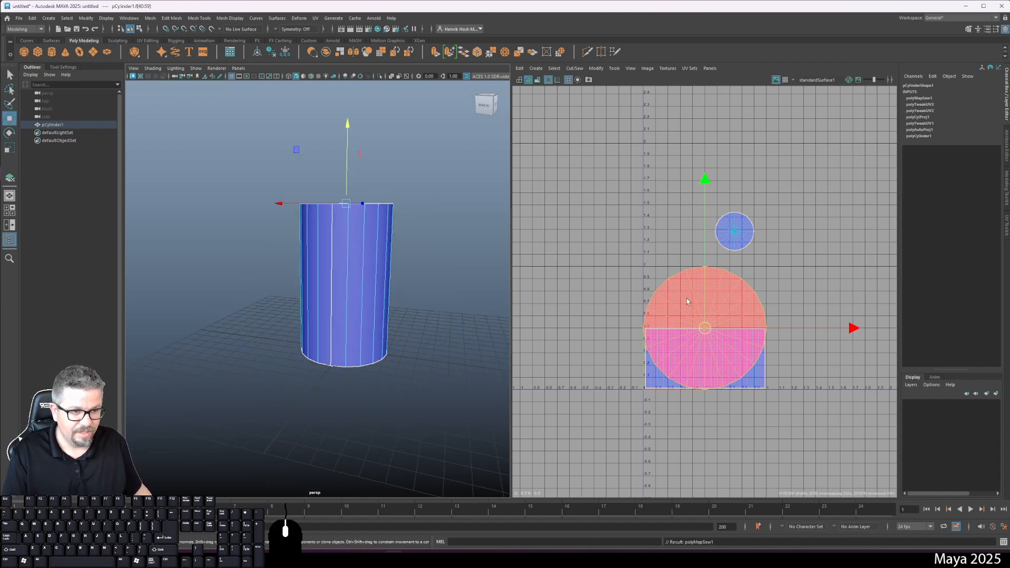
Move the top cap's UV shell off the side shell with the Move UV Shell tool, placing it outside the 0–1 UV area.
{"action": "left_click", "coordinate": [640, 234]}
{"action": "left_click", "coordinate": [696, 304]}
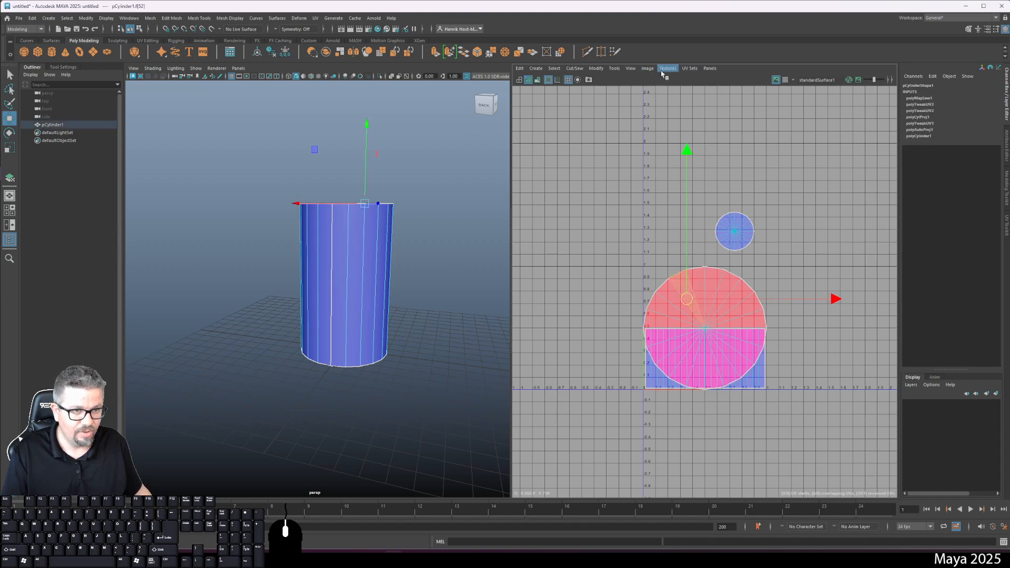
{"action": "left_click", "coordinate": [615, 68]}
{"action": "left_click", "coordinate": [632, 136]}
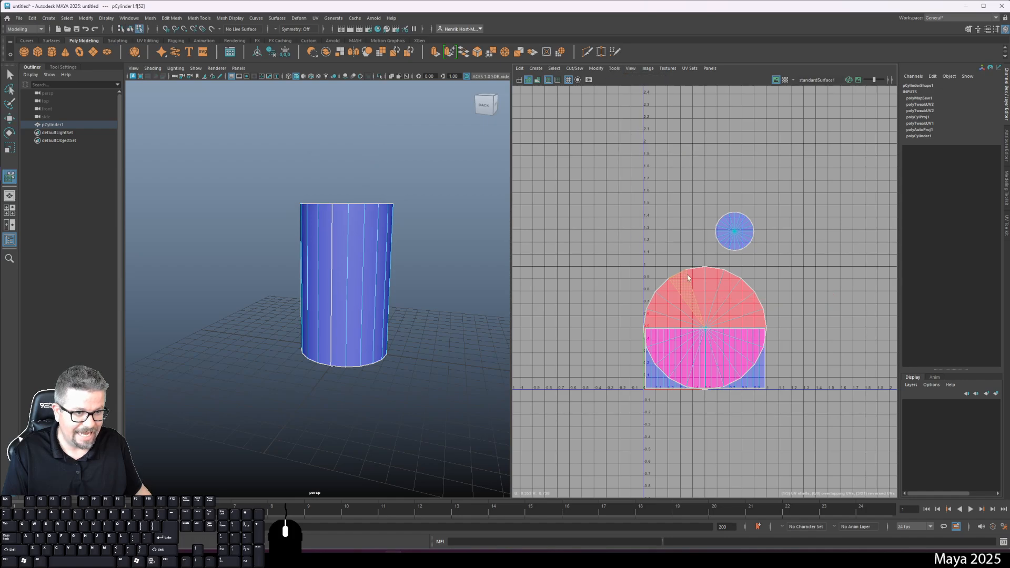
{"action": "left_click_drag", "start_coordinate": [706, 316], "coordinate": [589, 173]}
Flip the top cap's UV shell so its shading matches the other shells.
{"action": "left_click_drag", "start_coordinate": [355, 309], "coordinate": [420, 321]}
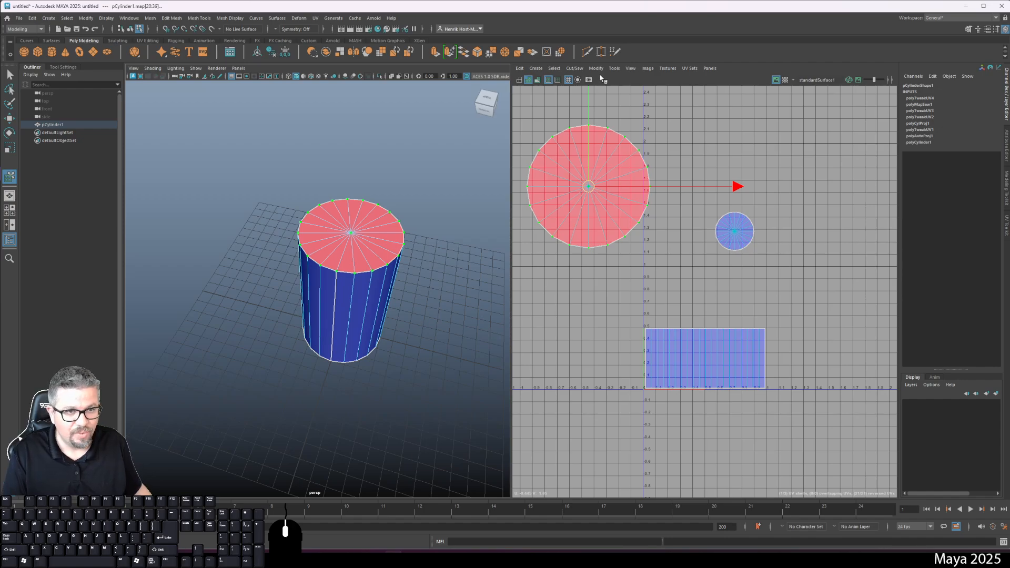
{"action": "left_click", "coordinate": [615, 69]}
{"action": "mouse_move", "coordinate": [595, 70]}
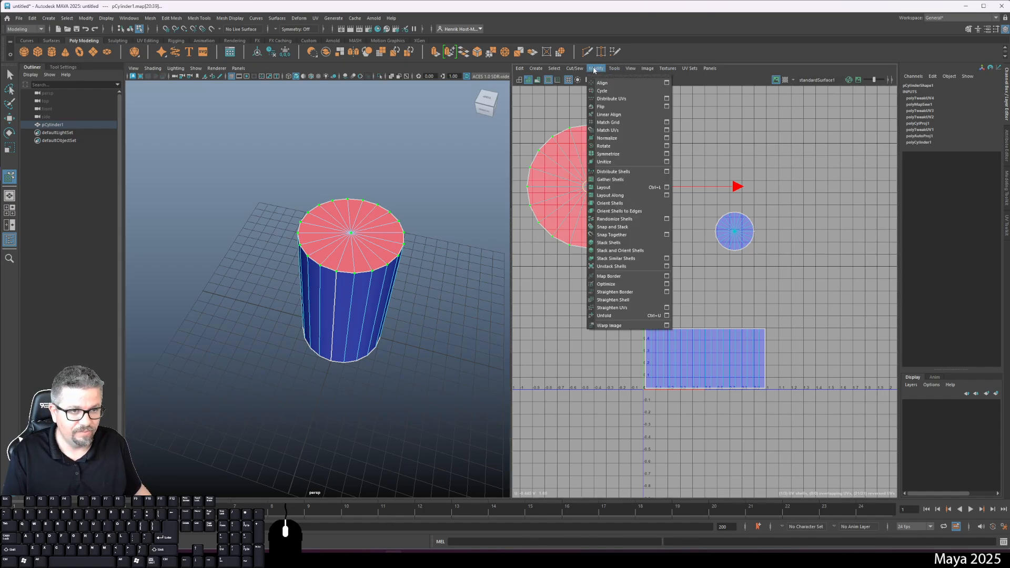
{"action": "left_click", "coordinate": [601, 106]}
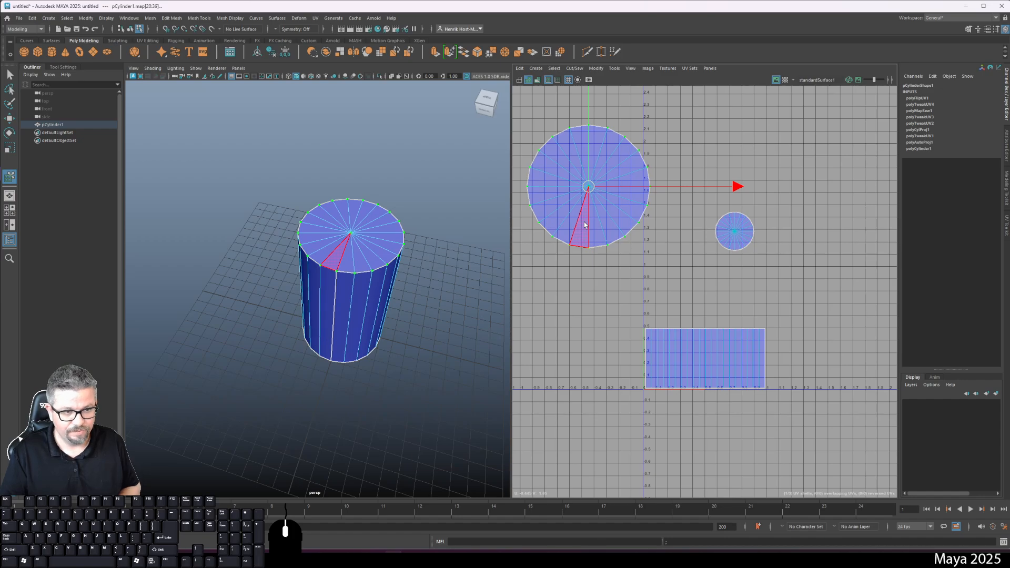
Apply a Best Plane UV projection to the bottom cap faces using the bottom vertices, and move the resulting shell above the 0–1 area.
{"action": "left_click_drag", "start_coordinate": [411, 336], "coordinate": [293, 349]}
{"action": "left_click_drag", "start_coordinate": [431, 266], "coordinate": [288, 255]}
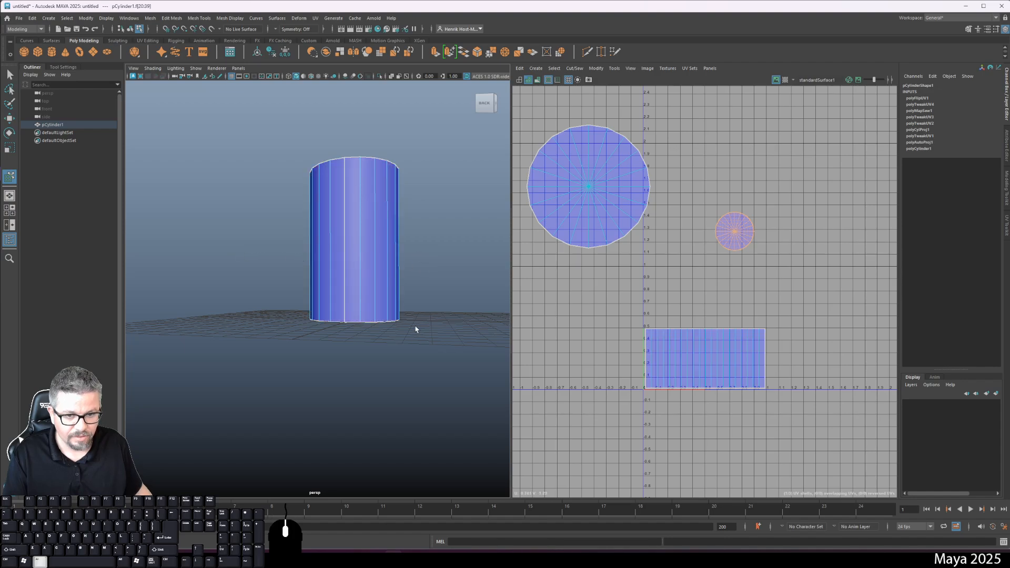
{"action": "mouse_move", "coordinate": [419, 363]}
{"action": "left_mouse_down"}
{"action": "mouse_move", "coordinate": [422, 335]}
{"action": "mouse_move", "coordinate": [420, 374]}
{"action": "left_mouse_up"}
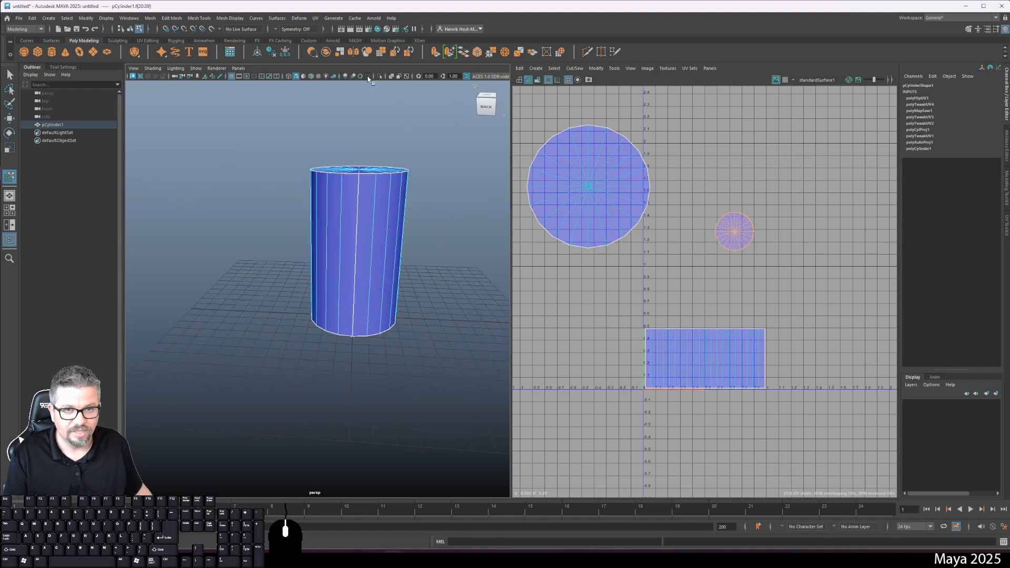
{"action": "left_click", "coordinate": [315, 18]}
{"action": "left_click", "coordinate": [334, 74]}
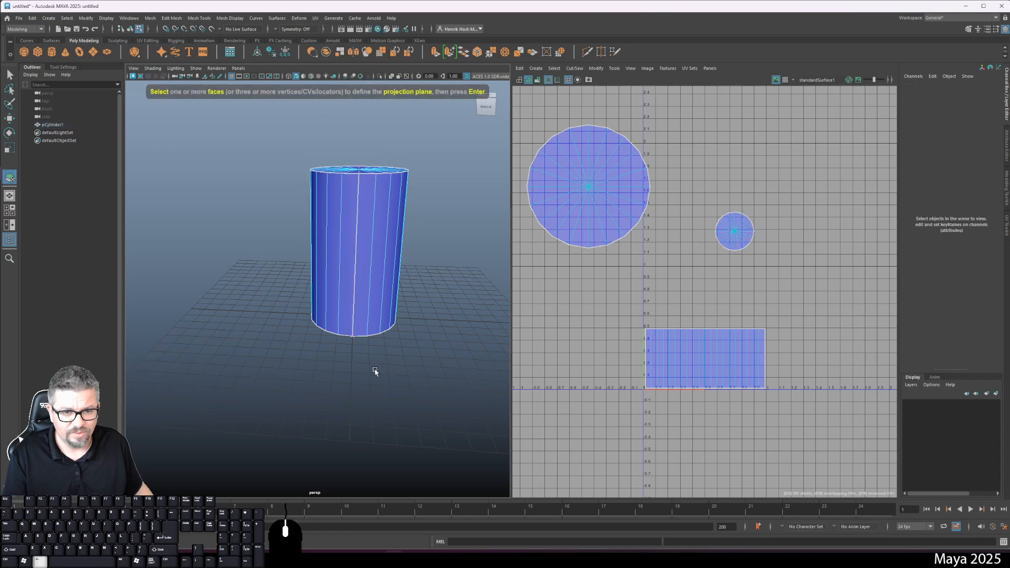
{"action": "left_click_drag", "start_coordinate": [438, 364], "coordinate": [221, 271]}
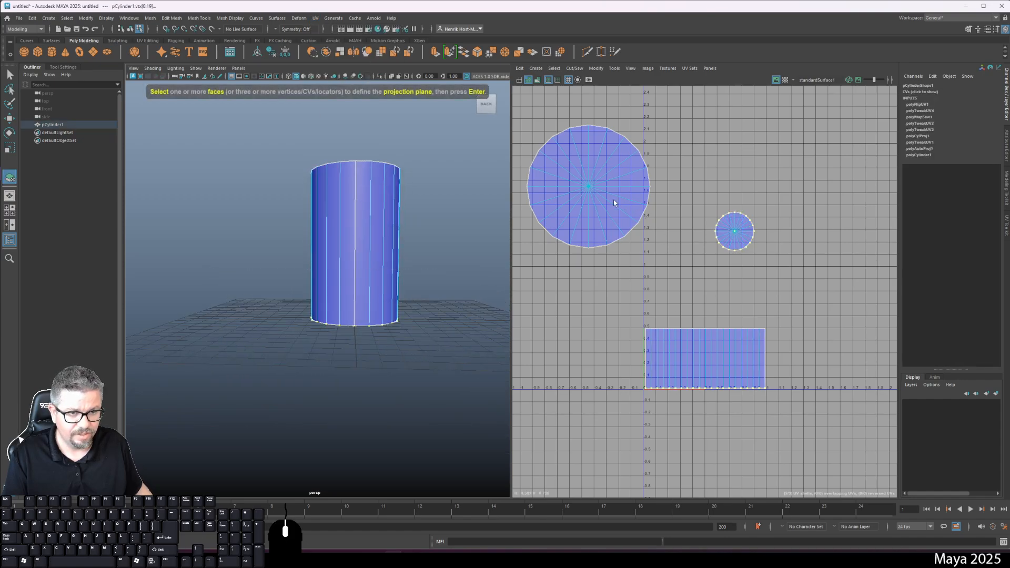
{"action": "key", "text": "Return"}
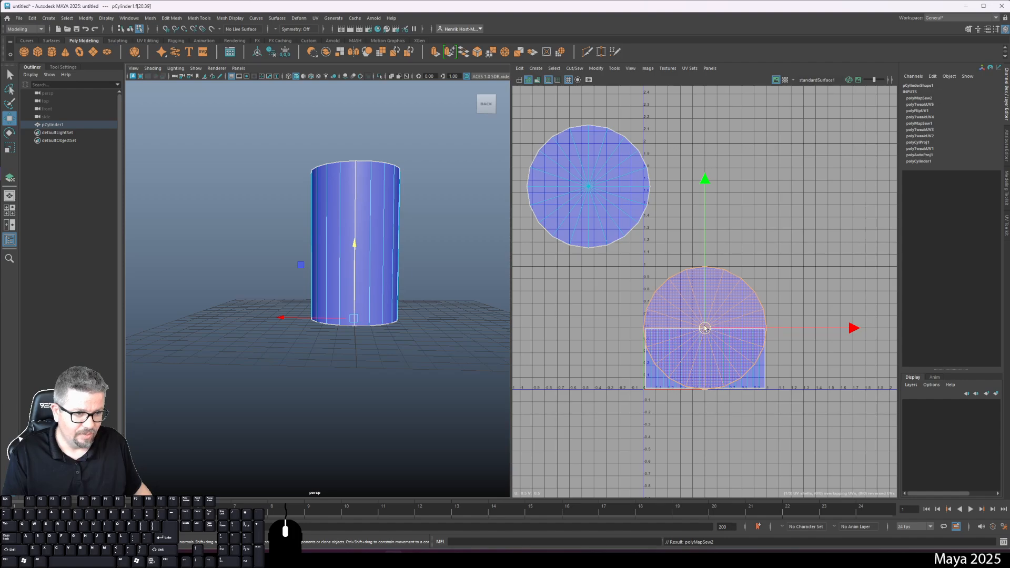
{"action": "left_click_drag", "start_coordinate": [705, 329], "coordinate": [748, 181]}
{"action": "left_click", "coordinate": [694, 255]}
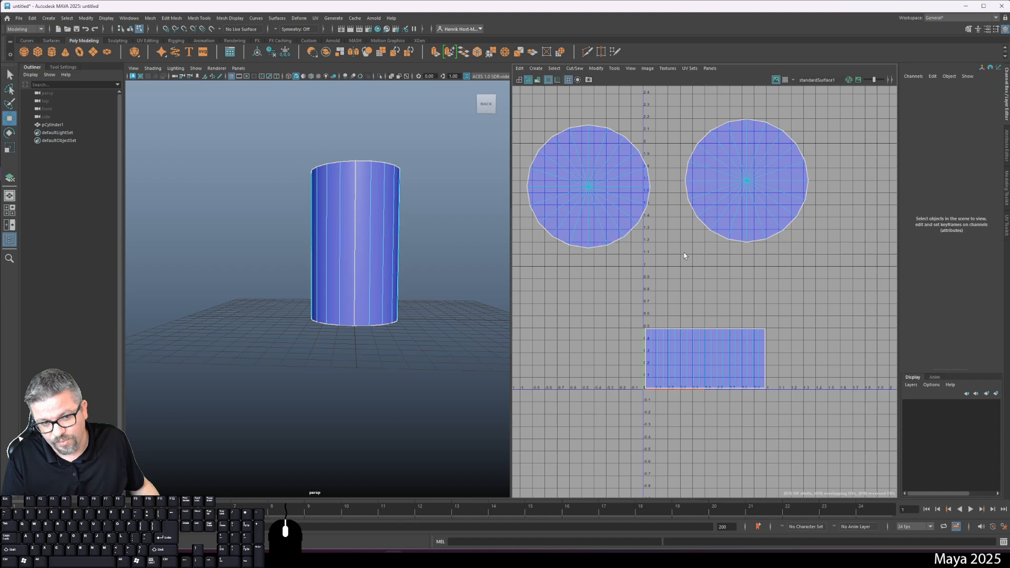
Select only the cylinder's top cap faces, leaving the side faces deselected.
{"action": "left_click_drag", "start_coordinate": [503, 295], "coordinate": [467, 311]}
{"action": "left_click", "coordinate": [372, 263]}
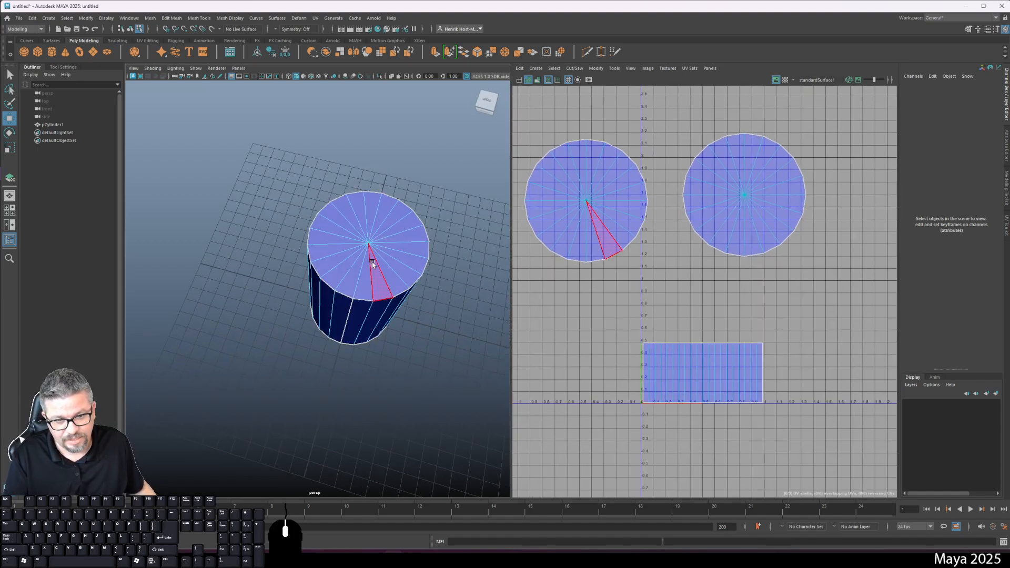
{"action": "left_click_drag", "start_coordinate": [372, 263], "coordinate": [395, 207]}
{"action": "left_click_drag", "start_coordinate": [363, 325], "coordinate": [364, 373]}
{"action": "left_click_drag", "start_coordinate": [400, 279], "coordinate": [429, 325]}
{"action": "left_click_drag", "start_coordinate": [432, 273], "coordinate": [420, 318]}
{"action": "left_click_drag", "start_coordinate": [427, 366], "coordinate": [416, 321]}
{"action": "left_click_drag", "start_coordinate": [409, 273], "coordinate": [522, 263]}
{"action": "left_click_drag", "start_coordinate": [397, 247], "coordinate": [398, 276]}
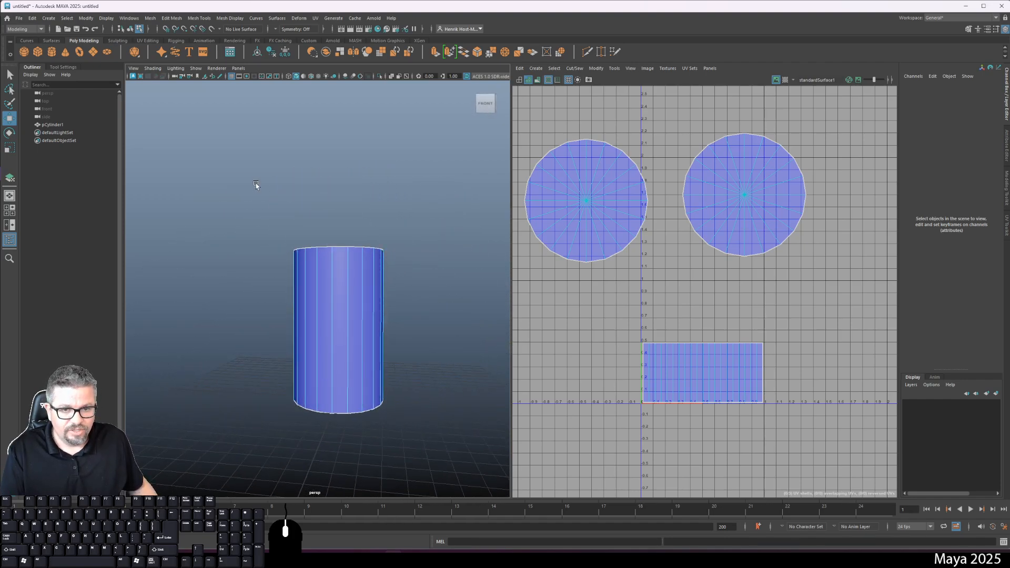
{"action": "left_click_drag", "start_coordinate": [251, 193], "coordinate": [468, 299]}
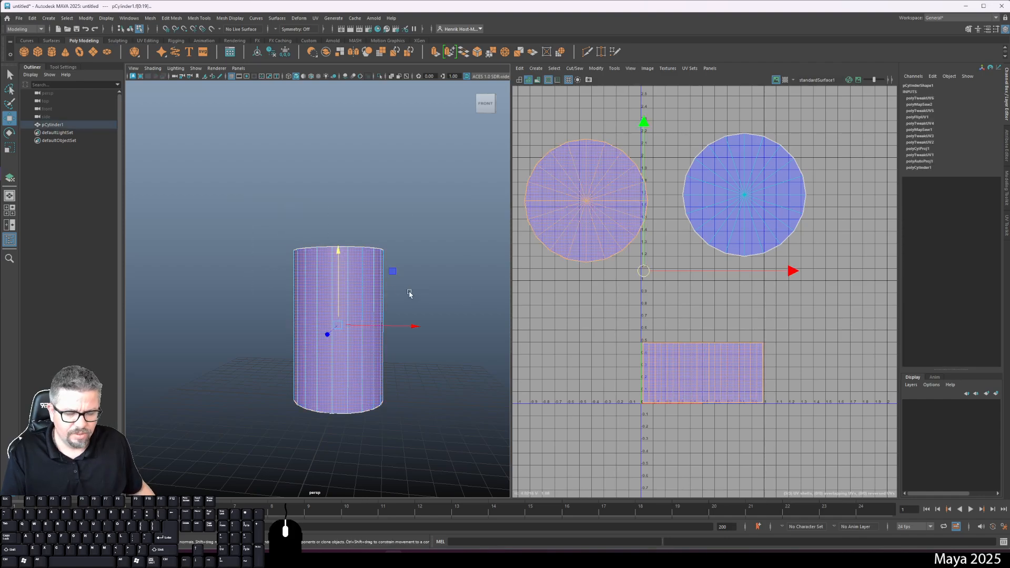
{"action": "left_click_drag", "start_coordinate": [255, 282], "coordinate": [443, 310]}
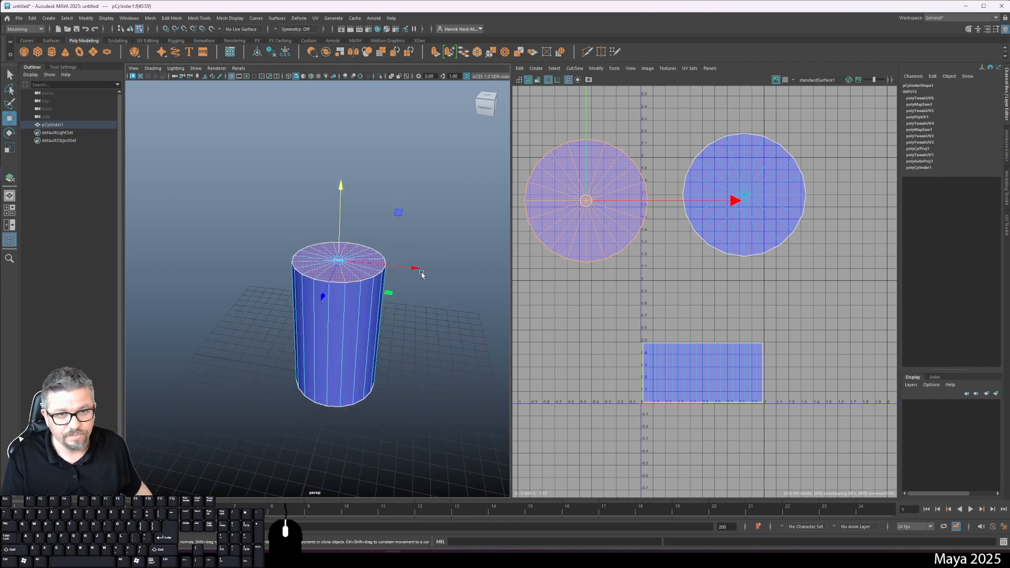
Apply a Planar UV projection to the top cap faces, projecting from the Y axis and fitting to the bounding box.
{"action": "left_click", "coordinate": [316, 18]}
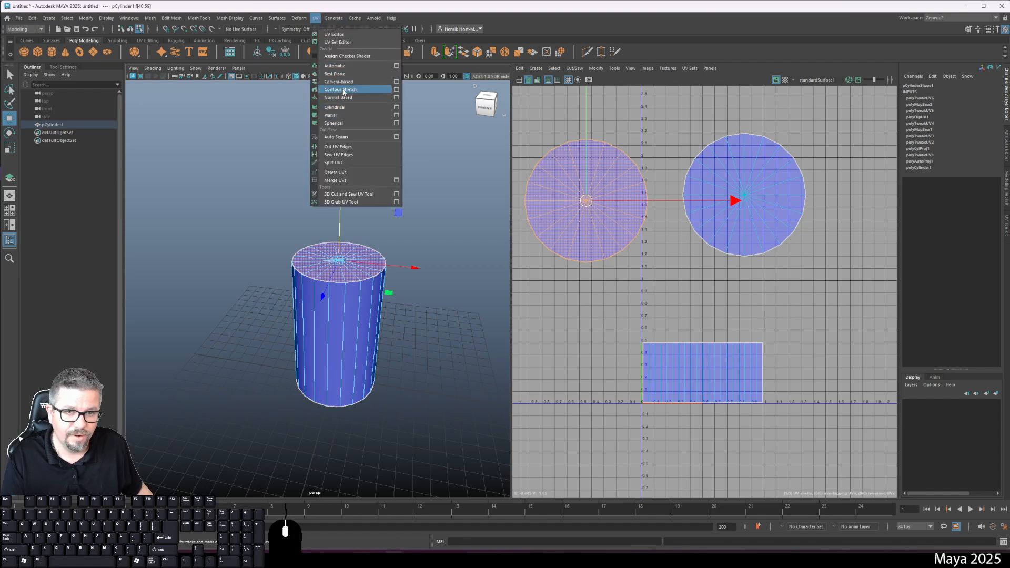
{"action": "left_click", "coordinate": [397, 116]}
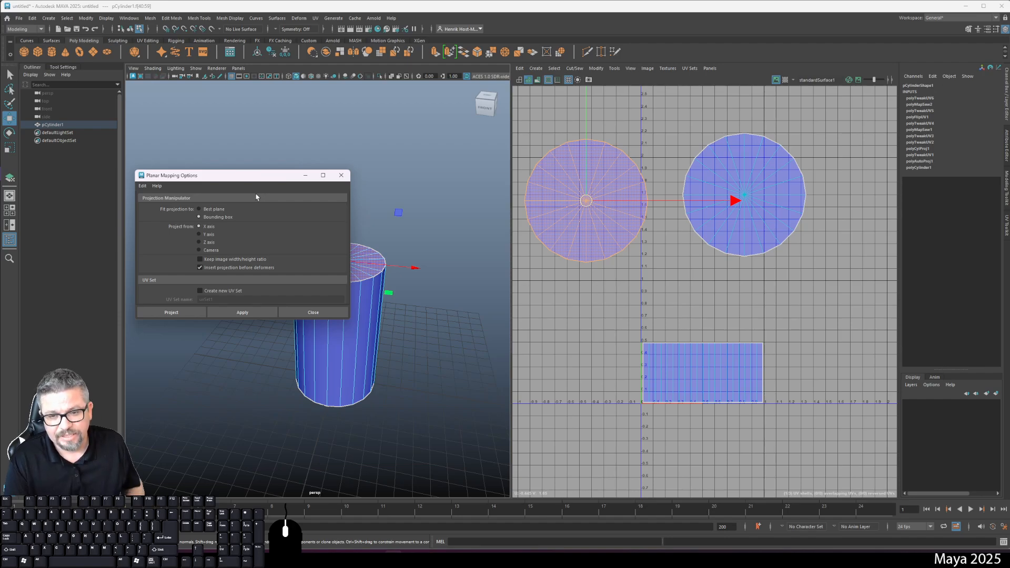
{"action": "left_click", "coordinate": [210, 235]}
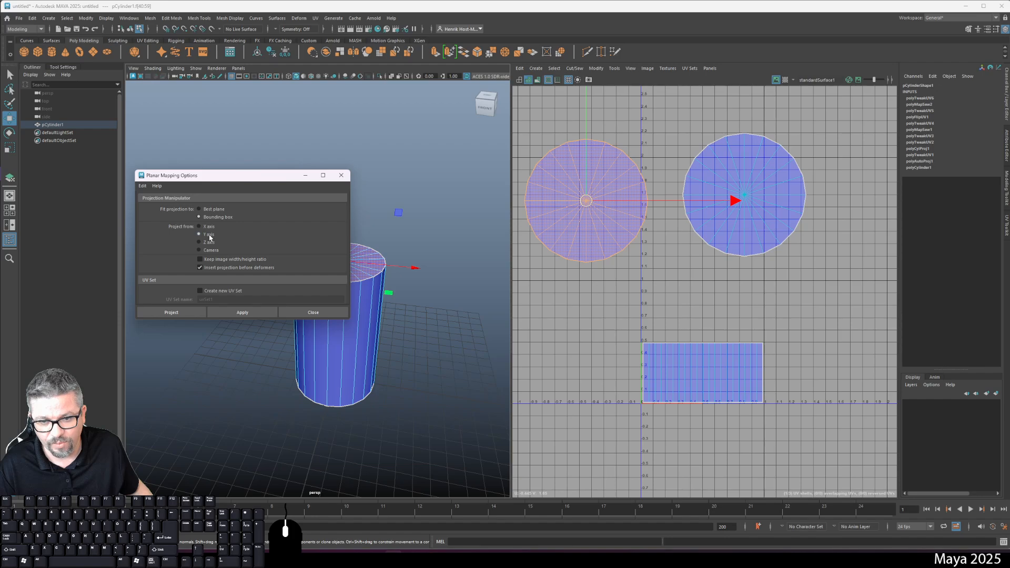
{"action": "left_click", "coordinate": [356, 272]}
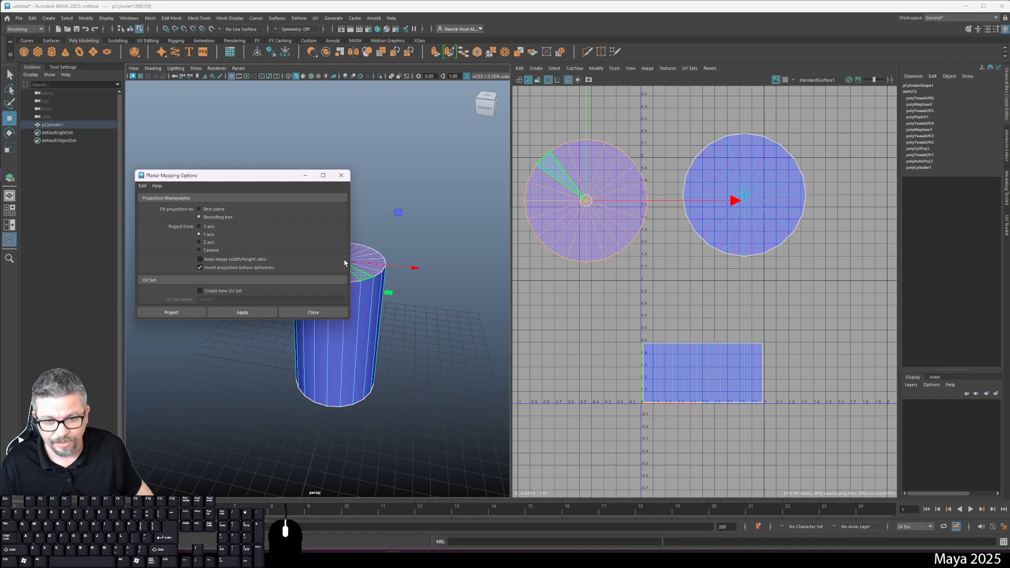
{"action": "left_click", "coordinate": [359, 280]}
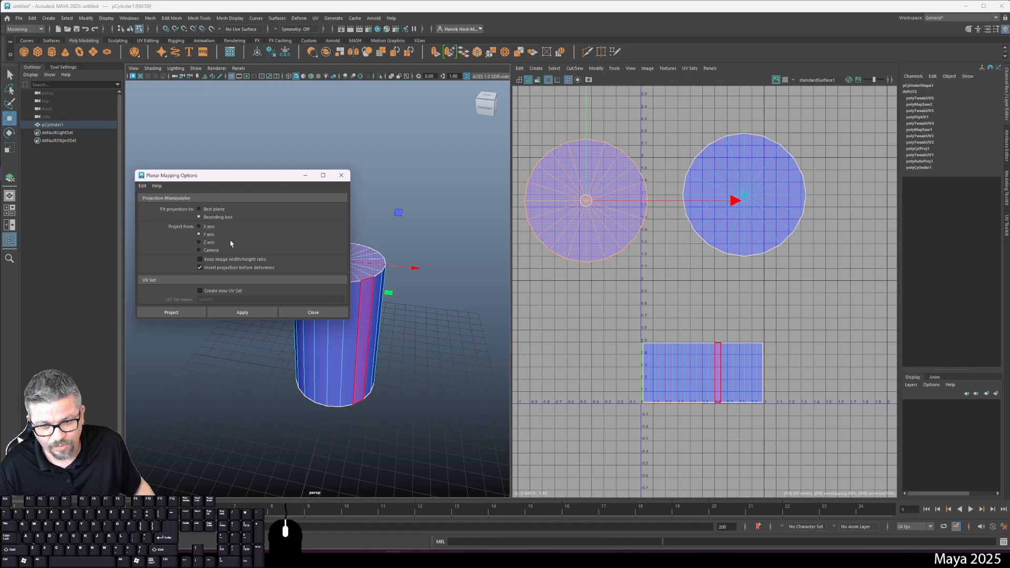
{"action": "left_click", "coordinate": [176, 314]}
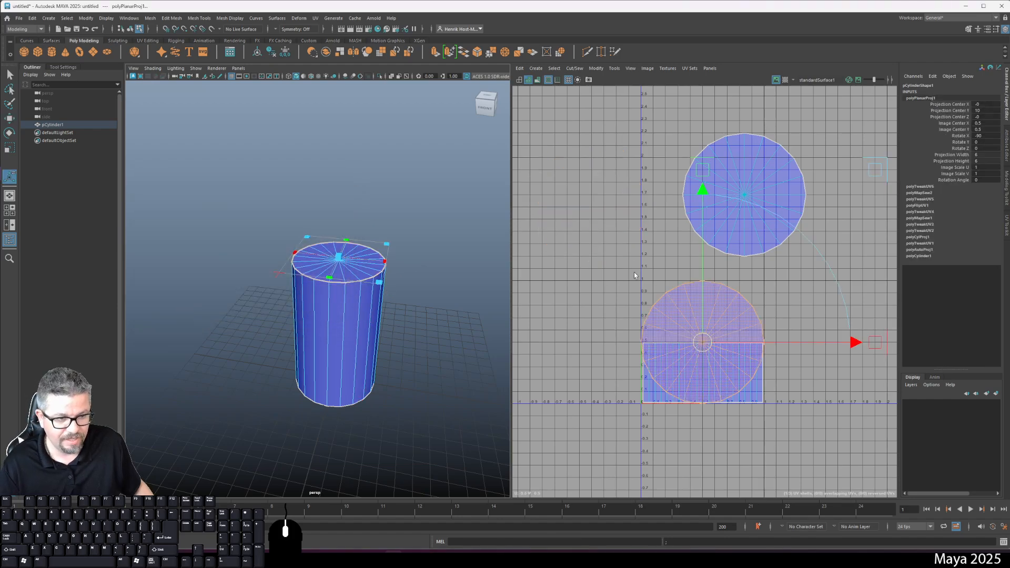
Move the top cap's UV shell off the side shell and place it level beside the bottom cap's shell with Move UV Shell.
{"action": "left_click_drag", "start_coordinate": [407, 208], "coordinate": [448, 255]}
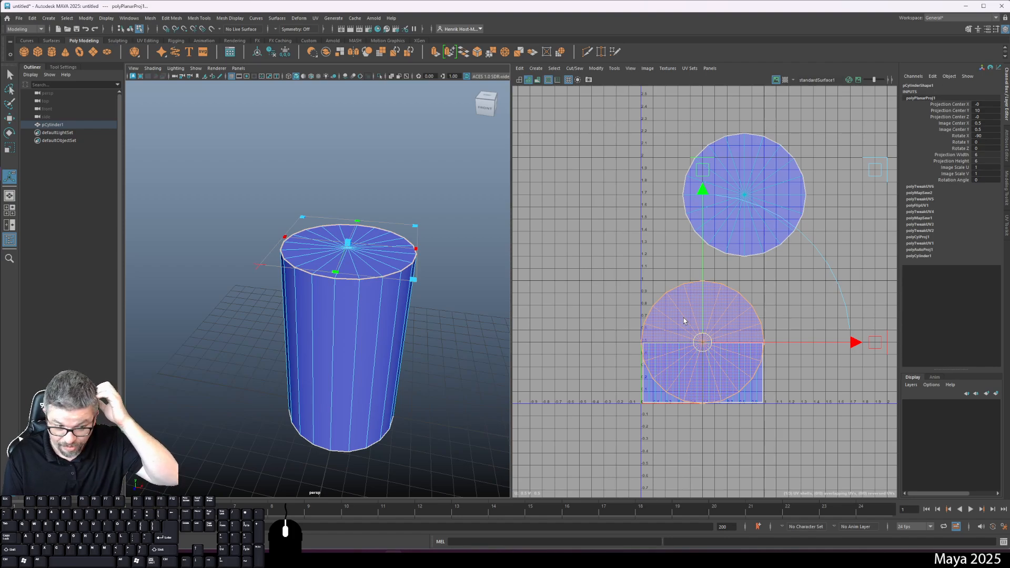
{"action": "left_click", "coordinate": [615, 68]}
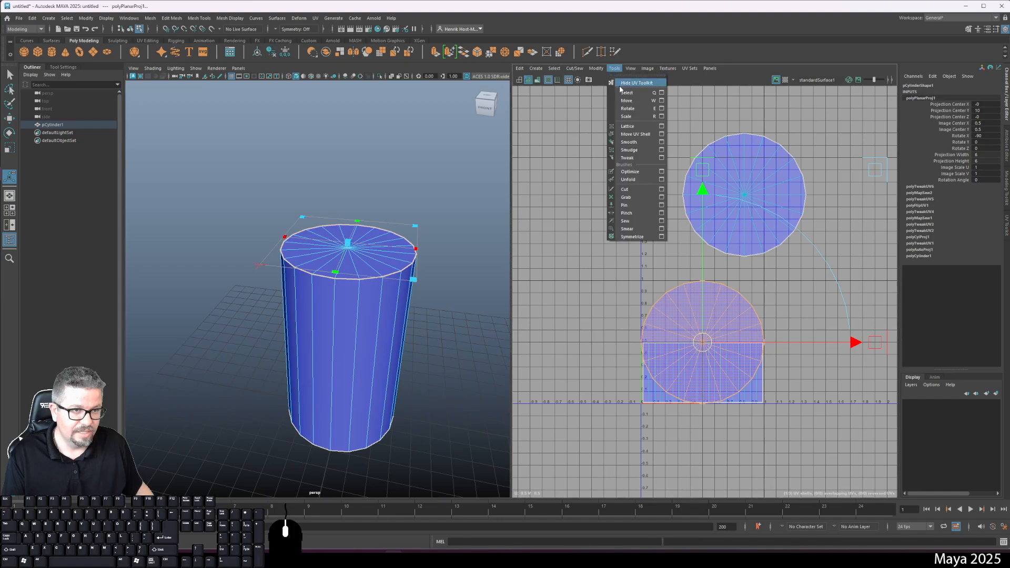
{"action": "left_click", "coordinate": [635, 134]}
{"action": "left_click_drag", "start_coordinate": [700, 340], "coordinate": [605, 193]}
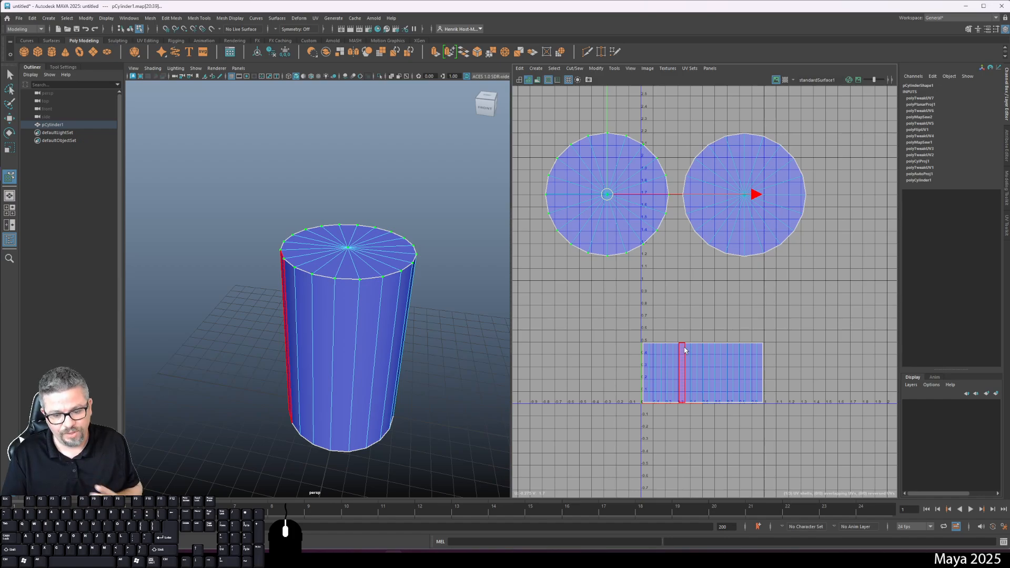
Select both cap UV shells, scale them down together and move them just above the side shell.
{"action": "left_click_drag", "start_coordinate": [650, 314], "coordinate": [676, 350]}
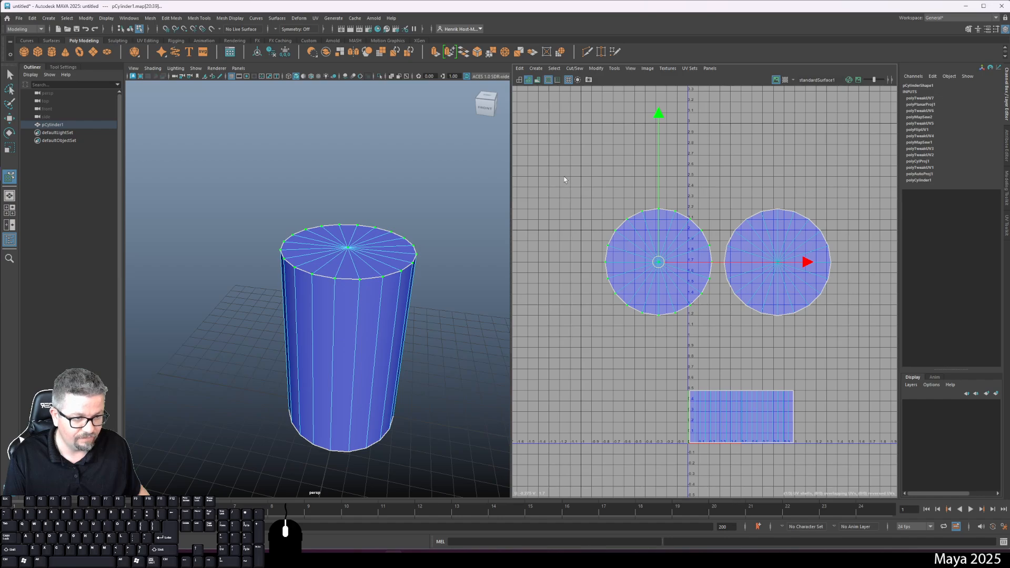
{"action": "left_click_drag", "start_coordinate": [565, 180], "coordinate": [921, 362]}
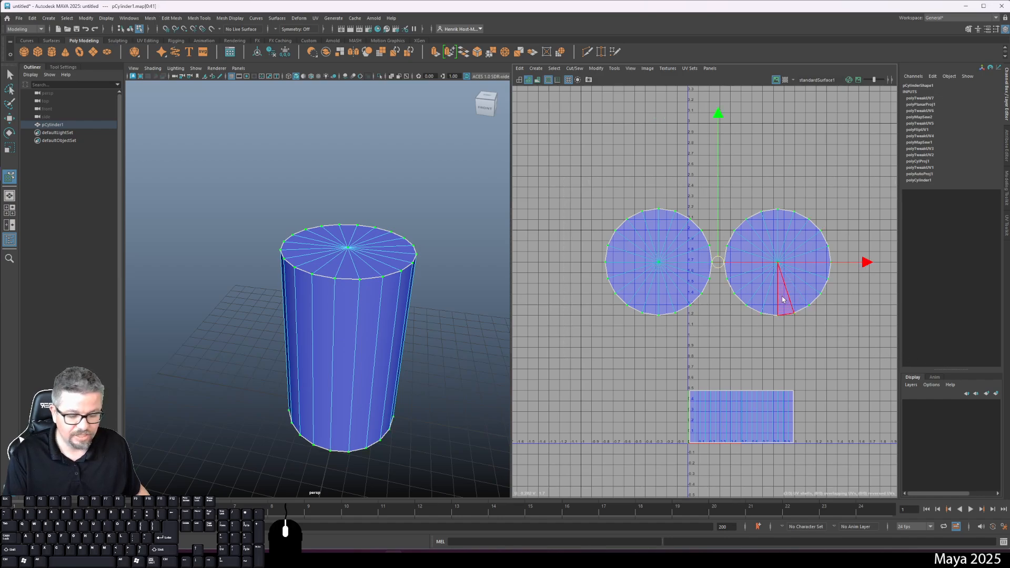
{"action": "key", "text": "r"}
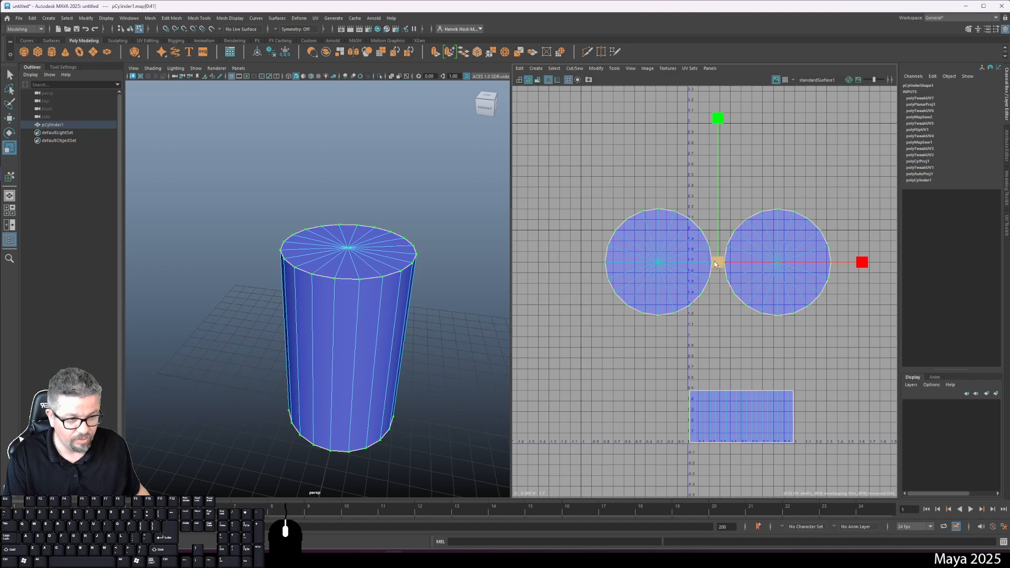
{"action": "left_click_drag", "start_coordinate": [717, 266], "coordinate": [611, 213]}
{"action": "key", "text": "w"}
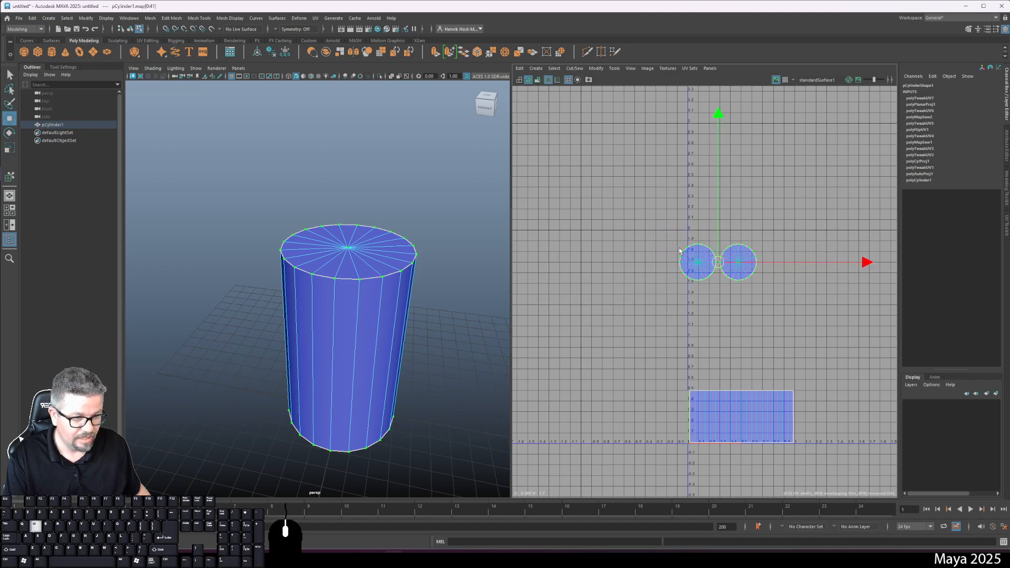
{"action": "left_click_drag", "start_coordinate": [720, 265], "coordinate": [739, 359]}
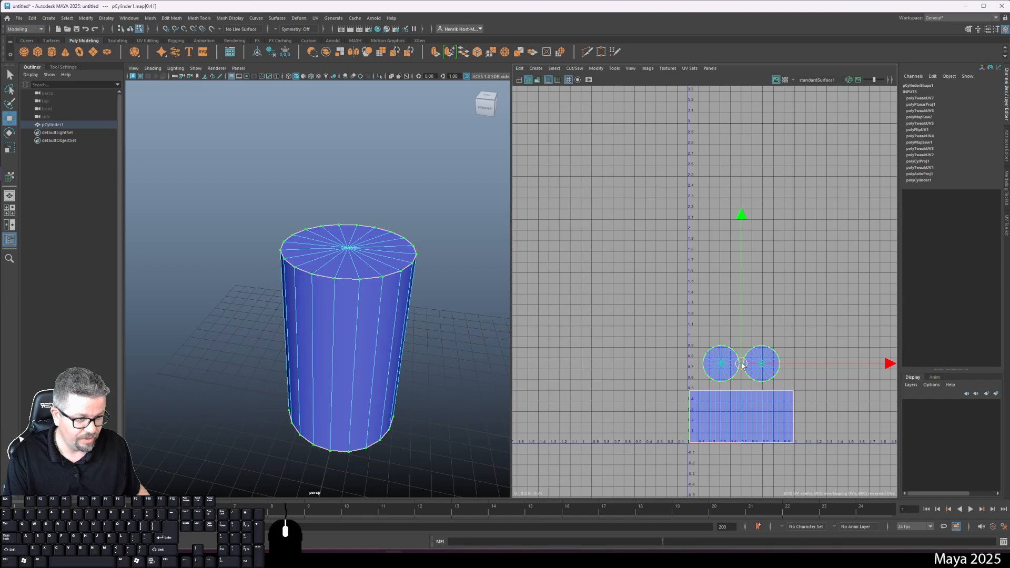
Enlarge both cap shells together to fill the space above the side shell, and align them with the UV area's edge.
{"action": "key", "text": "f"}
{"action": "left_click_drag", "start_coordinate": [758, 393], "coordinate": [637, 239]}
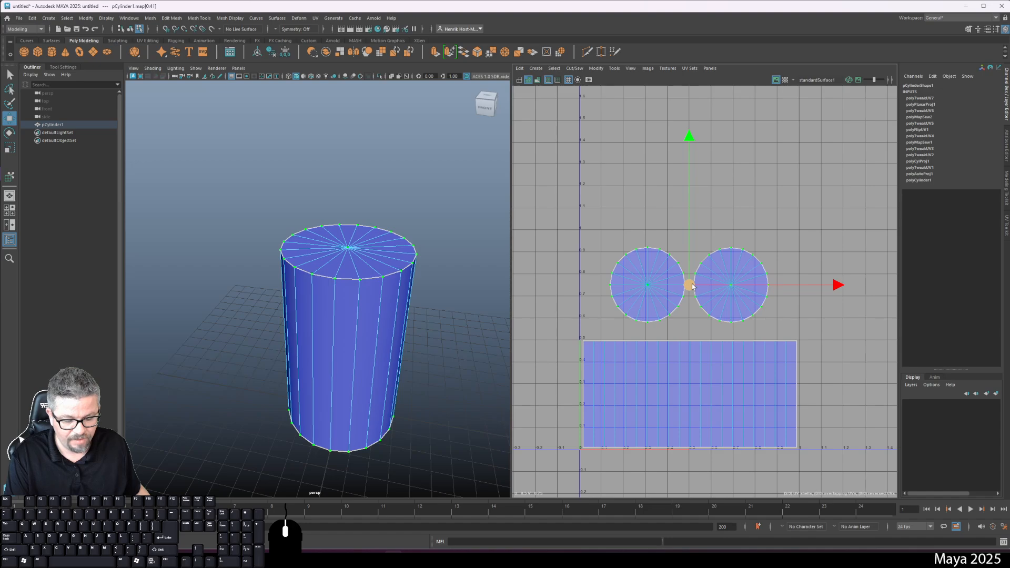
{"action": "key", "text": "r"}
{"action": "left_click_drag", "start_coordinate": [688, 285], "coordinate": [739, 330]}
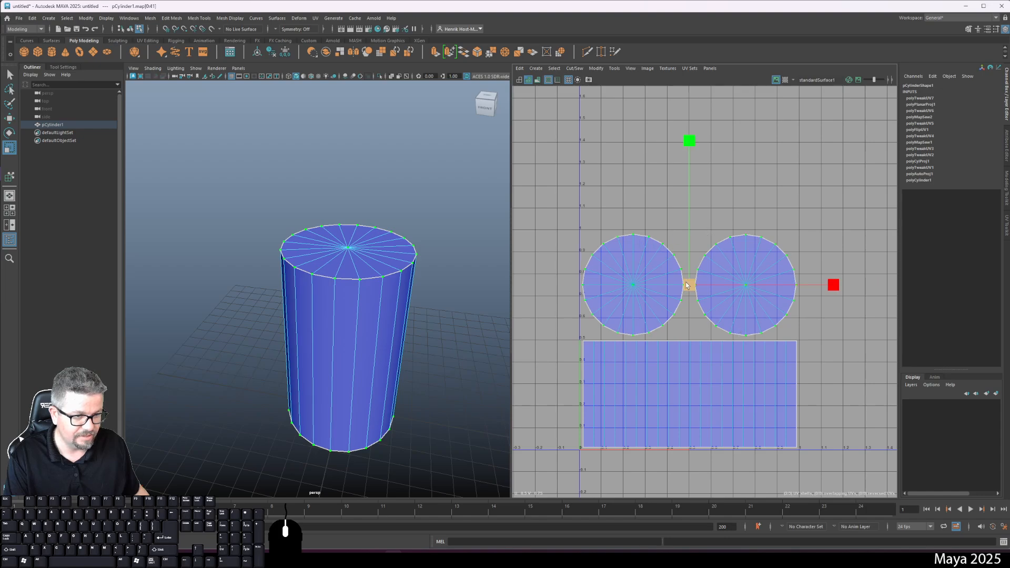
{"action": "left_click_drag", "start_coordinate": [691, 288], "coordinate": [697, 287]}
{"action": "key", "text": "w"}
{"action": "left_click_drag", "start_coordinate": [840, 287], "coordinate": [845, 290]}
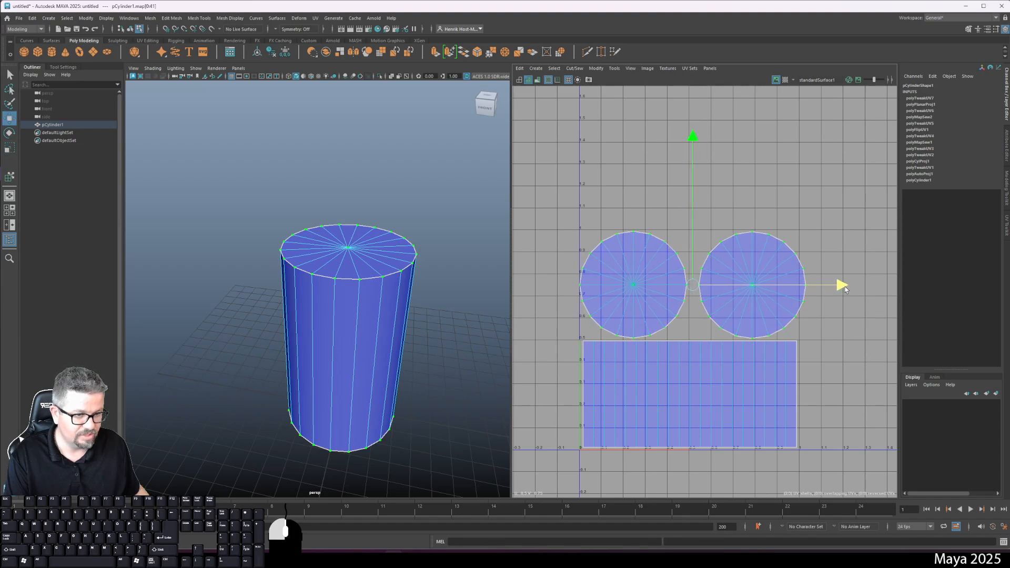
{"action": "left_click_drag", "start_coordinate": [846, 289], "coordinate": [847, 289]}
Move the second cap's UV shell closer to the first with Move UV Shell, aligning its outer edge with the side shell.
{"action": "left_click", "coordinate": [837, 210]}
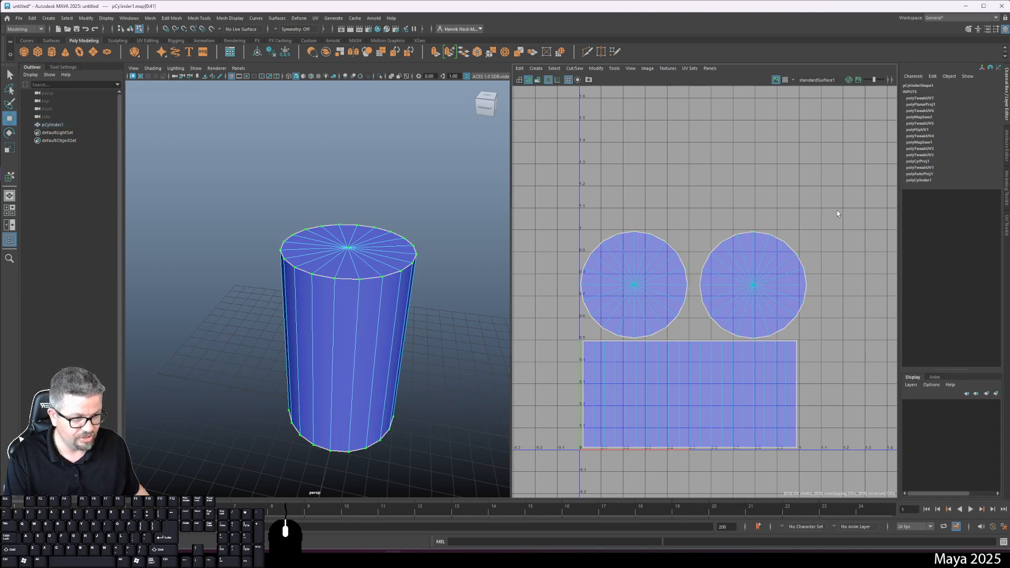
{"action": "left_click_drag", "start_coordinate": [837, 210], "coordinate": [787, 254]}
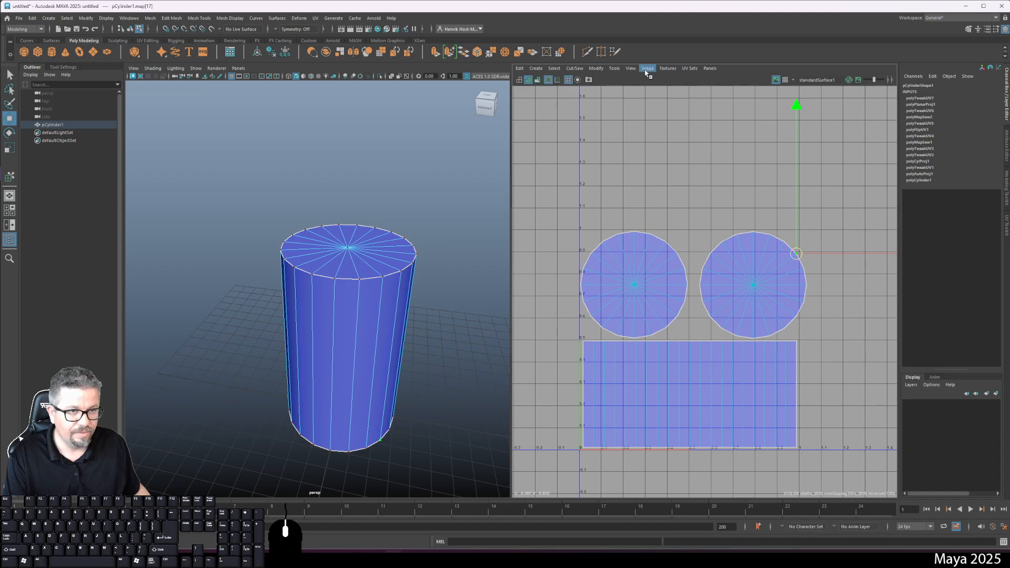
{"action": "left_click", "coordinate": [613, 70]}
{"action": "left_click", "coordinate": [636, 134]}
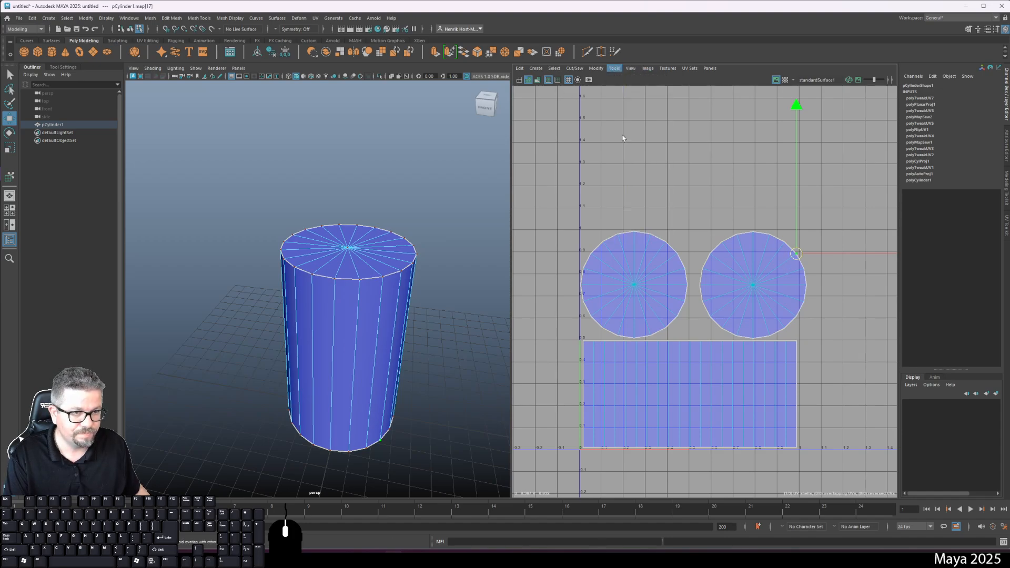
{"action": "left_click", "coordinate": [757, 300]}
{"action": "left_click_drag", "start_coordinate": [756, 288], "coordinate": [747, 289]}
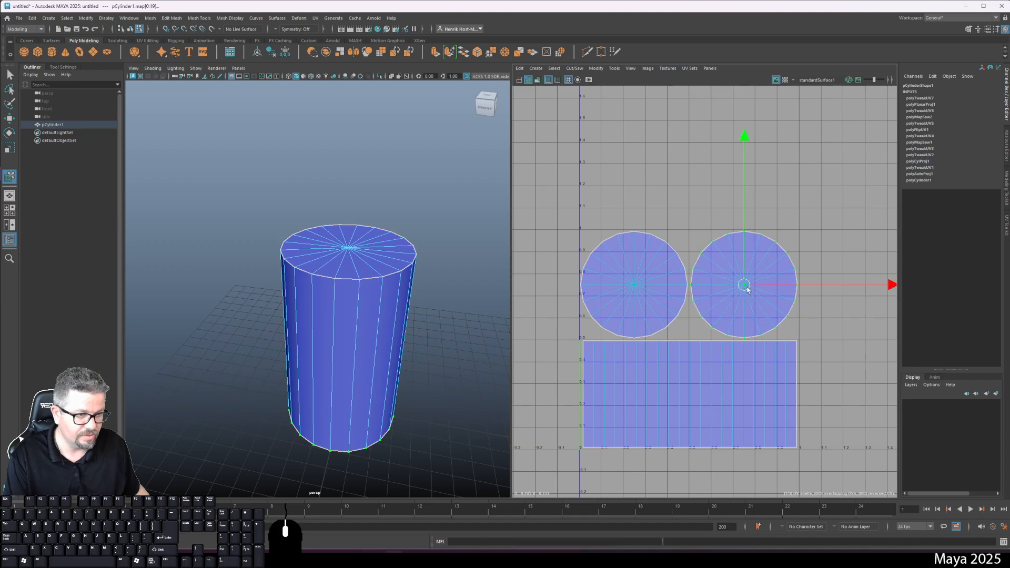
{"action": "left_click", "coordinate": [814, 207]}
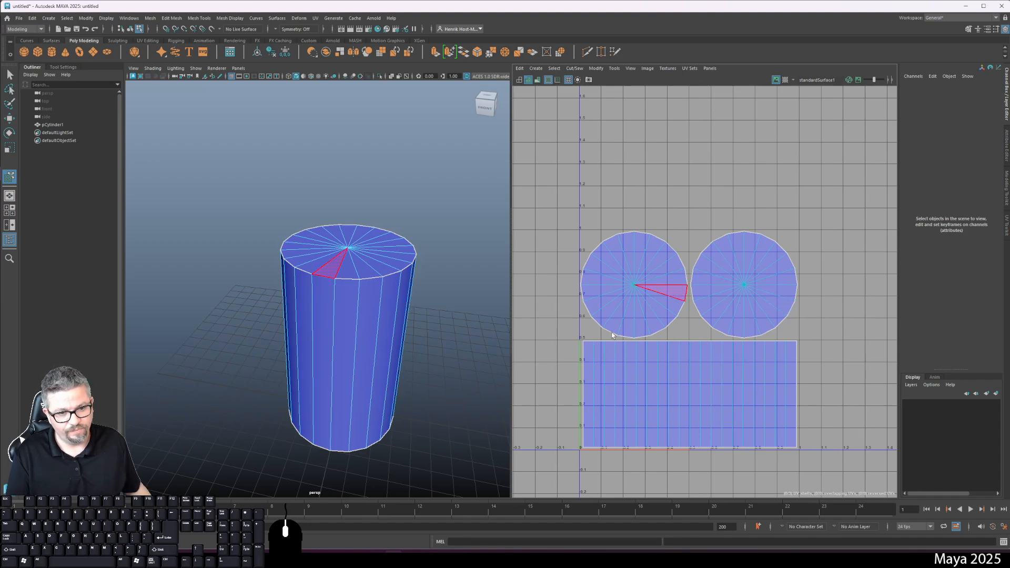
Select all three UV shells and pack them automatically into the 0–1 UV area with Layout.
{"action": "left_click", "coordinate": [614, 68]}
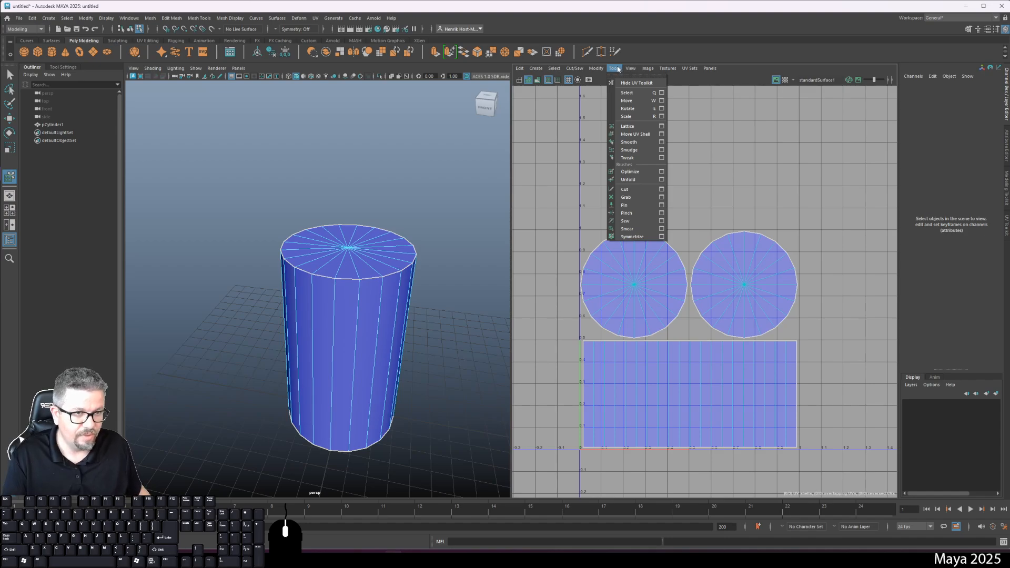
{"action": "left_click", "coordinate": [630, 135]}
{"action": "left_click_drag", "start_coordinate": [567, 188], "coordinate": [781, 448]}
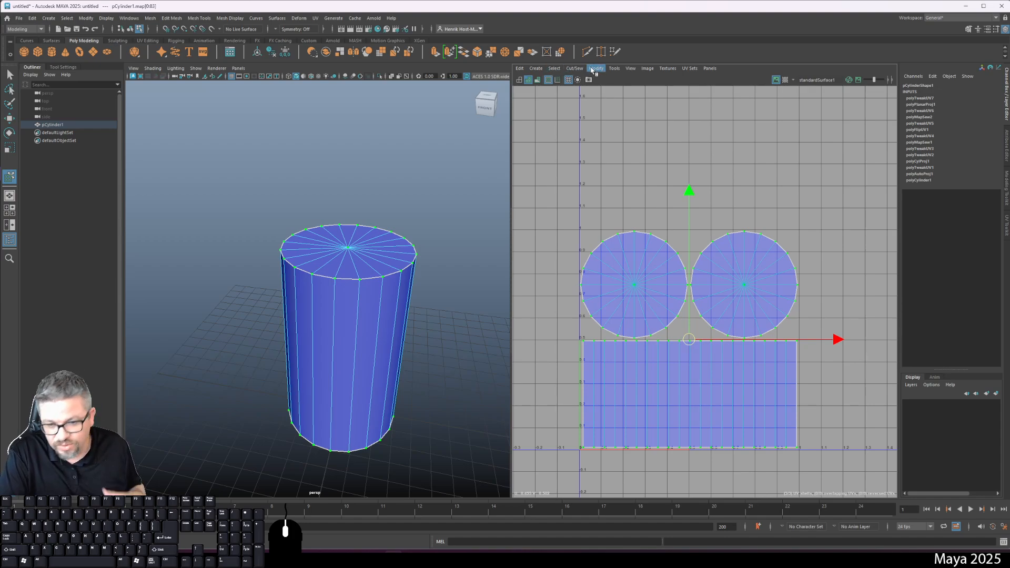
{"action": "left_click", "coordinate": [614, 69]}
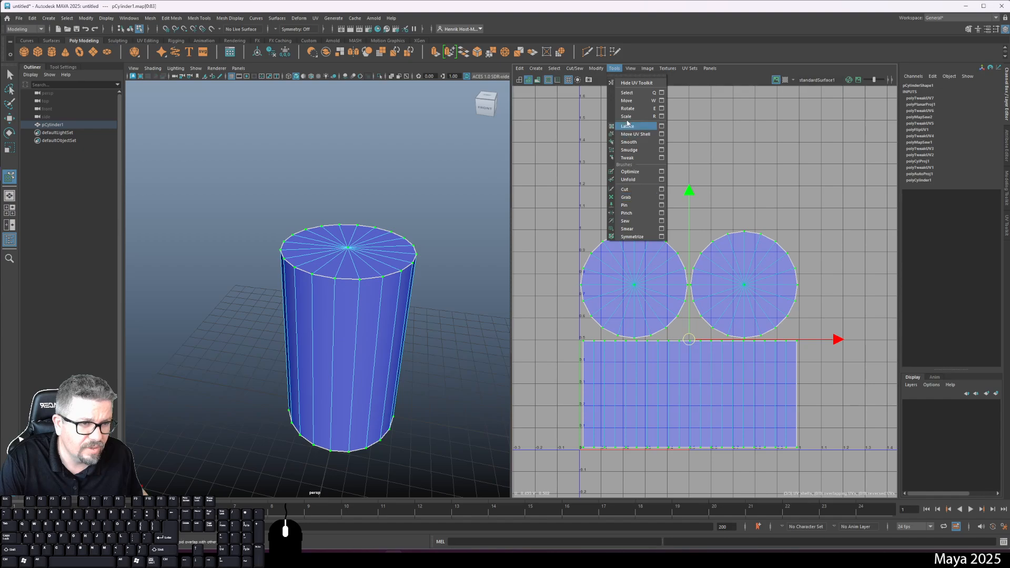
{"action": "mouse_move", "coordinate": [597, 69]}
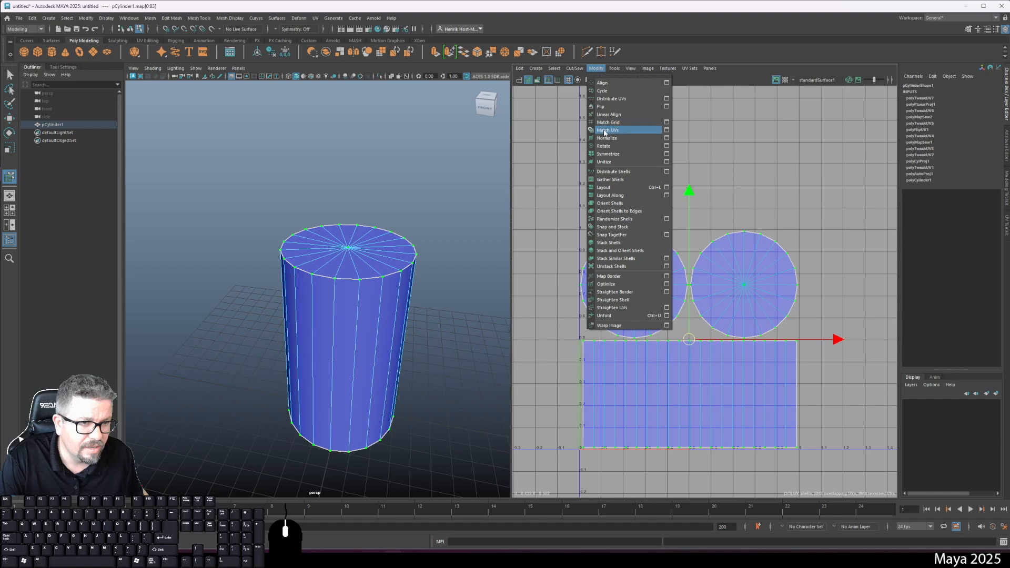
{"action": "left_click", "coordinate": [609, 193]}
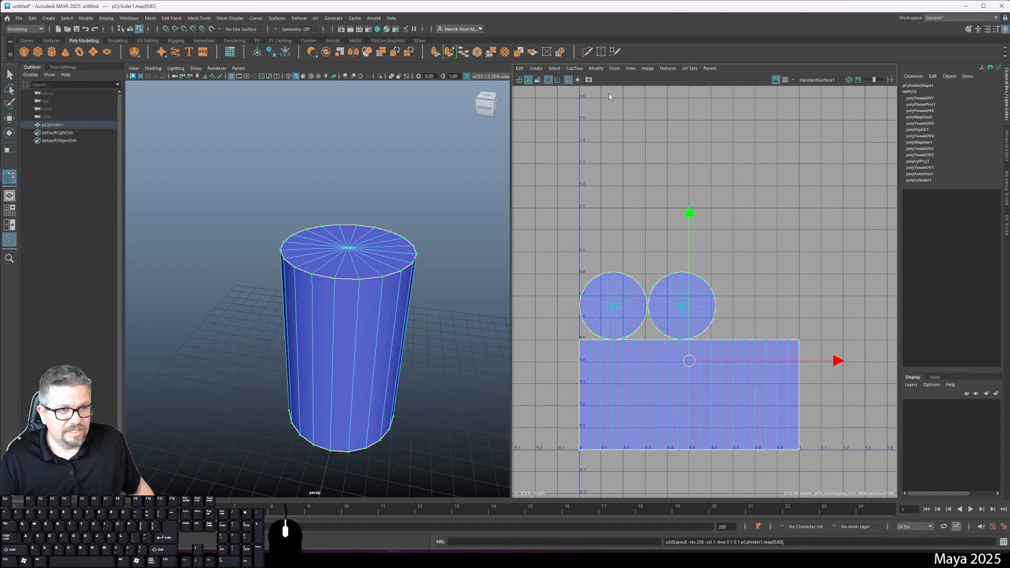
Open the Layout UVs options and examine the packing, shell pre-transform, shell transform and layout settings.
{"action": "left_click", "coordinate": [614, 68]}
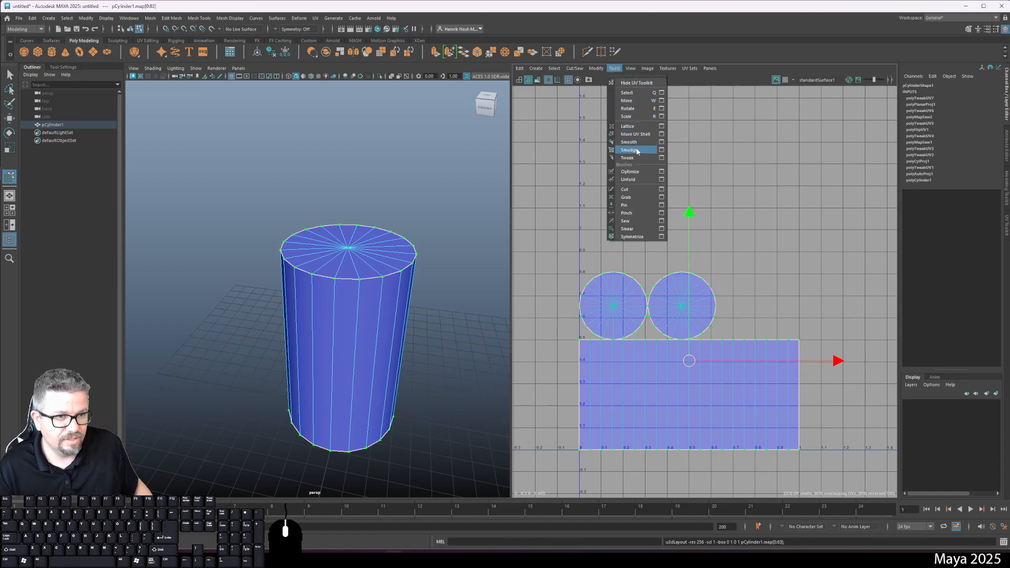
{"action": "mouse_move", "coordinate": [596, 68]}
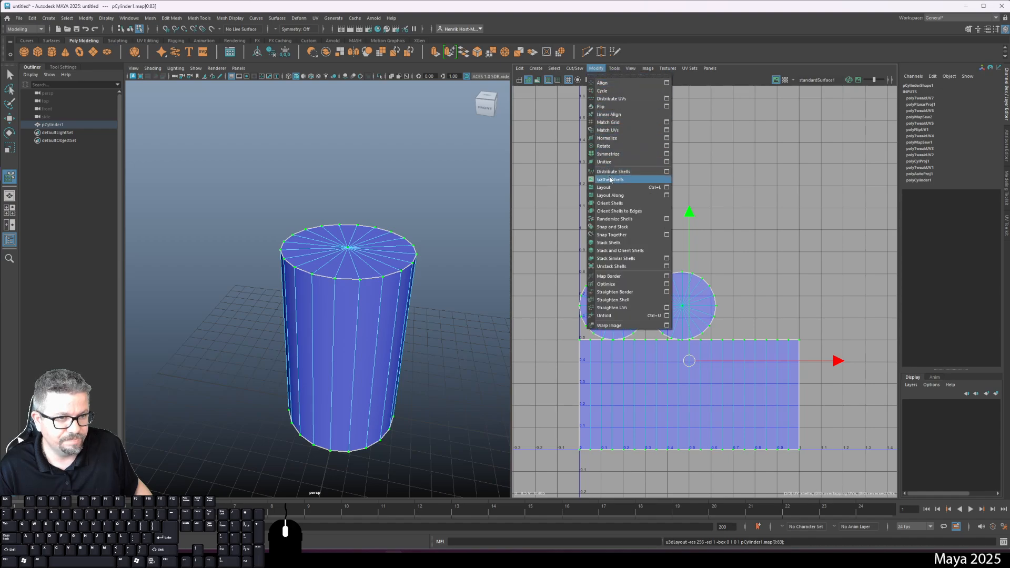
{"action": "left_click", "coordinate": [666, 187]}
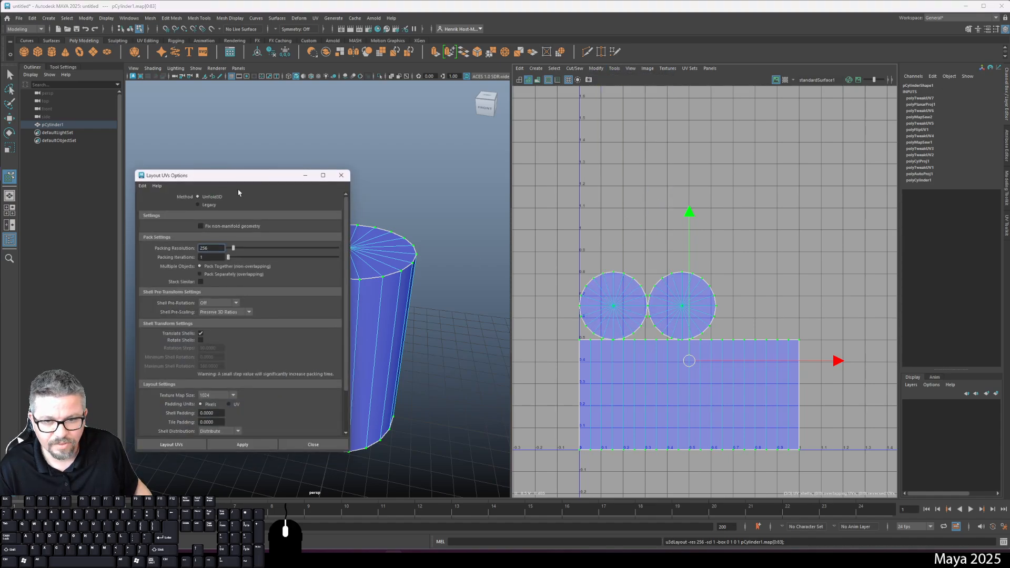
{"action": "left_click_drag", "start_coordinate": [249, 181], "coordinate": [489, 127]}
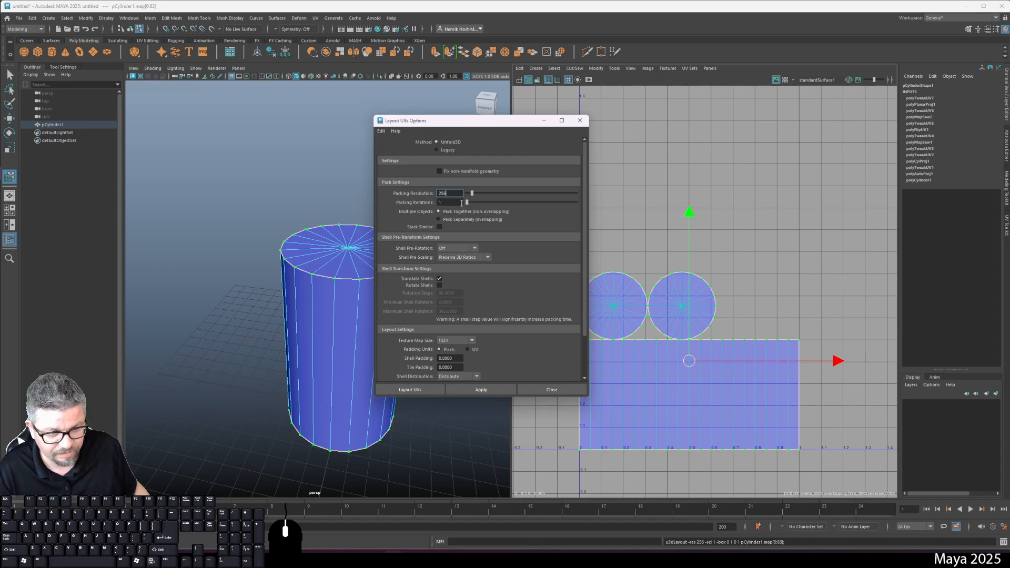
{"action": "left_click", "coordinate": [439, 279]}
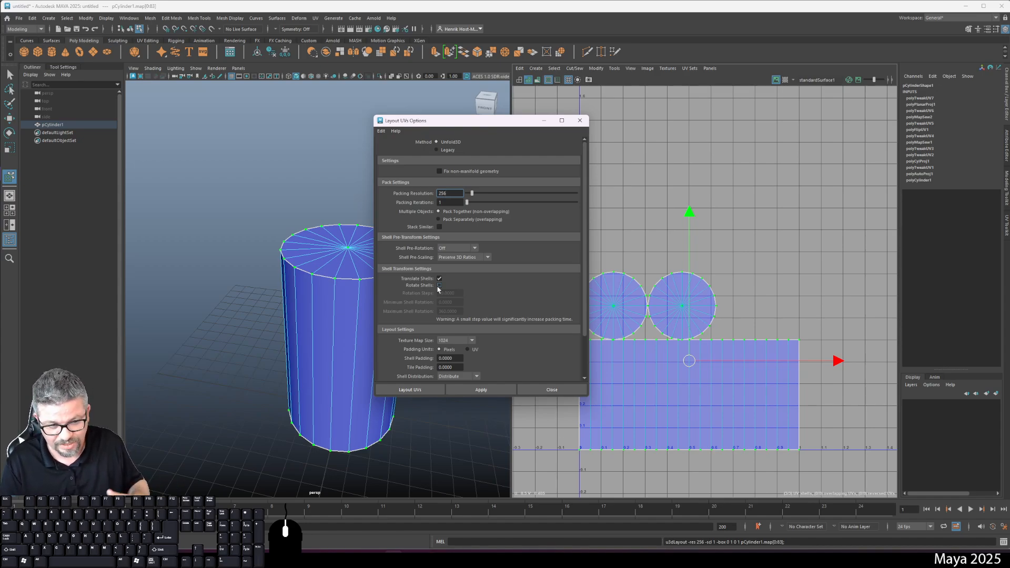
{"action": "scroll", "coordinate": [519, 320], "scroll_direction": "down", "scroll_amount": 2}
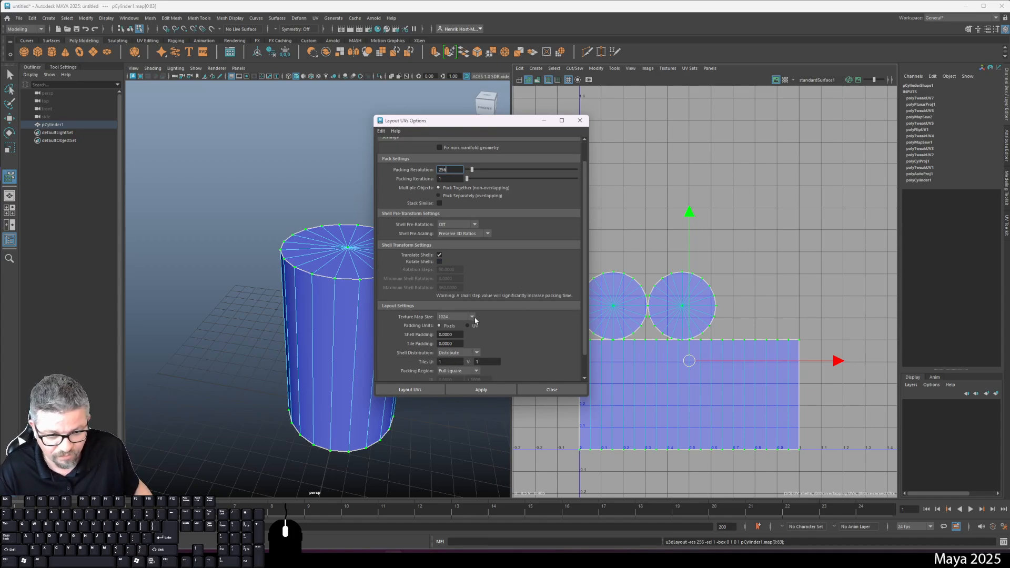
{"action": "scroll", "coordinate": [487, 337], "scroll_direction": "down", "scroll_amount": 2}
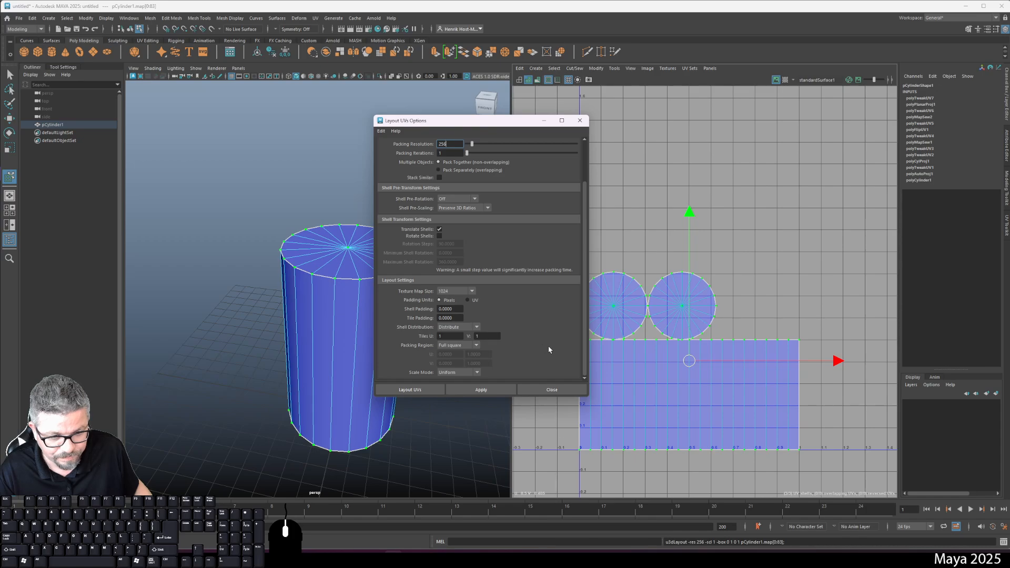
Choose the Uniform scale mode in the Layout UVs options and lay out the selected shells again.
{"action": "left_click", "coordinate": [460, 374]}
{"action": "left_click", "coordinate": [461, 375]}
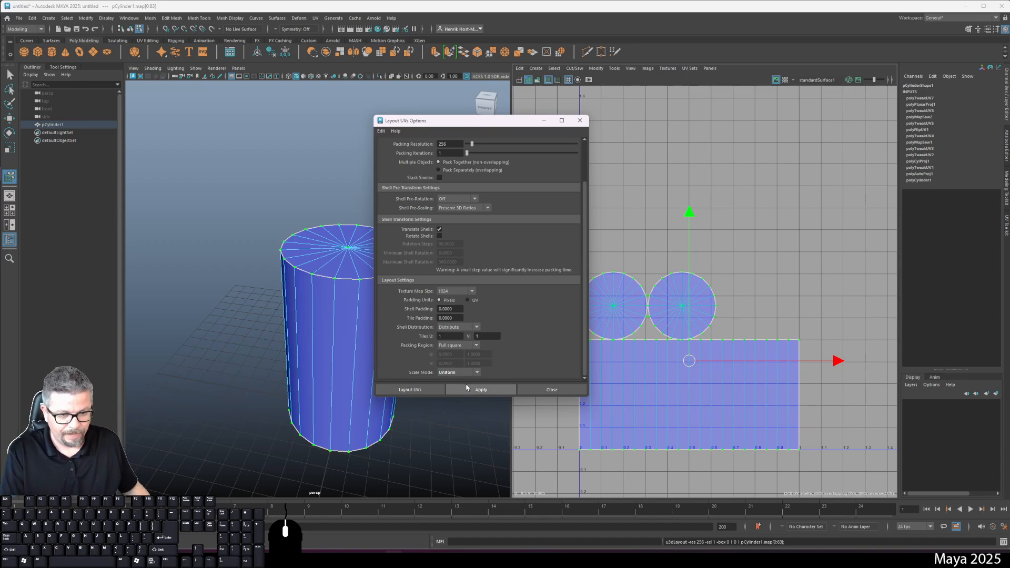
{"action": "left_click", "coordinate": [469, 392]}
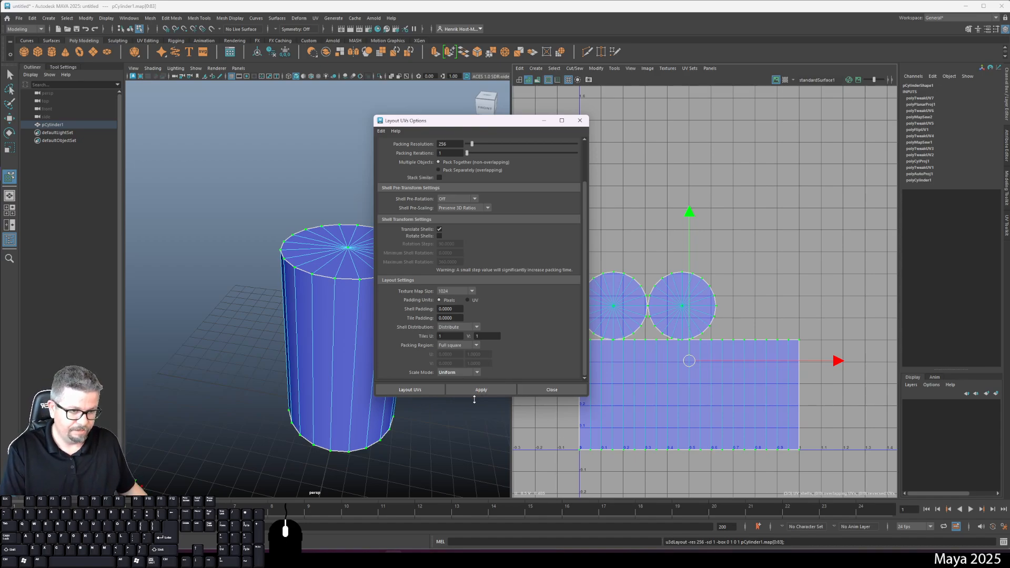
{"action": "left_click", "coordinate": [480, 392]}
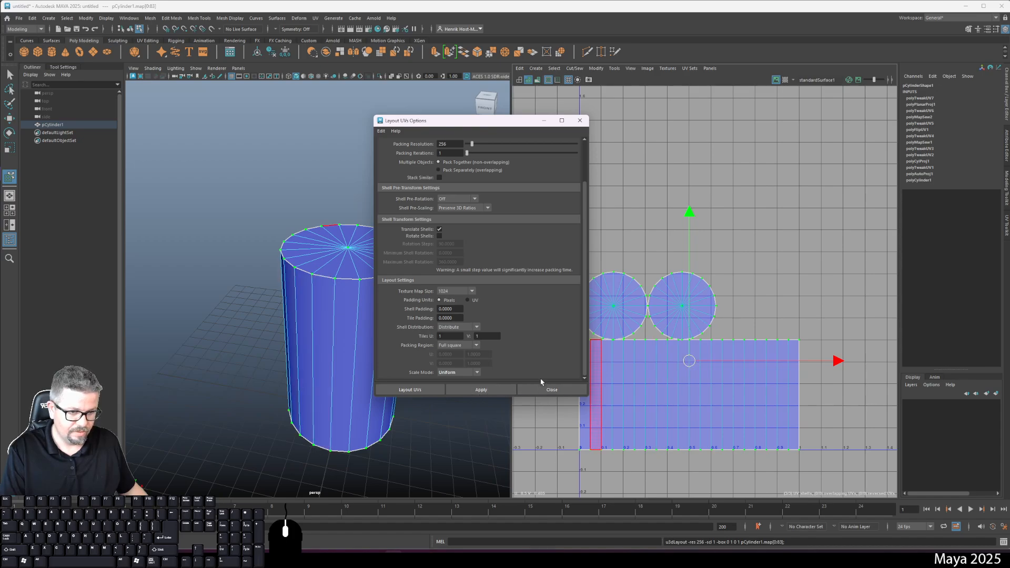
{"action": "left_click", "coordinate": [411, 390]}
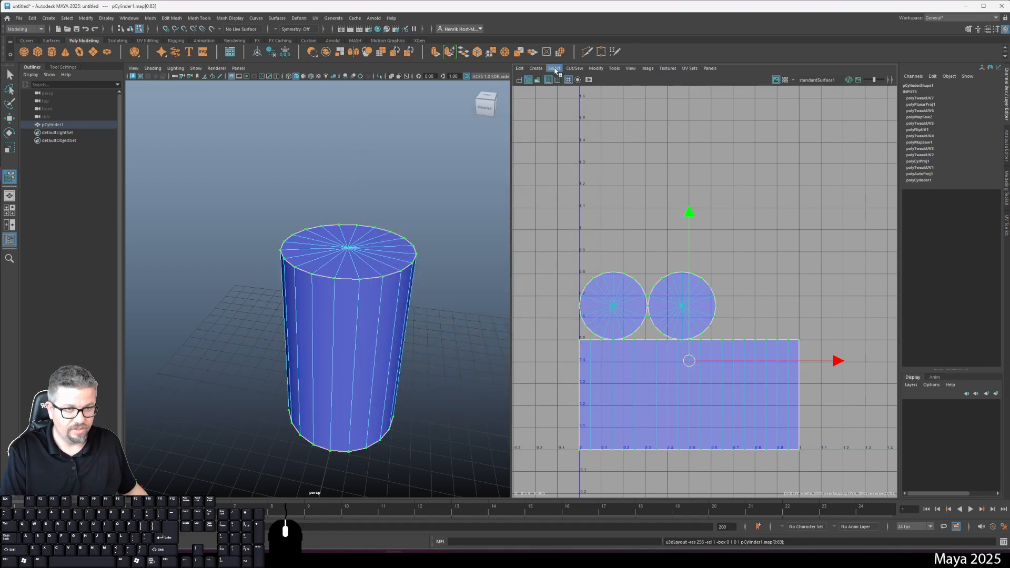
Move both cap shells up off the side shell with Move UV Shell, placing them level, spaced apart and roughly centred above it.
{"action": "left_click", "coordinate": [613, 68]}
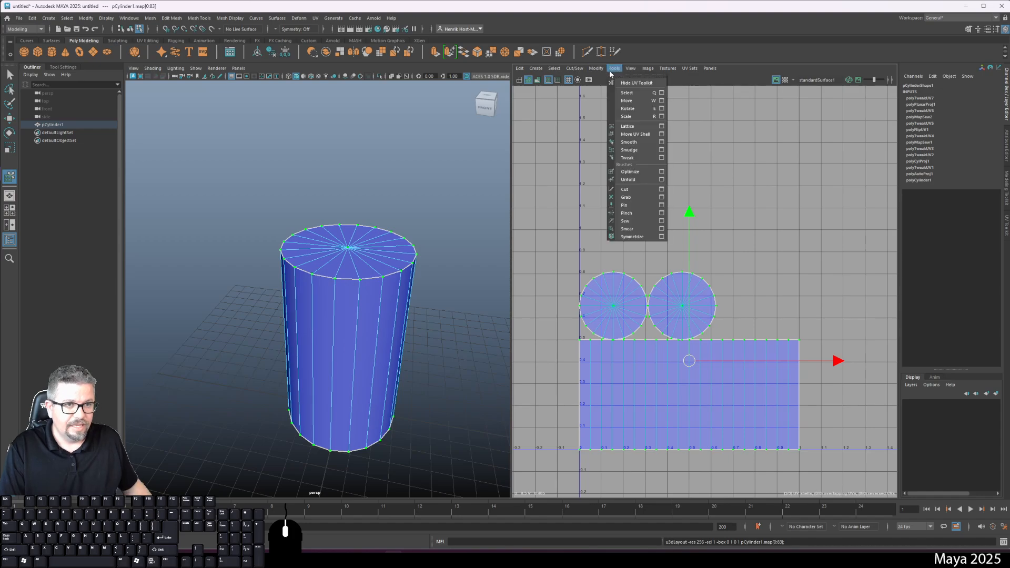
{"action": "left_click", "coordinate": [635, 134]}
{"action": "left_click", "coordinate": [573, 268]}
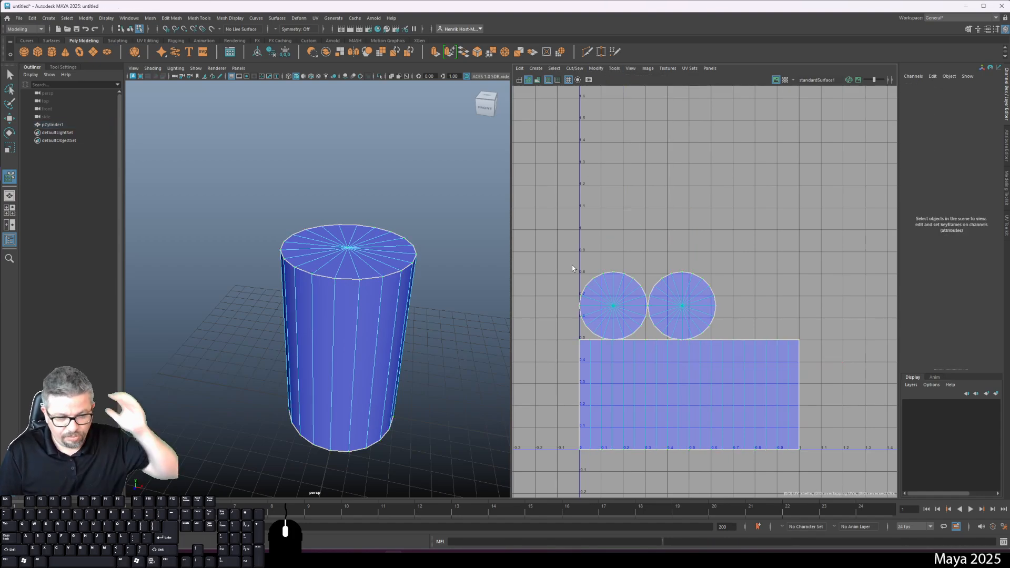
{"action": "left_click_drag", "start_coordinate": [683, 313], "coordinate": [733, 293]}
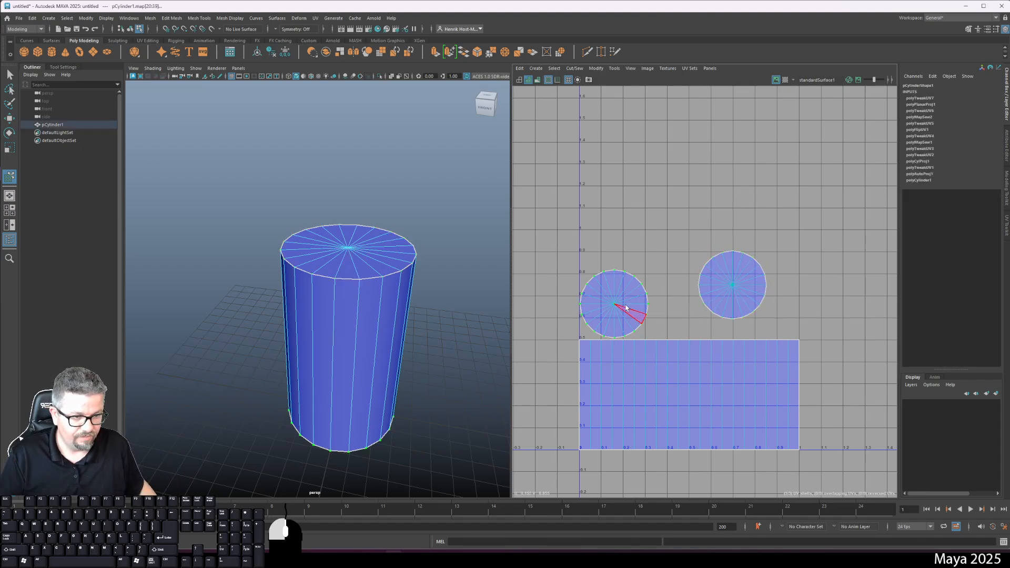
{"action": "left_click_drag", "start_coordinate": [631, 309], "coordinate": [667, 285]}
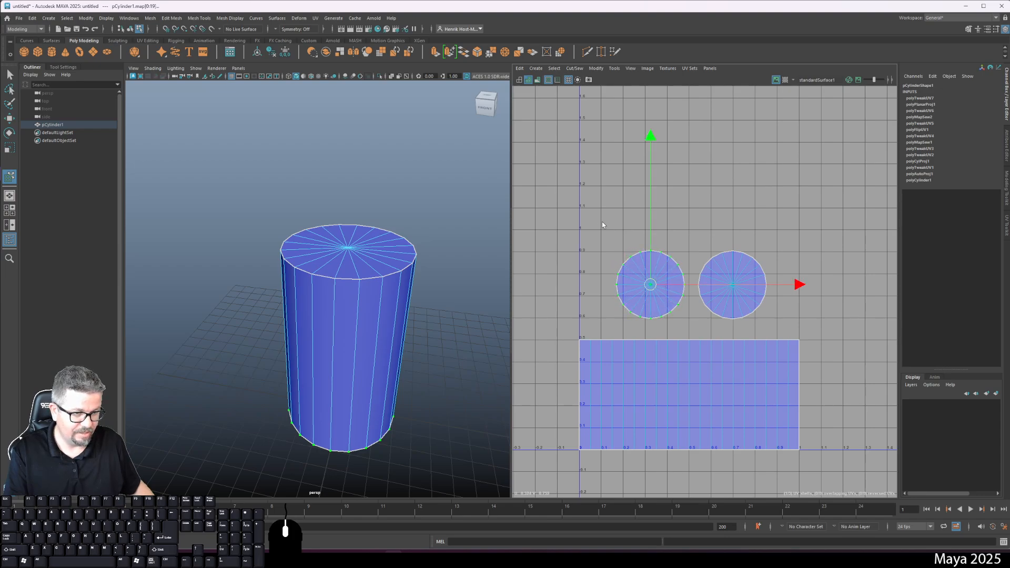
{"action": "left_click_drag", "start_coordinate": [601, 221], "coordinate": [716, 312]}
{"action": "left_click_drag", "start_coordinate": [830, 325], "coordinate": [830, 327]}
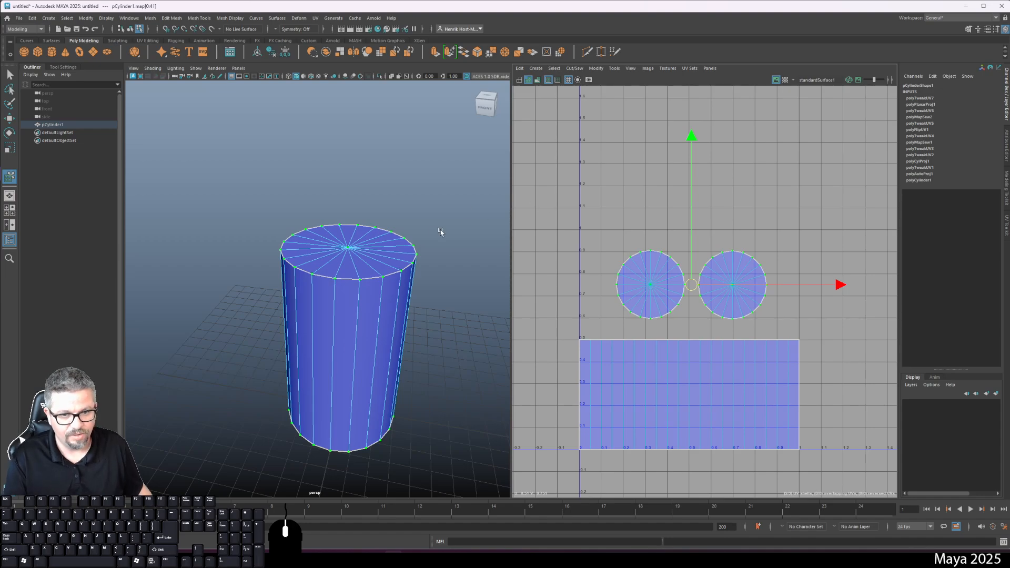
Return the cylinder to object mode and assign it a new Lambert material.
{"action": "right_click", "coordinate": [353, 232]}
{"action": "left_click", "coordinate": [397, 208]}
{"action": "left_click", "coordinate": [398, 208]}
{"action": "left_click", "coordinate": [378, 232]}
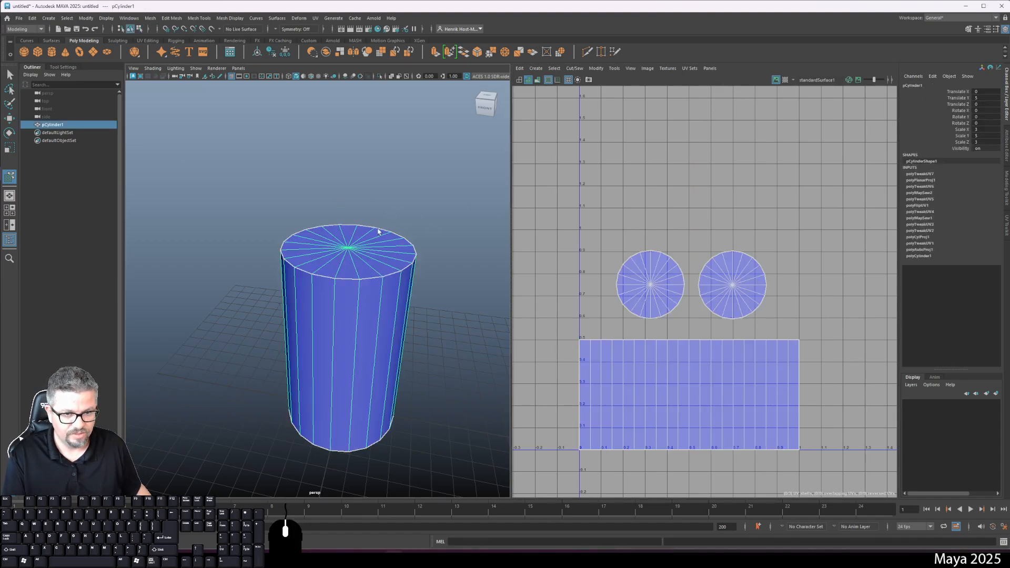
{"action": "right_click", "coordinate": [366, 248]}
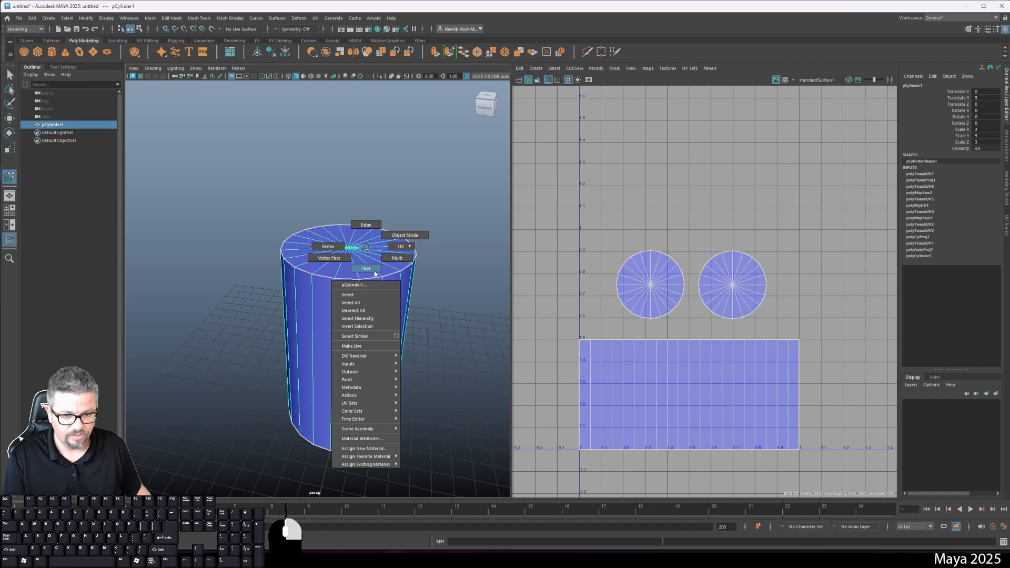
{"action": "left_click", "coordinate": [368, 449]}
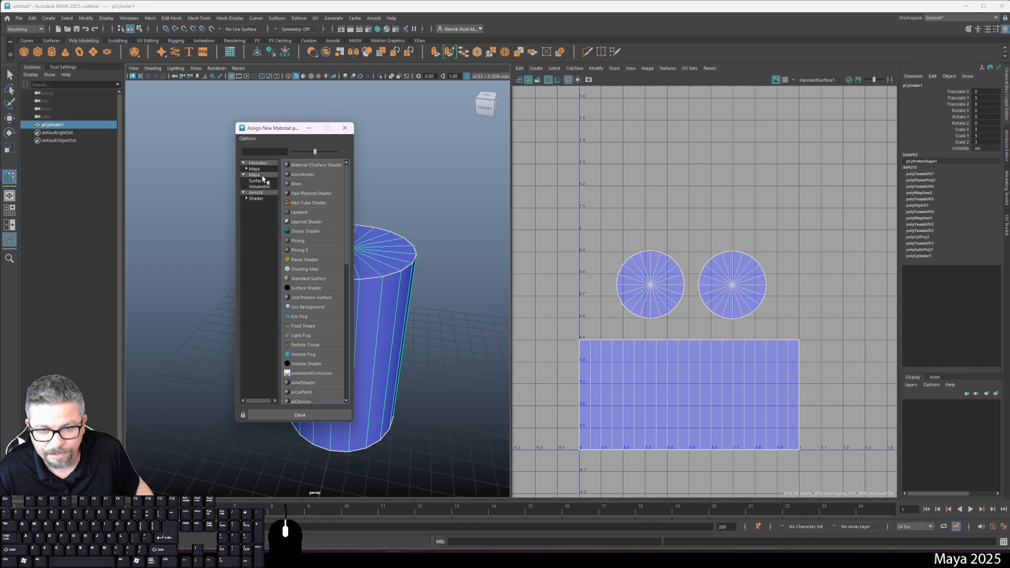
{"action": "left_click", "coordinate": [264, 181]}
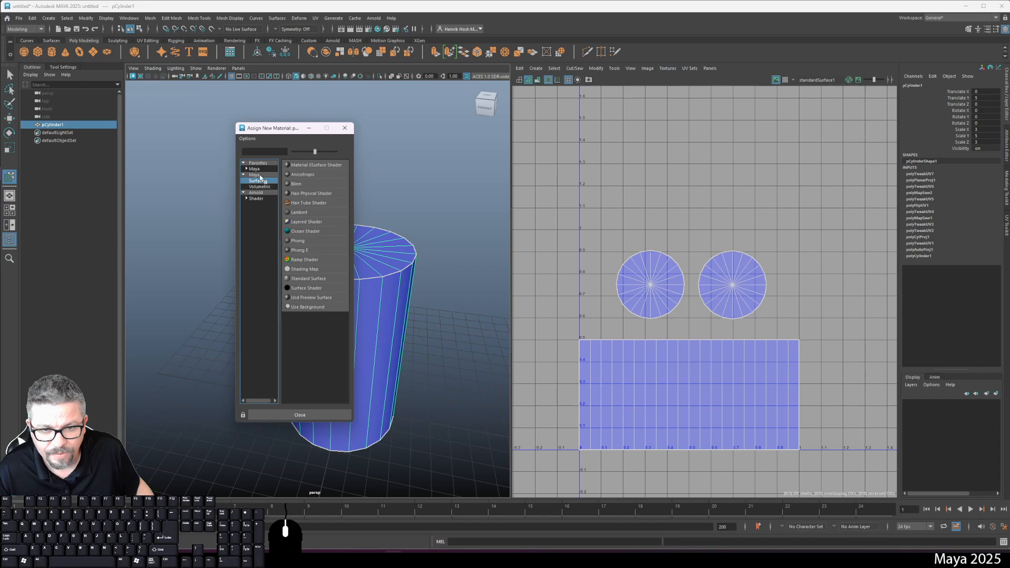
{"action": "left_click", "coordinate": [298, 213]}
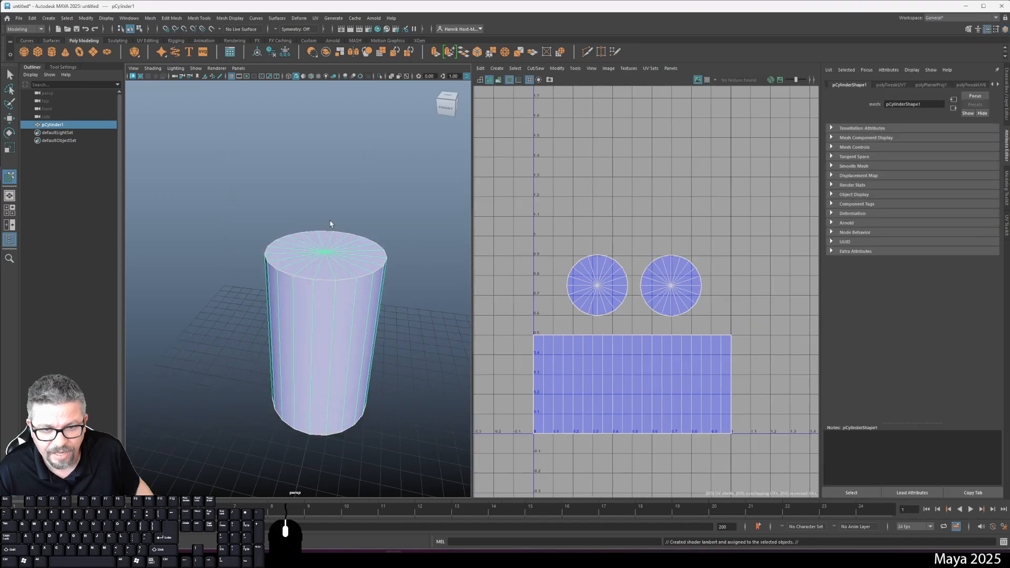
Delete all construction history in the scene and show the cylinder's Lambert material attributes.
{"action": "left_click", "coordinate": [1000, 86]}
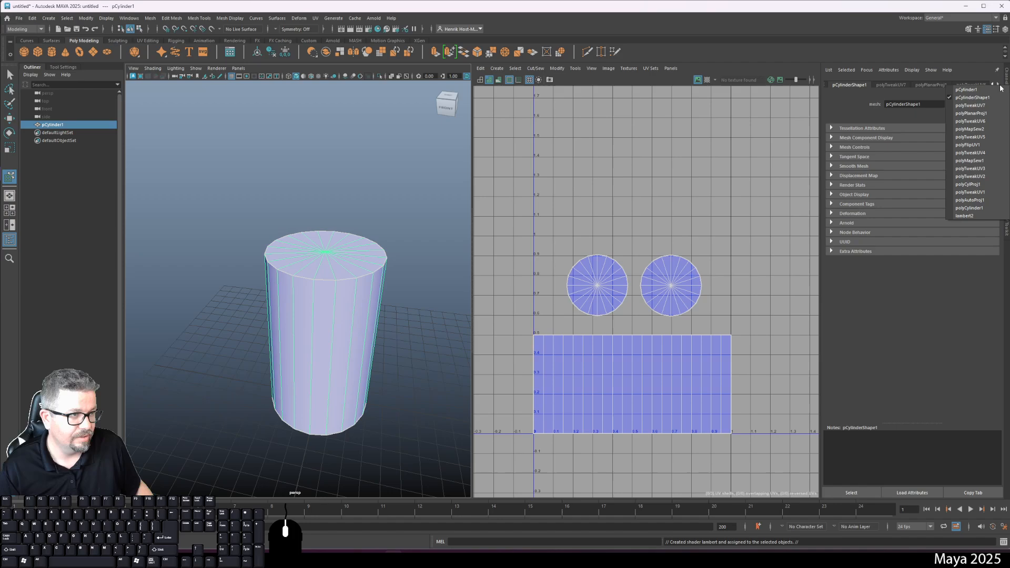
{"action": "left_click", "coordinate": [32, 19]}
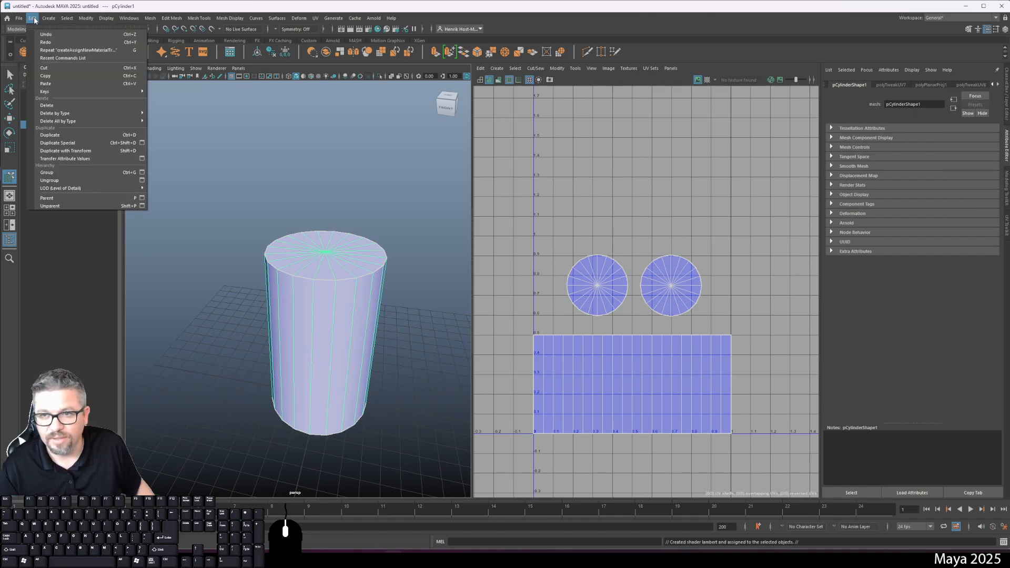
{"action": "mouse_move", "coordinate": [121, 128]}
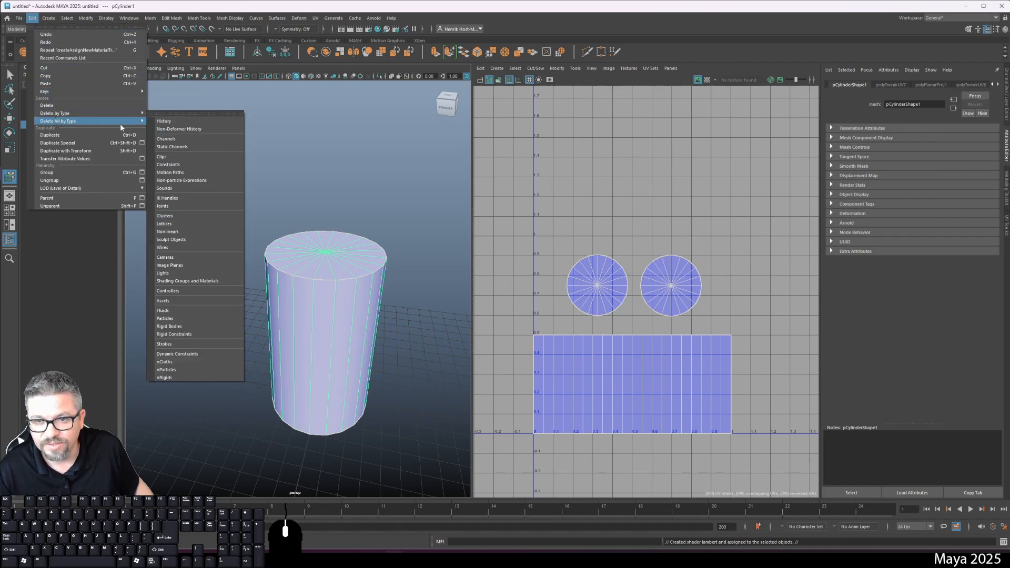
{"action": "left_click", "coordinate": [164, 121]}
{"action": "left_click", "coordinate": [914, 85]}
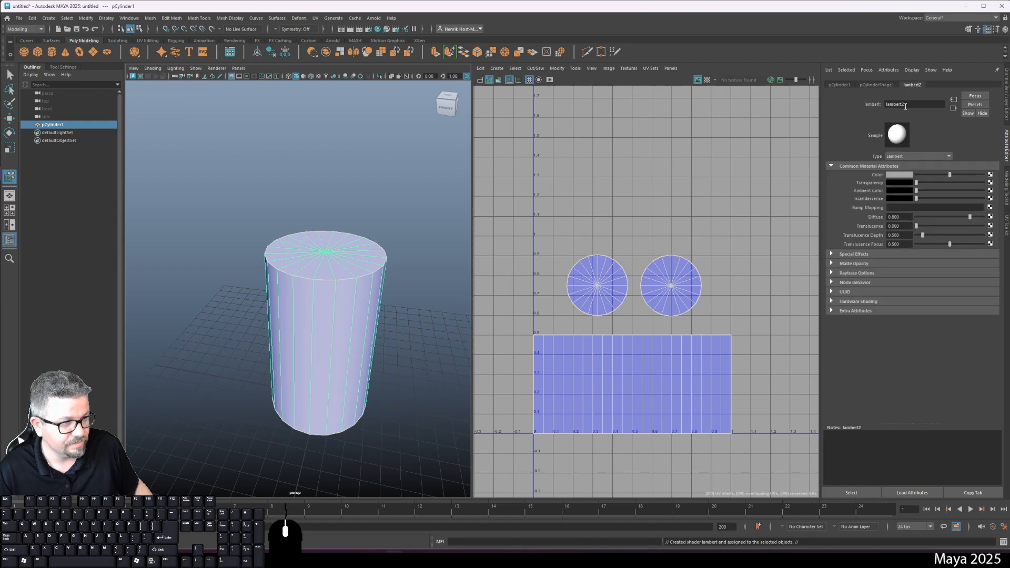
Rename the cylinder's Lambert material to Checkerboard_Material.
{"action": "double_click", "coordinate": [906, 105]}
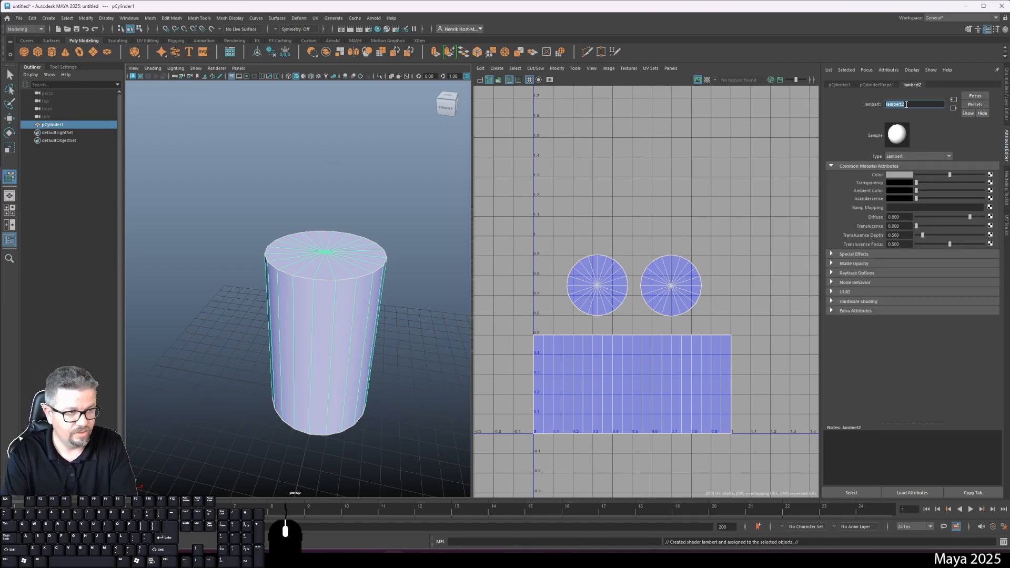
{"action": "type", "text": "Checker"}
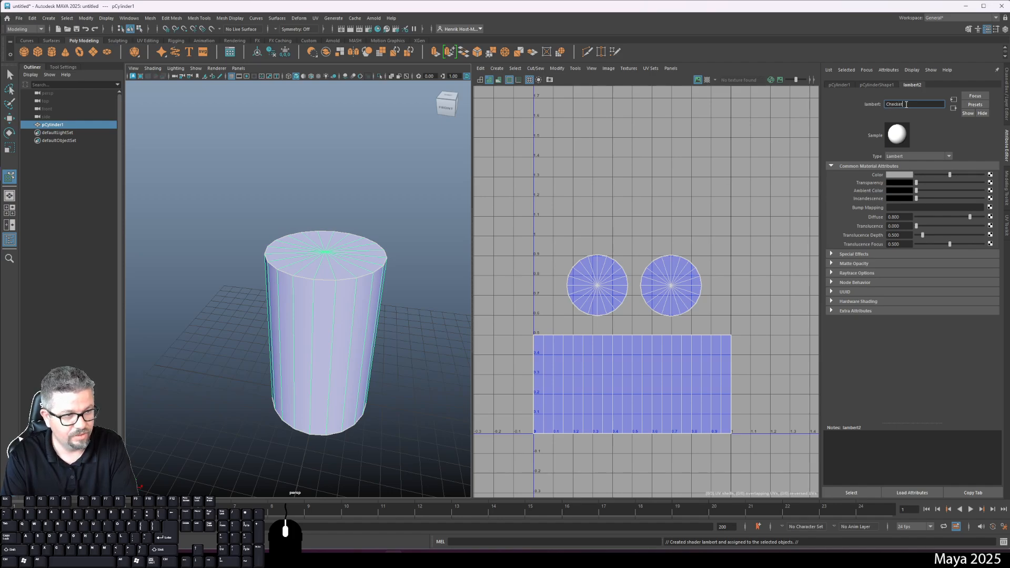
{"action": "type", "text": "board_Material"}
{"action": "key", "text": "Return"}
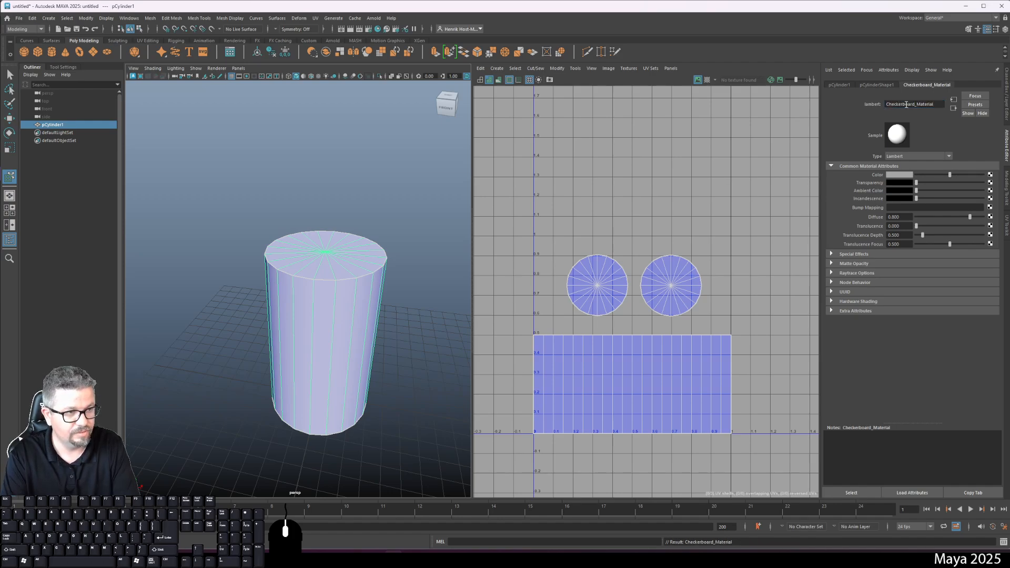
Connect a Checker texture to the material's Color and display the cylinder with textures in the viewport.
{"action": "left_click", "coordinate": [991, 178]}
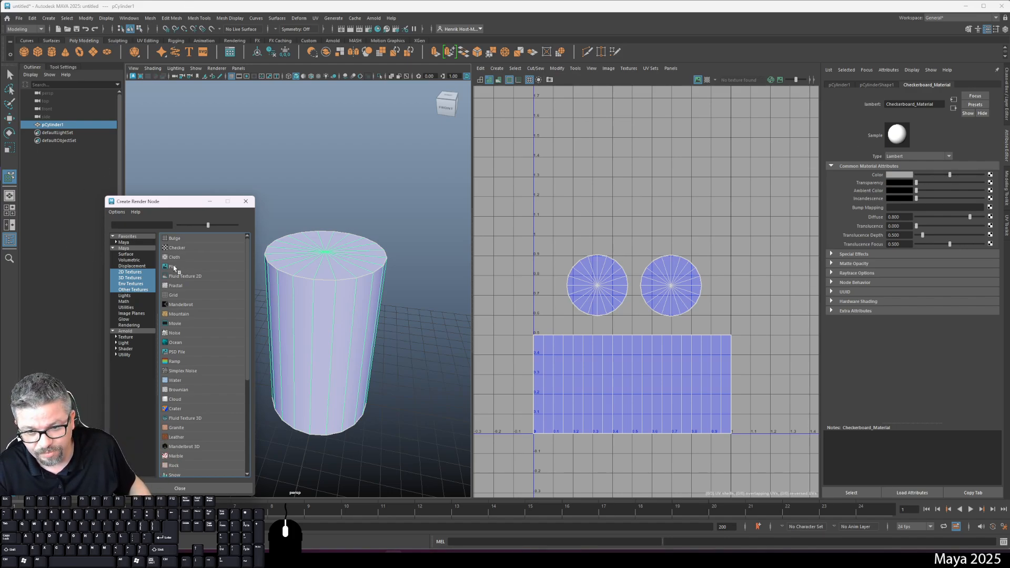
{"action": "left_click", "coordinate": [176, 249]}
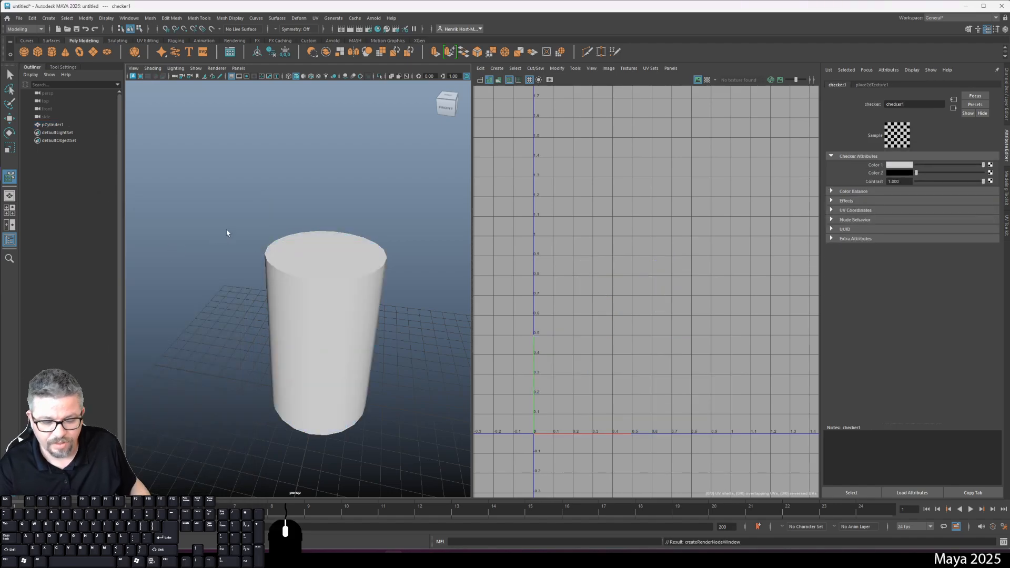
{"action": "key", "text": "6"}
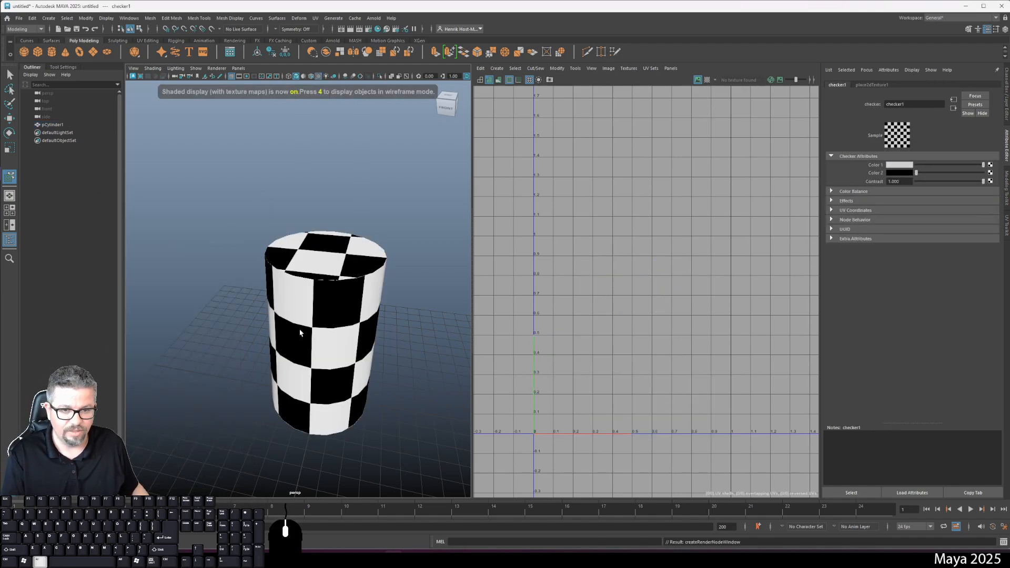
{"action": "mouse_move", "coordinate": [316, 321]}
{"action": "left_mouse_down", "text": "alt"}
{"action": "mouse_move", "coordinate": [280, 373]}
{"action": "mouse_move", "coordinate": [315, 318]}
{"action": "mouse_move", "coordinate": [343, 332]}
{"action": "mouse_move", "coordinate": [419, 336]}
{"action": "mouse_move", "coordinate": [419, 377]}
{"action": "mouse_move", "coordinate": [447, 329]}
{"action": "mouse_move", "coordinate": [498, 331]}
{"action": "mouse_move", "coordinate": [511, 384]}
{"action": "left_mouse_up", "text": "alt"}
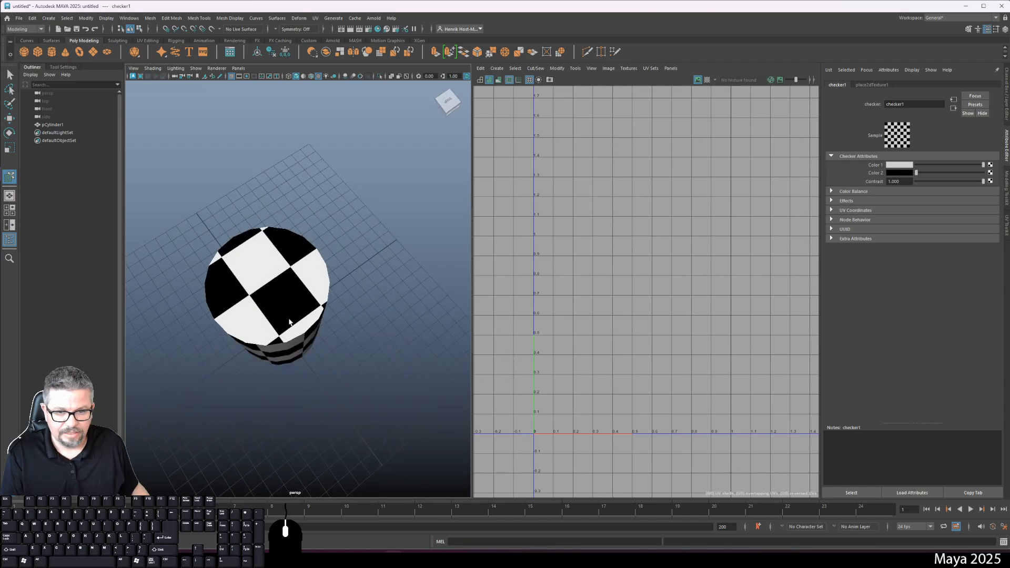
{"action": "left_click_drag", "start_coordinate": [323, 316], "coordinate": [298, 261], "text": "alt"}
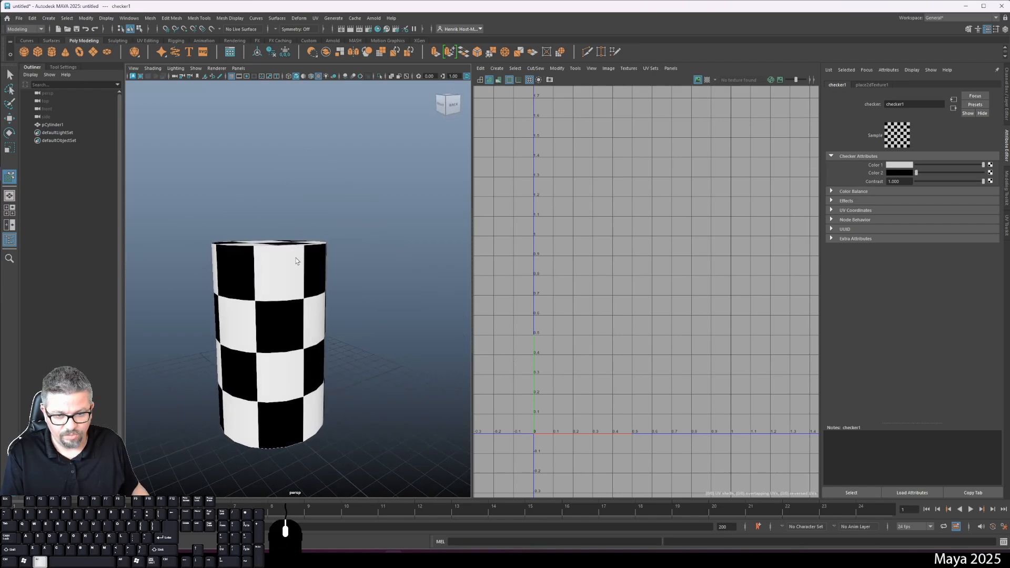
{"action": "left_click_drag", "start_coordinate": [263, 315], "coordinate": [311, 317], "text": "alt"}
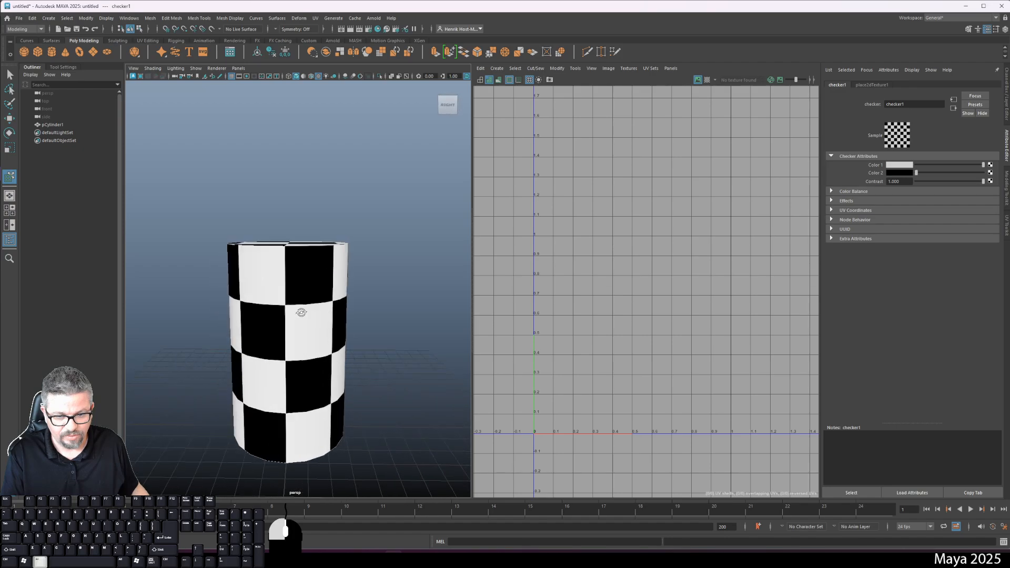
Select the cylinder and, with the Move UV Shell tool, select both circular cap shells in the UV Editor.
{"action": "left_click", "coordinate": [310, 318]}
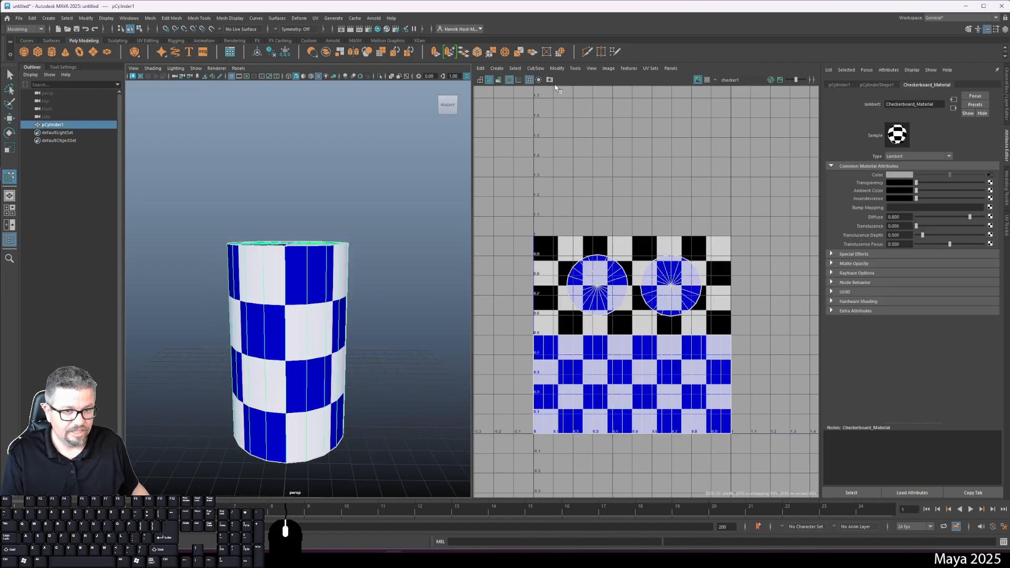
{"action": "left_click", "coordinate": [606, 69]}
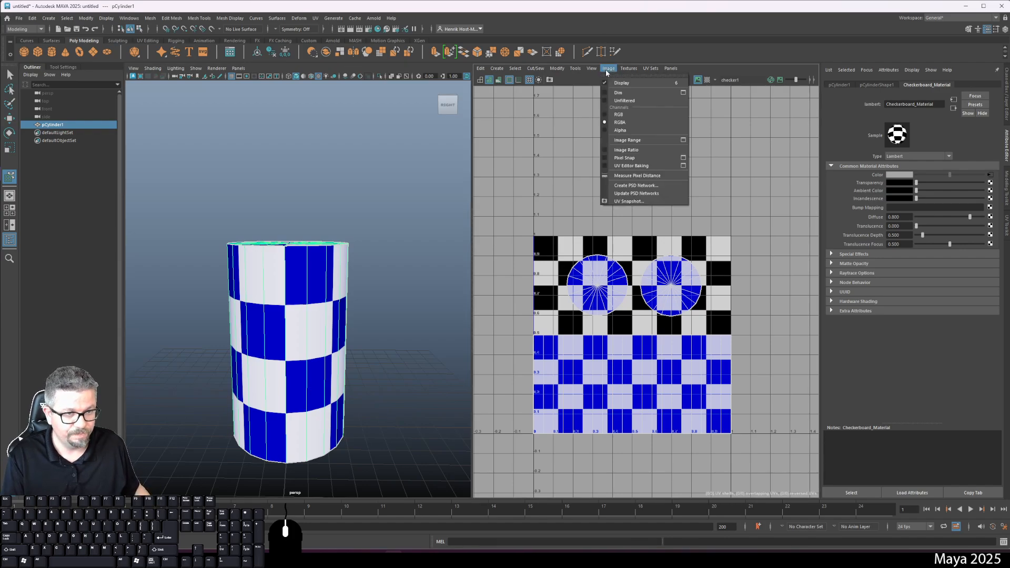
{"action": "left_click", "coordinate": [605, 70]}
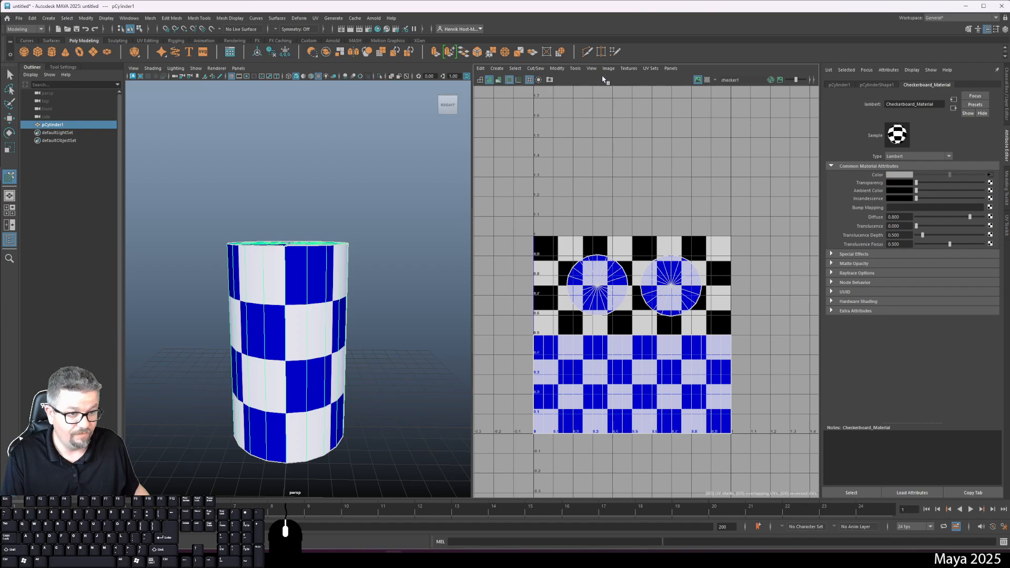
{"action": "left_click", "coordinate": [575, 68]}
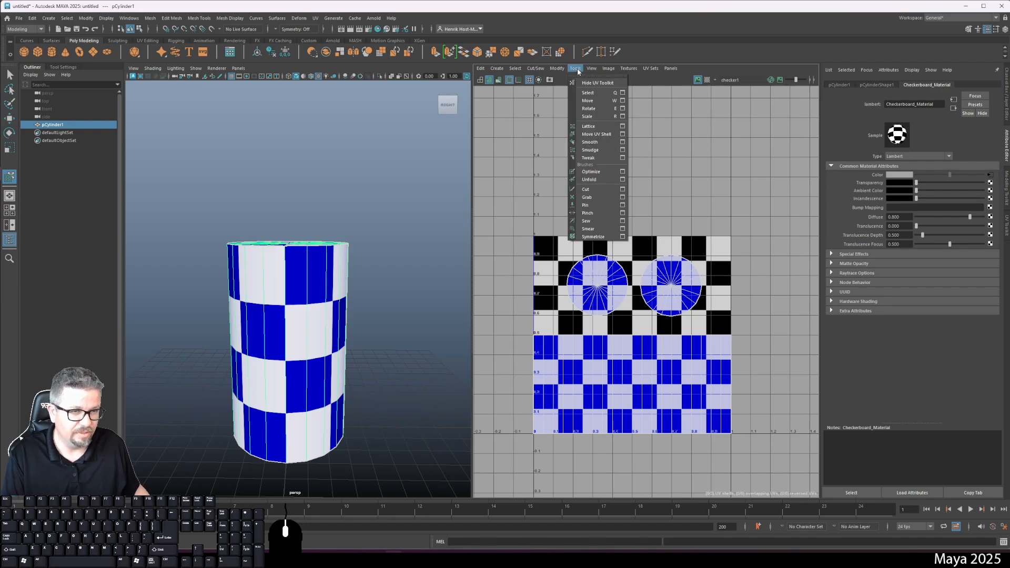
{"action": "left_click", "coordinate": [598, 135]}
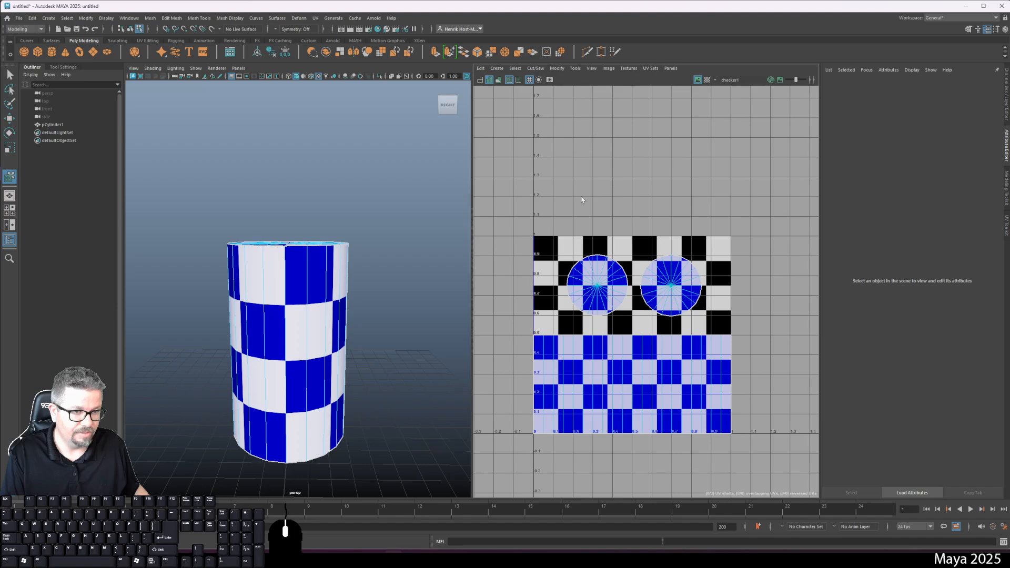
{"action": "left_click_drag", "start_coordinate": [552, 246], "coordinate": [718, 323]}
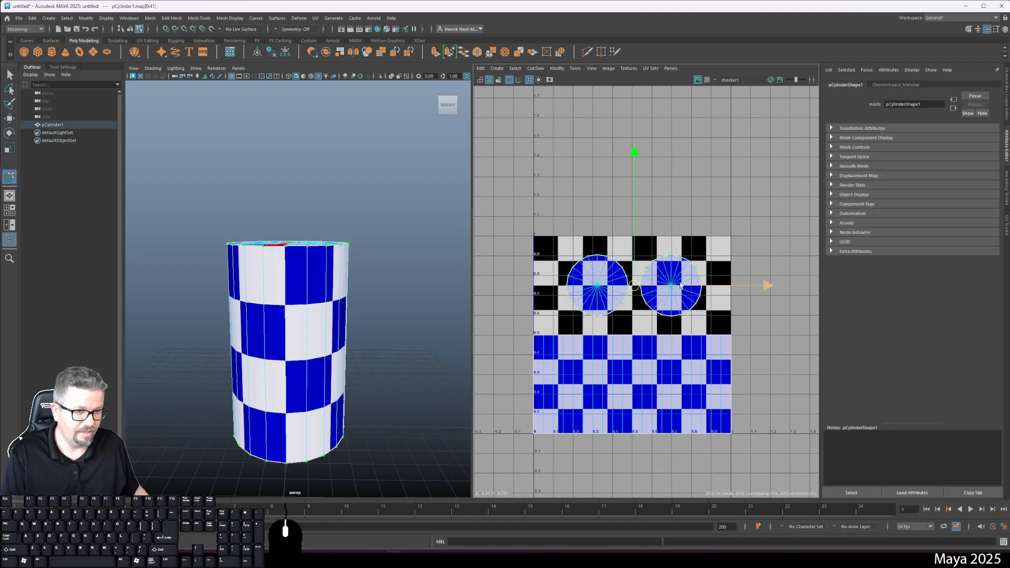
Try scaling both cap shells far beyond the 0–1 area, compare the checker size on cap and side, and undo the scaling.
{"action": "key", "text": "r"}
{"action": "left_click_drag", "start_coordinate": [650, 300], "coordinate": [926, 284]}
{"action": "left_click", "coordinate": [469, 324], "text": "alt"}
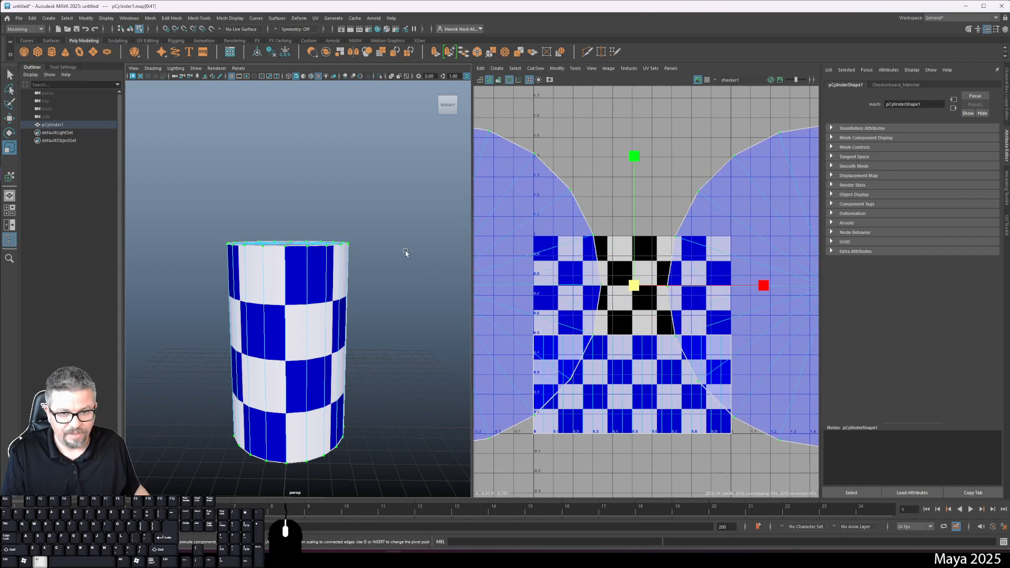
{"action": "left_click_drag", "start_coordinate": [406, 253], "coordinate": [412, 299], "text": "alt"}
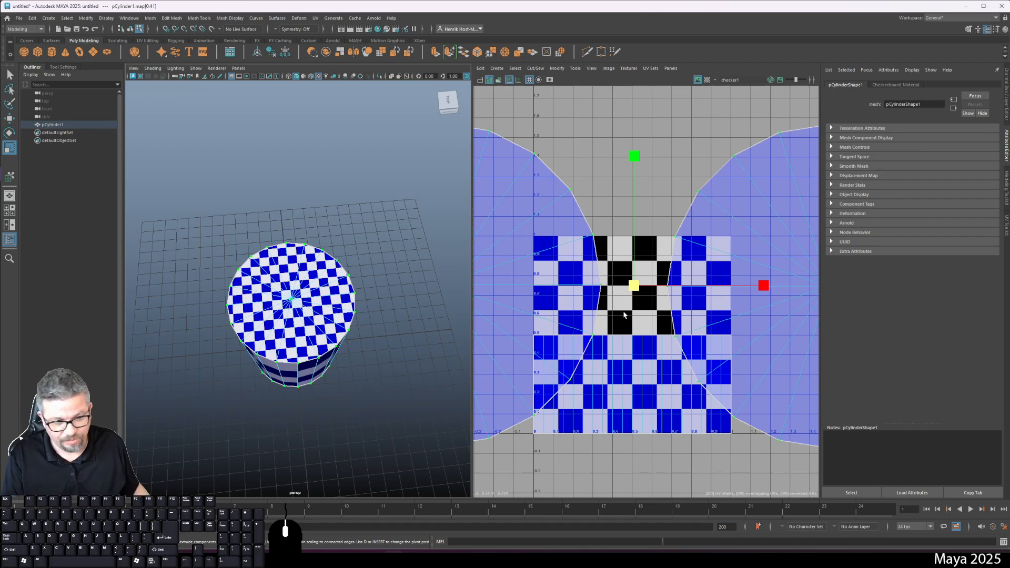
{"action": "scroll", "coordinate": [661, 304], "scroll_direction": "down", "scroll_amount": 2}
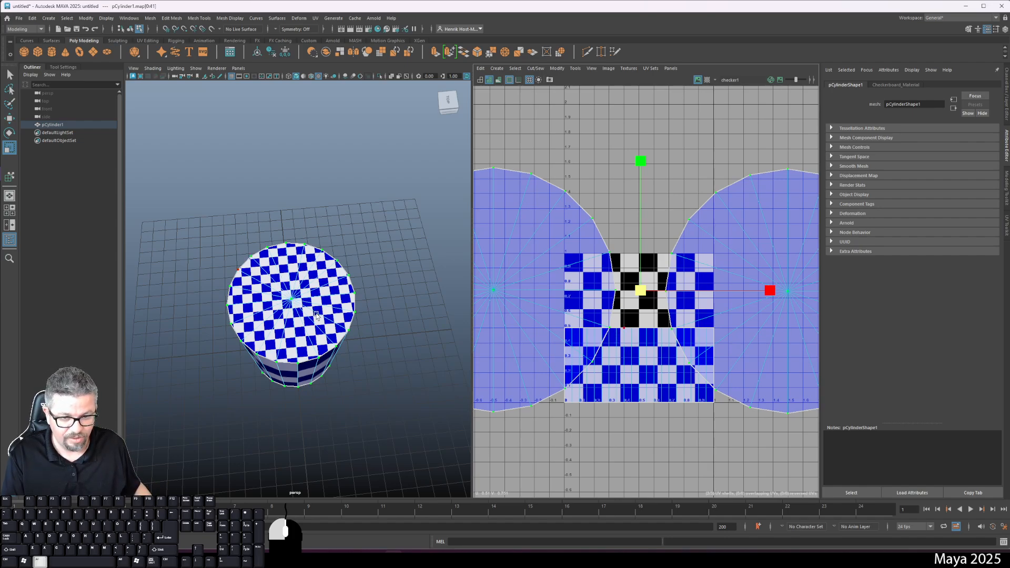
{"action": "left_click_drag", "start_coordinate": [317, 315], "coordinate": [297, 283]}
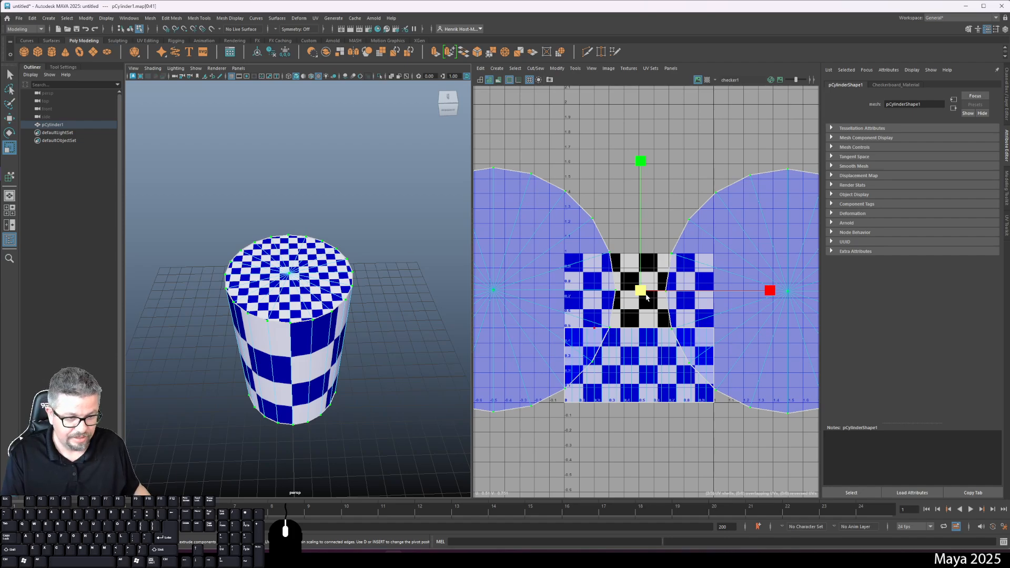
{"action": "key", "text": "ctrl+z"}
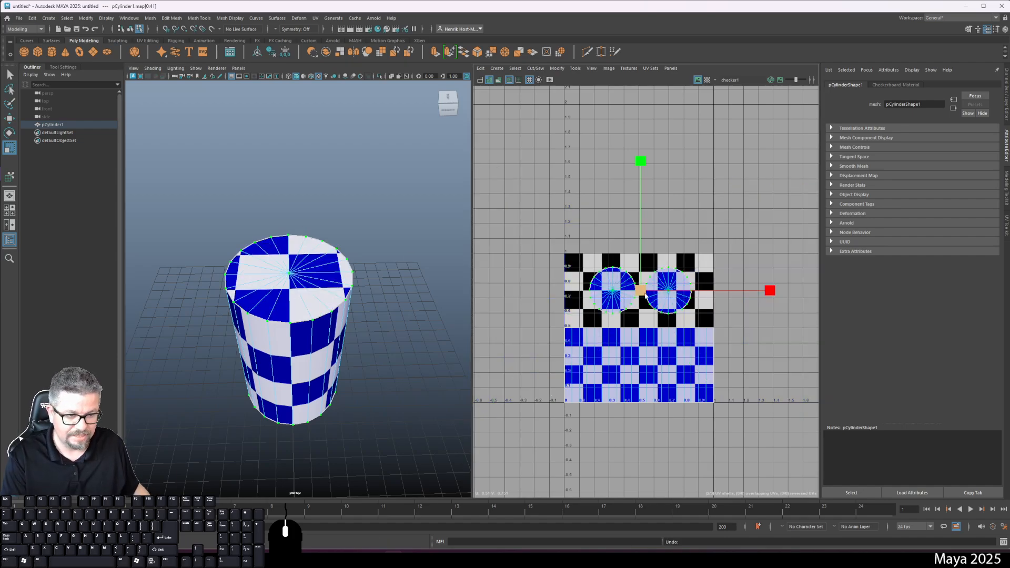
Scale both cap shells up uniformly and shift them horizontally to fill the space above the side shell within the 0–1 area.
{"action": "left_click_drag", "start_coordinate": [643, 292], "coordinate": [695, 326]}
{"action": "key", "text": "w"}
{"action": "left_click_drag", "start_coordinate": [772, 290], "coordinate": [773, 291]}
{"action": "scroll", "coordinate": [579, 237], "scroll_direction": "up", "scroll_amount": 3}
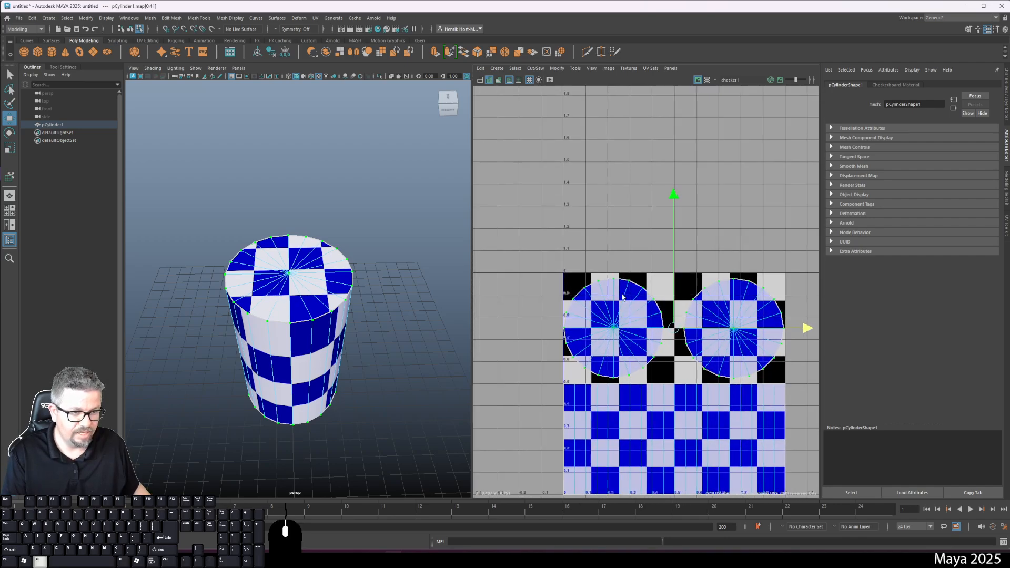
{"action": "scroll", "coordinate": [637, 360], "scroll_direction": "up", "scroll_amount": 2}
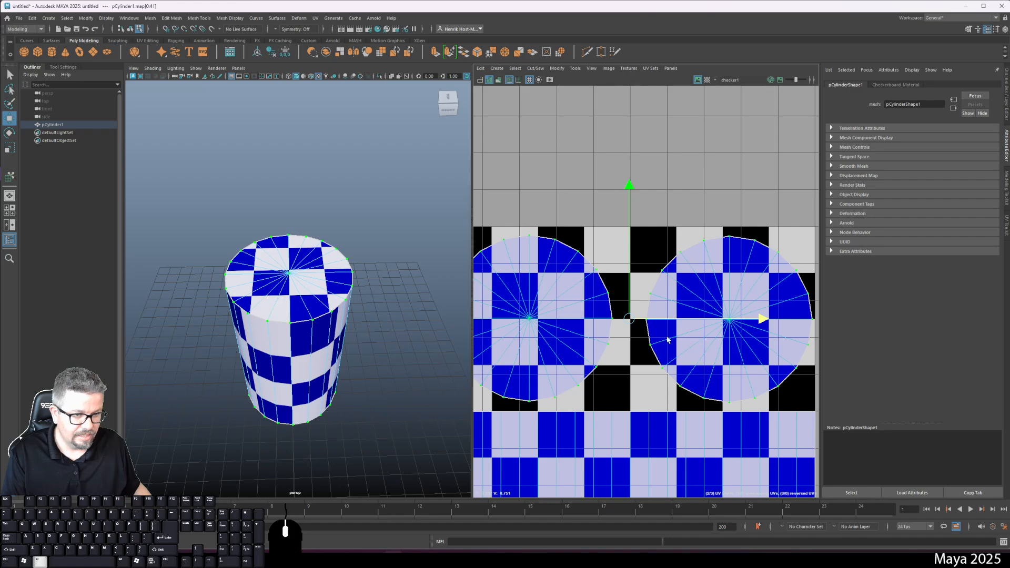
{"action": "left_click_drag", "start_coordinate": [670, 338], "coordinate": [706, 334]}
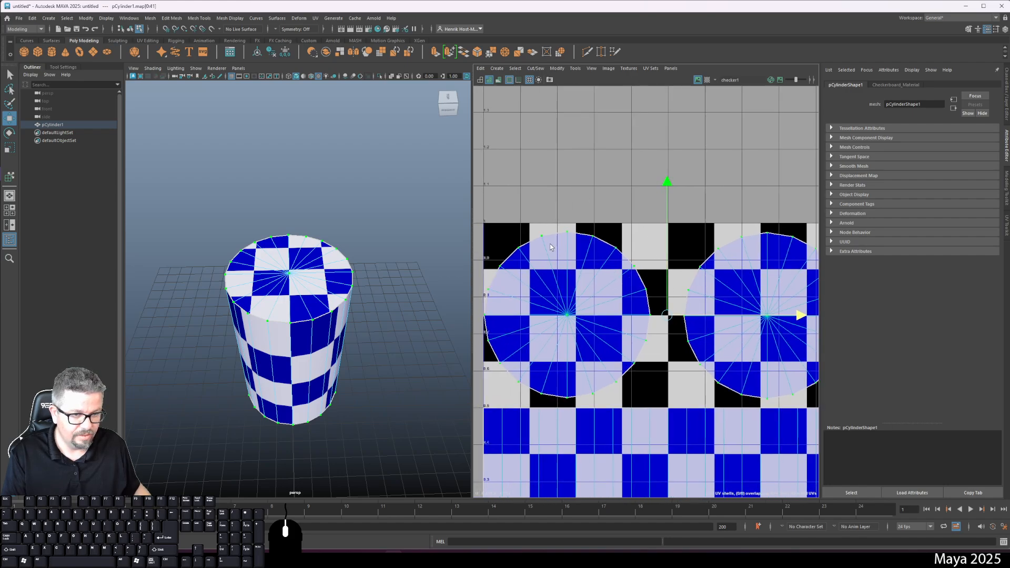
Move the two cap shells individually inward with Move UV Shell, leaving a small margin to the edges of the 0–1 area.
{"action": "left_click", "coordinate": [575, 69]}
{"action": "left_click", "coordinate": [595, 135]}
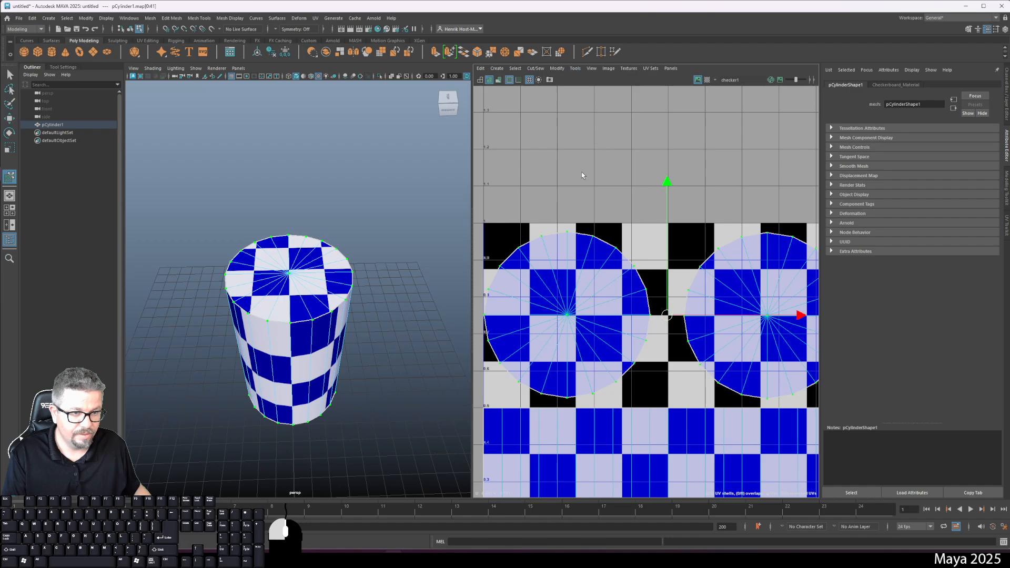
{"action": "left_click_drag", "start_coordinate": [702, 316], "coordinate": [674, 317]}
{"action": "left_click", "coordinate": [605, 314]}
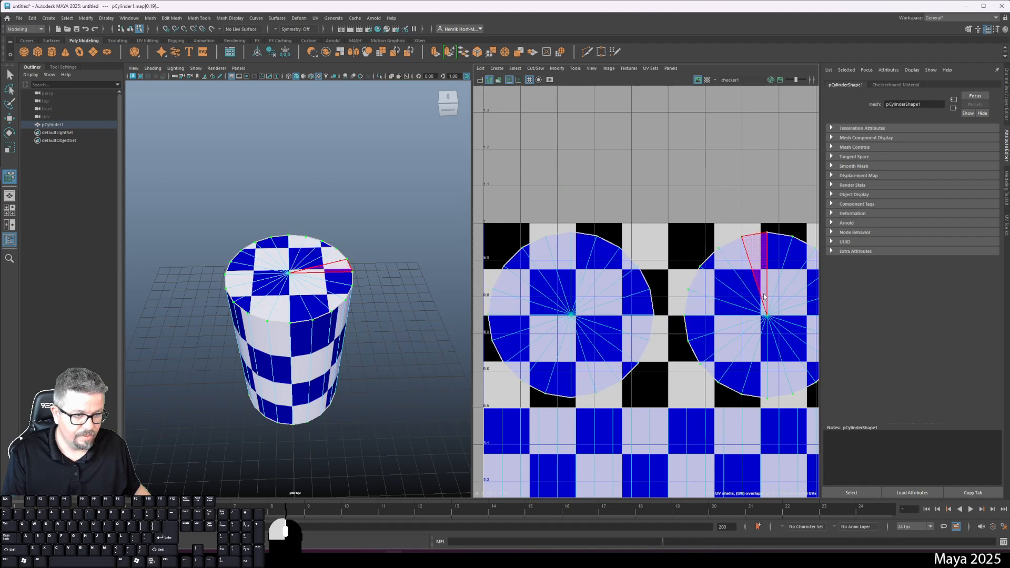
{"action": "left_click", "coordinate": [800, 316]}
{"action": "left_click_drag", "start_coordinate": [805, 317], "coordinate": [791, 316]}
{"action": "mouse_move", "coordinate": [690, 316]}
{"action": "left_mouse_down"}
{"action": "mouse_move", "coordinate": [609, 307]}
{"action": "mouse_move", "coordinate": [679, 319]}
{"action": "left_mouse_up"}
{"action": "left_click_drag", "start_coordinate": [678, 305], "coordinate": [610, 269]}
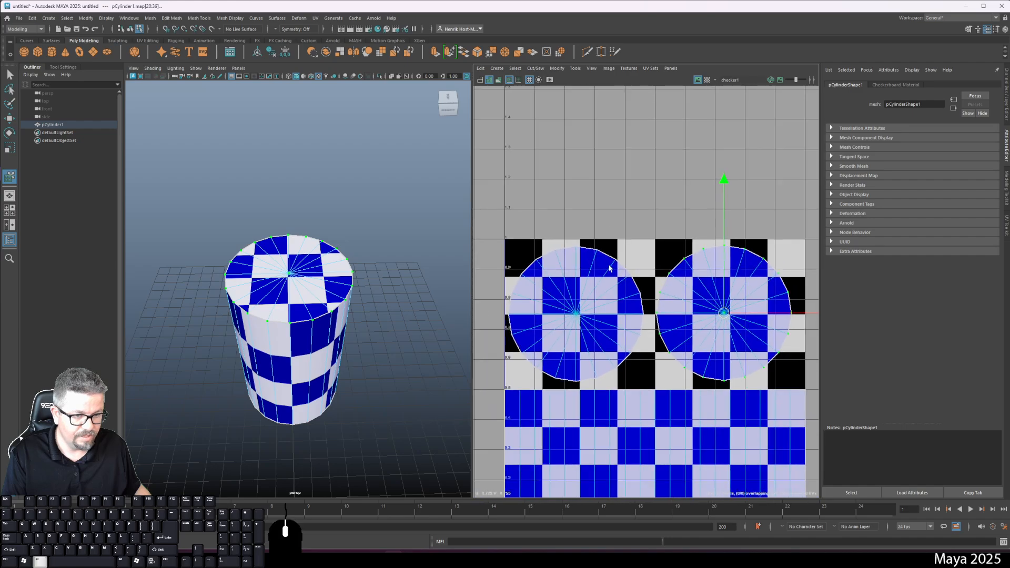
Select both cap shells together, scale them up slightly and nudge them horizontally to fit the 0–1 area's full width.
{"action": "left_click", "coordinate": [576, 68]}
{"action": "left_click", "coordinate": [590, 136]}
{"action": "left_click", "coordinate": [595, 305]}
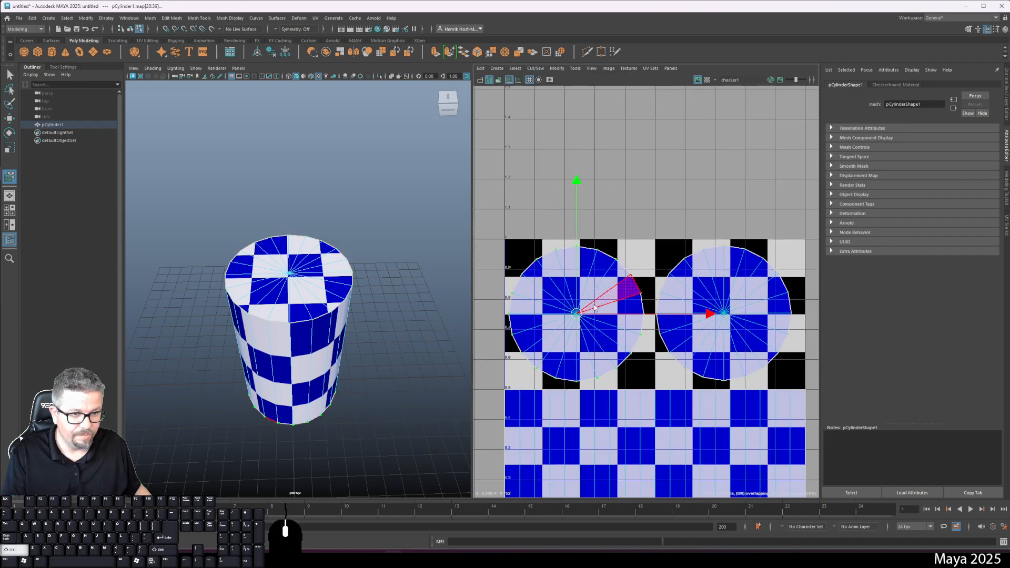
{"action": "left_click", "coordinate": [712, 261]}
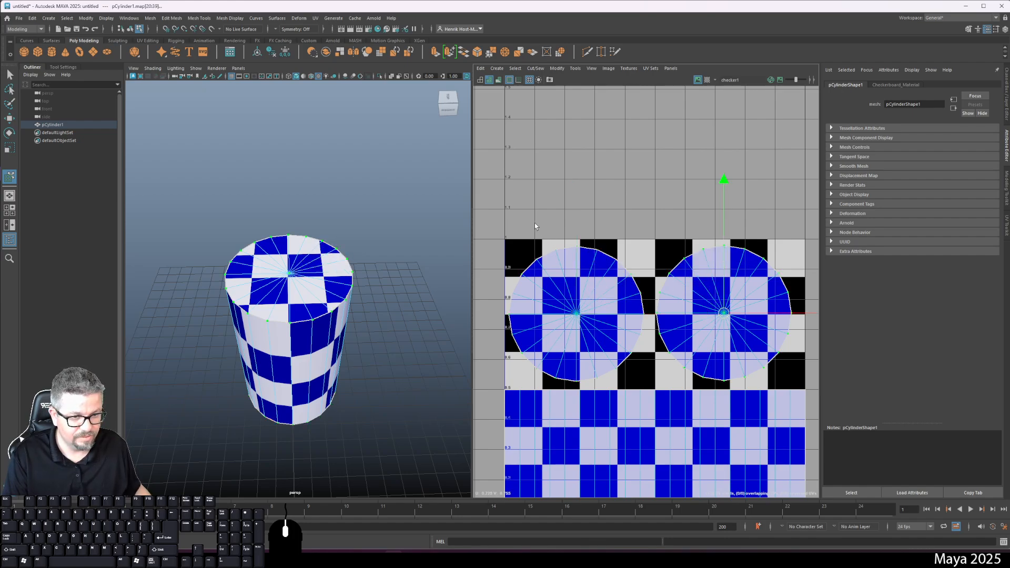
{"action": "left_click_drag", "start_coordinate": [499, 221], "coordinate": [693, 368]}
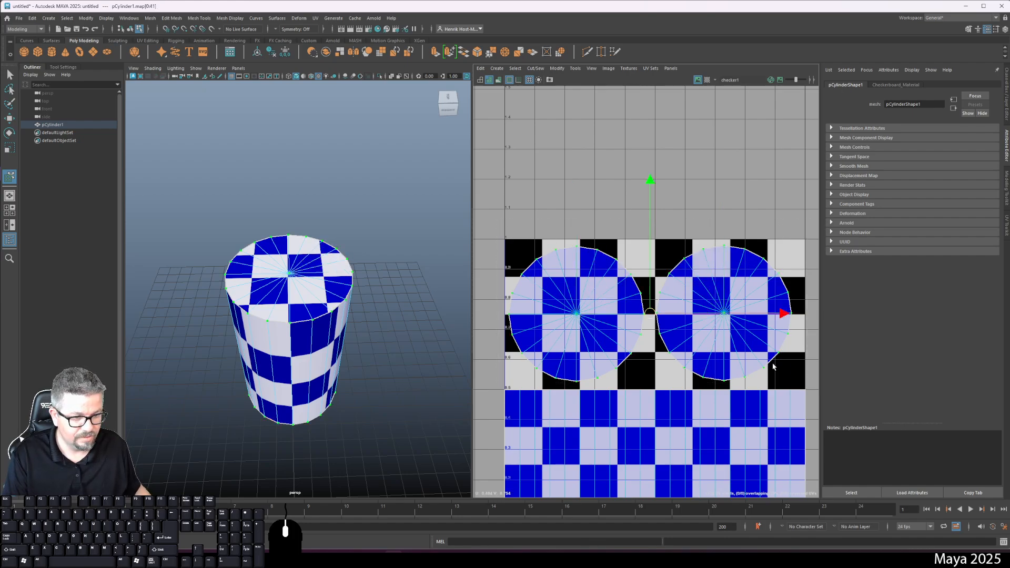
{"action": "key", "text": "r"}
{"action": "left_click_drag", "start_coordinate": [651, 314], "coordinate": [656, 322]}
{"action": "key", "text": "w"}
{"action": "left_click_drag", "start_coordinate": [781, 314], "coordinate": [785, 315]}
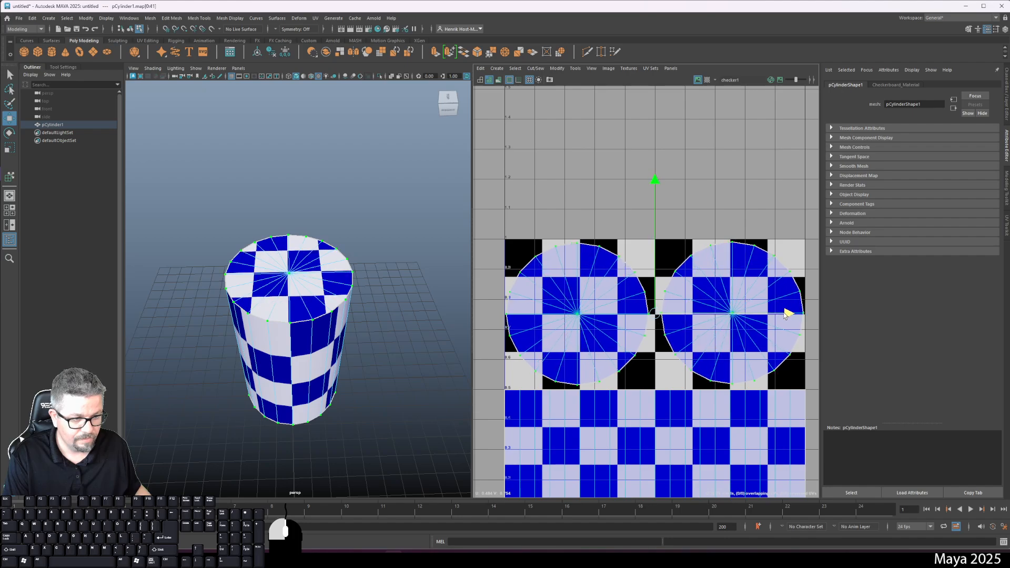
Return the cylinder to object mode and turn off the checker texture display in the viewport and the UV Editor.
{"action": "left_click", "coordinate": [705, 165]}
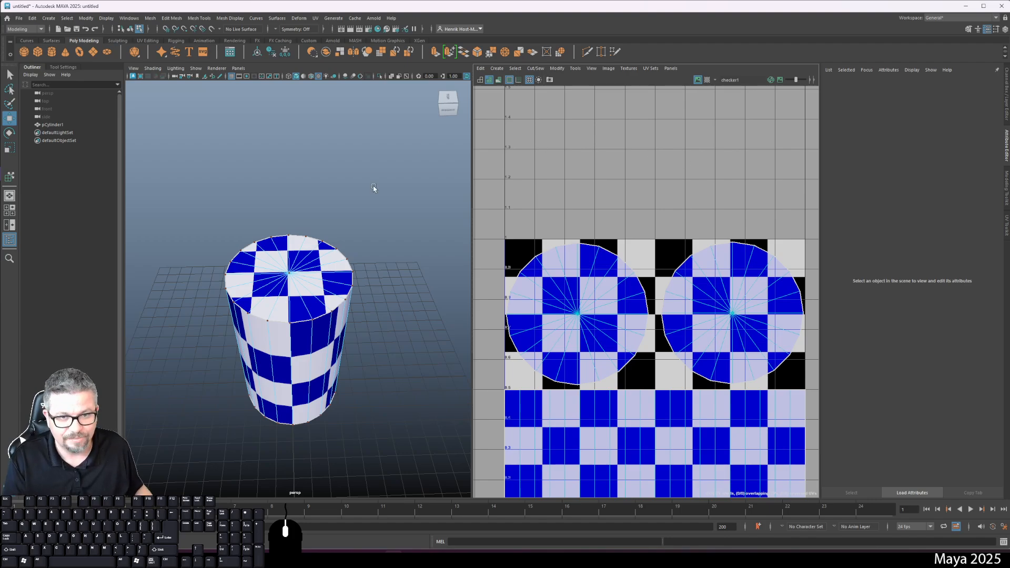
{"action": "right_click", "coordinate": [299, 264]}
{"action": "left_click", "coordinate": [380, 341]}
{"action": "left_click", "coordinate": [302, 337]}
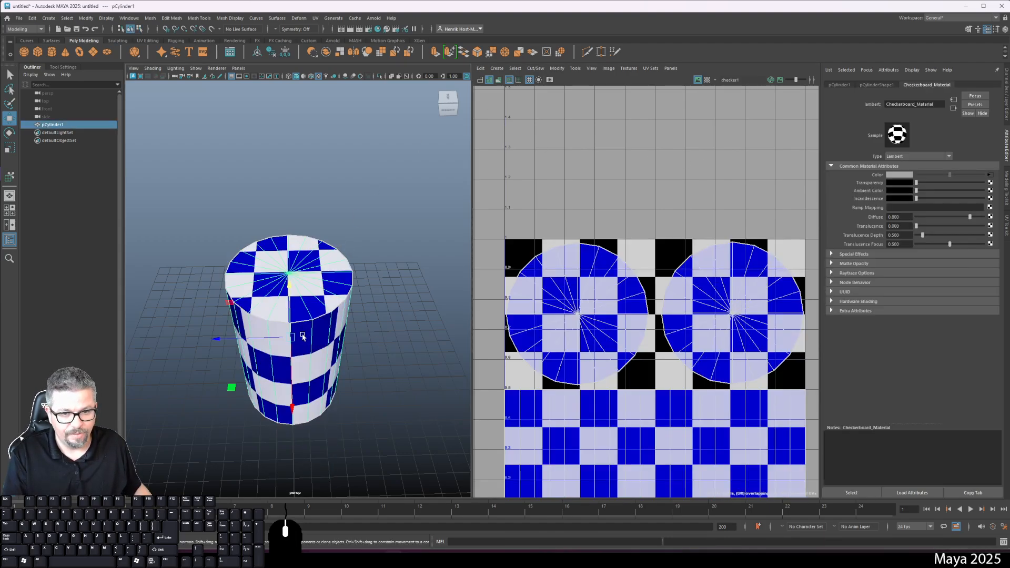
{"action": "key", "text": "5"}
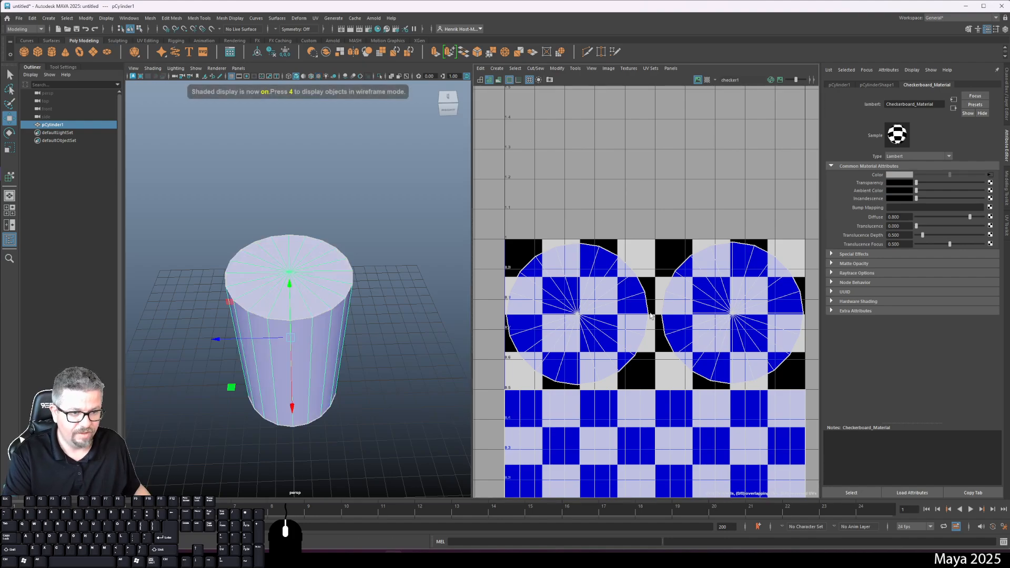
{"action": "scroll", "coordinate": [651, 315], "scroll_direction": "down", "scroll_amount": 2}
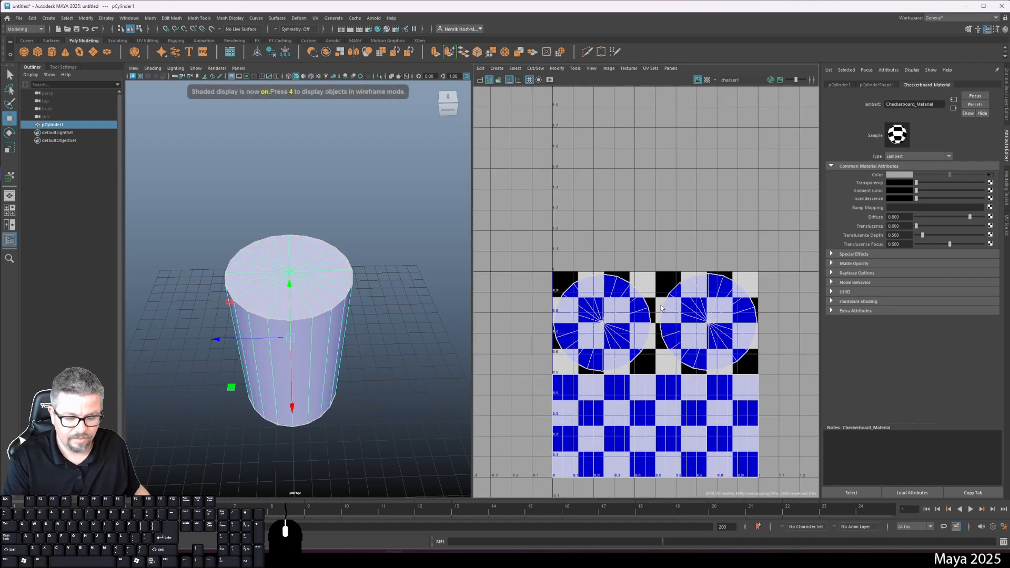
{"action": "key", "text": "6"}
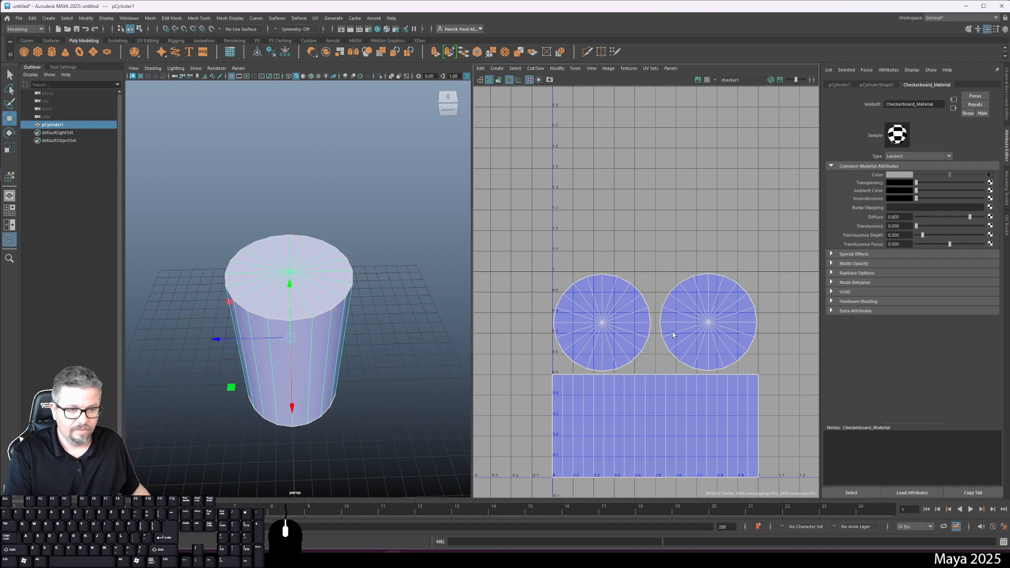
Activate Move UV Shell and select all three of the cylinder's UV shells in the UV Editor.
{"action": "left_click_drag", "start_coordinate": [537, 293], "coordinate": [537, 232]}
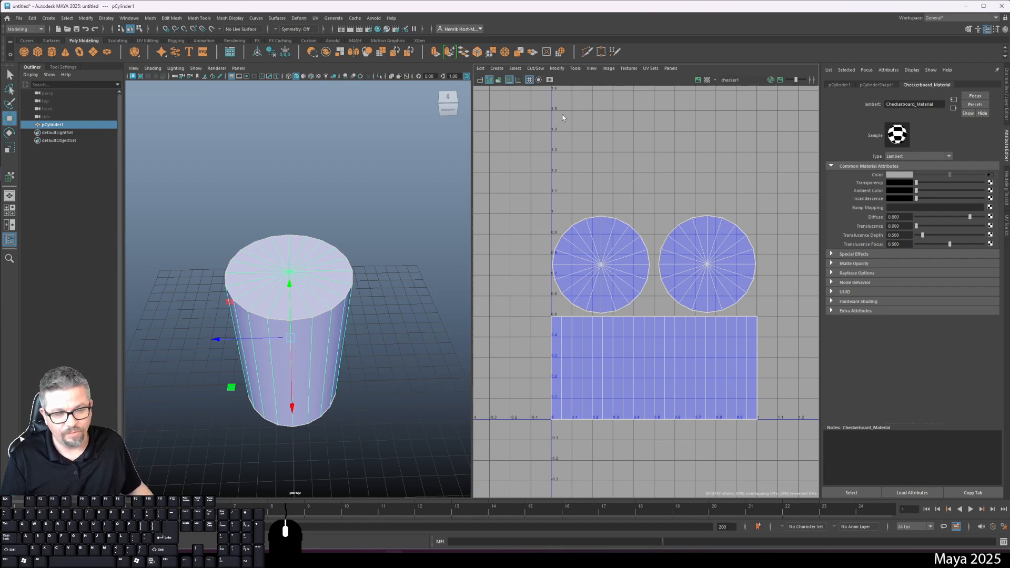
{"action": "left_click", "coordinate": [576, 68]}
{"action": "left_click", "coordinate": [594, 135]}
{"action": "left_click", "coordinate": [575, 68]}
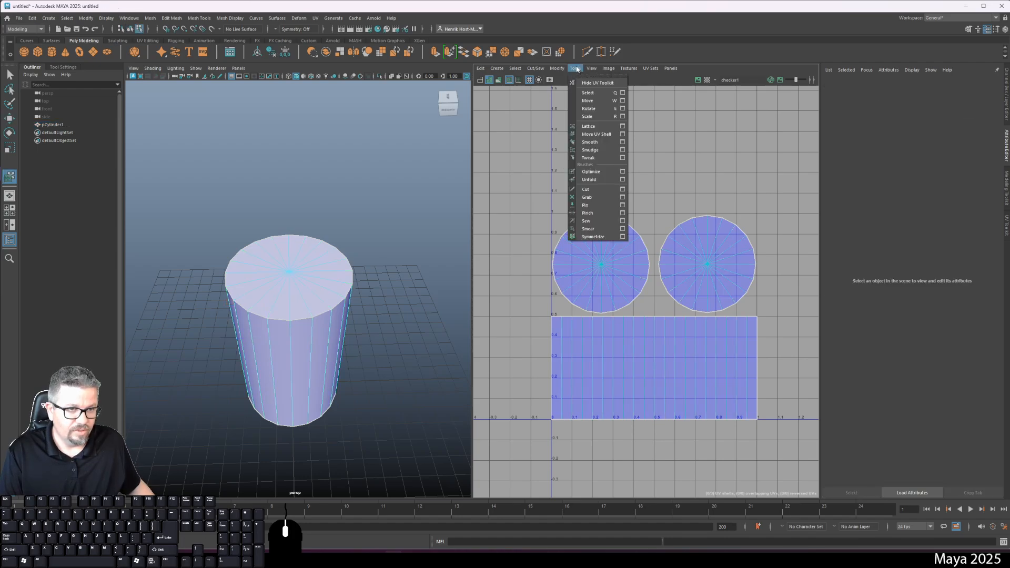
{"action": "left_click", "coordinate": [587, 135]}
{"action": "left_click_drag", "start_coordinate": [528, 170], "coordinate": [815, 477]}
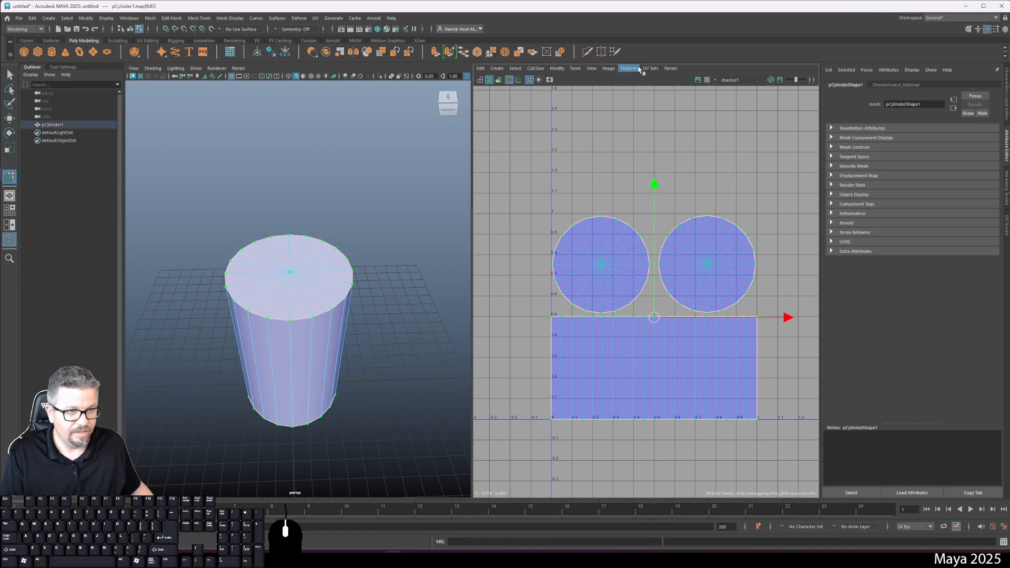
Start a UV Snapshot and set its save location to the Lab 9 - Cylindrical and Planar Unwrapping and Texturing folder.
{"action": "left_click", "coordinate": [608, 69]}
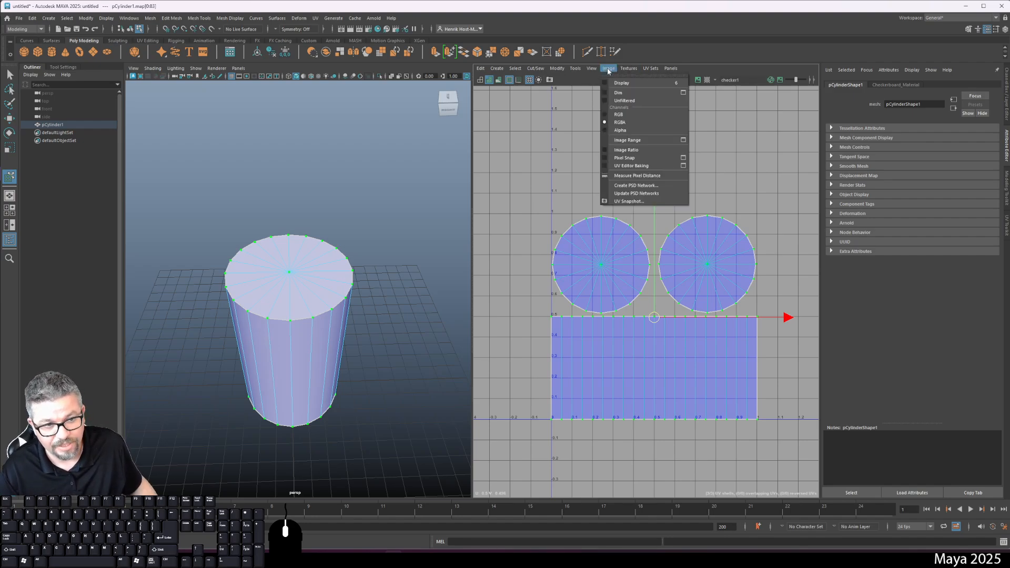
{"action": "left_click", "coordinate": [629, 201]}
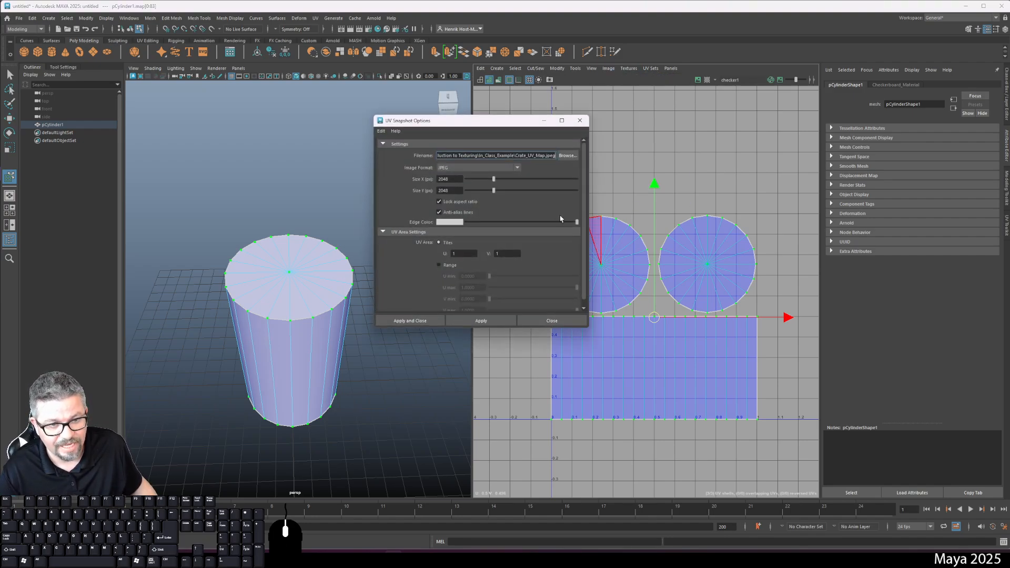
{"action": "left_click", "coordinate": [561, 156]}
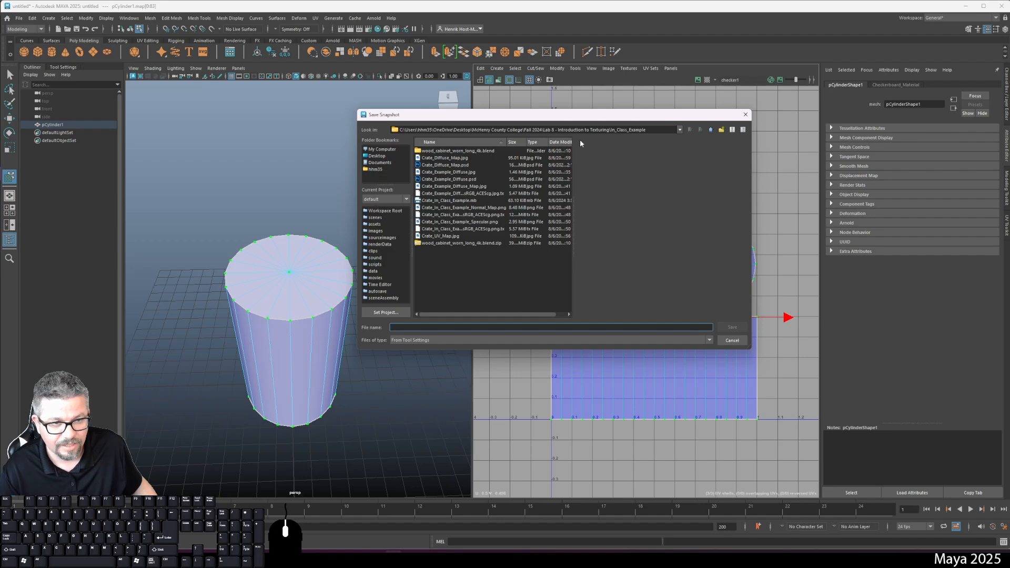
{"action": "left_click", "coordinate": [711, 130]}
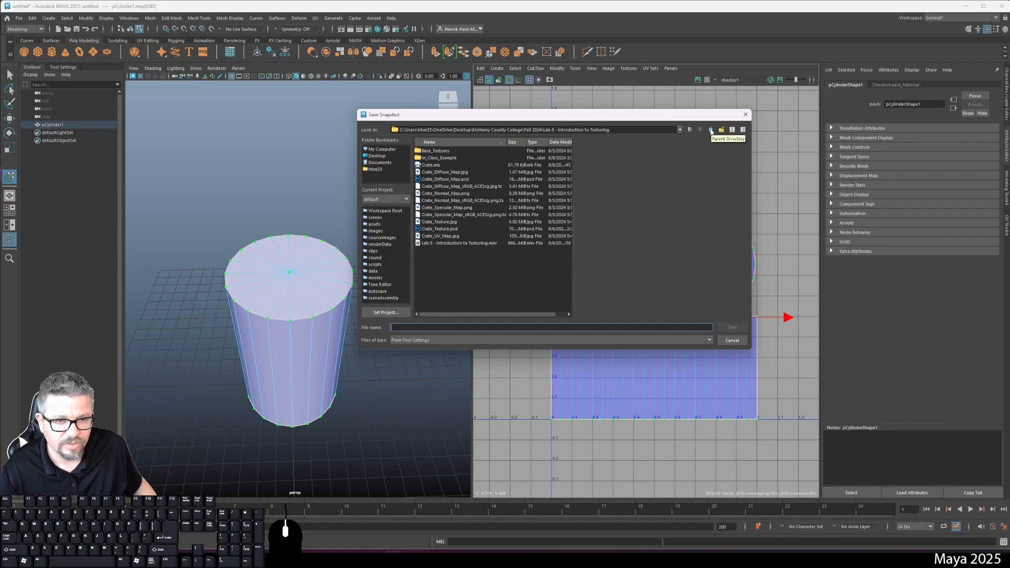
{"action": "left_click", "coordinate": [711, 130]}
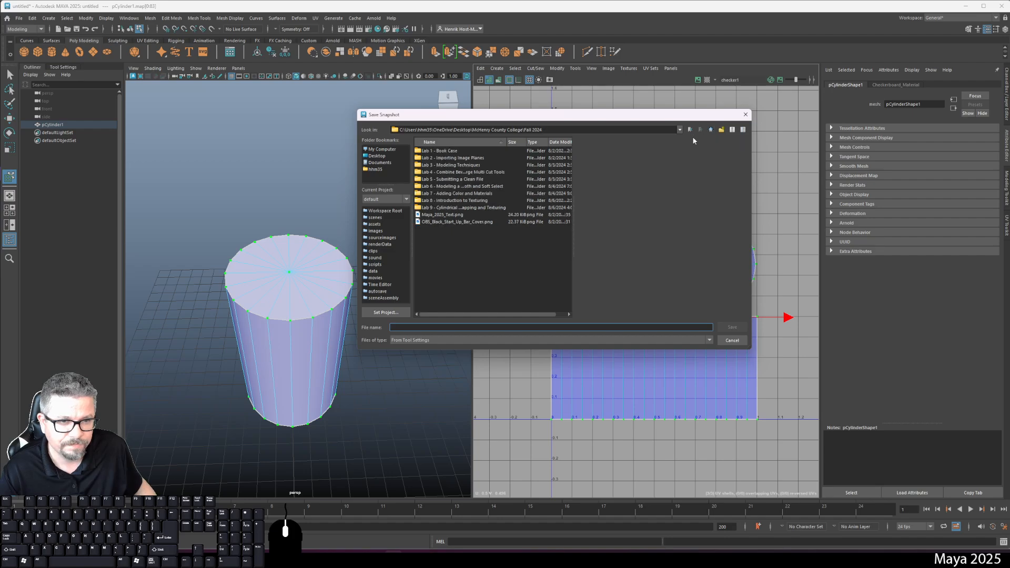
{"action": "double_click", "coordinate": [484, 208]}
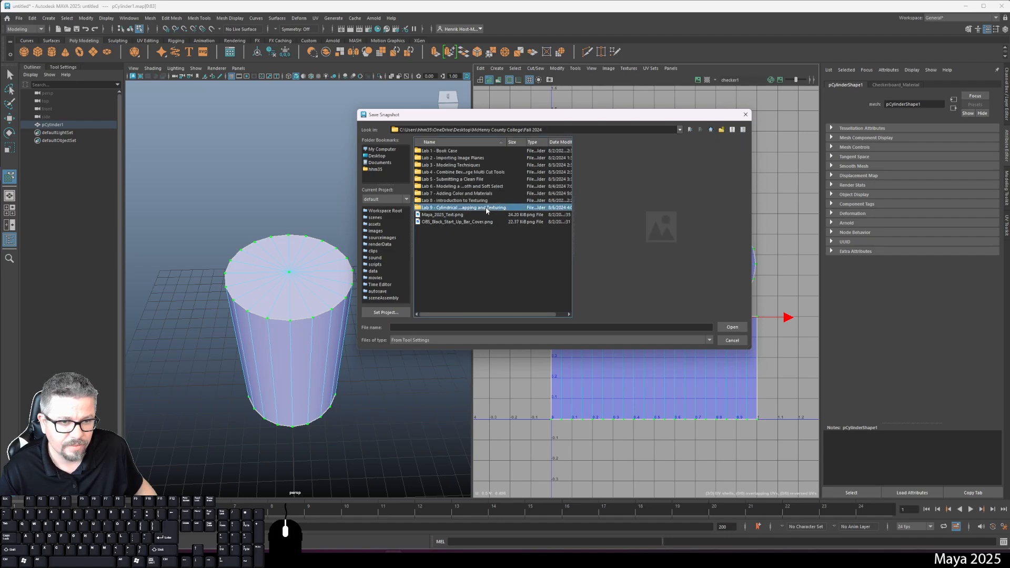
Name the UV snapshot file Barrell_UVs and accept it as the output file.
{"action": "left_click", "coordinate": [471, 327]}
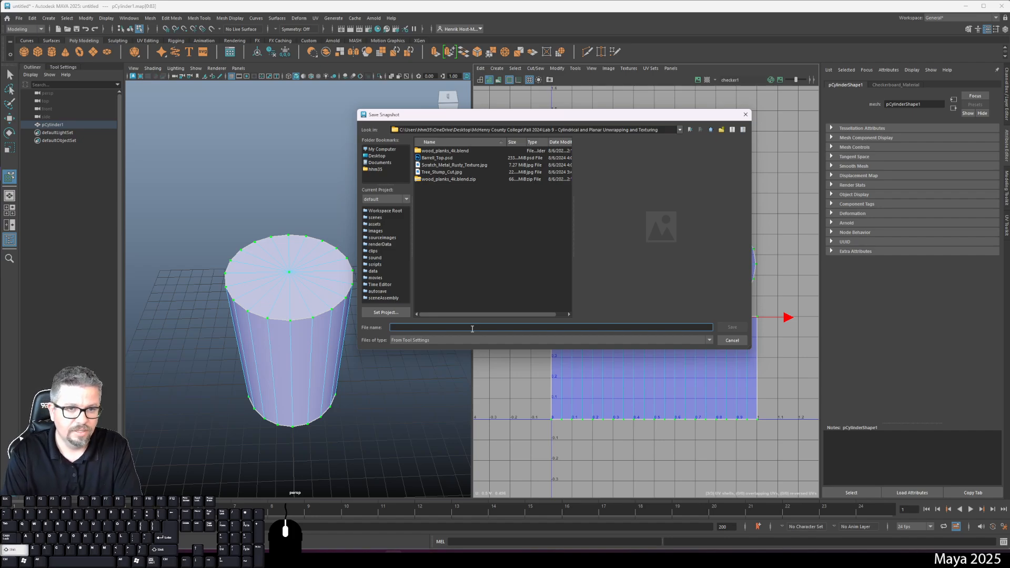
{"action": "type", "text": "Ima"}
{"action": "key", "text": "BackSpace"}
{"action": "key", "text": "BackSpace"}
{"action": "key", "text": "BackSpace"}
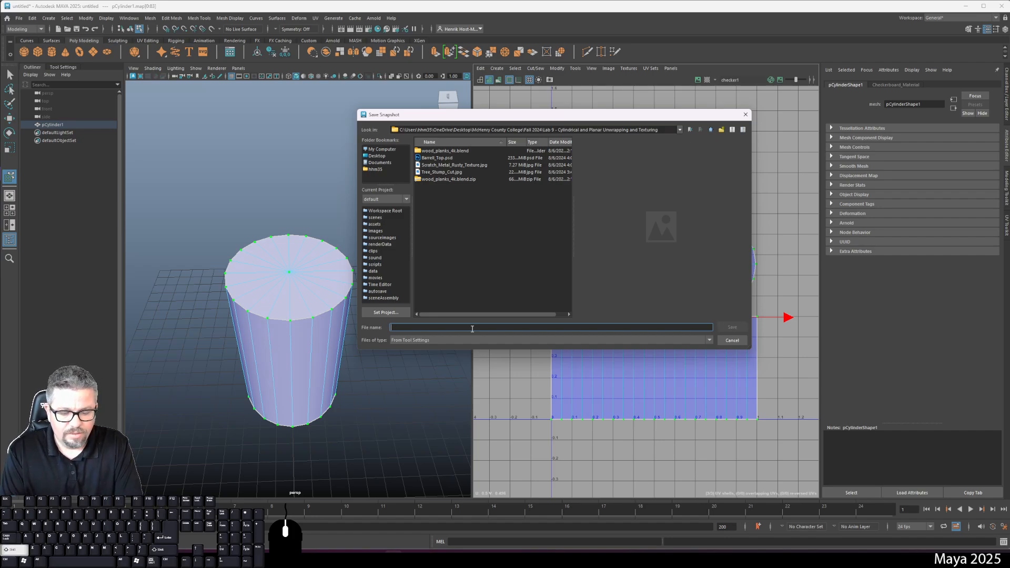
{"action": "type", "text": "Barrel"}
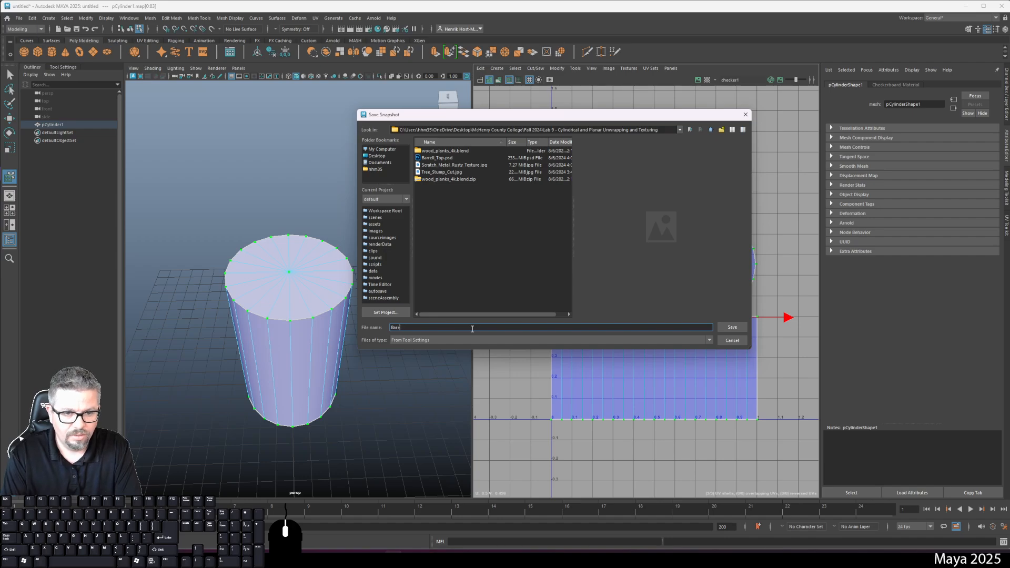
{"action": "type", "text": "l"}
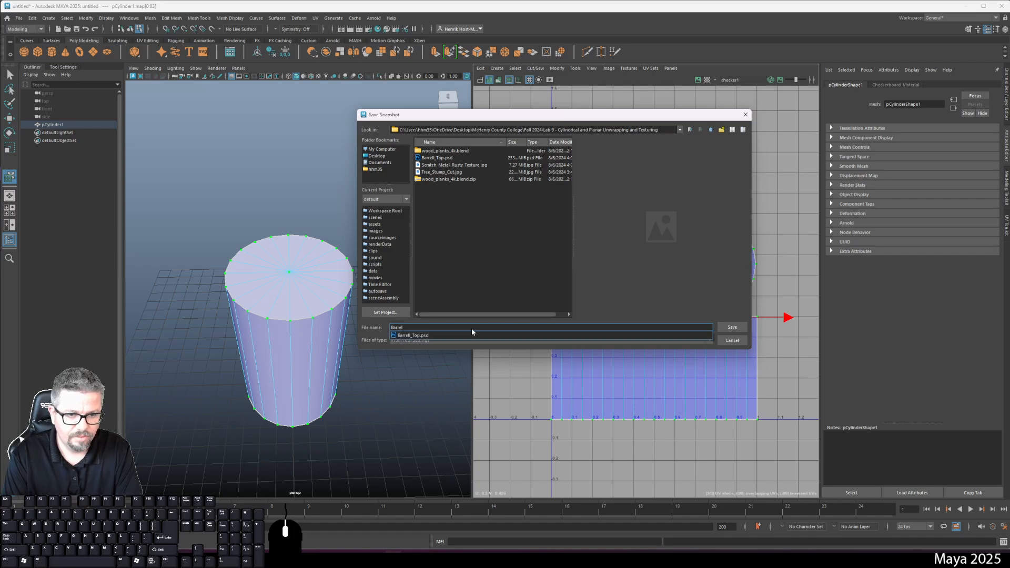
{"action": "type", "text": "l_U"}
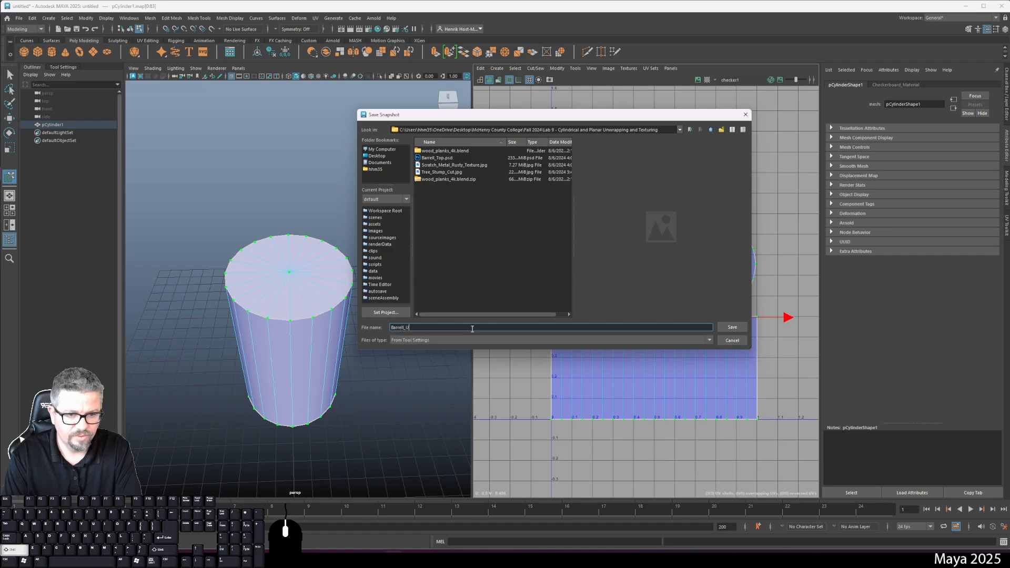
{"action": "type", "text": "Vs"}
{"action": "key", "text": "Return"}
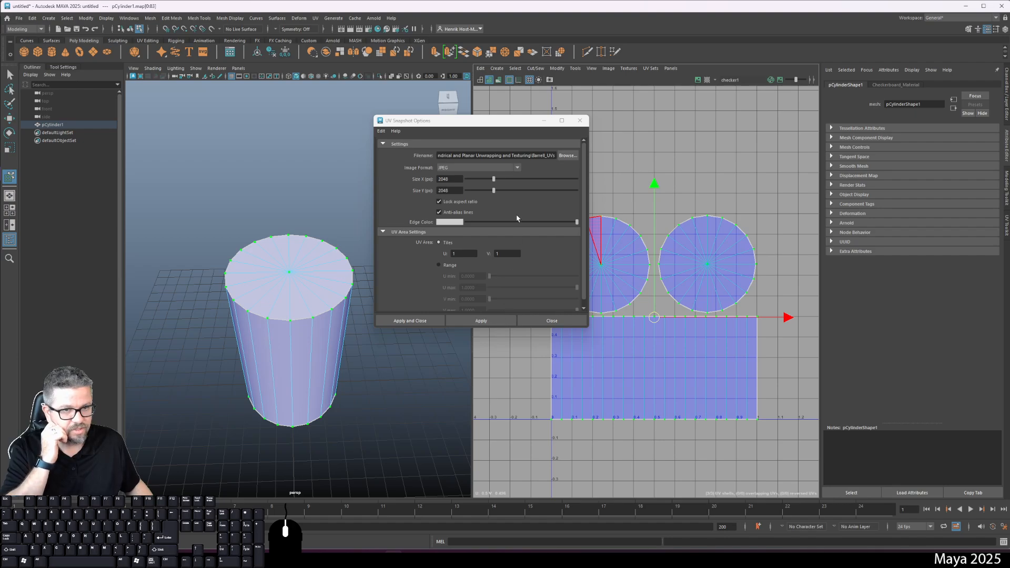
Change the UV snapshot's output file name to Barrell_UVs.jpg.
{"action": "left_click", "coordinate": [568, 155]}
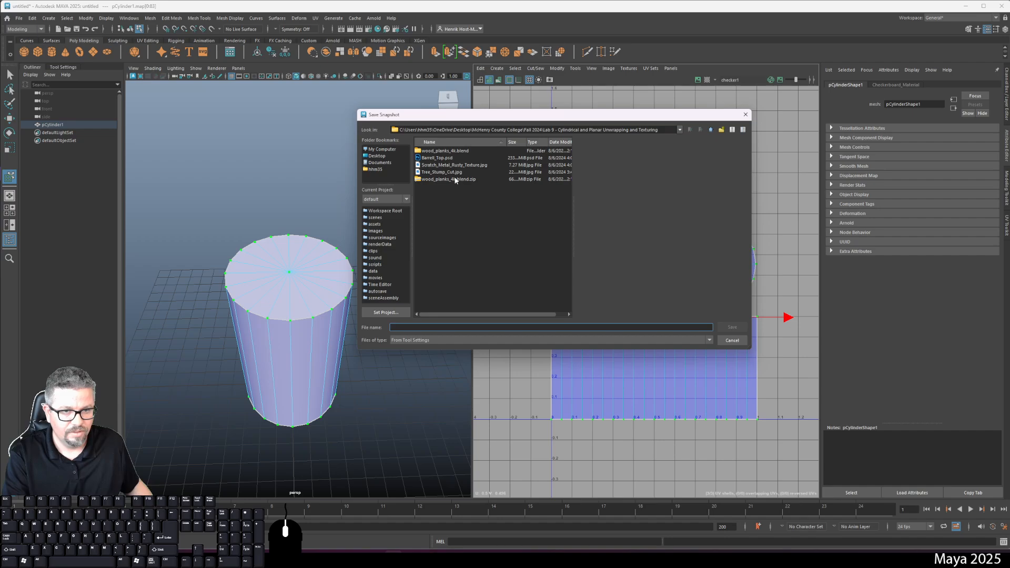
{"action": "type", "text": "Bar"}
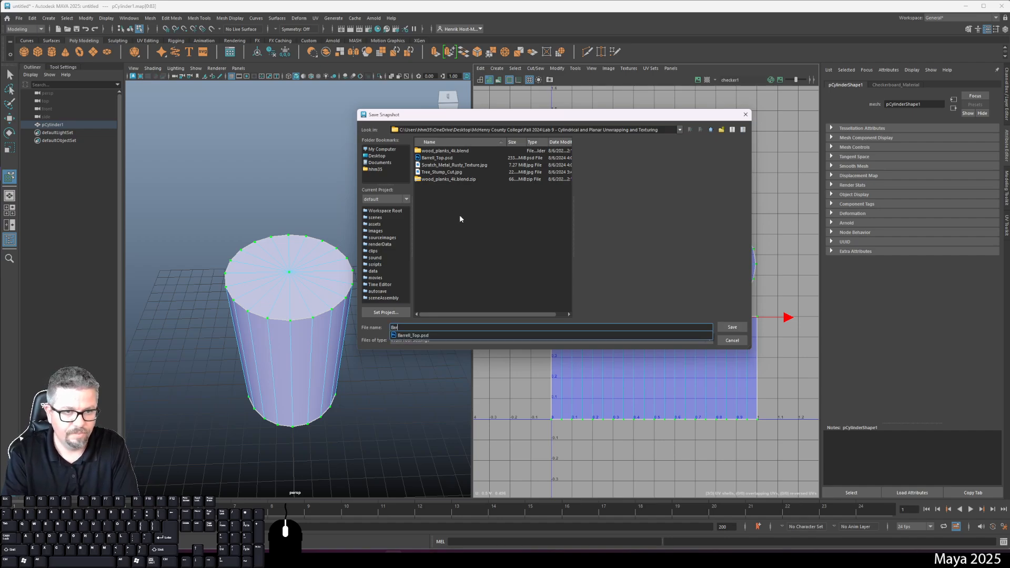
{"action": "type", "text": "rell_UVs"}
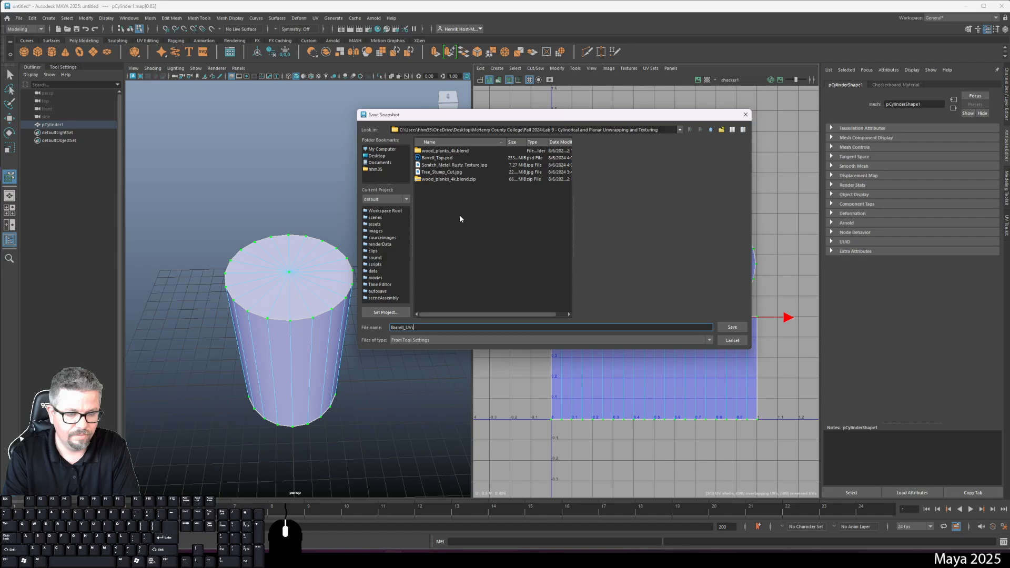
{"action": "type", "text": ".jpg"}
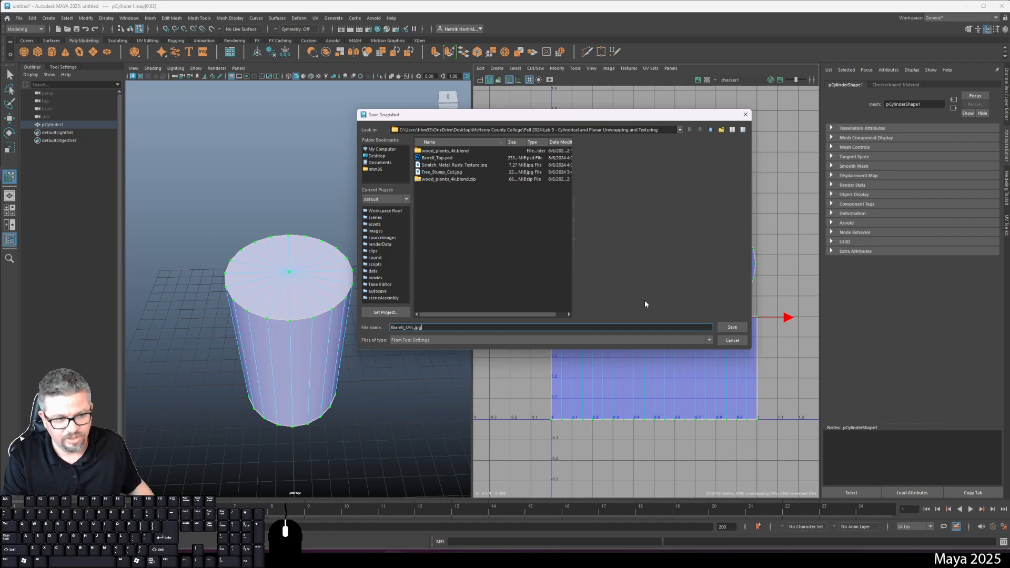
{"action": "key", "text": "Return"}
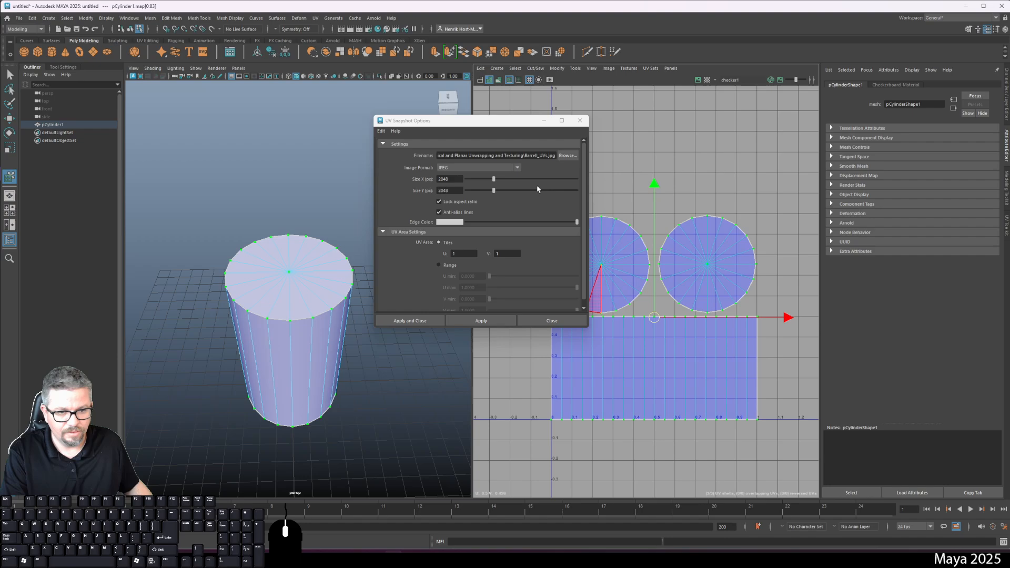
Set the snapshot's file name to Barrell_UVs without an extension and export the UV snapshot as a JPEG.
{"action": "left_click", "coordinate": [568, 155]}
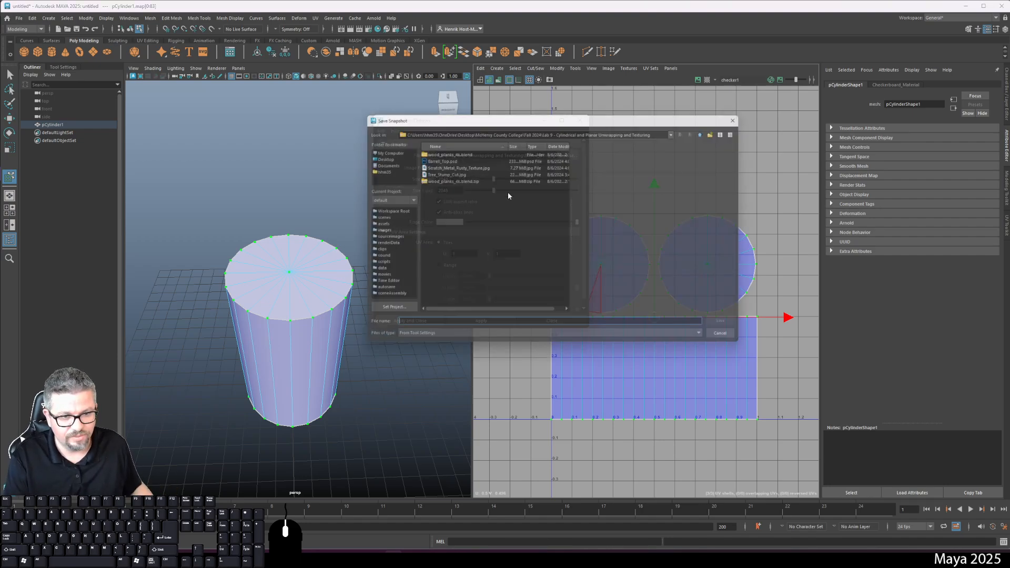
{"action": "type", "text": "Barre"}
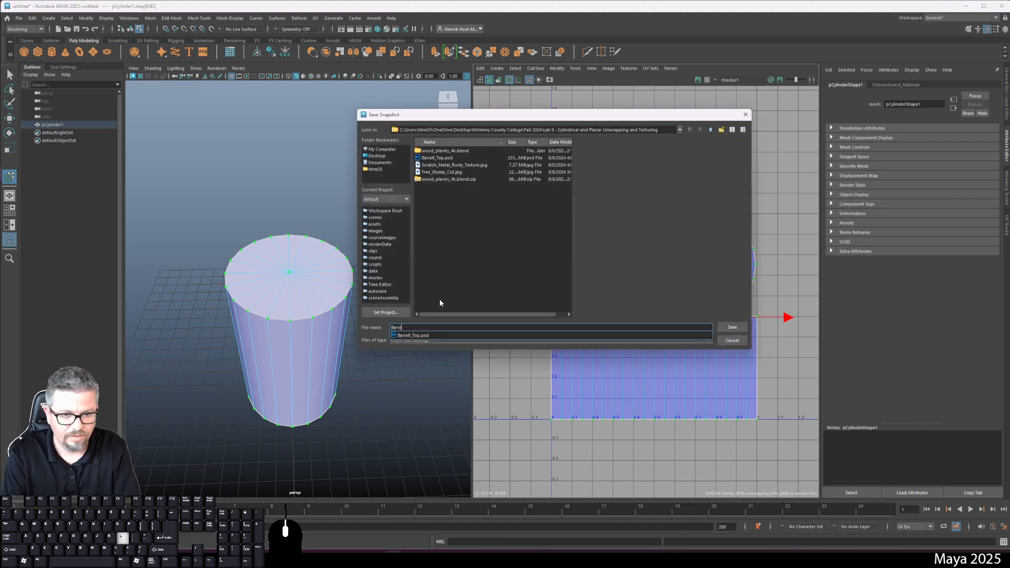
{"action": "type", "text": "ll_U"}
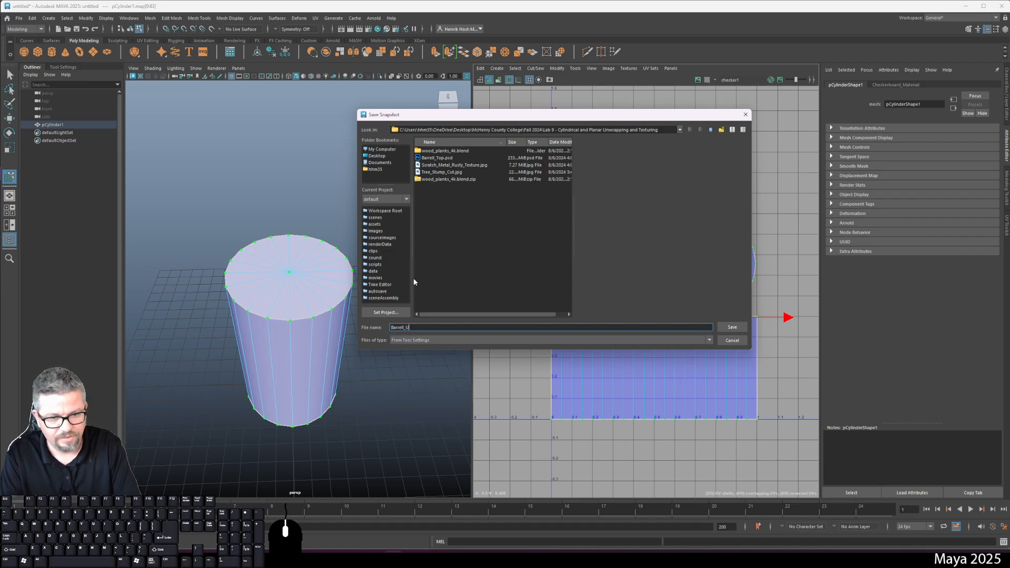
{"action": "type", "text": "Vs"}
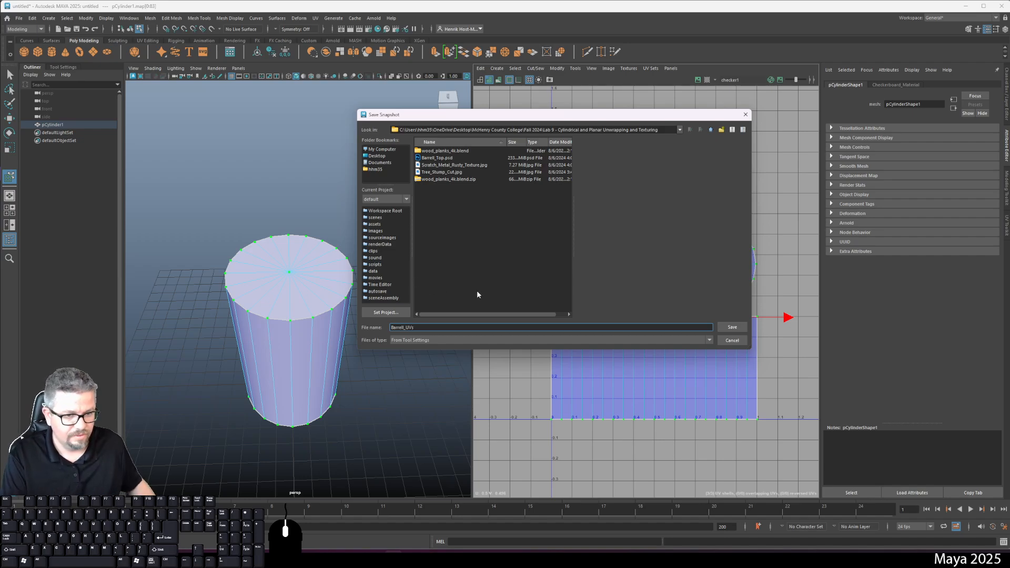
{"action": "left_click", "coordinate": [732, 327]}
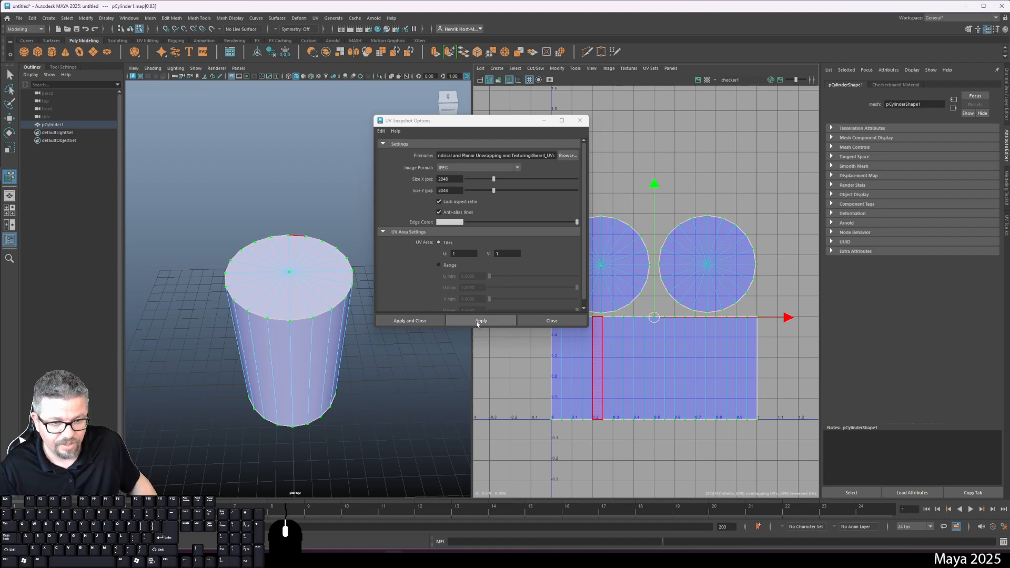
{"action": "left_click", "coordinate": [435, 322]}
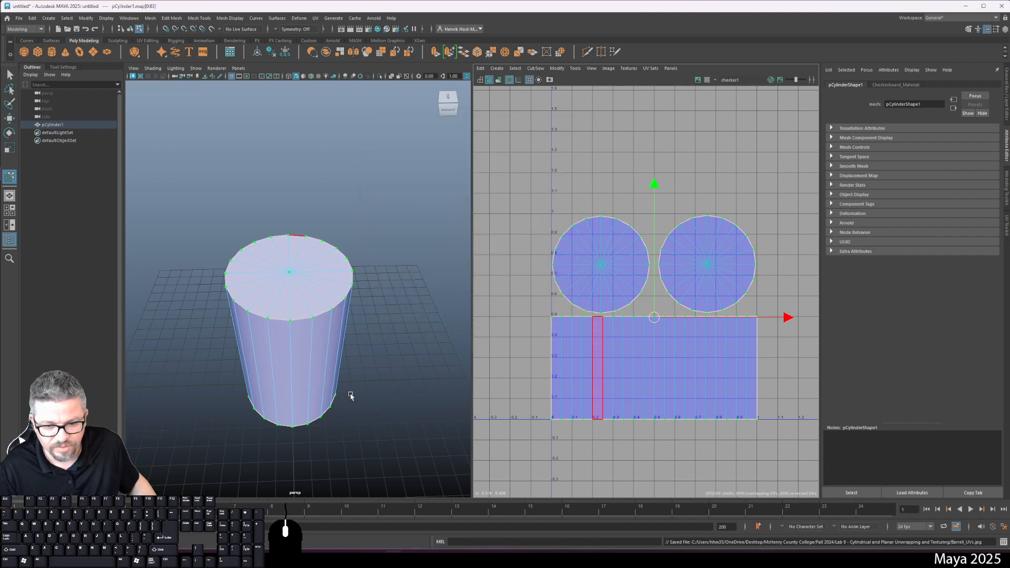
Switch to Photoshop and look over the Barrell_Top.psd artwork and the wood_planks_diff_4k.jpg texture.
{"action": "left_click", "coordinate": [378, 550]}
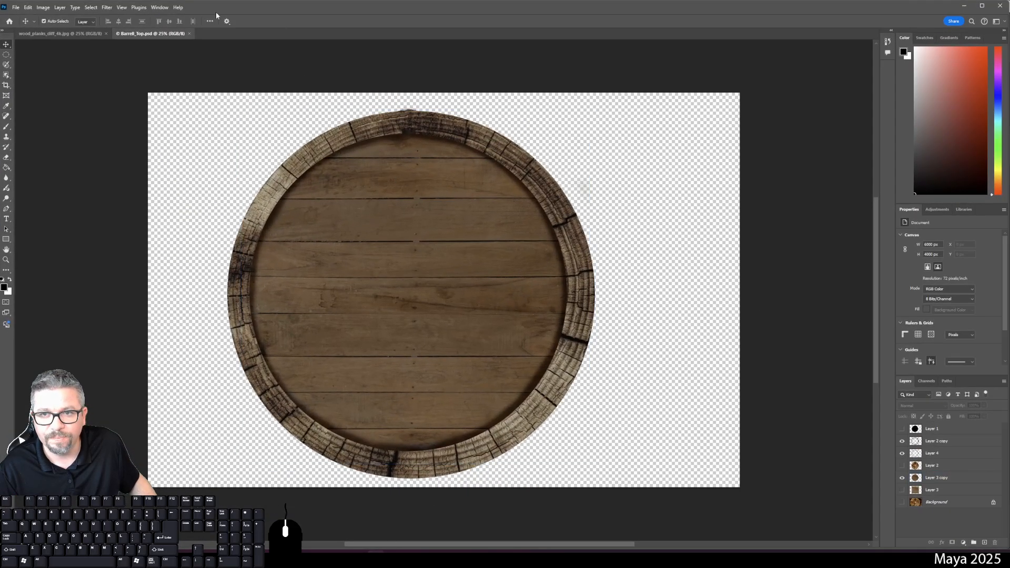
{"action": "left_click", "coordinate": [420, 290]}
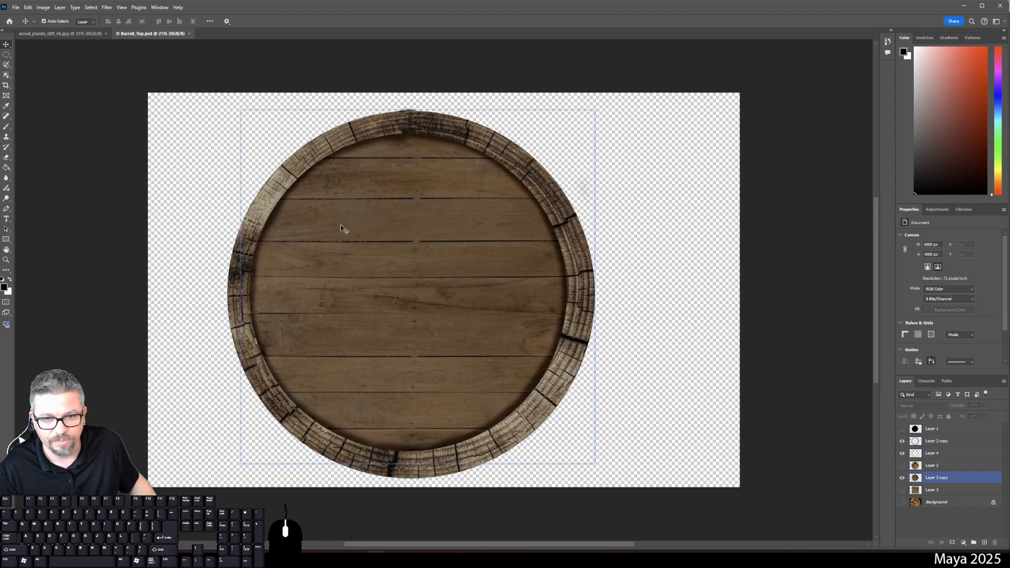
{"action": "left_click", "coordinate": [821, 469]}
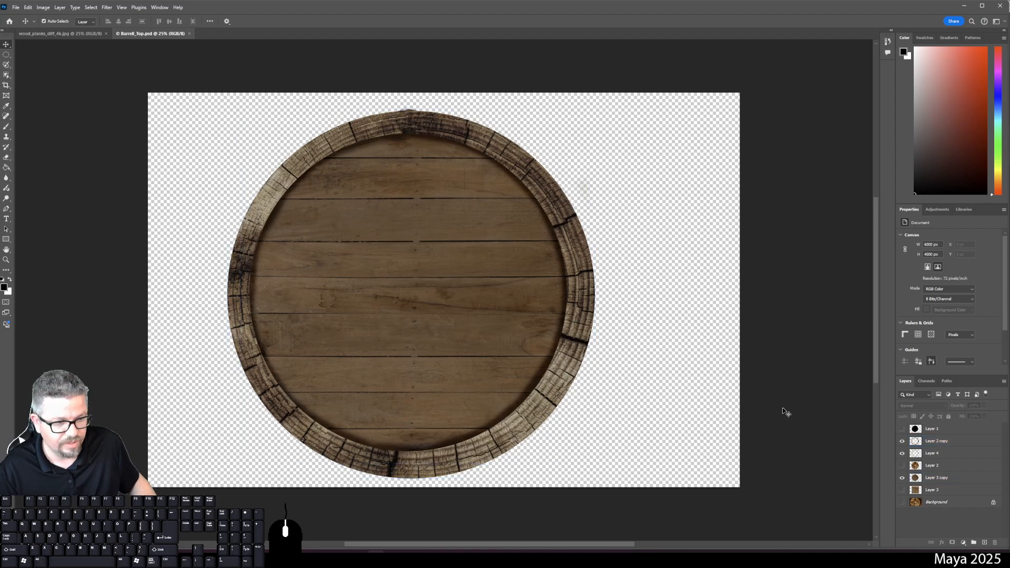
{"action": "left_click", "coordinate": [467, 365]}
{"action": "left_click", "coordinate": [241, 158]}
{"action": "left_click", "coordinate": [60, 34]}
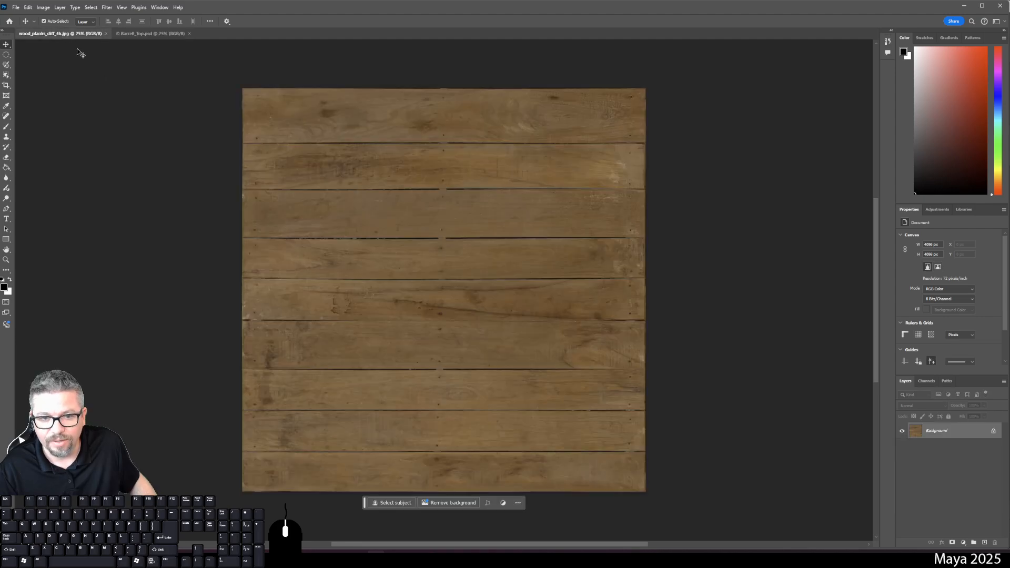
{"action": "left_click", "coordinate": [153, 33]}
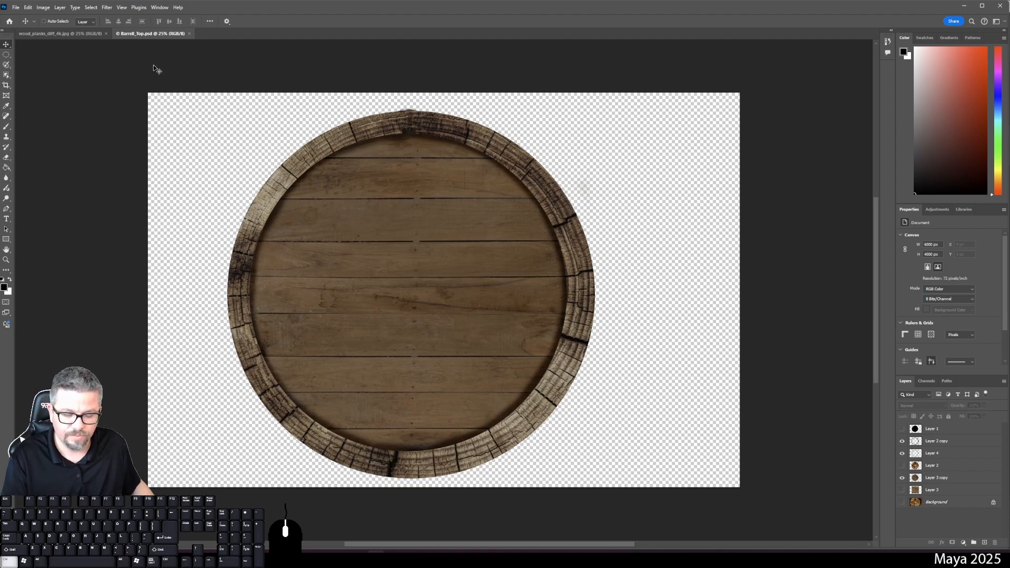
Open the exported Barrell_UVs image from the Lab 9 folder as its own document.
{"action": "key", "text": "ctrl+n"}
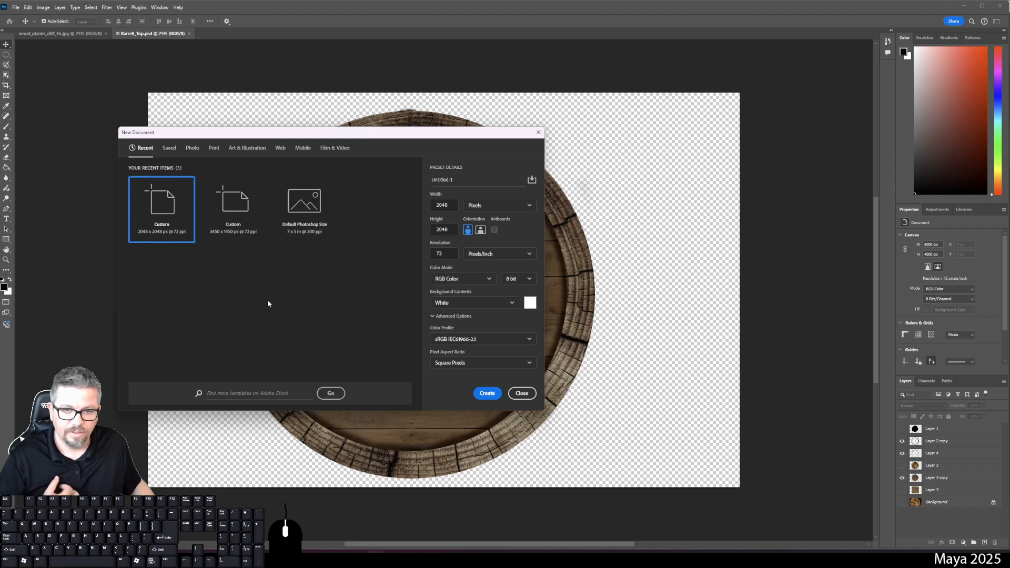
{"action": "left_click", "coordinate": [522, 393]}
{"action": "left_click", "coordinate": [16, 7]}
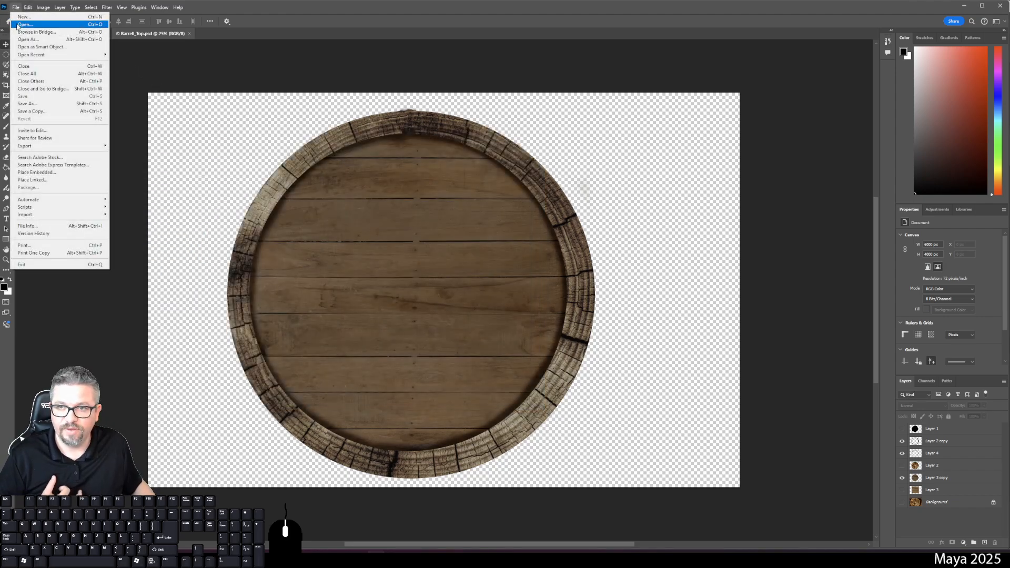
{"action": "left_click", "coordinate": [18, 25]}
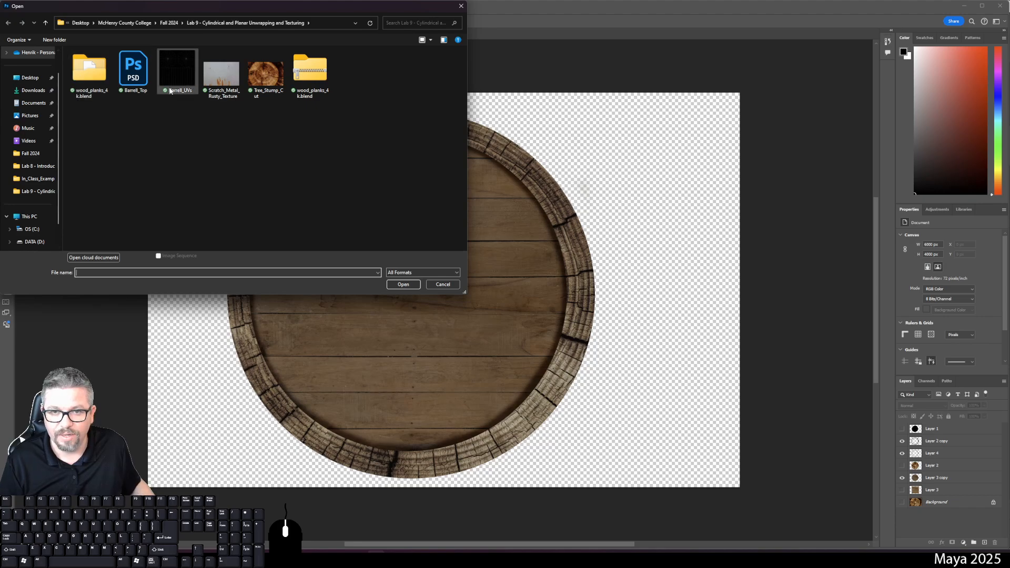
{"action": "left_click", "coordinate": [171, 90]}
{"action": "left_click", "coordinate": [404, 284]}
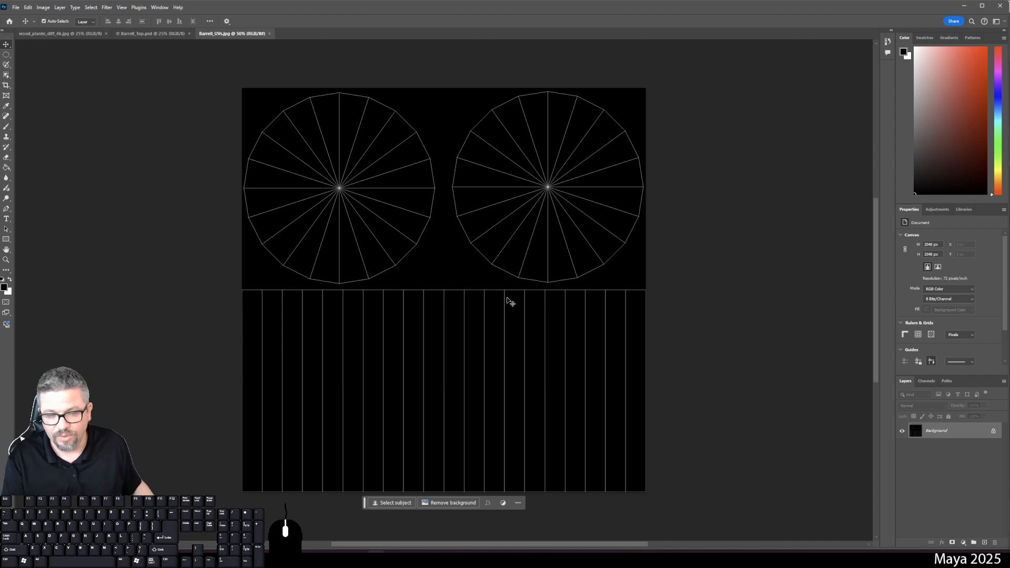
Review the planked barrel lid and its wooden rim in the Barrell_Top.psd document.
{"action": "left_click", "coordinate": [163, 34]}
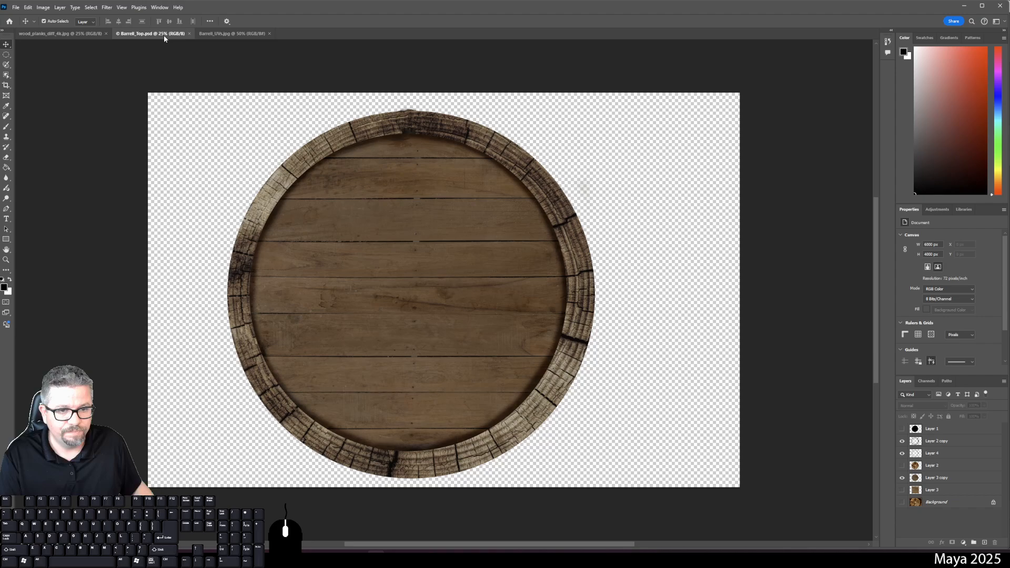
{"action": "left_click", "coordinate": [375, 322]}
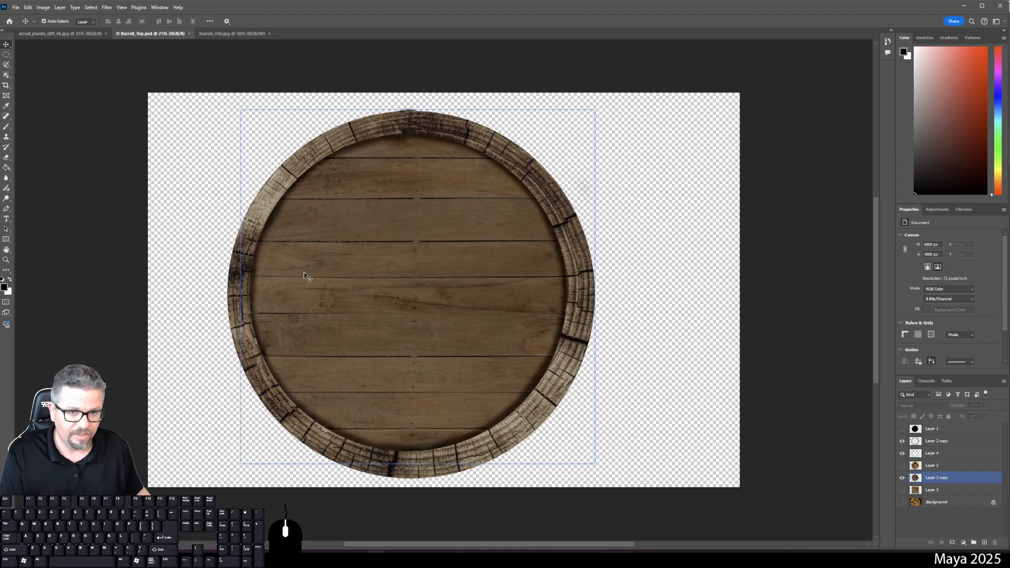
{"action": "left_click", "coordinate": [304, 111]}
{"action": "left_click", "coordinate": [428, 252]}
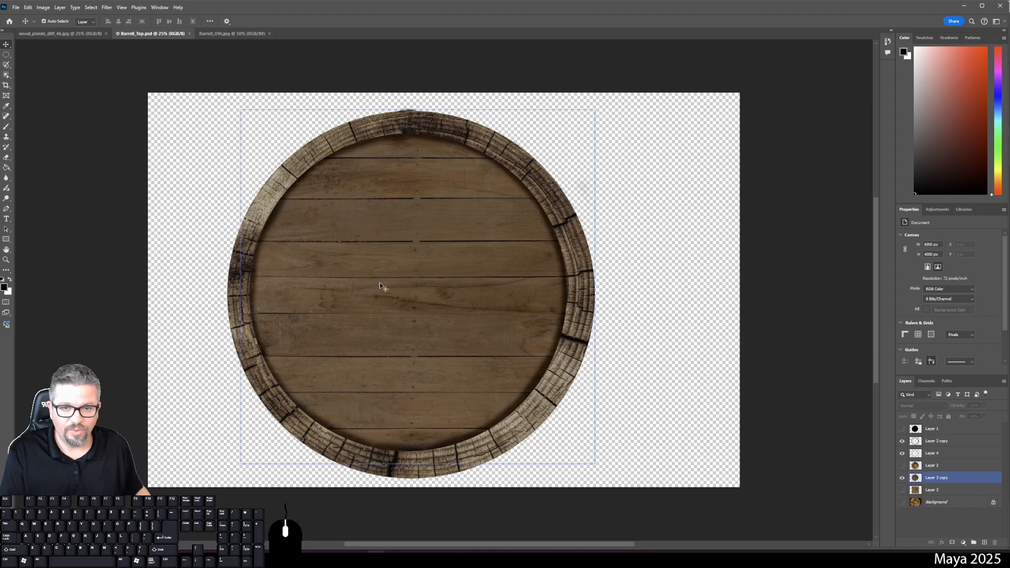
{"action": "left_click", "coordinate": [334, 270], "text": "ctrl"}
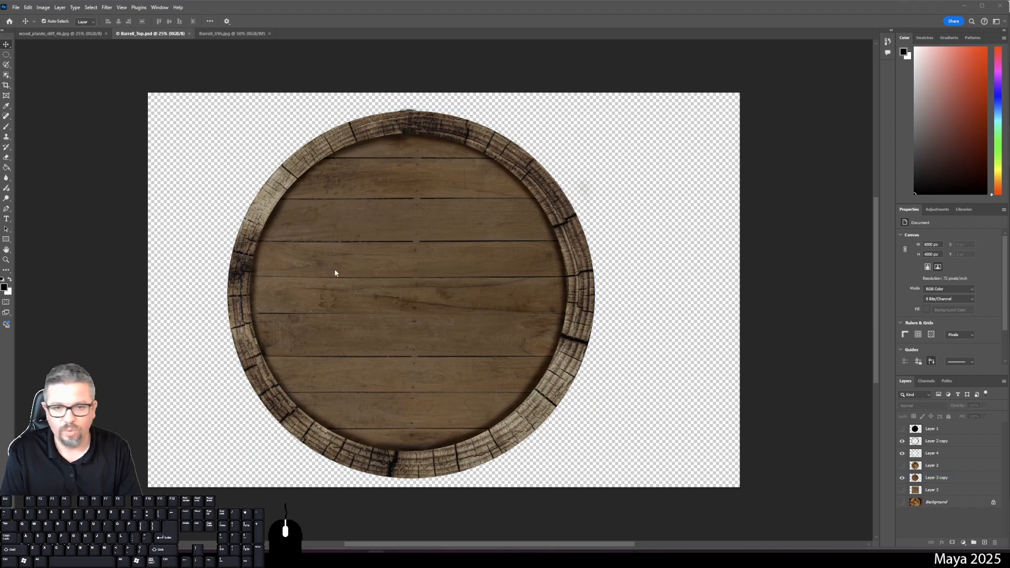
Open the Tree_Stump_Cut image from the Lab 9 folder as its own document.
{"action": "key", "text": "ctrl+o"}
{"action": "left_click", "coordinate": [272, 79]}
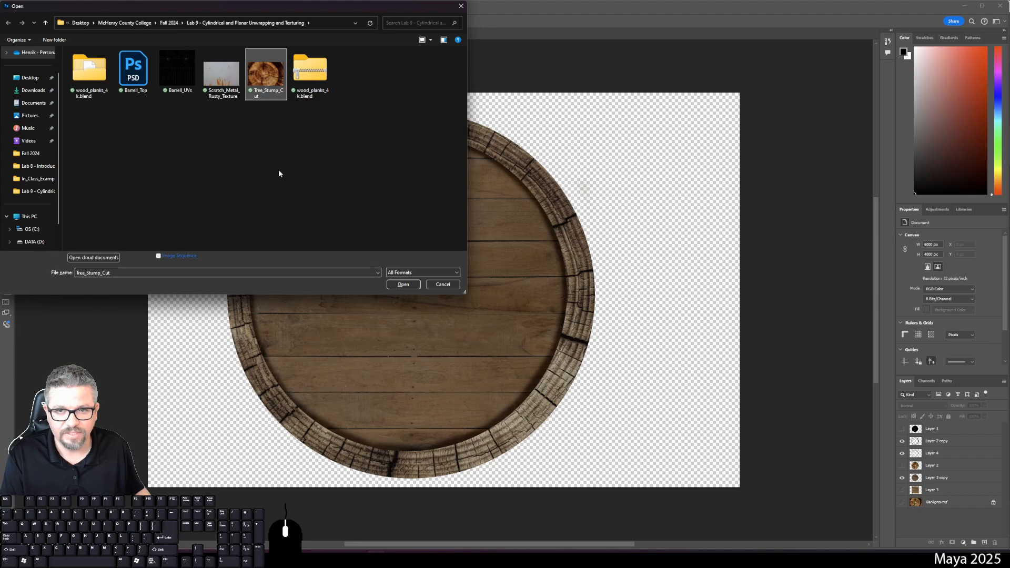
{"action": "left_click", "coordinate": [396, 285]}
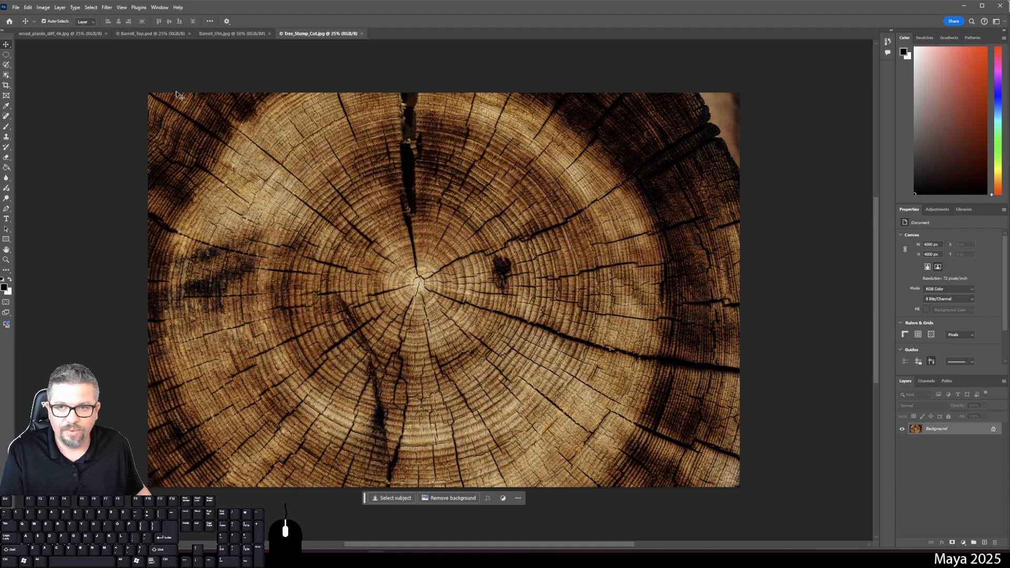
Add a new layer and make a circular selection about 3768 px across, centred on the stump's growth rings.
{"action": "left_click", "coordinate": [8, 58]}
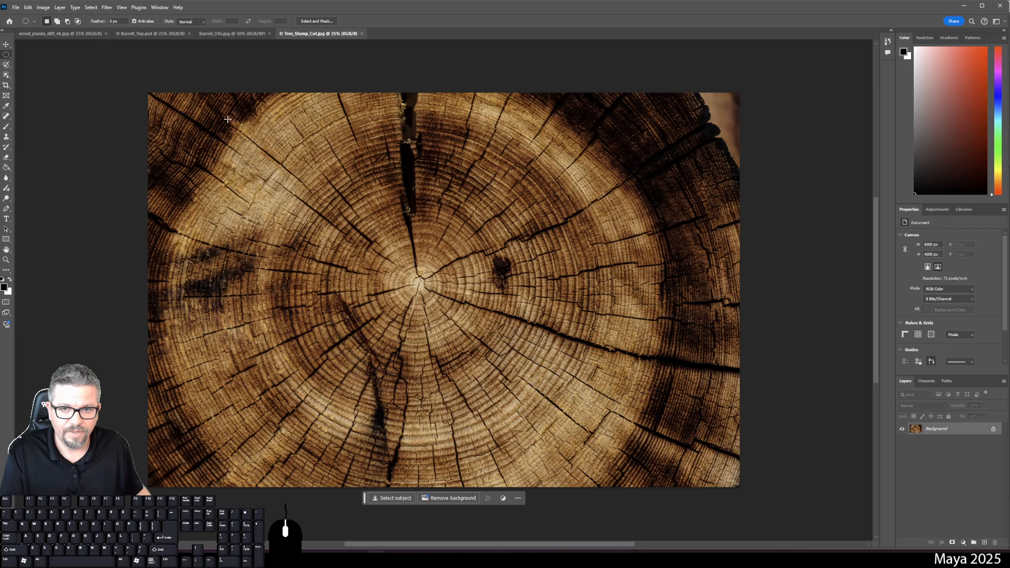
{"action": "left_click_drag", "start_coordinate": [193, 108], "coordinate": [751, 447]}
{"action": "key", "text": "ctrl+z"}
{"action": "left_click", "coordinate": [980, 544]}
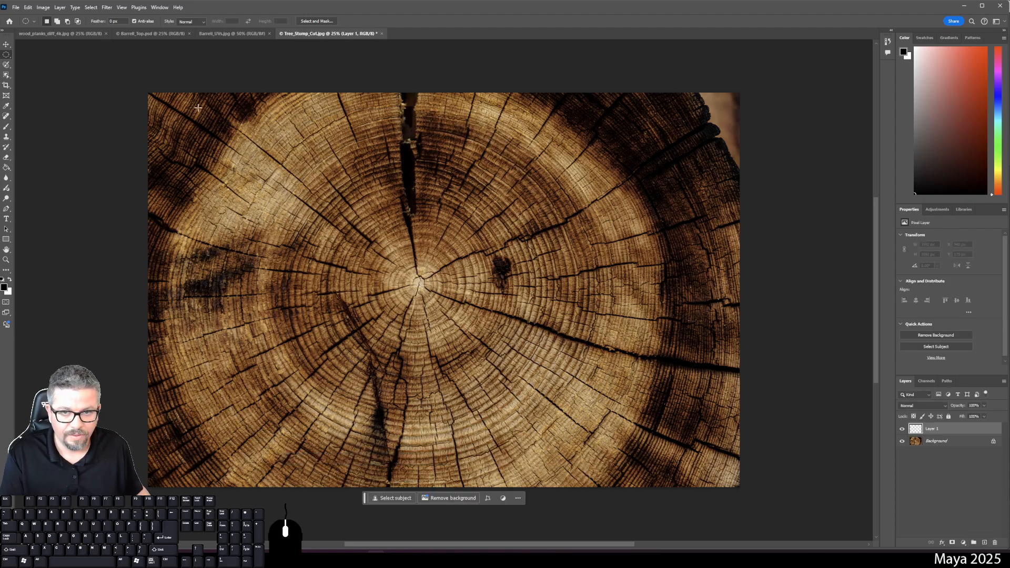
{"action": "left_click_drag", "start_coordinate": [236, 111], "coordinate": [724, 480]}
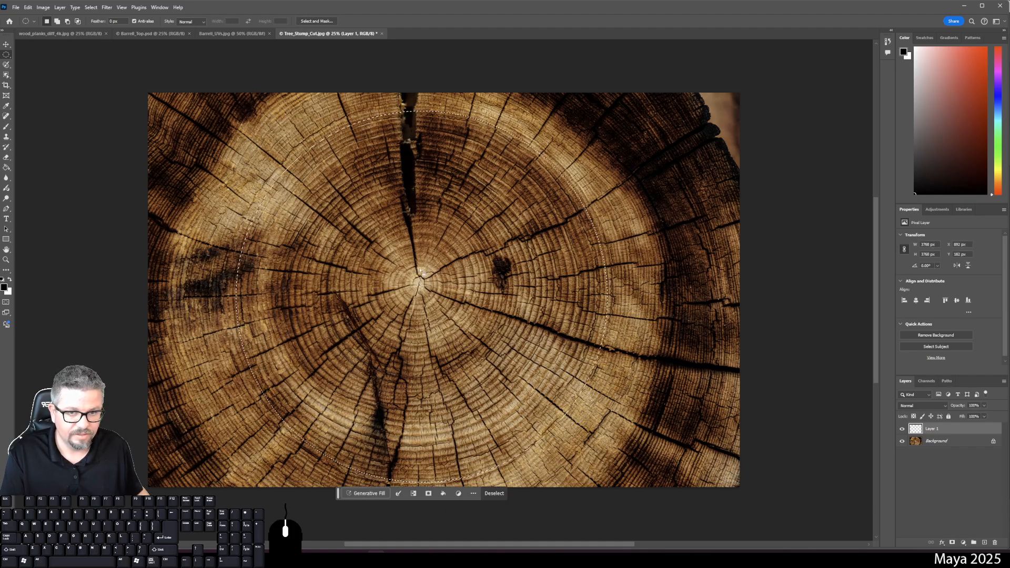
{"action": "left_click_drag", "start_coordinate": [415, 272], "coordinate": [419, 283]}
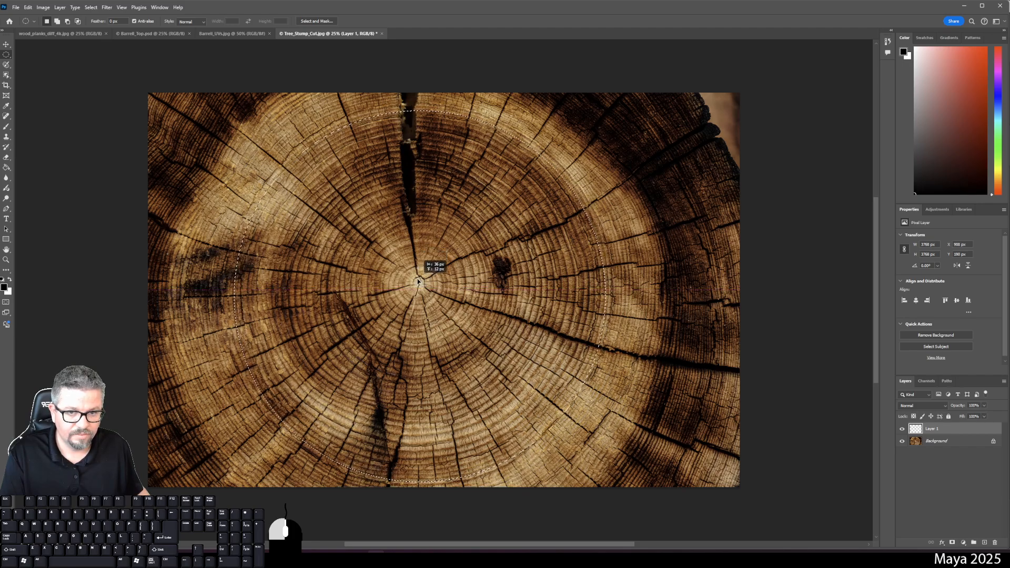
{"action": "left_click_drag", "start_coordinate": [417, 281], "coordinate": [422, 291]}
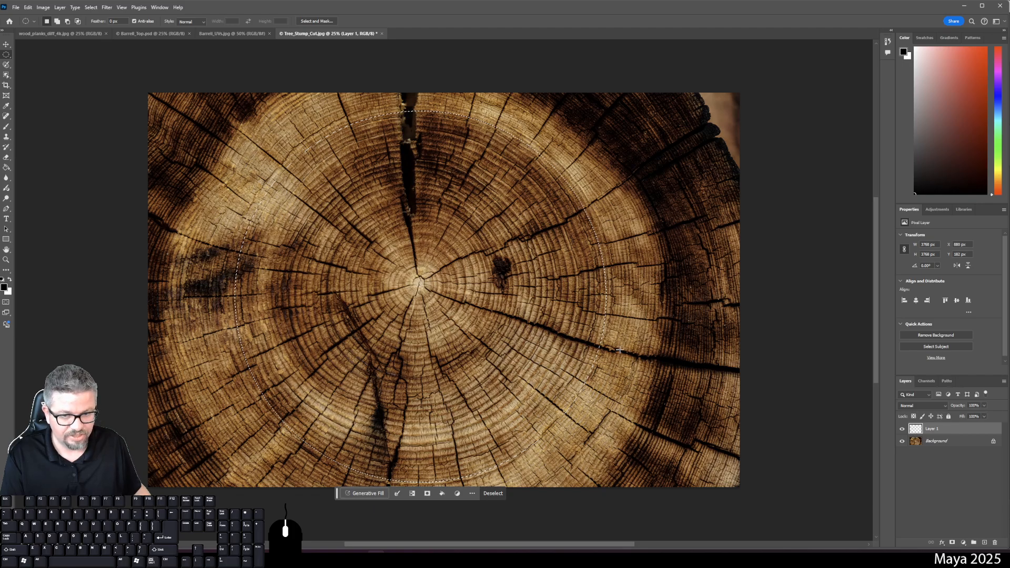
Copy the circular selection from the Background layer and paste it into a new 2048 x 2048 px document.
{"action": "left_click", "coordinate": [915, 443]}
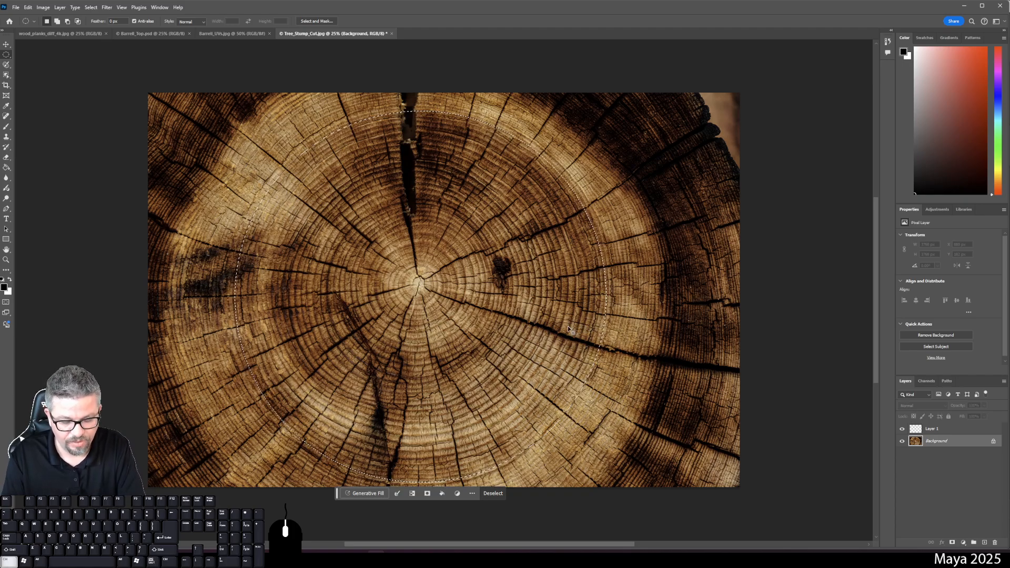
{"action": "key", "text": "ctrl+n"}
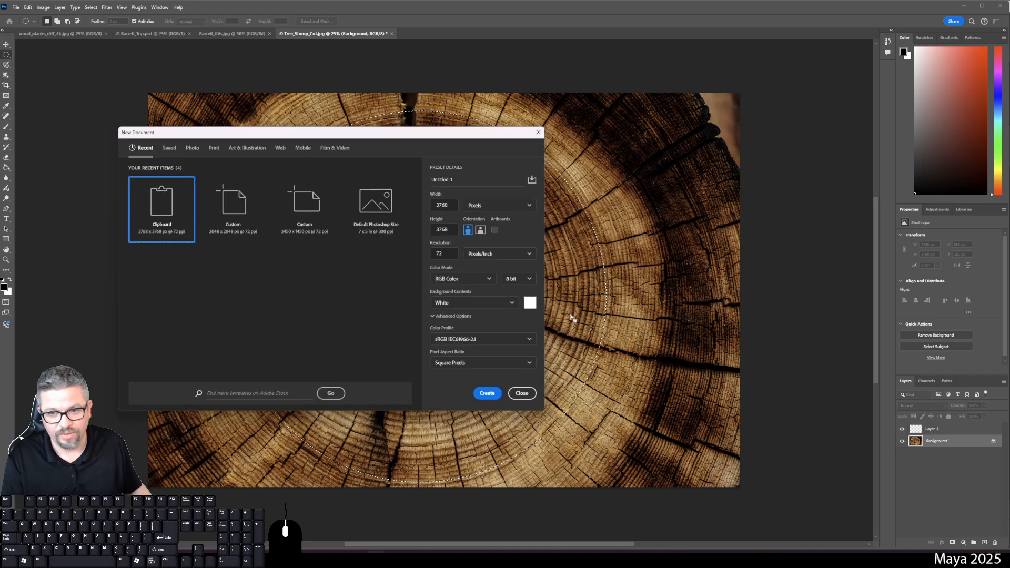
{"action": "left_click", "coordinate": [236, 223]}
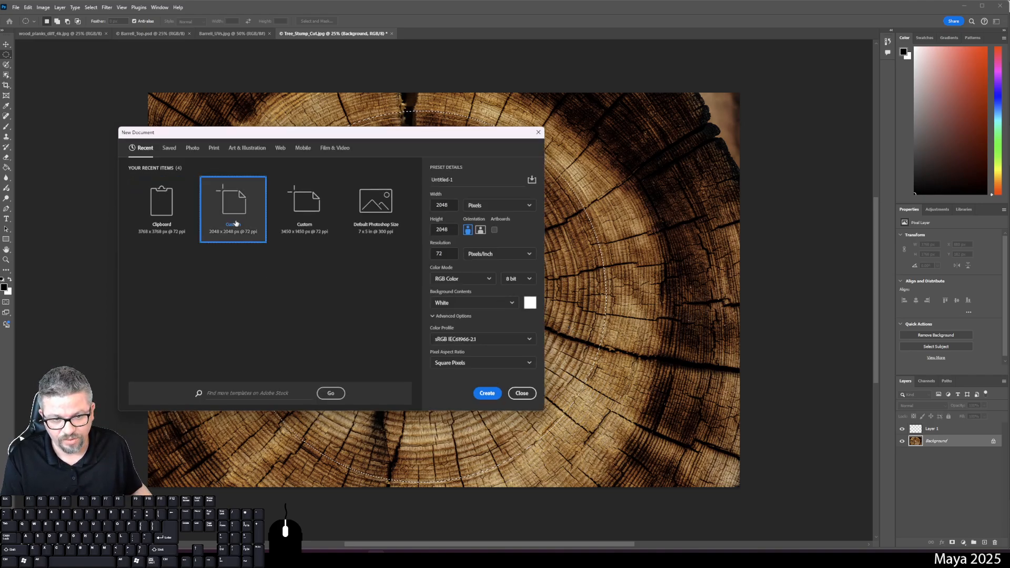
{"action": "left_click", "coordinate": [487, 394]}
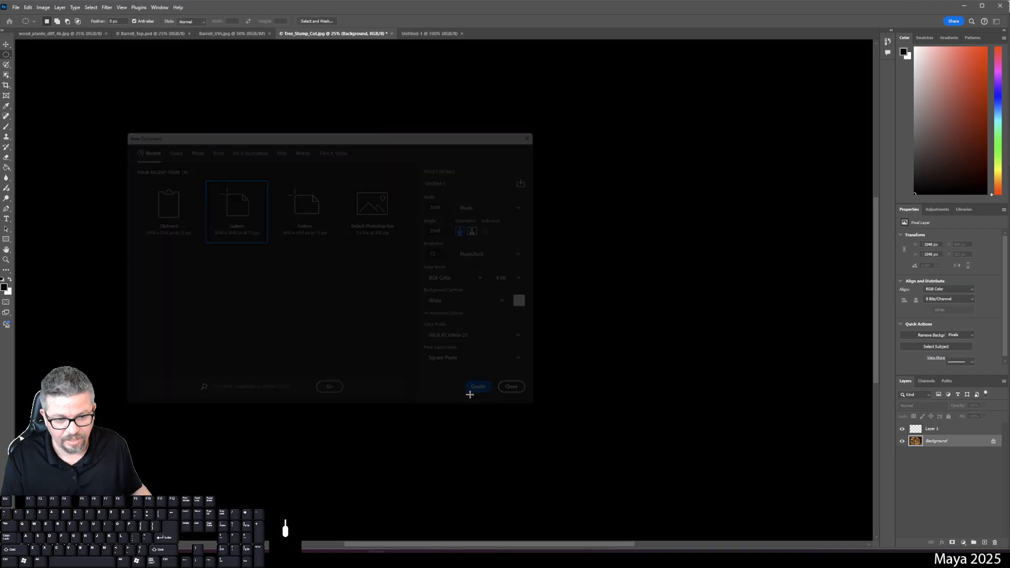
{"action": "key", "text": "ctrl+v"}
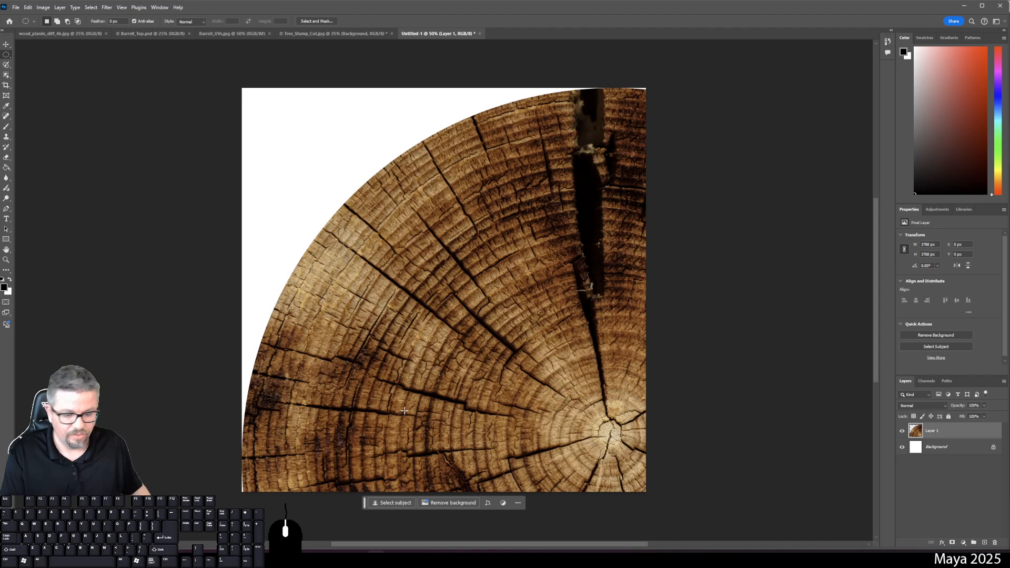
Scale the pasted wood circle to about 54% so that it fits within the canvas.
{"action": "key", "text": "ctrl+t"}
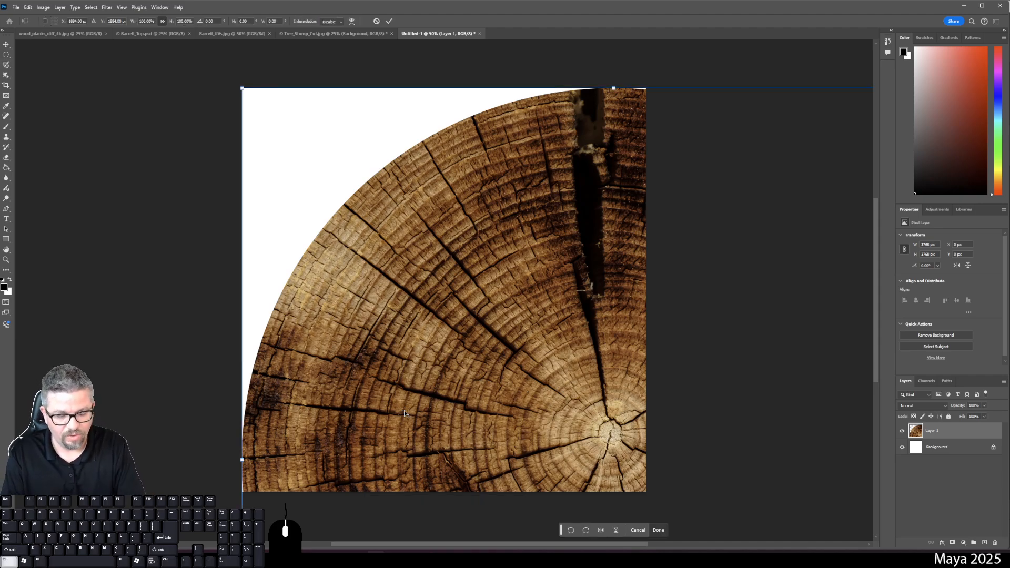
{"action": "key", "text": "ctrl+0"}
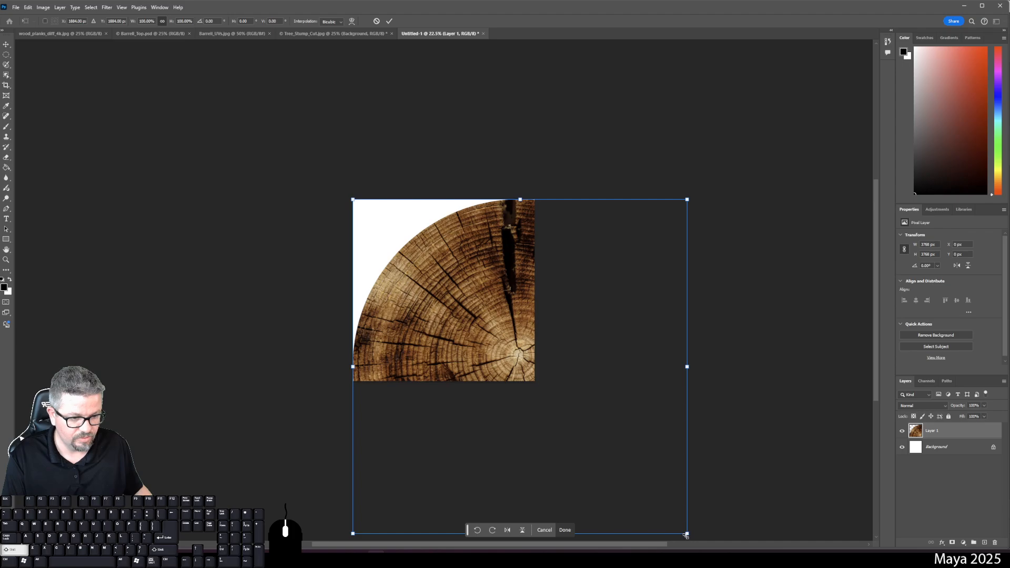
{"action": "left_click_drag", "start_coordinate": [684, 535], "coordinate": [525, 388]}
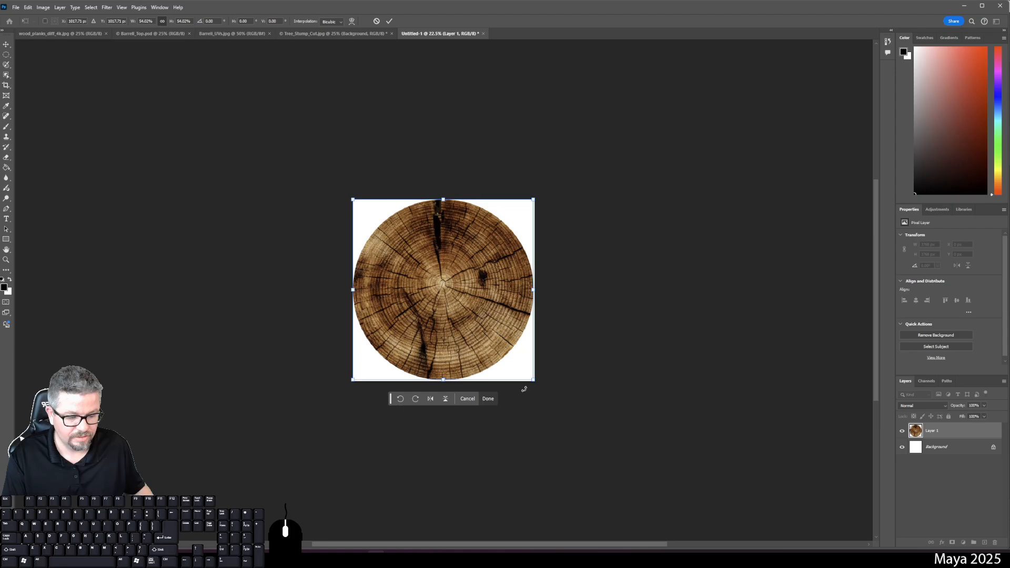
{"action": "key", "text": "Return"}
Add a new empty layer above the wood circle's layer.
{"action": "key", "text": "m"}
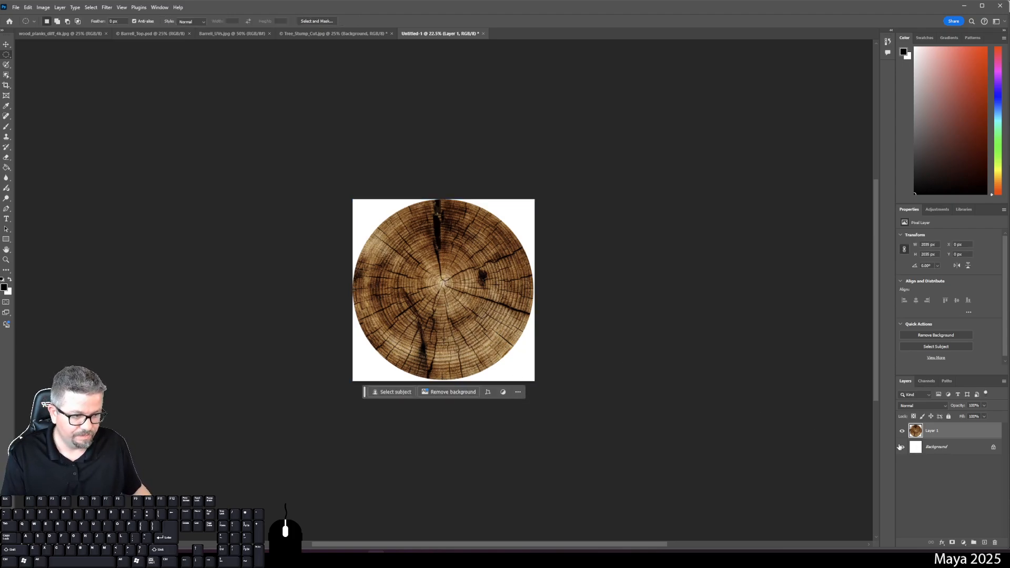
{"action": "left_click", "coordinate": [985, 543]}
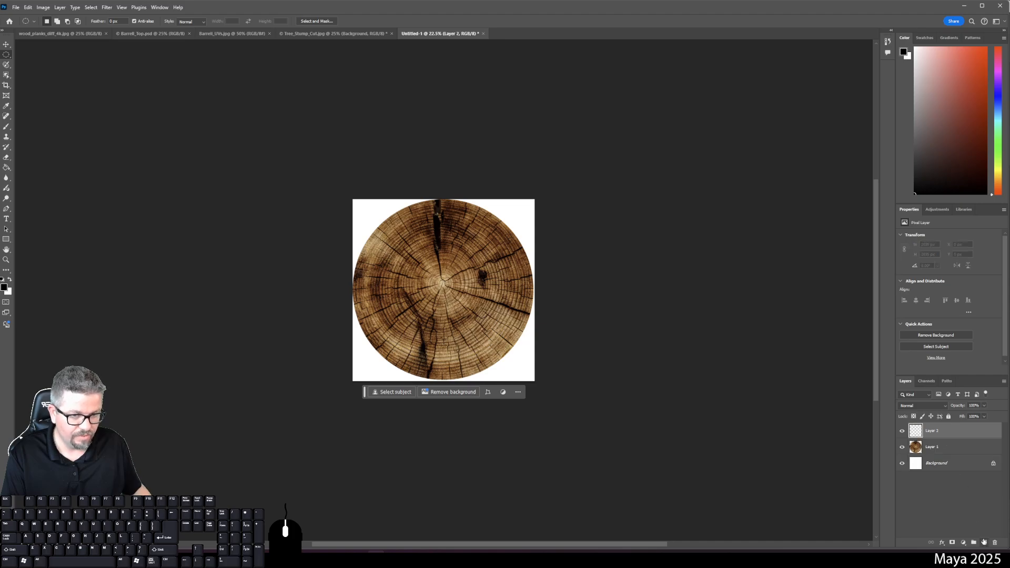
{"action": "key", "text": "ctrl+0"}
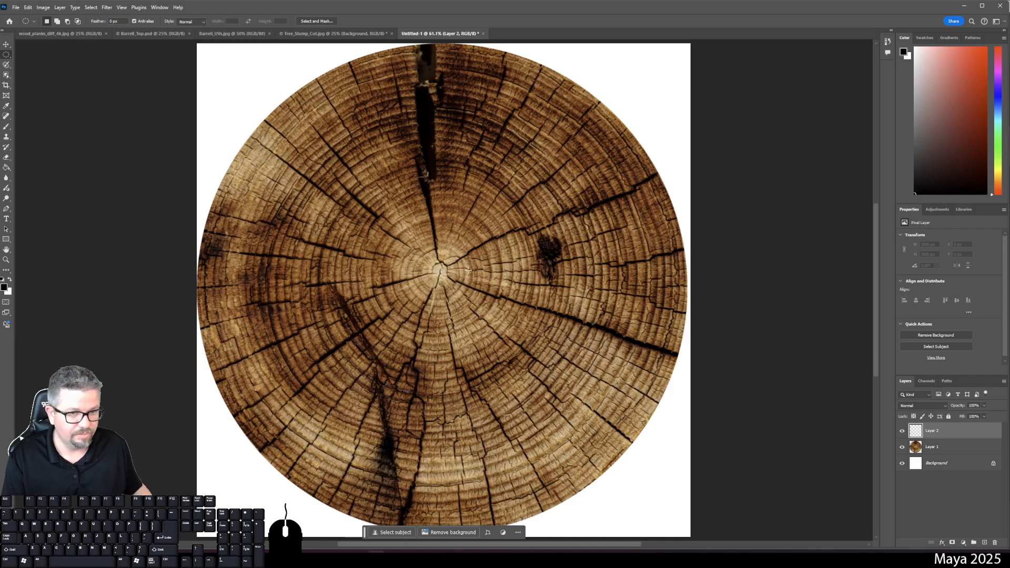
Make a circular selection about 1756 px across inside the wood circle and try to nudge it on the empty layer.
{"action": "left_click_drag", "start_coordinate": [238, 80], "coordinate": [697, 501]}
{"action": "mouse_move", "coordinate": [543, 382]}
{"action": "left_mouse_down"}
{"action": "mouse_move", "coordinate": [535, 360]}
{"action": "mouse_move", "coordinate": [530, 375]}
{"action": "mouse_move", "coordinate": [518, 371]}
{"action": "mouse_move", "coordinate": [537, 378]}
{"action": "left_mouse_up"}
{"action": "left_click", "coordinate": [932, 447]}
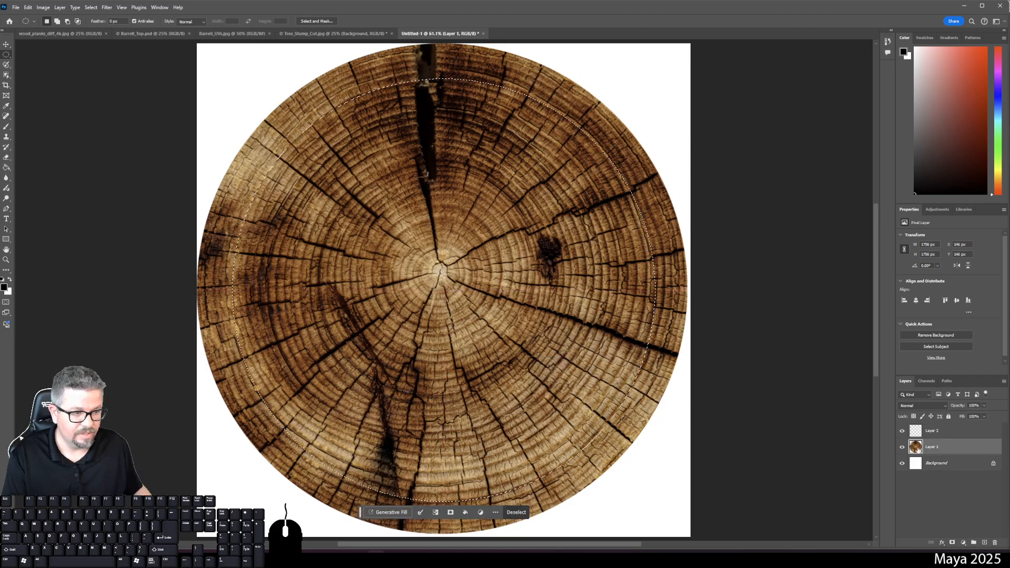
{"action": "left_click", "coordinate": [7, 46]}
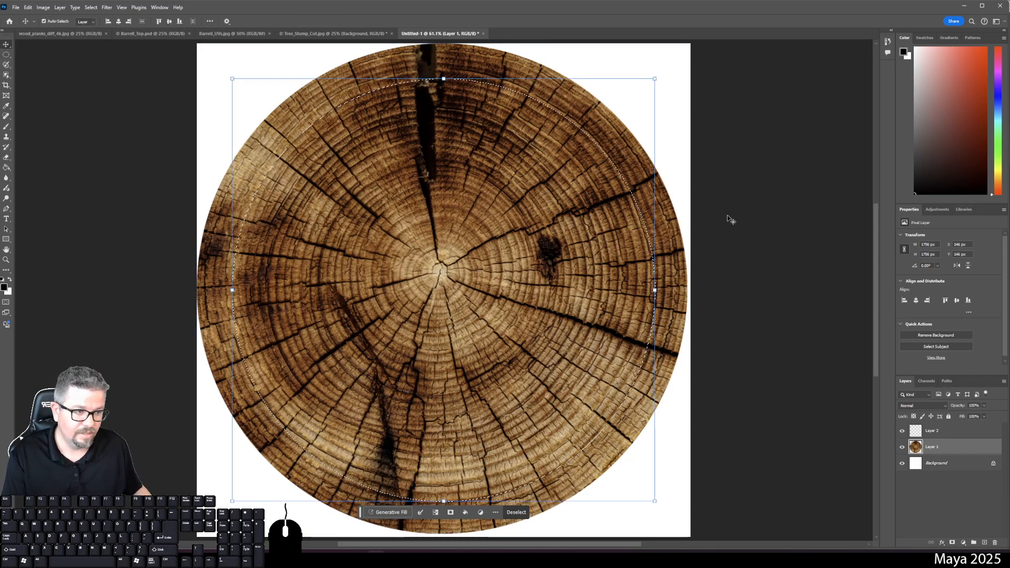
{"action": "left_click", "coordinate": [939, 432]}
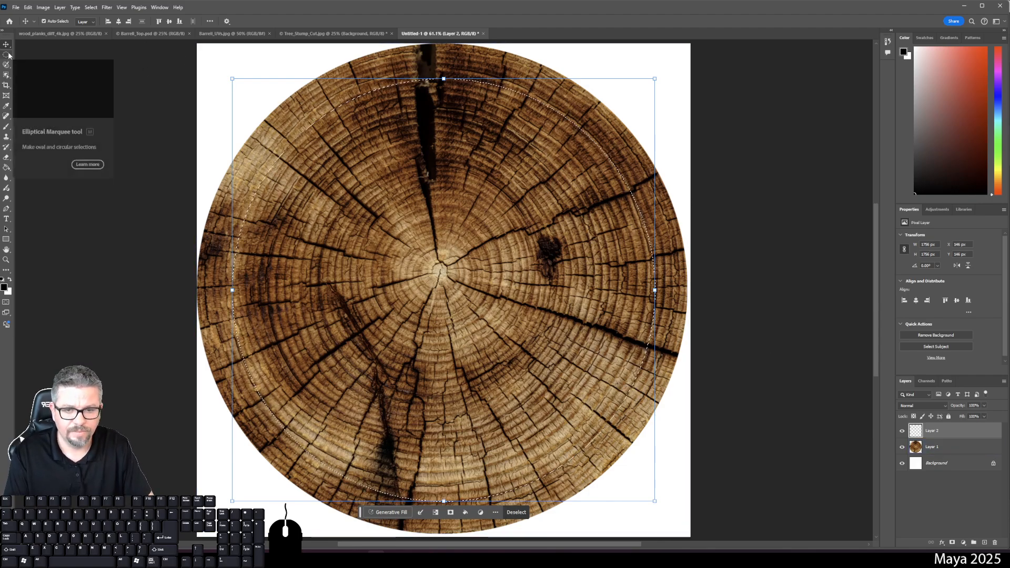
{"action": "key", "text": "Left"}
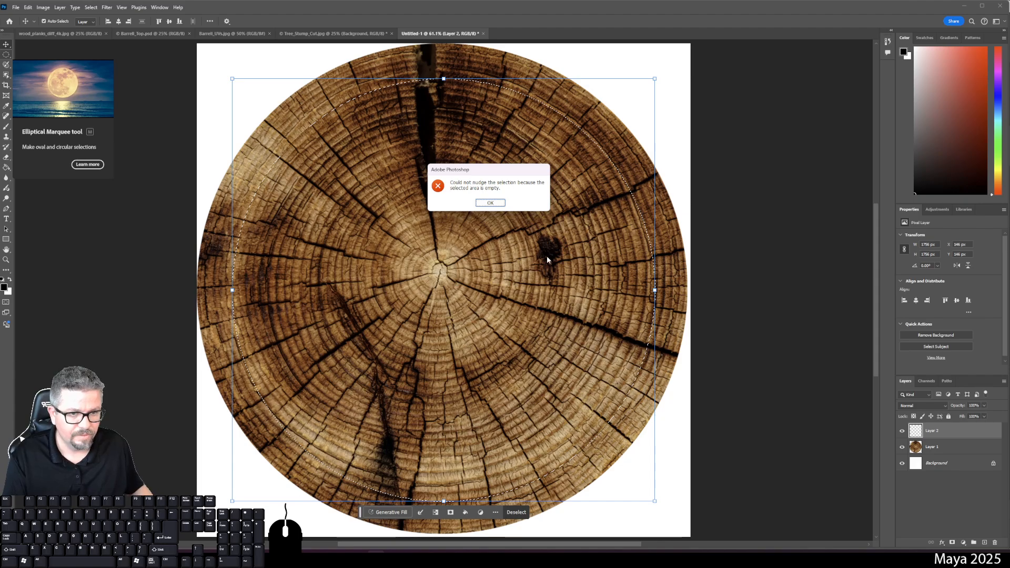
{"action": "left_click", "coordinate": [490, 203]}
Nudge the selected area of Layer 1 left by 10 px, move it back, and clear the selection.
{"action": "left_click", "coordinate": [934, 447]}
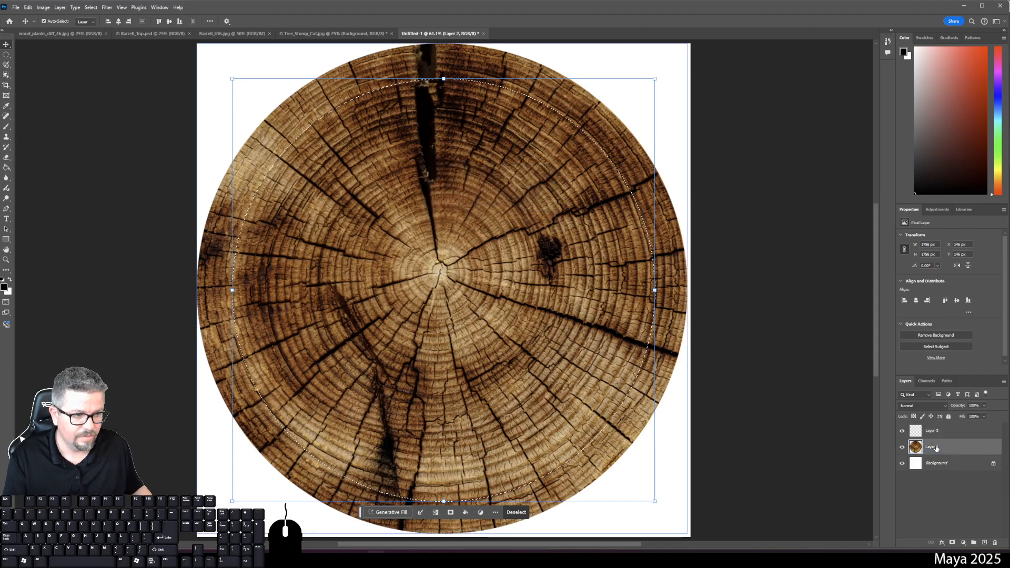
{"action": "key", "text": "Left"}
{"action": "key", "text": "Left"}
{"action": "key", "text": "Left"}
{"action": "key", "text": "Left"}
{"action": "key", "text": "Left"}
{"action": "key", "text": "Left"}
{"action": "key", "text": "Left"}
{"action": "key", "text": "Left"}
{"action": "key", "text": "Left"}
{"action": "key", "text": "Left"}
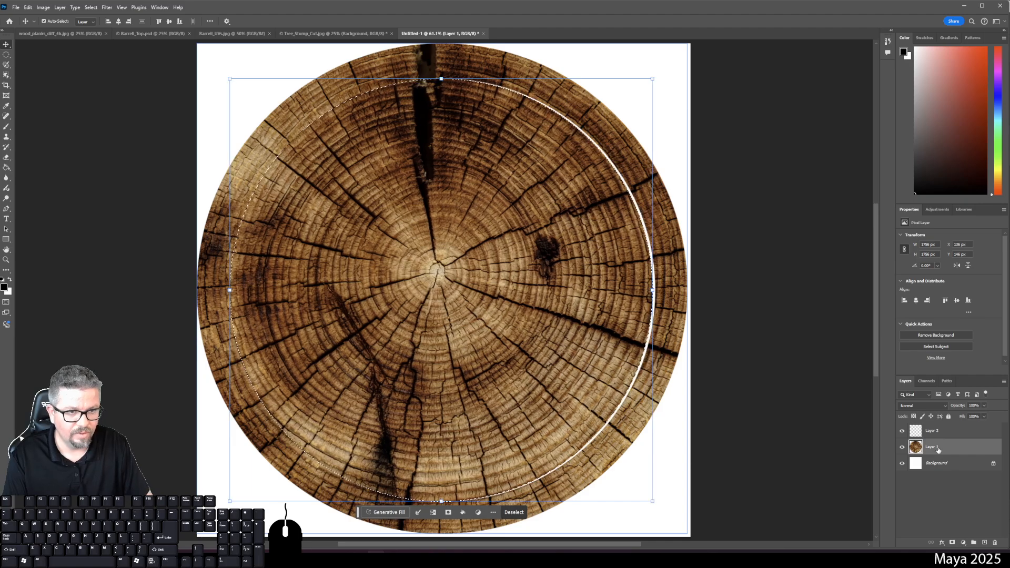
{"action": "key", "text": "shift+Right"}
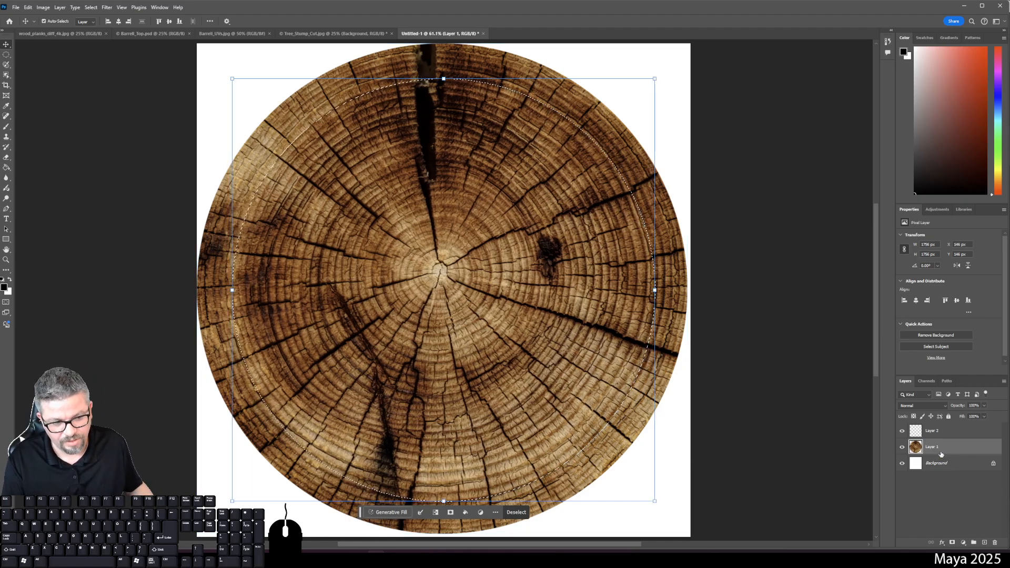
{"action": "key", "text": "ctrl+d"}
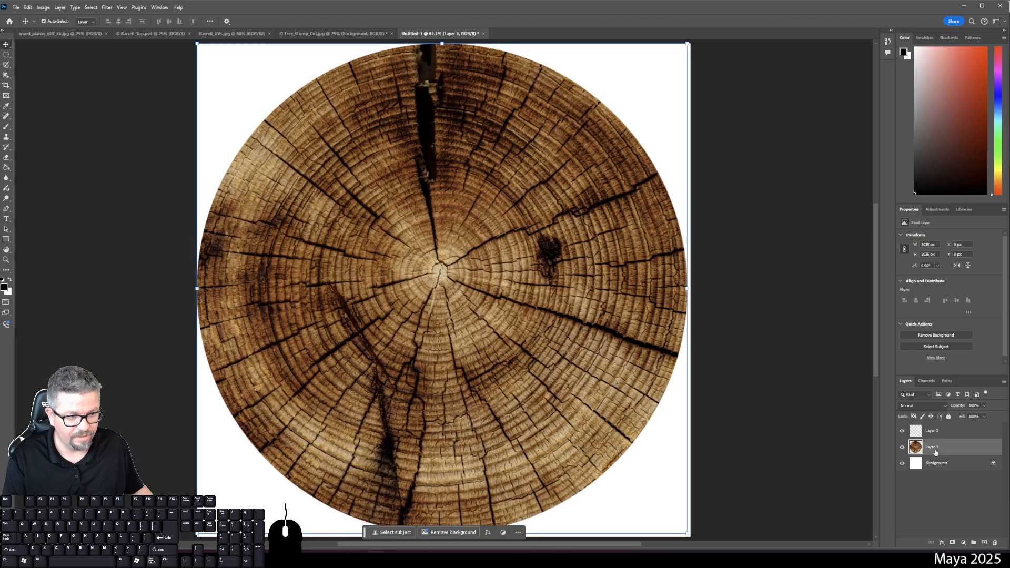
{"action": "left_click", "coordinate": [932, 431]}
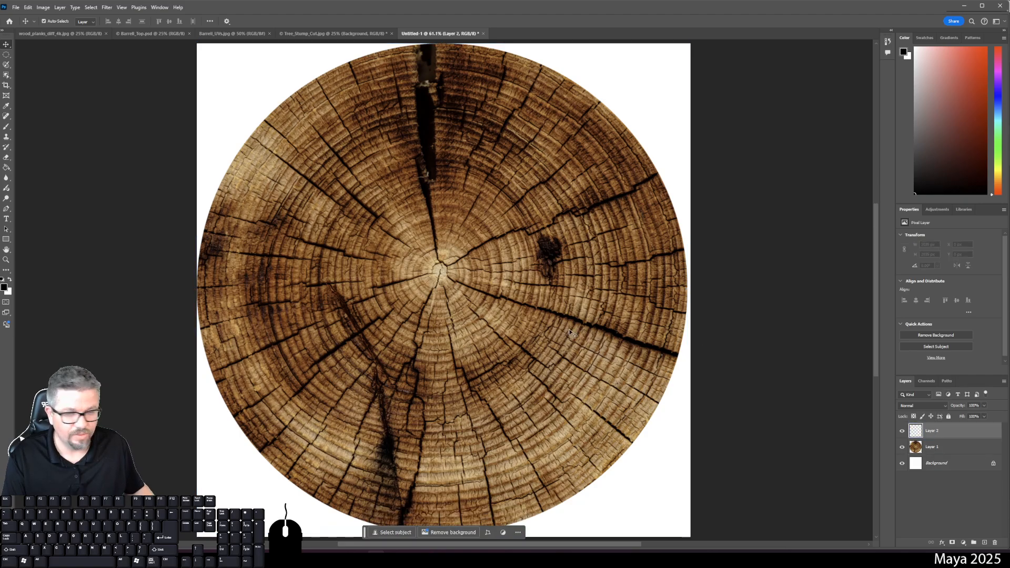
{"action": "left_click", "coordinate": [6, 55]}
{"action": "left_click_drag", "start_coordinate": [242, 73], "coordinate": [511, 341]}
{"action": "key", "text": "ctrl+d"}
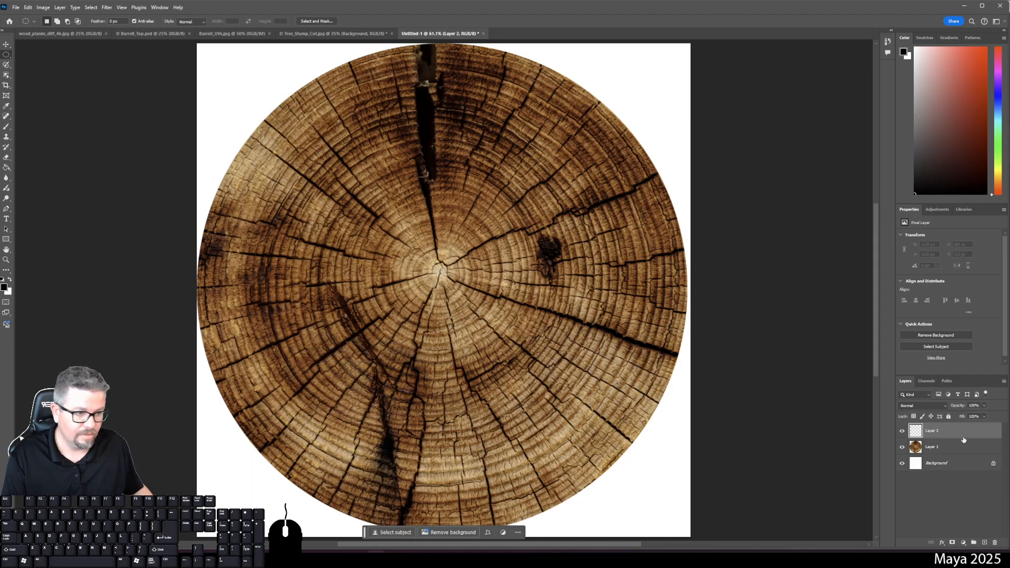
Move the wood circle on Layer 1 to X 7 px, Y 0 px to centre it horizontally on the canvas.
{"action": "key", "text": "alt+bracketleft"}
{"action": "left_click", "coordinate": [7, 44]}
{"action": "mouse_move", "coordinate": [416, 258]}
{"action": "left_mouse_down"}
{"action": "mouse_move", "coordinate": [407, 245]}
{"action": "mouse_move", "coordinate": [414, 257]}
{"action": "left_mouse_up"}
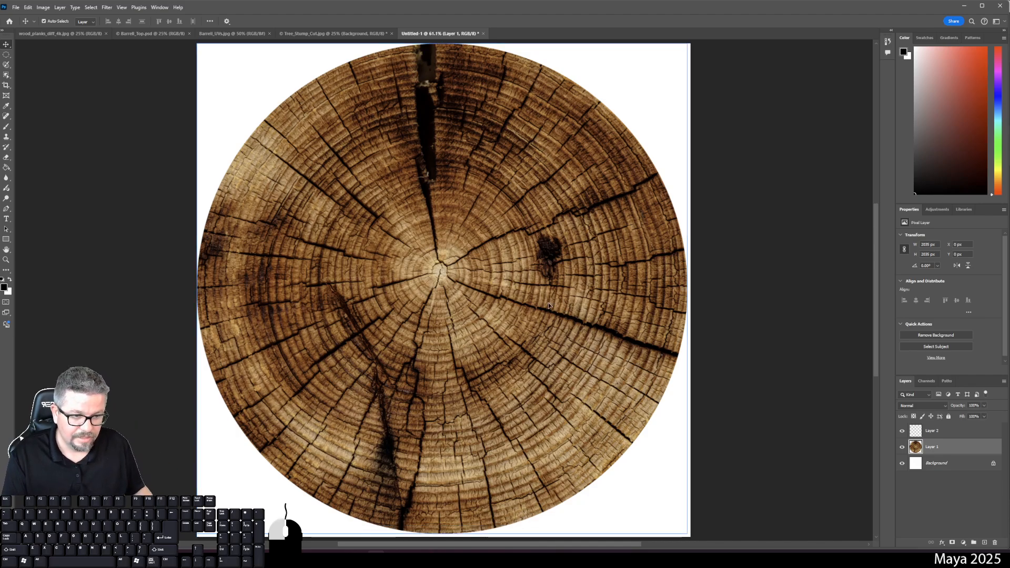
{"action": "left_click_drag", "start_coordinate": [549, 302], "coordinate": [551, 306]}
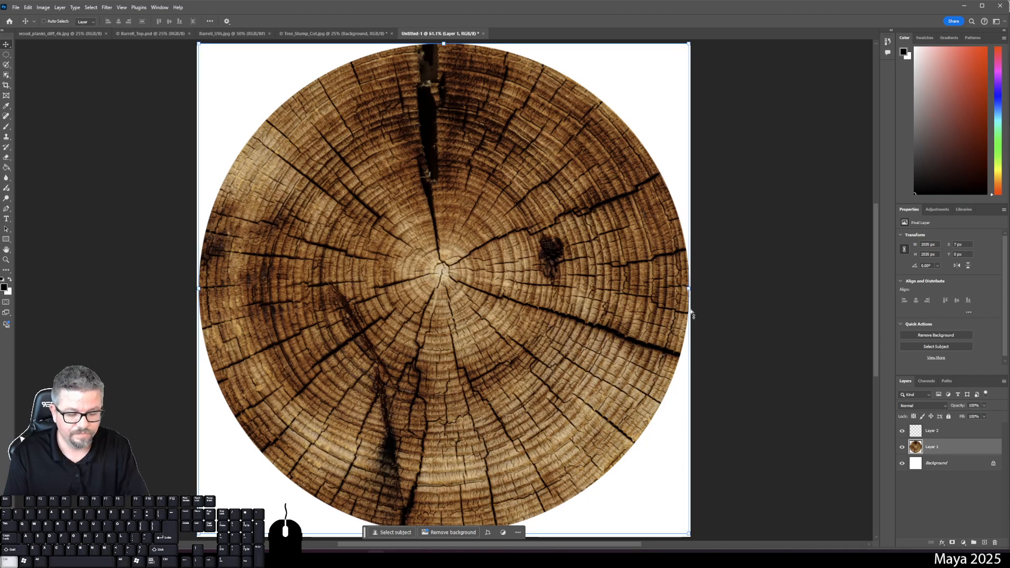
{"action": "key", "text": "ctrl+minus"}
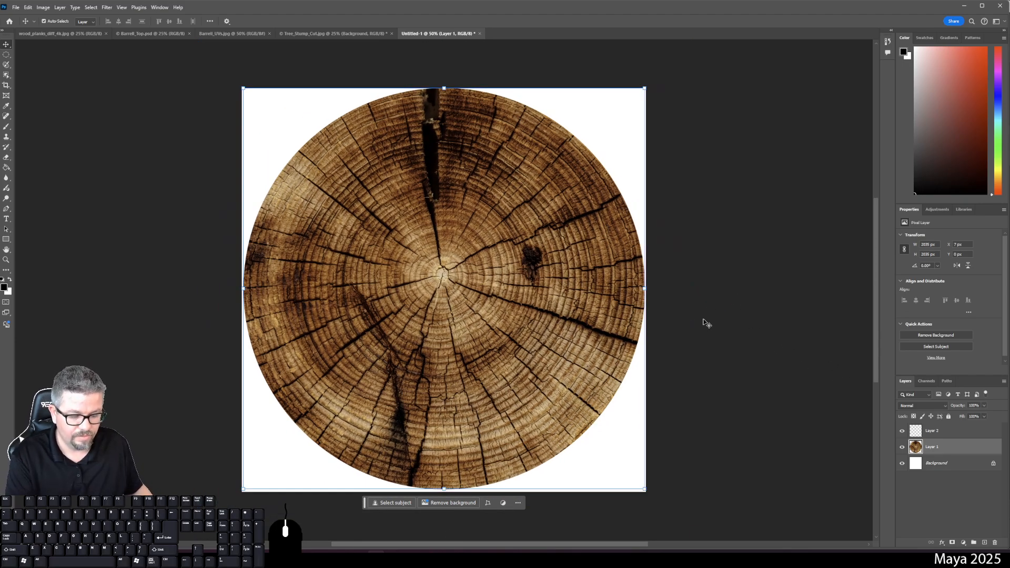
Move the wood circle on Layer 1 down 6 px to centre it vertically on the canvas.
{"action": "key", "text": "Down"}
{"action": "key", "text": "Down"}
{"action": "key", "text": "Down"}
{"action": "key", "text": "Down"}
{"action": "key", "text": "Down"}
{"action": "key", "text": "Down"}
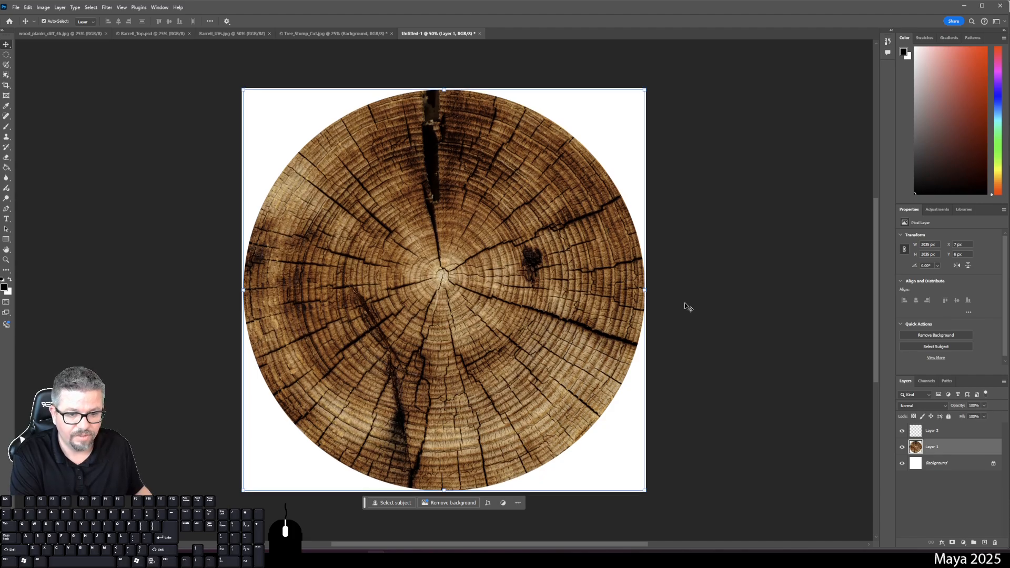
On Layer 2, make a centred circular selection about 1894 px across, positioned at X 77 px, Y 77 px inside the wood circle.
{"action": "left_click", "coordinate": [934, 431]}
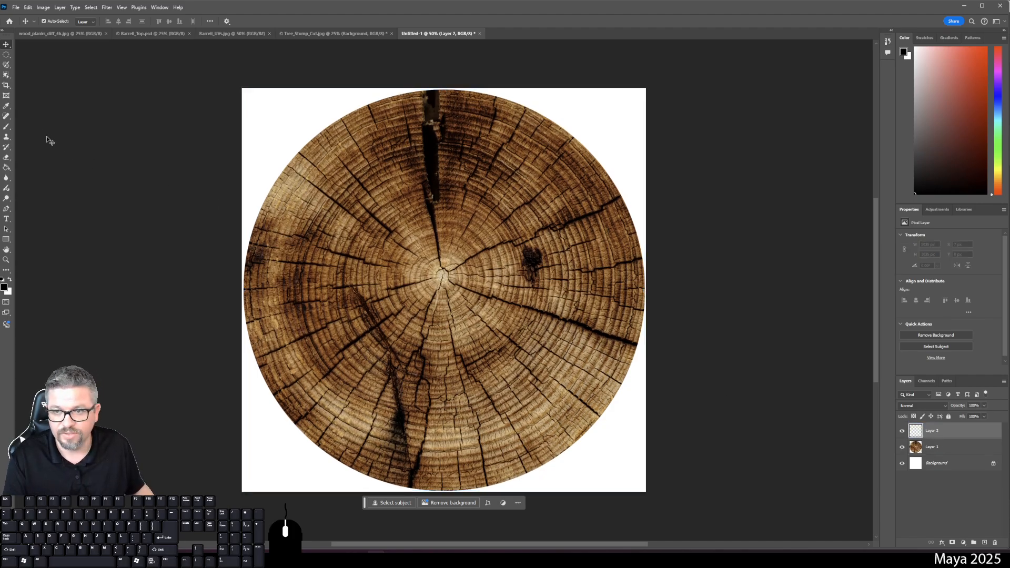
{"action": "left_click", "coordinate": [5, 54]}
{"action": "left_click_drag", "start_coordinate": [447, 288], "coordinate": [712, 492]}
{"action": "left_click_drag", "start_coordinate": [537, 333], "coordinate": [516, 314]}
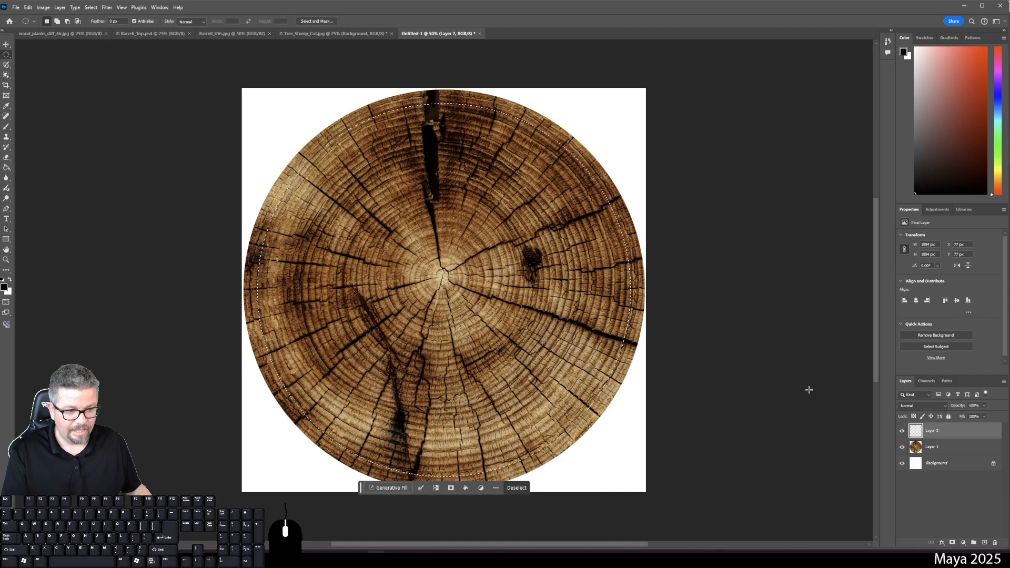
Fill the circular selection on Layer 2 with the black foreground colour using the Paint Bucket tool.
{"action": "key", "text": "g"}
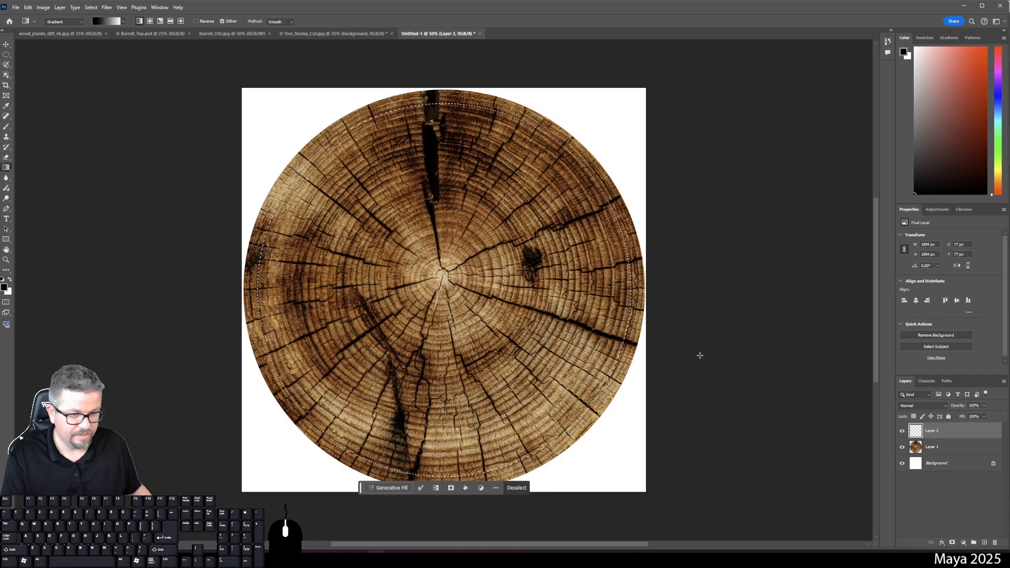
{"action": "right_click", "coordinate": [6, 168]}
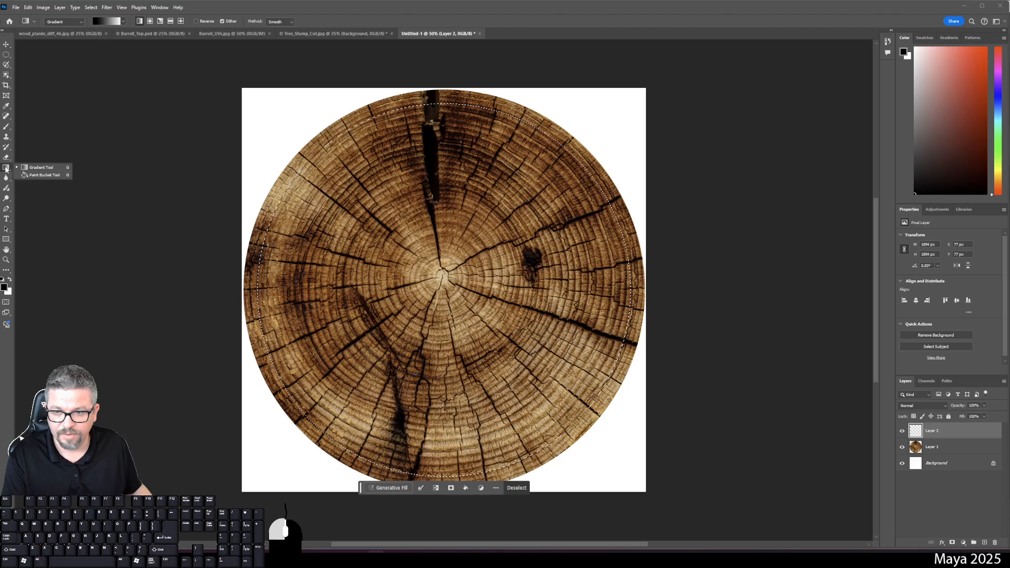
{"action": "left_click", "coordinate": [44, 176]}
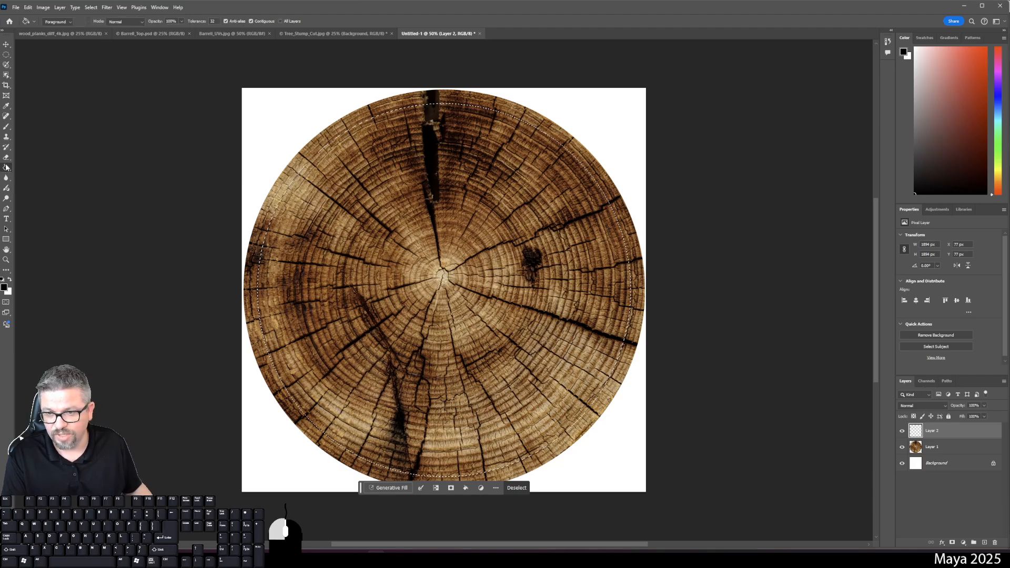
{"action": "right_click", "coordinate": [6, 167]}
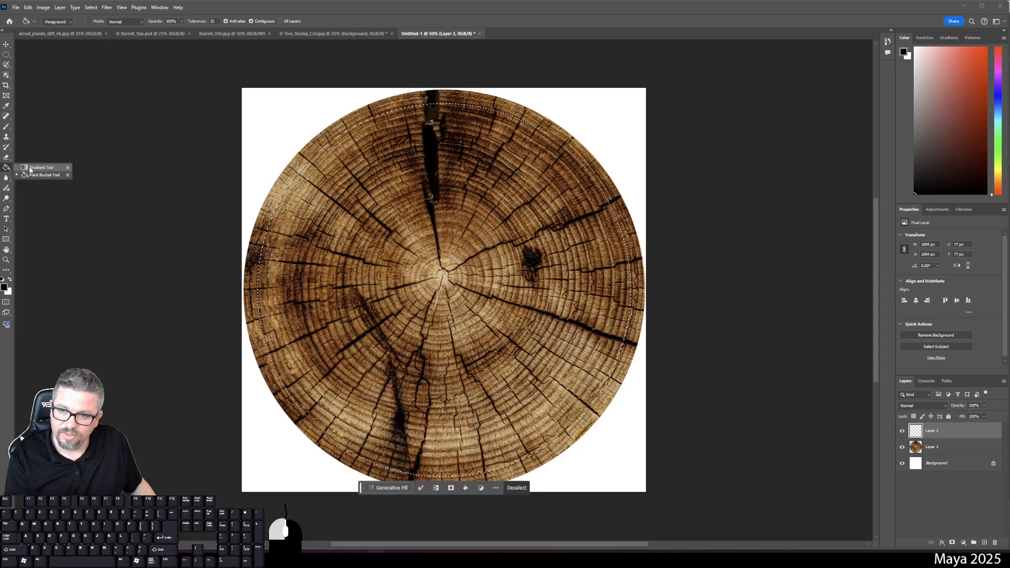
{"action": "left_click", "coordinate": [44, 175]}
{"action": "left_click", "coordinate": [403, 275]}
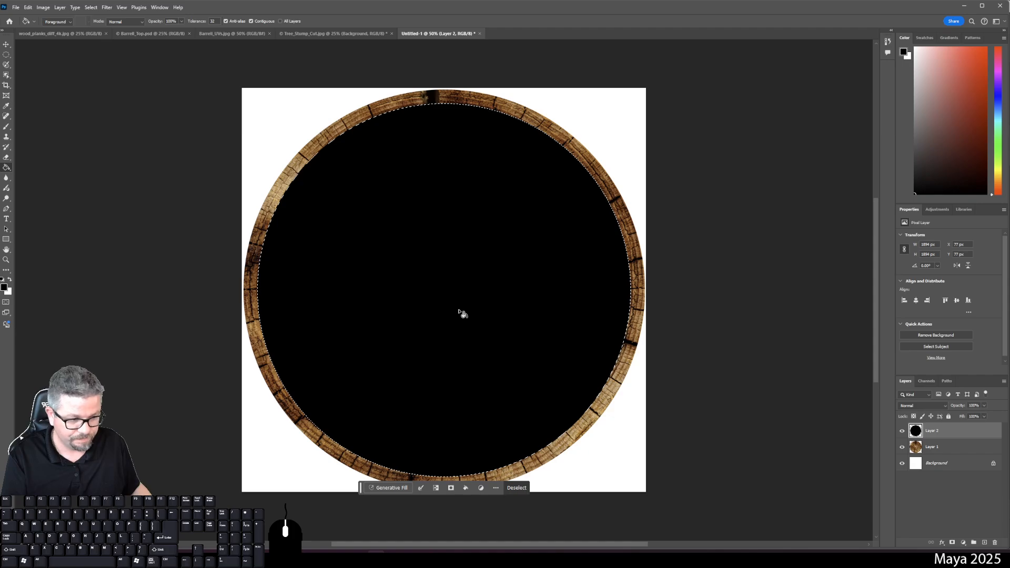
Duplicate Layer 1 and delete the selected circular interior from the copy, leaving only a wood ring.
{"action": "left_click", "coordinate": [924, 448]}
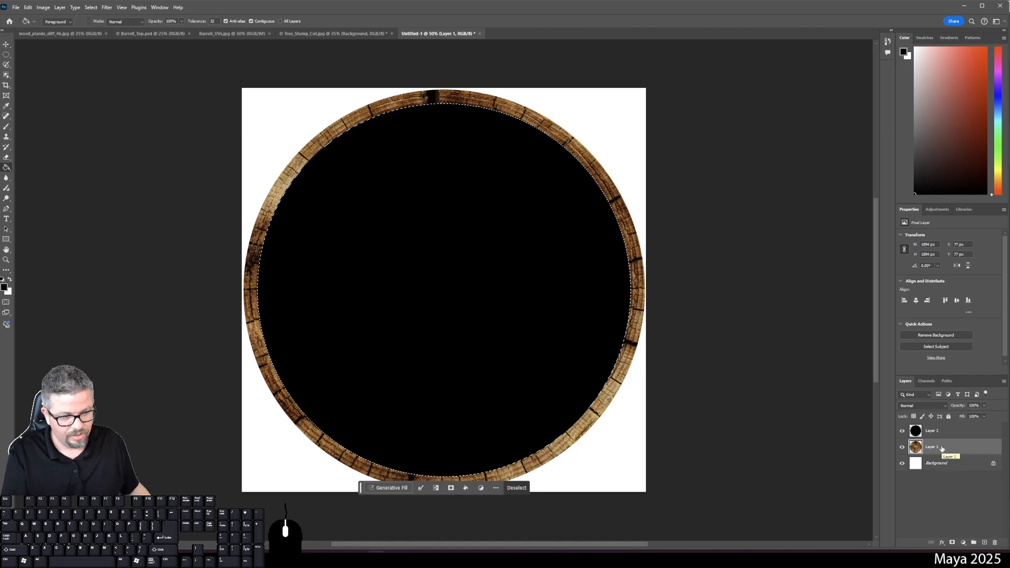
{"action": "left_click_drag", "start_coordinate": [924, 448], "coordinate": [985, 541]}
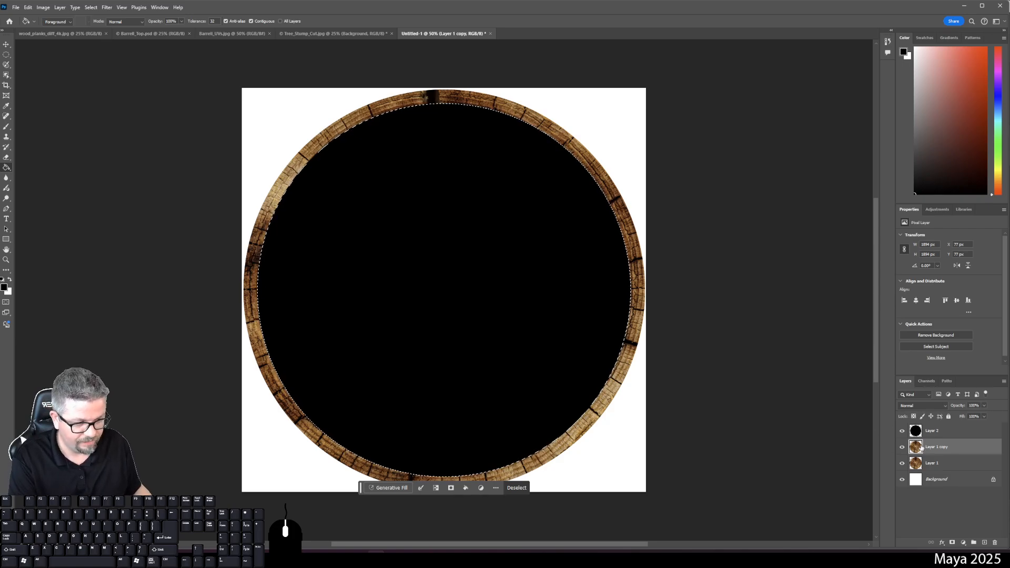
{"action": "key", "text": "Delete"}
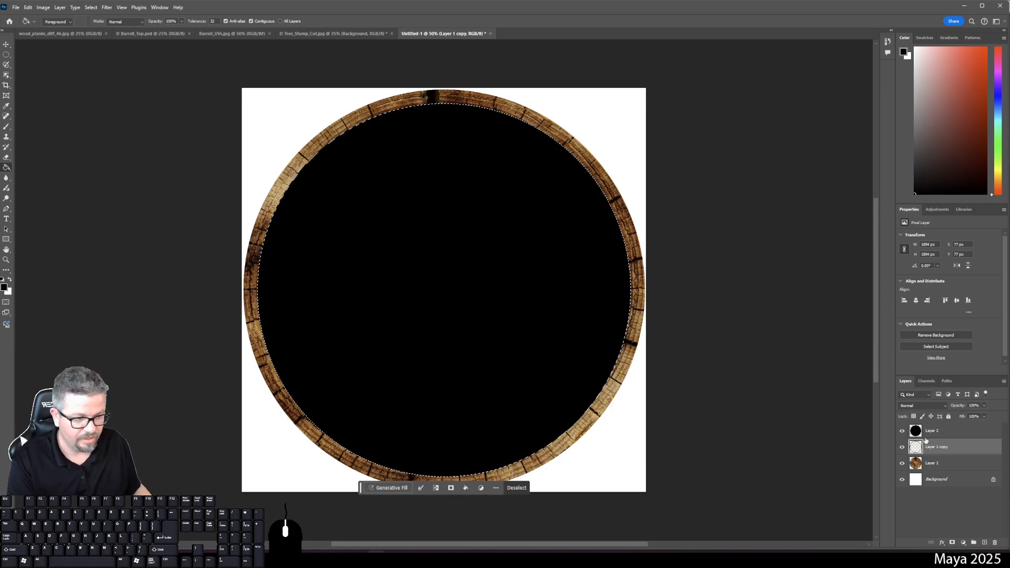
Hide Layer 2 and Layer 1, and rename Layer 1 as Original_Tree_Stump.
{"action": "left_click", "coordinate": [904, 432]}
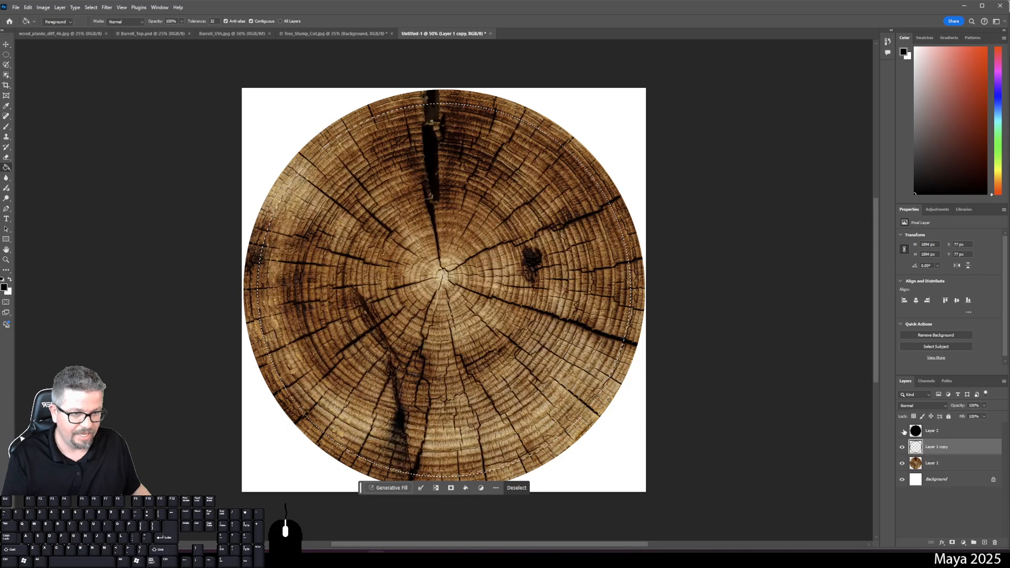
{"action": "left_click", "coordinate": [902, 463]}
{"action": "double_click", "coordinate": [932, 463]}
{"action": "type", "text": "Orig"}
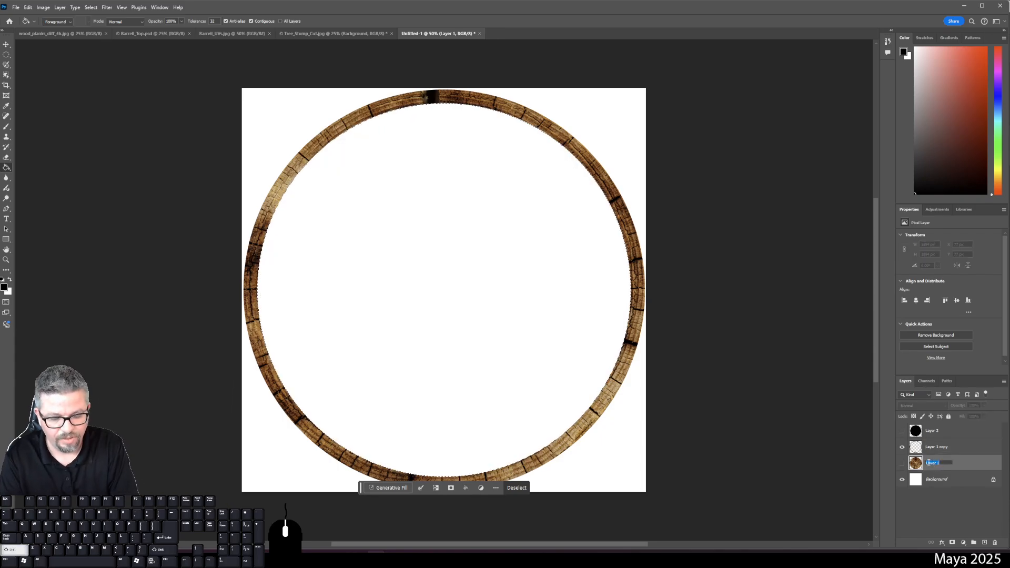
{"action": "type", "text": "inal Tree Stu"}
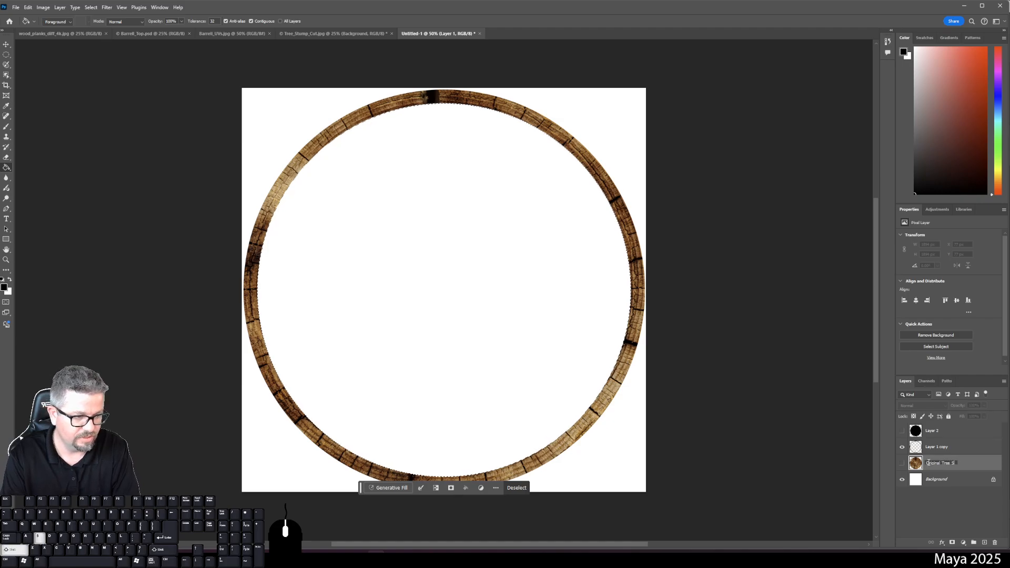
{"action": "type", "text": "mp"}
{"action": "key", "text": "Return"}
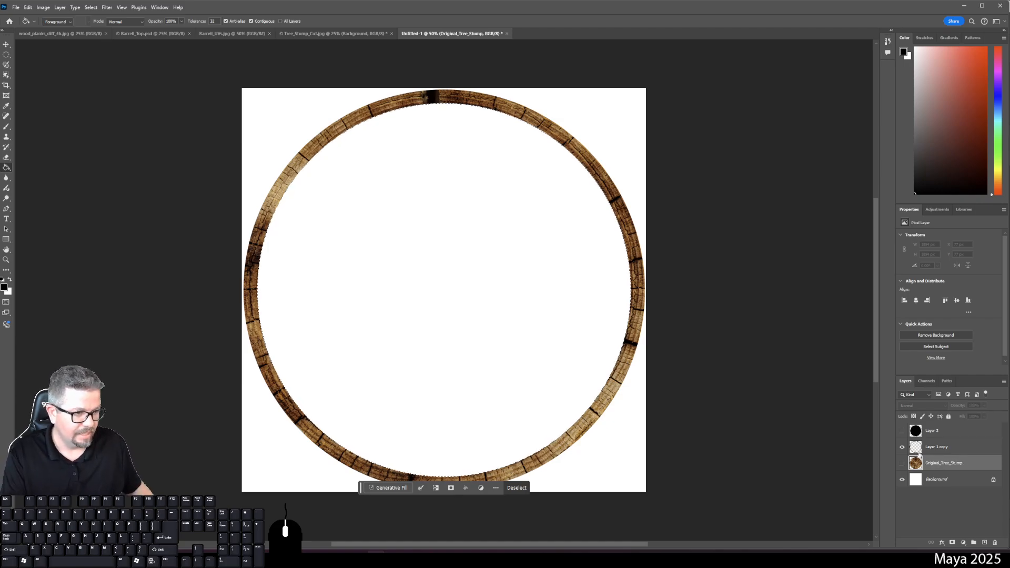
Rename the Layer 1 copy as Barrell_Ring.
{"action": "double_click", "coordinate": [935, 448]}
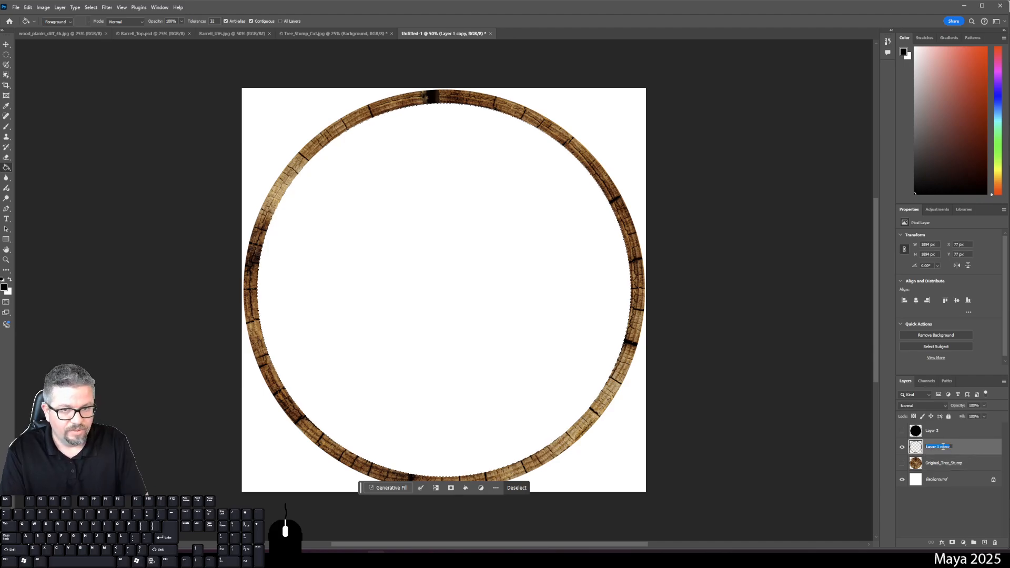
{"action": "type", "text": "Barrell"}
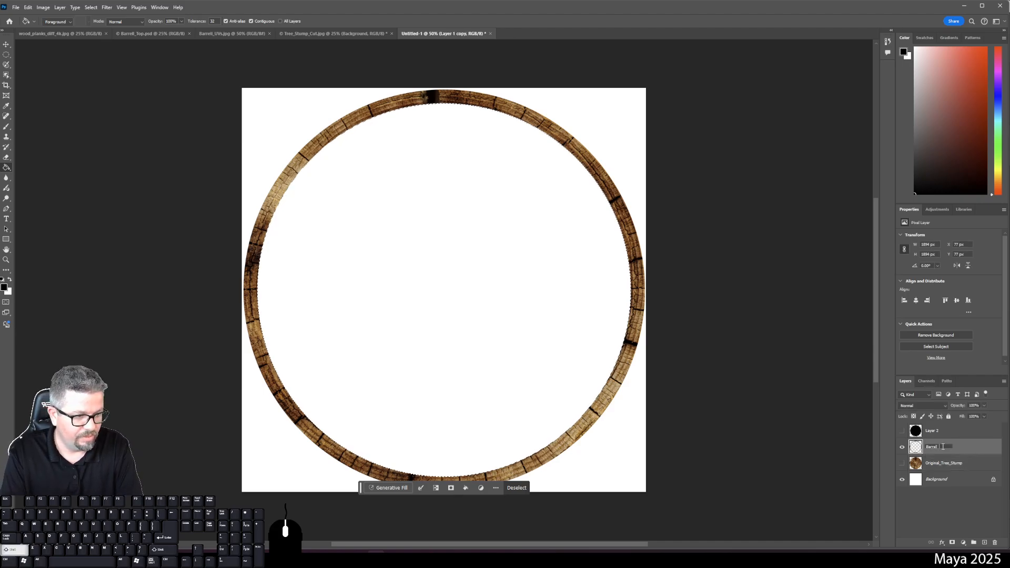
{"action": "type", "text": "_Ring"}
{"action": "key", "text": "Return"}
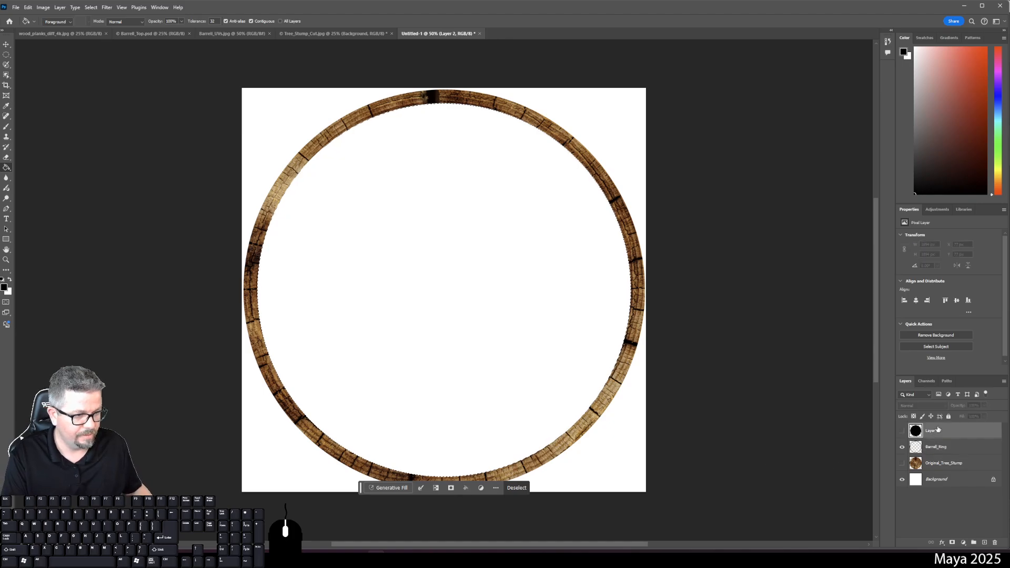
Rename Layer 2, which holds the black circle, as Barrell_Cut_Out_Interior.
{"action": "double_click", "coordinate": [936, 430]}
{"action": "type", "text": "Barrell"}
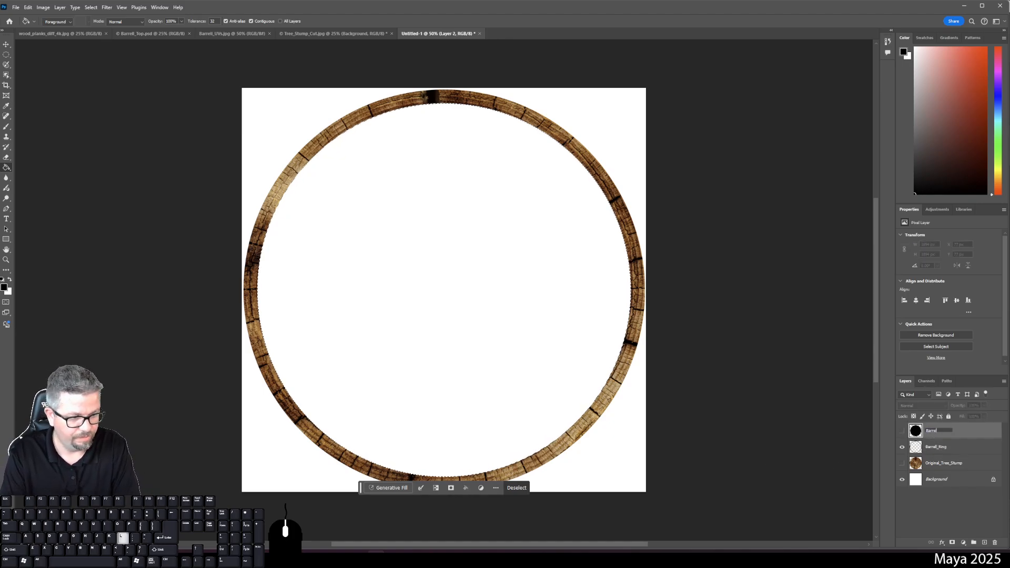
{"action": "type", "text": "_Cut"}
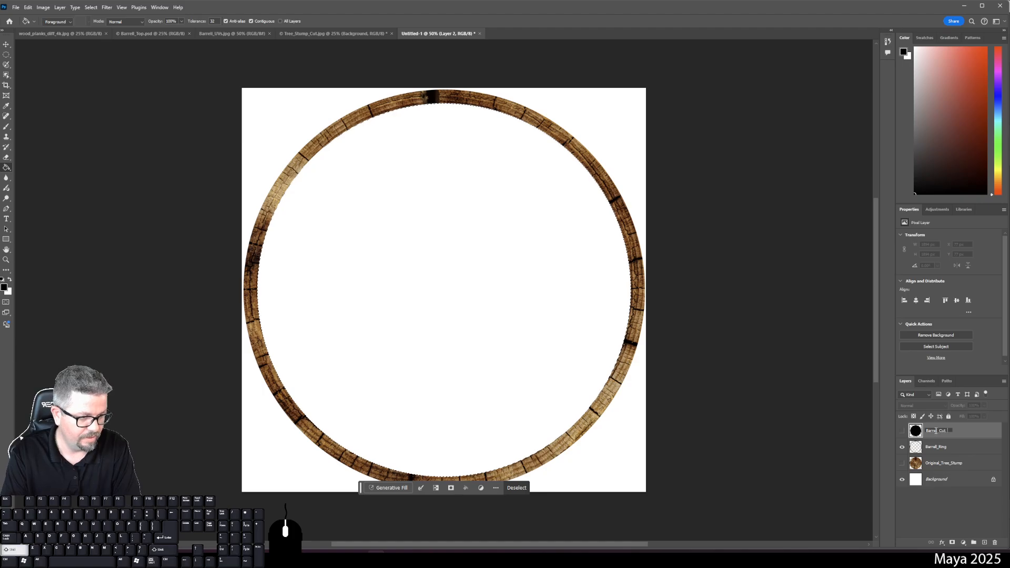
{"action": "type", "text": "_Out"}
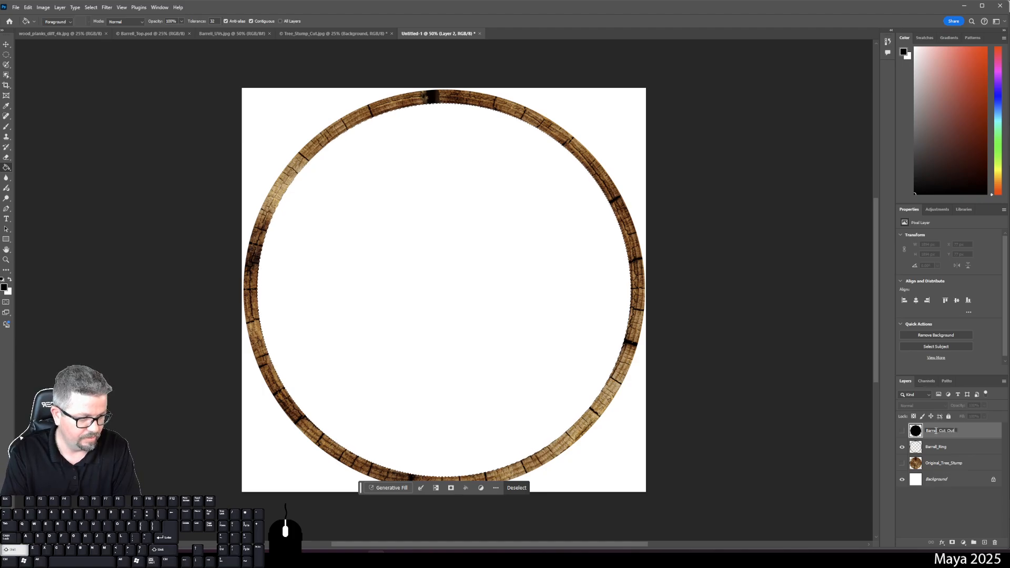
{"action": "type", "text": "_Interior"}
{"action": "key", "text": "Return"}
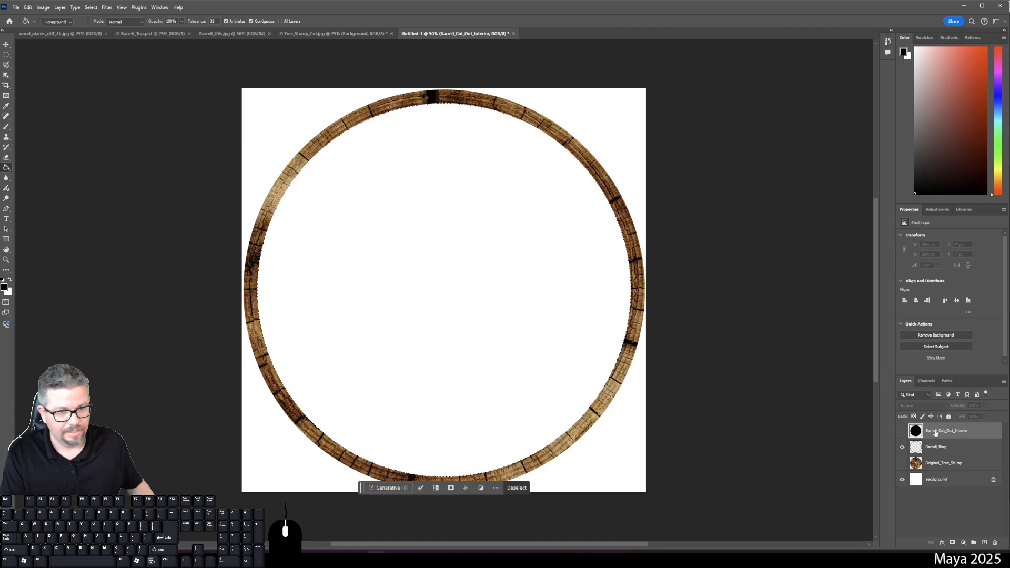
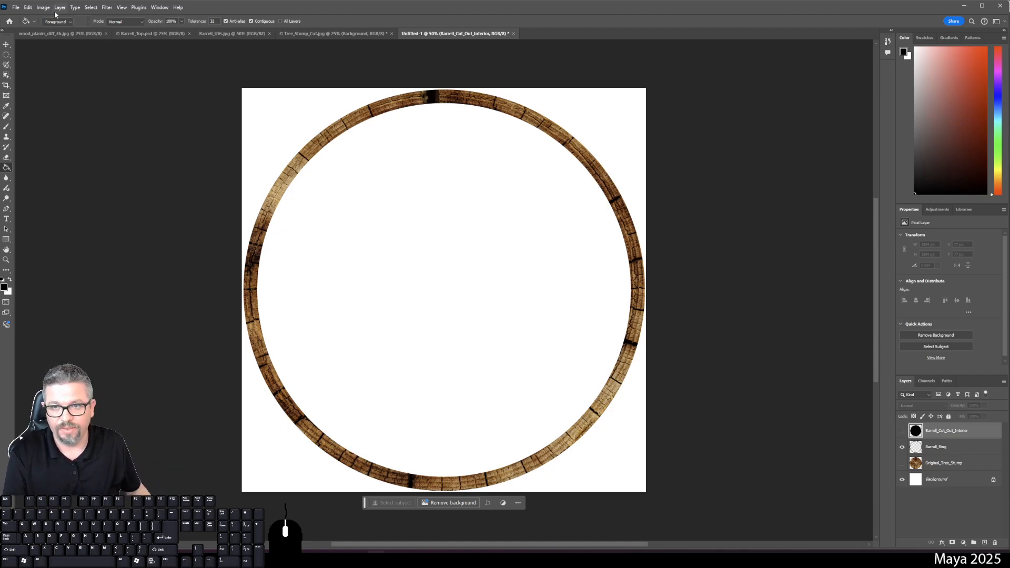
View the wood_planks_diff_4k.jpg document, then switch to the browser and open the Poly Haven link on the Lab 9 assignment page.
{"action": "left_click", "coordinate": [59, 33]}
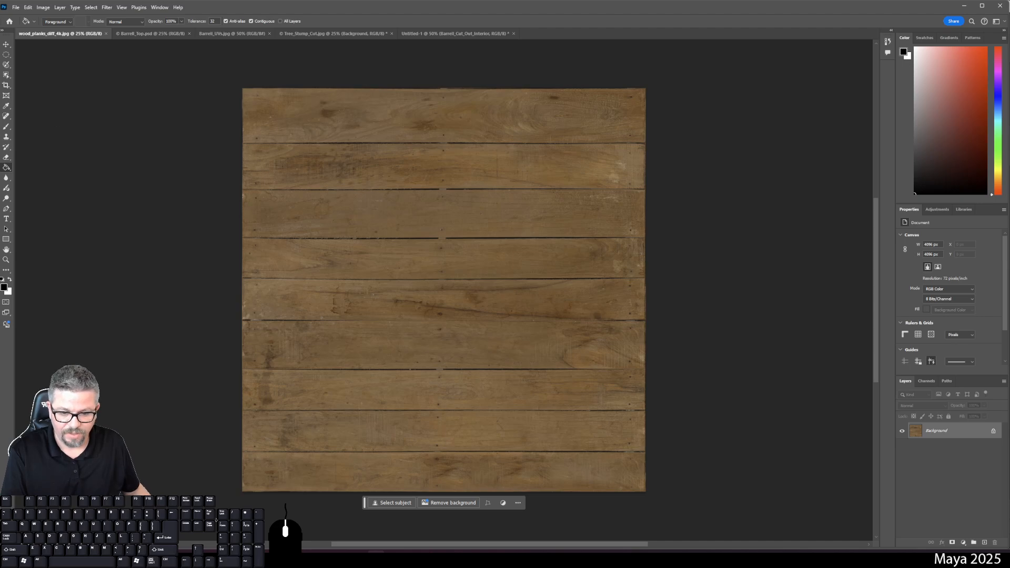
{"action": "mouse_move", "coordinate": [223, 559]}
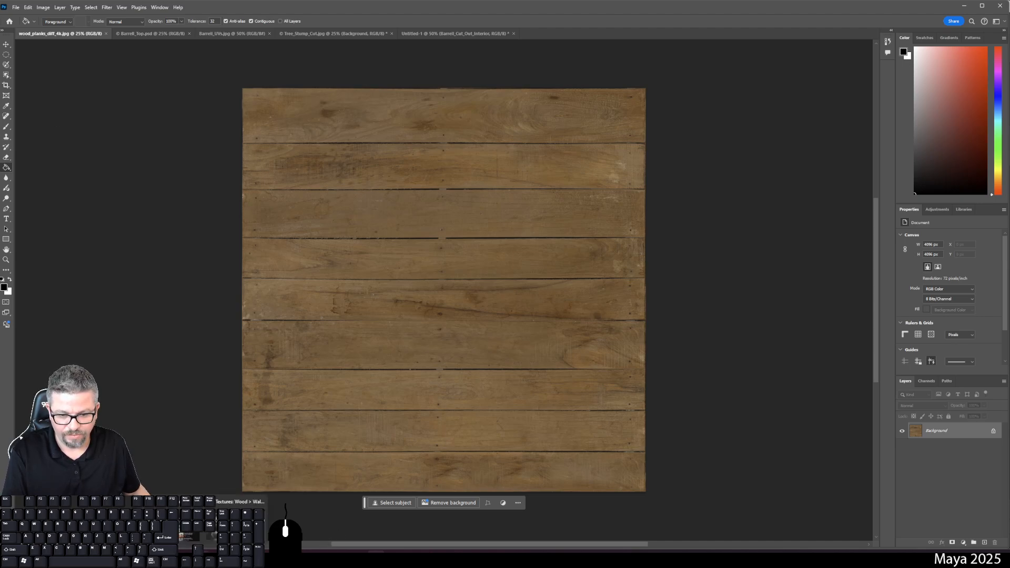
{"action": "left_click", "coordinate": [239, 521]}
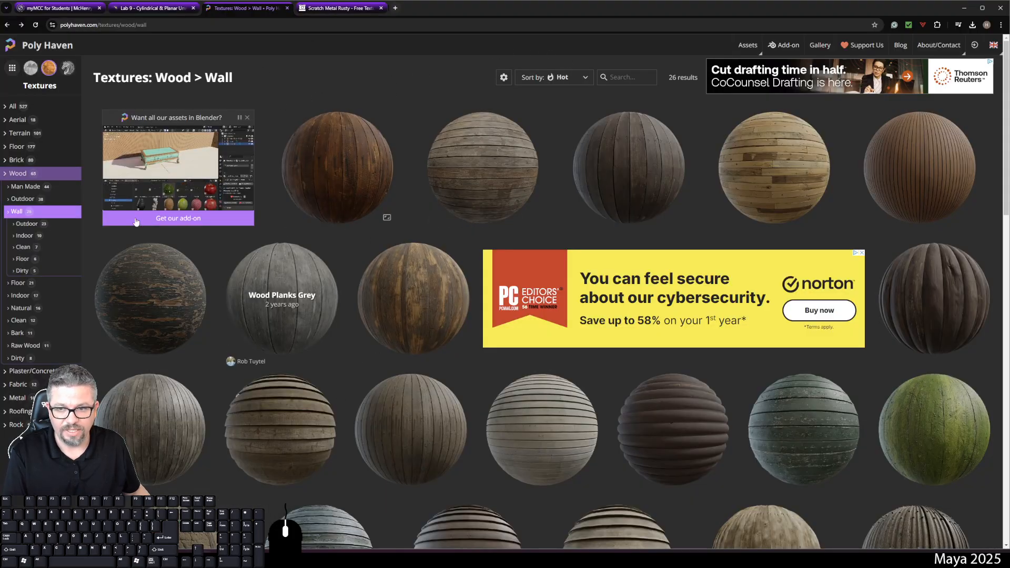
{"action": "left_click", "coordinate": [152, 8]}
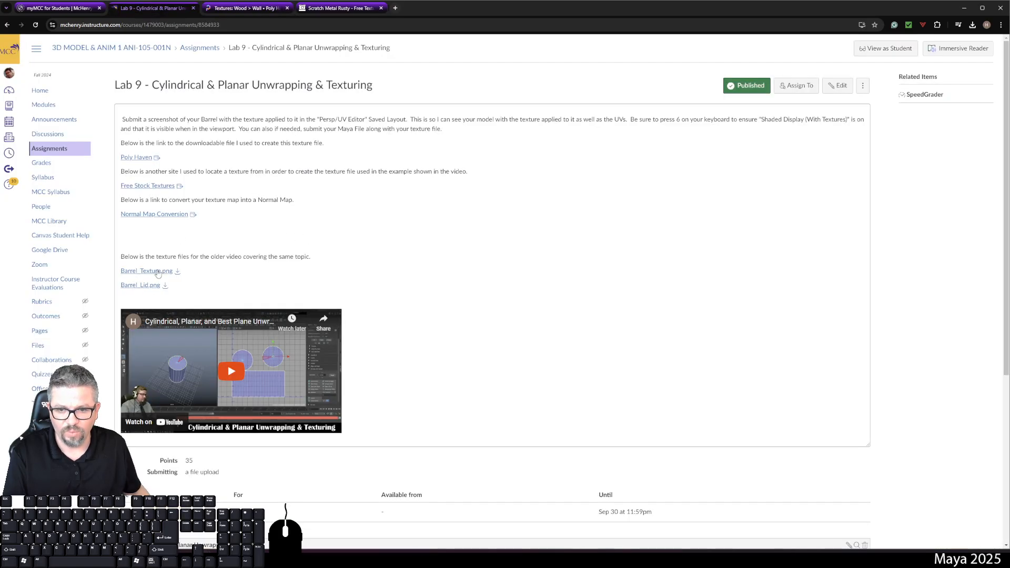
{"action": "left_click", "coordinate": [146, 158]}
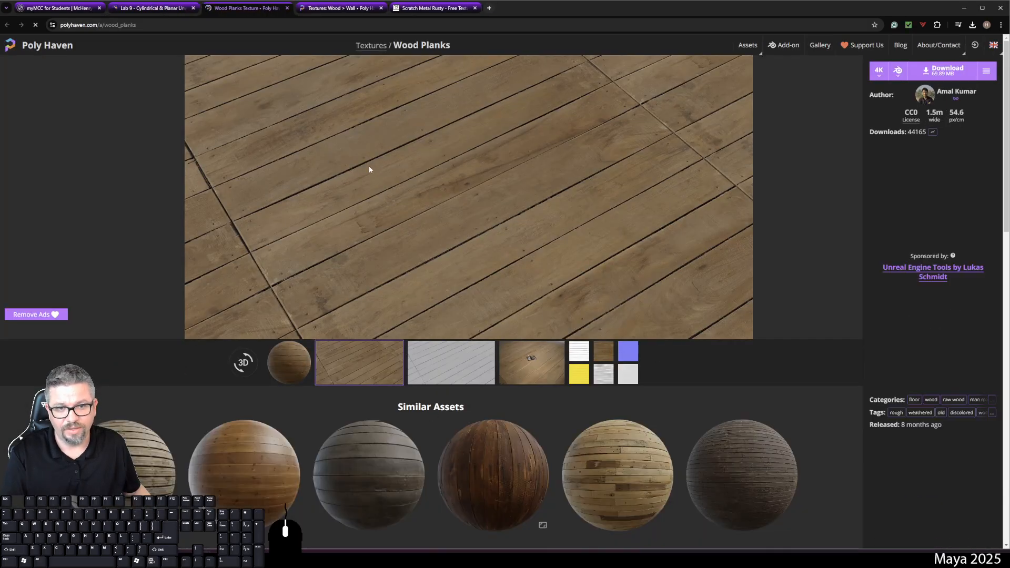
Browse Poly Haven's wood textures from Wood Cabinet Worn Long through the similar assets to compare plank textures, ending on Wood Planks.
{"action": "left_click", "coordinate": [375, 8]}
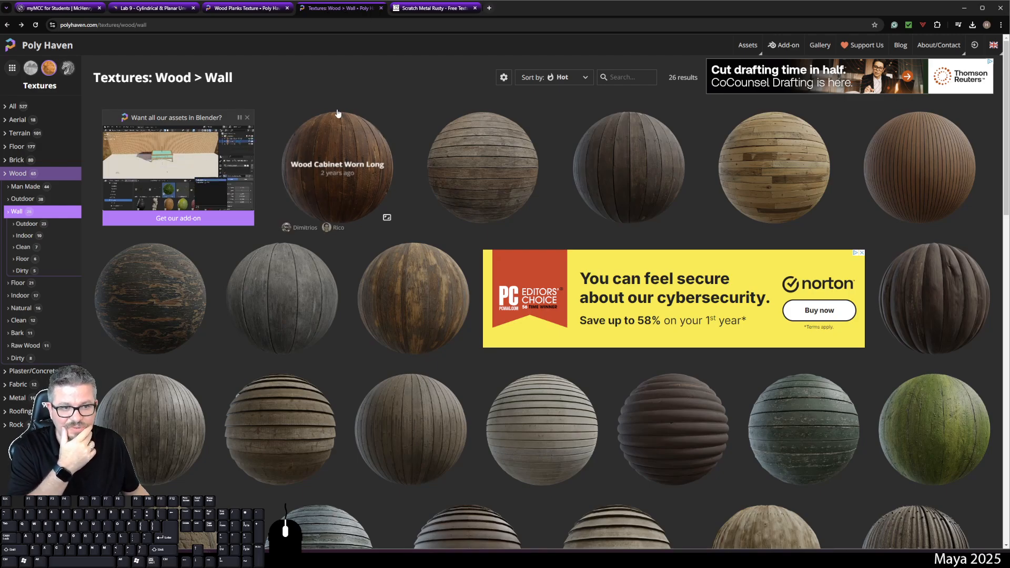
{"action": "left_click", "coordinate": [384, 183]}
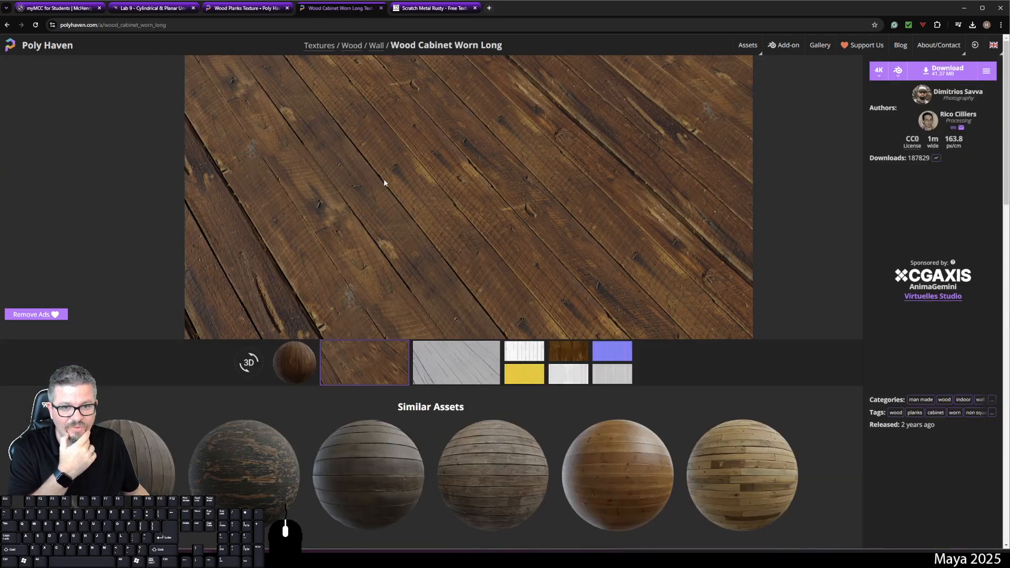
{"action": "left_click", "coordinate": [384, 474]}
{"action": "left_click", "coordinate": [642, 462]}
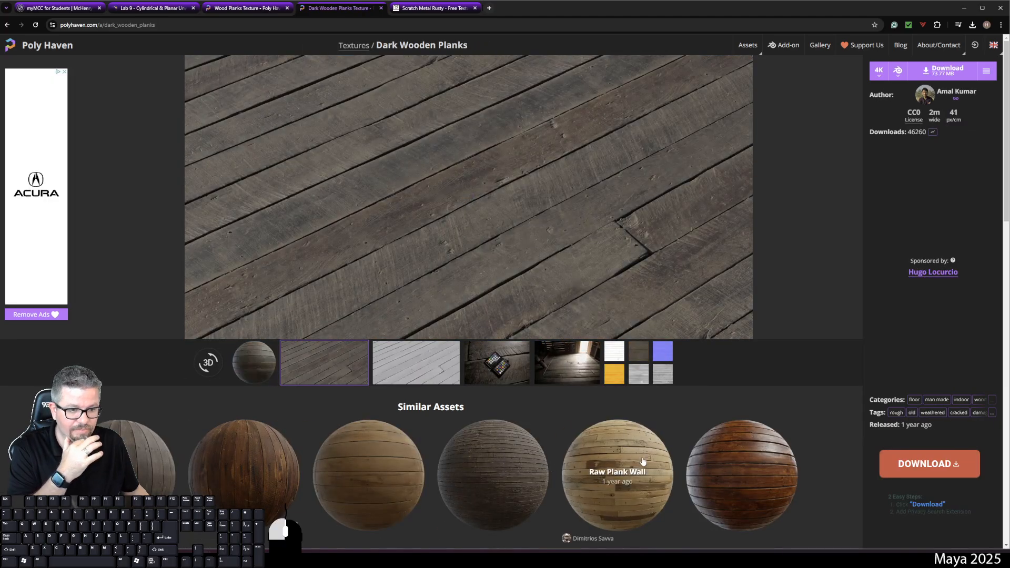
{"action": "left_click", "coordinate": [713, 458]}
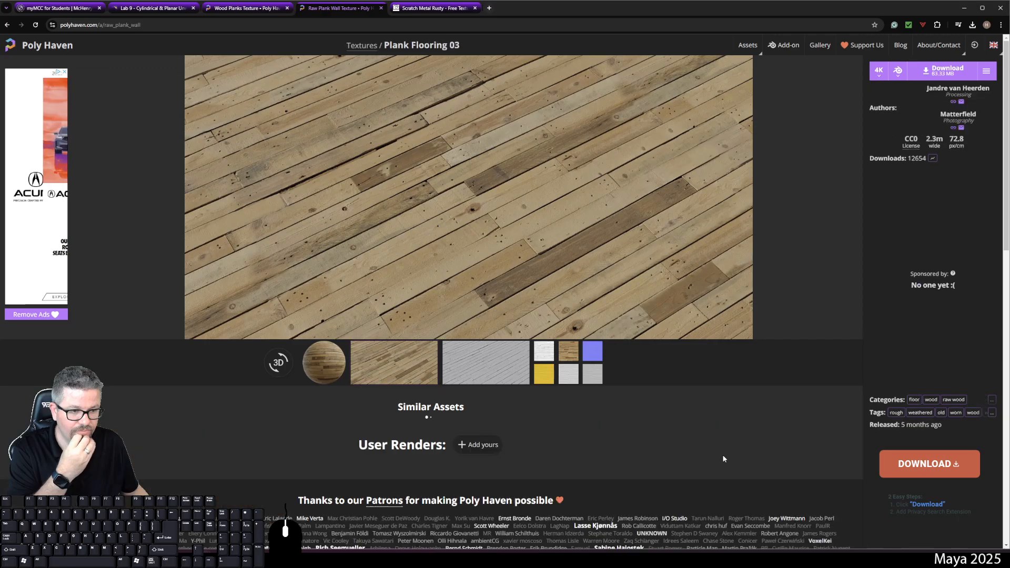
{"action": "left_click", "coordinate": [237, 466]}
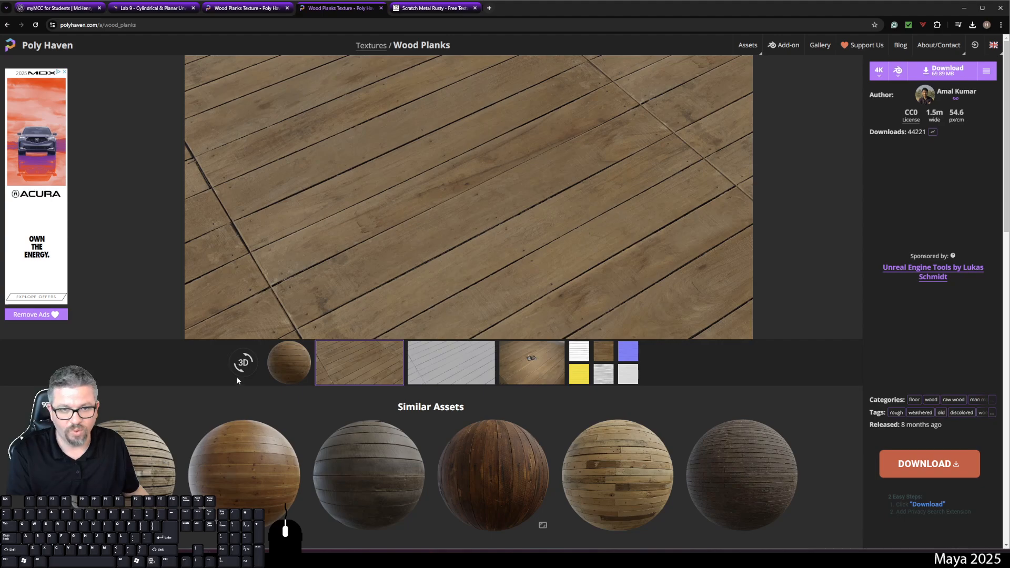
{"action": "mouse_move", "coordinate": [428, 559]}
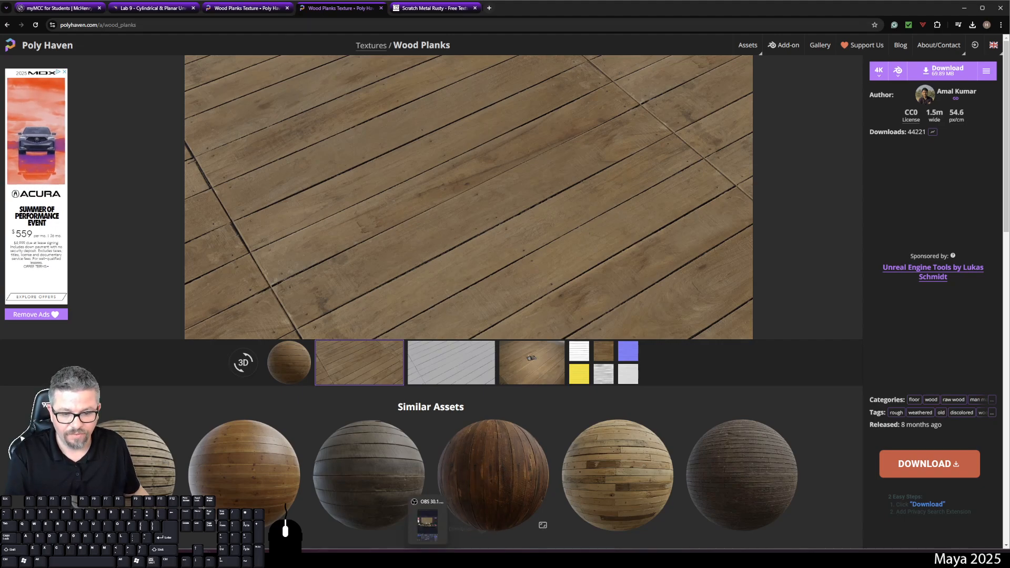
{"action": "mouse_move", "coordinate": [393, 559]}
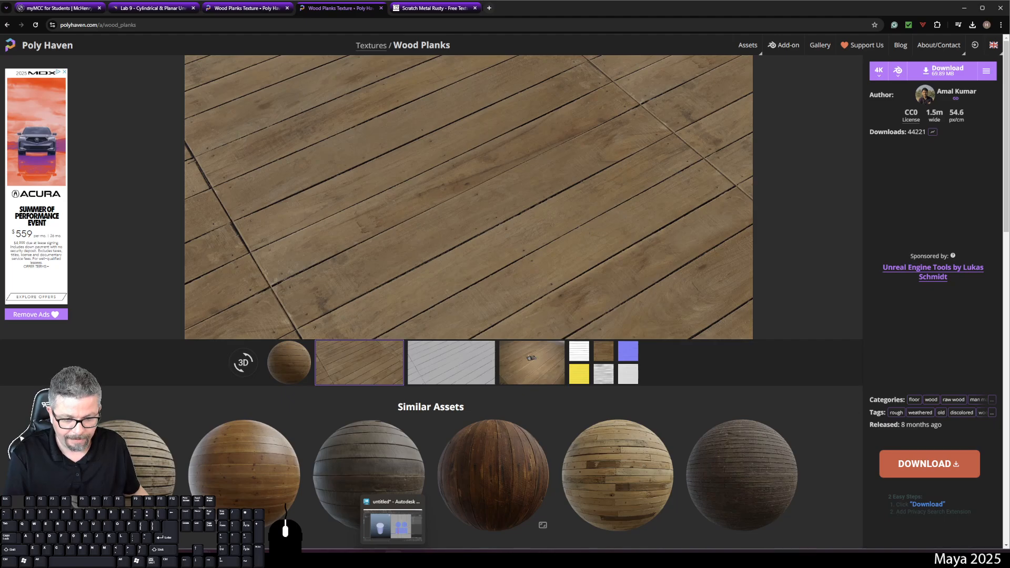
Switch back to Photoshop, select the whole wood planks image, and close the wood_planks_diff_4k.jpg document.
{"action": "left_click", "coordinate": [375, 530]}
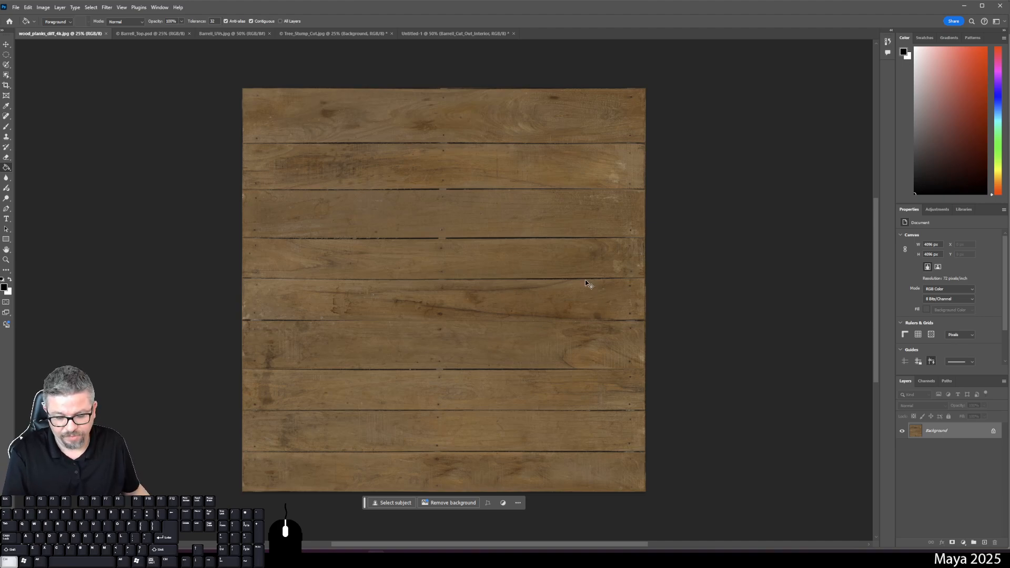
{"action": "key", "text": "ctrl+a"}
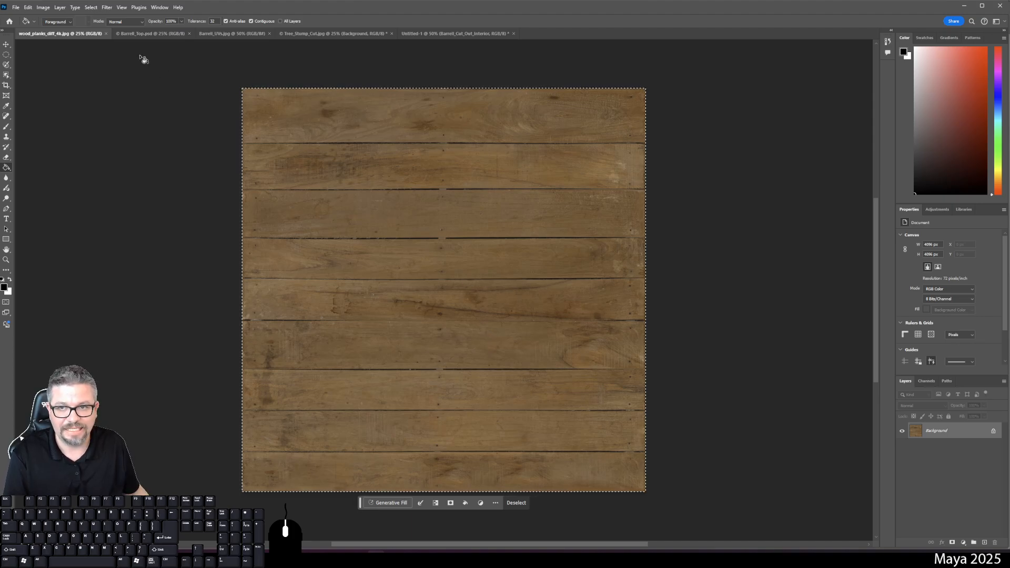
{"action": "left_click", "coordinate": [106, 34]}
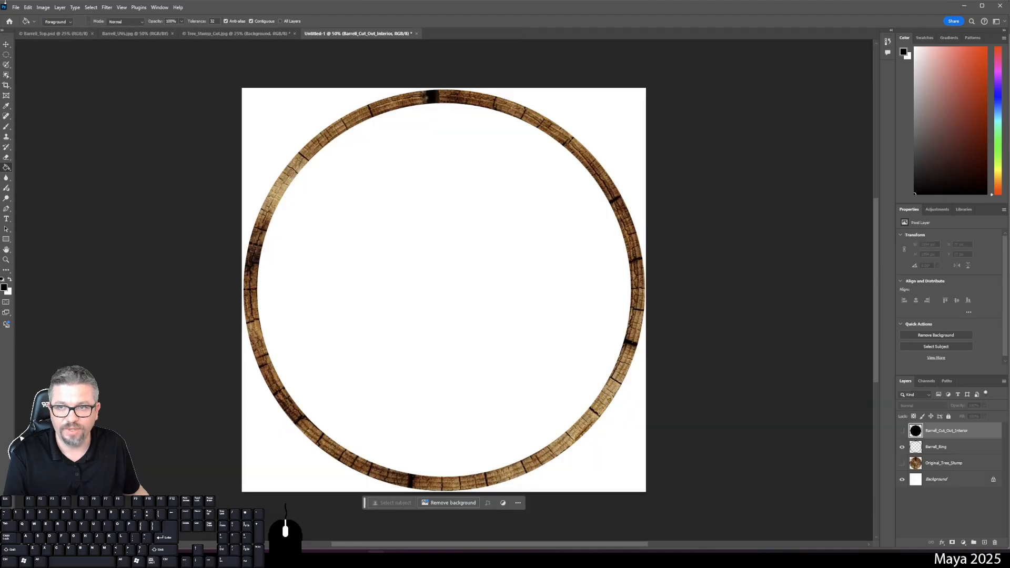
Open wood_planks_diff_4k from the textures folder inside wood_planks_4k.blend, ignoring its damaged Photoshop data, and select the entire image.
{"action": "left_click", "coordinate": [16, 7]}
{"action": "left_click", "coordinate": [27, 24]}
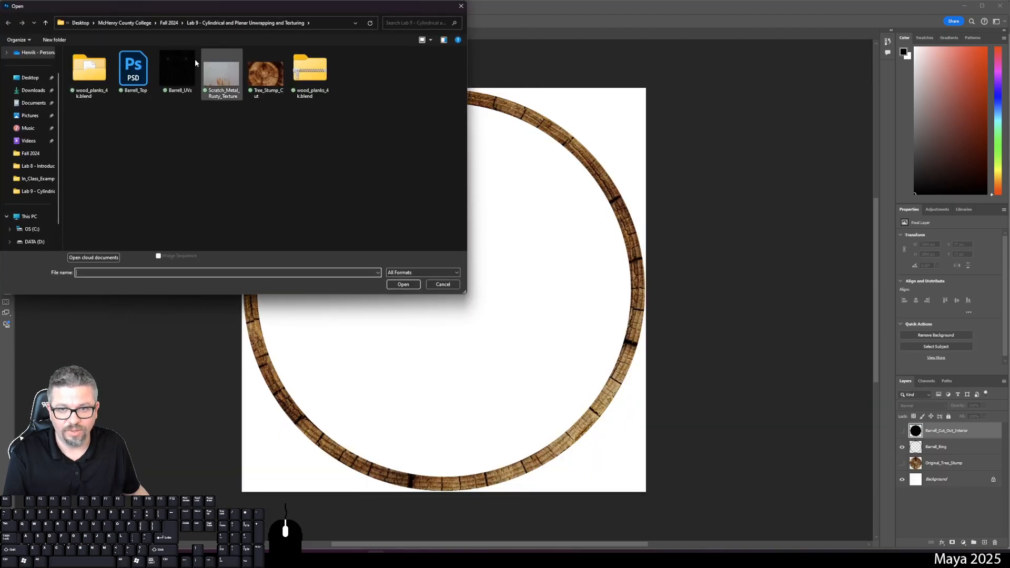
{"action": "double_click", "coordinate": [81, 71]}
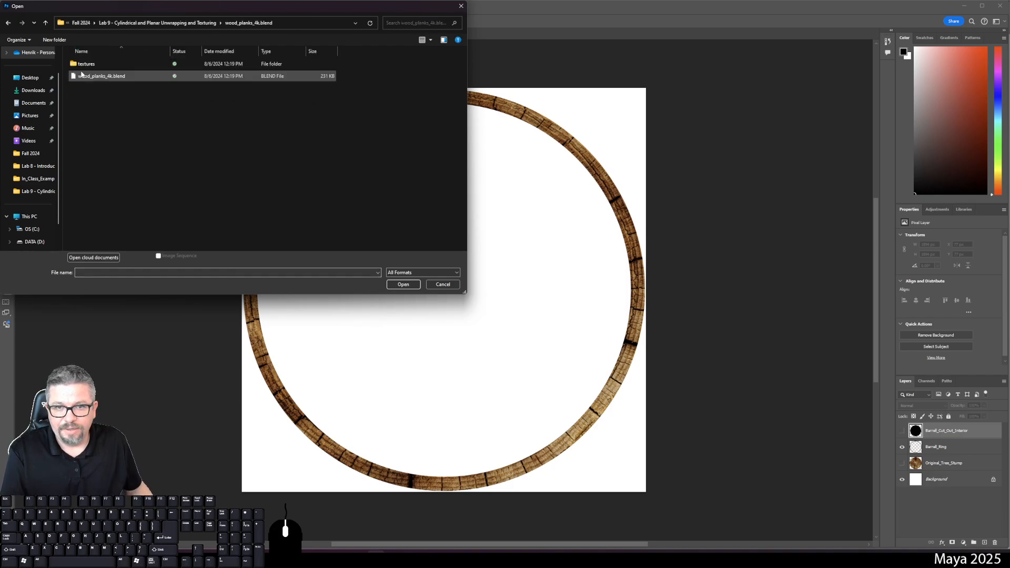
{"action": "double_click", "coordinate": [85, 64]}
{"action": "left_click", "coordinate": [89, 68]}
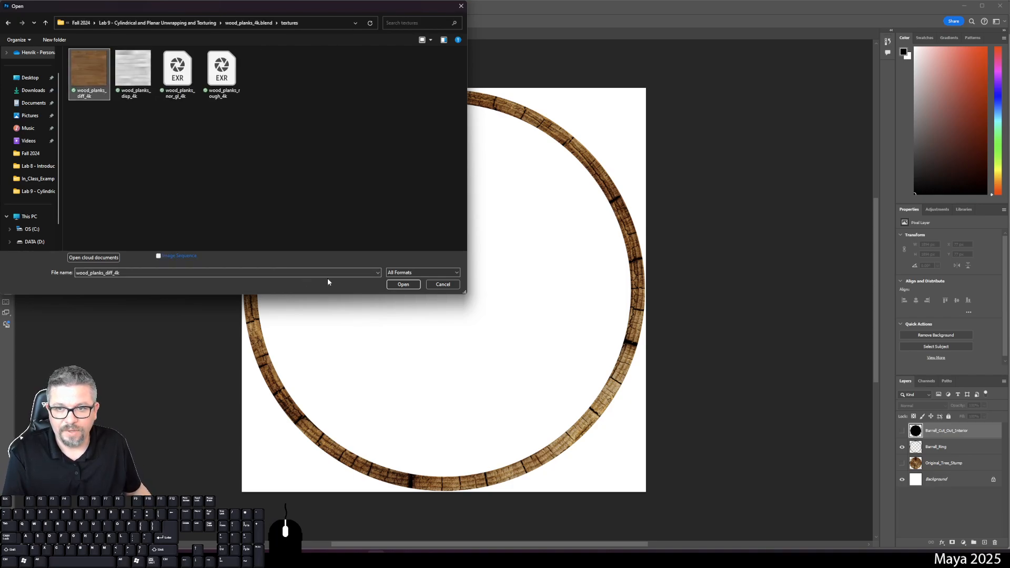
{"action": "left_click", "coordinate": [403, 284]}
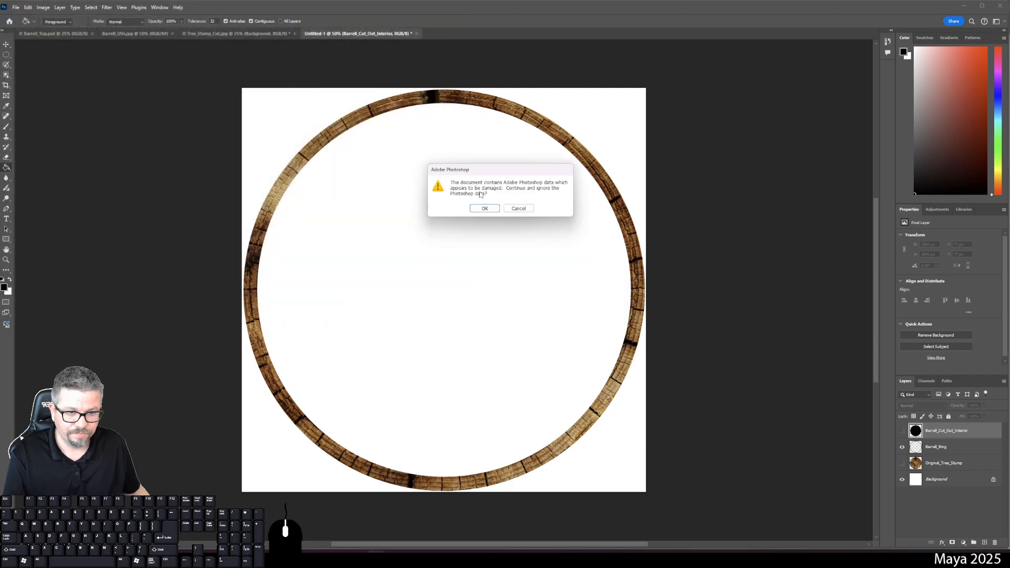
{"action": "left_click", "coordinate": [485, 210]}
{"action": "key", "text": "ctrl+a"}
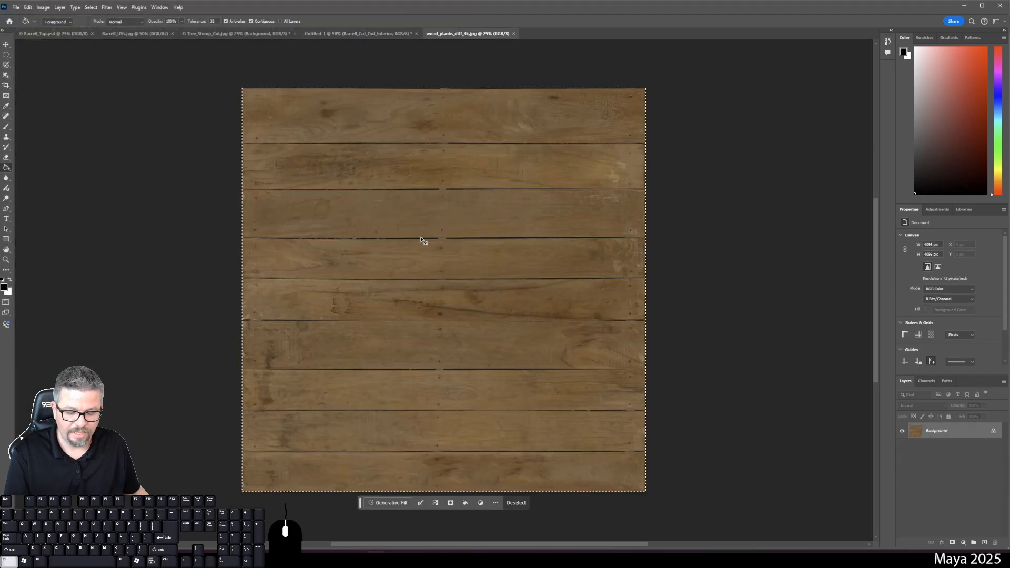
Paste the copied wood planks into the Untitled-1 barrel document and scale them to about 50.22% to fit the canvas.
{"action": "left_click", "coordinate": [352, 33]}
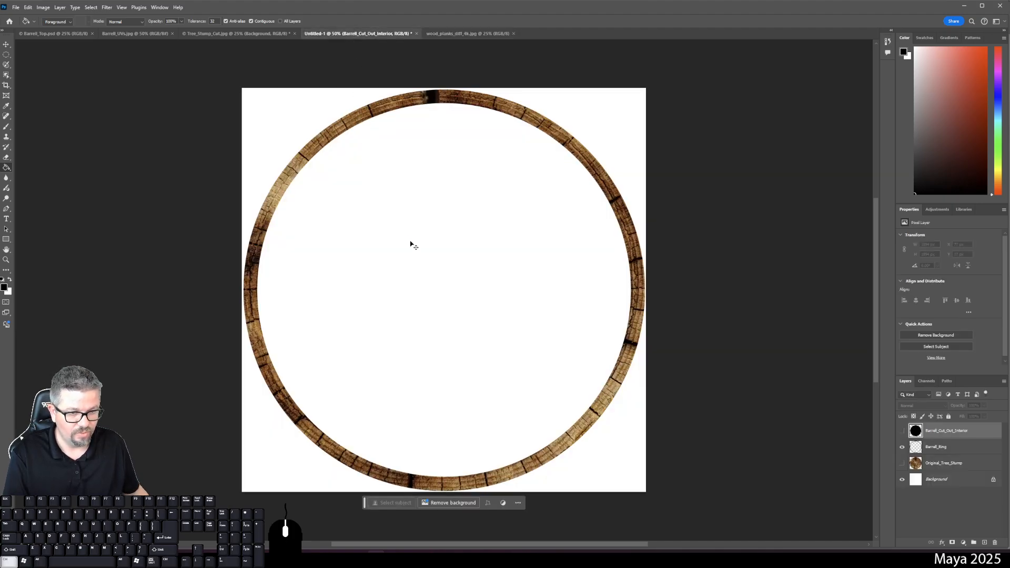
{"action": "key", "text": "ctrl+v"}
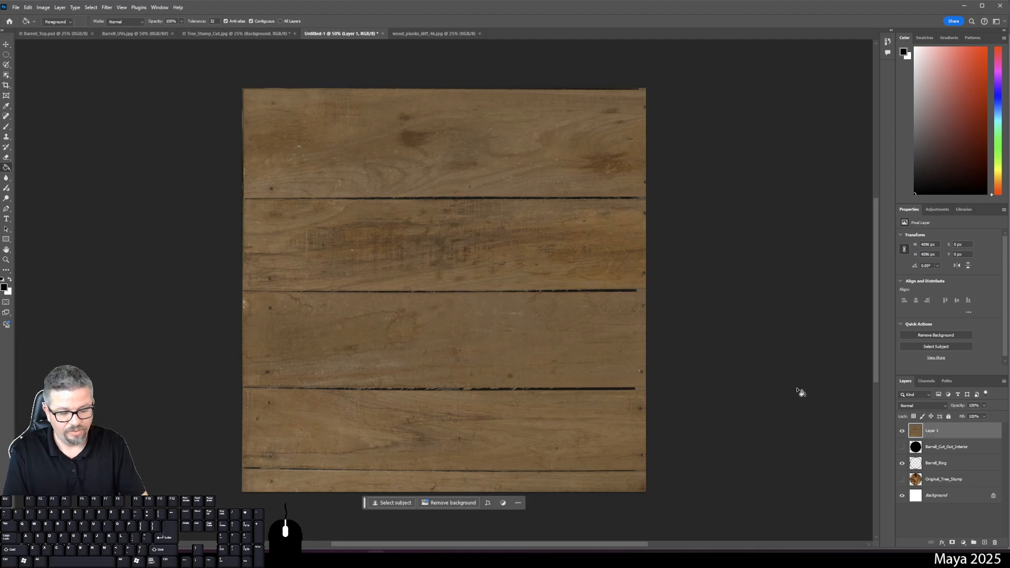
{"action": "key", "text": "ctrl+0"}
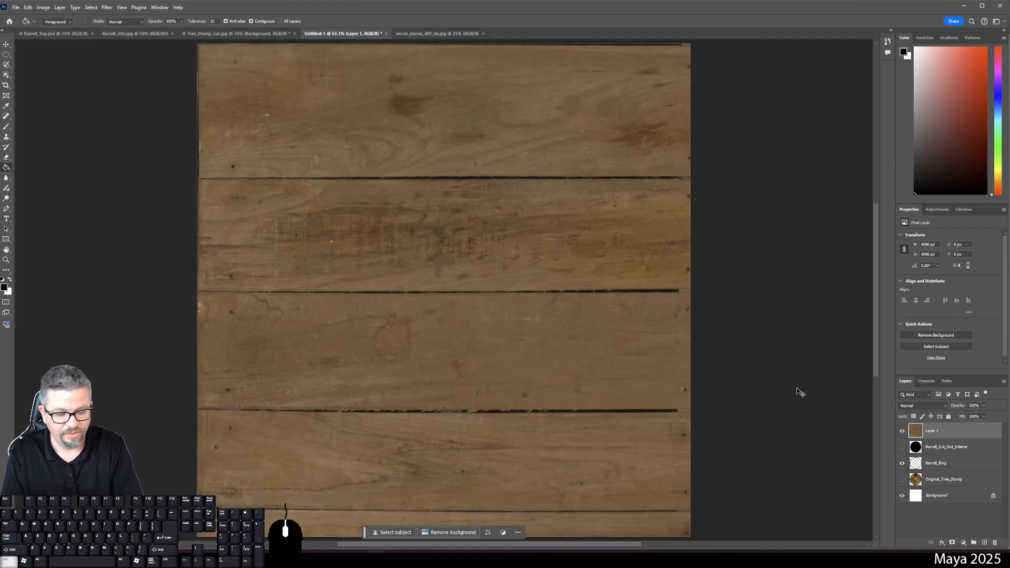
{"action": "key", "text": "ctrl+minus"}
{"action": "key", "text": "ctrl+minus"}
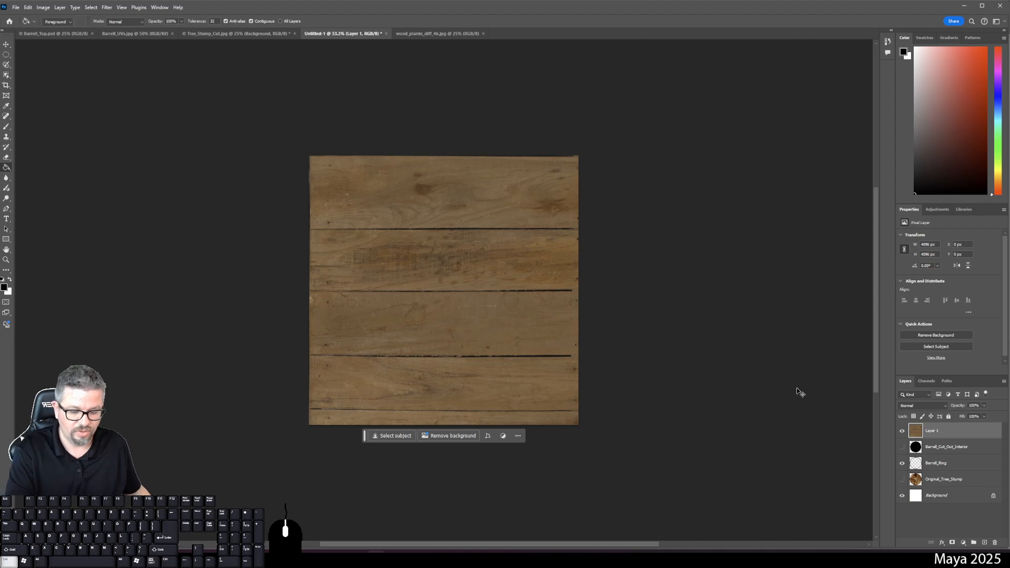
{"action": "key", "text": "ctrl+t"}
{"action": "key", "text": "ctrl+minus"}
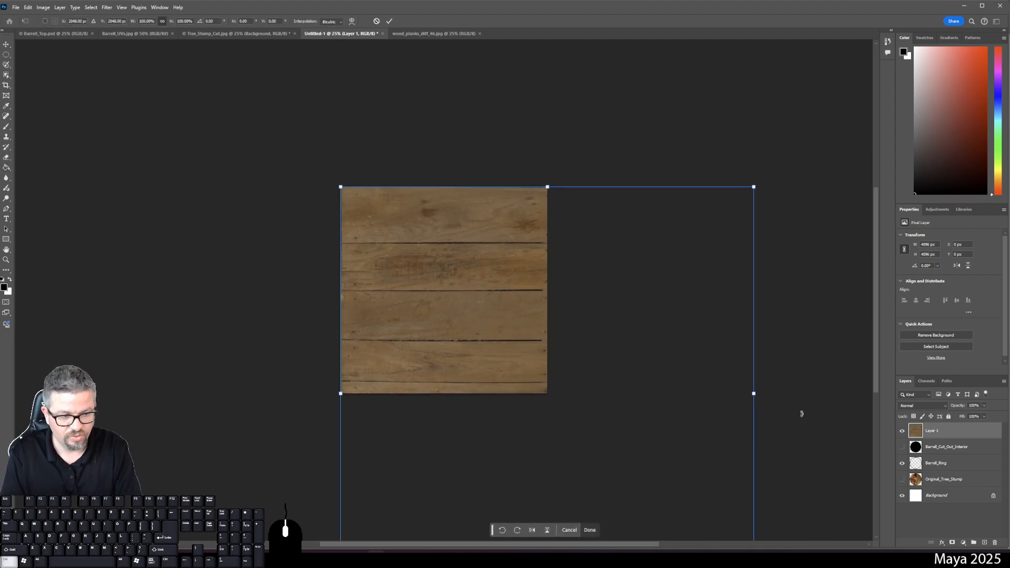
{"action": "key", "text": "ctrl+minus"}
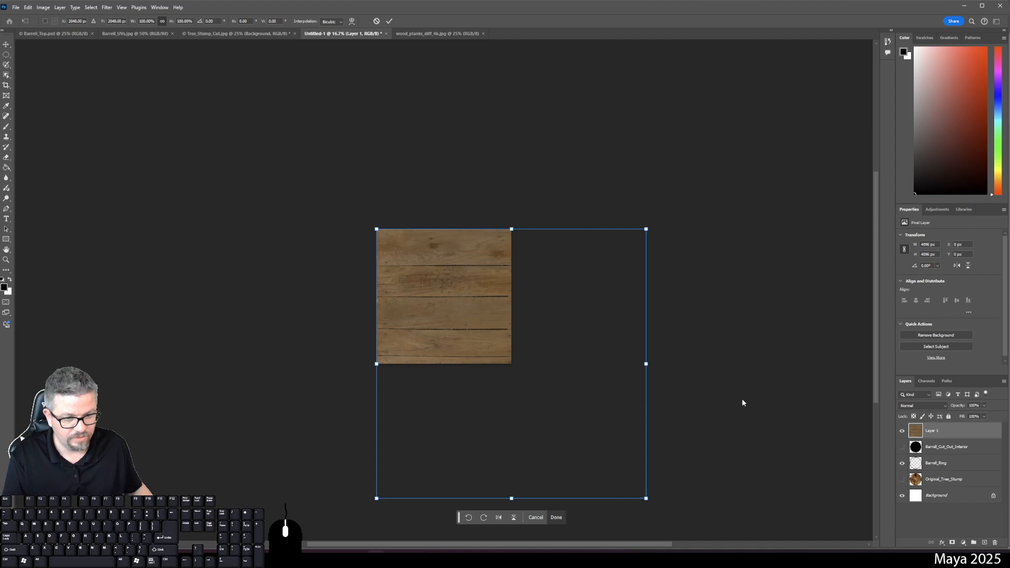
{"action": "left_click_drag", "start_coordinate": [647, 502], "coordinate": [509, 373]}
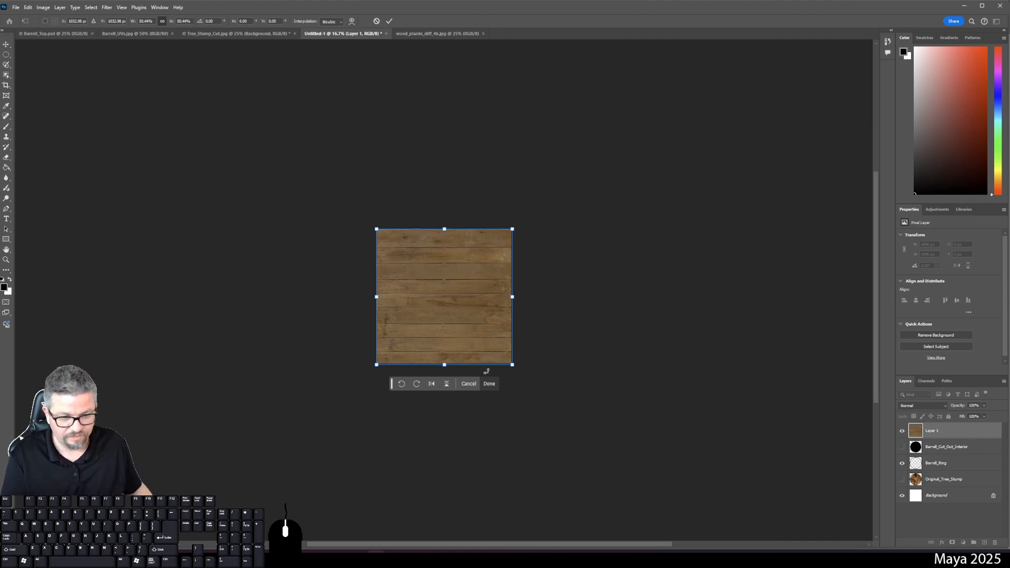
{"action": "mouse_move", "coordinate": [507, 367]}
{"action": "left_mouse_down"}
{"action": "mouse_move", "coordinate": [523, 374]}
{"action": "mouse_move", "coordinate": [505, 368]}
{"action": "left_mouse_up"}
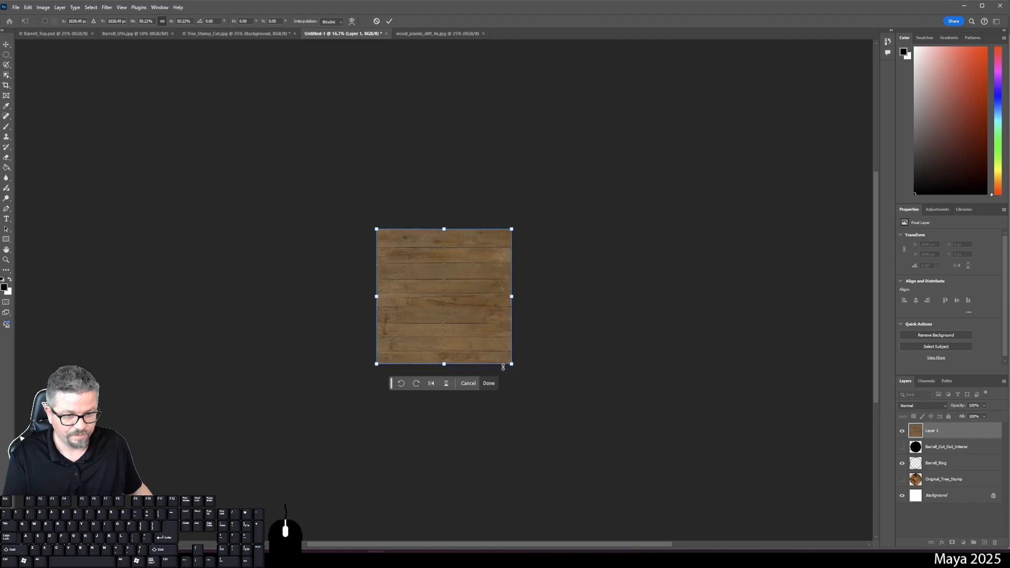
{"action": "key", "text": "Return"}
{"action": "key", "text": "g"}
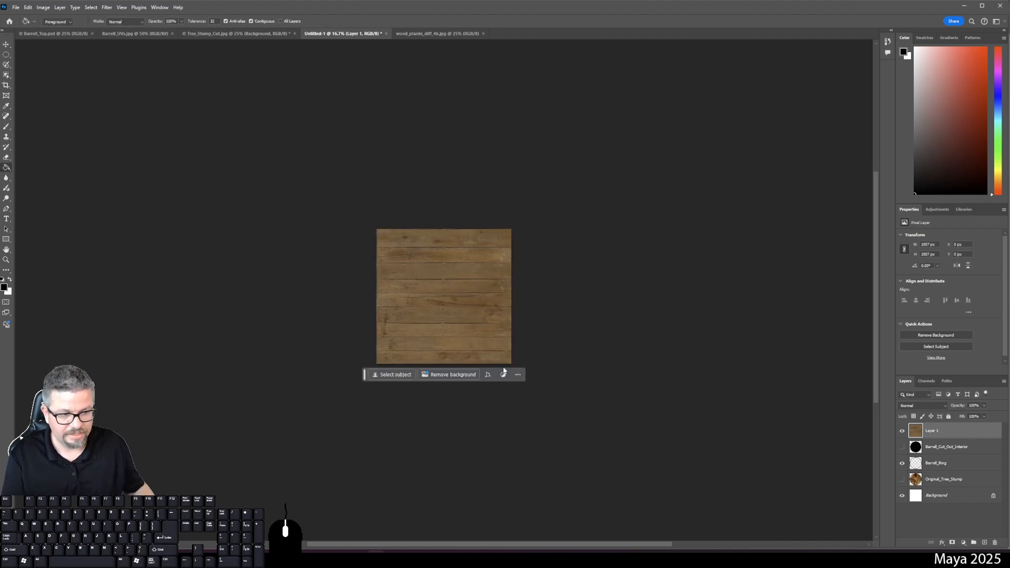
Rename the pasted layer Wooden_Planks and place it directly below the Barrell_Ring layer.
{"action": "double_click", "coordinate": [942, 433]}
{"action": "type", "text": "Wood"}
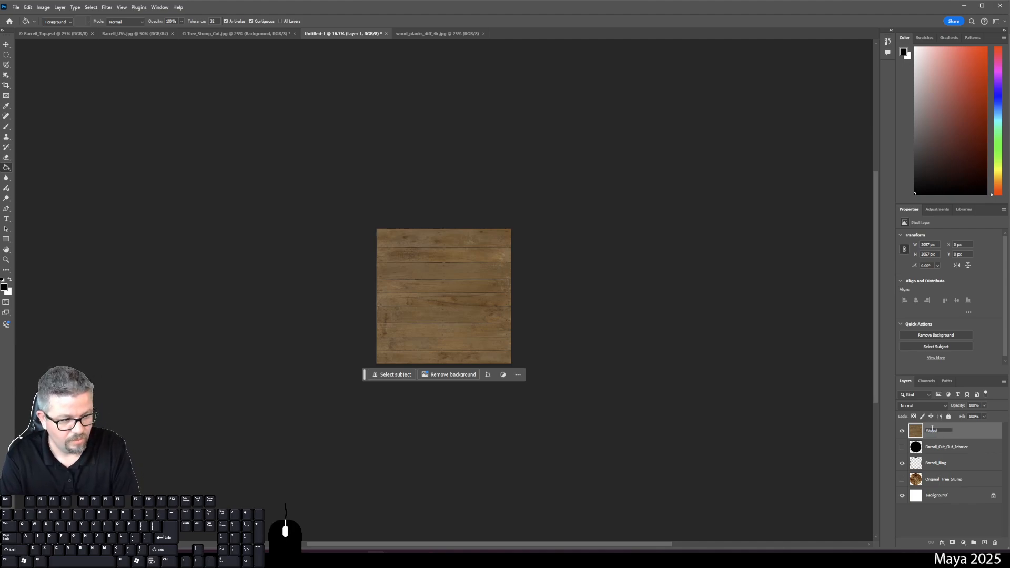
{"action": "type", "text": "en_Planks"}
{"action": "key", "text": "Return"}
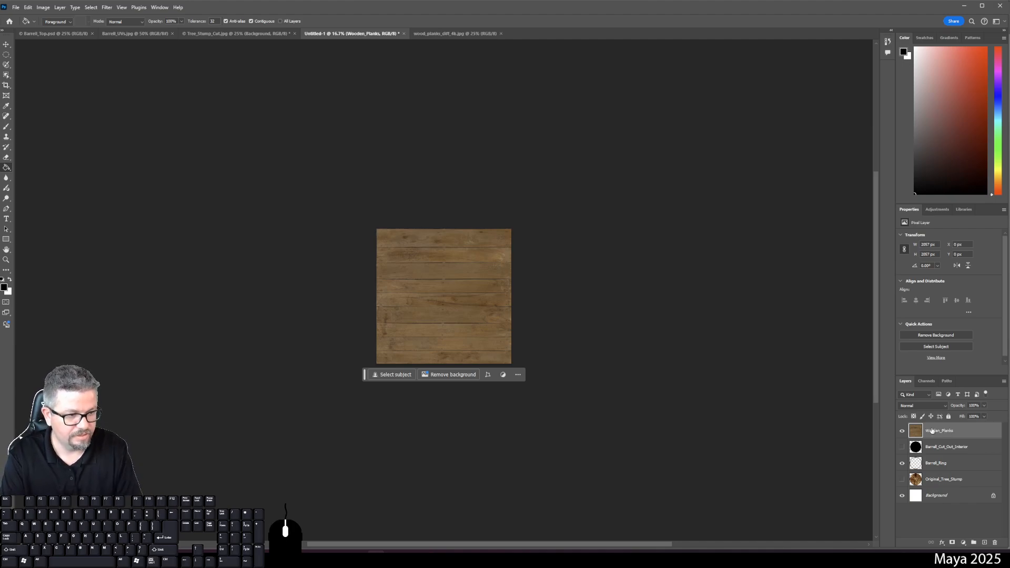
{"action": "left_click_drag", "start_coordinate": [933, 430], "coordinate": [946, 465]}
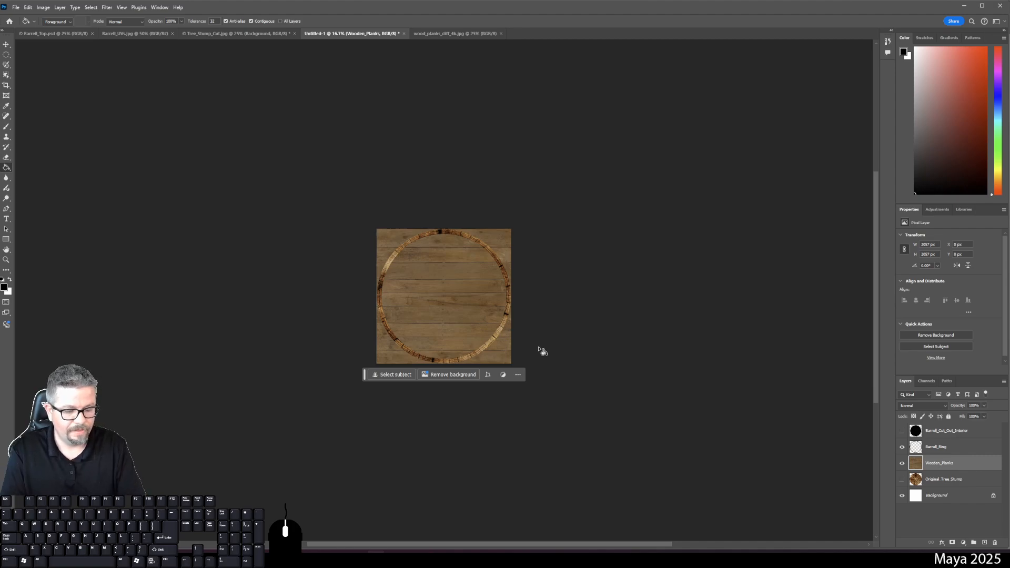
Rename the planks layer Wooden_Planks_Original and duplicate it.
{"action": "key", "text": "ctrl+plus"}
{"action": "key", "text": "ctrl+plus"}
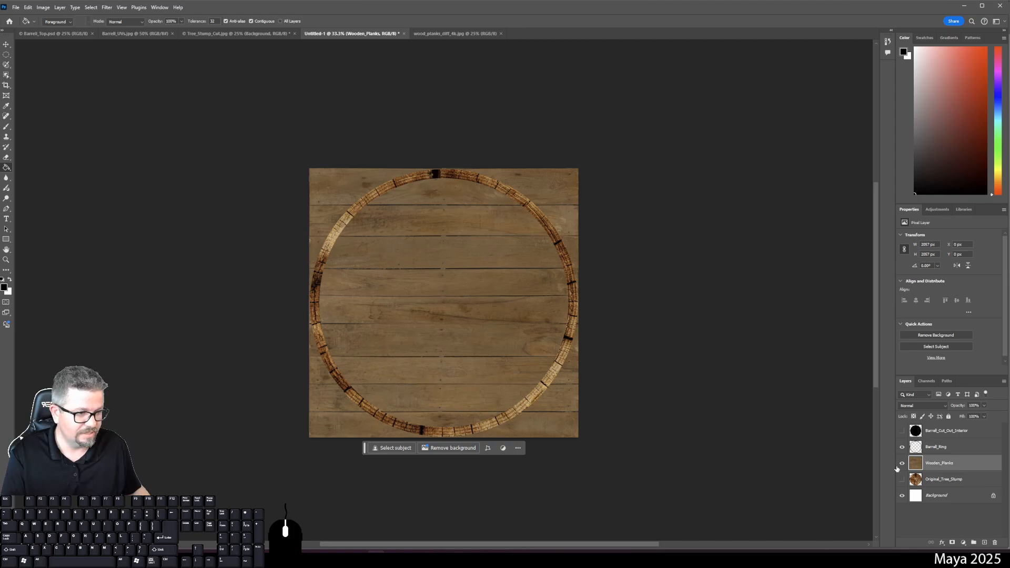
{"action": "double_click", "coordinate": [940, 463]}
{"action": "key", "text": "Right"}
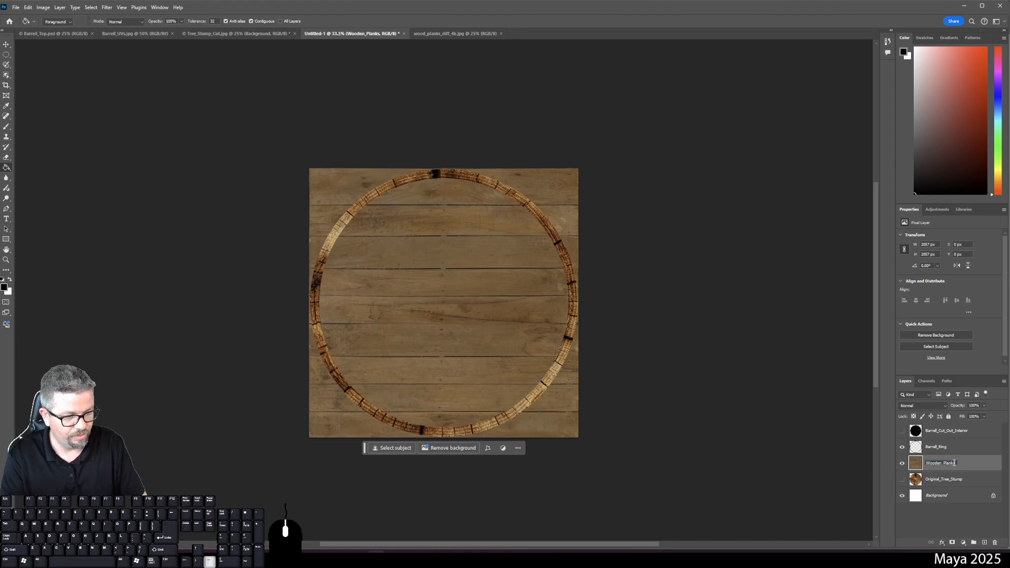
{"action": "type", "text": "_Original"}
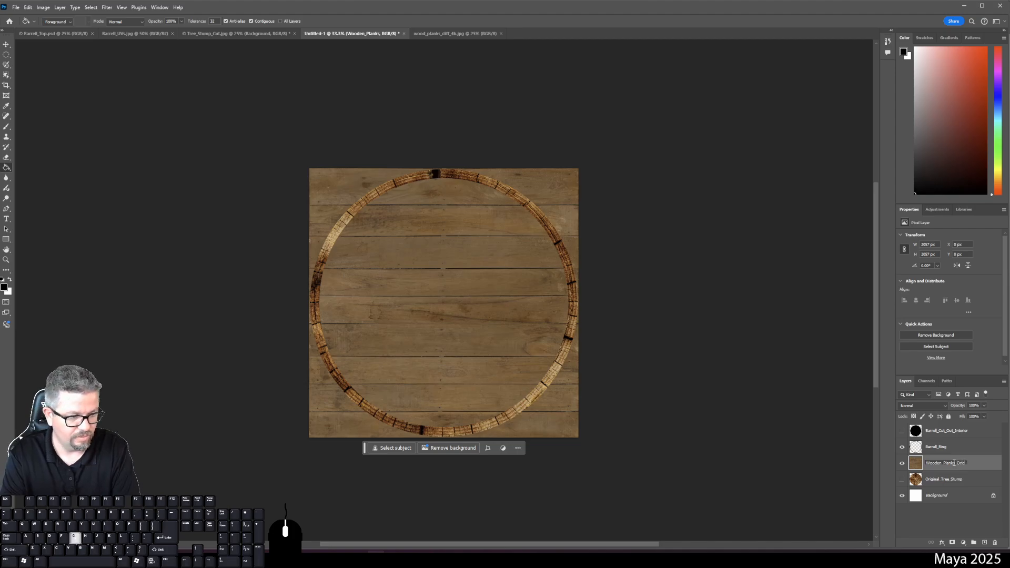
{"action": "key", "text": "Return"}
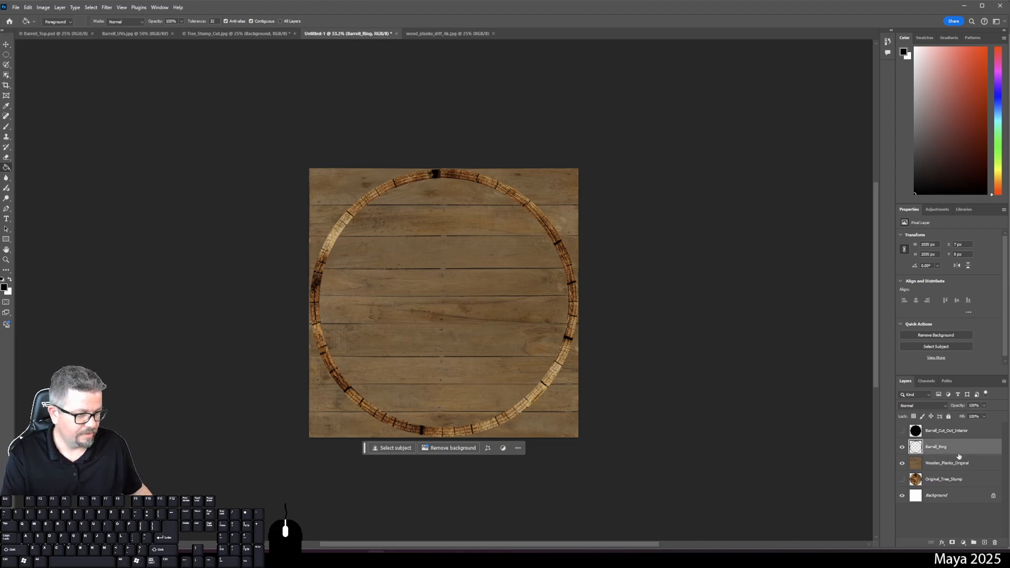
{"action": "left_click_drag", "start_coordinate": [955, 463], "coordinate": [985, 544]}
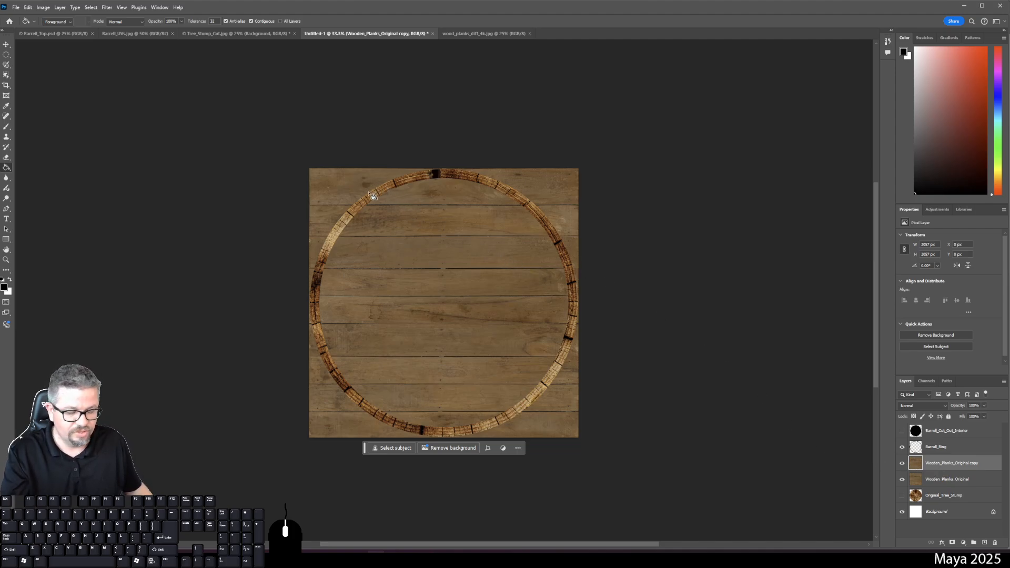
Try erasing the planks outside the ring on the duplicate layer with Wooden_Planks_Original hidden, and undo the erasing.
{"action": "key", "text": "e"}
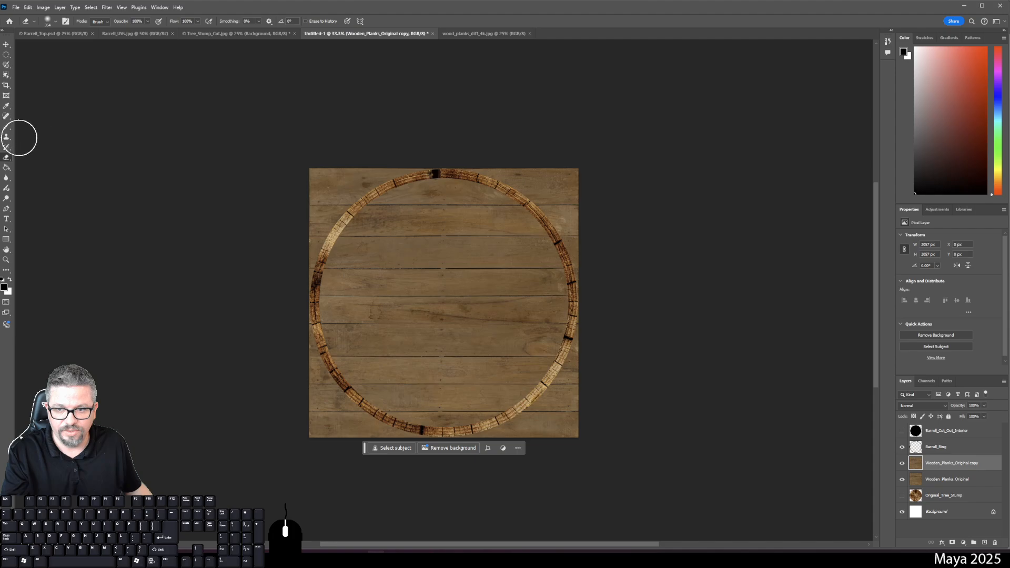
{"action": "left_click", "coordinate": [6, 158]}
{"action": "left_click", "coordinate": [39, 158]}
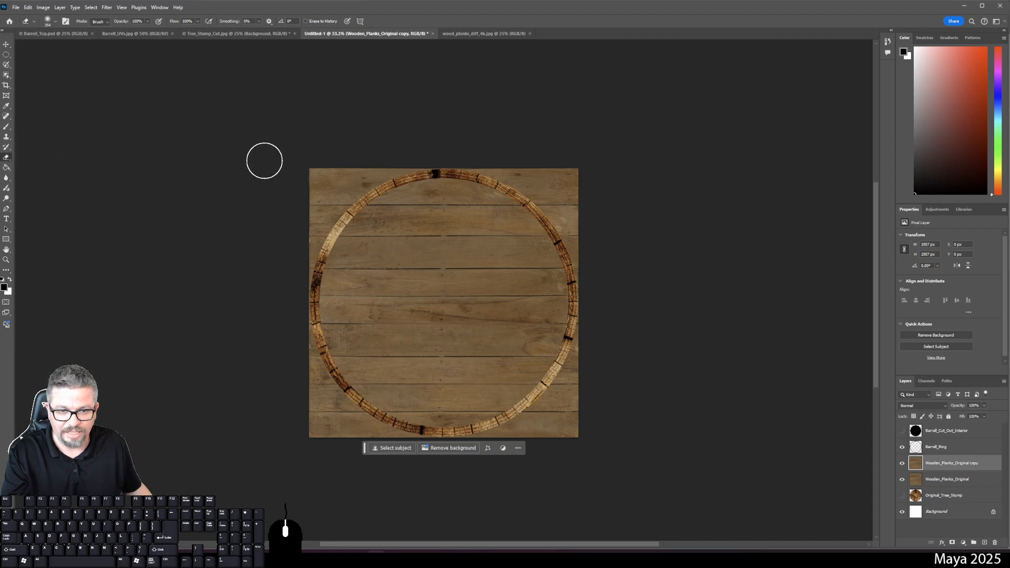
{"action": "left_click", "coordinate": [902, 480]}
{"action": "mouse_move", "coordinate": [374, 163]}
{"action": "left_mouse_down"}
{"action": "mouse_move", "coordinate": [317, 194]}
{"action": "mouse_move", "coordinate": [386, 153]}
{"action": "left_mouse_up"}
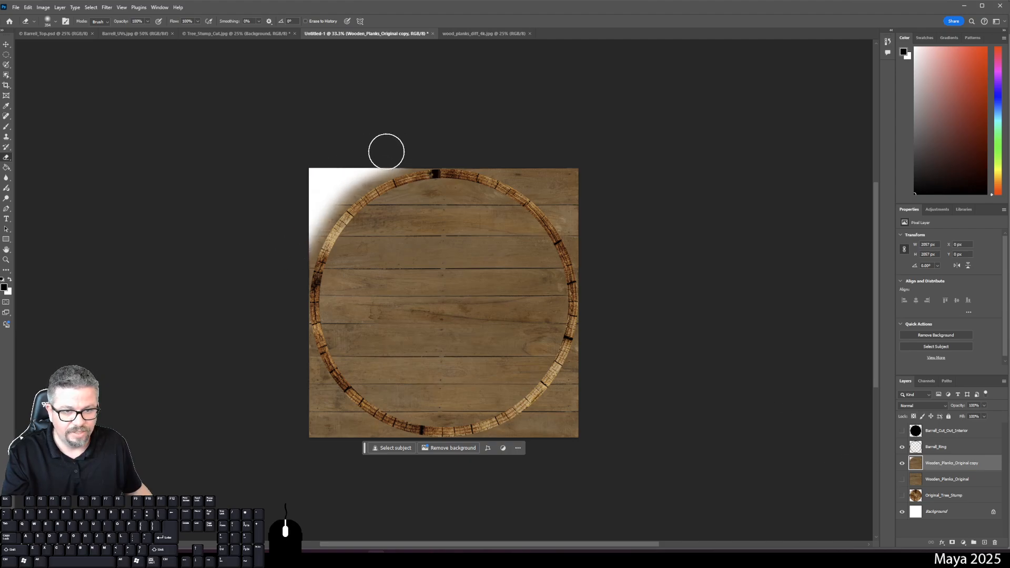
{"action": "mouse_move", "coordinate": [526, 157]}
{"action": "left_mouse_down"}
{"action": "mouse_move", "coordinate": [636, 226]}
{"action": "mouse_move", "coordinate": [645, 242]}
{"action": "mouse_move", "coordinate": [616, 242]}
{"action": "mouse_move", "coordinate": [606, 190]}
{"action": "left_mouse_up"}
{"action": "key", "text": "ctrl+z"}
{"action": "key", "text": "ctrl+z"}
{"action": "key", "text": "ctrl+z"}
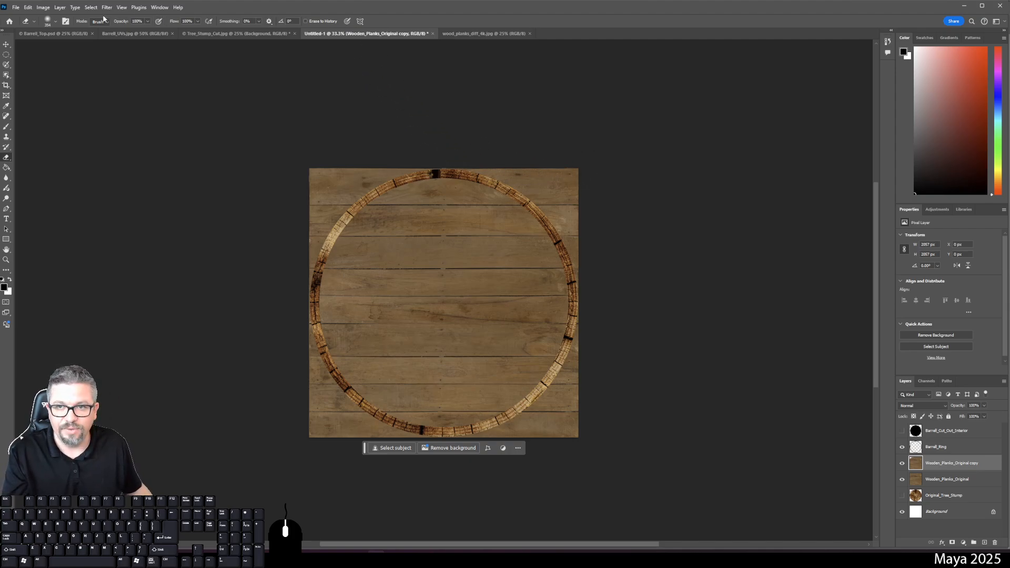
Try hiding the planks copy's upper-left corner with black paint on a Reveal All layer mask, and undo the painting and mask.
{"action": "left_click", "coordinate": [60, 7]}
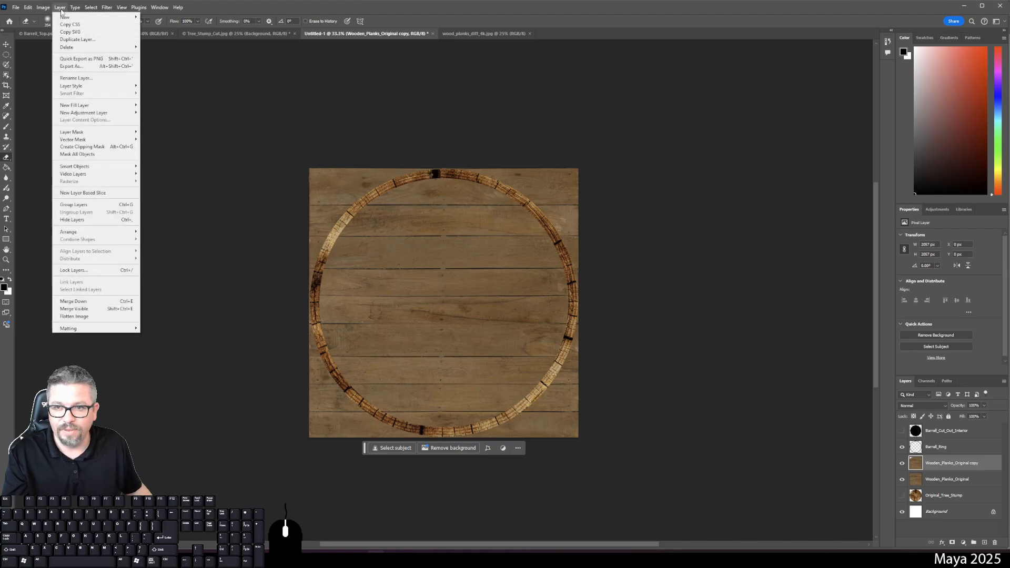
{"action": "mouse_move", "coordinate": [90, 133]}
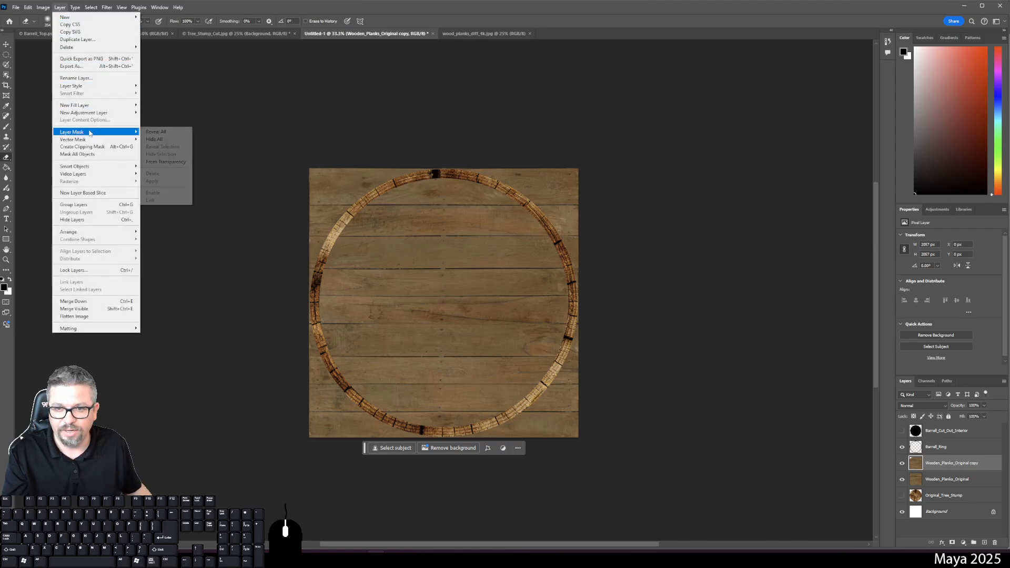
{"action": "left_click", "coordinate": [164, 133]}
{"action": "key", "text": "b"}
{"action": "key", "text": "x"}
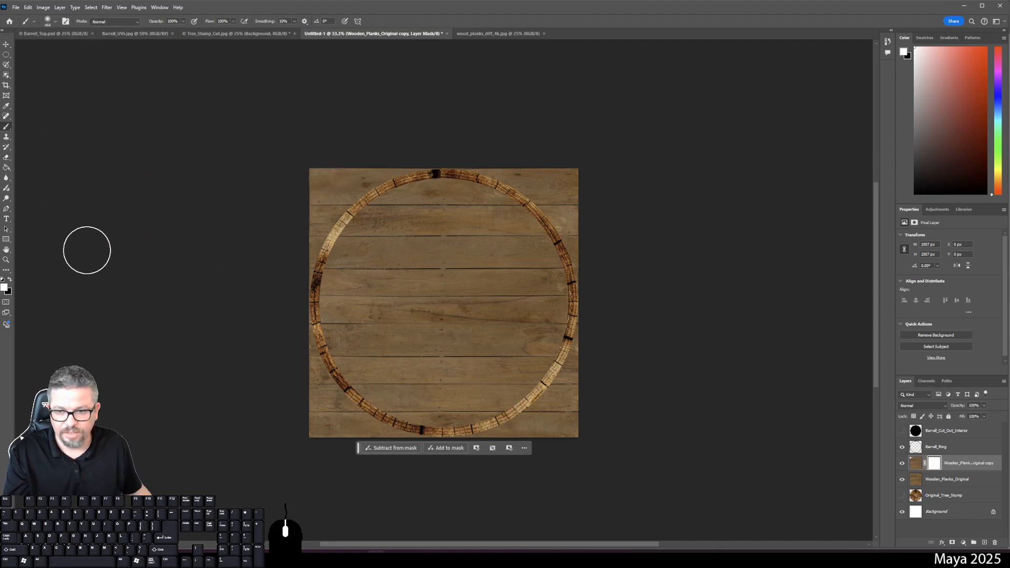
{"action": "left_click", "coordinate": [10, 281]}
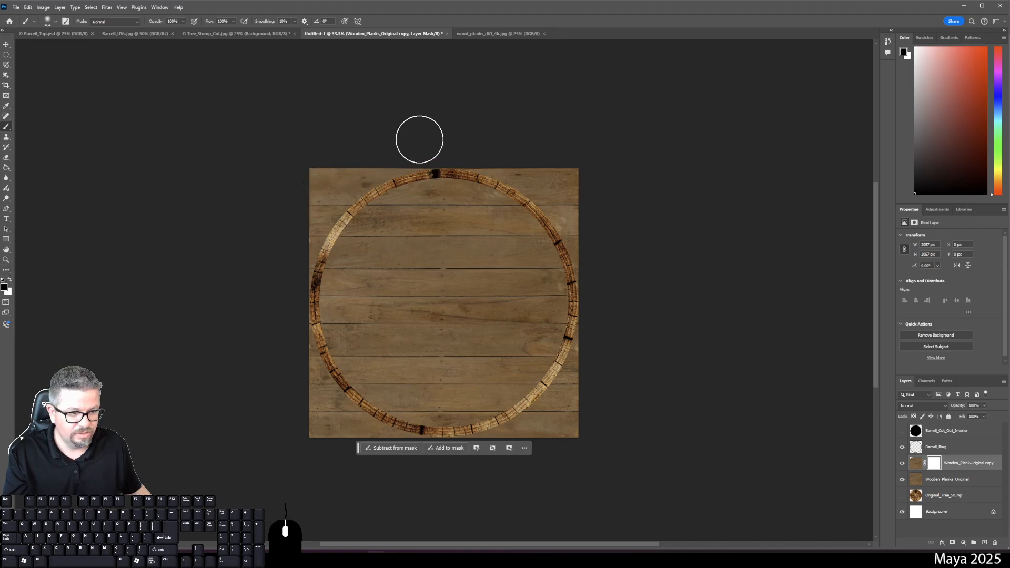
{"action": "left_click", "coordinate": [903, 480]}
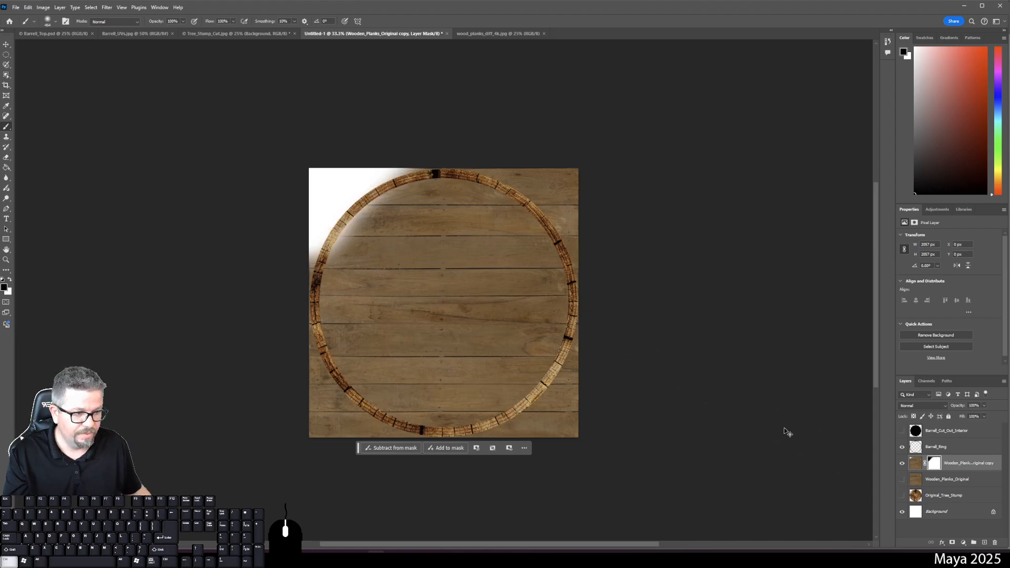
{"action": "key", "text": "ctrl+z"}
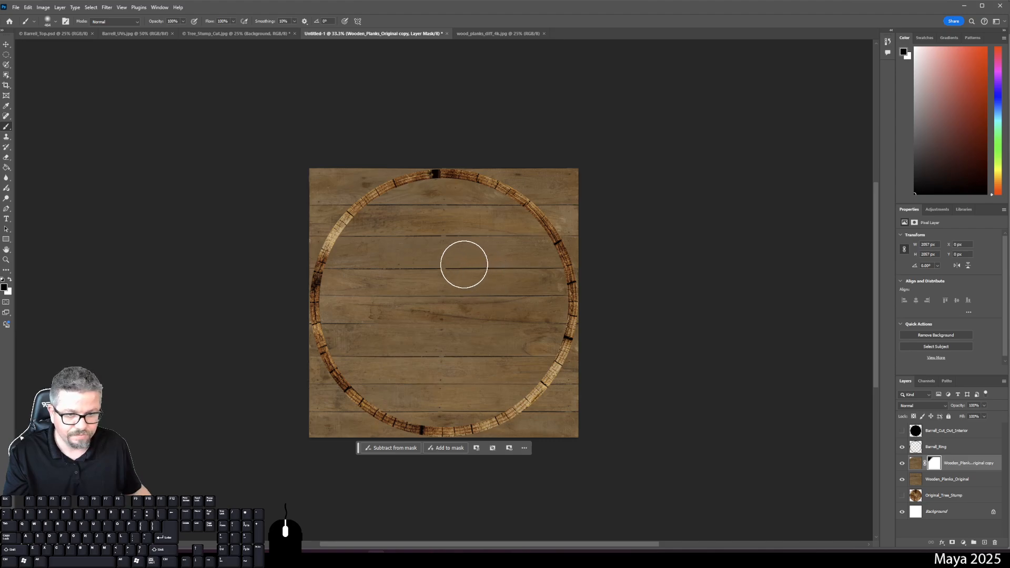
{"action": "key", "text": "ctrl+z"}
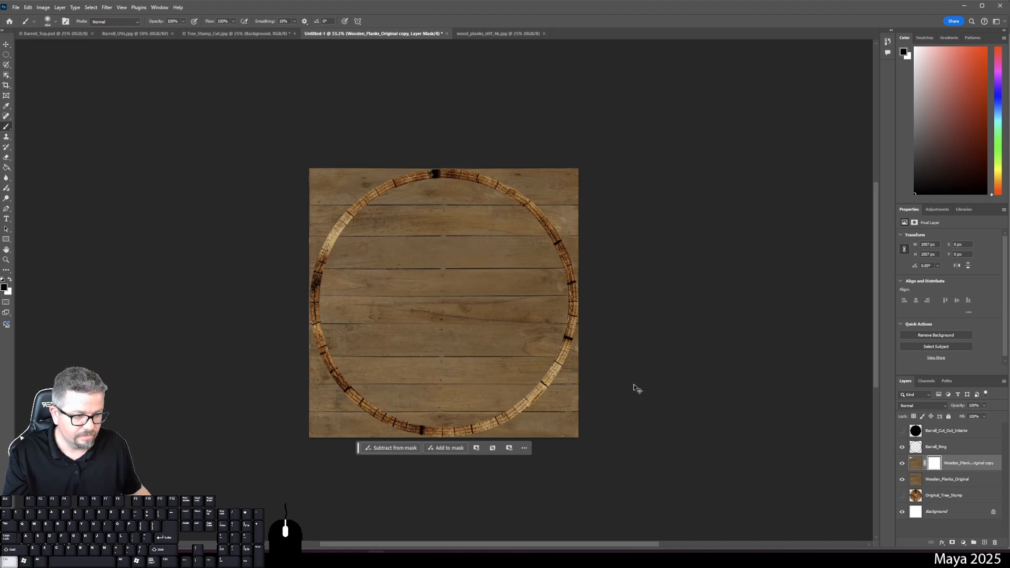
{"action": "key", "text": "ctrl+z"}
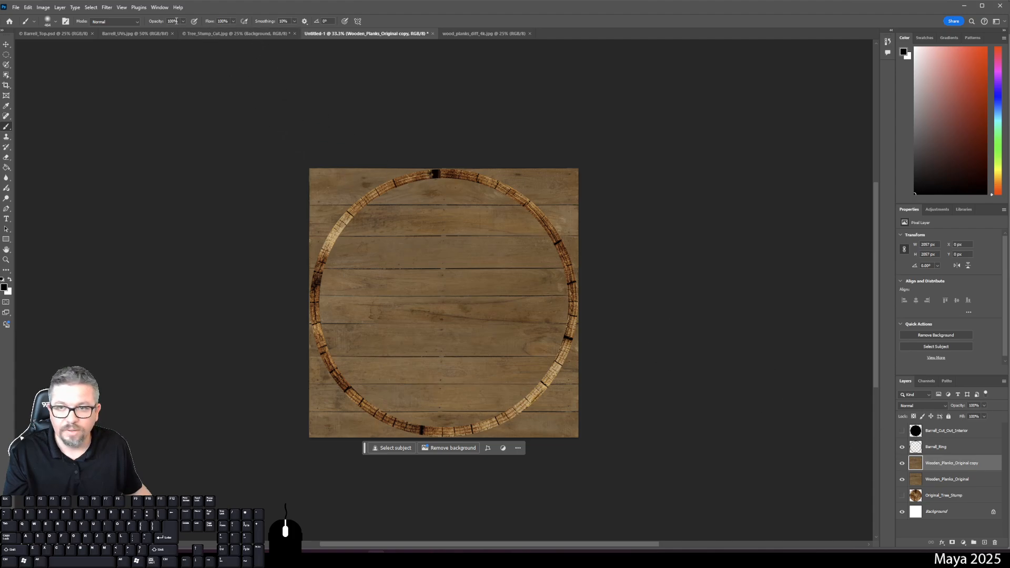
Add a Reveal All layer mask to the Wooden_Planks_Original copy layer and make the mask the active painting target.
{"action": "left_click", "coordinate": [60, 8]}
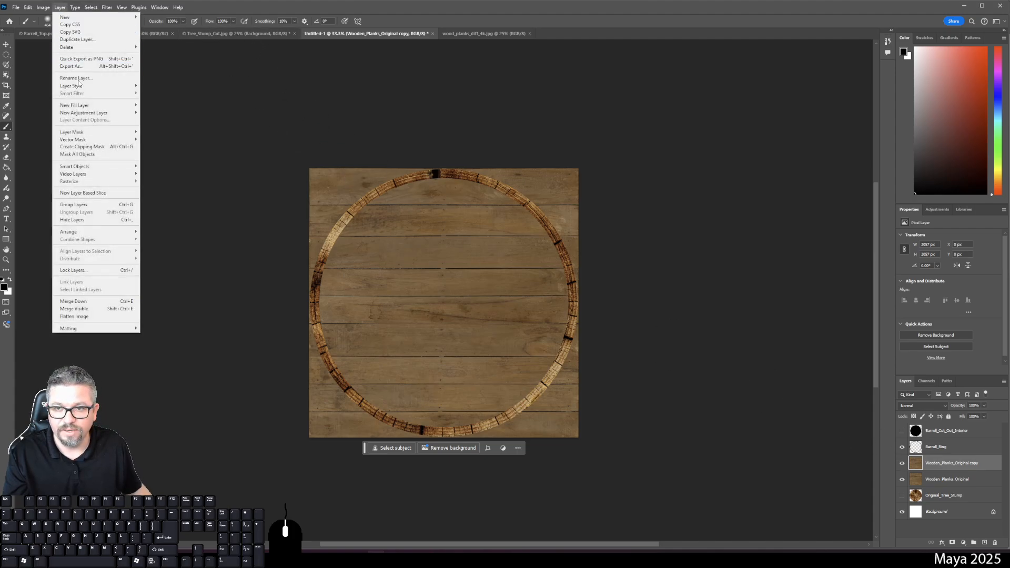
{"action": "mouse_move", "coordinate": [83, 110]}
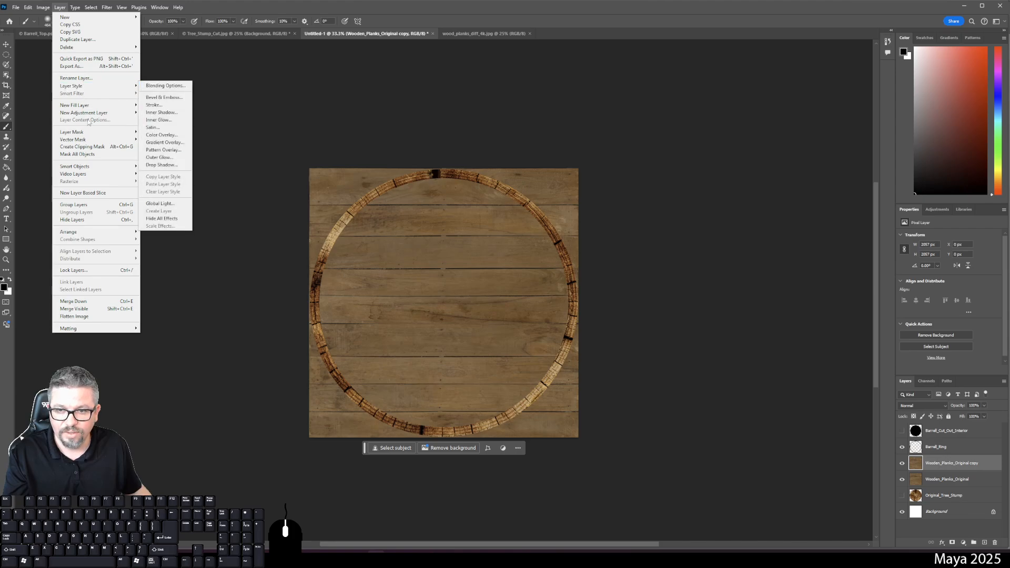
{"action": "left_click", "coordinate": [149, 132]}
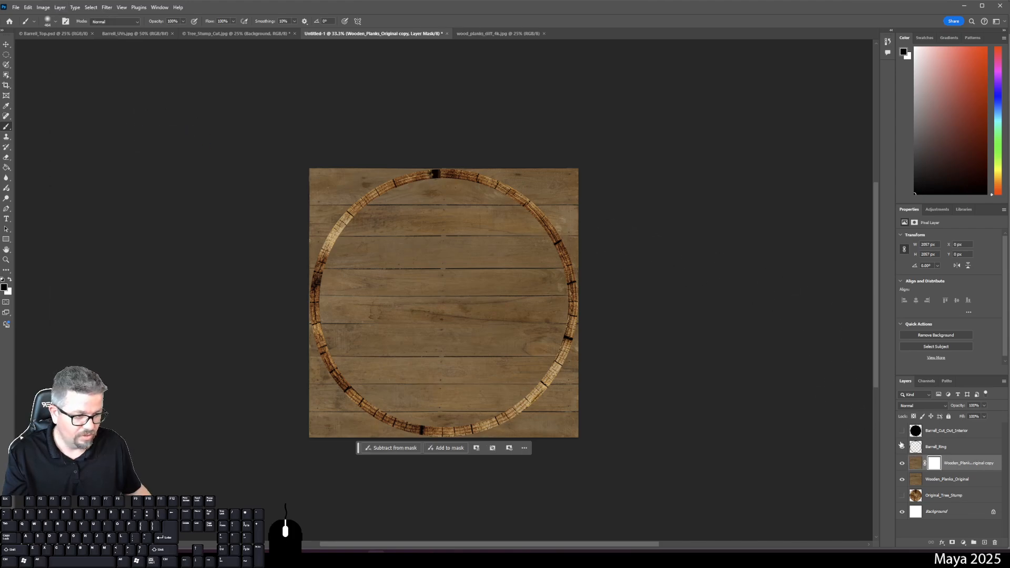
{"action": "left_click", "coordinate": [919, 465]}
{"action": "left_click", "coordinate": [933, 465]}
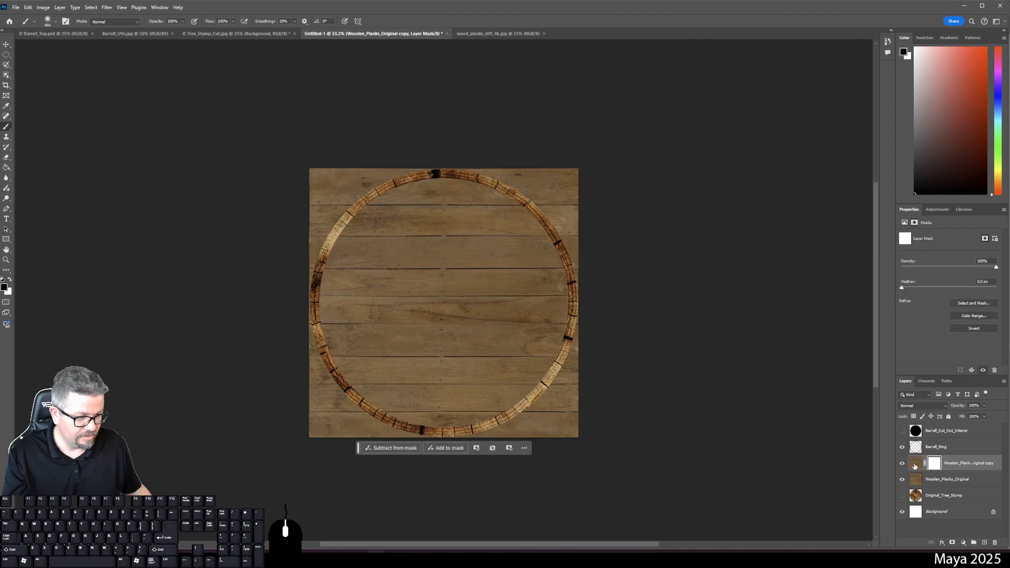
{"action": "left_click", "coordinate": [916, 463]}
{"action": "left_click", "coordinate": [935, 463]}
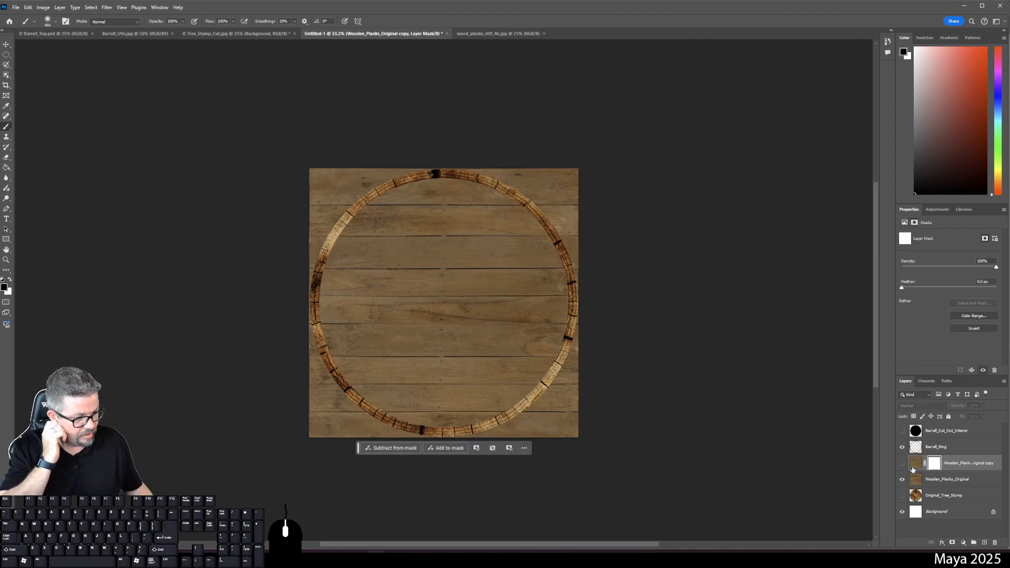
{"action": "left_click", "coordinate": [903, 463]}
{"action": "left_click", "coordinate": [917, 464]}
{"action": "left_click", "coordinate": [936, 463]}
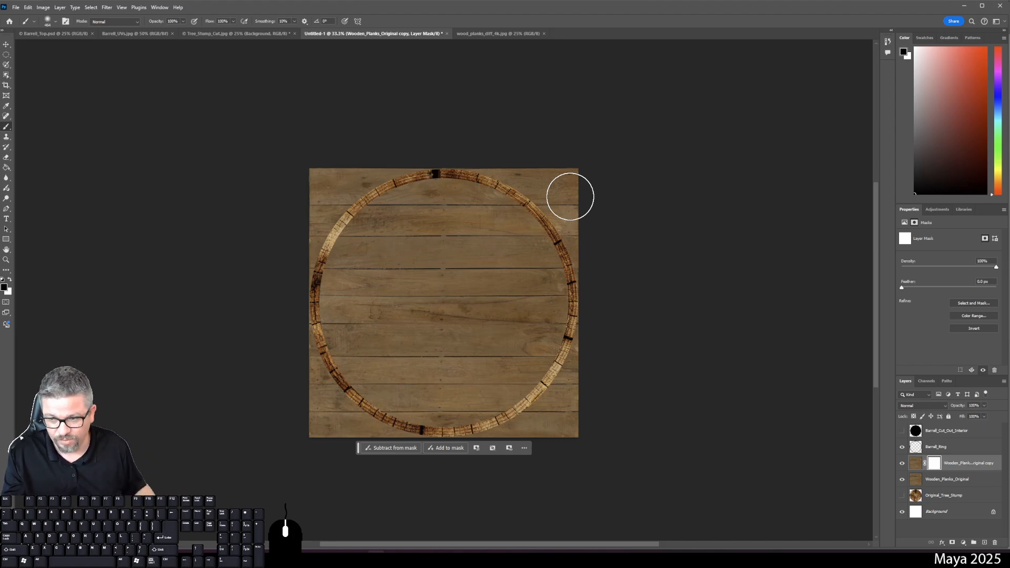
Hide the Wooden_Planks_Original layer and mask out the planks copy's upper-left corner with a large soft black brush.
{"action": "right_click", "coordinate": [548, 176]}
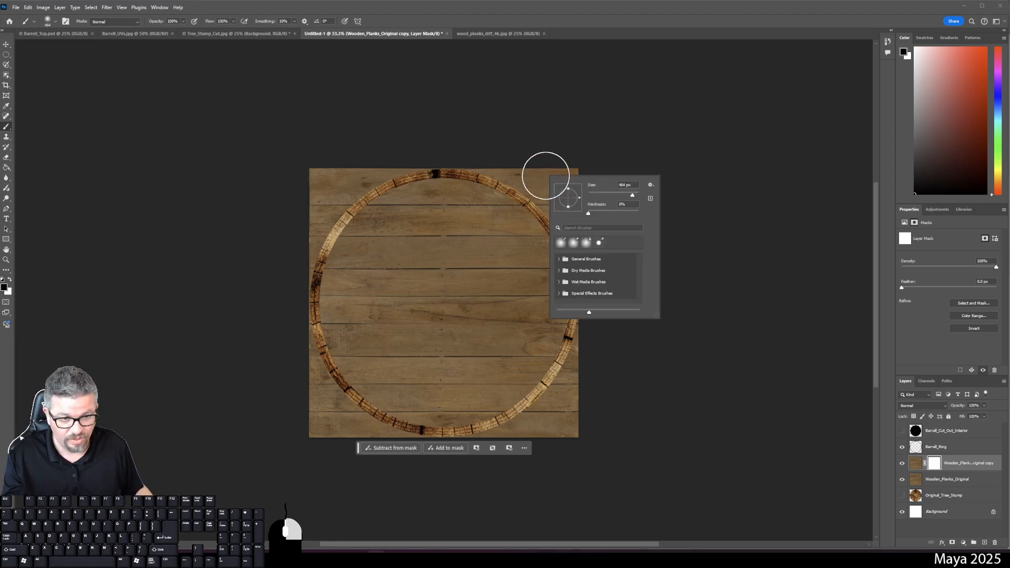
{"action": "left_click_drag", "start_coordinate": [590, 215], "coordinate": [589, 214]}
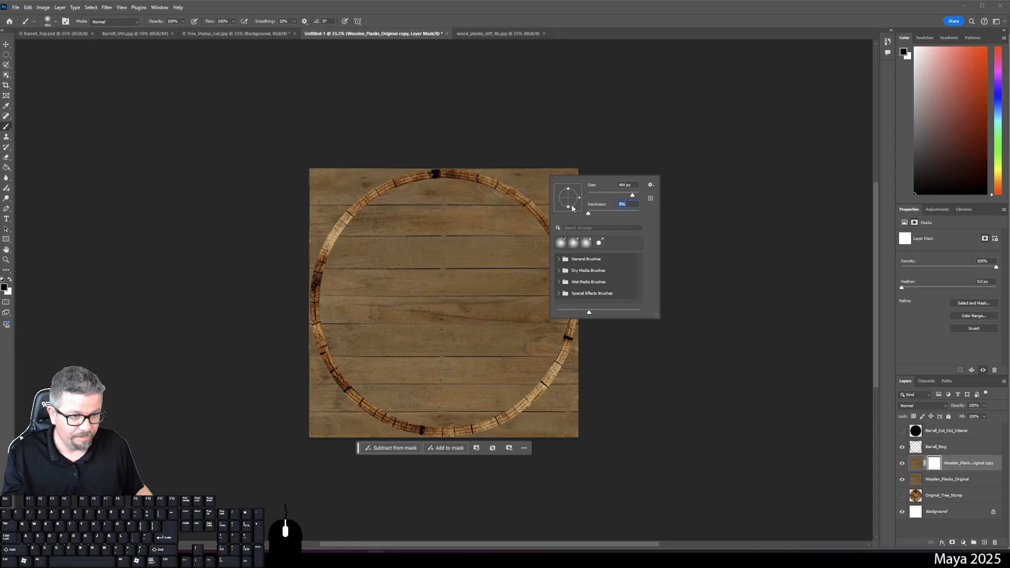
{"action": "left_click", "coordinate": [537, 89]}
{"action": "key", "text": "b"}
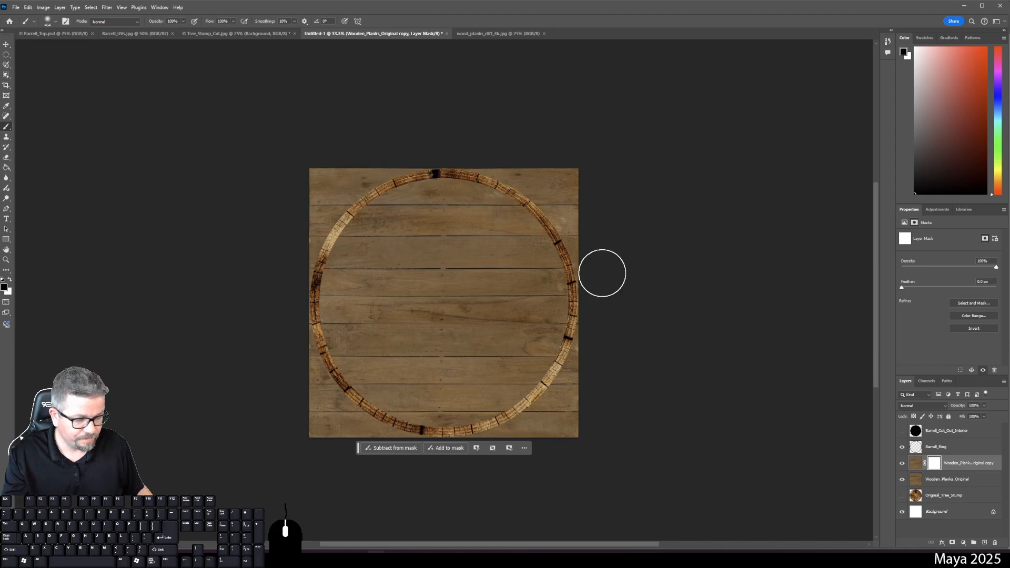
{"action": "left_click_drag", "start_coordinate": [361, 159], "coordinate": [311, 230]}
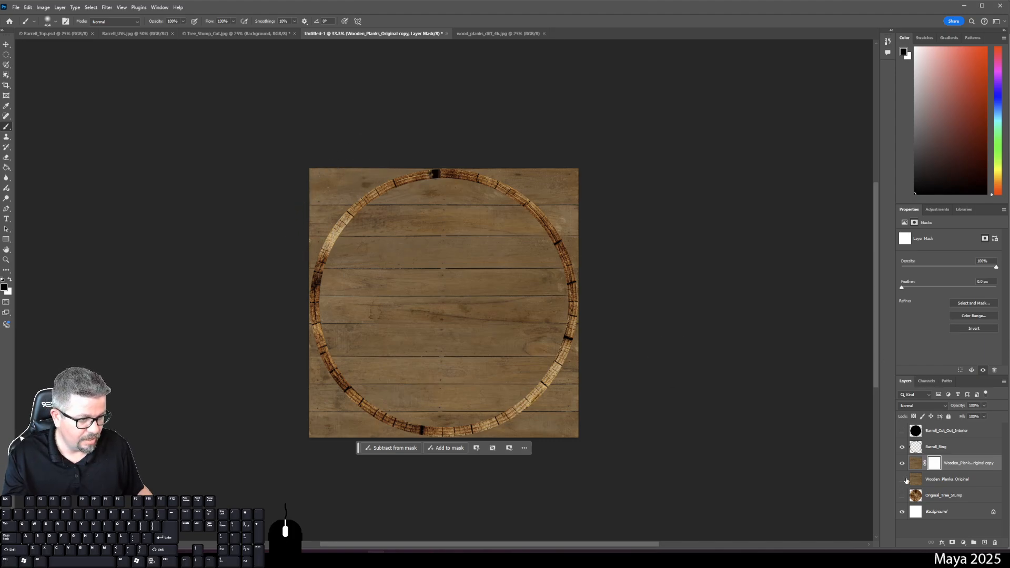
{"action": "mouse_move", "coordinate": [340, 171]}
{"action": "left_mouse_down"}
{"action": "mouse_move", "coordinate": [264, 218]}
{"action": "mouse_move", "coordinate": [366, 128]}
{"action": "mouse_move", "coordinate": [274, 229]}
{"action": "mouse_move", "coordinate": [322, 179]}
{"action": "mouse_move", "coordinate": [381, 143]}
{"action": "mouse_move", "coordinate": [340, 166]}
{"action": "mouse_move", "coordinate": [300, 221]}
{"action": "mouse_move", "coordinate": [371, 148]}
{"action": "mouse_move", "coordinate": [297, 220]}
{"action": "mouse_move", "coordinate": [355, 160]}
{"action": "mouse_move", "coordinate": [316, 203]}
{"action": "left_mouse_up"}
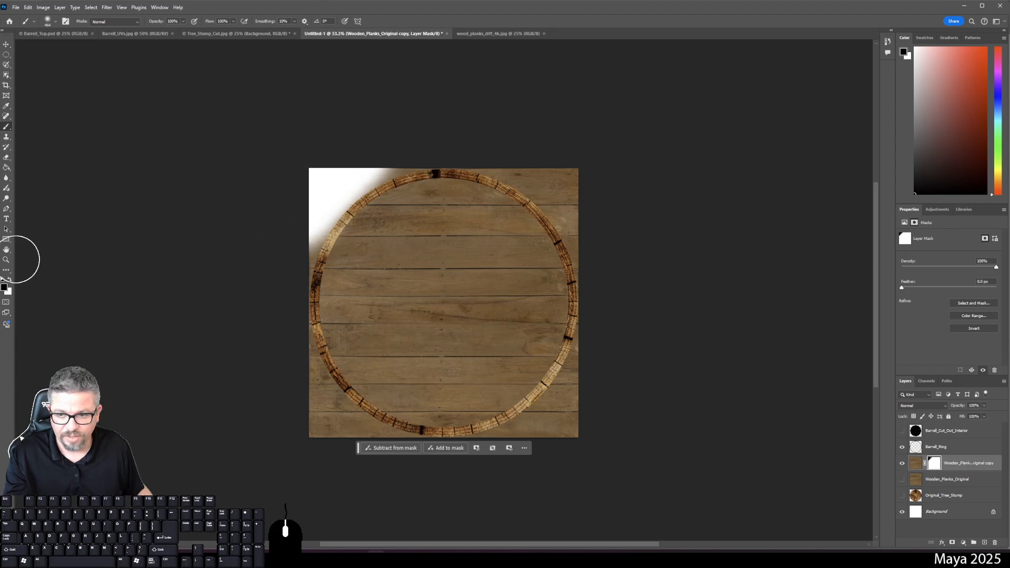
Paint the masked upper-left corner back in with white, and switch the foreground color back to black.
{"action": "left_click", "coordinate": [9, 280]}
{"action": "mouse_move", "coordinate": [368, 122]}
{"action": "left_mouse_down"}
{"action": "mouse_move", "coordinate": [289, 194]}
{"action": "mouse_move", "coordinate": [304, 230]}
{"action": "left_mouse_up"}
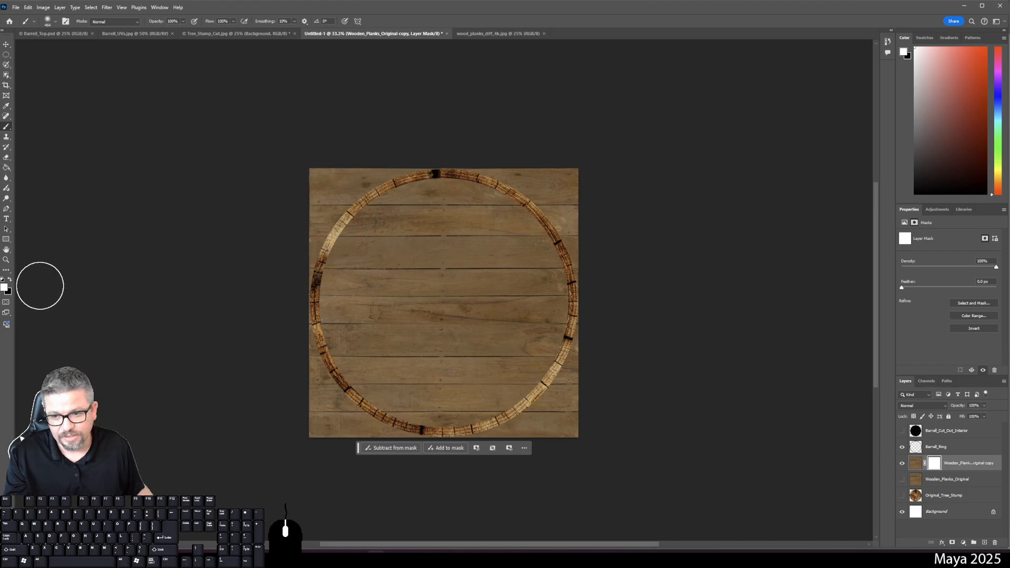
{"action": "left_click", "coordinate": [11, 280]}
Reduce the soft brush's size and mask out the planks in the upper-left corner, from the ring's top leftwards.
{"action": "right_click", "coordinate": [325, 167]}
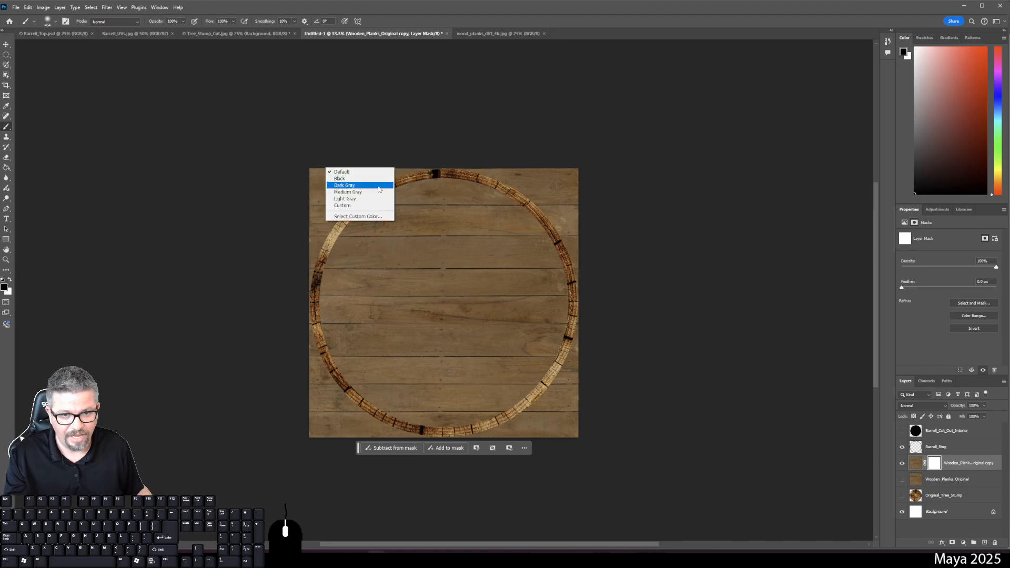
{"action": "right_click", "coordinate": [472, 231]}
{"action": "left_click", "coordinate": [544, 250]}
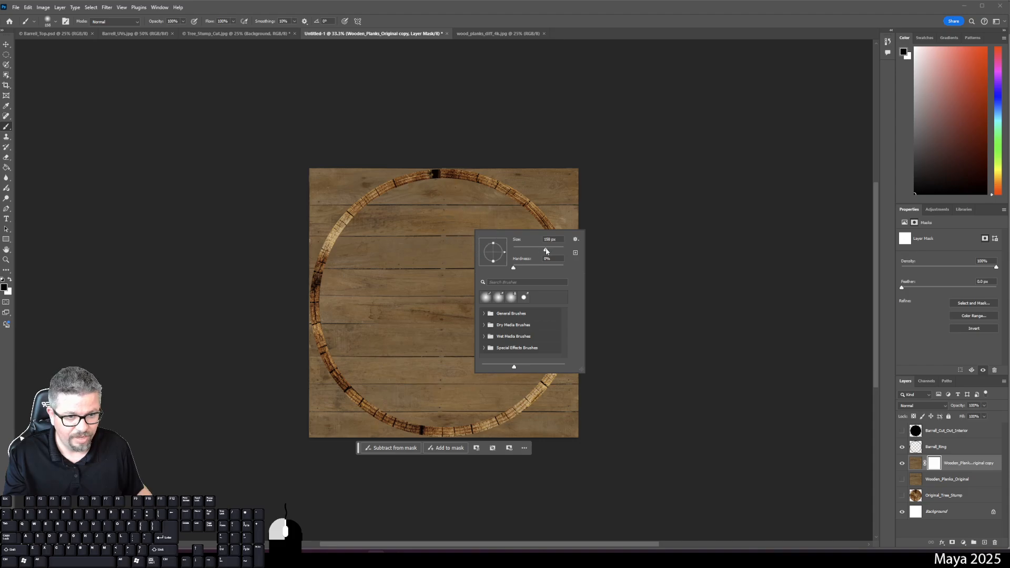
{"action": "mouse_move", "coordinate": [433, 164]}
{"action": "left_mouse_down"}
{"action": "mouse_move", "coordinate": [332, 202]}
{"action": "mouse_move", "coordinate": [366, 174]}
{"action": "mouse_move", "coordinate": [413, 162]}
{"action": "mouse_move", "coordinate": [297, 170]}
{"action": "mouse_move", "coordinate": [324, 166]}
{"action": "mouse_move", "coordinate": [303, 208]}
{"action": "mouse_move", "coordinate": [310, 228]}
{"action": "mouse_move", "coordinate": [344, 178]}
{"action": "mouse_move", "coordinate": [323, 208]}
{"action": "left_mouse_up"}
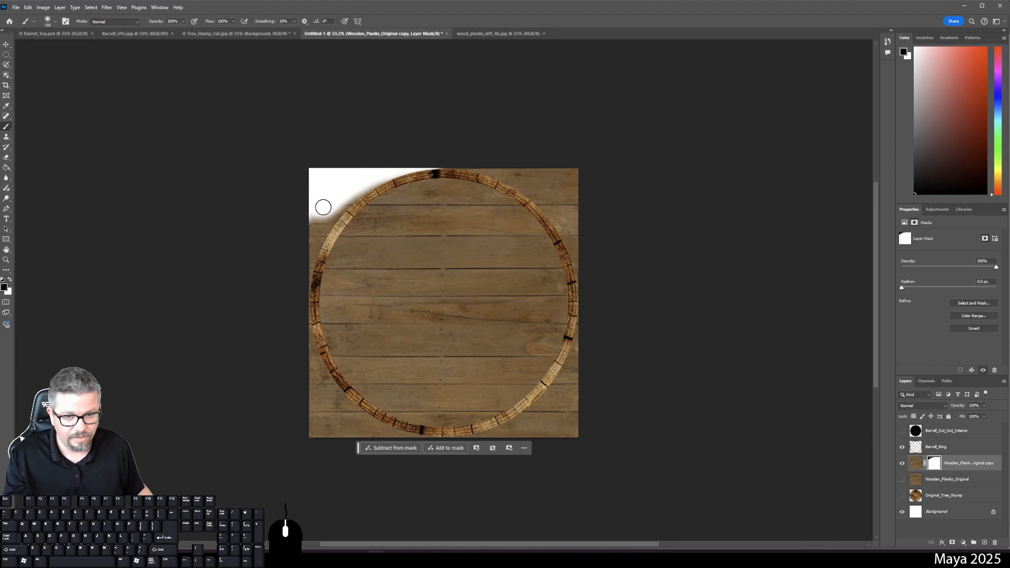
Mask out the remaining planks outside the ring along the left side of its upper-left arc.
{"action": "key", "text": "ctrl+plus"}
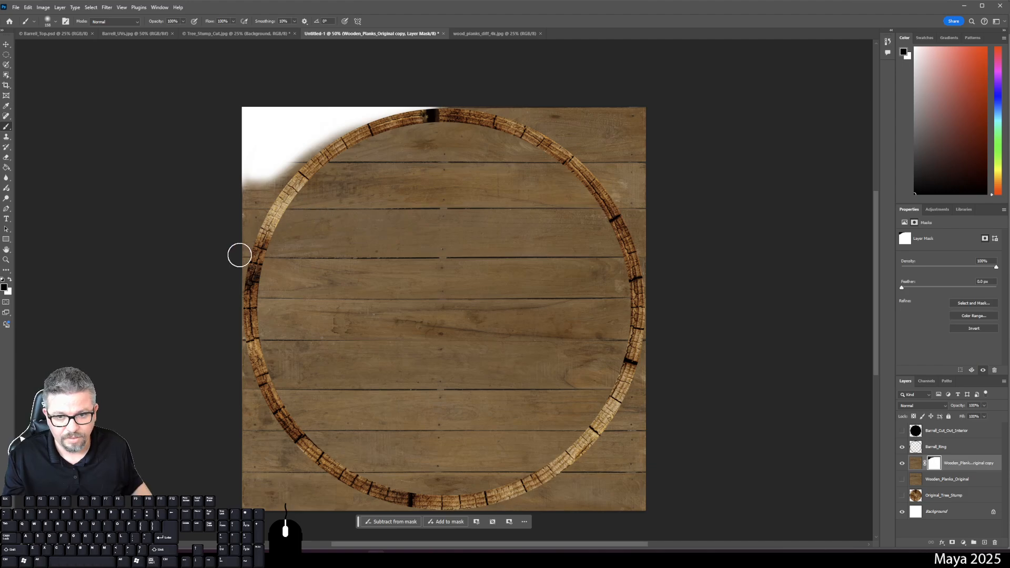
{"action": "mouse_move", "coordinate": [241, 259]}
{"action": "left_mouse_down"}
{"action": "mouse_move", "coordinate": [246, 271]}
{"action": "mouse_move", "coordinate": [274, 180]}
{"action": "left_mouse_up"}
{"action": "key", "text": "ctrl+z"}
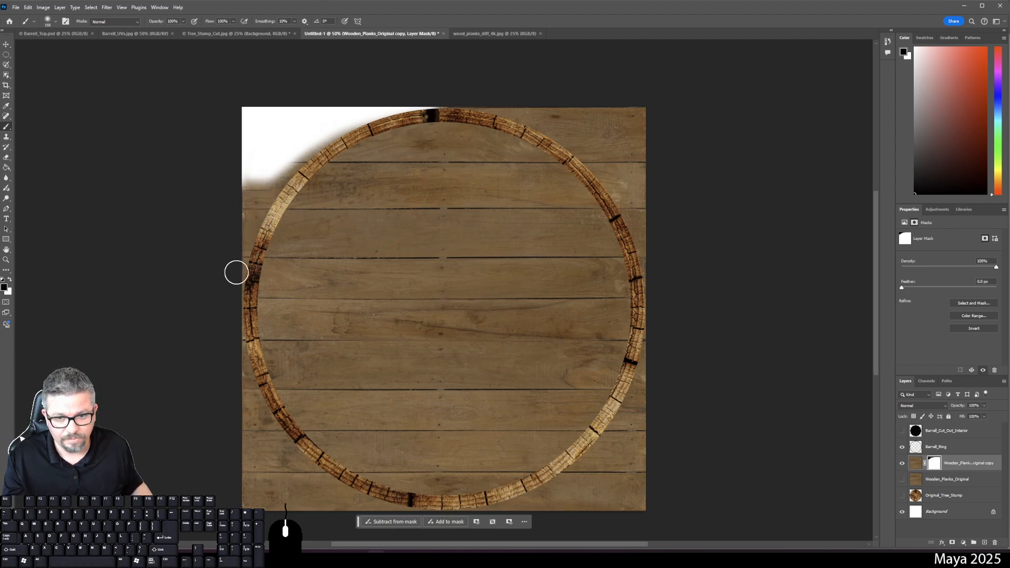
{"action": "mouse_move", "coordinate": [236, 277]}
{"action": "left_mouse_down"}
{"action": "mouse_move", "coordinate": [273, 196]}
{"action": "mouse_move", "coordinate": [242, 275]}
{"action": "mouse_move", "coordinate": [259, 203]}
{"action": "mouse_move", "coordinate": [291, 151]}
{"action": "mouse_move", "coordinate": [327, 125]}
{"action": "mouse_move", "coordinate": [245, 230]}
{"action": "mouse_move", "coordinate": [291, 169]}
{"action": "mouse_move", "coordinate": [376, 109]}
{"action": "mouse_move", "coordinate": [234, 140]}
{"action": "mouse_move", "coordinate": [221, 228]}
{"action": "mouse_move", "coordinate": [259, 165]}
{"action": "left_mouse_up"}
{"action": "key", "text": "ctrl+z"}
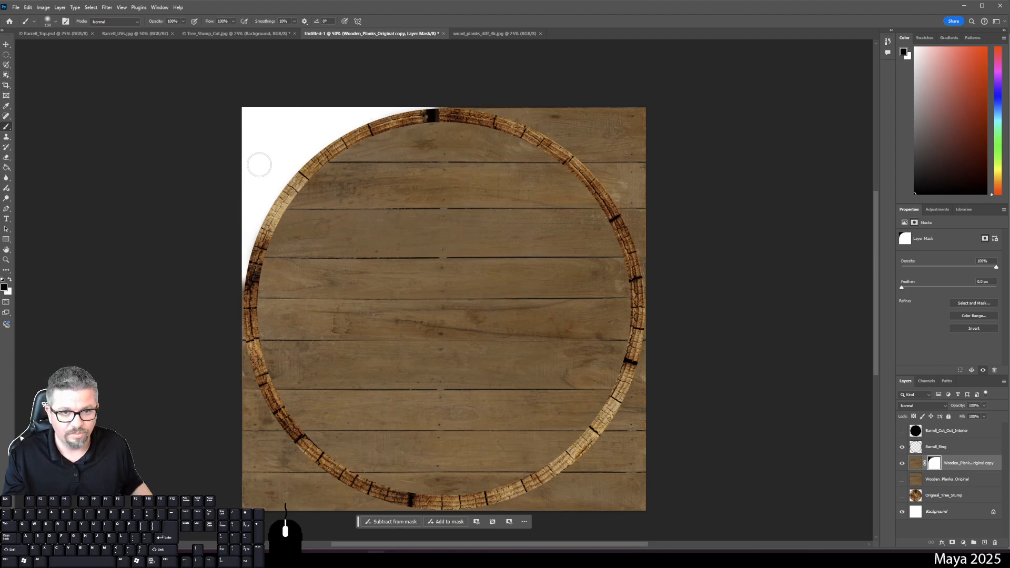
Paint black on the mask along the canvas's top, right, bottom and left edges to hide the planks' borders.
{"action": "mouse_move", "coordinate": [435, 98]}
{"action": "left_mouse_down"}
{"action": "mouse_move", "coordinate": [670, 131]}
{"action": "mouse_move", "coordinate": [646, 108]}
{"action": "mouse_move", "coordinate": [677, 480]}
{"action": "mouse_move", "coordinate": [667, 530]}
{"action": "mouse_move", "coordinate": [645, 511]}
{"action": "mouse_move", "coordinate": [554, 509]}
{"action": "mouse_move", "coordinate": [374, 526]}
{"action": "left_mouse_up"}
{"action": "key", "text": "ctrl+z"}
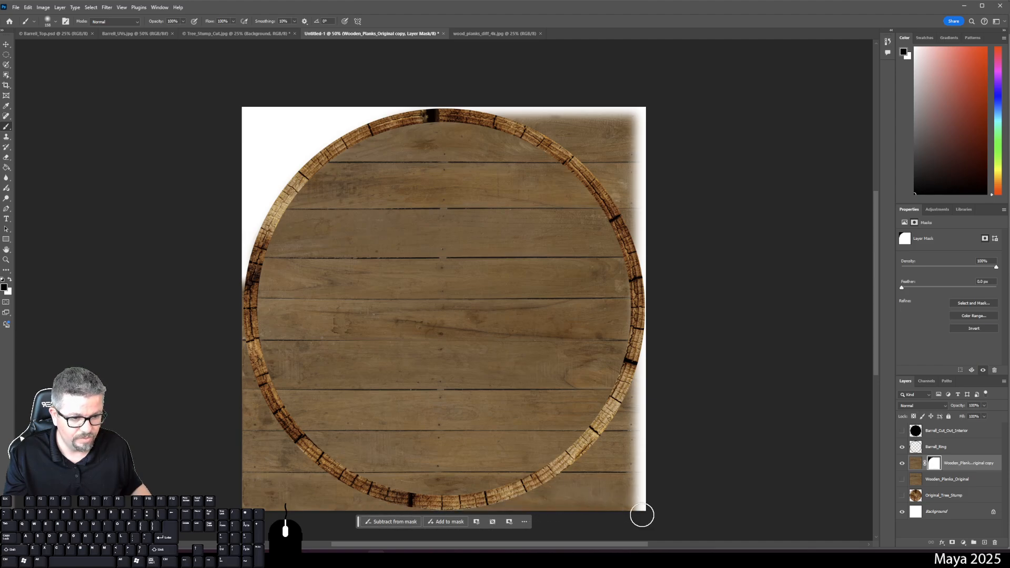
{"action": "left_click_drag", "start_coordinate": [640, 516], "coordinate": [330, 537]}
{"action": "scroll", "coordinate": [215, 209], "scroll_direction": "down", "scroll_amount": 3}
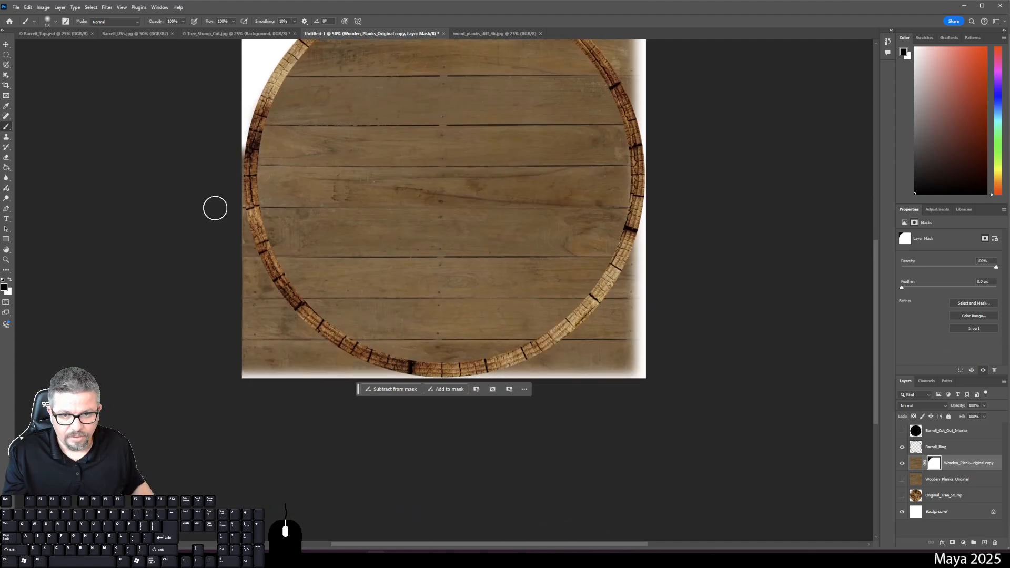
{"action": "mouse_move", "coordinate": [230, 142]}
{"action": "left_mouse_down"}
{"action": "mouse_move", "coordinate": [217, 406]}
{"action": "mouse_move", "coordinate": [224, 102]}
{"action": "mouse_move", "coordinate": [233, 126]}
{"action": "mouse_move", "coordinate": [197, 450]}
{"action": "mouse_move", "coordinate": [210, 76]}
{"action": "mouse_move", "coordinate": [228, 260]}
{"action": "left_mouse_up"}
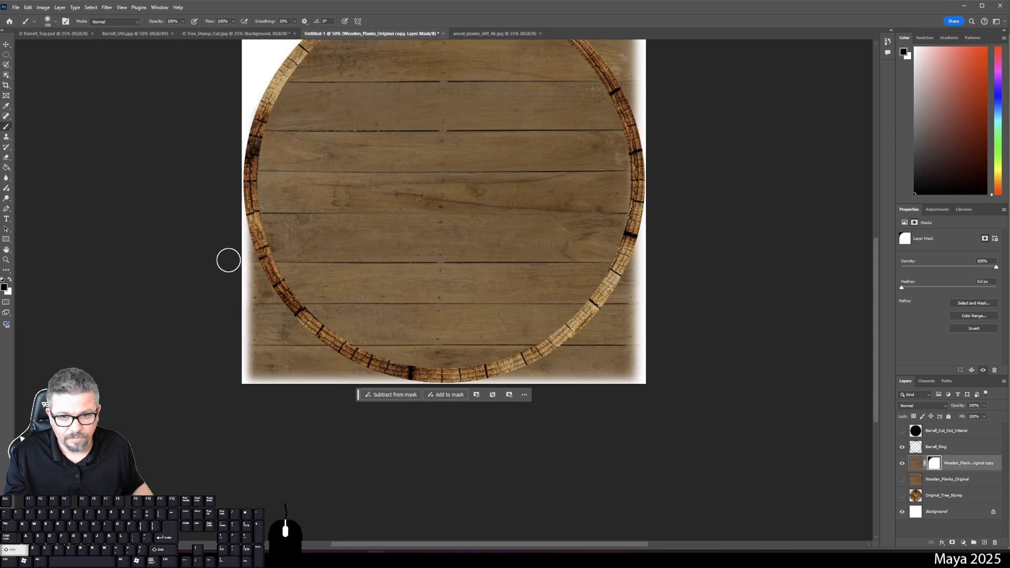
Mask out the planks outside the ring in the lower-left and lower-right corners, continuing up the right side.
{"action": "left_click", "coordinate": [244, 231]}
{"action": "mouse_move", "coordinate": [239, 204]}
{"action": "left_mouse_down"}
{"action": "mouse_move", "coordinate": [269, 307]}
{"action": "mouse_move", "coordinate": [241, 253]}
{"action": "mouse_move", "coordinate": [293, 339]}
{"action": "mouse_move", "coordinate": [277, 311]}
{"action": "mouse_move", "coordinate": [294, 338]}
{"action": "mouse_move", "coordinate": [281, 319]}
{"action": "mouse_move", "coordinate": [337, 363]}
{"action": "mouse_move", "coordinate": [419, 387]}
{"action": "mouse_move", "coordinate": [232, 368]}
{"action": "mouse_move", "coordinate": [246, 374]}
{"action": "mouse_move", "coordinate": [265, 360]}
{"action": "mouse_move", "coordinate": [245, 298]}
{"action": "mouse_move", "coordinate": [247, 345]}
{"action": "mouse_move", "coordinate": [294, 341]}
{"action": "left_mouse_up"}
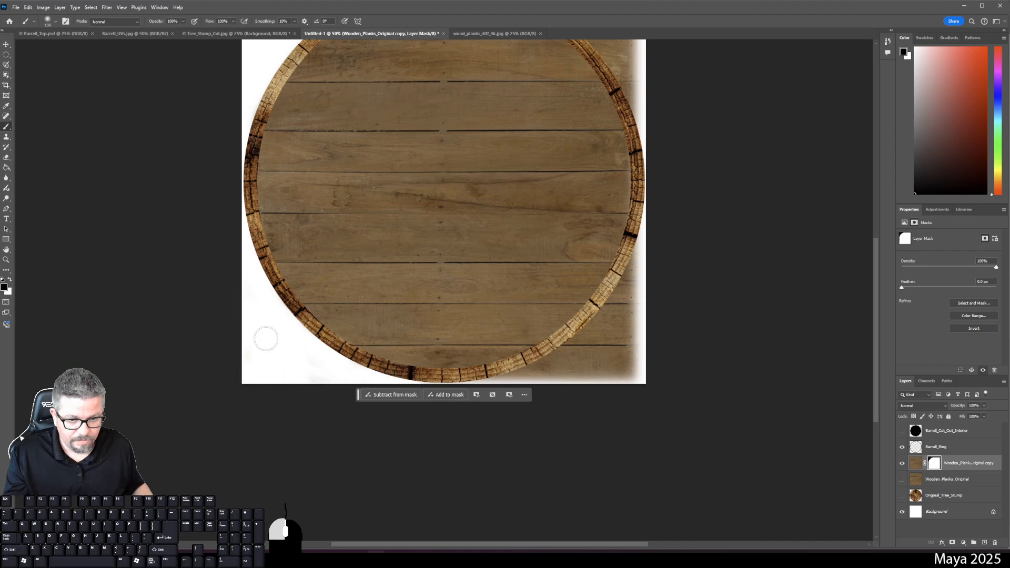
{"action": "scroll", "coordinate": [395, 375], "scroll_direction": "right", "scroll_amount": 3}
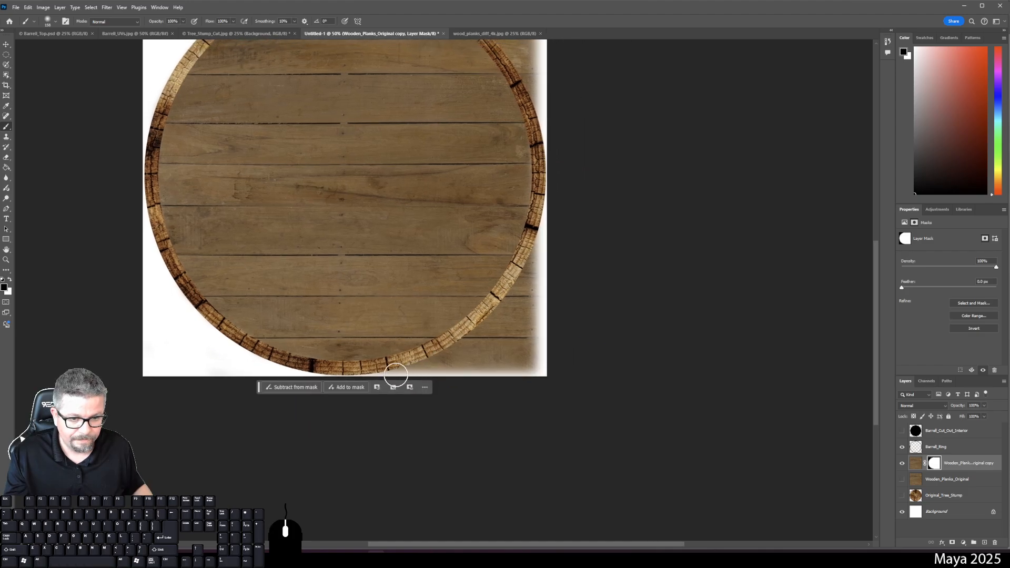
{"action": "mouse_move", "coordinate": [556, 271]}
{"action": "left_mouse_down"}
{"action": "mouse_move", "coordinate": [514, 354]}
{"action": "mouse_move", "coordinate": [534, 330]}
{"action": "mouse_move", "coordinate": [539, 371]}
{"action": "mouse_move", "coordinate": [517, 378]}
{"action": "mouse_move", "coordinate": [497, 348]}
{"action": "mouse_move", "coordinate": [380, 385]}
{"action": "mouse_move", "coordinate": [488, 341]}
{"action": "mouse_move", "coordinate": [526, 302]}
{"action": "mouse_move", "coordinate": [551, 252]}
{"action": "mouse_move", "coordinate": [462, 358]}
{"action": "mouse_move", "coordinate": [536, 261]}
{"action": "mouse_move", "coordinate": [464, 359]}
{"action": "mouse_move", "coordinate": [496, 325]}
{"action": "left_mouse_up"}
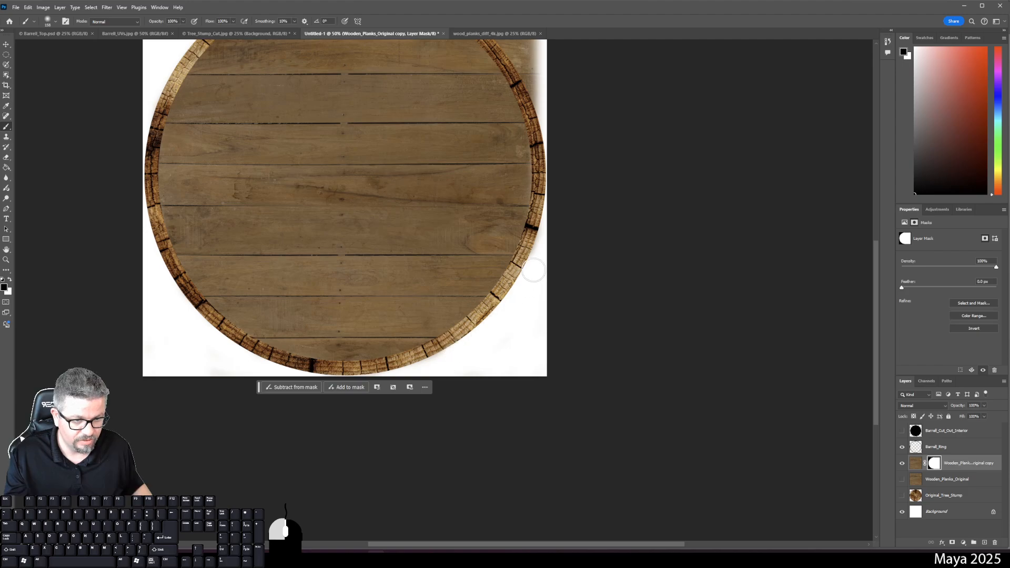
{"action": "mouse_move", "coordinate": [533, 271]}
{"action": "left_mouse_down"}
{"action": "mouse_move", "coordinate": [553, 210]}
{"action": "mouse_move", "coordinate": [557, 138]}
{"action": "mouse_move", "coordinate": [560, 152]}
{"action": "left_mouse_up"}
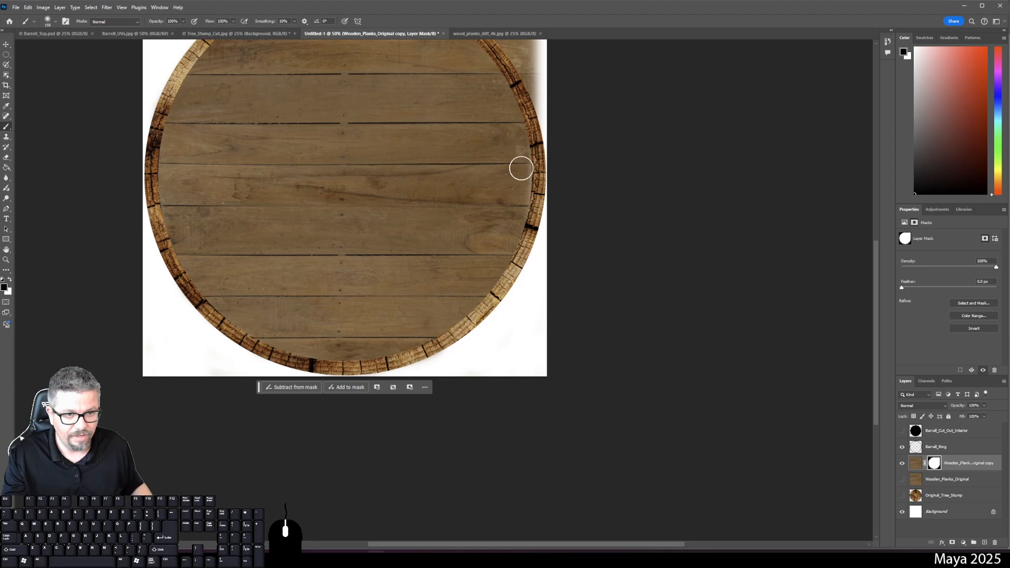
Paint white on the mask along the ring's right inner edge to restore the planks, then return the foreground color to black.
{"action": "left_click", "coordinate": [10, 283]}
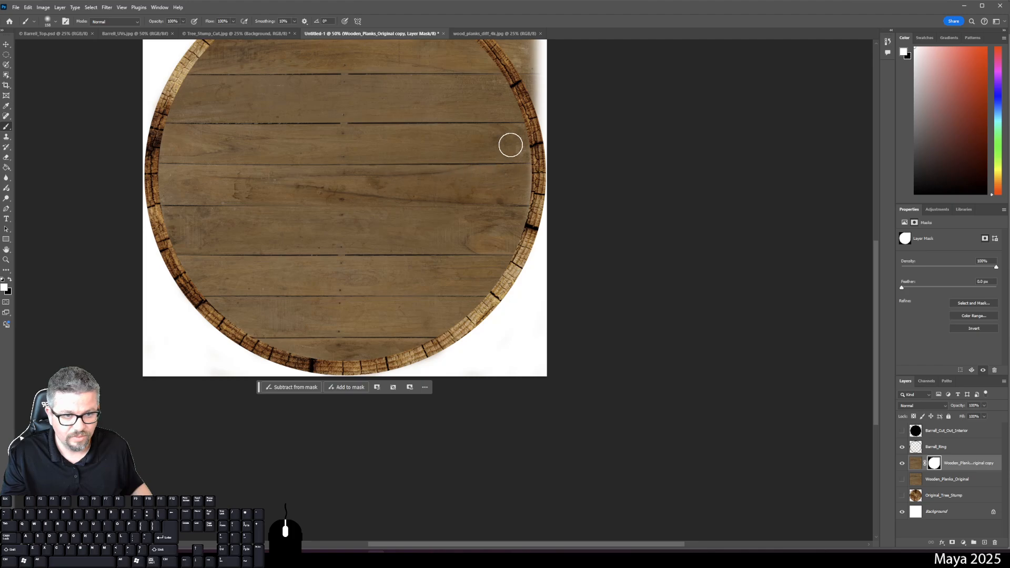
{"action": "mouse_move", "coordinate": [511, 145]}
{"action": "left_mouse_down"}
{"action": "mouse_move", "coordinate": [528, 157]}
{"action": "mouse_move", "coordinate": [520, 217]}
{"action": "left_mouse_up"}
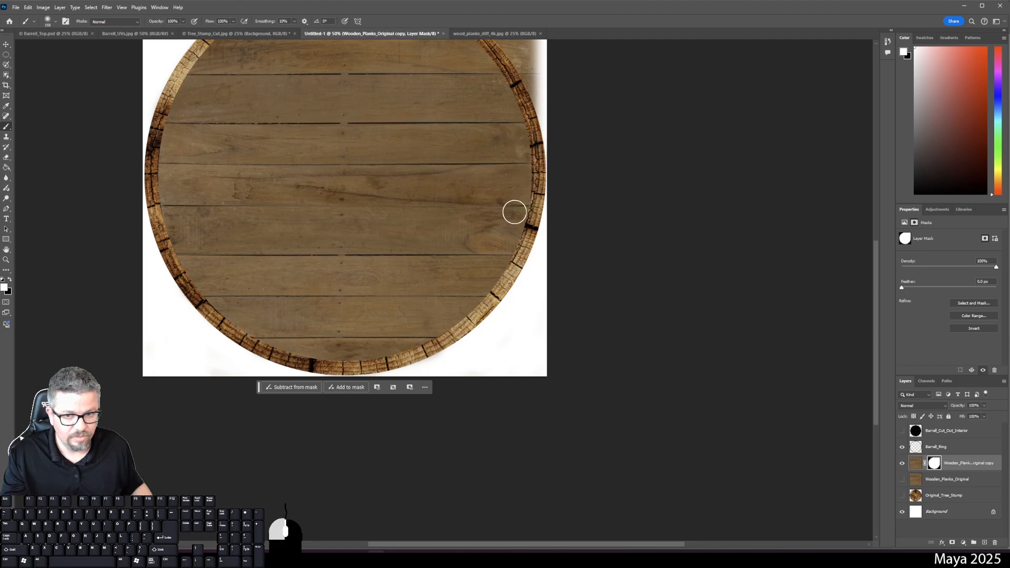
{"action": "left_click_drag", "start_coordinate": [513, 170], "coordinate": [495, 185]}
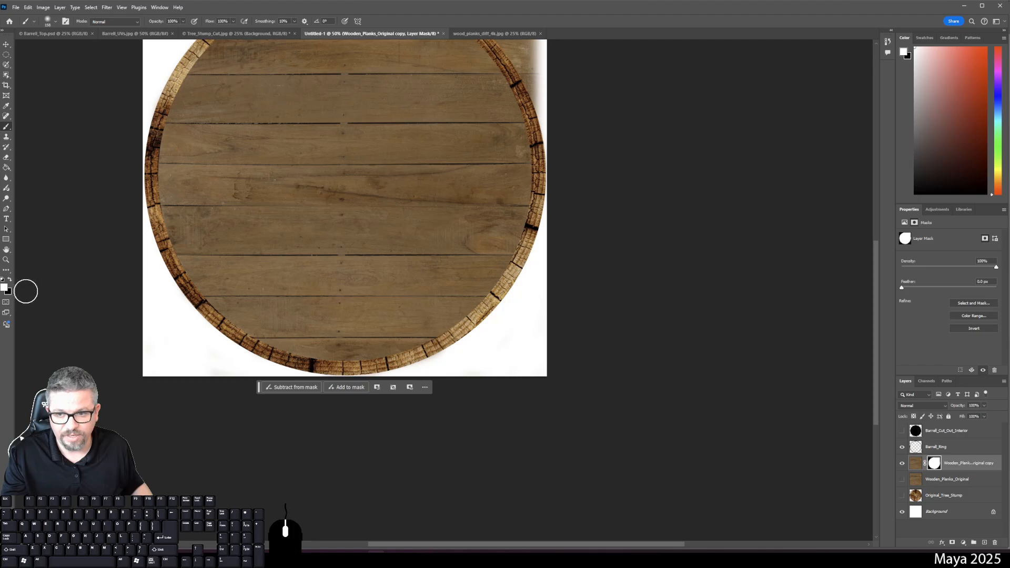
{"action": "left_click", "coordinate": [10, 279]}
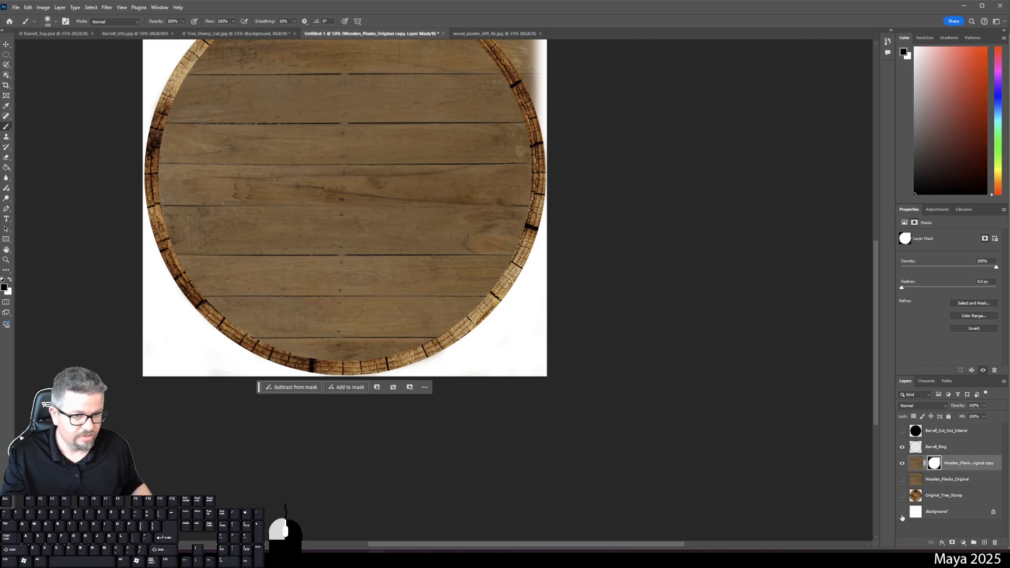
Hide the Background layer and mask out the planks outside the ring in the upper-right corner.
{"action": "left_click", "coordinate": [903, 512]}
{"action": "scroll", "coordinate": [665, 300], "scroll_direction": "up", "scroll_amount": 5}
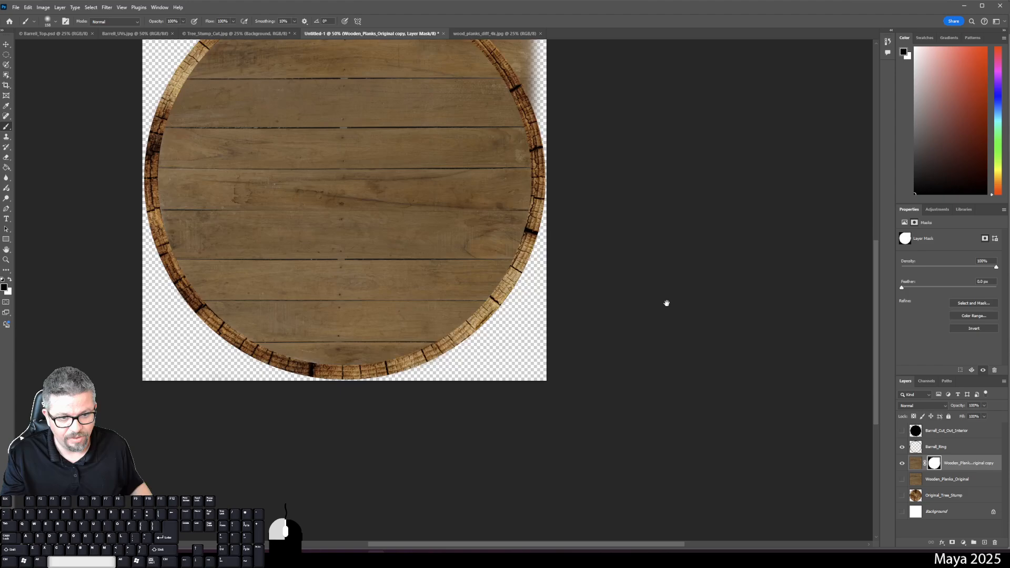
{"action": "mouse_move", "coordinate": [501, 158]}
{"action": "left_mouse_down"}
{"action": "mouse_move", "coordinate": [567, 219]}
{"action": "mouse_move", "coordinate": [476, 124]}
{"action": "mouse_move", "coordinate": [547, 223]}
{"action": "mouse_move", "coordinate": [540, 247]}
{"action": "mouse_move", "coordinate": [439, 140]}
{"action": "mouse_move", "coordinate": [425, 134]}
{"action": "mouse_move", "coordinate": [427, 159]}
{"action": "mouse_move", "coordinate": [406, 159]}
{"action": "mouse_move", "coordinate": [474, 205]}
{"action": "mouse_move", "coordinate": [537, 284]}
{"action": "mouse_move", "coordinate": [462, 181]}
{"action": "mouse_move", "coordinate": [486, 197]}
{"action": "mouse_move", "coordinate": [477, 220]}
{"action": "mouse_move", "coordinate": [510, 261]}
{"action": "mouse_move", "coordinate": [429, 184]}
{"action": "left_mouse_up"}
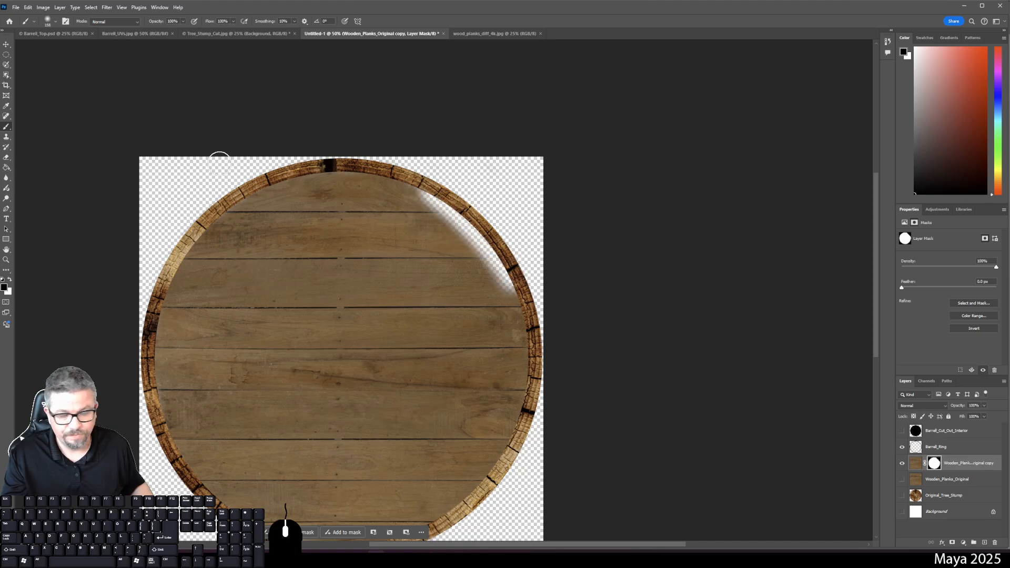
Paint white on the mask to restore the planks along the ring's upper-right, top and upper-left inner edges.
{"action": "left_click", "coordinate": [9, 282]}
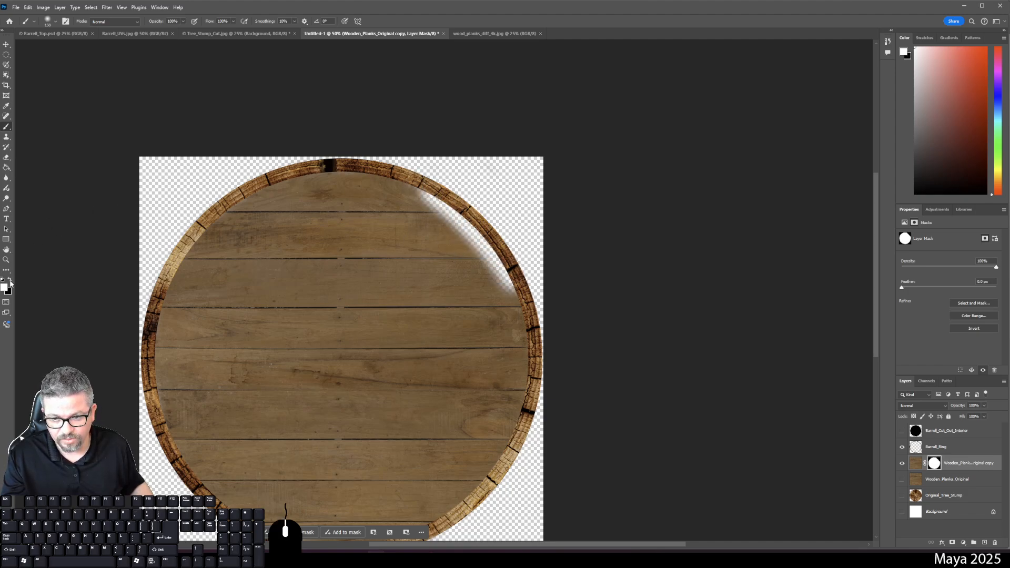
{"action": "mouse_move", "coordinate": [394, 183]}
{"action": "left_mouse_down"}
{"action": "mouse_move", "coordinate": [467, 235]}
{"action": "mouse_move", "coordinate": [519, 300]}
{"action": "mouse_move", "coordinate": [484, 274]}
{"action": "mouse_move", "coordinate": [463, 230]}
{"action": "mouse_move", "coordinate": [424, 204]}
{"action": "left_mouse_up"}
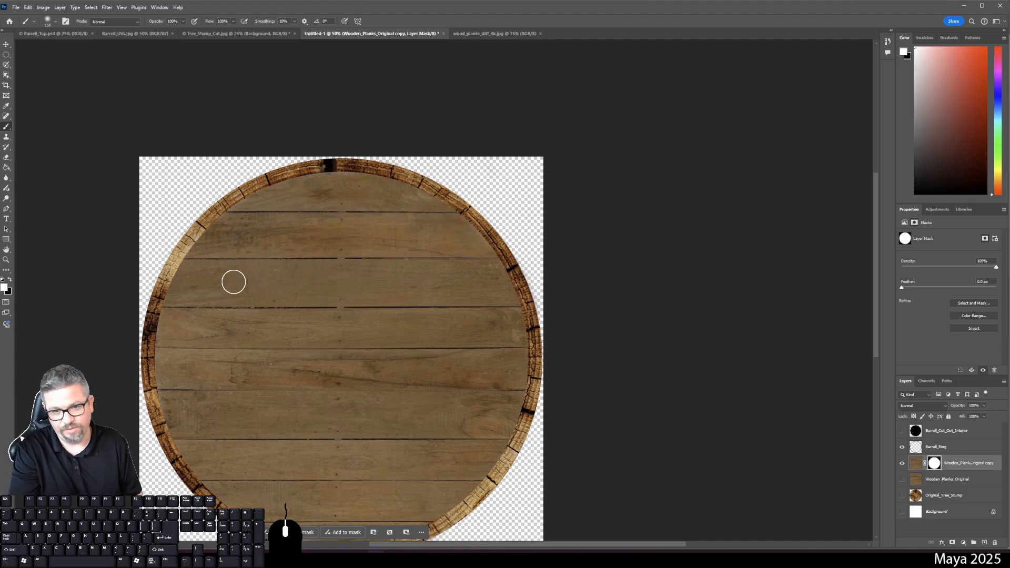
{"action": "left_click_drag", "start_coordinate": [351, 180], "coordinate": [284, 196]}
{"action": "left_click_drag", "start_coordinate": [285, 196], "coordinate": [302, 183]}
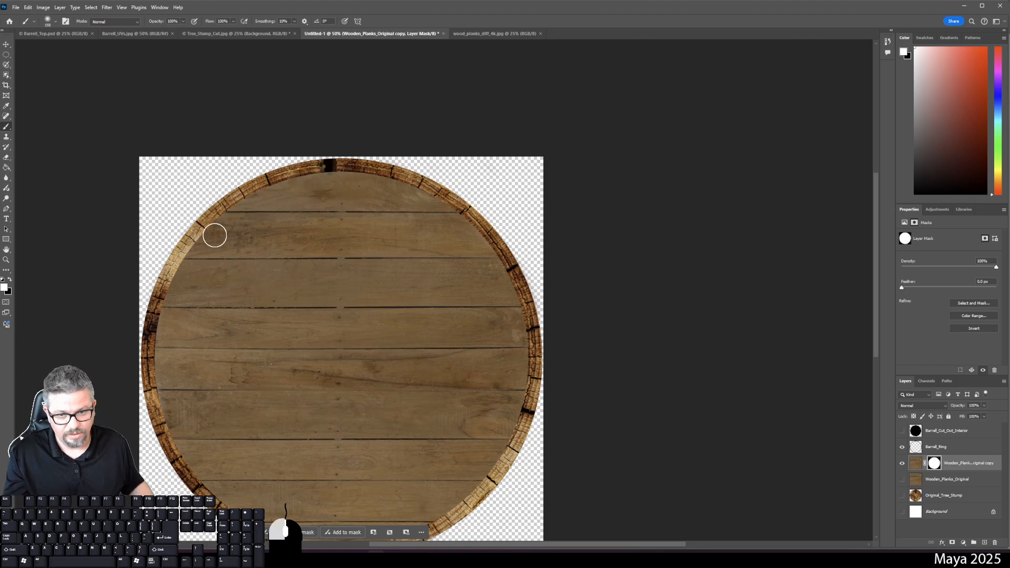
{"action": "left_click_drag", "start_coordinate": [215, 235], "coordinate": [200, 249]}
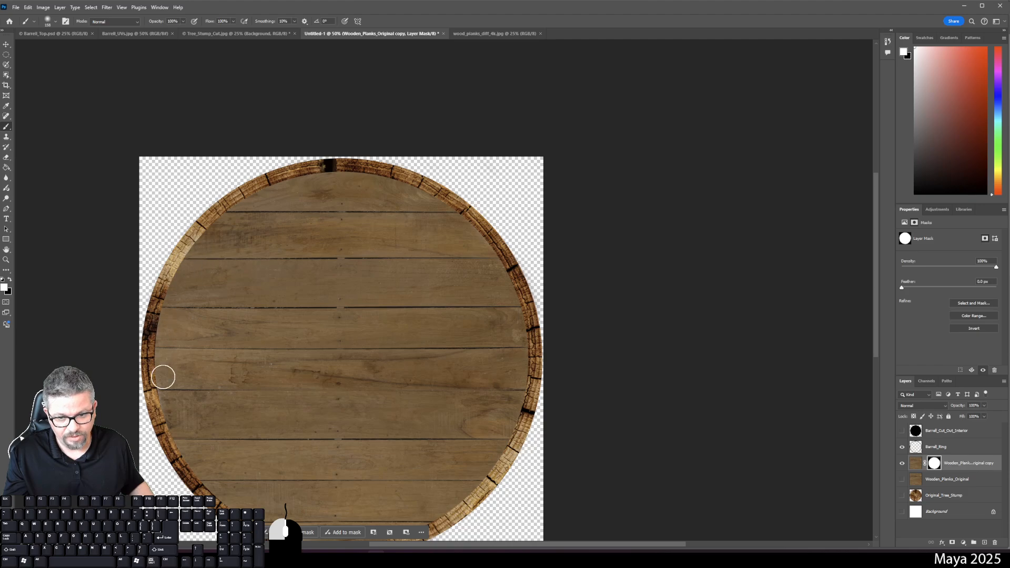
Touch up the mask with white along the ring's lower-left, bottom and top inner edges to fill any plank gaps.
{"action": "left_click_drag", "start_coordinate": [181, 442], "coordinate": [194, 464]}
{"action": "key", "text": "space"}
{"action": "left_click_drag", "start_coordinate": [234, 431], "coordinate": [220, 322]}
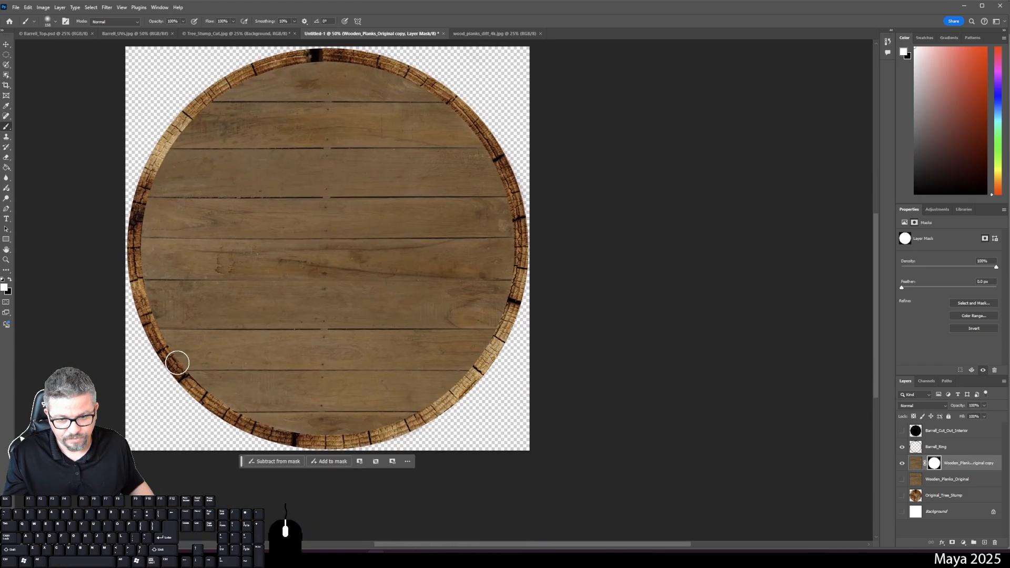
{"action": "left_click_drag", "start_coordinate": [169, 343], "coordinate": [182, 359]}
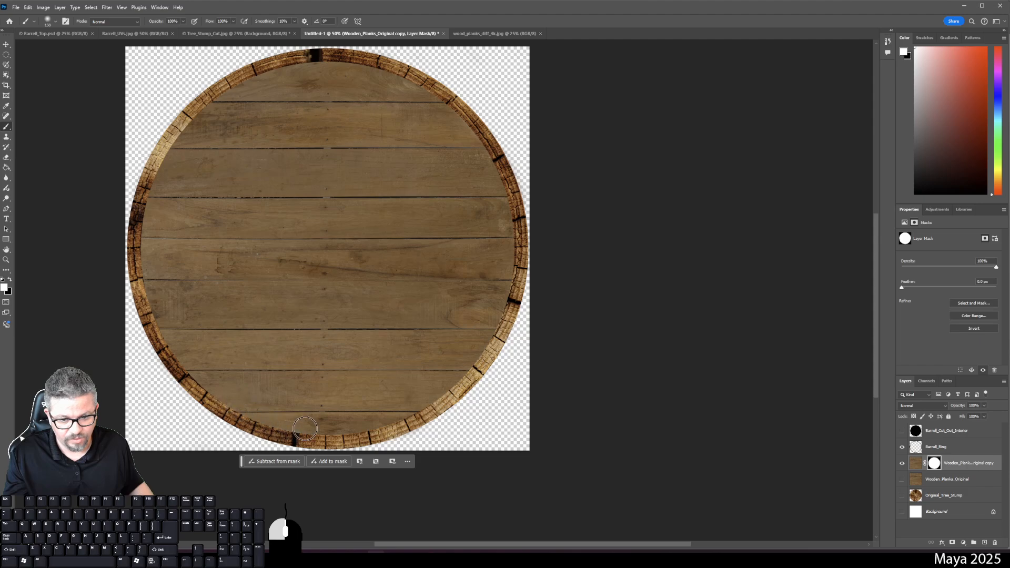
{"action": "mouse_move", "coordinate": [371, 433]}
{"action": "left_mouse_down"}
{"action": "mouse_move", "coordinate": [405, 419]}
{"action": "mouse_move", "coordinate": [395, 424]}
{"action": "left_mouse_up"}
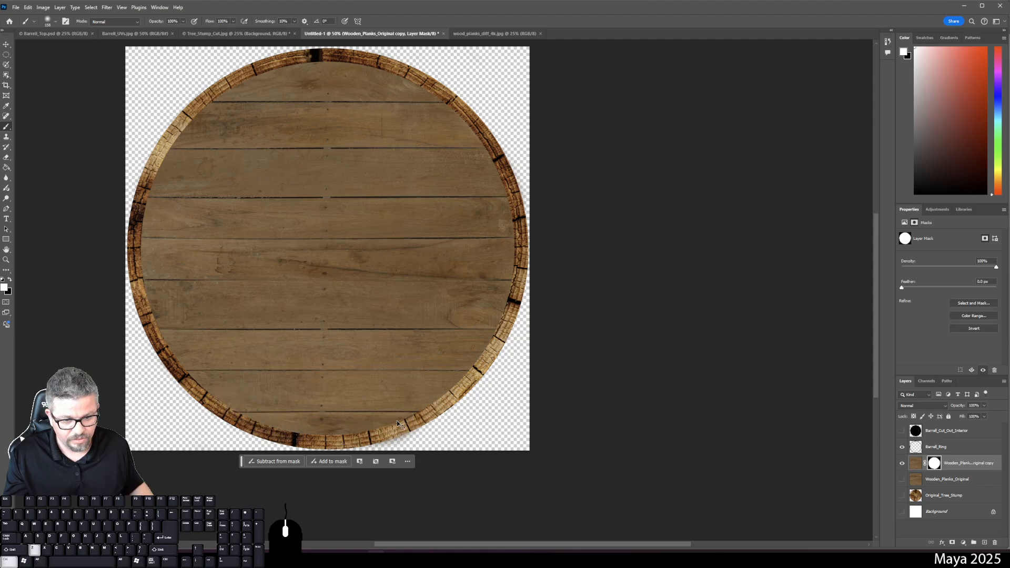
{"action": "left_click_drag", "start_coordinate": [174, 348], "coordinate": [210, 377]}
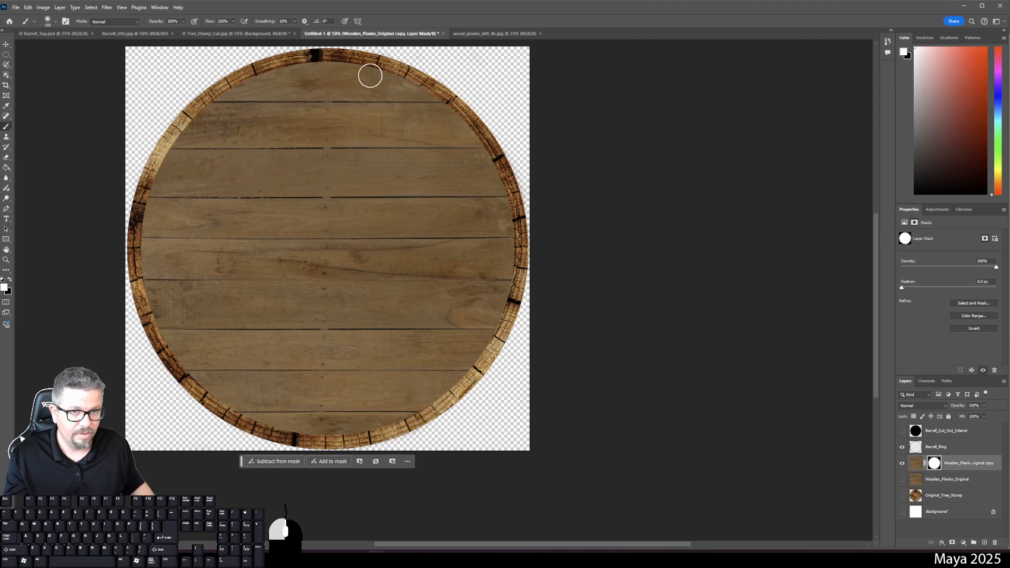
{"action": "left_click_drag", "start_coordinate": [298, 71], "coordinate": [282, 149]}
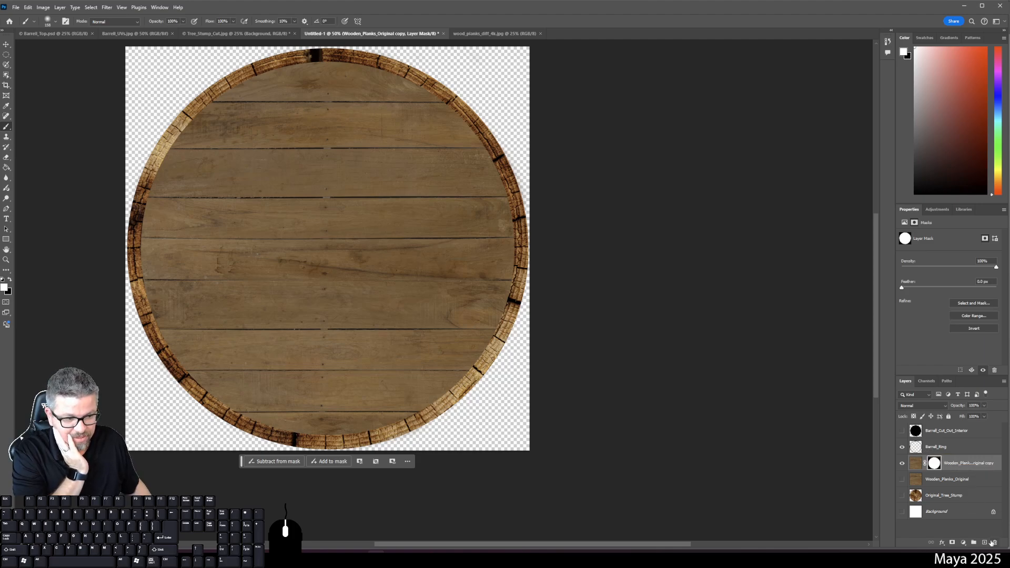
Add a new layer above the masked Wooden_Planks_Original copy layer and name it Barrell_Ring_Shadow.
{"action": "left_click", "coordinate": [985, 542]}
{"action": "double_click", "coordinate": [928, 464]}
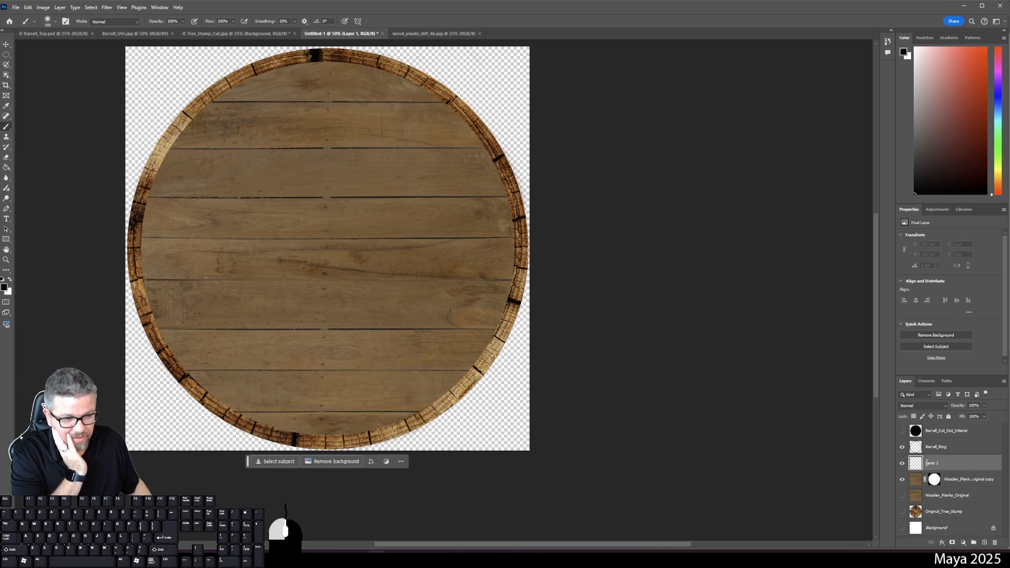
{"action": "type", "text": "Hhadow"}
{"action": "key", "text": "Return"}
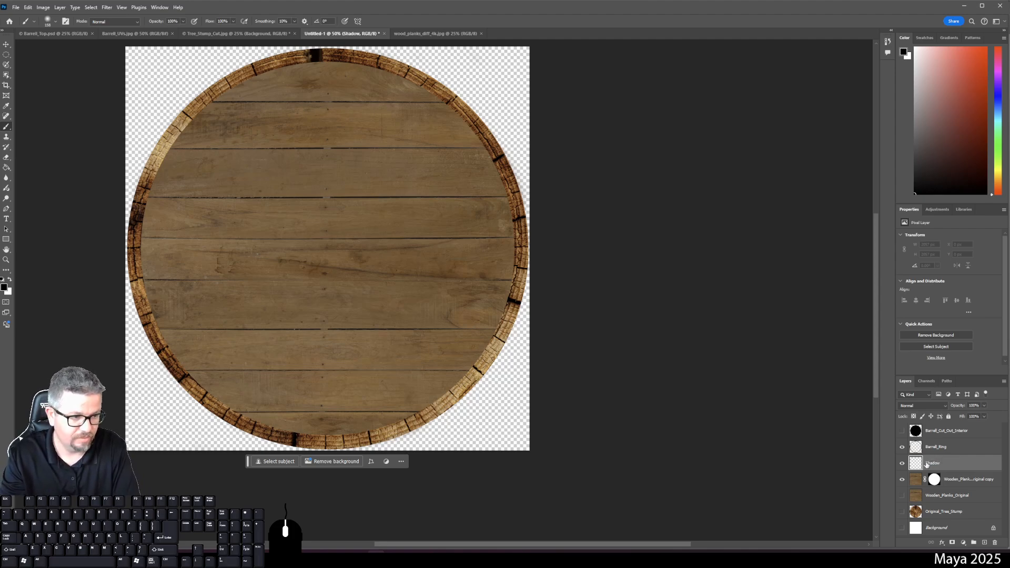
{"action": "double_click", "coordinate": [934, 465]}
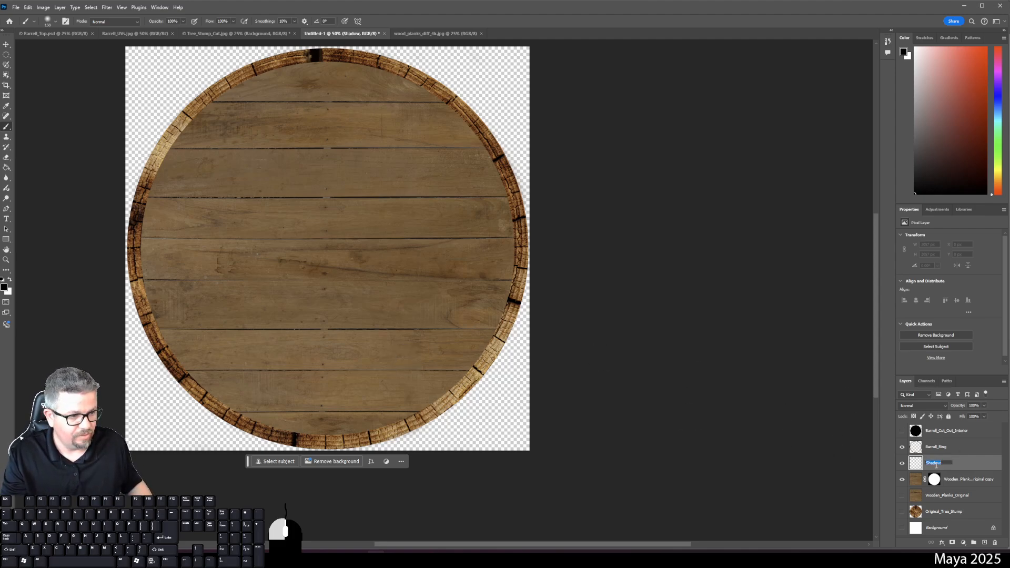
{"action": "type", "text": "Barrell_Ring_S"}
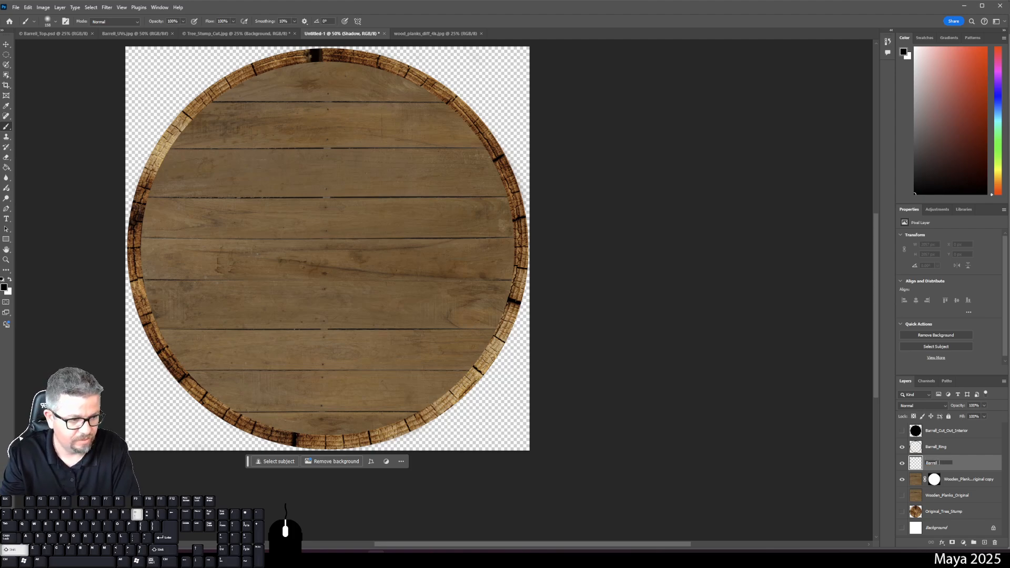
{"action": "type", "text": "hadow"}
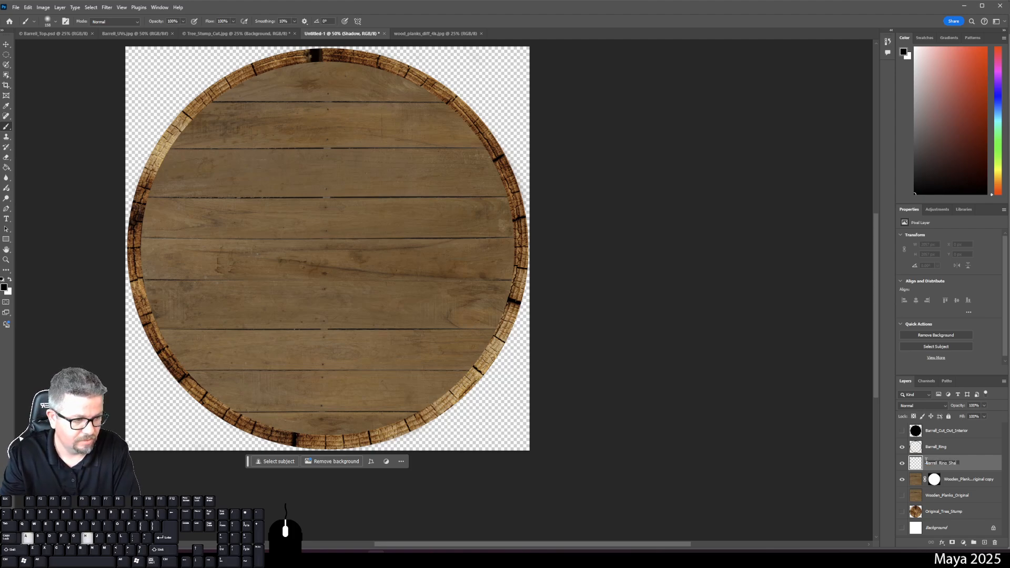
{"action": "key", "text": "Return"}
Reduce the soft brush size and paint a black shadow along the ring's left, bottom and lower-right inner edges.
{"action": "right_click", "coordinate": [363, 268]}
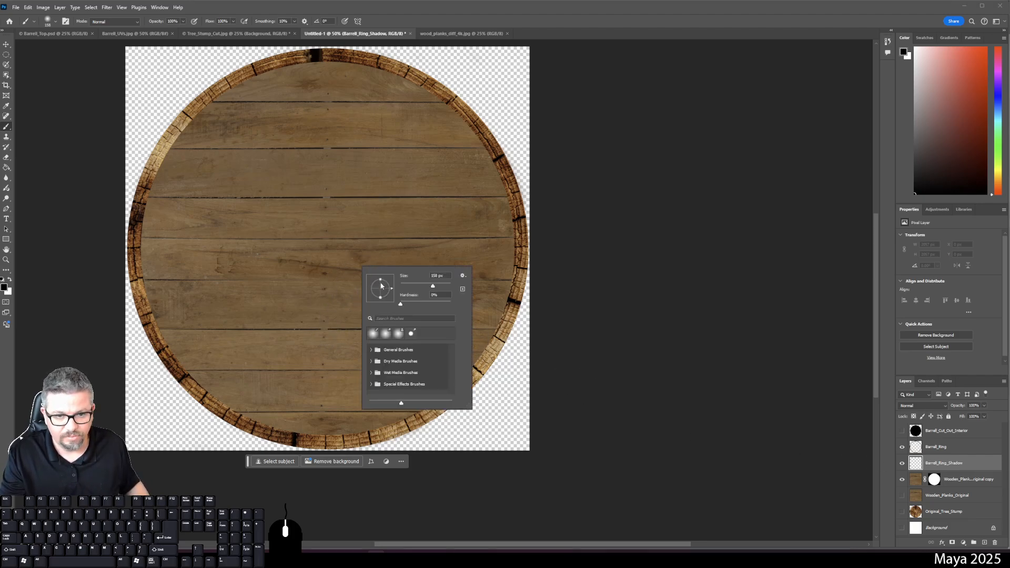
{"action": "left_click_drag", "start_coordinate": [416, 283], "coordinate": [446, 287]}
{"action": "right_click", "coordinate": [394, 209]}
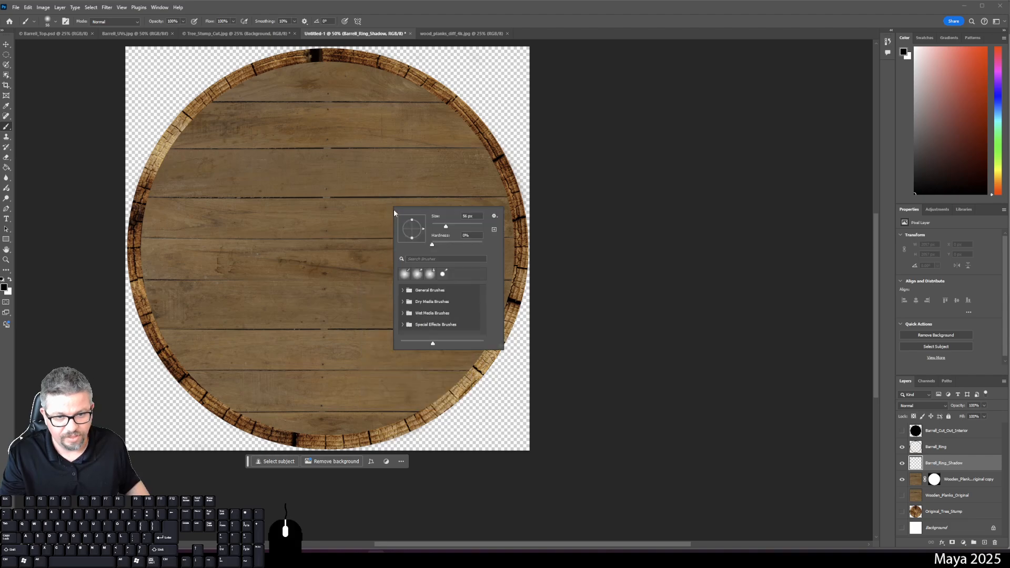
{"action": "left_click_drag", "start_coordinate": [436, 225], "coordinate": [448, 225]}
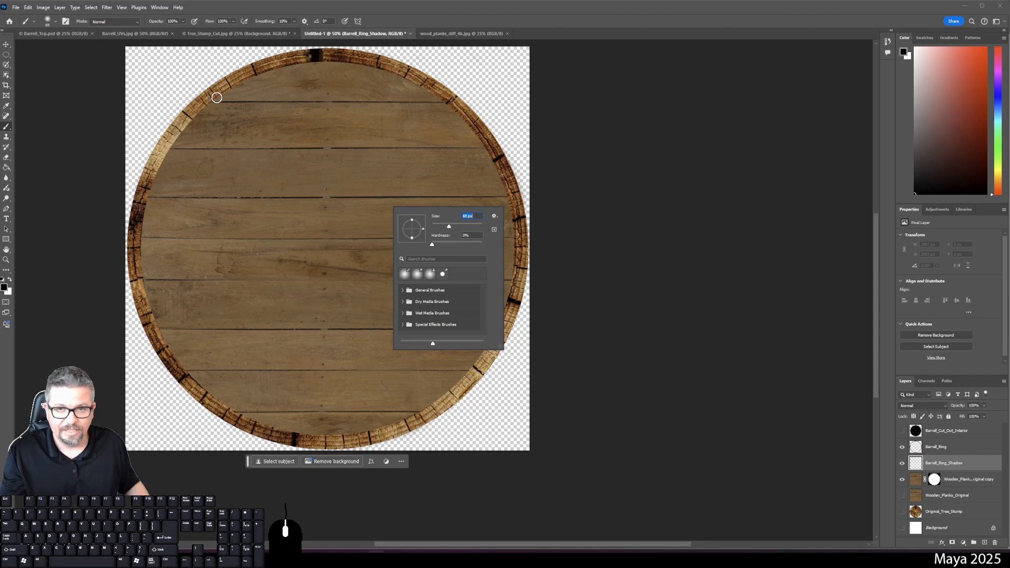
{"action": "left_click", "coordinate": [217, 97]}
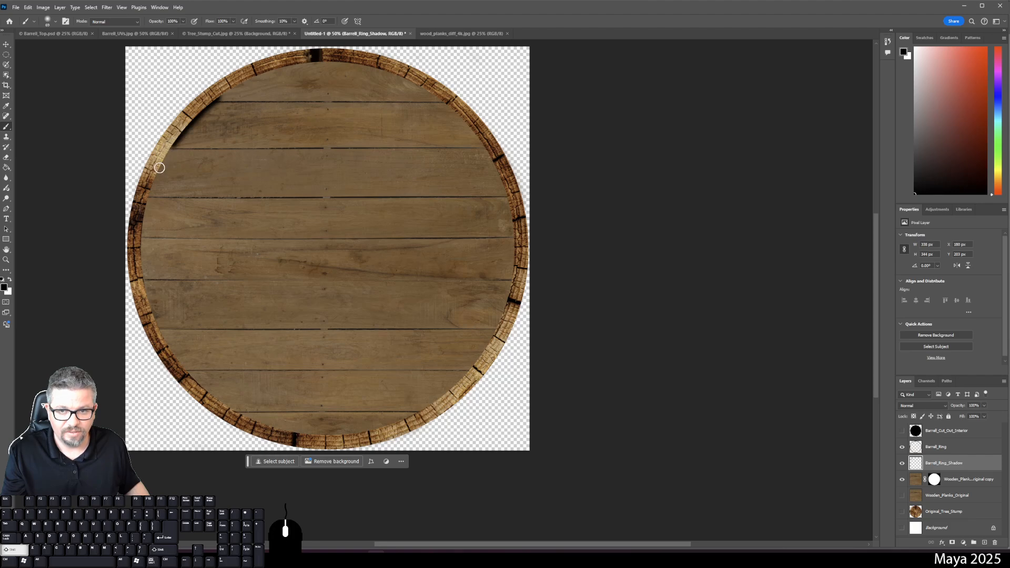
{"action": "left_click_drag", "start_coordinate": [146, 202], "coordinate": [148, 311]}
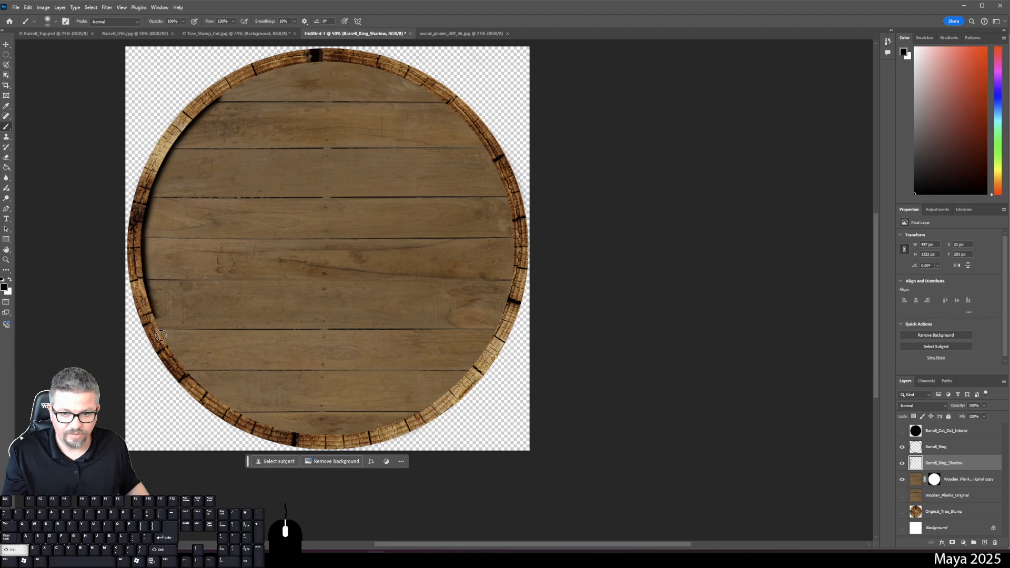
{"action": "left_click_drag", "start_coordinate": [166, 345], "coordinate": [191, 377]}
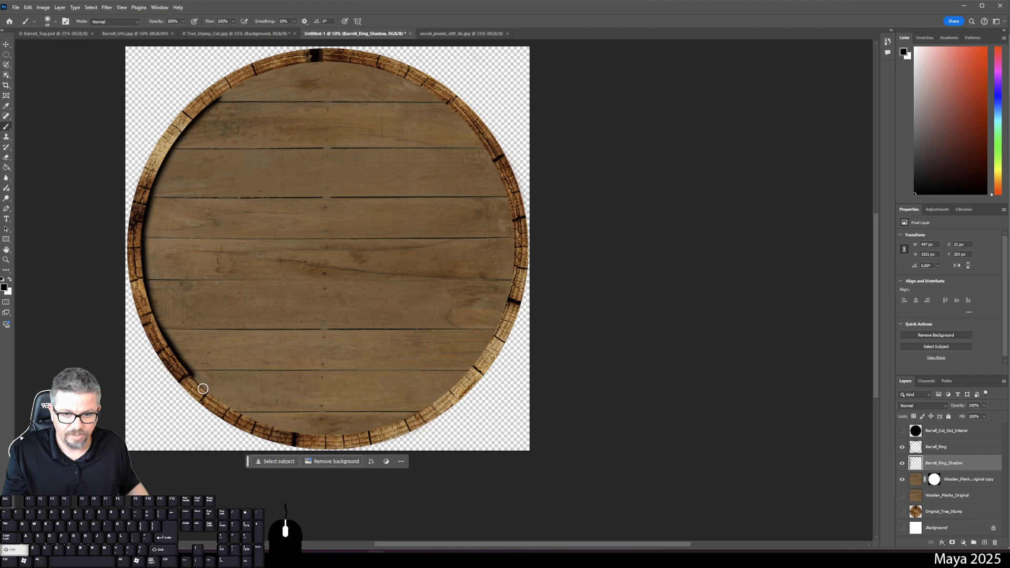
{"action": "left_click_drag", "start_coordinate": [232, 408], "coordinate": [301, 433]}
{"action": "mouse_move", "coordinate": [327, 434]}
{"action": "left_mouse_down"}
{"action": "mouse_move", "coordinate": [386, 432]}
{"action": "mouse_move", "coordinate": [434, 406]}
{"action": "mouse_move", "coordinate": [500, 323]}
{"action": "left_mouse_up"}
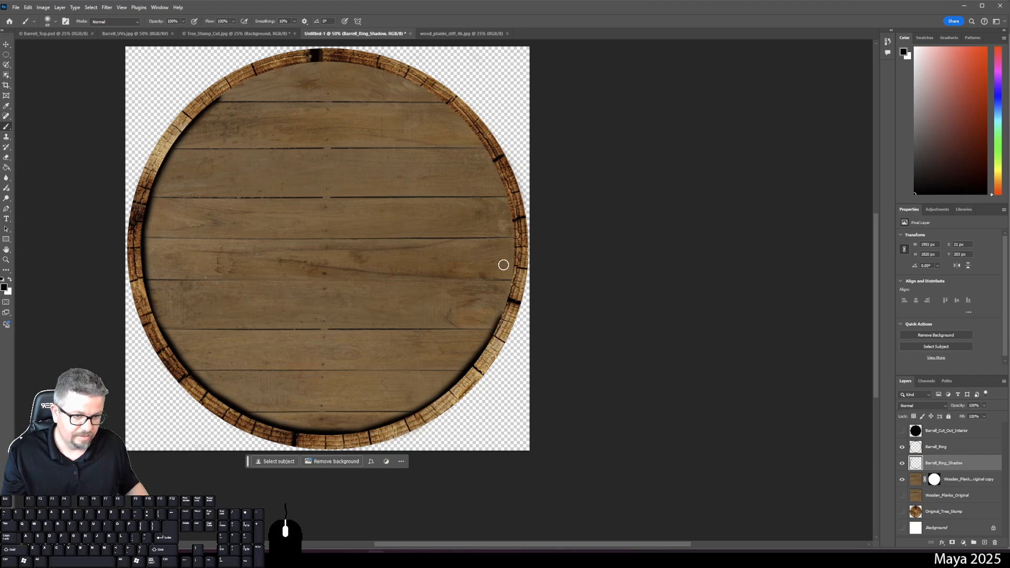
Continue the black shadow in connected straight strokes up the ring's right and upper-right inner edges.
{"action": "left_click_drag", "start_coordinate": [503, 264], "coordinate": [449, 355]}
{"action": "left_click", "coordinate": [470, 360], "text": "shift"}
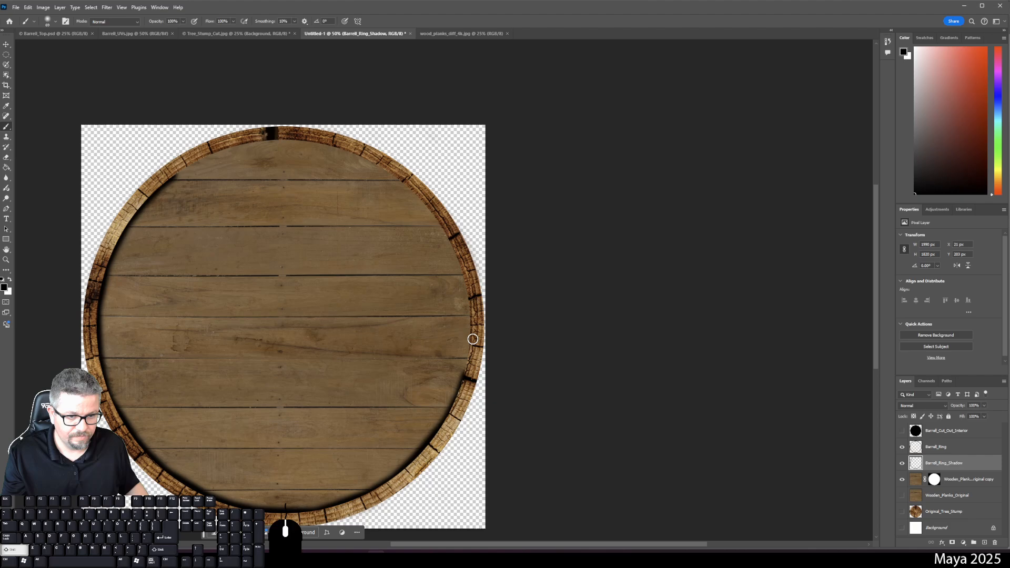
{"action": "left_click", "coordinate": [469, 298], "text": "shift"}
{"action": "left_click", "coordinate": [458, 255], "text": "shift"}
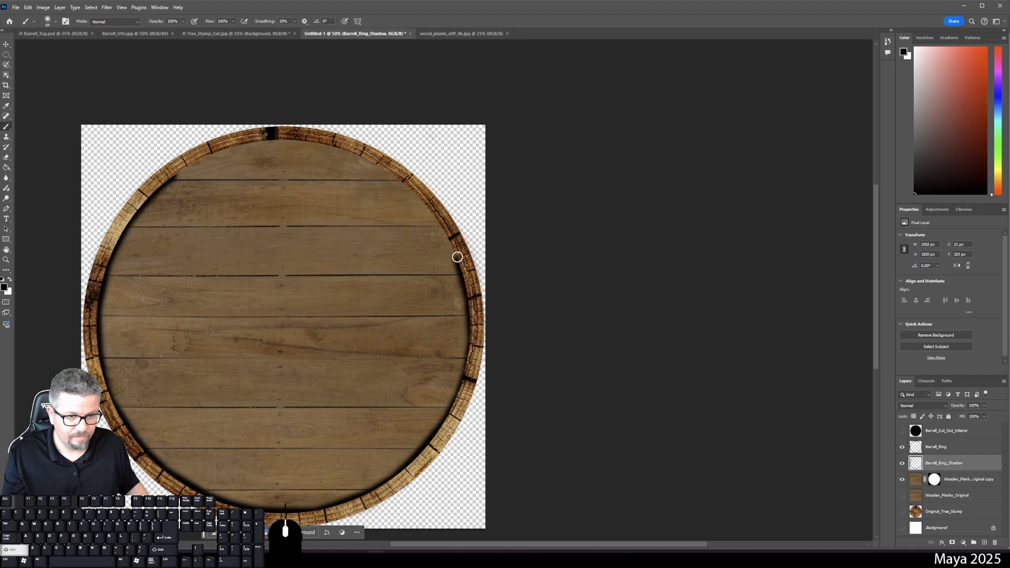
{"action": "left_click", "coordinate": [440, 220], "text": "shift"}
{"action": "left_click", "coordinate": [425, 202], "text": "shift"}
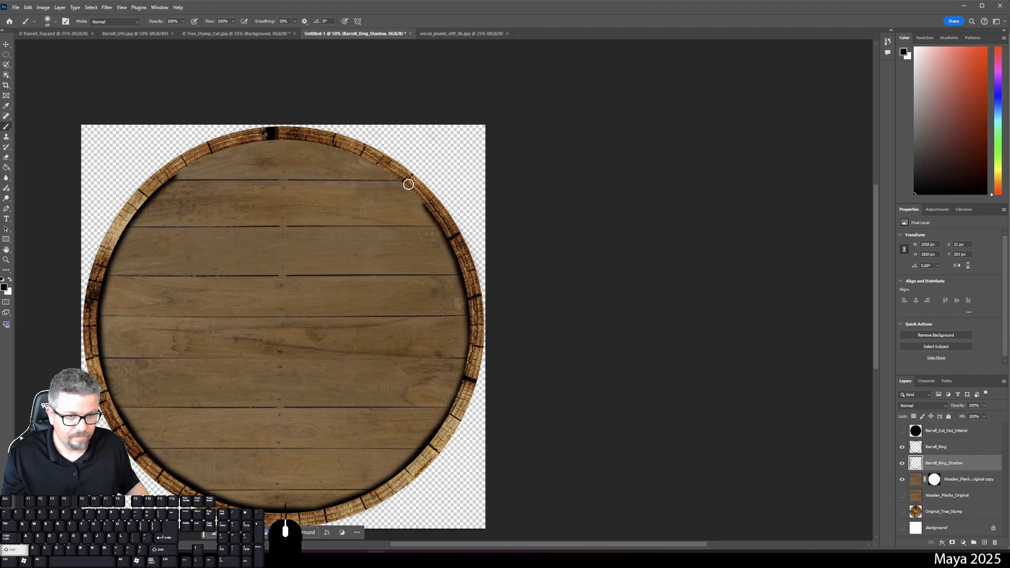
{"action": "left_click", "coordinate": [406, 187], "text": "shift"}
{"action": "left_click", "coordinate": [386, 168], "text": "shift"}
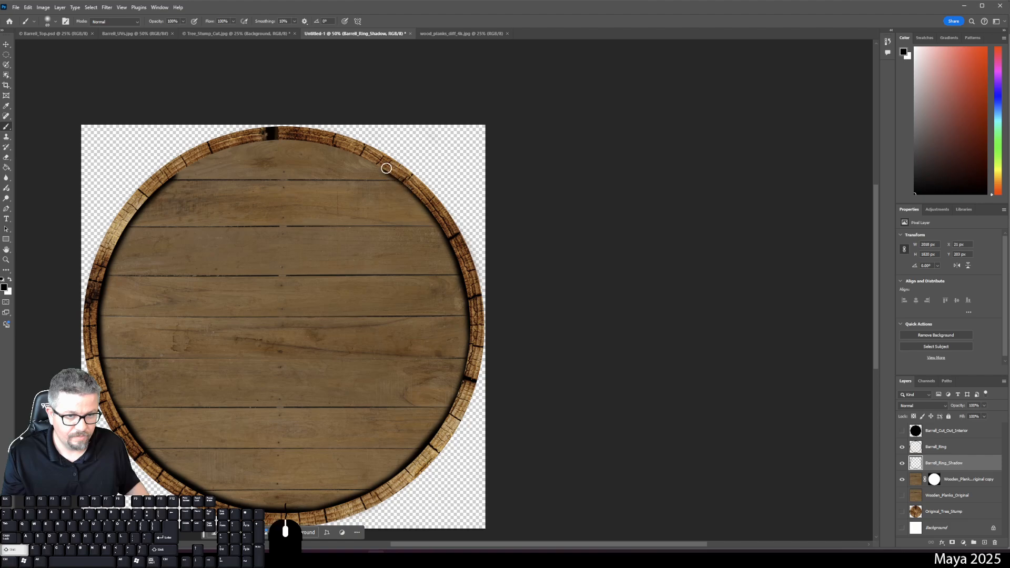
Close the black shadow along the ring's top inner edge toward the upper-left starting point.
{"action": "left_click", "coordinate": [361, 153], "text": "shift"}
{"action": "left_click", "coordinate": [317, 140], "text": "shift"}
{"action": "left_click", "coordinate": [290, 138], "text": "shift"}
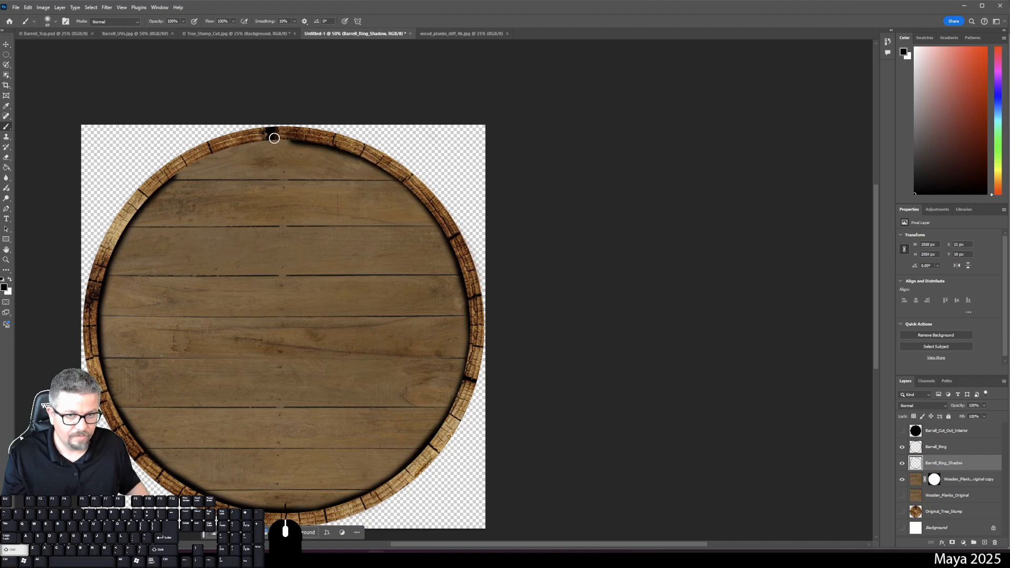
{"action": "left_click", "coordinate": [266, 136], "text": "shift"}
{"action": "left_click", "coordinate": [226, 146], "text": "shift"}
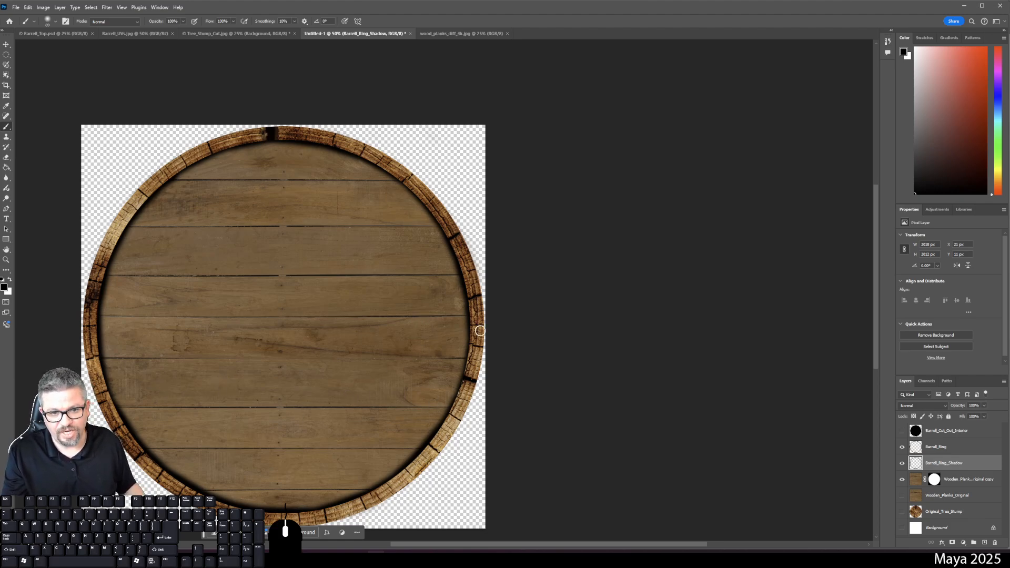
Set the Barrell_Ring_Shadow layer's blend mode to Soft Light.
{"action": "left_click", "coordinate": [920, 405]}
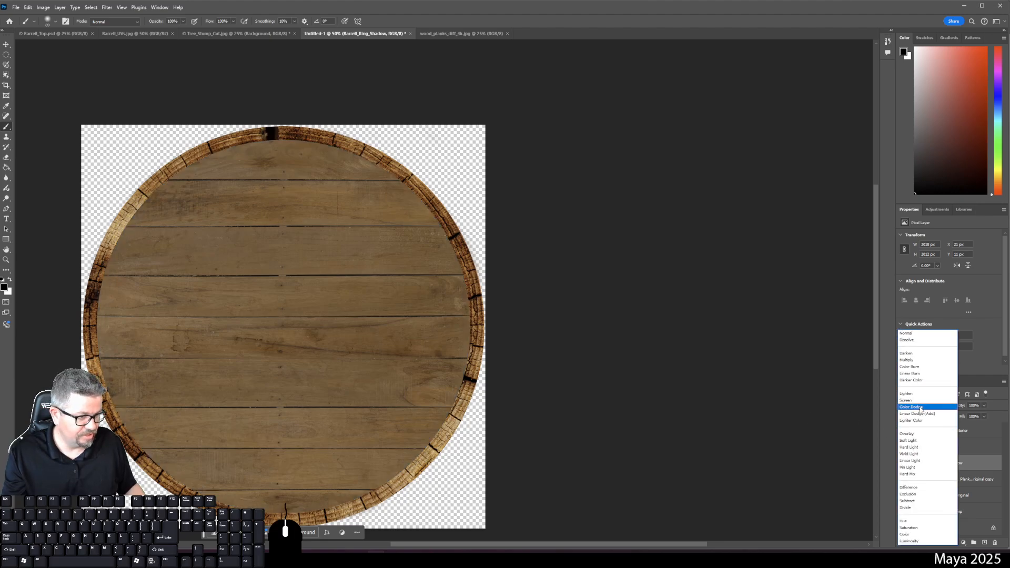
{"action": "left_click", "coordinate": [916, 441]}
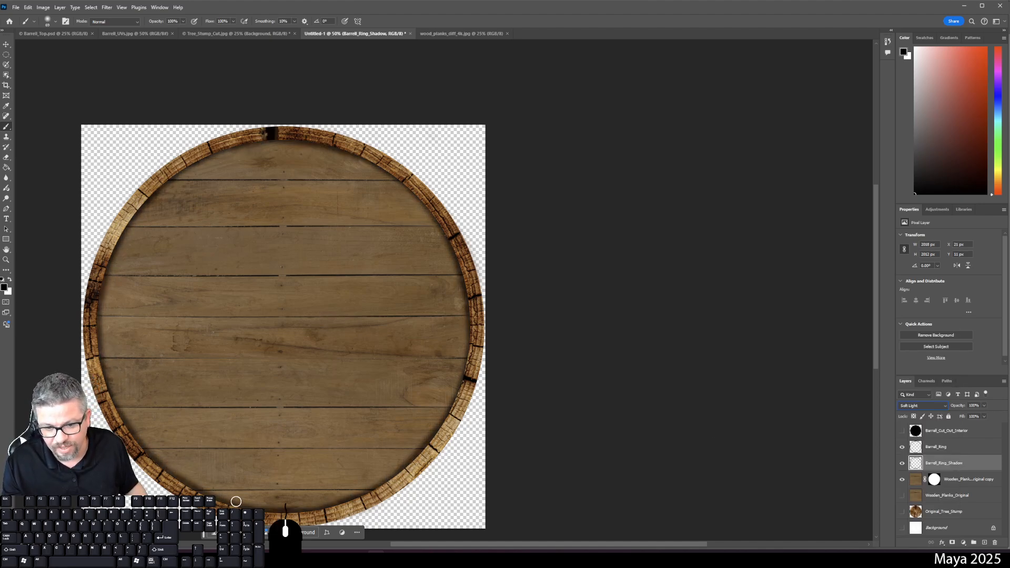
{"action": "mouse_move", "coordinate": [293, 516]}
{"action": "left_mouse_down"}
{"action": "mouse_move", "coordinate": [383, 482]}
{"action": "mouse_move", "coordinate": [430, 428]}
{"action": "left_mouse_up"}
{"action": "key", "text": "ctrl+z"}
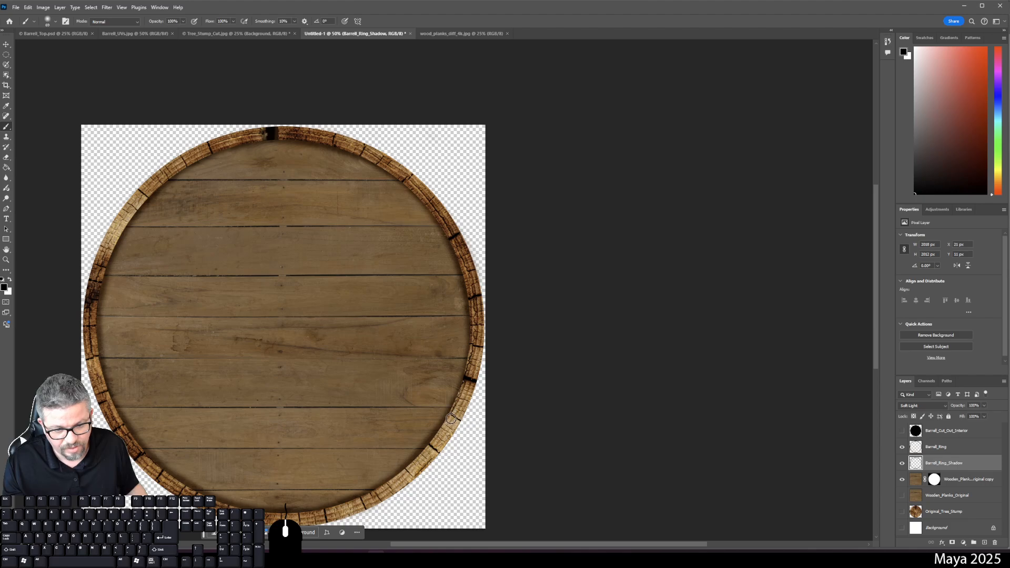
Paint over the shadow again in connected black strokes along the ring's upper-right and right inner edges to deepen it.
{"action": "mouse_move", "coordinate": [451, 419]}
{"action": "left_mouse_down"}
{"action": "mouse_move", "coordinate": [471, 339]}
{"action": "mouse_move", "coordinate": [469, 371]}
{"action": "mouse_move", "coordinate": [421, 457]}
{"action": "left_mouse_up"}
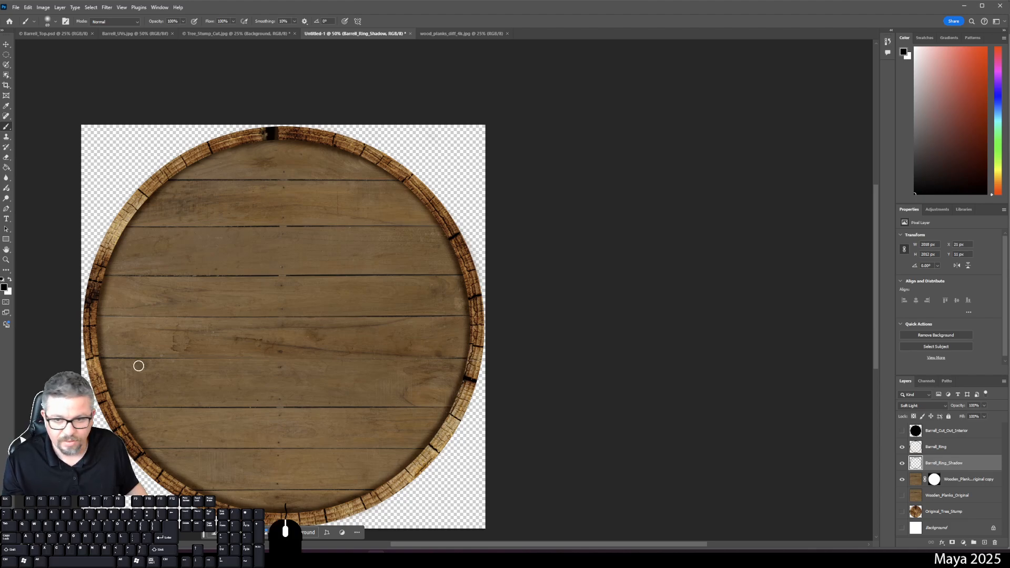
{"action": "mouse_move", "coordinate": [103, 266]}
{"action": "left_mouse_down"}
{"action": "mouse_move", "coordinate": [138, 199]}
{"action": "mouse_move", "coordinate": [207, 151]}
{"action": "mouse_move", "coordinate": [244, 143]}
{"action": "mouse_move", "coordinate": [200, 157]}
{"action": "mouse_move", "coordinate": [284, 141]}
{"action": "mouse_move", "coordinate": [368, 160]}
{"action": "left_mouse_up"}
{"action": "mouse_move", "coordinate": [199, 154]}
{"action": "left_mouse_down"}
{"action": "mouse_move", "coordinate": [234, 143]}
{"action": "mouse_move", "coordinate": [209, 151]}
{"action": "mouse_move", "coordinate": [315, 144]}
{"action": "mouse_move", "coordinate": [397, 178]}
{"action": "mouse_move", "coordinate": [450, 228]}
{"action": "left_mouse_up"}
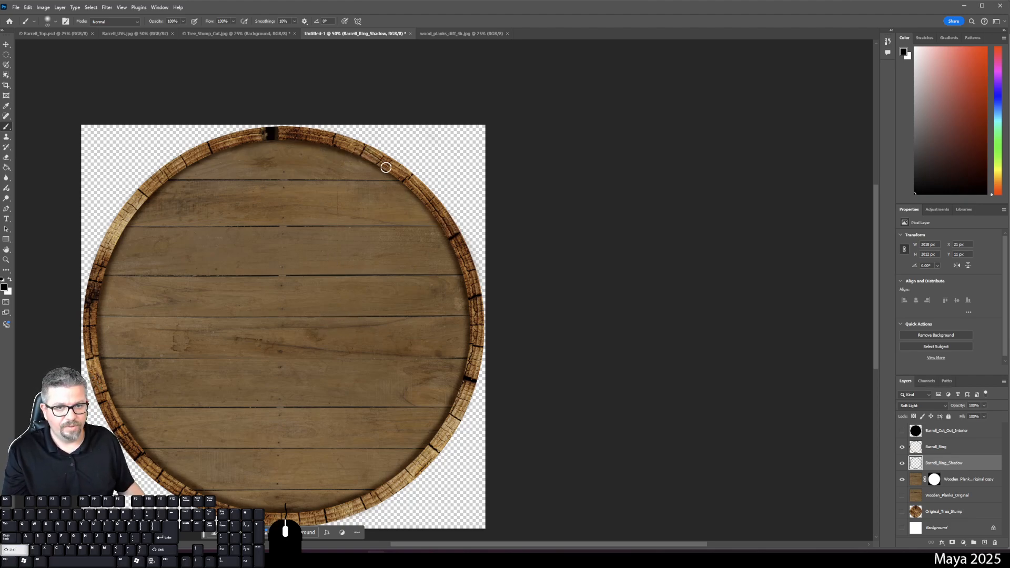
{"action": "left_click", "coordinate": [413, 188], "text": "shift"}
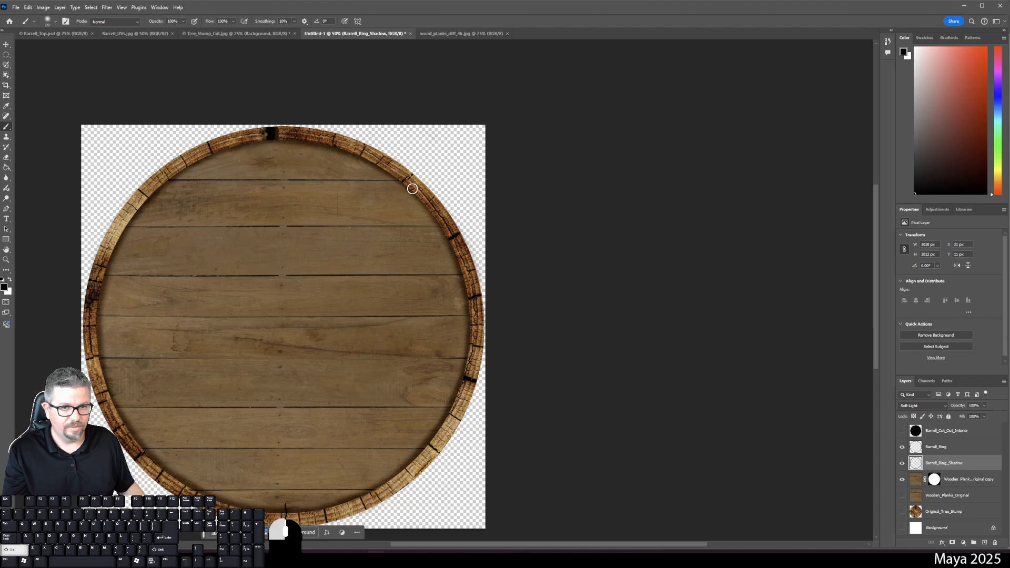
{"action": "left_click", "coordinate": [439, 218], "text": "shift"}
{"action": "left_click", "coordinate": [446, 231], "text": "shift"}
{"action": "left_click", "coordinate": [456, 248], "text": "shift"}
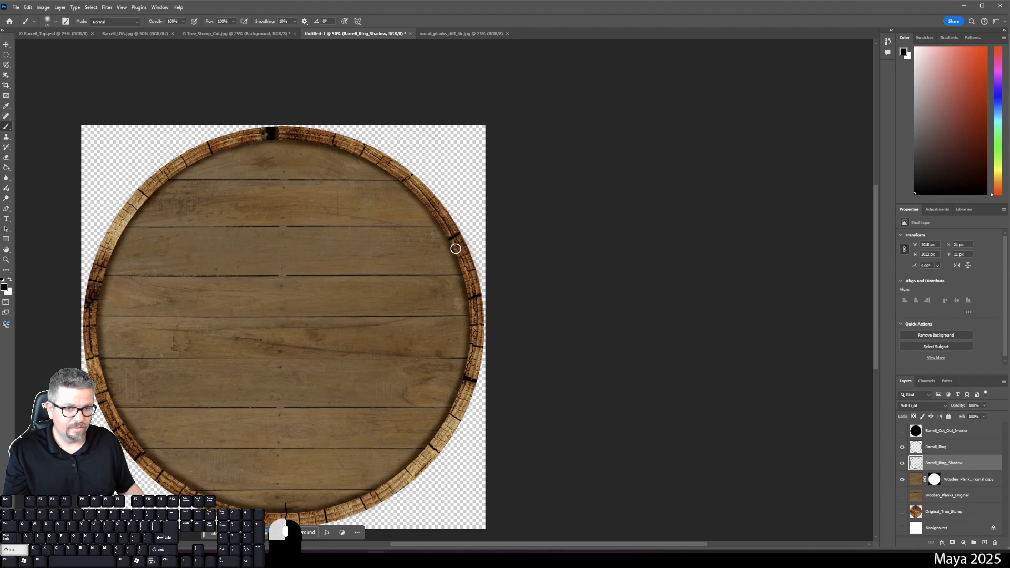
{"action": "left_click", "coordinate": [464, 276], "text": "shift"}
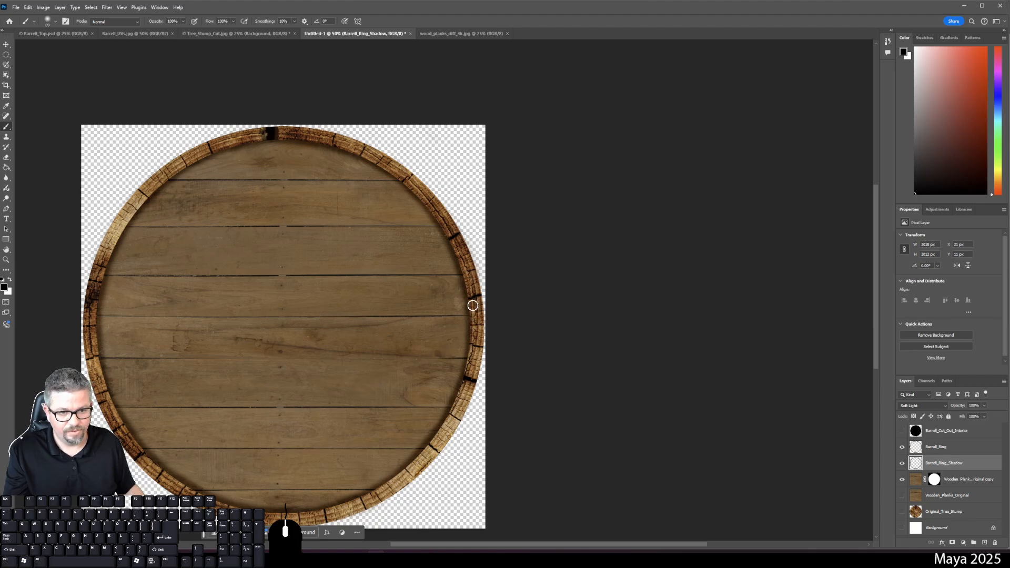
{"action": "left_click", "coordinate": [471, 311], "text": "shift"}
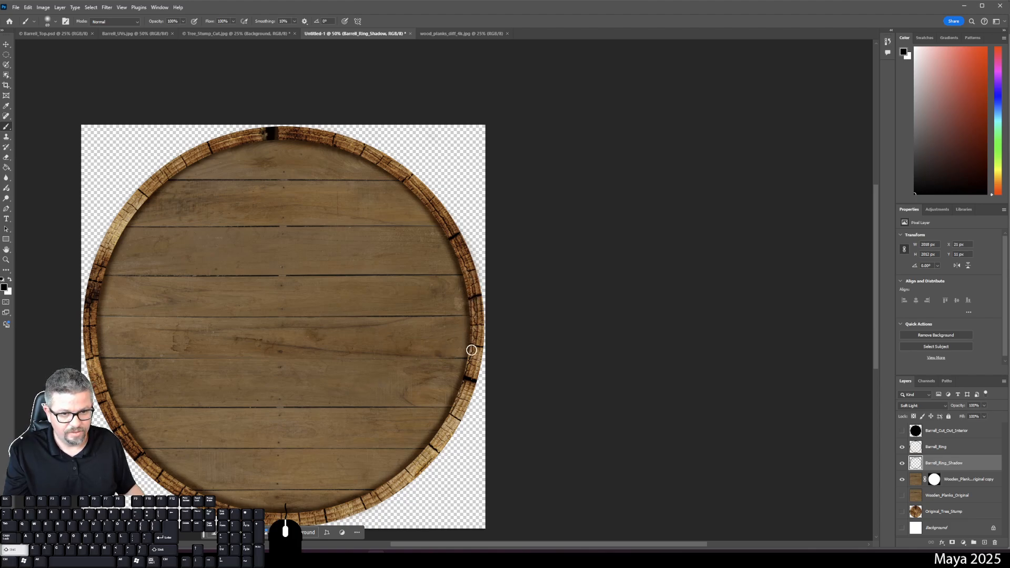
{"action": "left_click", "coordinate": [467, 366], "text": "shift"}
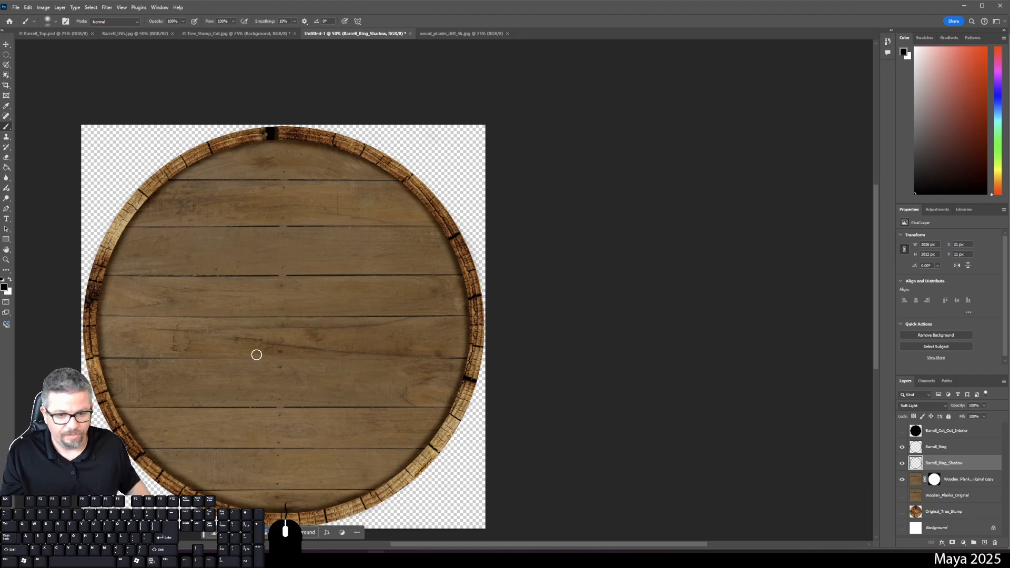
Apply a Hue/Saturation adjustment to the Wooden_Planks_Original copy layer with hue -3, saturation +13 and lightness +5.
{"action": "key", "text": "ctrl+minus"}
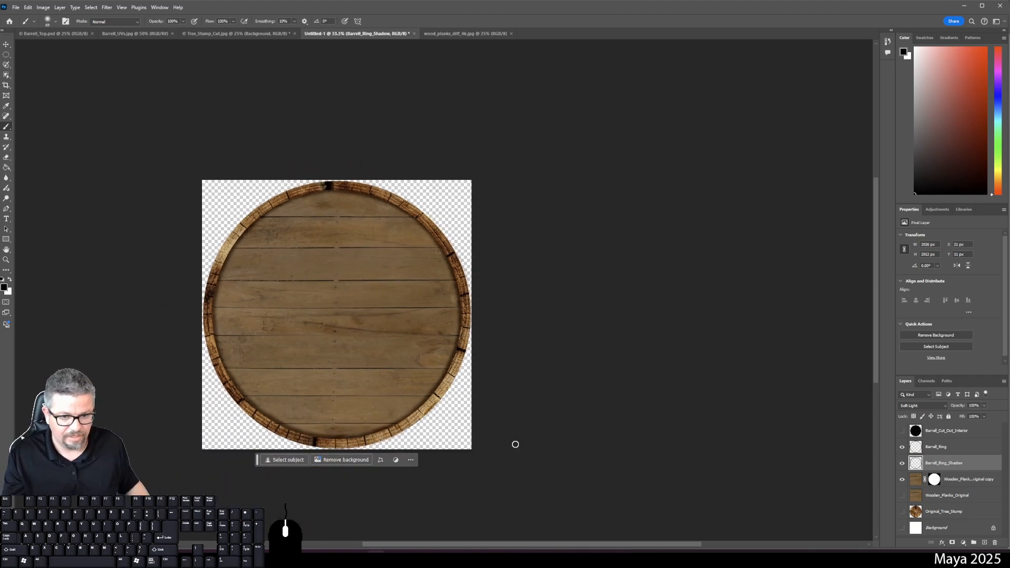
{"action": "left_click", "coordinate": [938, 449]}
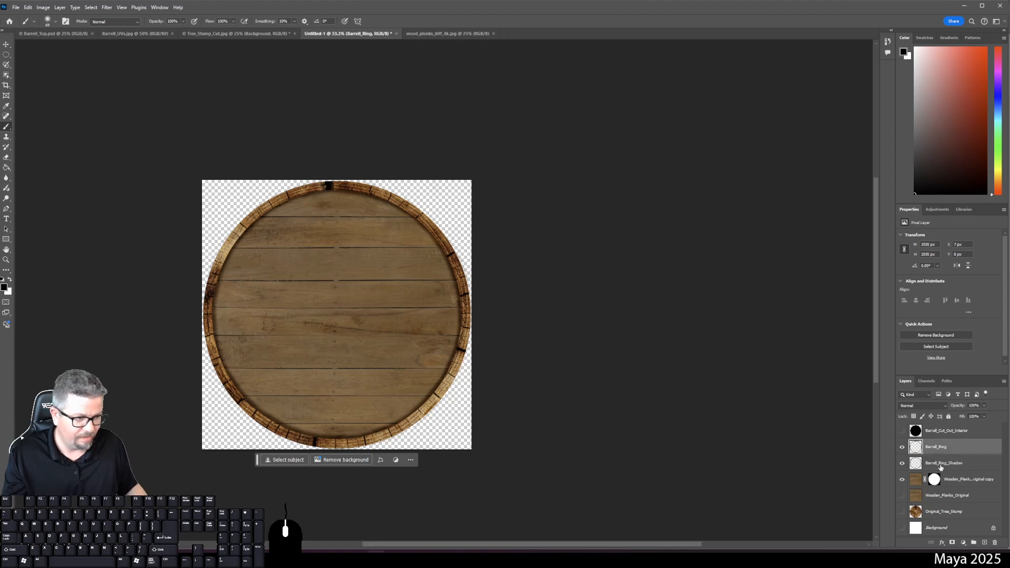
{"action": "left_click", "coordinate": [918, 482]}
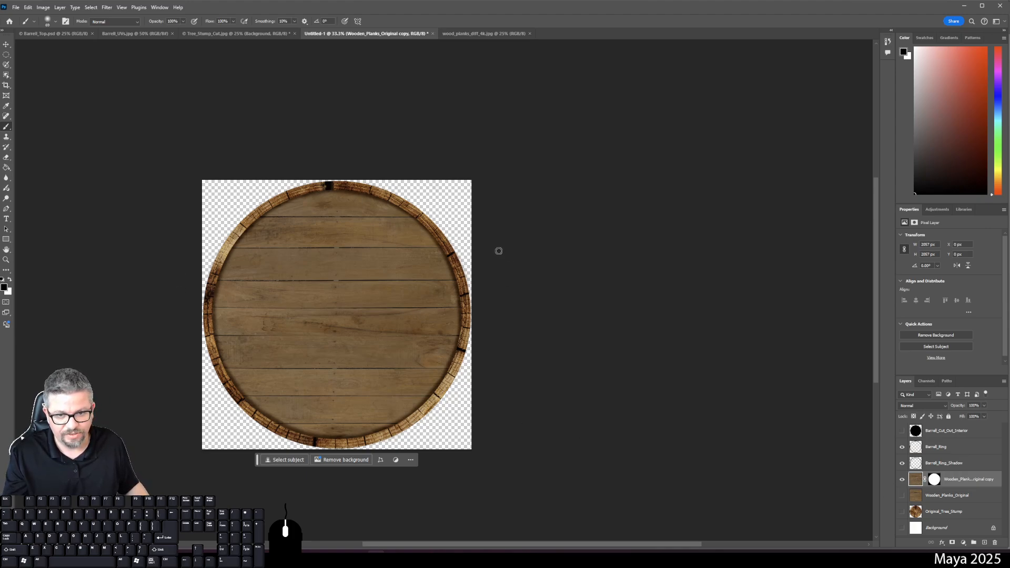
{"action": "left_click", "coordinate": [60, 7]}
{"action": "left_click", "coordinate": [51, 30]}
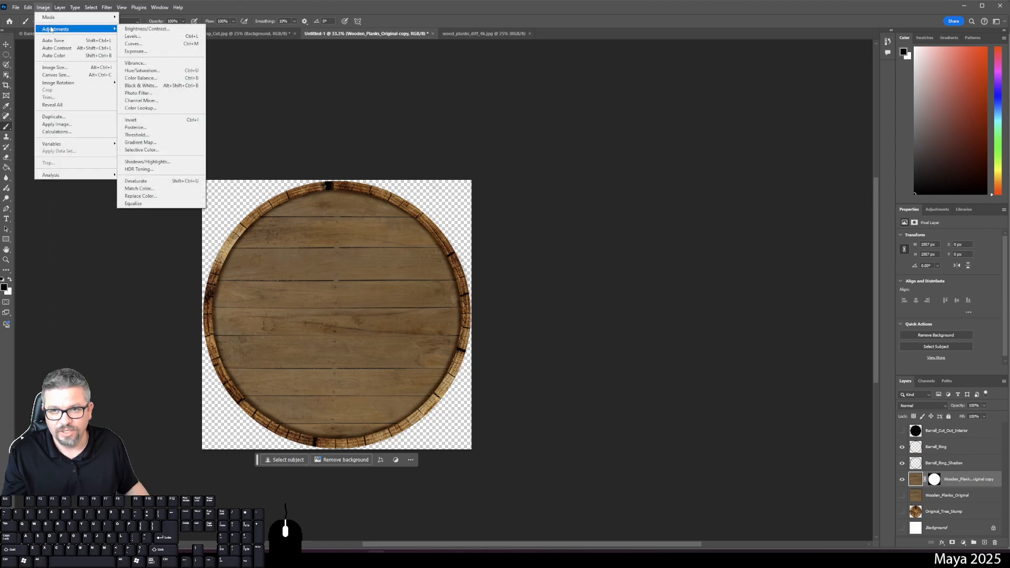
{"action": "left_click", "coordinate": [147, 72]}
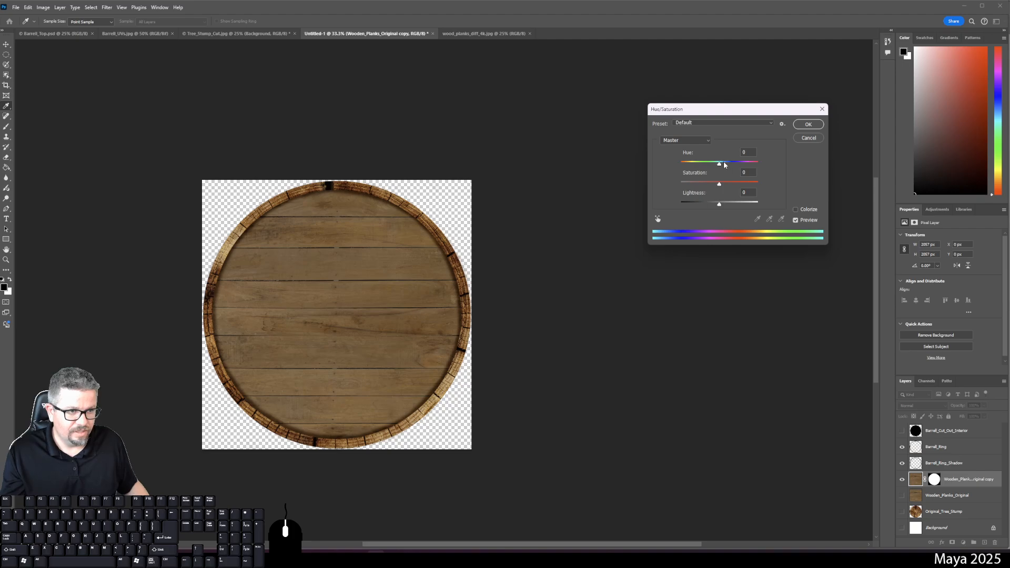
{"action": "left_click_drag", "start_coordinate": [720, 185], "coordinate": [719, 165]}
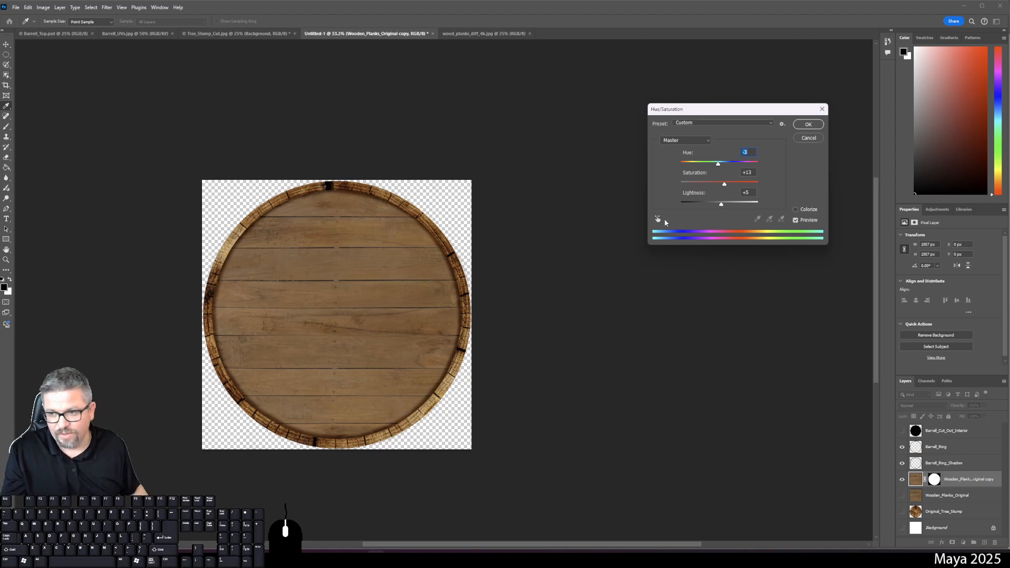
{"action": "left_click", "coordinate": [808, 126]}
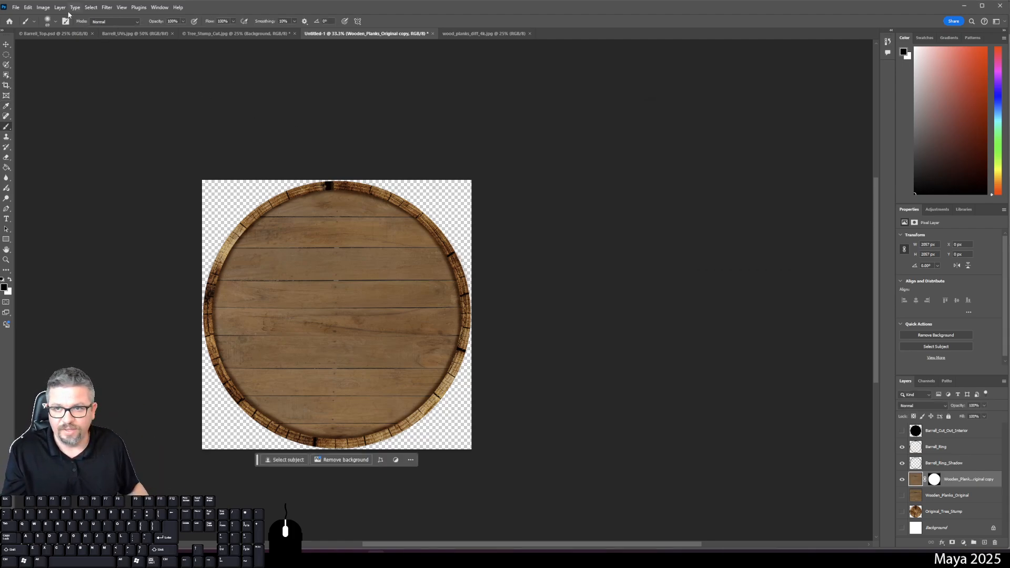
Apply a Brightness/Contrast adjustment to the Wooden_Planks_Original copy layer with brightness 6 and contrast 31.
{"action": "left_click", "coordinate": [45, 8]}
{"action": "mouse_move", "coordinate": [96, 27]}
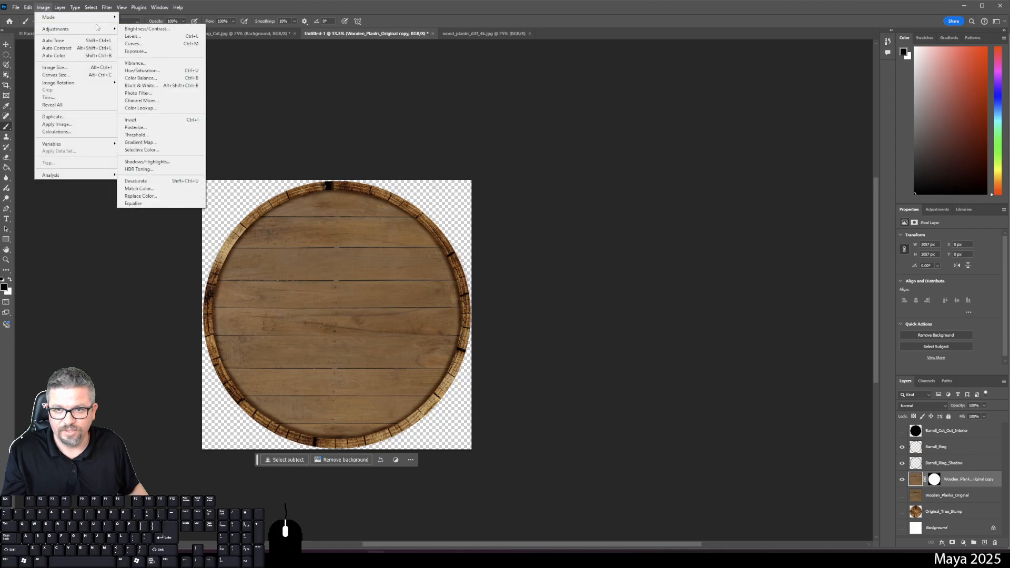
{"action": "left_click", "coordinate": [142, 29]}
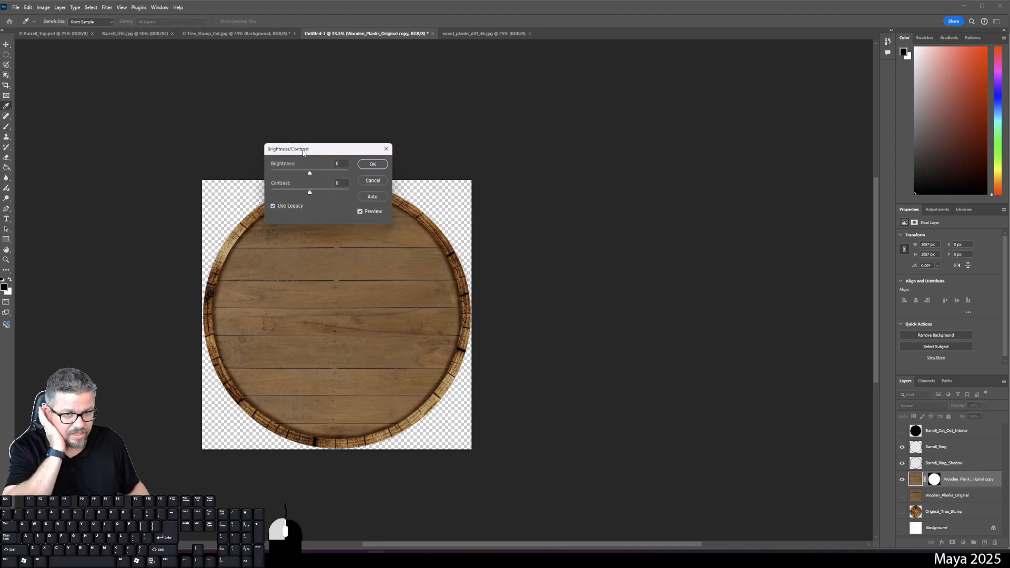
{"action": "left_click_drag", "start_coordinate": [304, 153], "coordinate": [615, 159]}
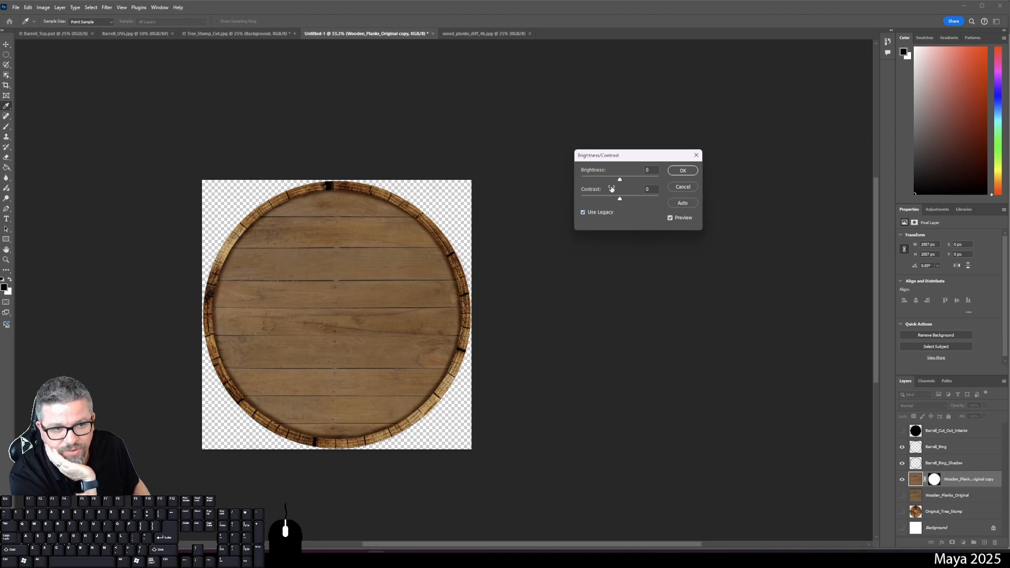
{"action": "left_click", "coordinate": [682, 203]}
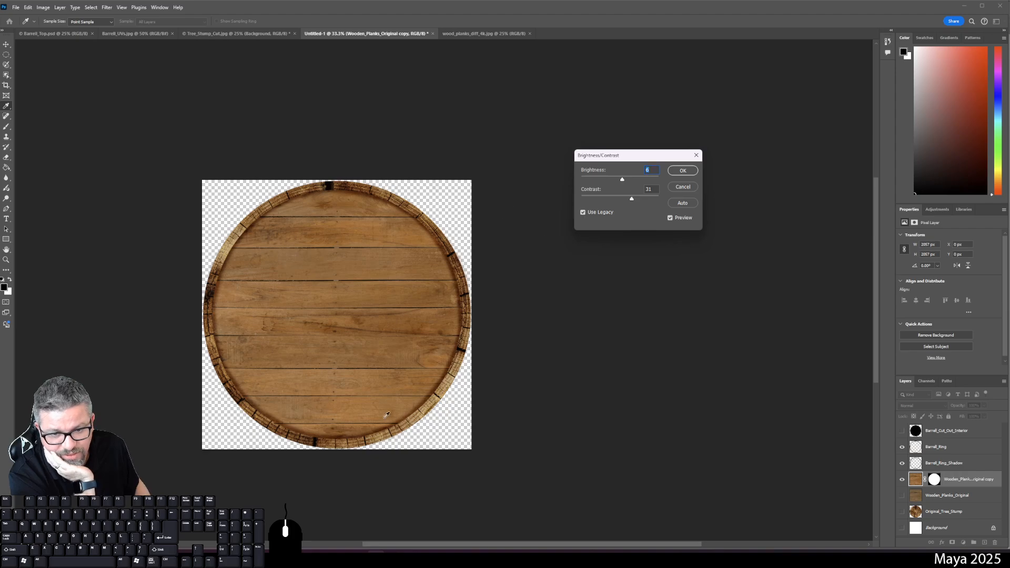
{"action": "left_click", "coordinate": [683, 170]}
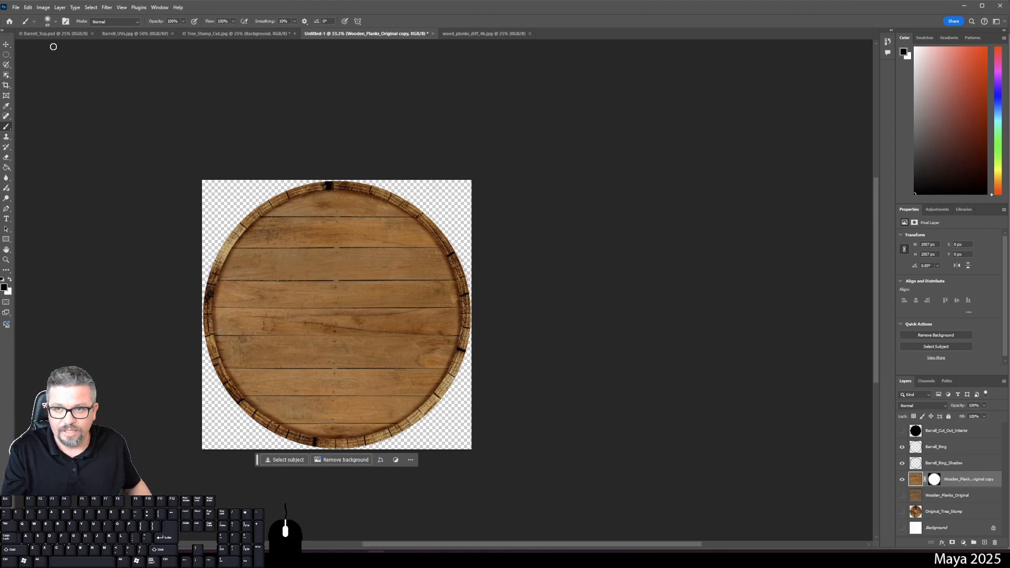
Review the other open documents: the earlier barrel top, the barrel UV layout, the tree stump and the wood planks source.
{"action": "left_click", "coordinate": [74, 34]}
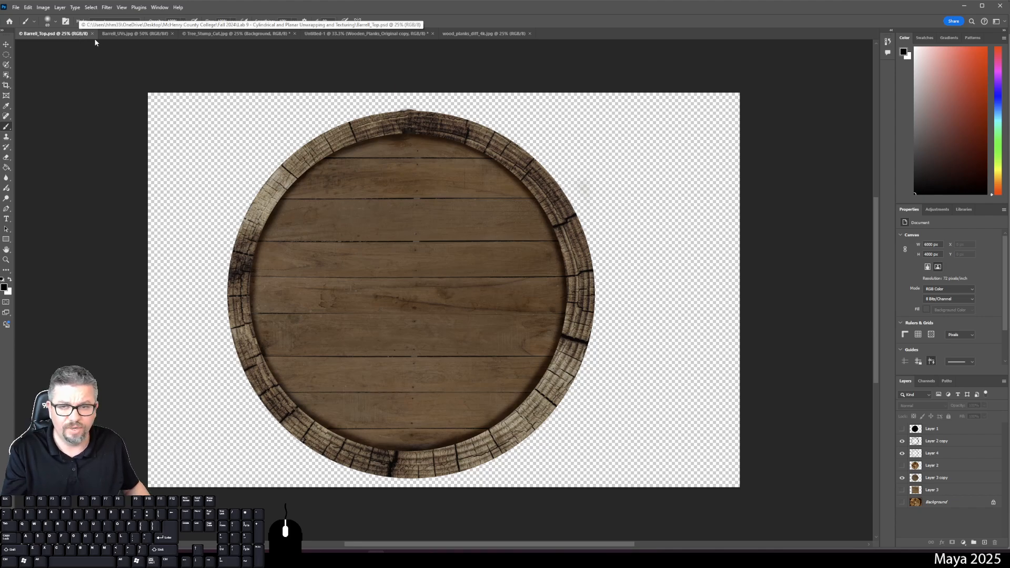
{"action": "left_click", "coordinate": [110, 35]}
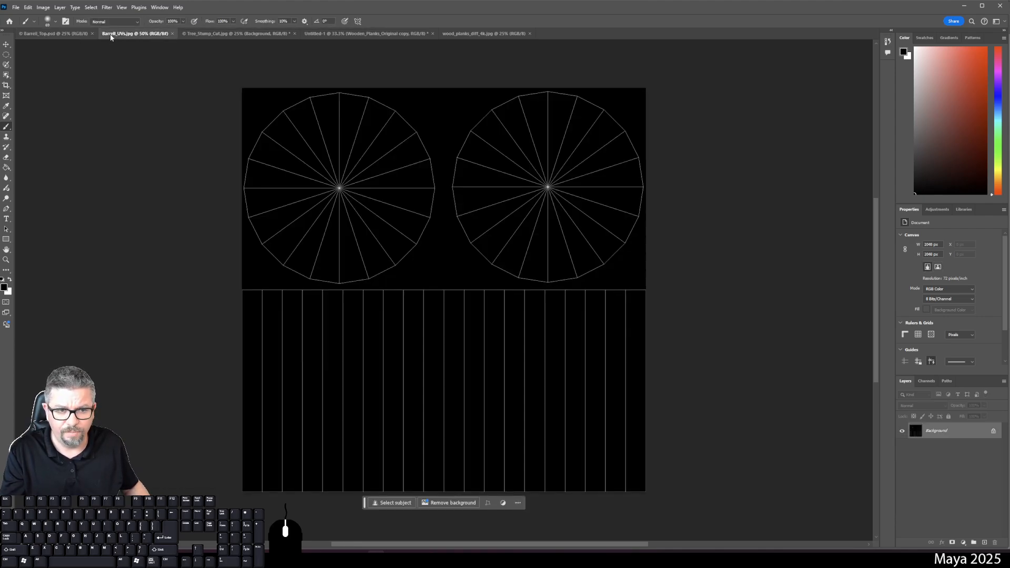
{"action": "left_click", "coordinate": [197, 35]}
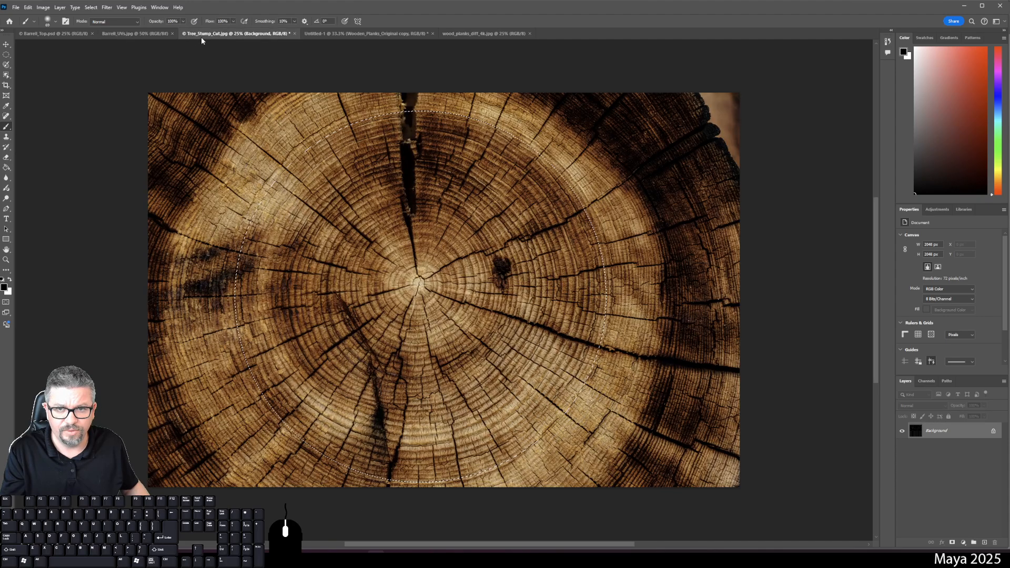
{"action": "left_click", "coordinate": [349, 35]}
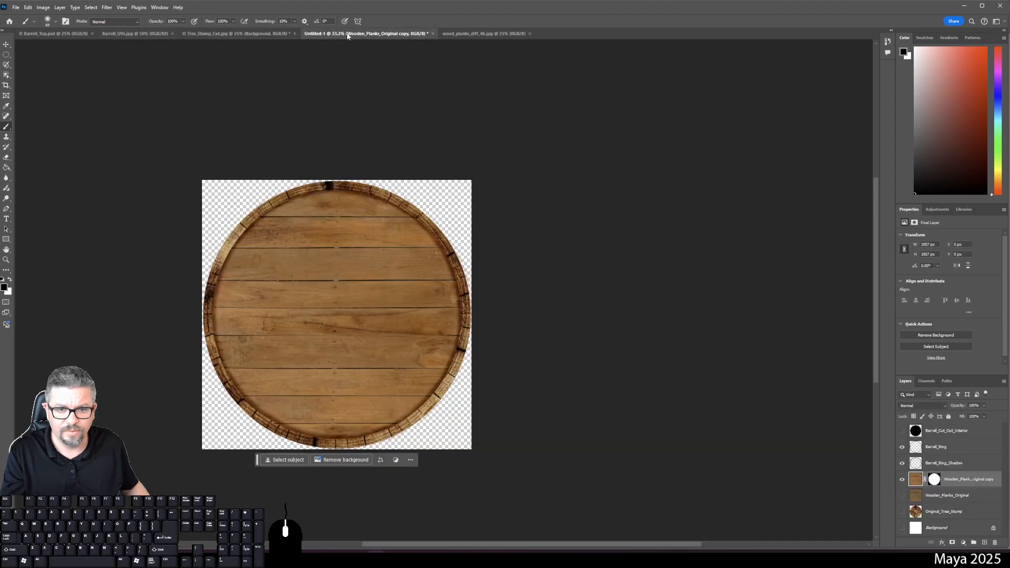
{"action": "left_click", "coordinate": [483, 34]}
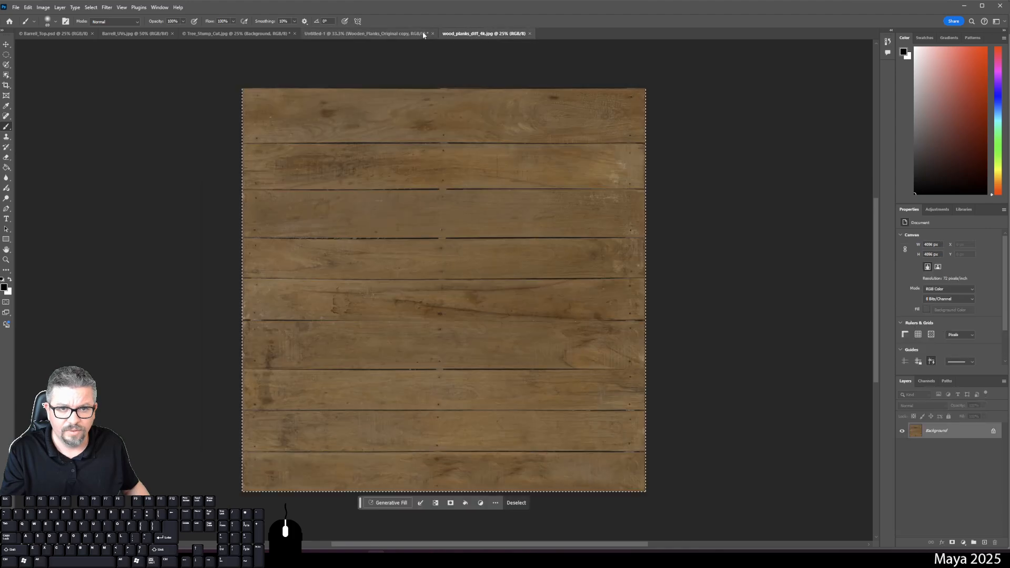
Save the Untitled-1 document in Photoshop format as Barrell_Top_Diffuse_Class_Example in the textures folder, accepting the format options.
{"action": "left_click", "coordinate": [362, 33]}
{"action": "key", "text": "ctrl+shift+s"}
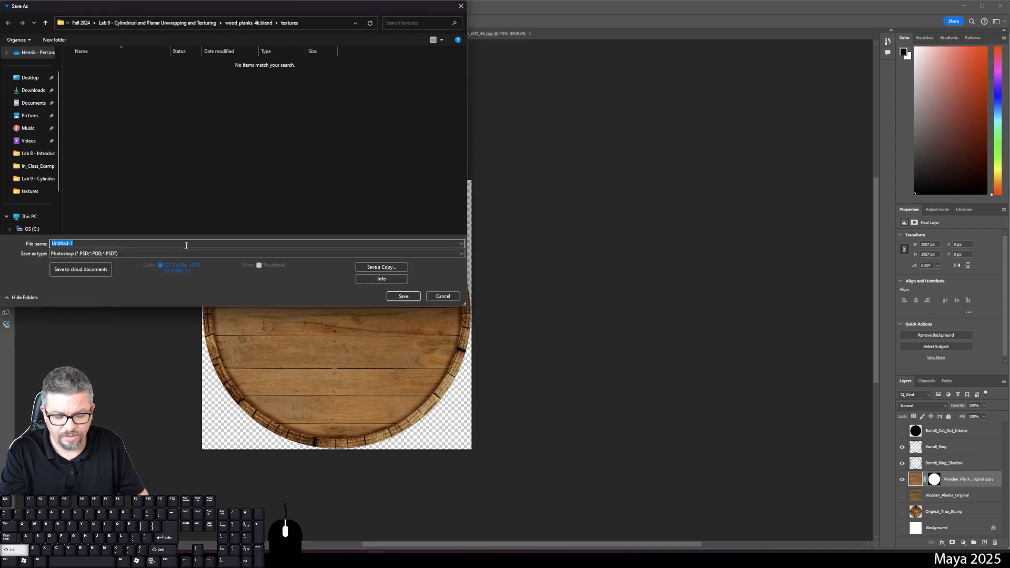
{"action": "type", "text": "Barrell_"}
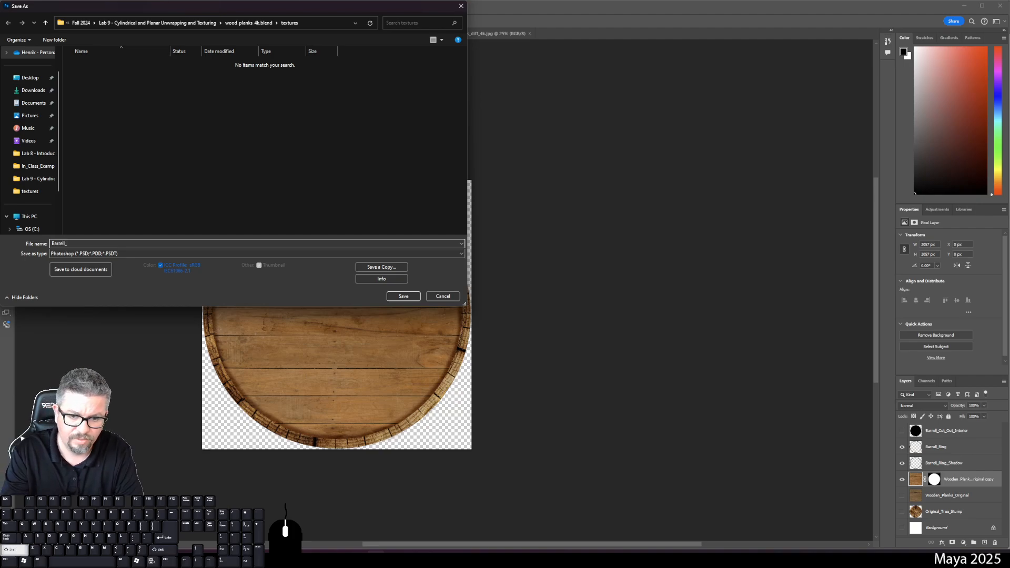
{"action": "type", "text": "Top"}
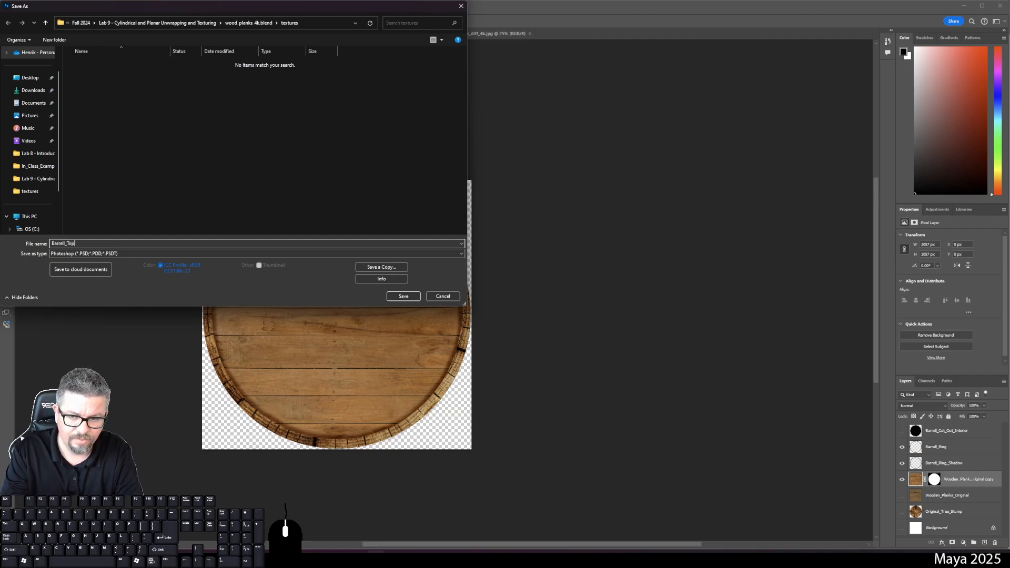
{"action": "type", "text": "_Diffuse"}
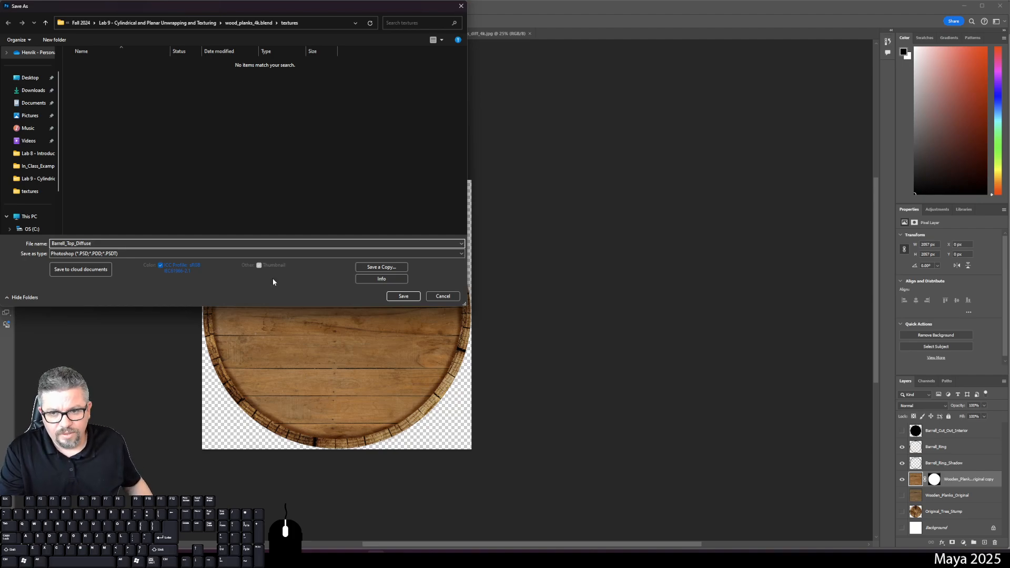
{"action": "type", "text": "_Class_"}
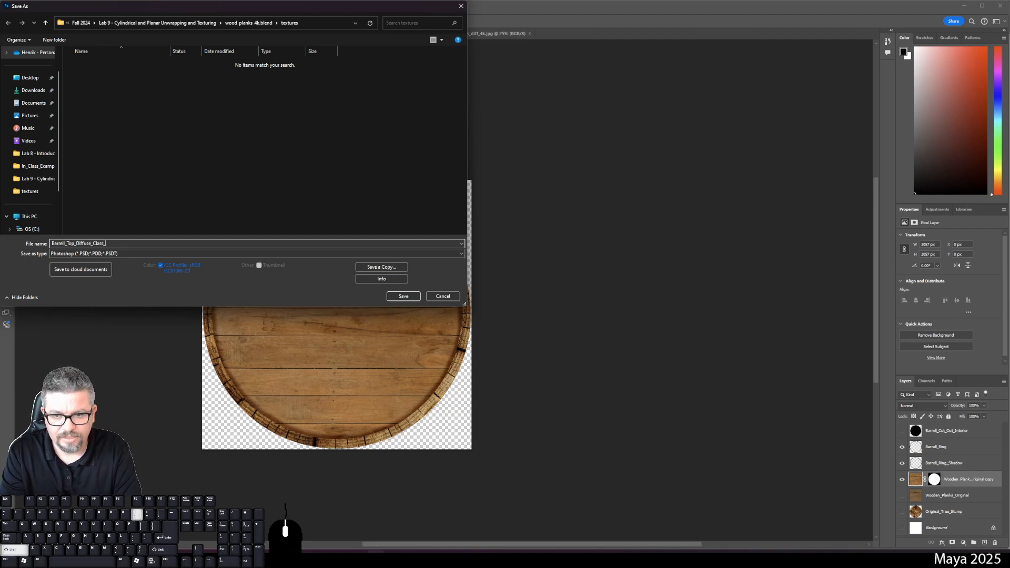
{"action": "type", "text": "Example"}
{"action": "key", "text": "Return"}
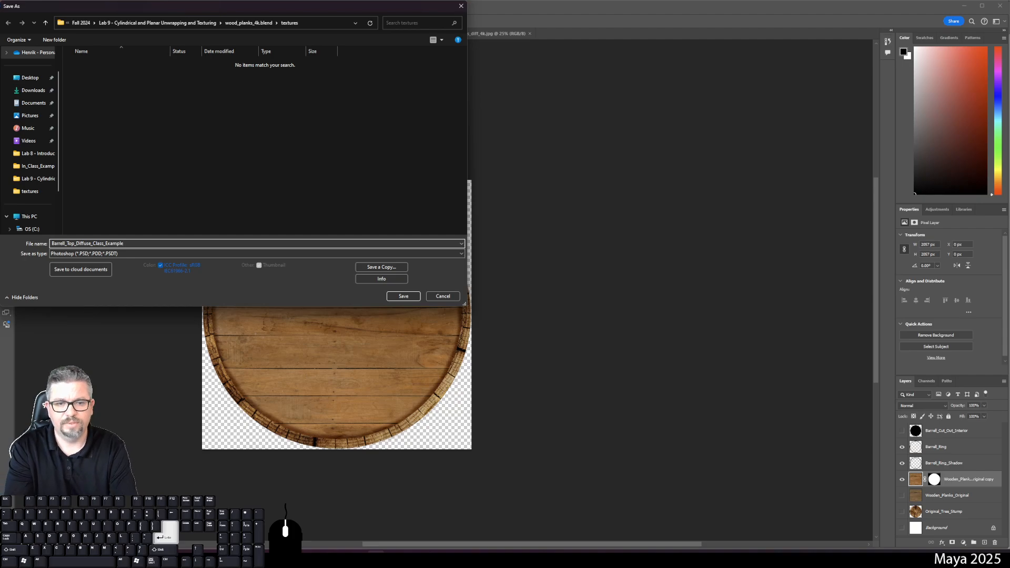
{"action": "left_click", "coordinate": [419, 164]}
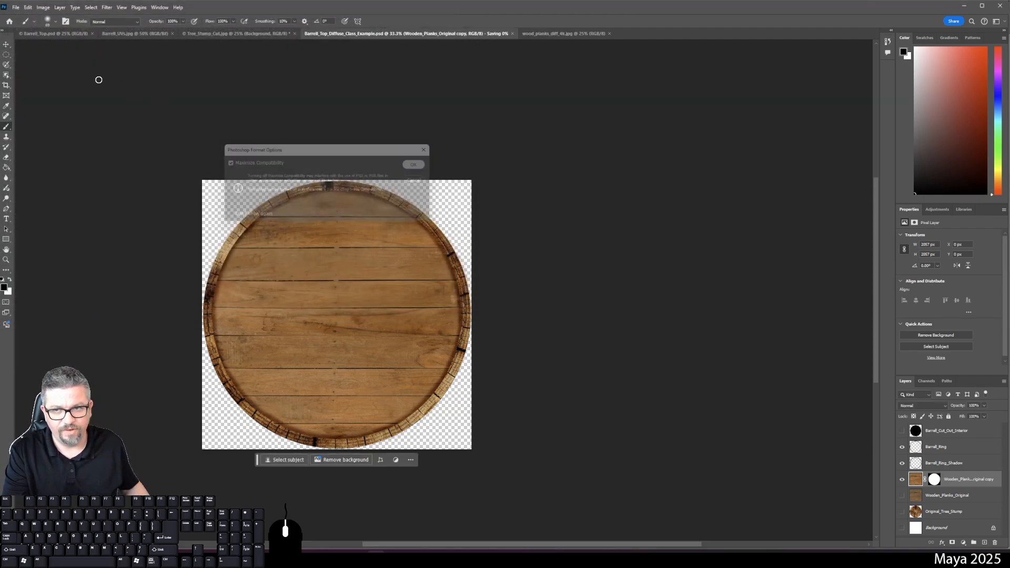
Export the barrel top as a transparent PNG named Barrell_Top_Diffuse_Class_Example into the Lab 9 - Cylindrical and Planar Unwrapping and Texturing folder.
{"action": "left_click", "coordinate": [15, 8]}
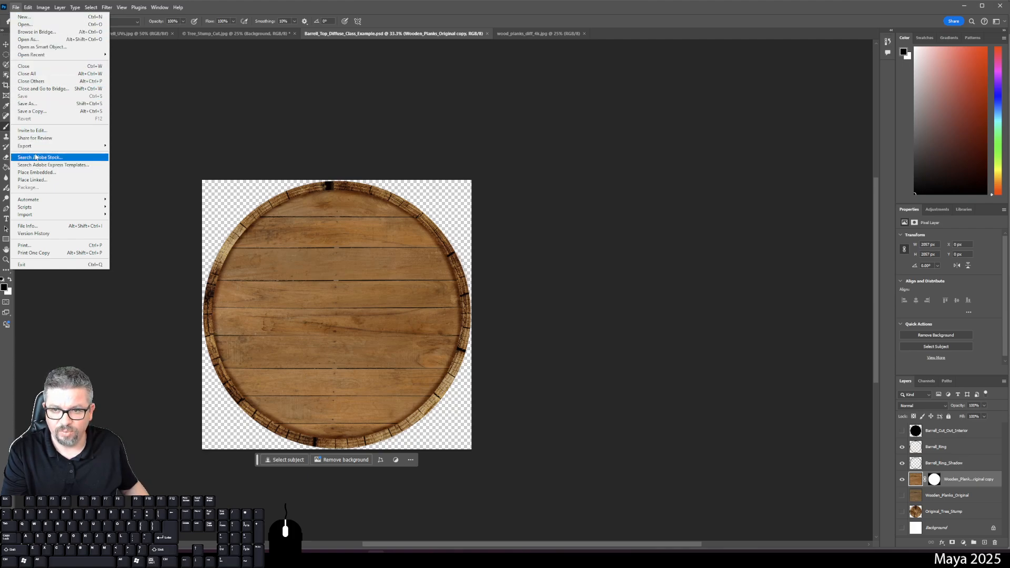
{"action": "mouse_move", "coordinate": [44, 147]}
{"action": "left_click", "coordinate": [144, 152]}
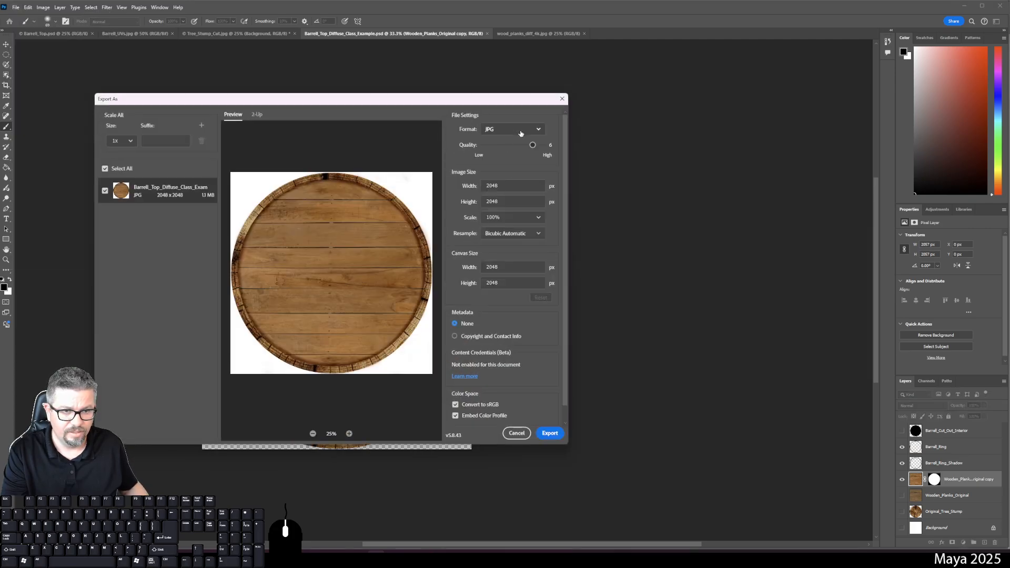
{"action": "left_click", "coordinate": [521, 133]}
{"action": "left_click", "coordinate": [499, 147]}
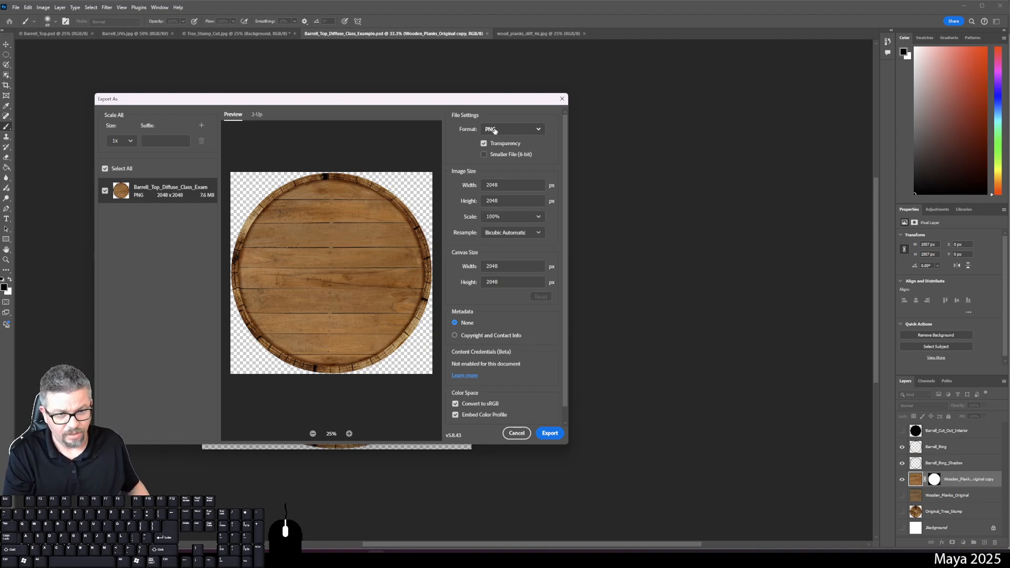
{"action": "left_click", "coordinate": [550, 435]}
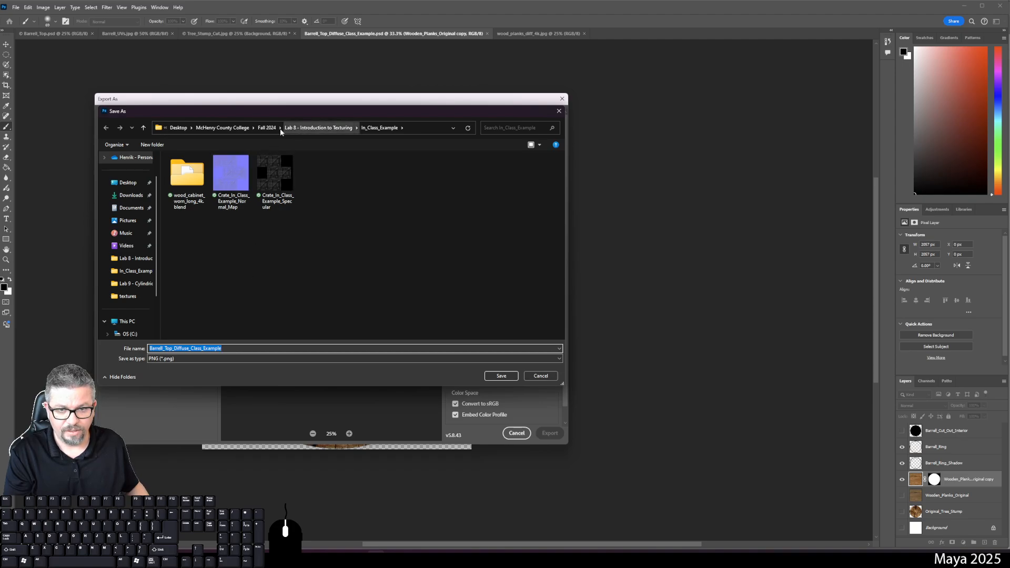
{"action": "left_click", "coordinate": [265, 128]}
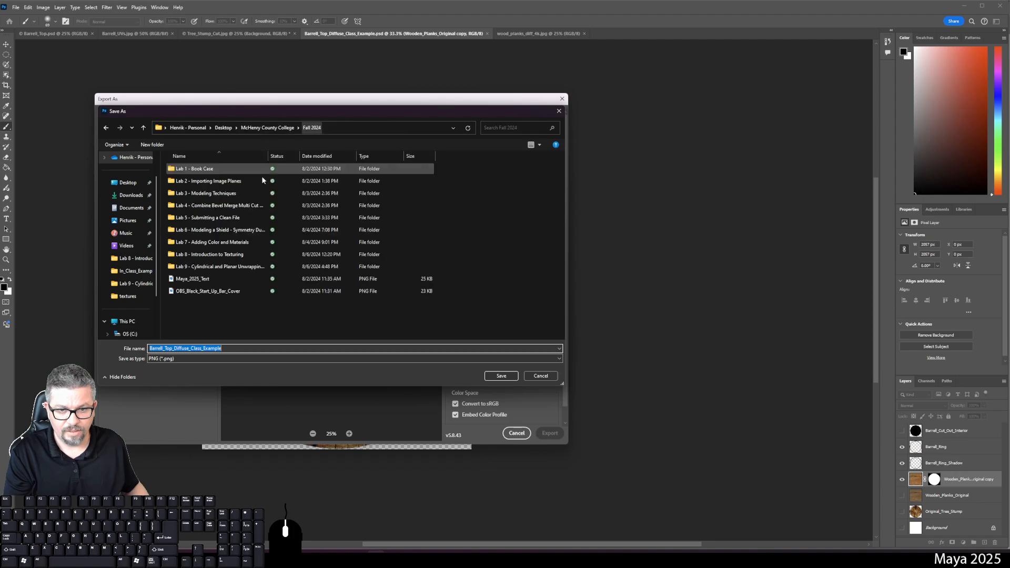
{"action": "double_click", "coordinate": [225, 266]}
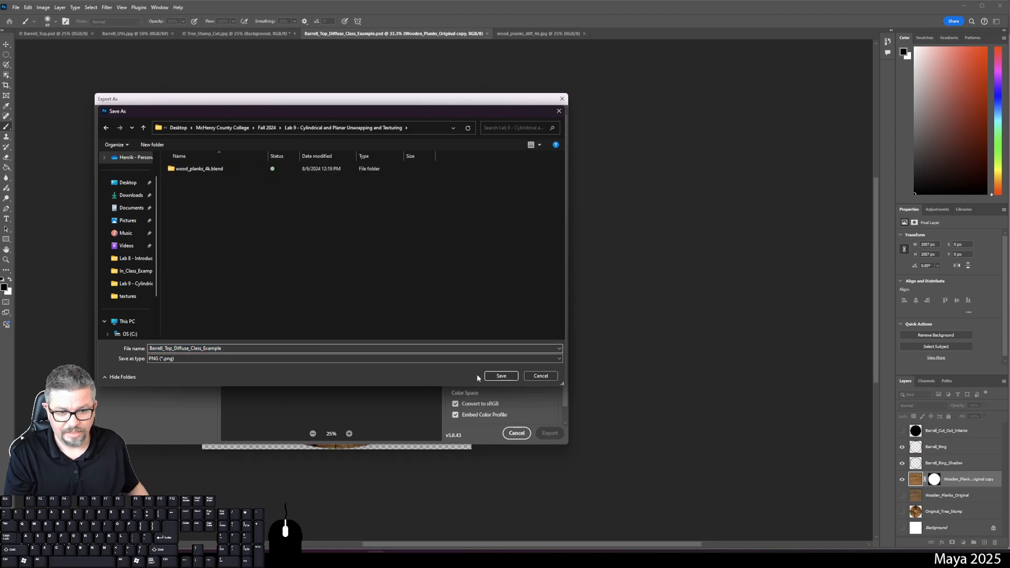
{"action": "left_click", "coordinate": [502, 377]}
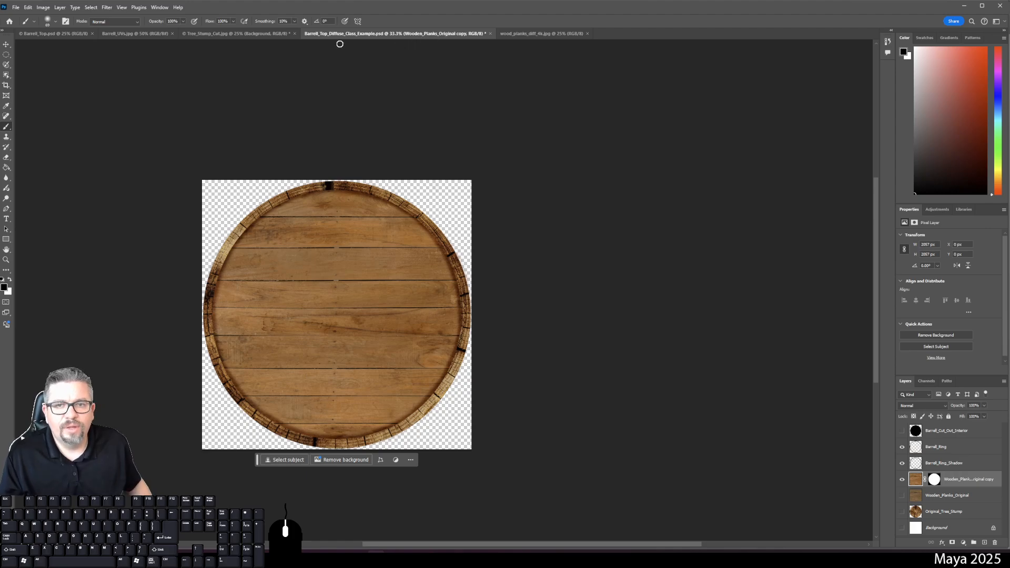
{"action": "key", "text": "ctrl+shift+s"}
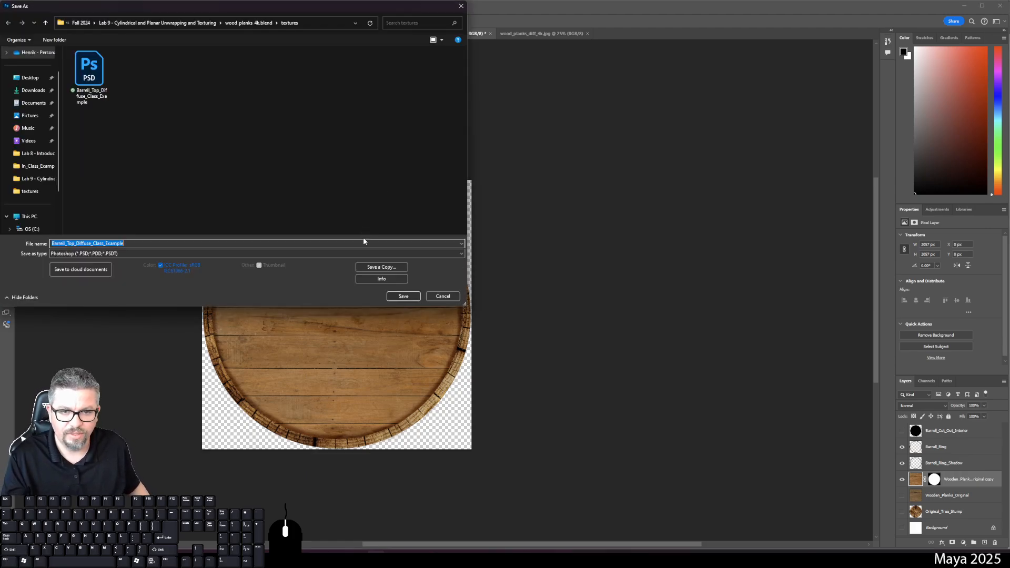
{"action": "left_click", "coordinate": [120, 74]}
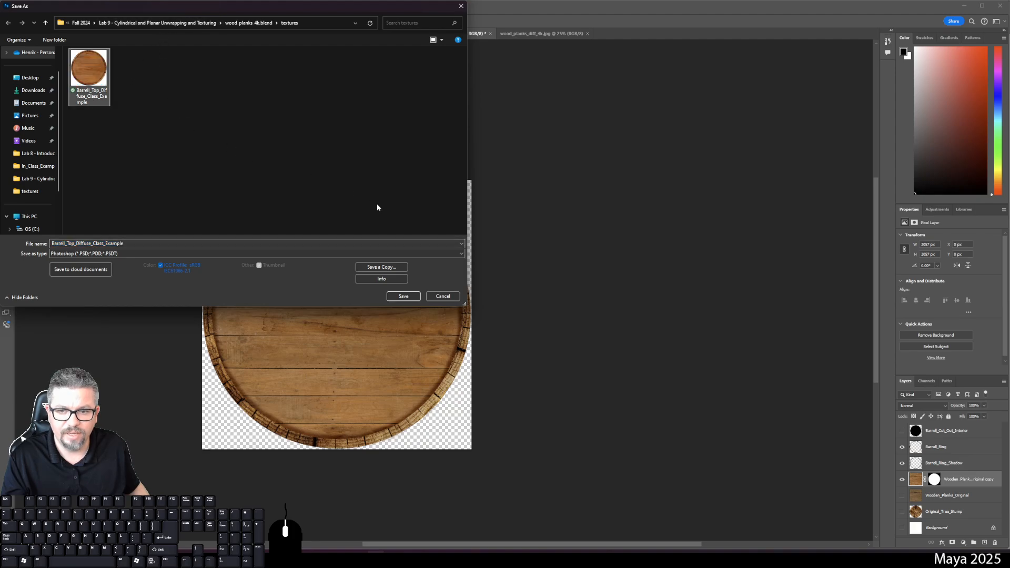
{"action": "left_click", "coordinate": [443, 297]}
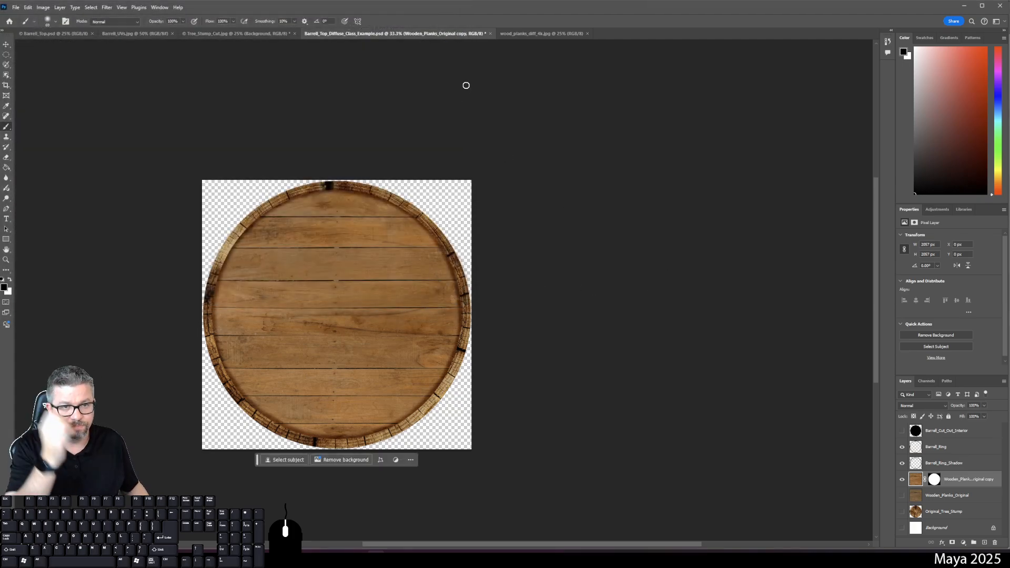
Paste the copied wood planks texture into the Barrell_UVs.jpg document as a new layer.
{"action": "left_click", "coordinate": [527, 34]}
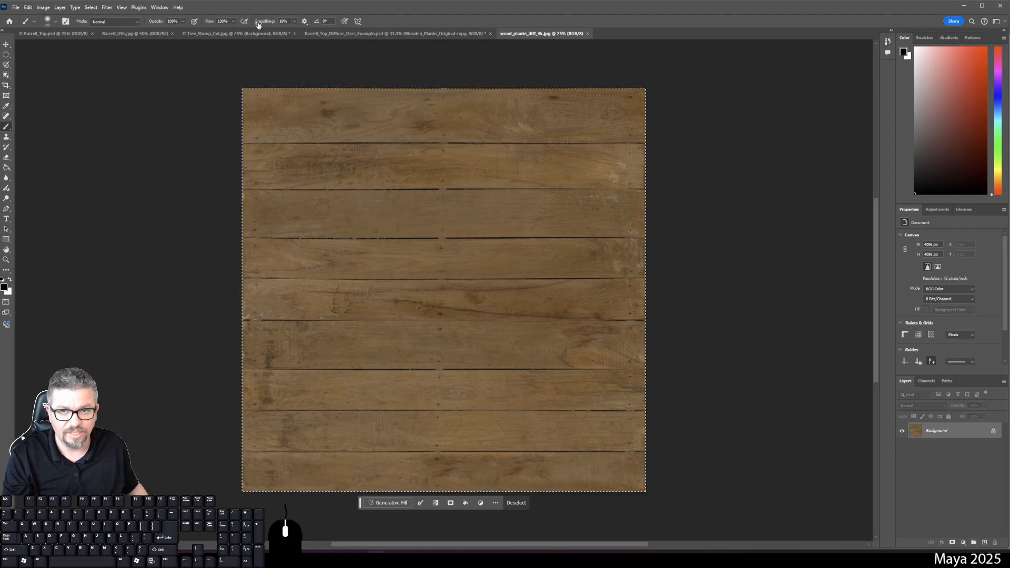
{"action": "left_click", "coordinate": [135, 34]}
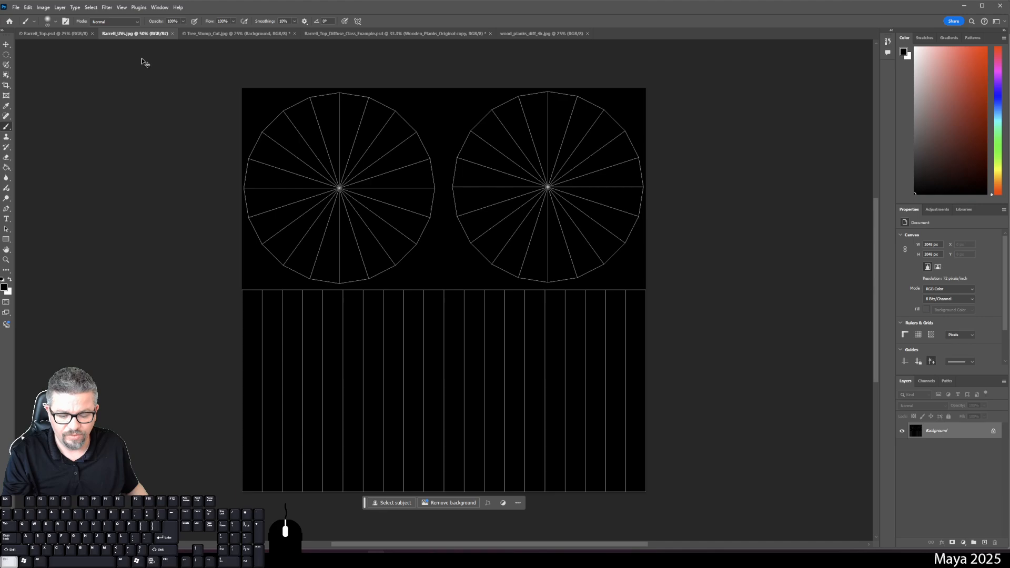
{"action": "key", "text": "ctrl+v"}
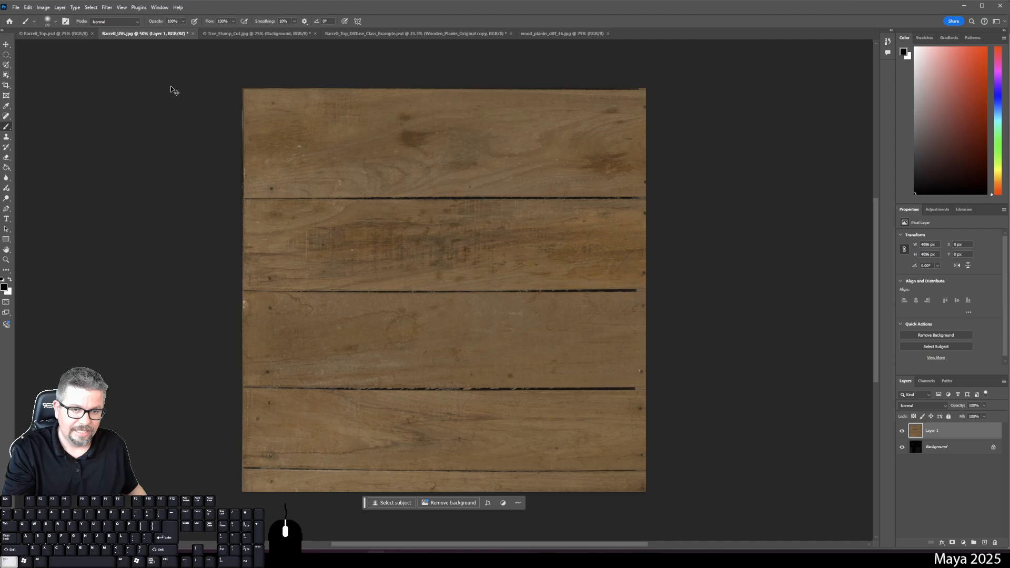
Rotate the pasted planks 90°, scale them to 25% and place them over the left half of the barrel's side UV strips.
{"action": "key", "text": "ctrl+t"}
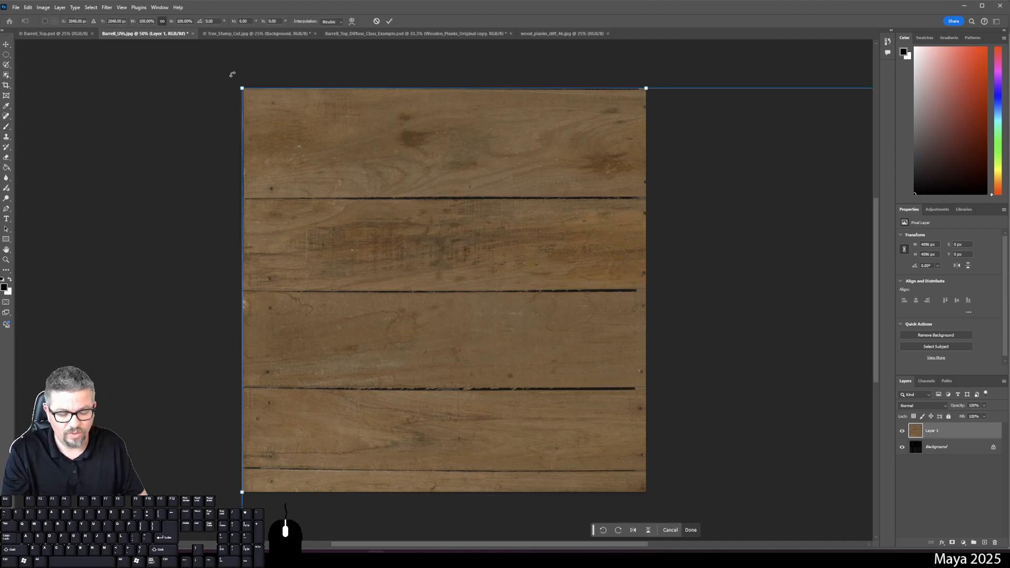
{"action": "key", "text": "ctrl+0"}
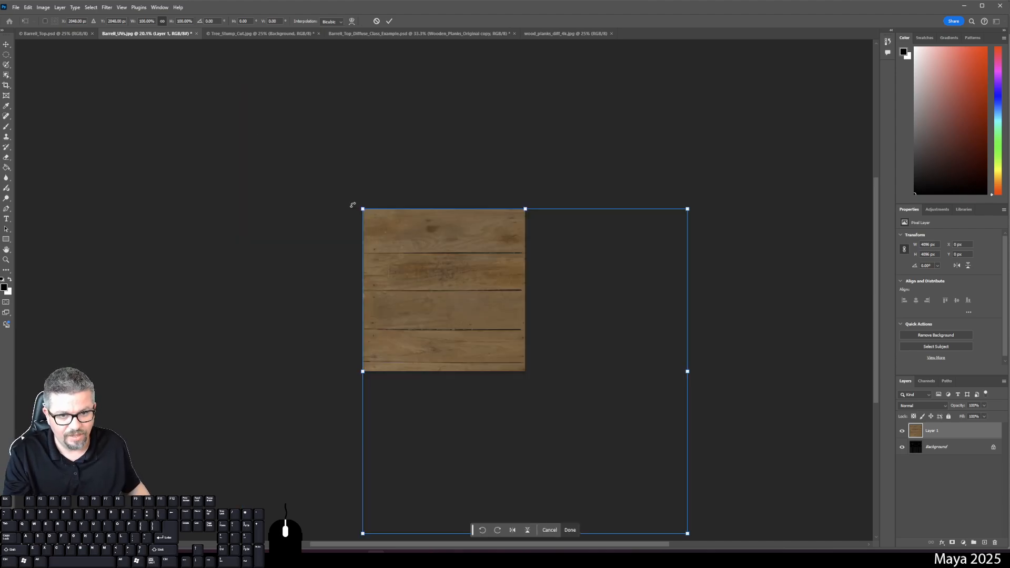
{"action": "left_click_drag", "start_coordinate": [353, 205], "coordinate": [622, 257]}
{"action": "left_click_drag", "start_coordinate": [686, 535], "coordinate": [445, 290]}
{"action": "left_click_drag", "start_coordinate": [412, 260], "coordinate": [419, 335]}
{"action": "key", "text": "ctrl+0"}
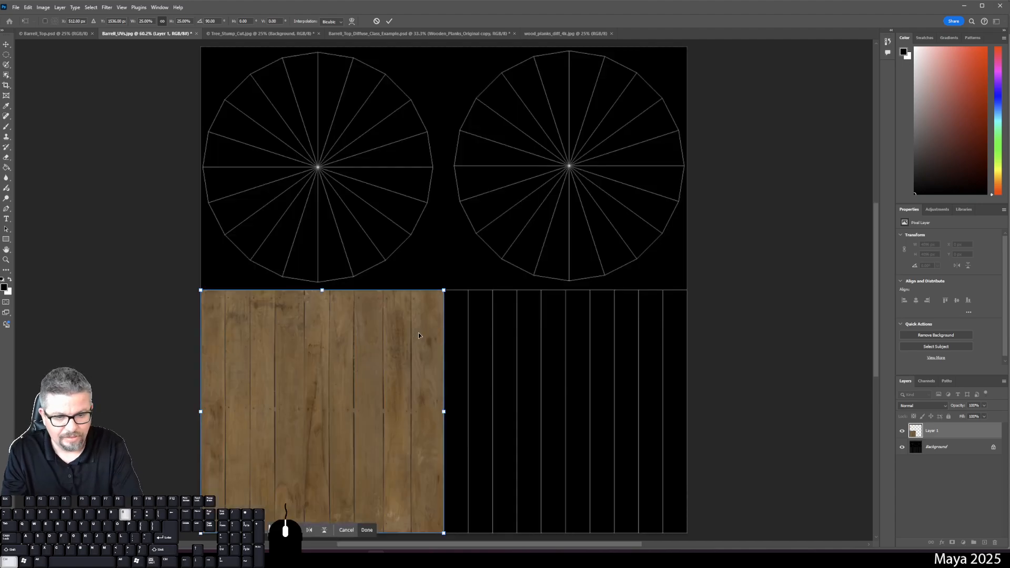
{"action": "key", "text": "space"}
{"action": "left_click_drag", "start_coordinate": [493, 366], "coordinate": [482, 330]}
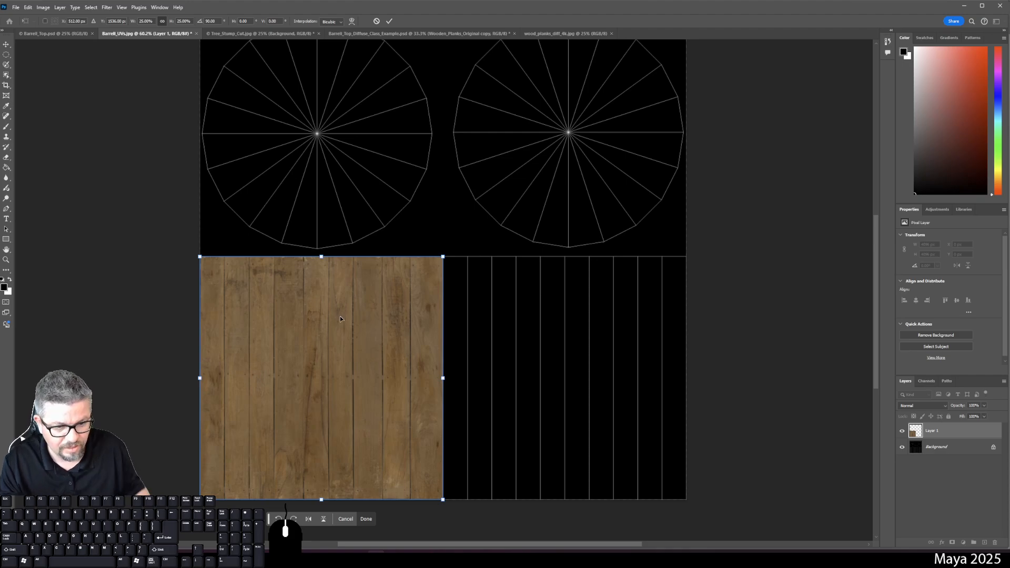
Lower the planks layer's opacity to about 55% and scale the planks to 25.07% from the strips' upper-left corner.
{"action": "left_click", "coordinate": [984, 405]}
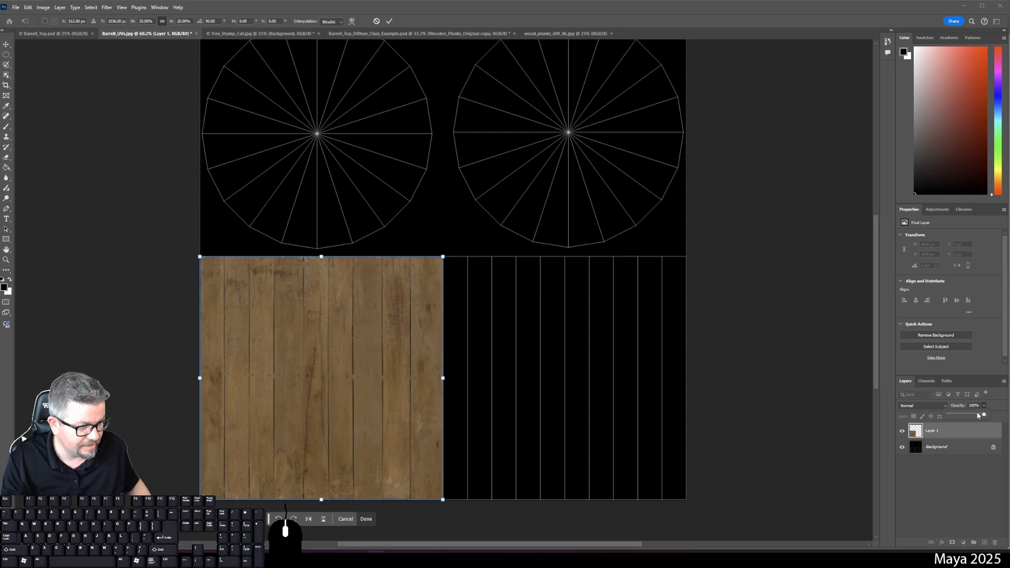
{"action": "left_click_drag", "start_coordinate": [987, 415], "coordinate": [969, 417]}
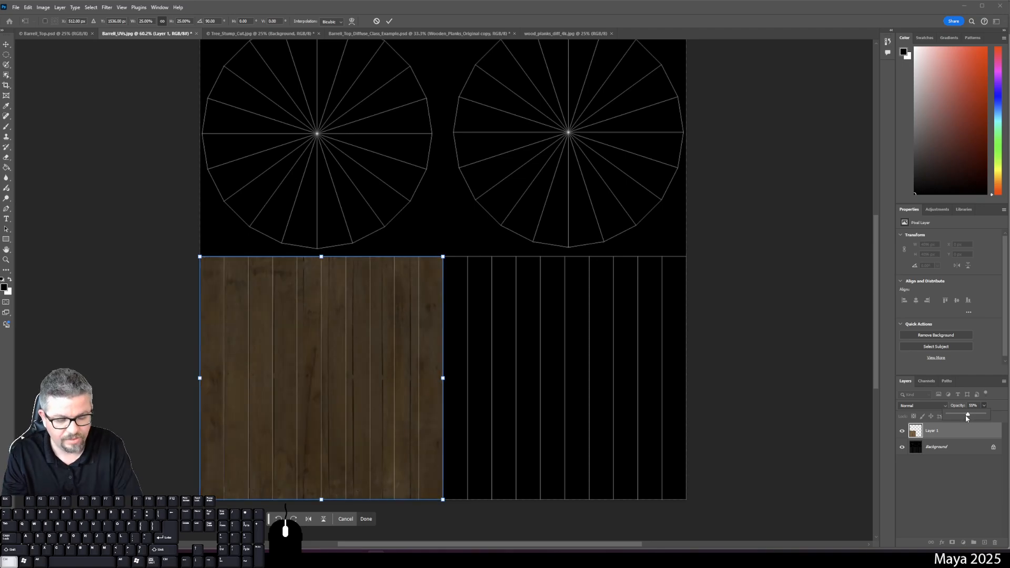
{"action": "key", "text": "ctrl+1"}
{"action": "left_click_drag", "start_coordinate": [503, 334], "coordinate": [544, 336]}
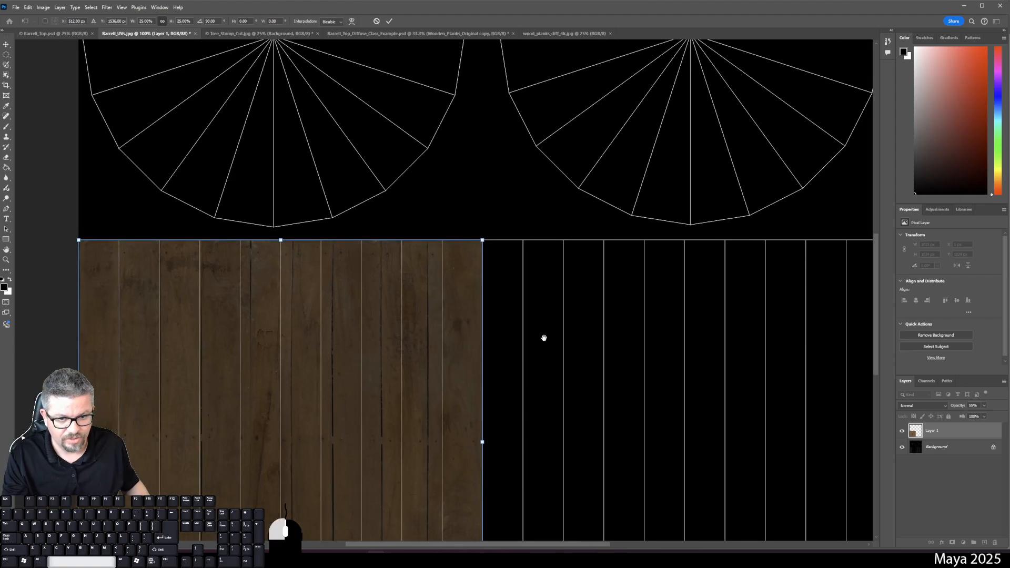
{"action": "key", "text": "ctrl+plus"}
{"action": "mouse_move", "coordinate": [506, 263]}
{"action": "left_mouse_down"}
{"action": "mouse_move", "coordinate": [573, 329]}
{"action": "mouse_move", "coordinate": [816, 349]}
{"action": "left_mouse_up"}
{"action": "left_click_drag", "start_coordinate": [199, 279], "coordinate": [524, 301]}
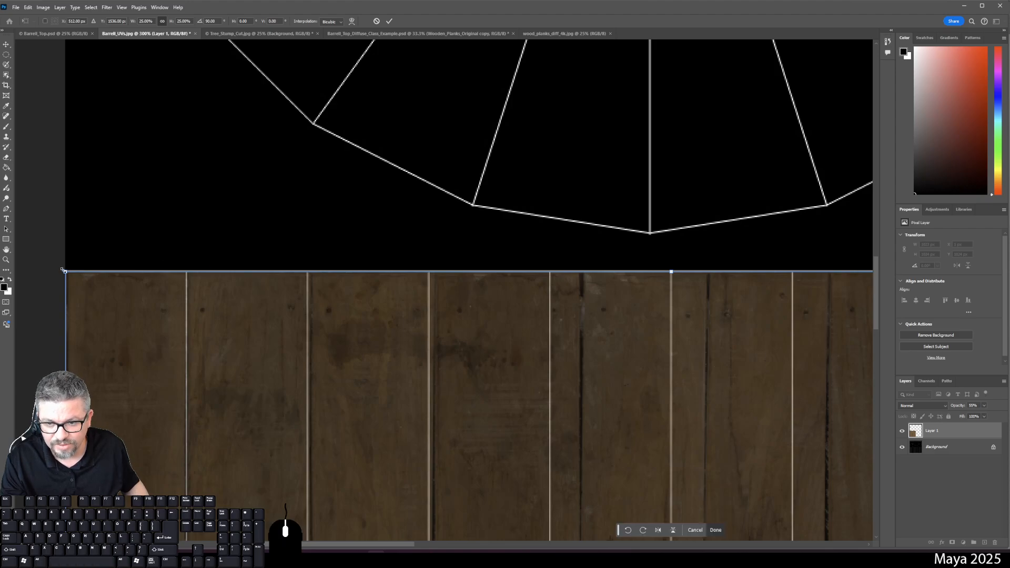
{"action": "left_click_drag", "start_coordinate": [63, 270], "coordinate": [60, 269]}
Nudge the planks 1 px right and 1 px down to cover the left UV strips' edges, and apply the transform.
{"action": "left_click_drag", "start_coordinate": [317, 376], "coordinate": [142, 84]}
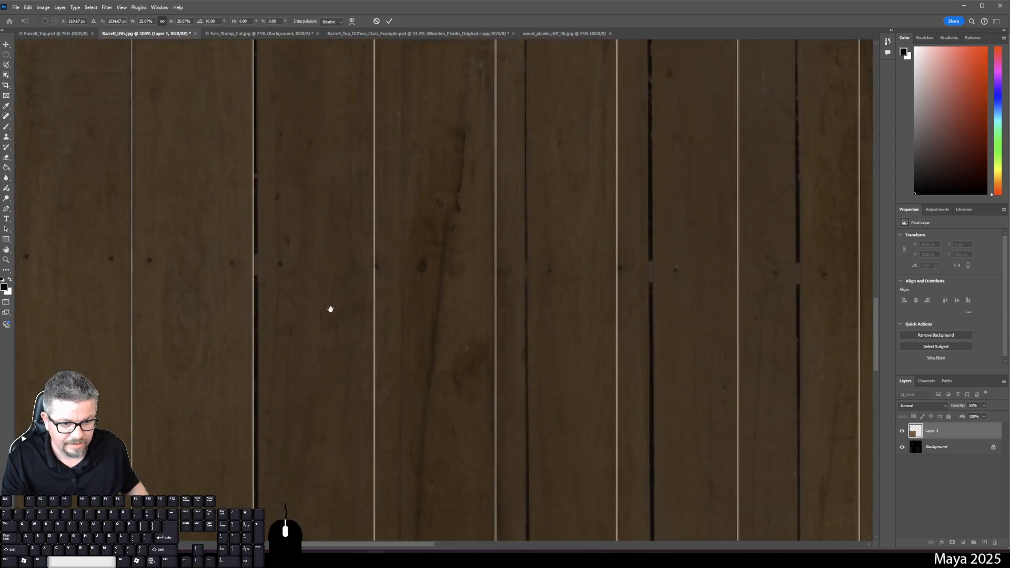
{"action": "left_click_drag", "start_coordinate": [331, 309], "coordinate": [92, 196]}
{"action": "left_click_drag", "start_coordinate": [487, 281], "coordinate": [609, 334]}
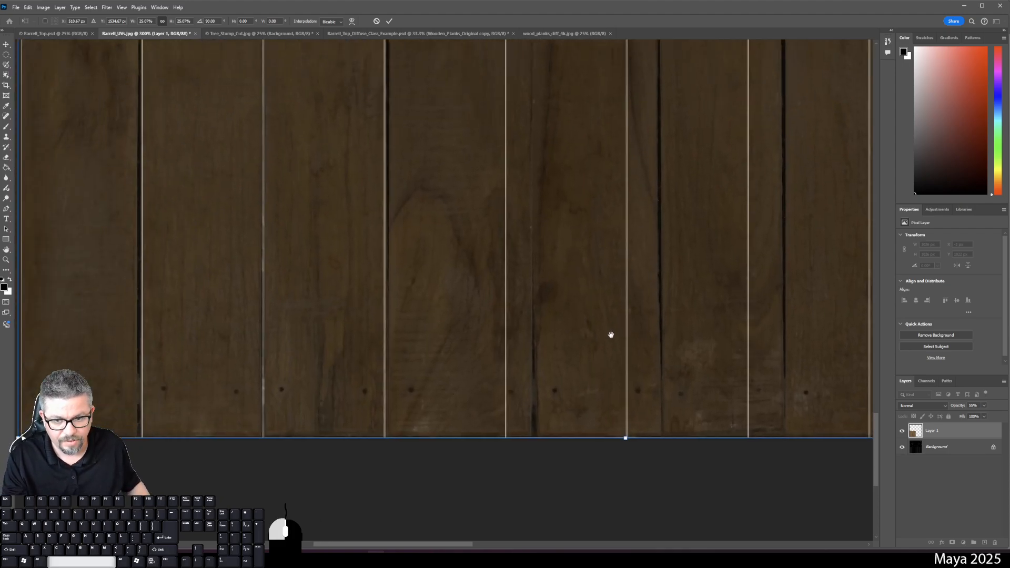
{"action": "key", "text": "Right"}
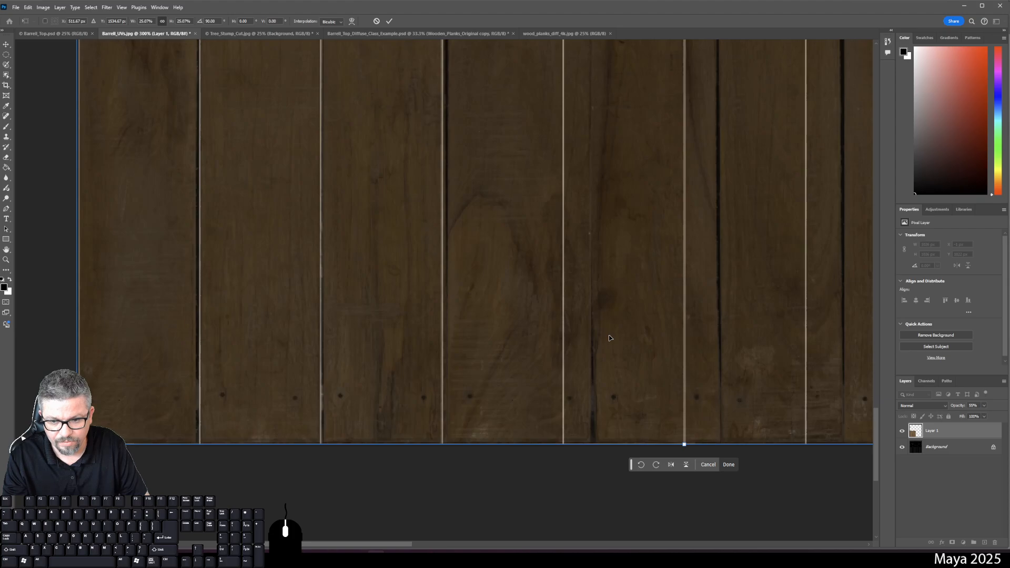
{"action": "key", "text": "Right"}
{"action": "key", "text": "Left"}
{"action": "key", "text": "Down"}
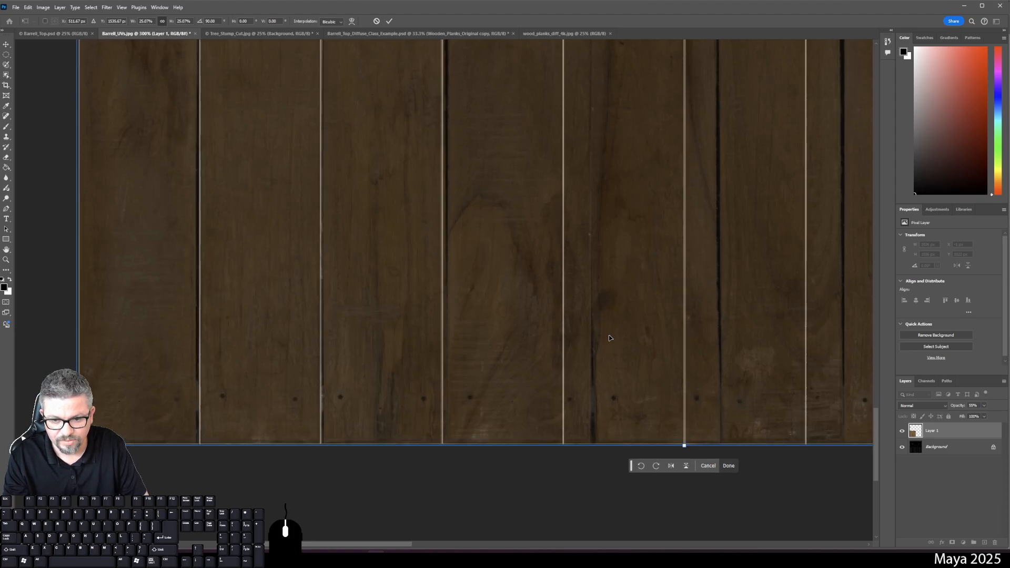
{"action": "key", "text": "space"}
{"action": "left_click_drag", "start_coordinate": [448, 188], "coordinate": [434, 563]}
{"action": "left_click_drag", "start_coordinate": [355, 263], "coordinate": [354, 408]}
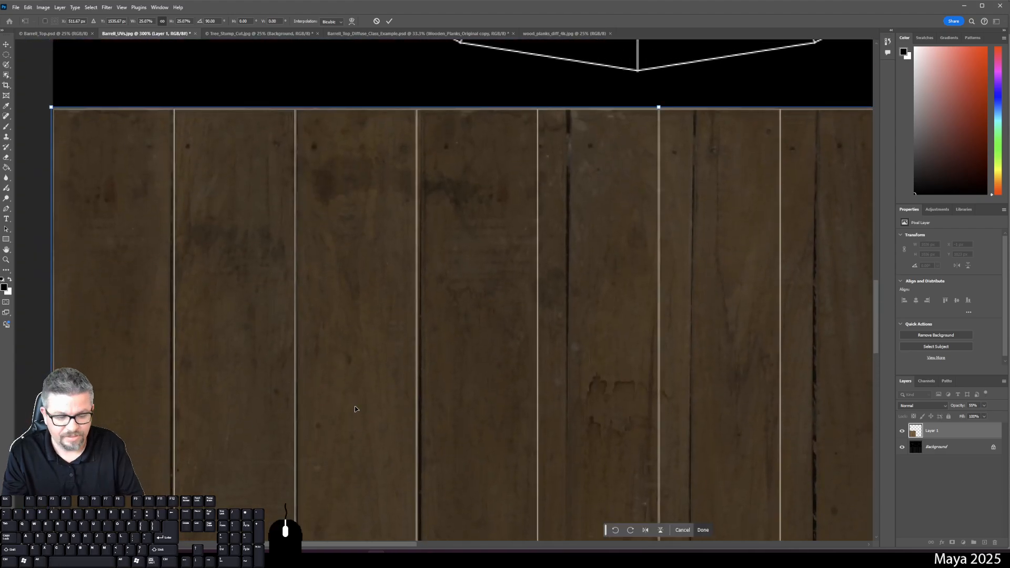
{"action": "key", "text": "Return"}
{"action": "key", "text": "b"}
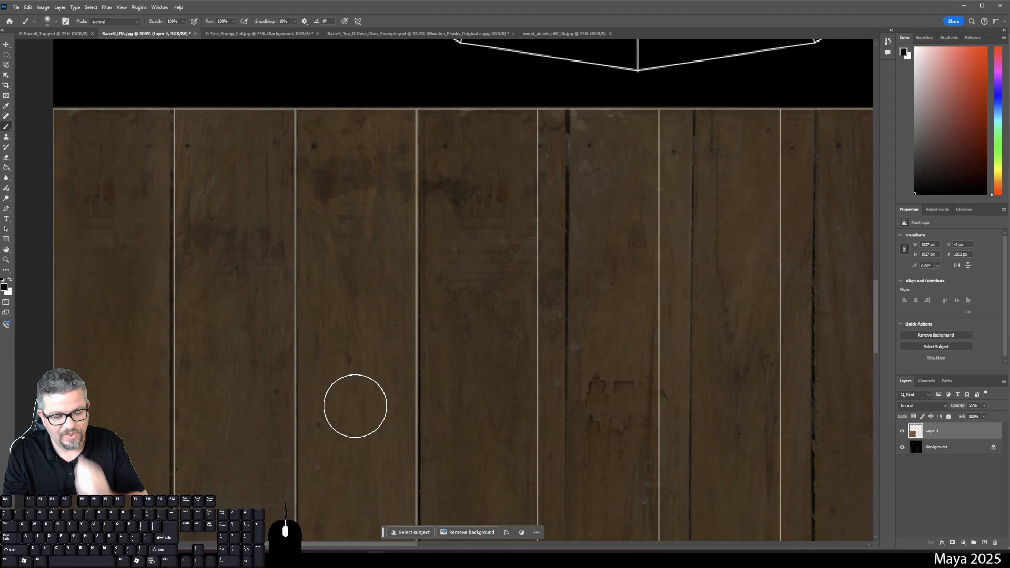
Restore the planks layer's opacity to 100%.
{"action": "key", "text": "ctrl+0"}
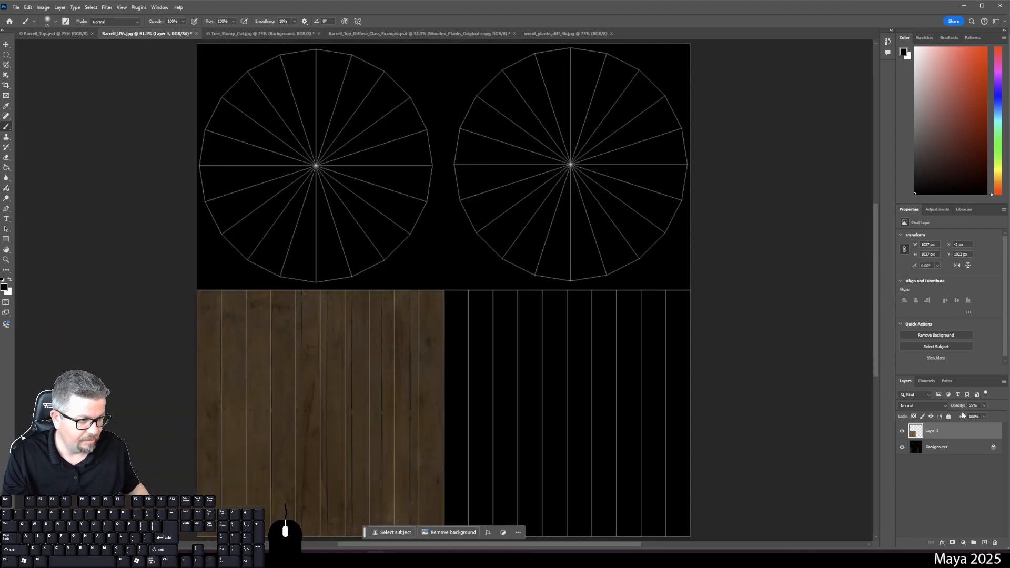
{"action": "left_click", "coordinate": [984, 406]}
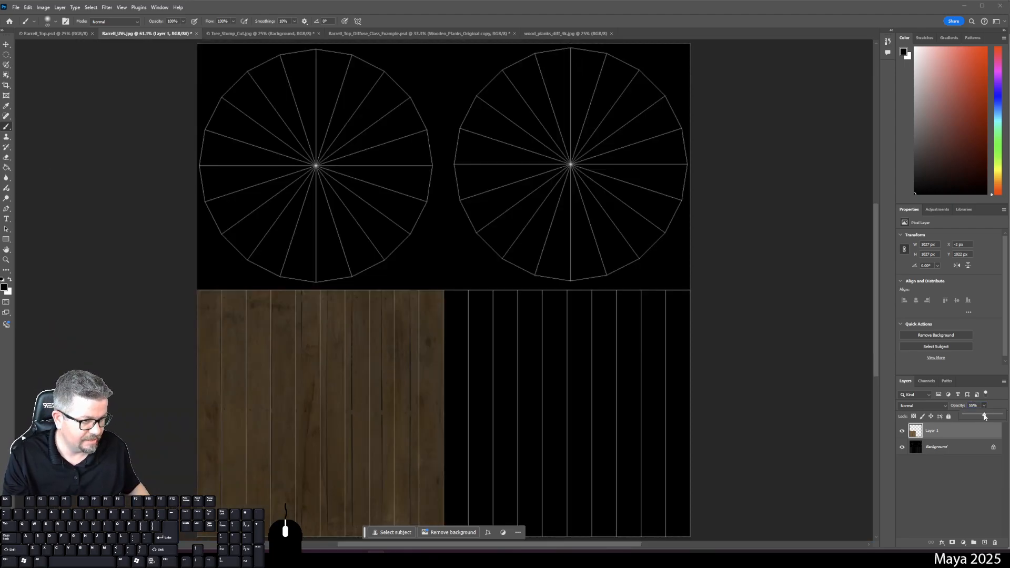
{"action": "left_click_drag", "start_coordinate": [985, 417], "coordinate": [996, 418]}
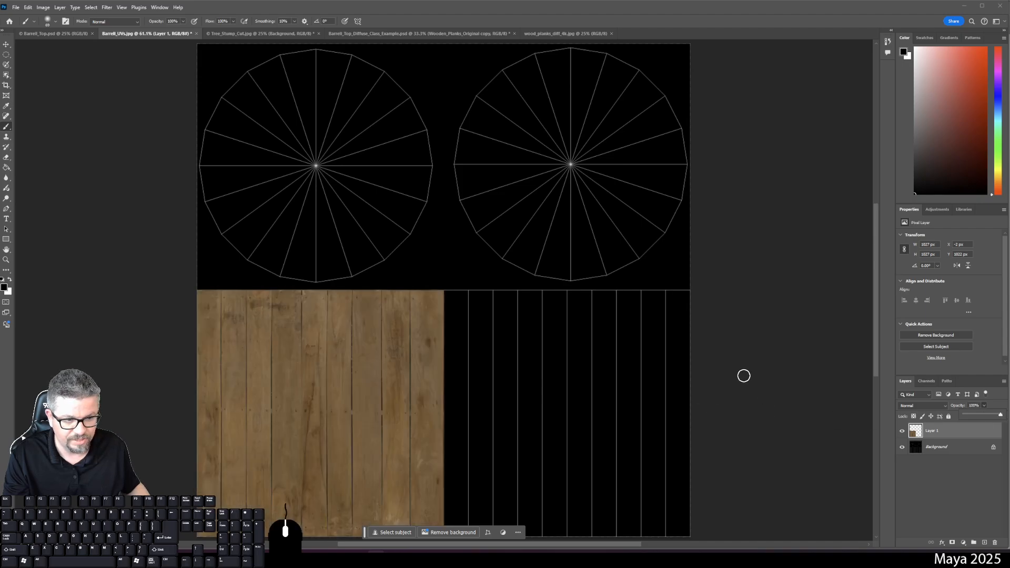
{"action": "left_click_drag", "start_coordinate": [770, 412], "coordinate": [782, 334]}
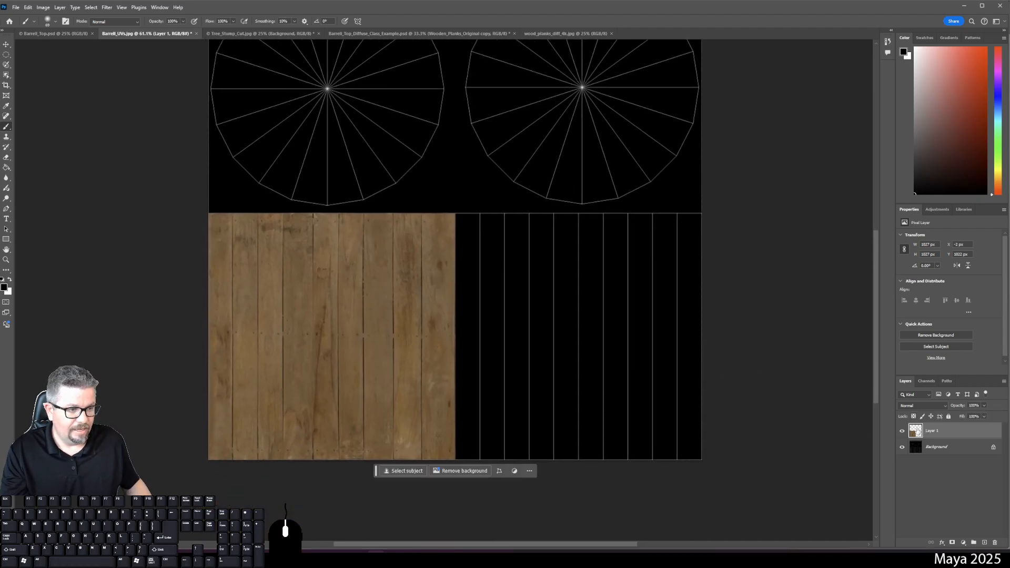
Duplicate the planks layer and move the copy over the right half of the barrel's side UV strips.
{"action": "left_click_drag", "start_coordinate": [916, 431], "coordinate": [985, 542]}
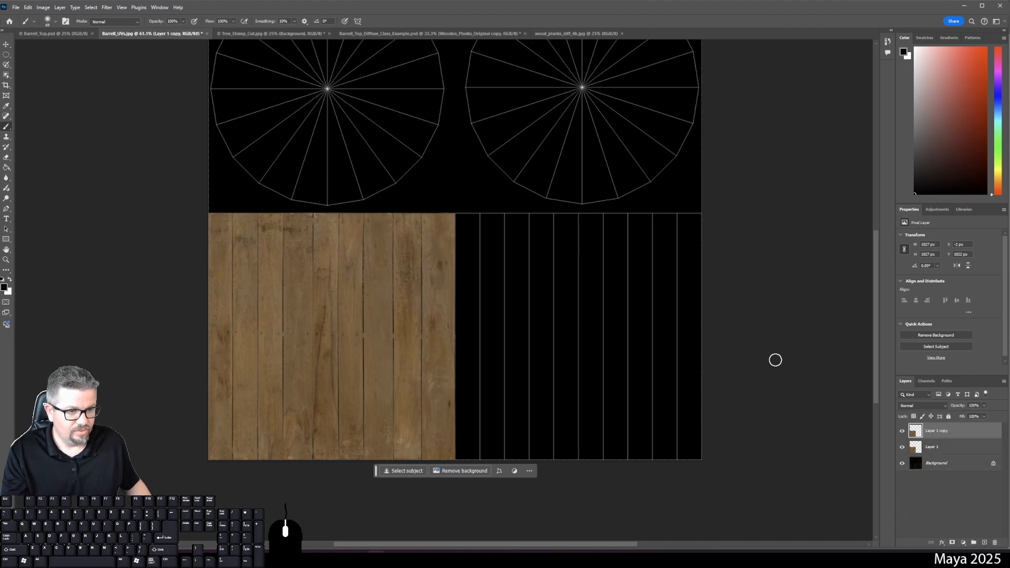
{"action": "left_click", "coordinate": [6, 45]}
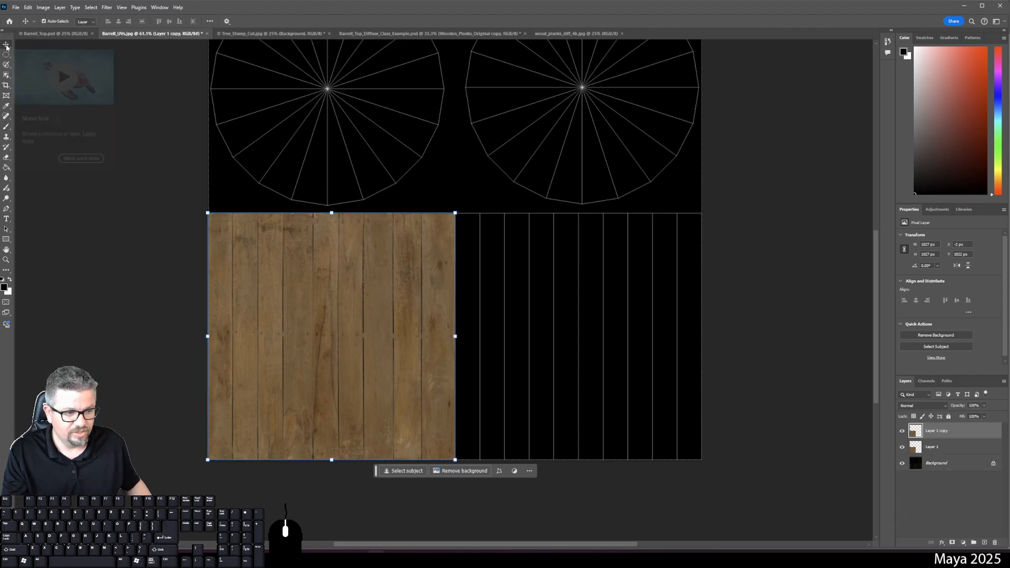
{"action": "mouse_move", "coordinate": [943, 432]}
{"action": "left_mouse_down"}
{"action": "mouse_move", "coordinate": [983, 541]}
{"action": "mouse_move", "coordinate": [960, 432]}
{"action": "left_mouse_up"}
{"action": "left_click_drag", "start_coordinate": [345, 304], "coordinate": [598, 322]}
{"action": "left_click", "coordinate": [775, 347]}
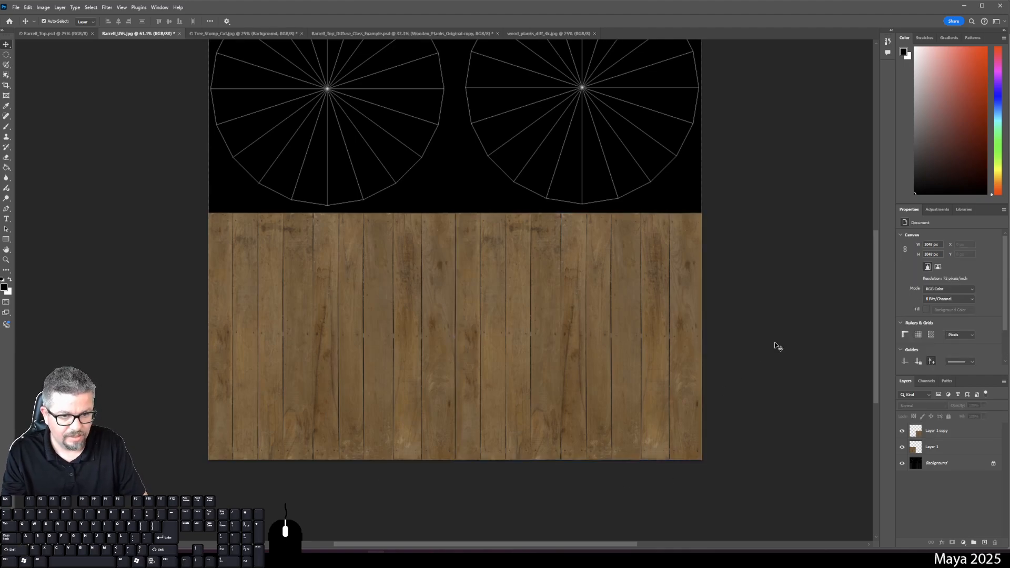
Nudge the copied planks 2 px left to close the seam with the original planks.
{"action": "left_click", "coordinate": [603, 325]}
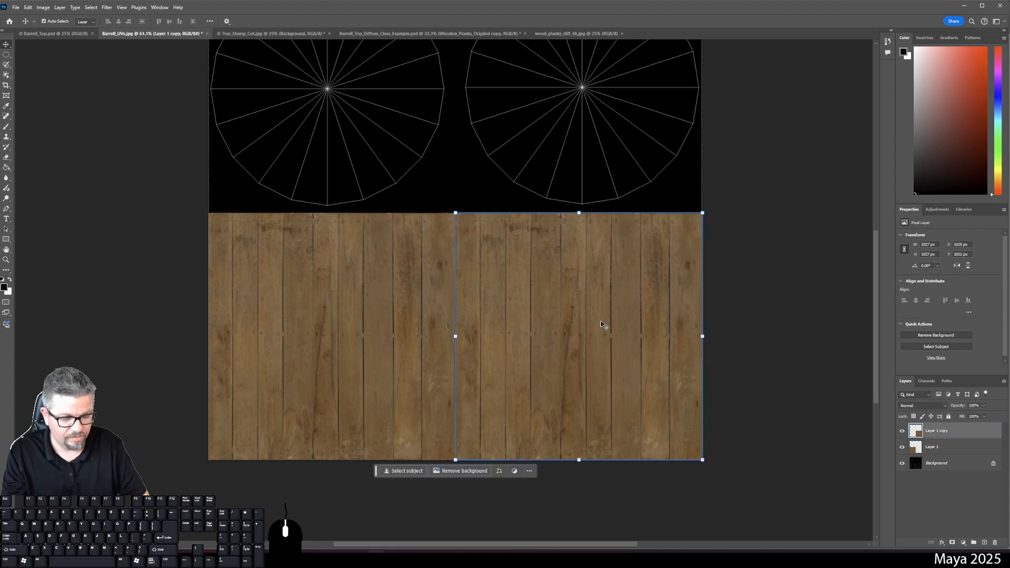
{"action": "key", "text": "Left"}
{"action": "key", "text": "Left"}
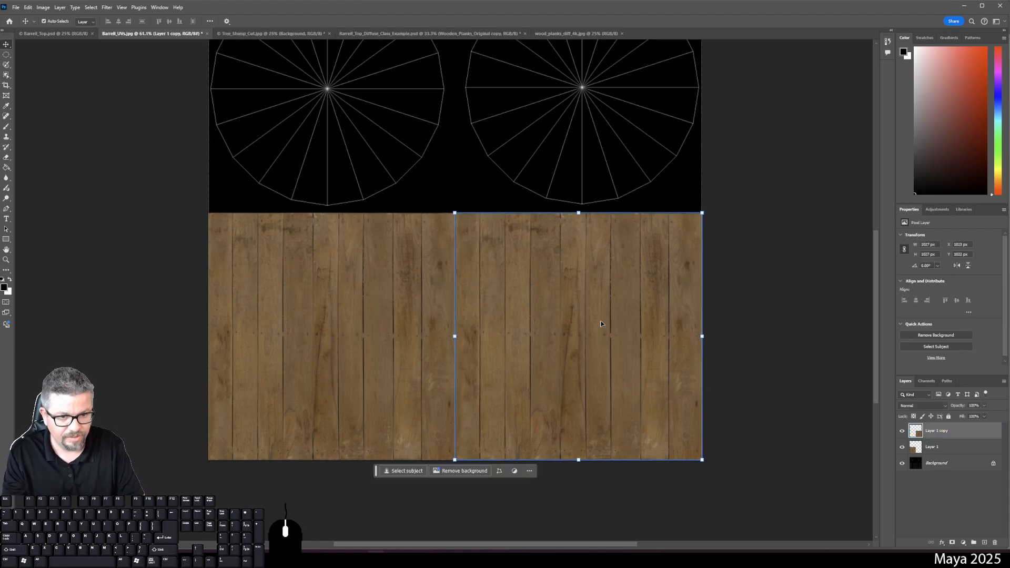
{"action": "left_click", "coordinate": [748, 316]}
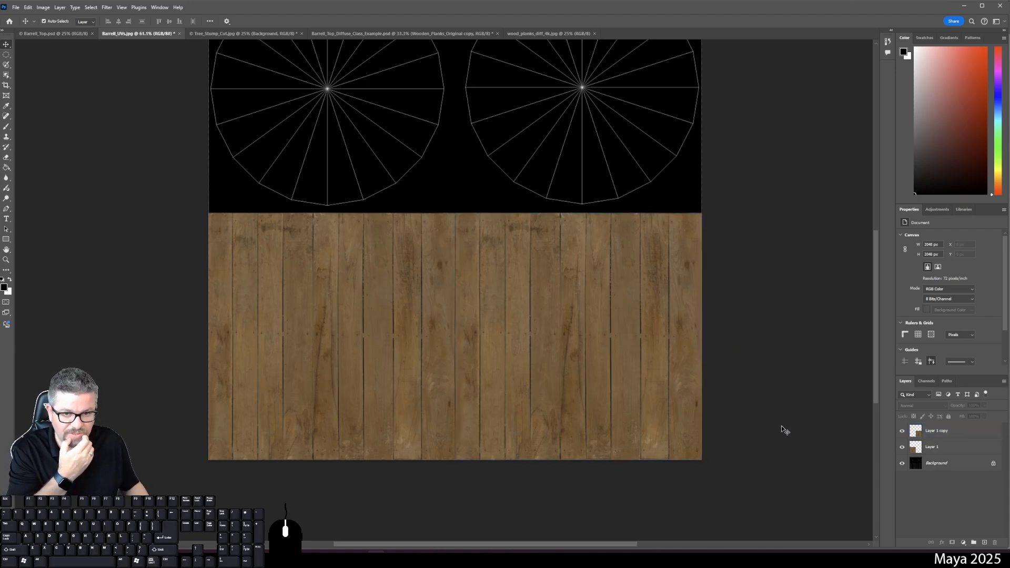
Rotate the copied planks on the right half by 180° to vary the pattern.
{"action": "left_click", "coordinate": [651, 411]}
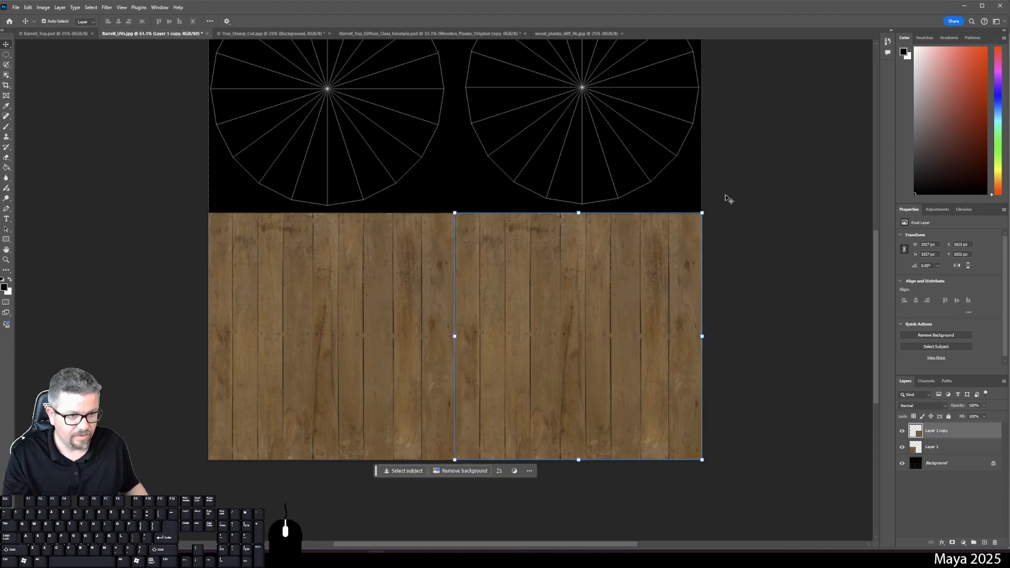
{"action": "left_click_drag", "start_coordinate": [726, 196], "coordinate": [733, 244]}
{"action": "left_click", "coordinate": [701, 223]}
{"action": "left_click_drag", "start_coordinate": [710, 211], "coordinate": [508, 406]}
{"action": "key", "text": "Return"}
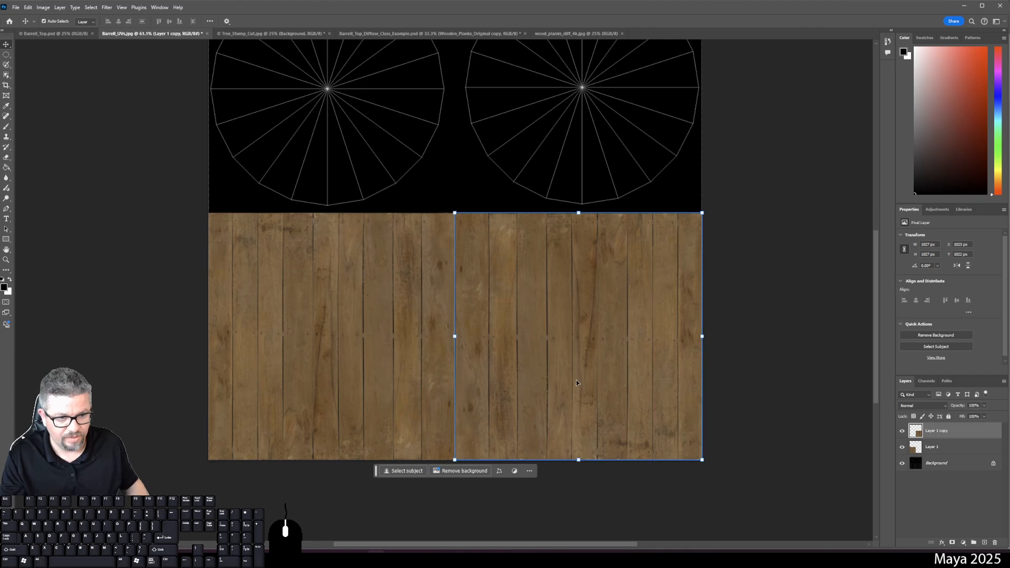
Nudge the rotated planks copy 1 px right and check the seam and outer edges of the right half.
{"action": "key", "text": "Right"}
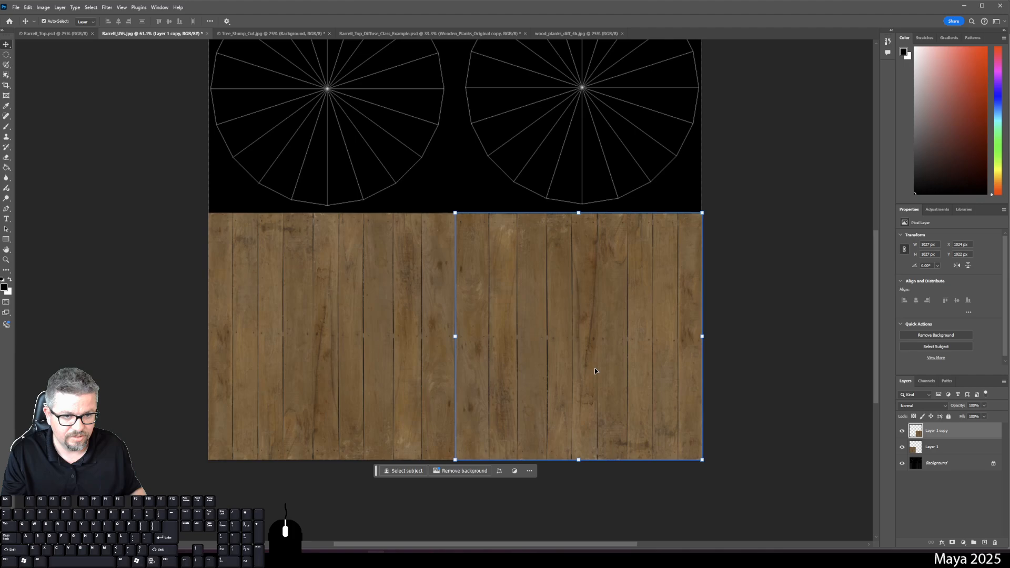
{"action": "left_click", "coordinate": [729, 300]}
{"action": "left_click", "coordinate": [643, 281]}
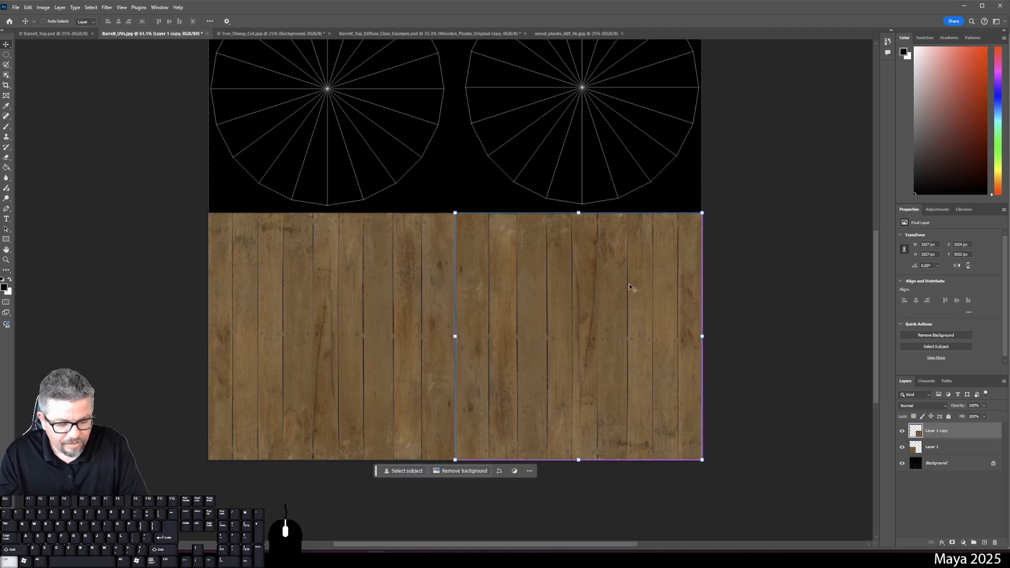
{"action": "key", "text": "ctrl+plus"}
{"action": "key", "text": "ctrl+plus"}
{"action": "left_click", "coordinate": [396, 139]}
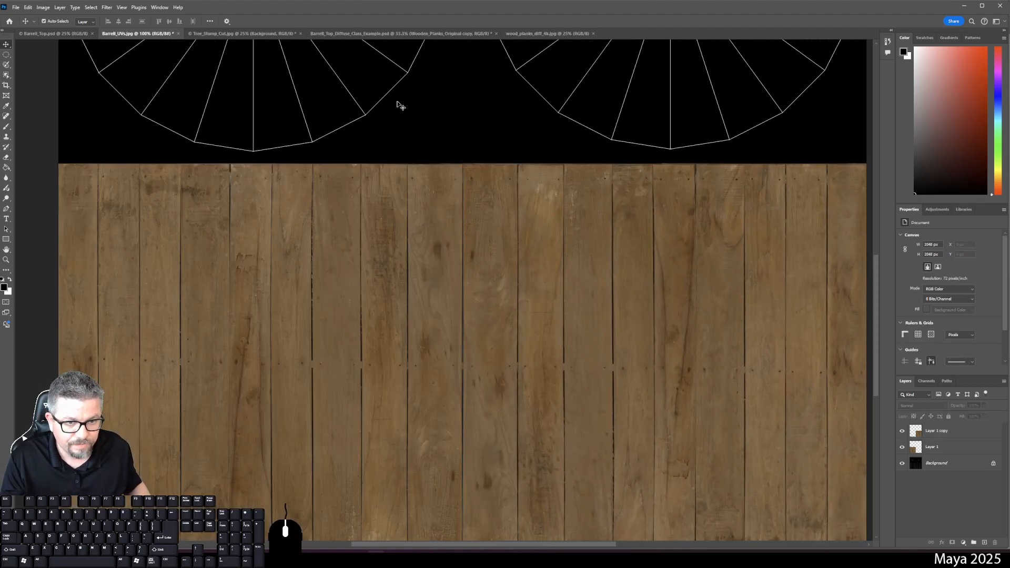
{"action": "left_click", "coordinate": [599, 327]}
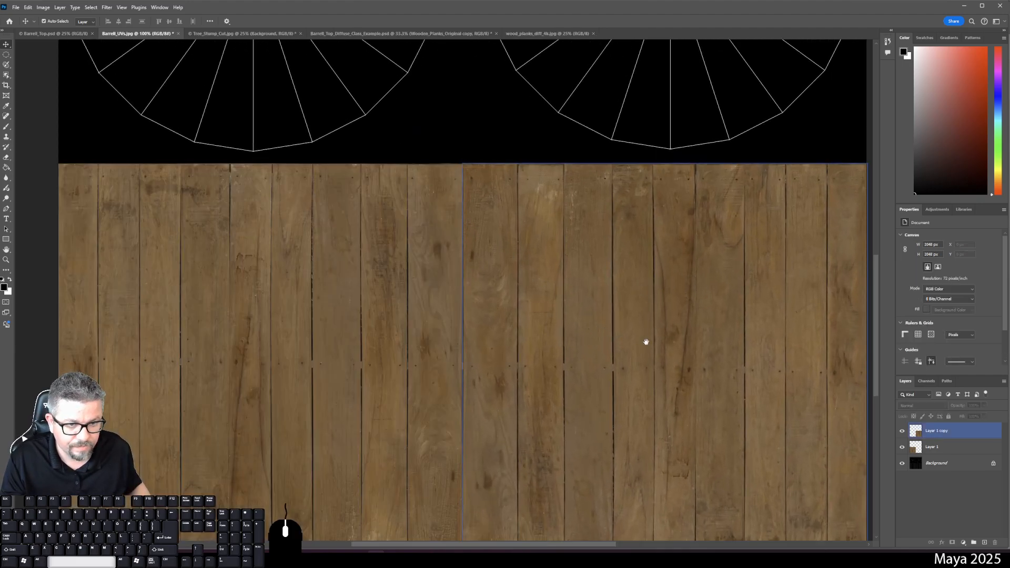
{"action": "left_click_drag", "start_coordinate": [646, 342], "coordinate": [403, 300]}
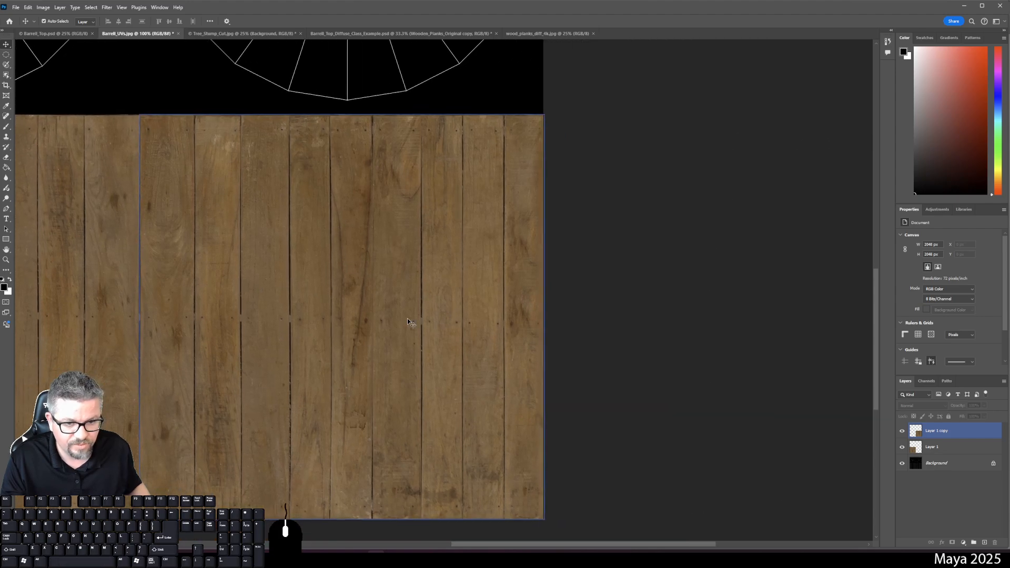
{"action": "left_click_drag", "start_coordinate": [381, 323], "coordinate": [695, 352]}
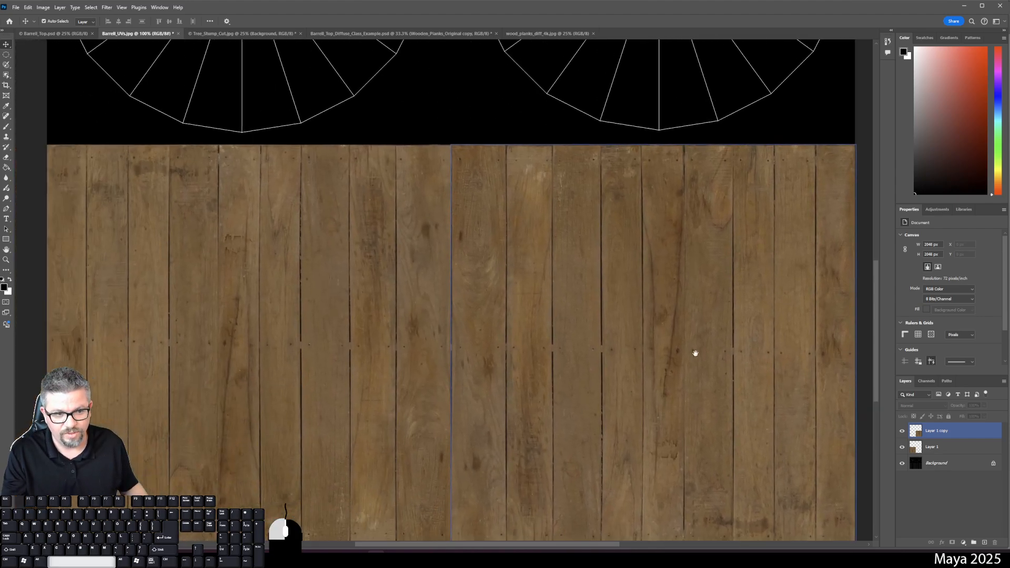
Turn the copied planks back by 180° to their original orientation.
{"action": "key", "text": "ctrl+t"}
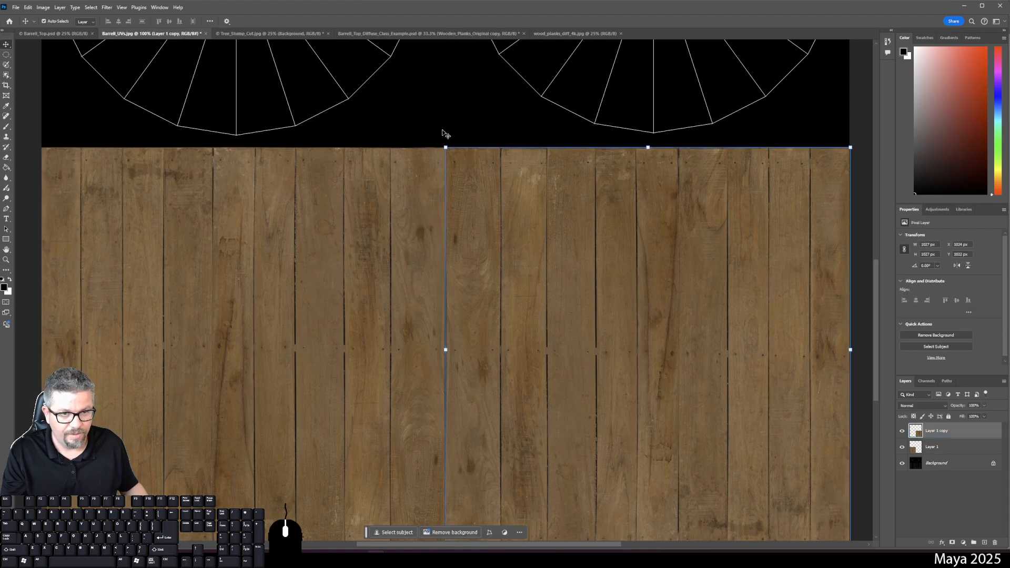
{"action": "left_click_drag", "start_coordinate": [440, 142], "coordinate": [754, 463]}
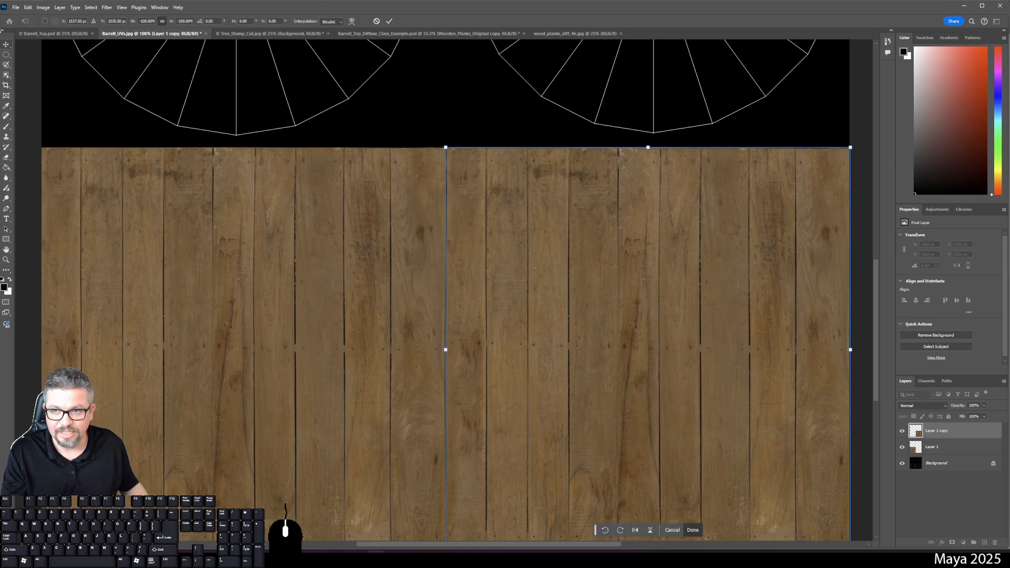
{"action": "key", "text": "Return"}
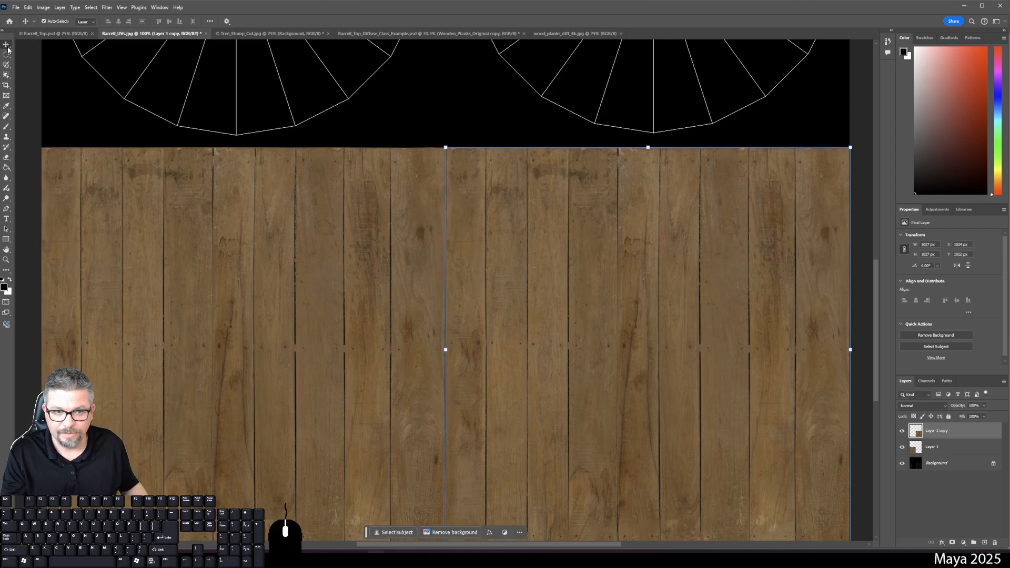
{"action": "left_click", "coordinate": [467, 104]}
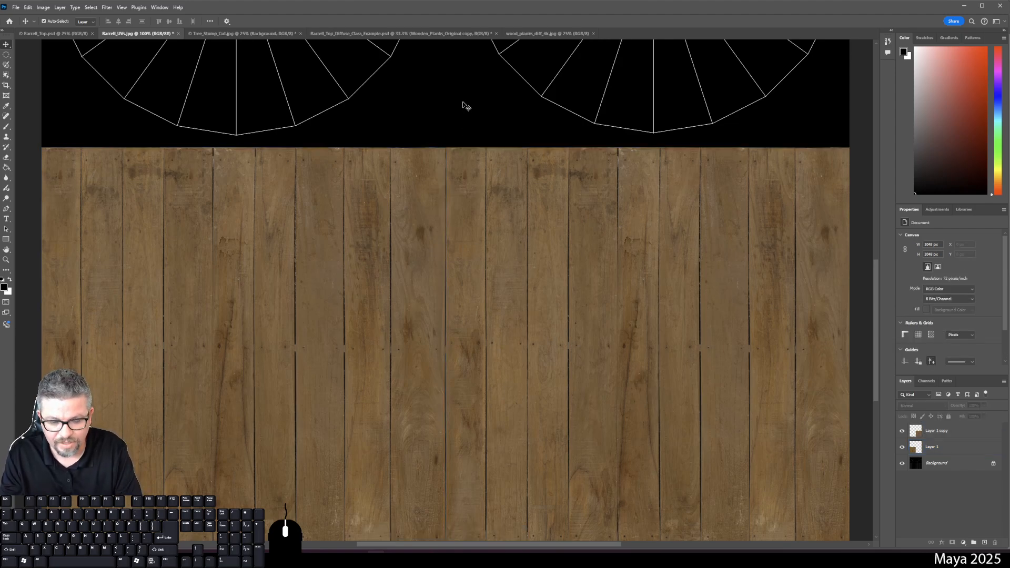
Examine the outer edges of the plank texture along both sides of the canvas for a matching plank gap.
{"action": "key", "text": "ctrl+0"}
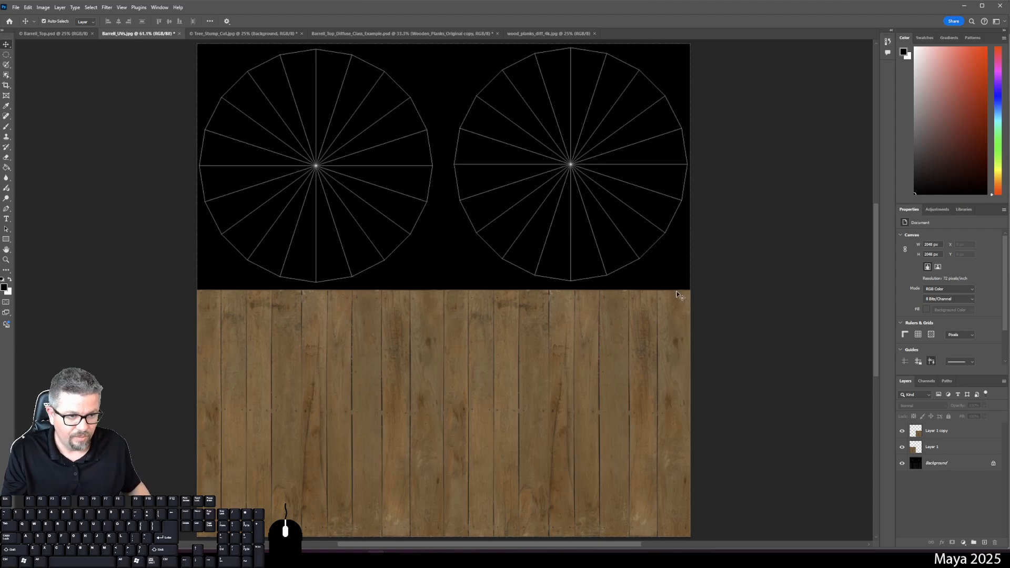
{"action": "left_click_drag", "start_coordinate": [679, 296], "coordinate": [611, 300]}
{"action": "key", "text": "ctrl+plus"}
{"action": "key", "text": "ctrl+plus"}
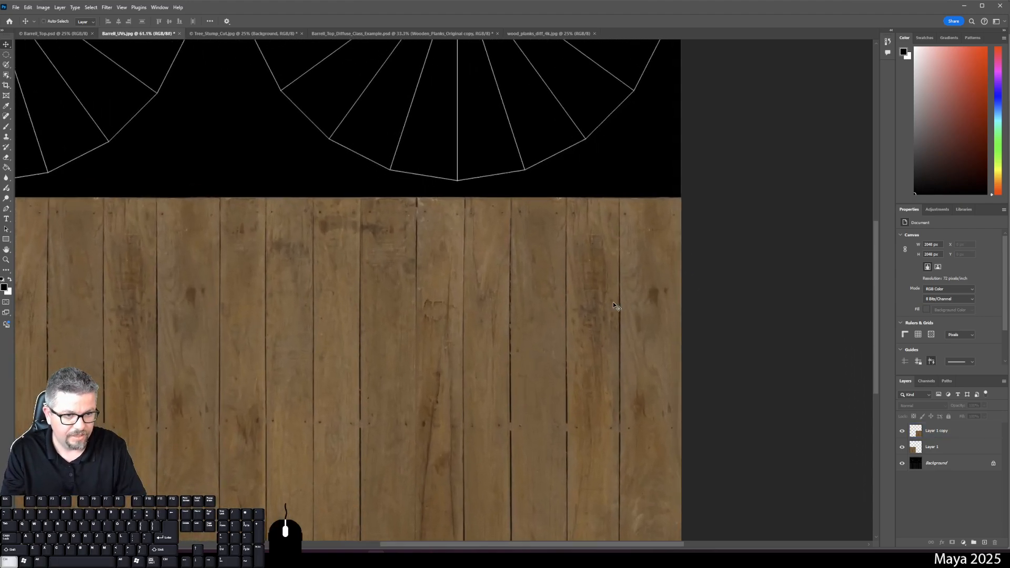
{"action": "key", "text": "ctrl+plus"}
{"action": "key", "text": "ctrl+plus"}
{"action": "key", "text": "ctrl+plus"}
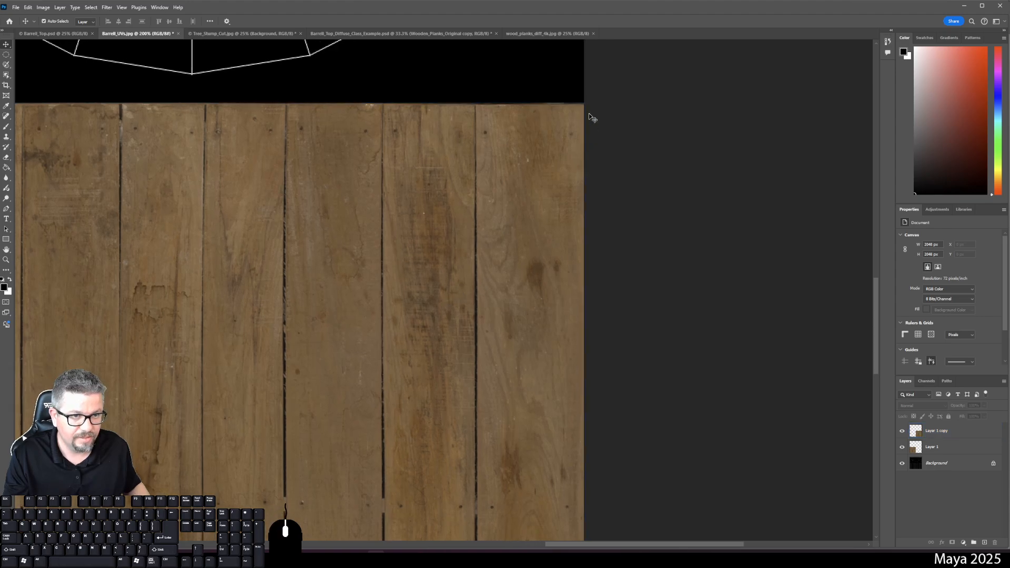
{"action": "left_click_drag", "start_coordinate": [615, 405], "coordinate": [618, 170]}
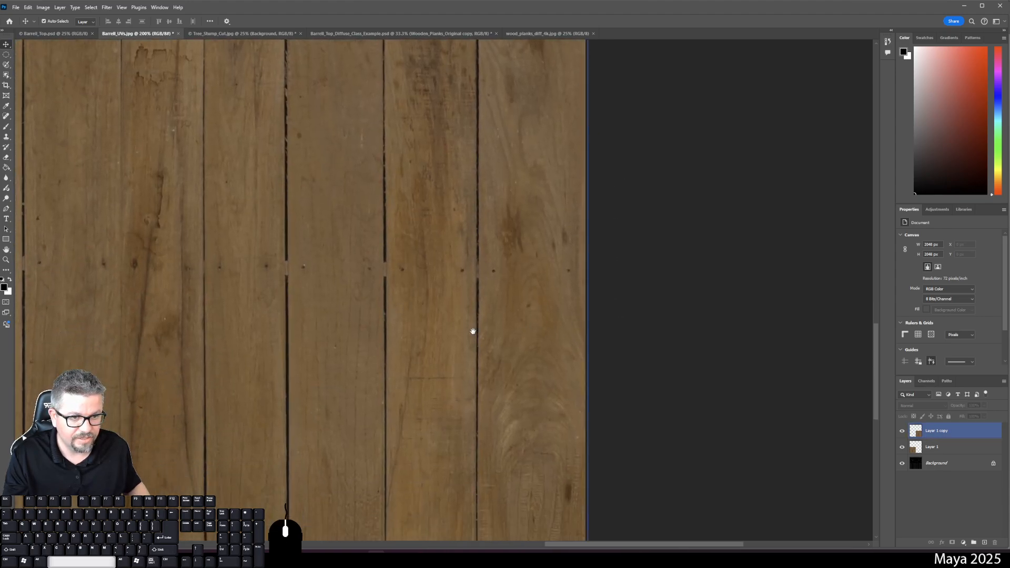
{"action": "scroll", "coordinate": [473, 331], "scroll_direction": "left", "scroll_amount": 15}
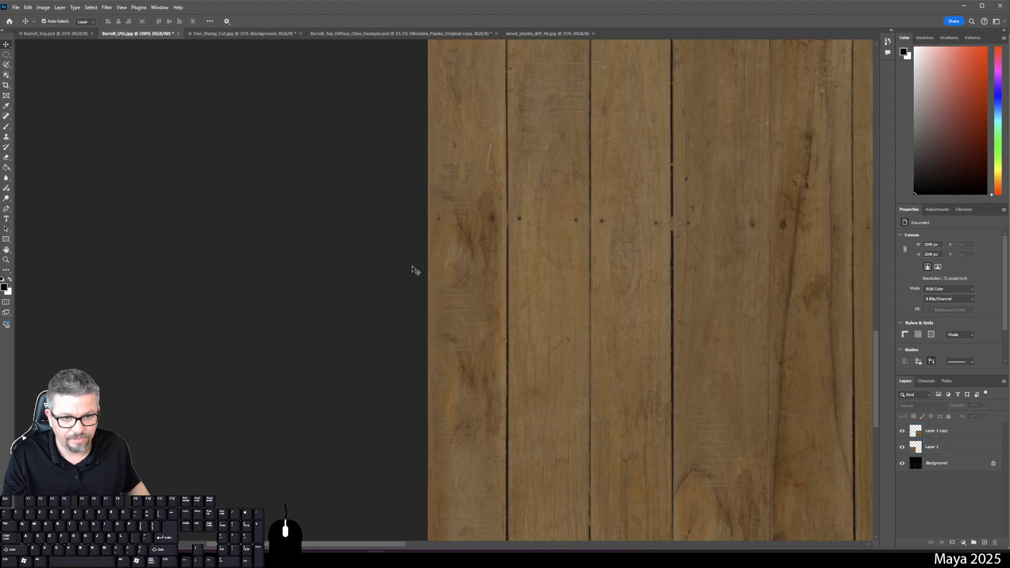
{"action": "left_click_drag", "start_coordinate": [509, 300], "coordinate": [325, 387]}
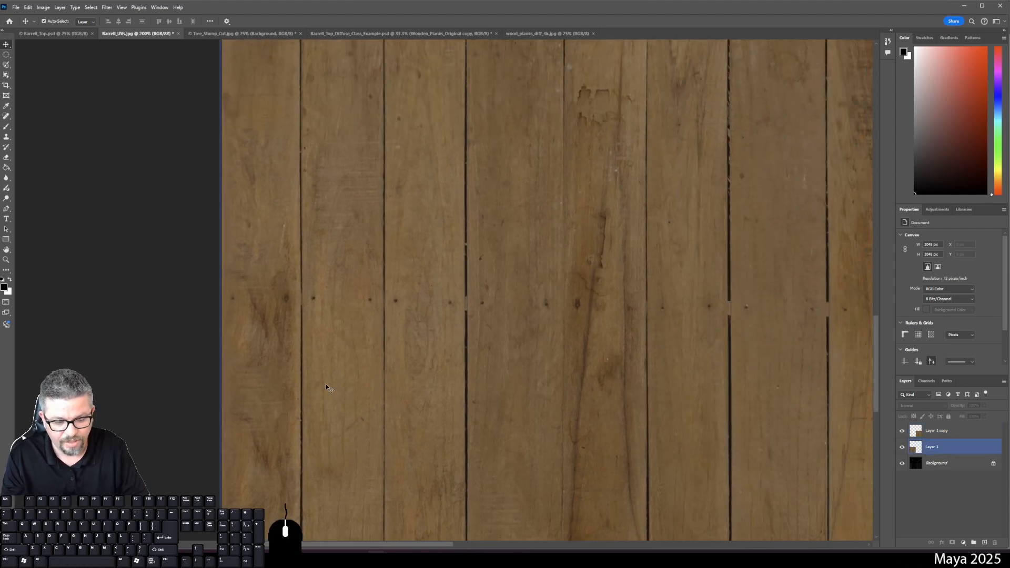
{"action": "key", "text": "ctrl+minus"}
{"action": "left_click", "coordinate": [351, 136]}
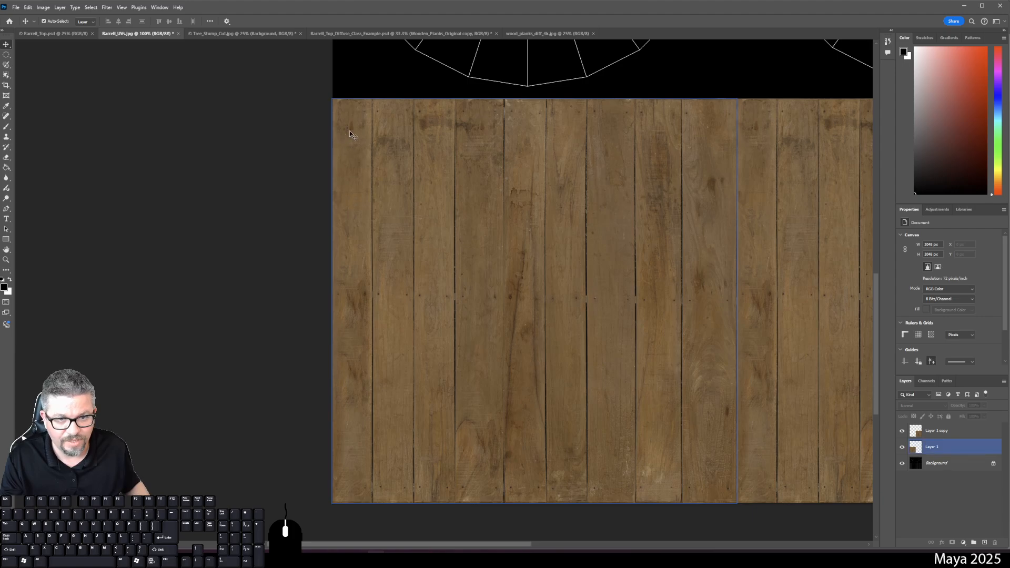
{"action": "left_click", "coordinate": [187, 67]}
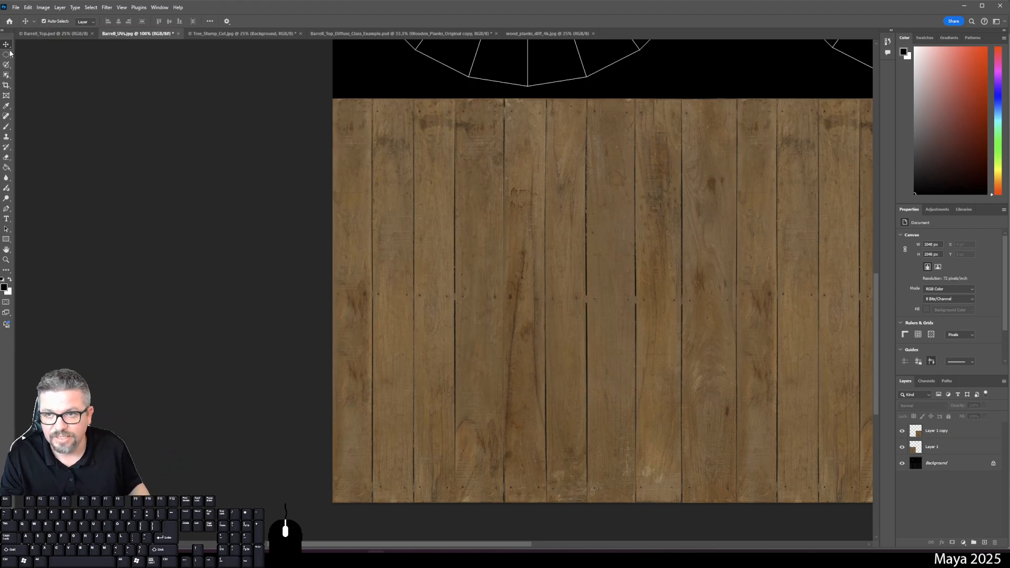
Rename the original planks layer, Layer 1, as Barrell_Planks_Left.
{"action": "left_click_drag", "start_coordinate": [7, 54], "coordinate": [20, 57]}
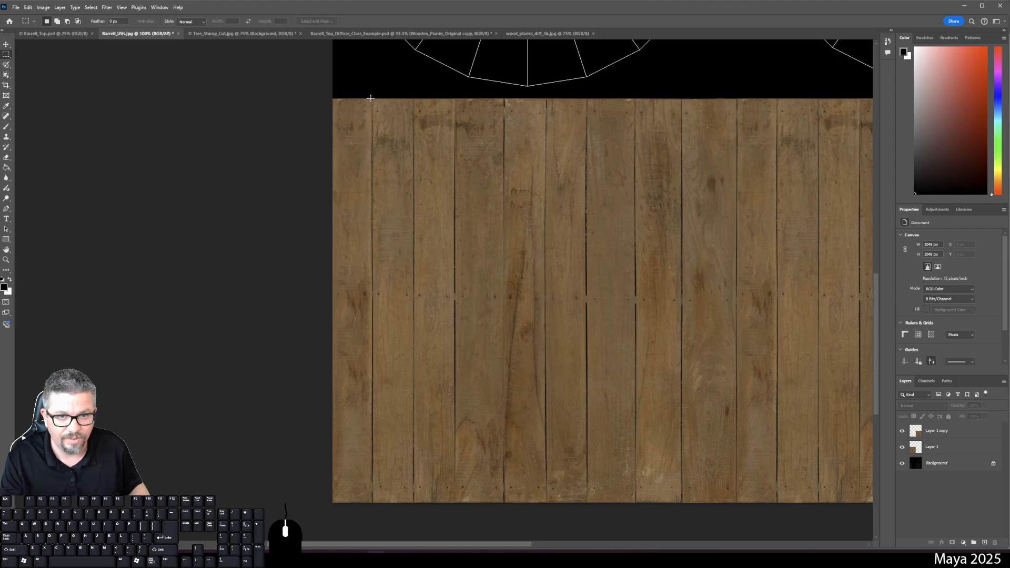
{"action": "left_click", "coordinate": [915, 431]}
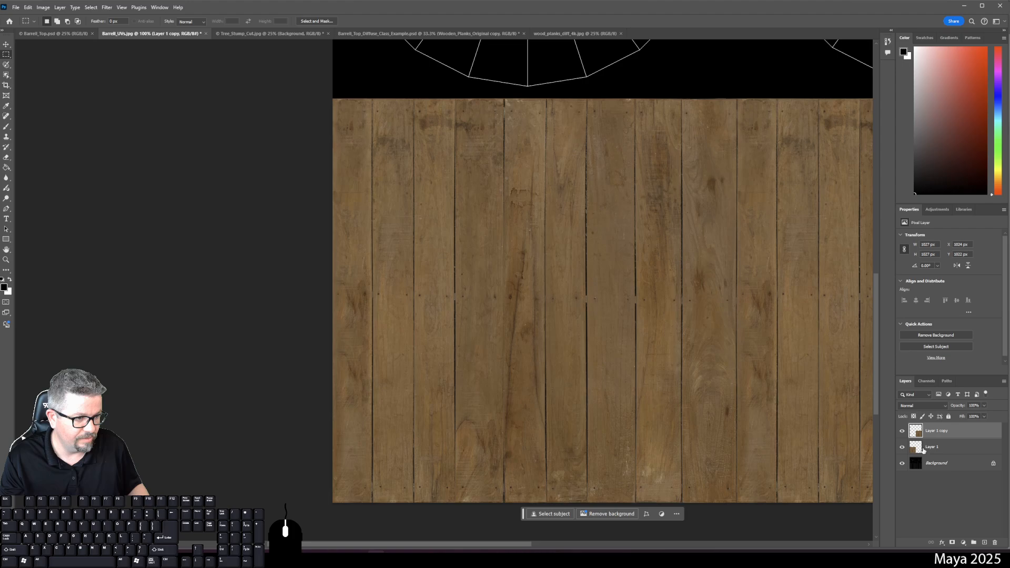
{"action": "left_click", "coordinate": [923, 448], "text": "shift"}
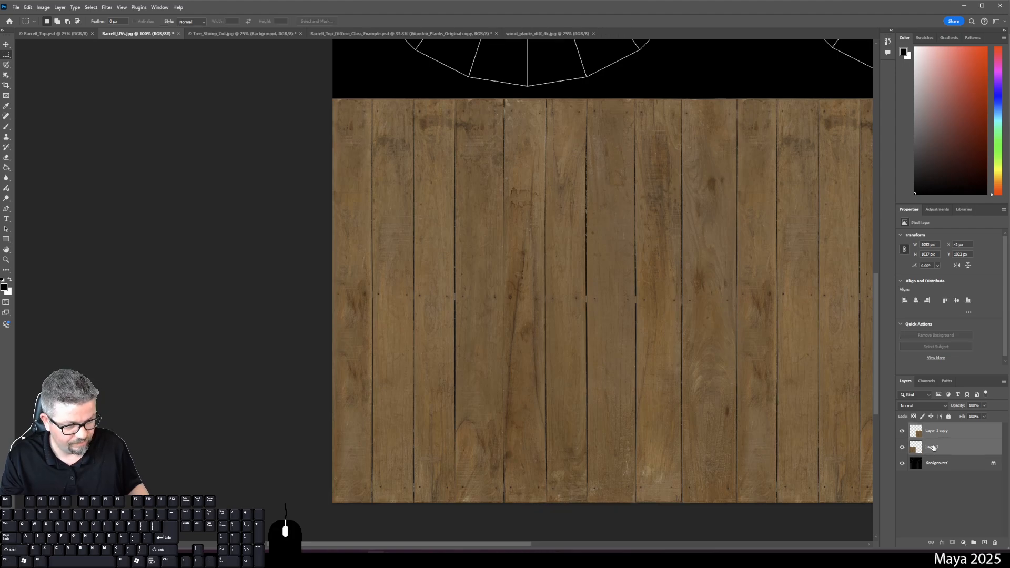
{"action": "double_click", "coordinate": [933, 448]}
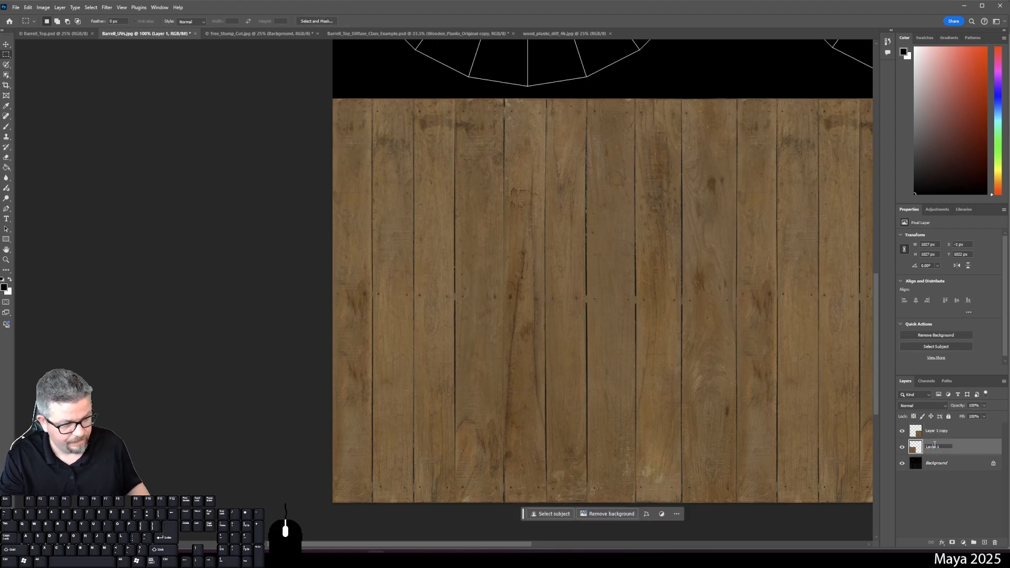
{"action": "type", "text": "Wo"}
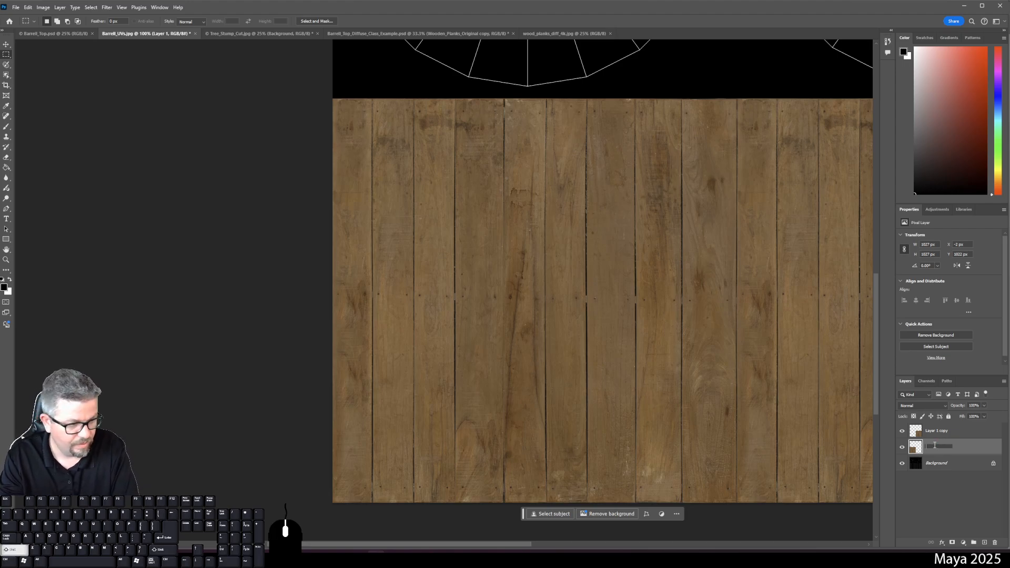
{"action": "type", "text": "W"}
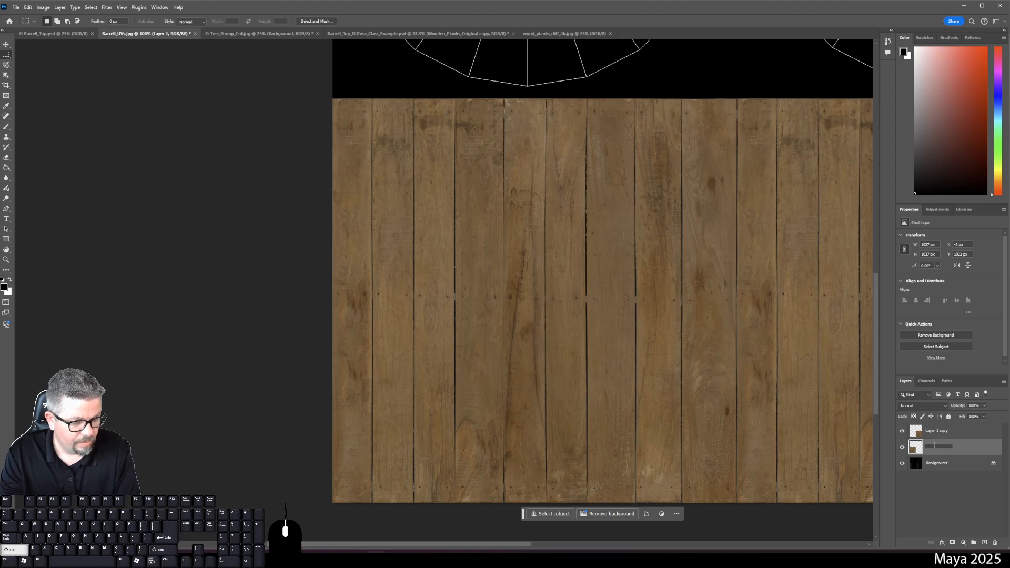
{"action": "type", "text": "Barrell"}
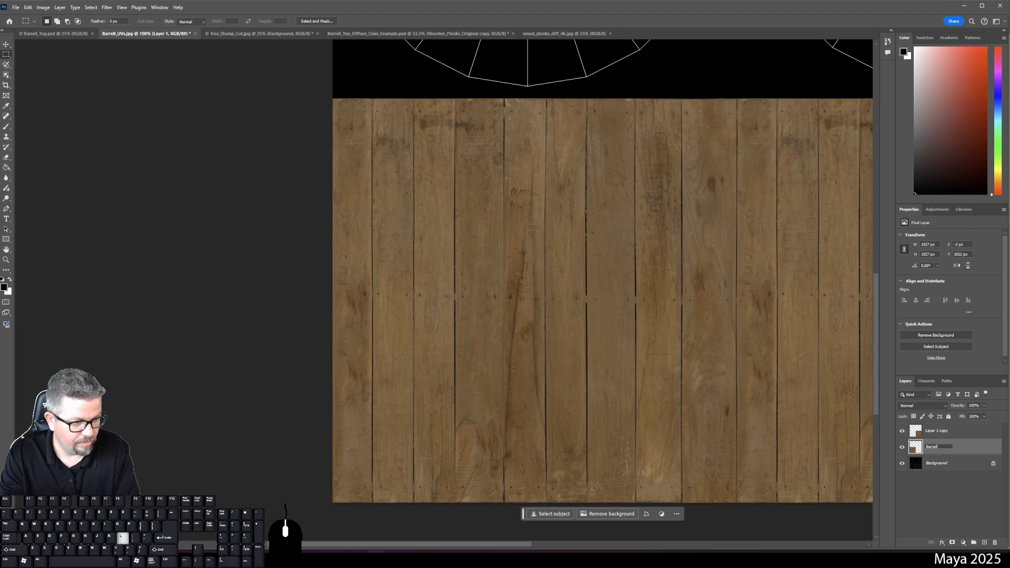
{"action": "type", "text": " Planks L"}
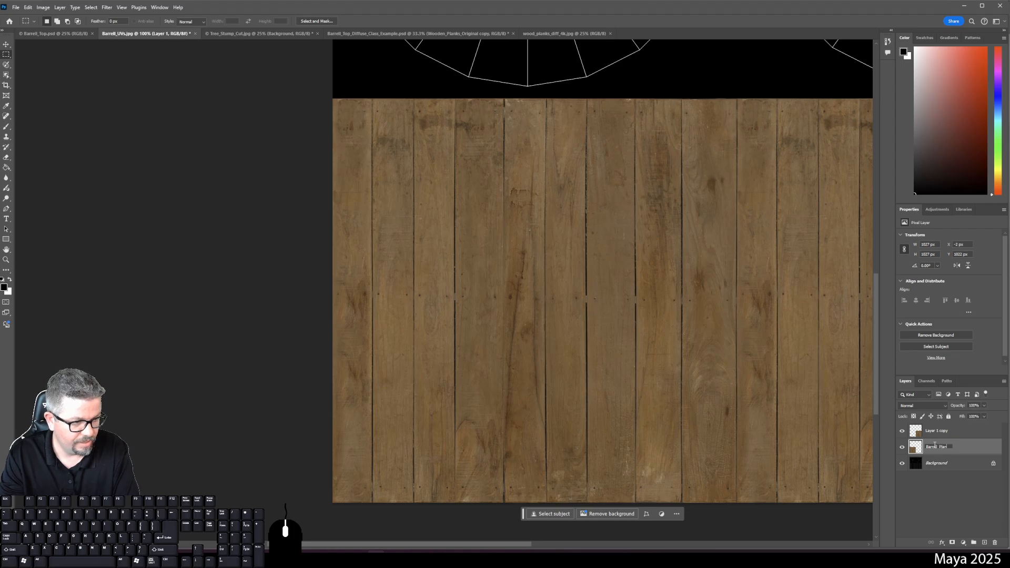
{"action": "type", "text": "eft"}
{"action": "key", "text": "Return"}
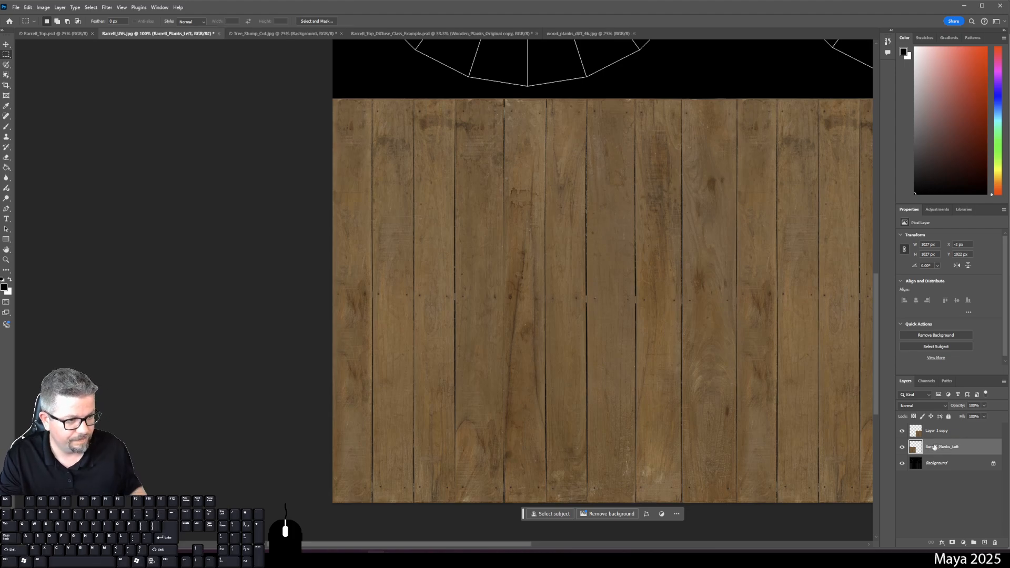
Rename the copied planks layer, Layer 1 copy, as Barrell_Planks_Right.
{"action": "double_click", "coordinate": [938, 431]}
{"action": "type", "text": "B"}
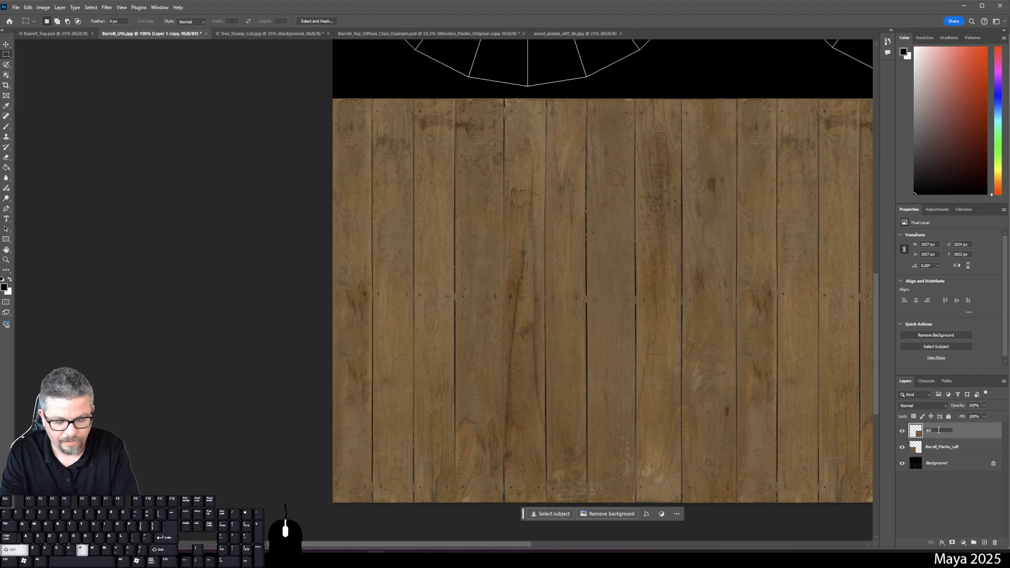
{"action": "type", "text": "arrell_Planks_"}
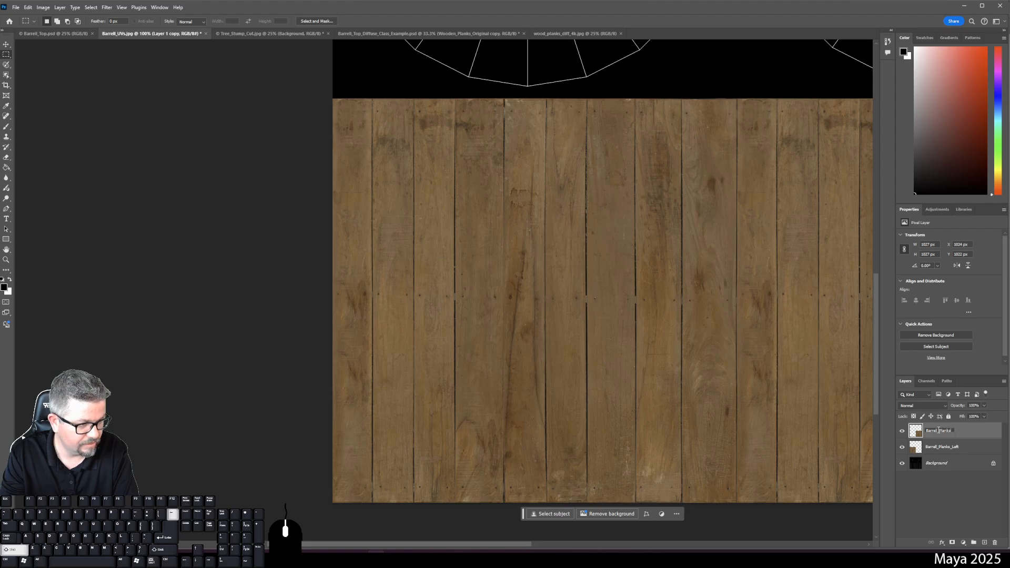
{"action": "type", "text": "Right"}
{"action": "key", "text": "Return"}
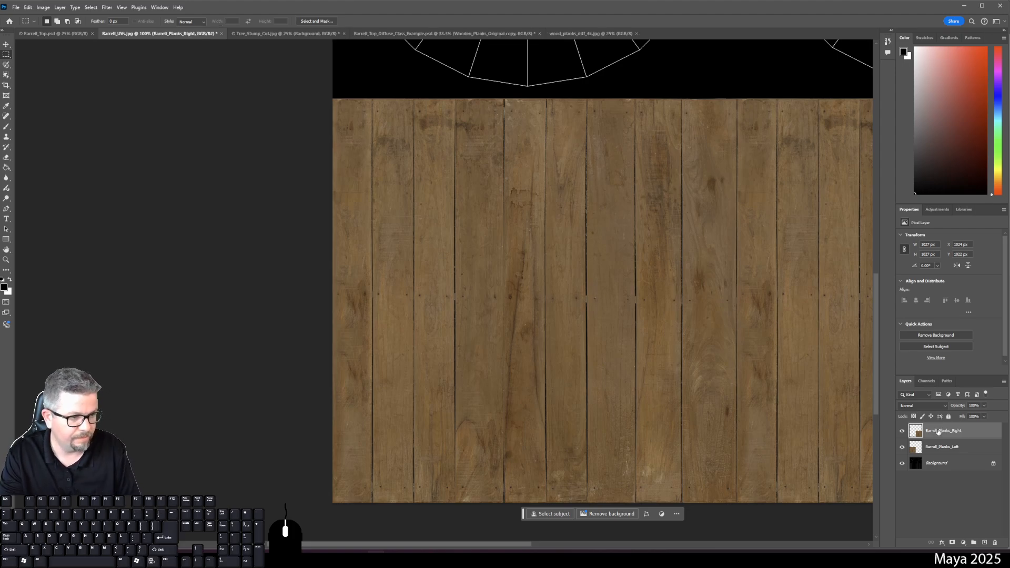
Duplicate the left and right plank layers together and merge the two duplicates into one layer.
{"action": "left_click", "coordinate": [945, 446], "text": "shift"}
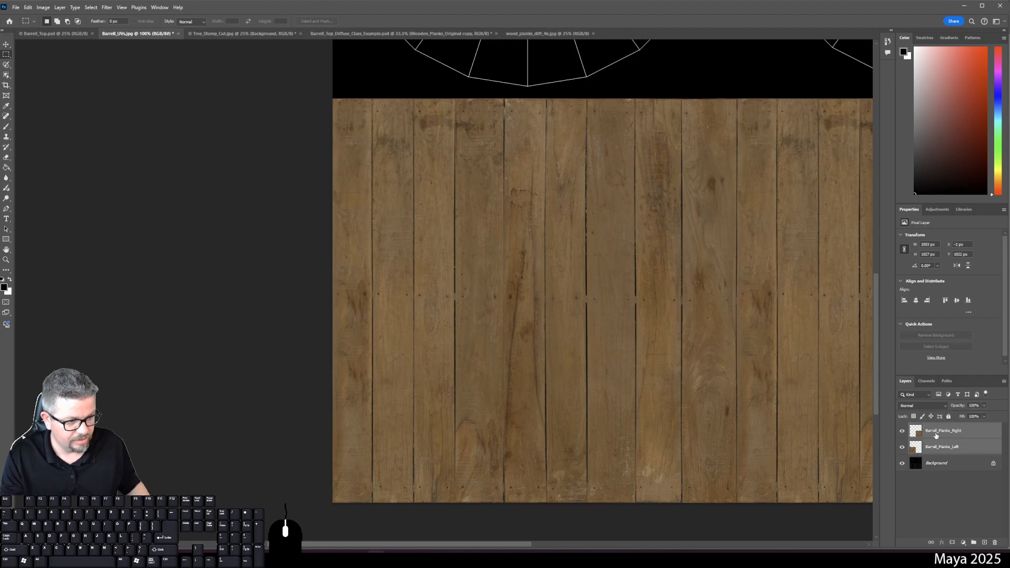
{"action": "left_click_drag", "start_coordinate": [955, 447], "coordinate": [987, 543]}
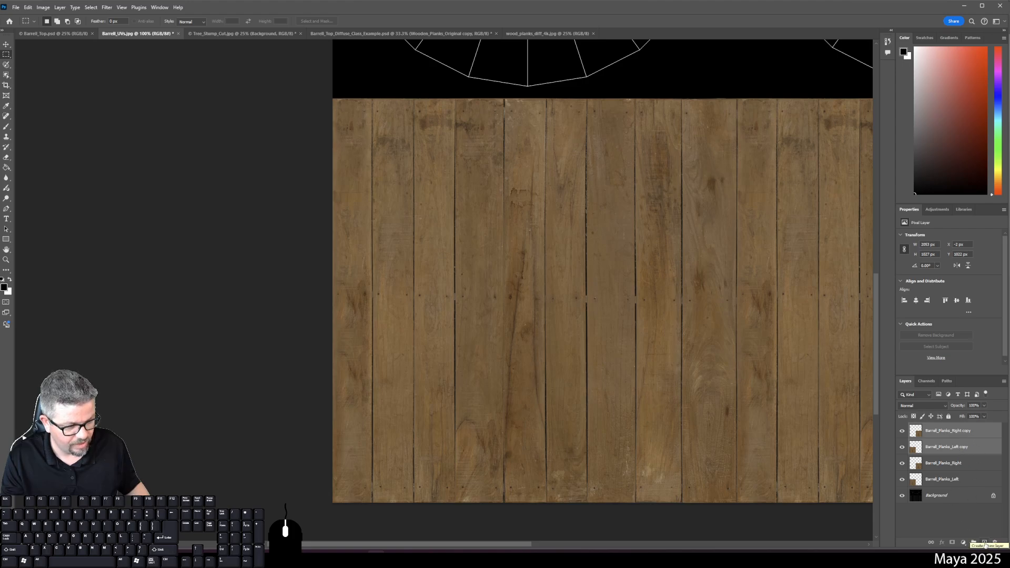
{"action": "key", "text": "ctrl+e"}
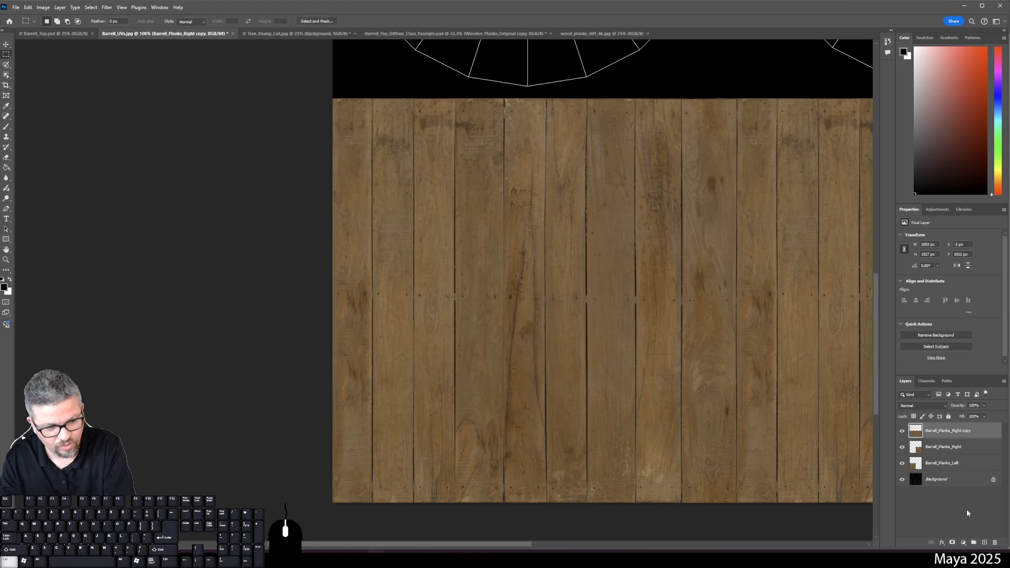
Rename the merged layer as Barrell_Planks and hide the separate Barrell_Planks_Right and Barrell_Planks_Left layers.
{"action": "double_click", "coordinate": [948, 431]}
{"action": "type", "text": "Barr"}
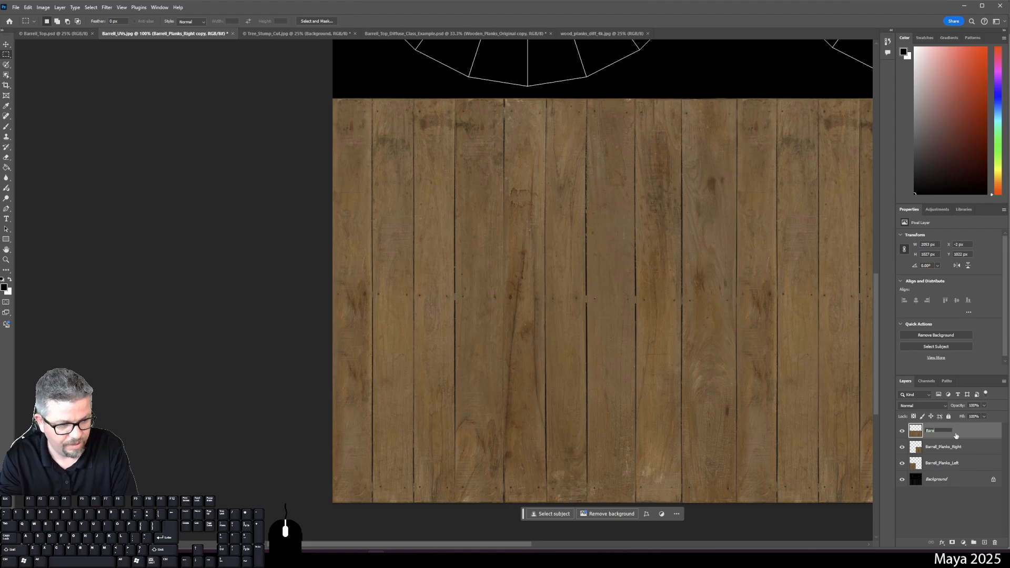
{"action": "type", "text": "ell"}
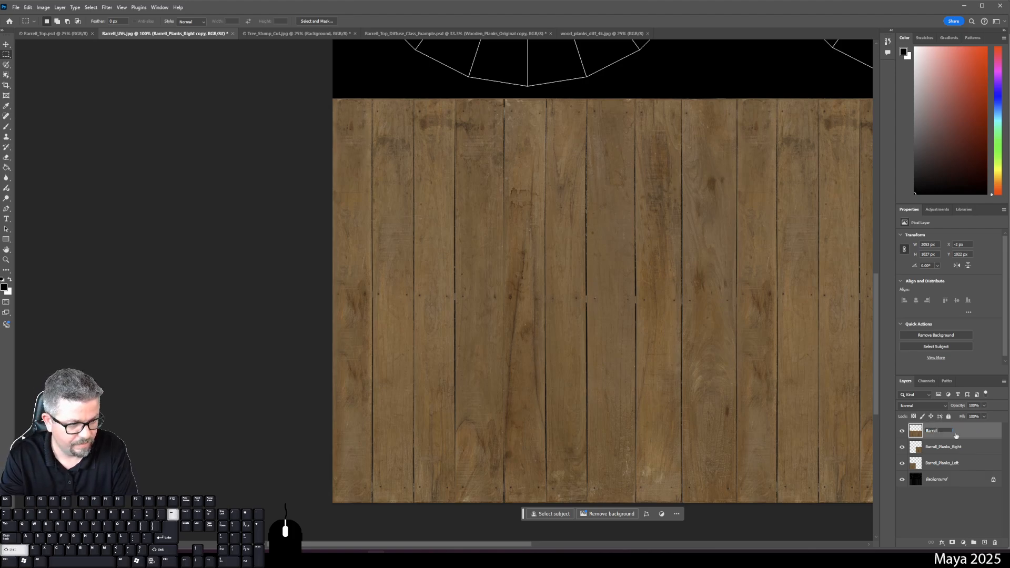
{"action": "type", "text": " Planks"}
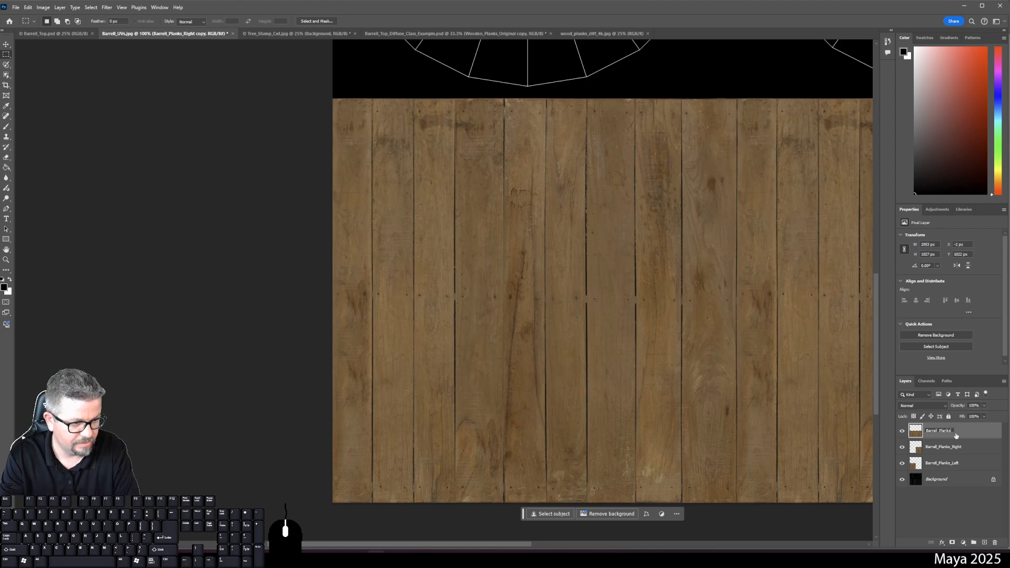
{"action": "key", "text": "Return"}
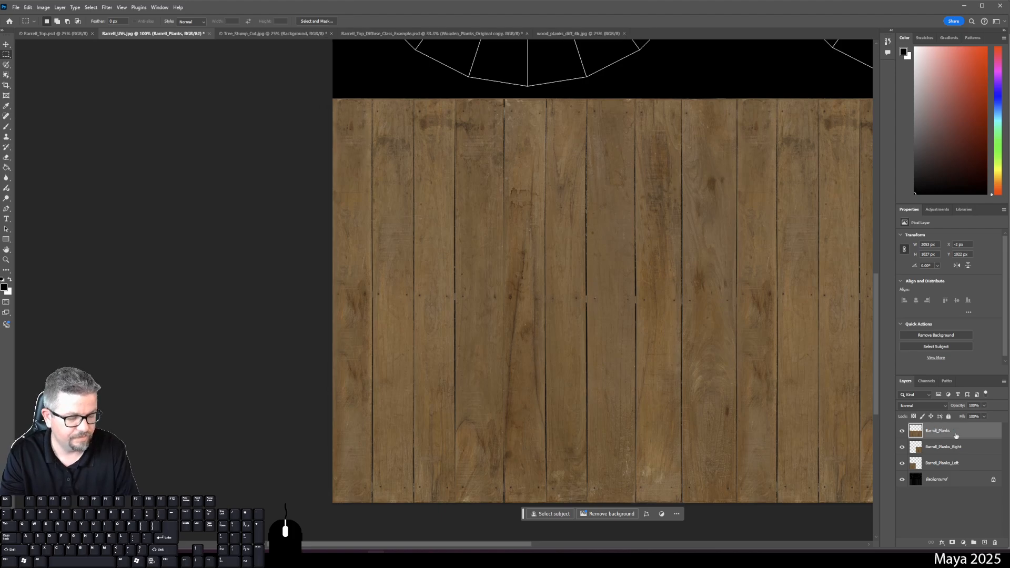
{"action": "left_click", "coordinate": [902, 447]}
{"action": "left_click", "coordinate": [902, 463]}
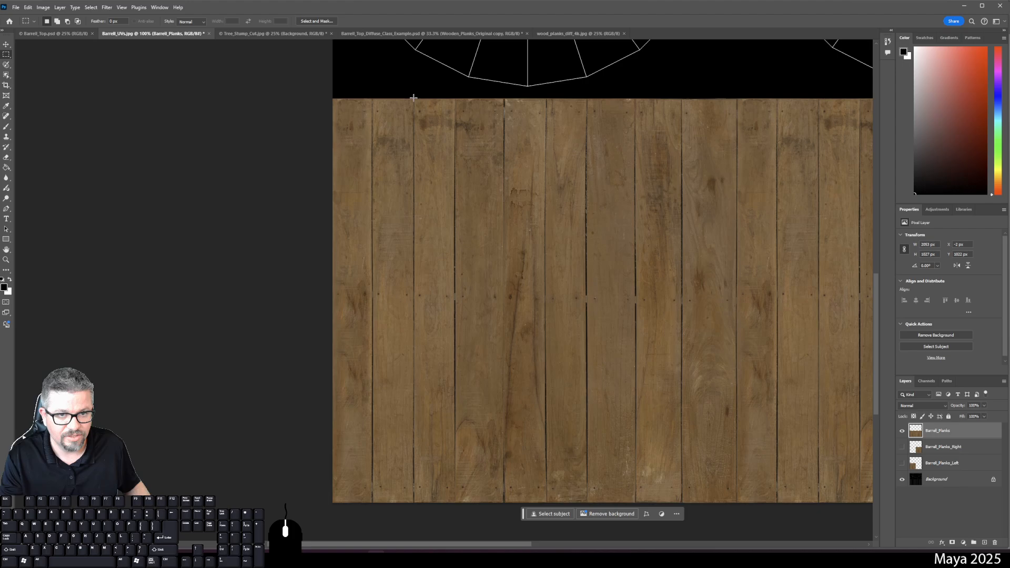
Select the dark gap between the second and third planks, about 9 px wide at full plank height, and copy it onto a new layer.
{"action": "left_click_drag", "start_coordinate": [413, 97], "coordinate": [416, 514]}
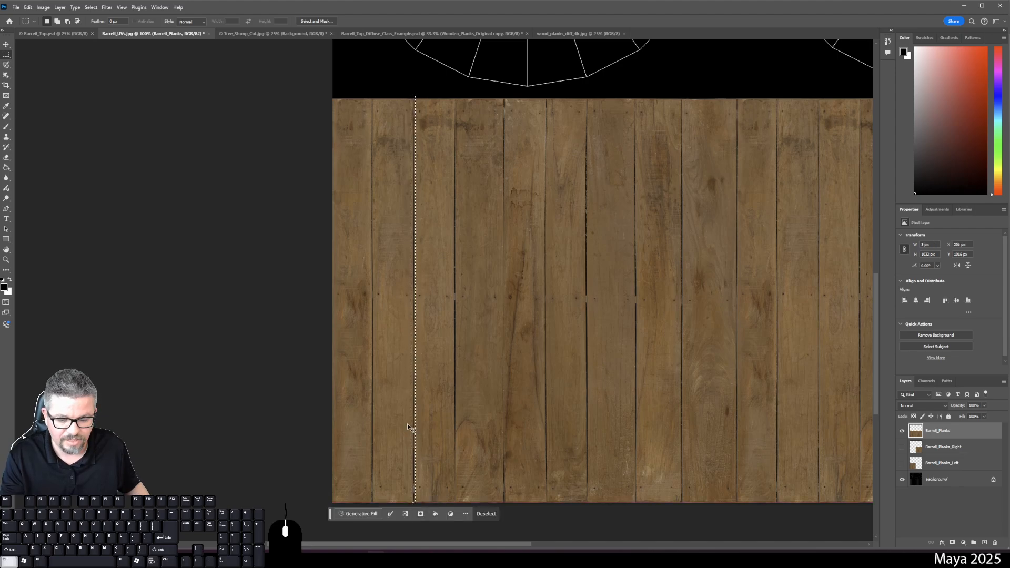
{"action": "key", "text": "ctrl+j"}
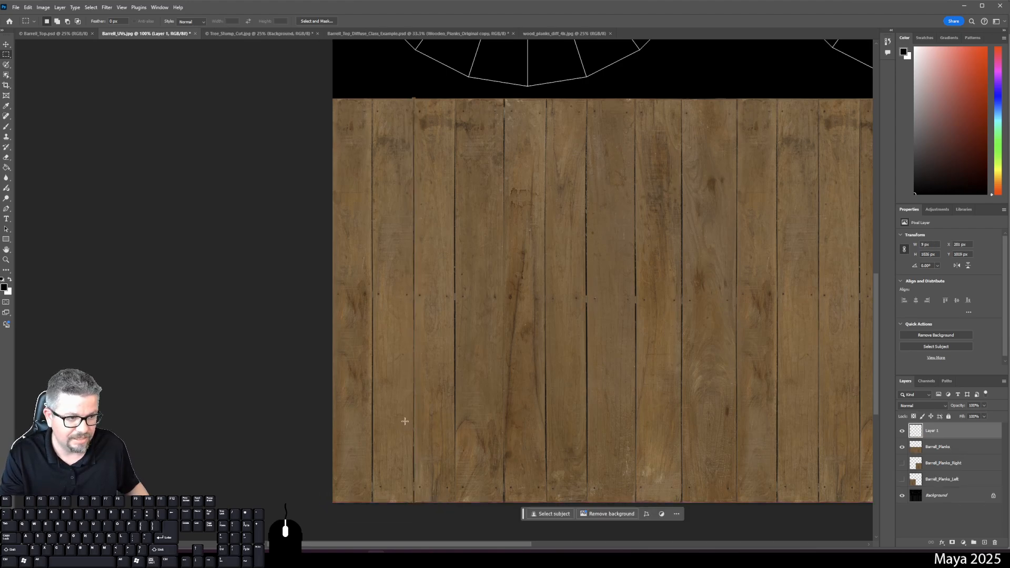
Move the copied gap strip on Layer 1 to the left outer edge of the planks, at X -4 px.
{"action": "left_click", "coordinate": [7, 44]}
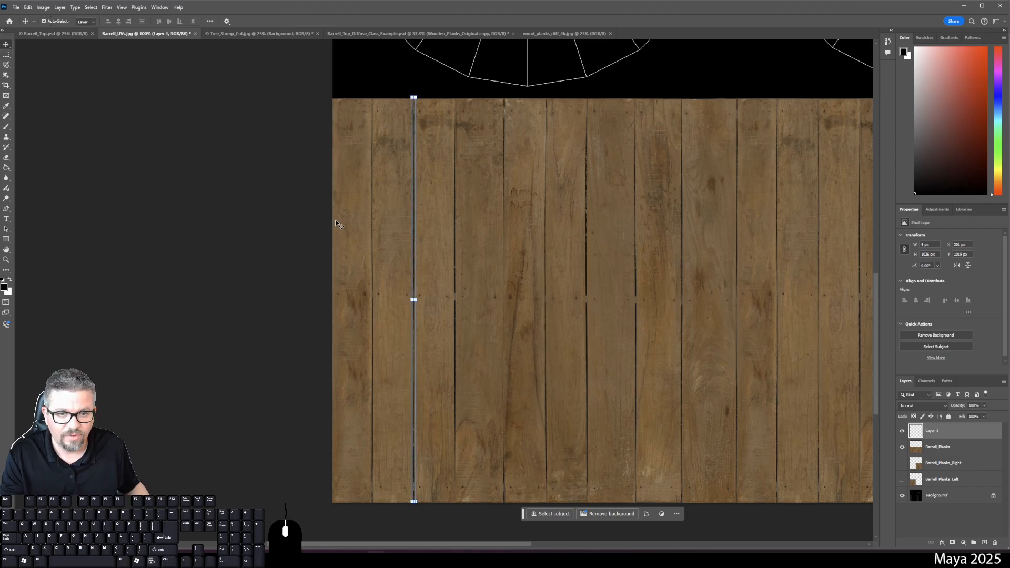
{"action": "key", "text": "Left"}
{"action": "key", "text": "Left"}
{"action": "key", "text": "Left"}
{"action": "key", "text": "Left"}
{"action": "key", "text": "Left"}
{"action": "key", "text": "Left"}
{"action": "key", "text": "Left"}
{"action": "key", "text": "Left"}
{"action": "key", "text": "Left"}
{"action": "key", "text": "Left"}
{"action": "key", "text": "Left"}
{"action": "key", "text": "Left"}
{"action": "key", "text": "Left"}
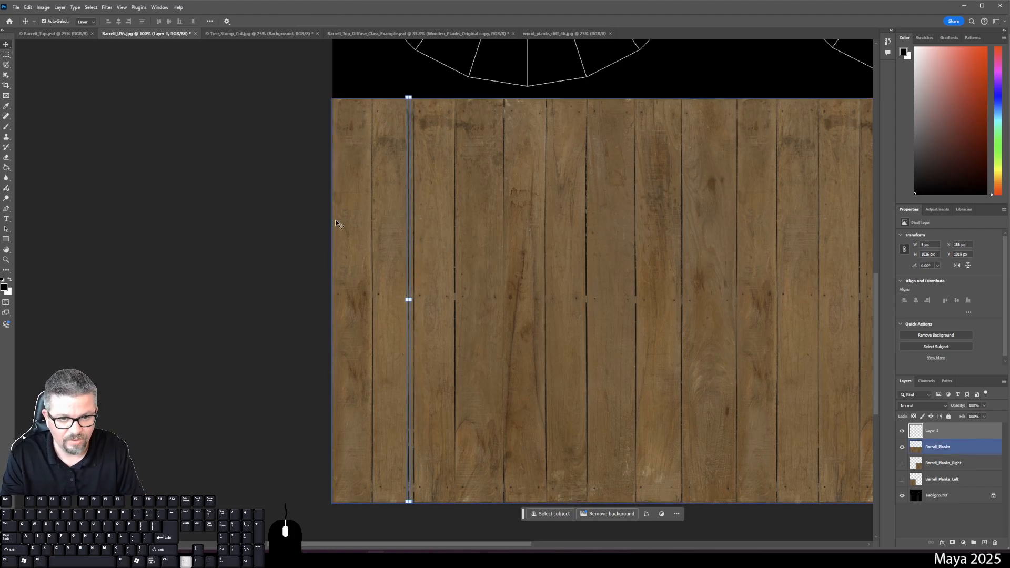
{"action": "key", "text": "Left"}
{"action": "key", "text": "Left"}
{"action": "key", "text": "Left"}
{"action": "key", "text": "Left"}
{"action": "key", "text": "Left"}
{"action": "key", "text": "Left"}
{"action": "key", "text": "Left"}
{"action": "key", "text": "Left"}
{"action": "key", "text": "Left"}
{"action": "key", "text": "Left"}
{"action": "key", "text": "Left"}
{"action": "key", "text": "Left"}
{"action": "key", "text": "Left"}
{"action": "key", "text": "Left"}
{"action": "key", "text": "Left"}
{"action": "key", "text": "Left"}
{"action": "key", "text": "Left"}
{"action": "key", "text": "Left"}
{"action": "key", "text": "Left"}
{"action": "key", "text": "Left"}
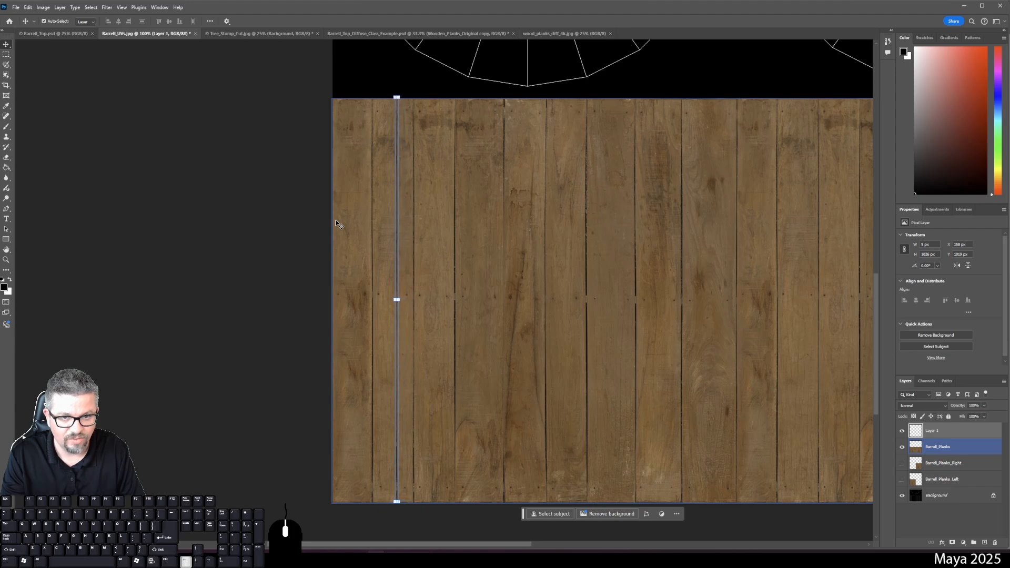
{"action": "key", "text": "Left"}
{"action": "key", "text": "Left"}
{"action": "key", "text": "Left"}
{"action": "key", "text": "Left"}
{"action": "key", "text": "Left"}
{"action": "key", "text": "Left"}
{"action": "key", "text": "Left"}
{"action": "key", "text": "Left"}
{"action": "key", "text": "Left"}
{"action": "key", "text": "Left"}
{"action": "key", "text": "Left"}
{"action": "key", "text": "Left"}
{"action": "key", "text": "Left"}
{"action": "key", "text": "Left"}
{"action": "key", "text": "Left"}
{"action": "key", "text": "Left"}
{"action": "key", "text": "Left"}
{"action": "key", "text": "Left"}
{"action": "key", "text": "Left"}
{"action": "key", "text": "Left"}
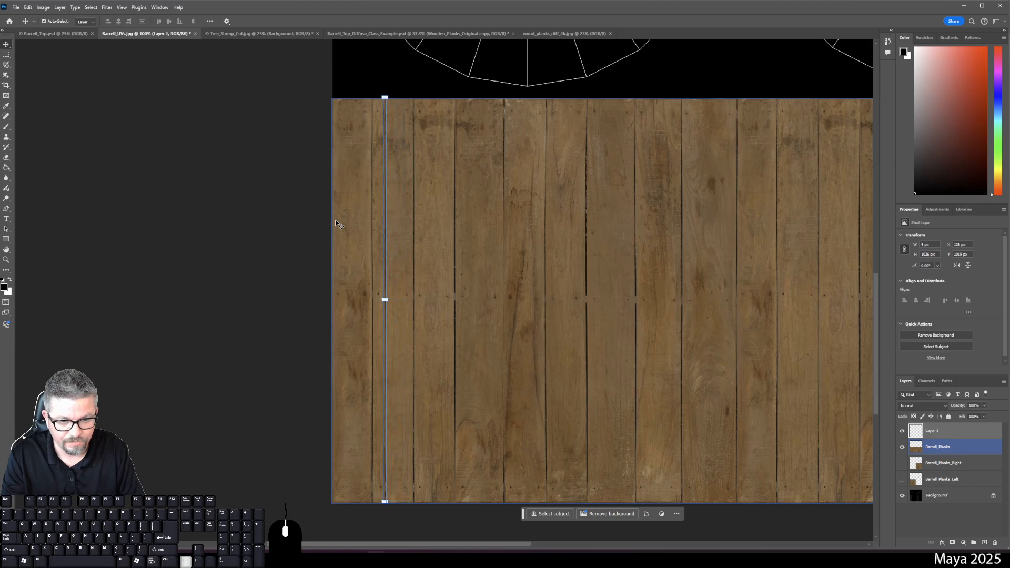
{"action": "key", "text": "Left"}
{"action": "key", "text": "Left"}
{"action": "key", "text": "Left"}
{"action": "key", "text": "Left"}
{"action": "key", "text": "Left"}
{"action": "key", "text": "Left"}
{"action": "key", "text": "Left"}
{"action": "key", "text": "Left"}
{"action": "key", "text": "Left"}
{"action": "key", "text": "Left"}
{"action": "key", "text": "Left"}
{"action": "key", "text": "Left"}
{"action": "key", "text": "Left"}
{"action": "key", "text": "Left"}
{"action": "key", "text": "Left"}
{"action": "key", "text": "Left"}
{"action": "key", "text": "Left"}
{"action": "key", "text": "Left"}
{"action": "key", "text": "Left"}
{"action": "key", "text": "Left"}
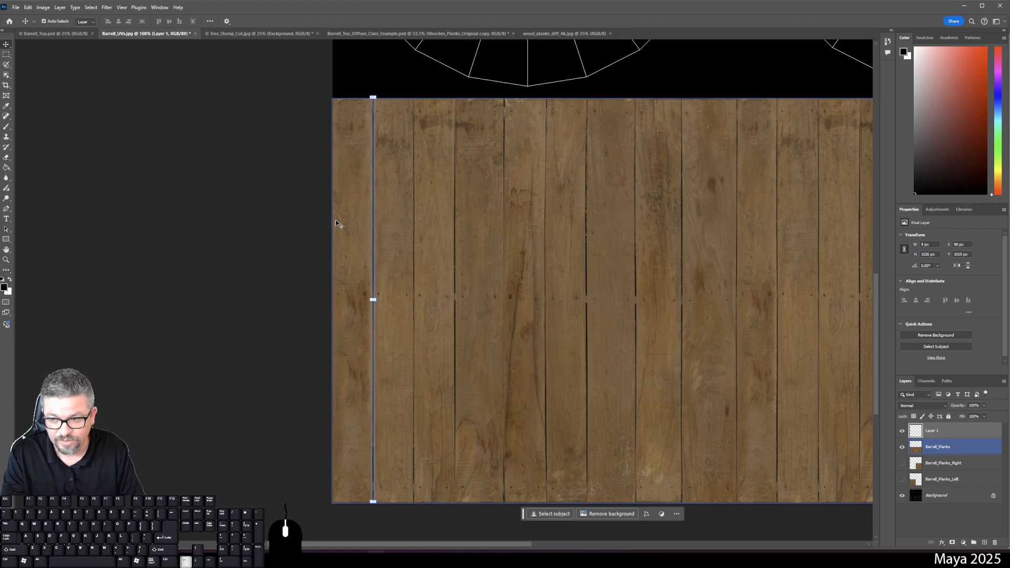
{"action": "key", "text": "Left"}
{"action": "key", "text": "Left"}
{"action": "key", "text": "Left"}
{"action": "key", "text": "Left"}
{"action": "key", "text": "Left"}
{"action": "key", "text": "Left"}
{"action": "key", "text": "Left"}
{"action": "key", "text": "Left"}
{"action": "key", "text": "Left"}
{"action": "key", "text": "Left"}
{"action": "key", "text": "Left"}
{"action": "key", "text": "Left"}
{"action": "key", "text": "Left"}
{"action": "key", "text": "Left"}
{"action": "key", "text": "Left"}
{"action": "key", "text": "Left"}
{"action": "key", "text": "Left"}
{"action": "key", "text": "Left"}
{"action": "key", "text": "Left"}
{"action": "key", "text": "Left"}
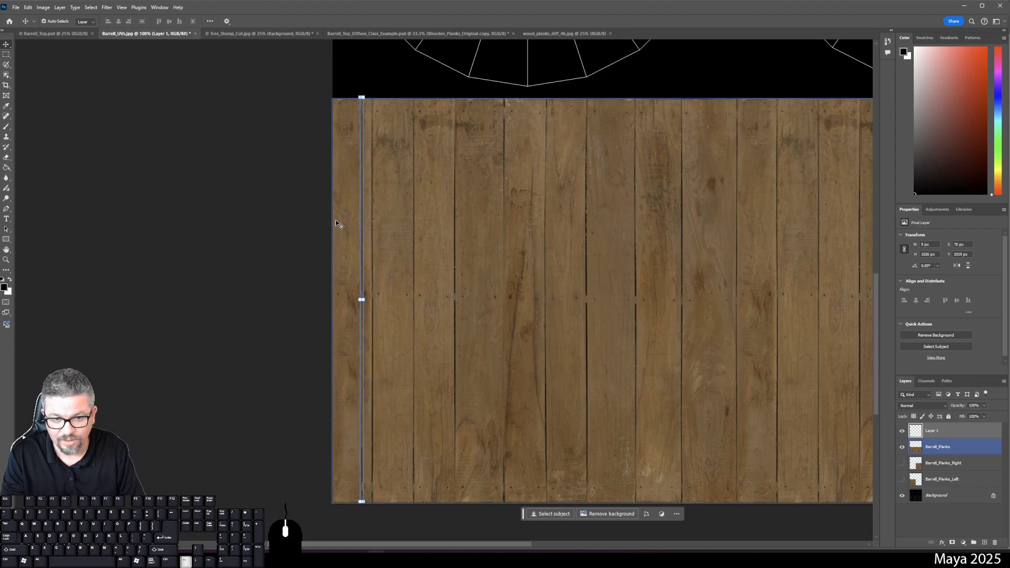
{"action": "key", "text": "Left"}
{"action": "key", "text": "Left"}
{"action": "key", "text": "Left"}
{"action": "key", "text": "Left"}
{"action": "key", "text": "Left"}
{"action": "key", "text": "Left"}
{"action": "key", "text": "Left"}
{"action": "key", "text": "Left"}
{"action": "key", "text": "Left"}
{"action": "key", "text": "Left"}
{"action": "key", "text": "Left"}
{"action": "key", "text": "Left"}
{"action": "key", "text": "Left"}
{"action": "key", "text": "Left"}
{"action": "key", "text": "Left"}
{"action": "key", "text": "Left"}
{"action": "key", "text": "Left"}
{"action": "key", "text": "Left"}
{"action": "key", "text": "Left"}
{"action": "key", "text": "Left"}
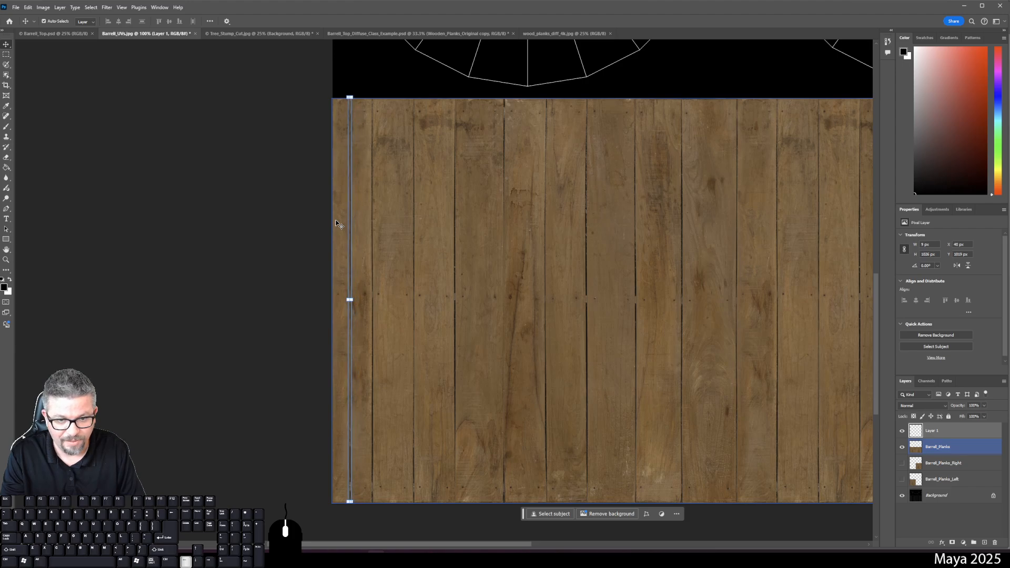
{"action": "key", "text": "Left"}
{"action": "key", "text": "Left"}
{"action": "key", "text": "Left"}
{"action": "key", "text": "Left"}
{"action": "key", "text": "Left"}
{"action": "key", "text": "Left"}
{"action": "key", "text": "Left"}
{"action": "key", "text": "Left"}
{"action": "key", "text": "Left"}
{"action": "key", "text": "Left"}
{"action": "key", "text": "Left"}
{"action": "key", "text": "Left"}
{"action": "key", "text": "Left"}
{"action": "key", "text": "Left"}
{"action": "key", "text": "Left"}
{"action": "key", "text": "Left"}
{"action": "key", "text": "Left"}
{"action": "key", "text": "Left"}
{"action": "key", "text": "Left"}
{"action": "key", "text": "Left"}
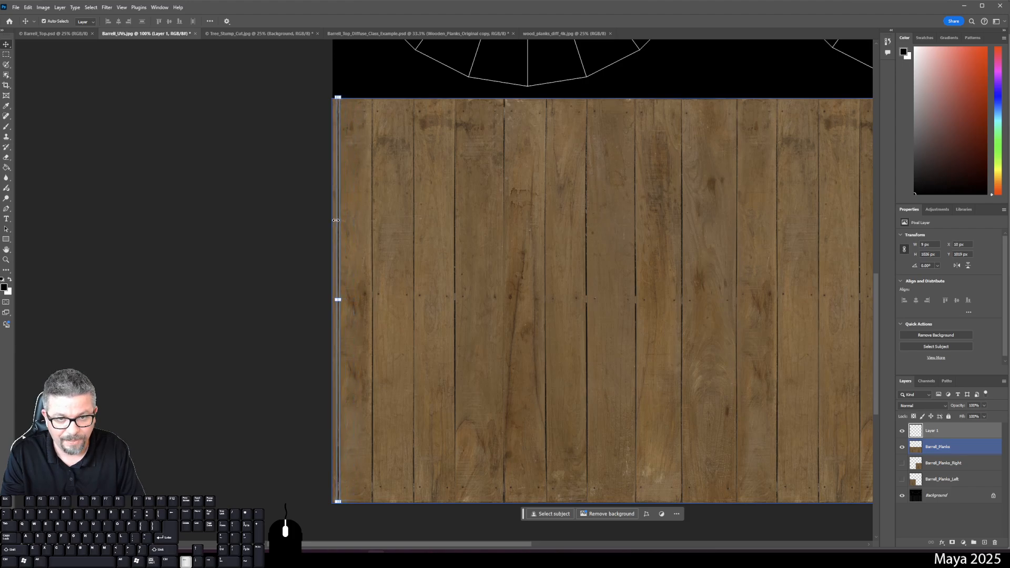
{"action": "key", "text": "Left"}
{"action": "key", "text": "Left"}
{"action": "key", "text": "Left"}
{"action": "key", "text": "Left"}
{"action": "key", "text": "Left"}
{"action": "key", "text": "Left"}
{"action": "key", "text": "Left"}
{"action": "key", "text": "Left"}
{"action": "key", "text": "Left"}
{"action": "key", "text": "Left"}
{"action": "key", "text": "Left"}
{"action": "key", "text": "Left"}
{"action": "key", "text": "Left"}
{"action": "key", "text": "Left"}
Align the gap strip with the planks' lower end at X -4 px and Y 1023 px, and deselect its layer.
{"action": "key", "text": "ctrl+plus"}
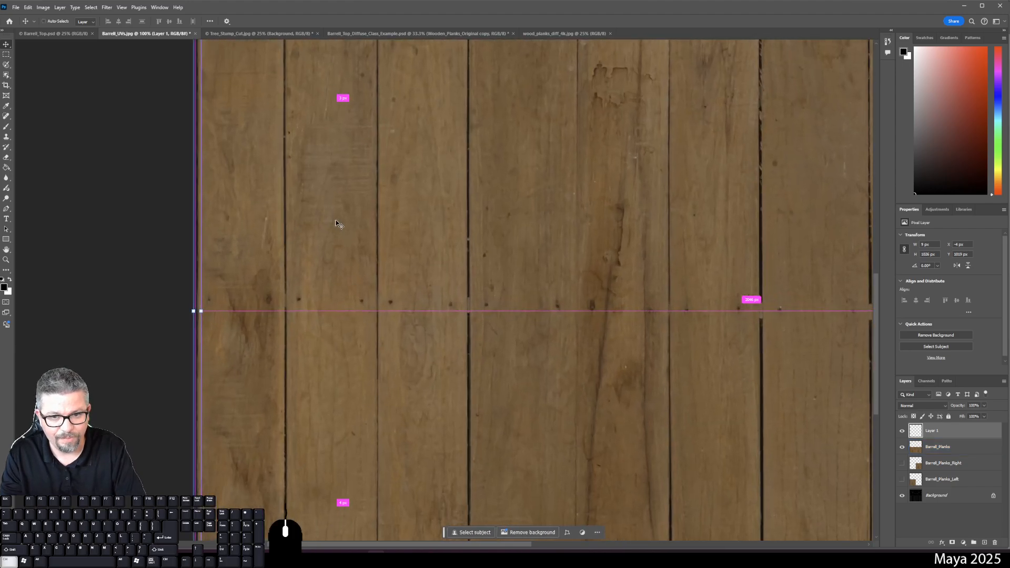
{"action": "key", "text": "ctrl+plus"}
{"action": "left_click_drag", "start_coordinate": [187, 273], "coordinate": [492, 235]}
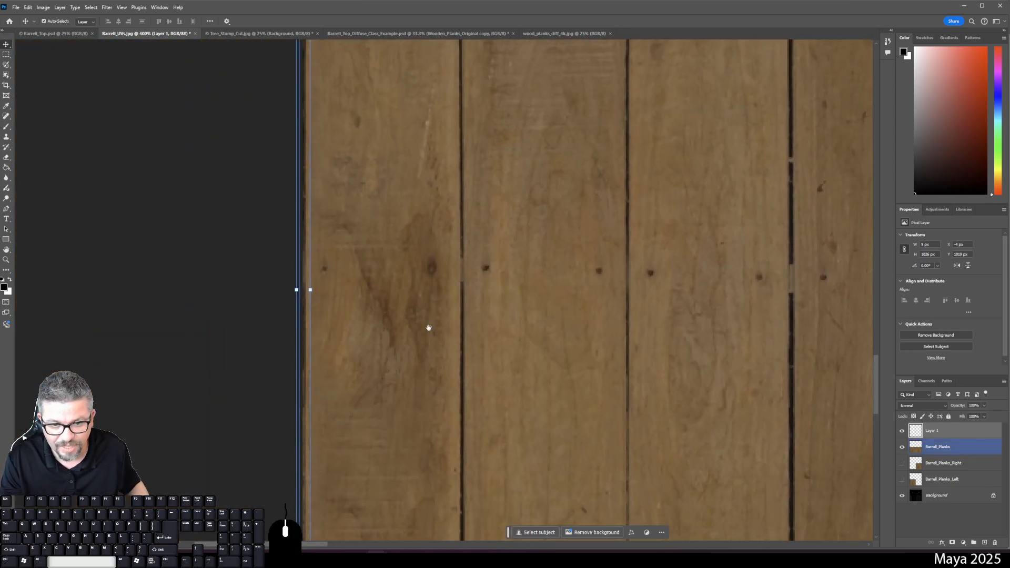
{"action": "left_click_drag", "start_coordinate": [429, 328], "coordinate": [456, 37]}
{"action": "left_click_drag", "start_coordinate": [406, 286], "coordinate": [432, 128]}
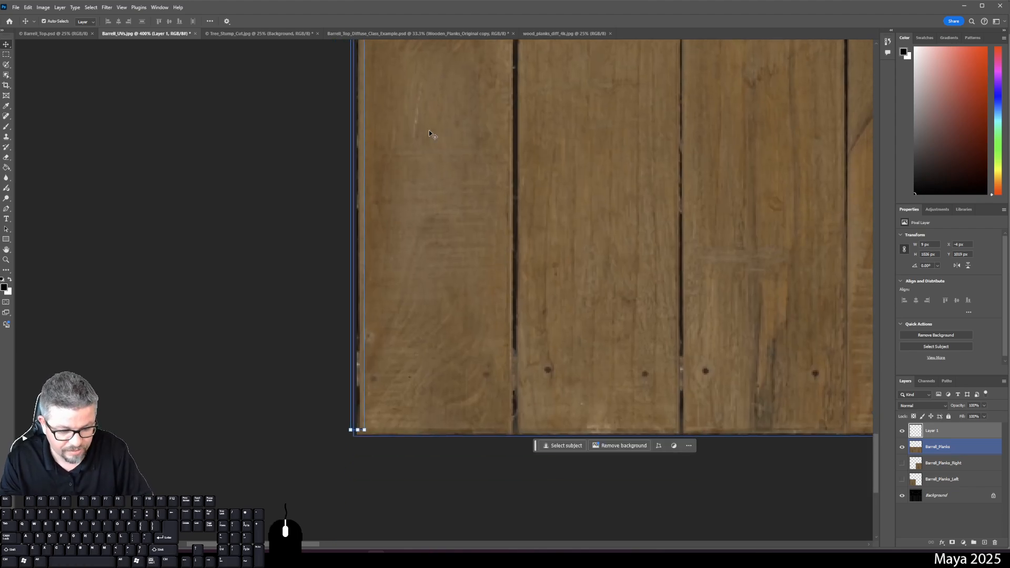
{"action": "key", "text": "Right"}
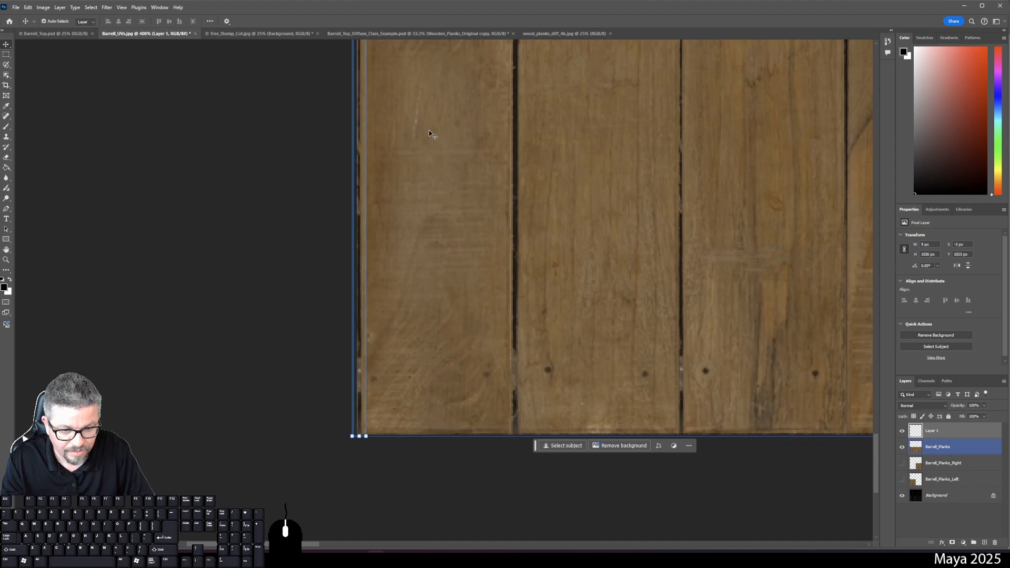
{"action": "key", "text": "Left"}
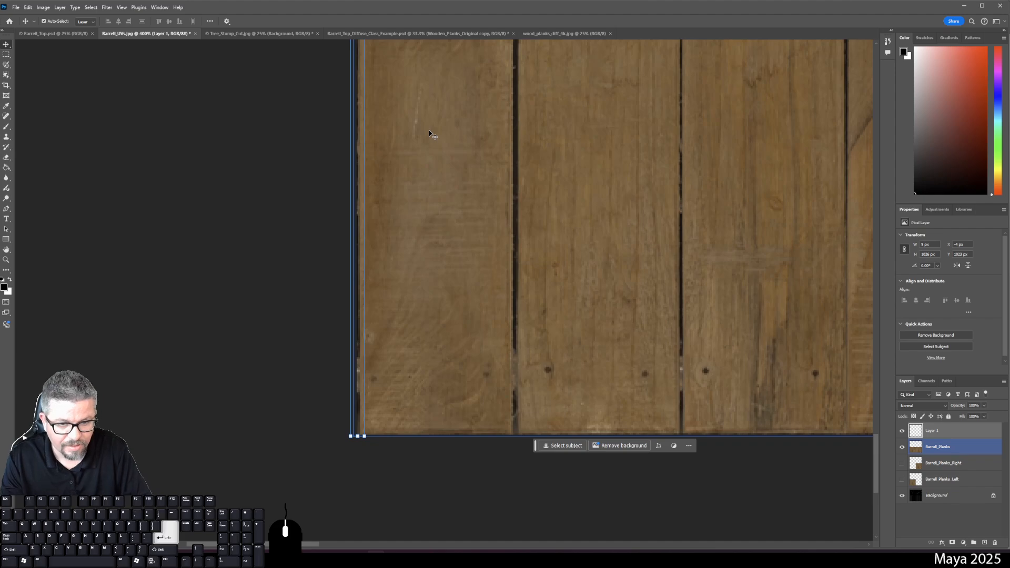
{"action": "left_click", "coordinate": [257, 287]}
{"action": "left_click_drag", "start_coordinate": [258, 289], "coordinate": [272, 383]}
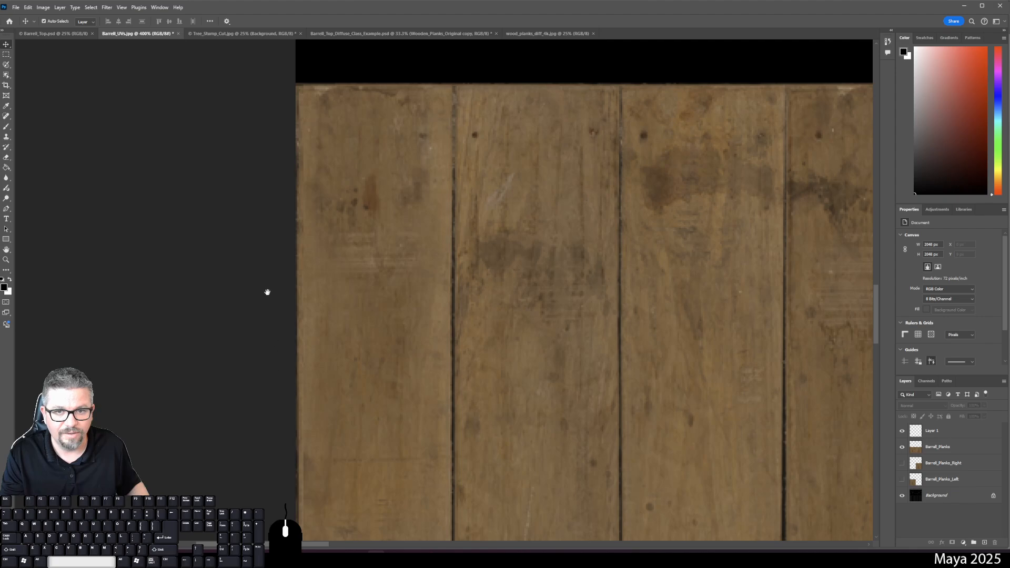
{"action": "key", "text": "ctrl+0"}
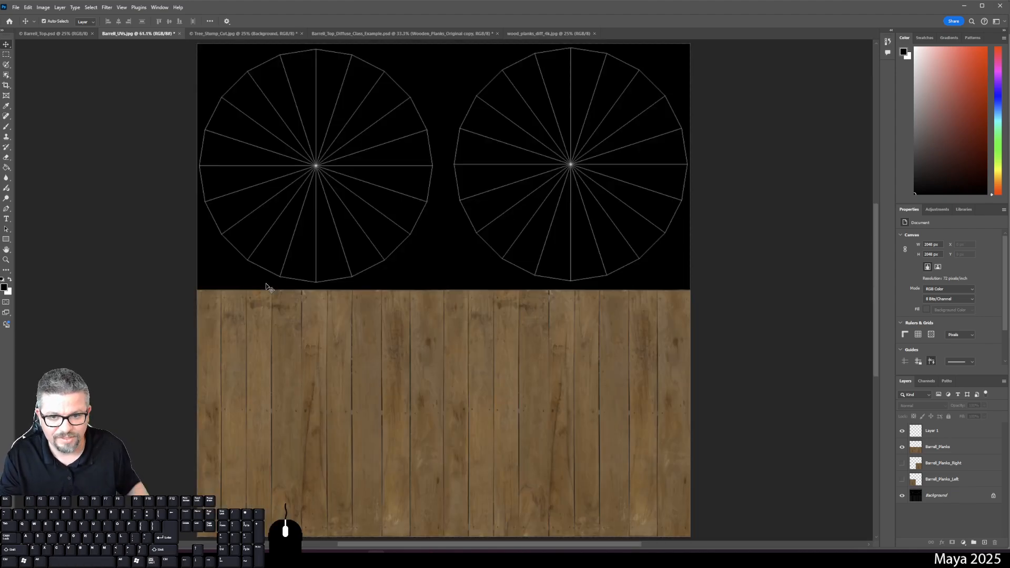
{"action": "left_click_drag", "start_coordinate": [287, 379], "coordinate": [282, 350]}
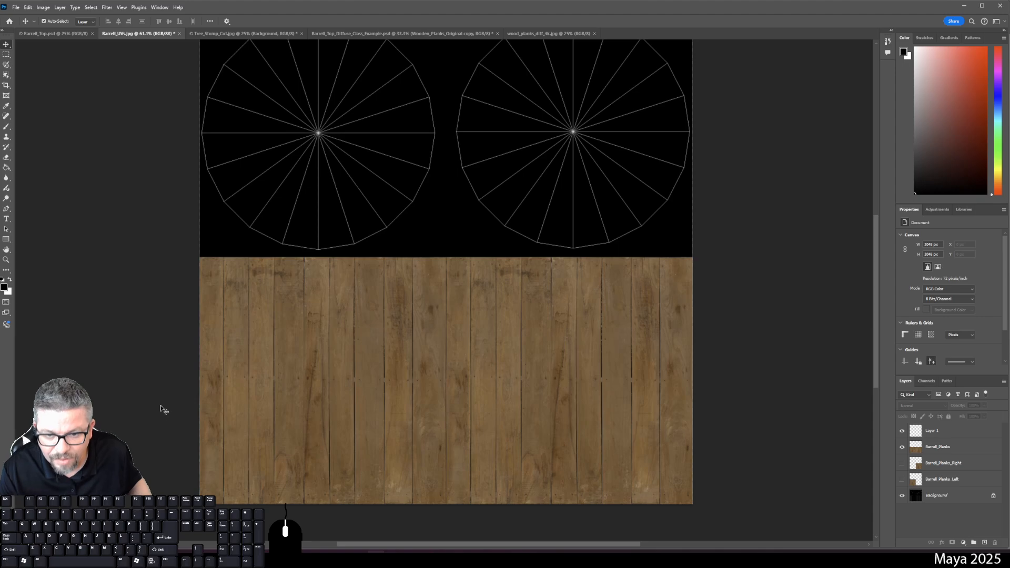
Lower the opacity of the Barrell_Planks layer to about 41% to reveal the UV lines underneath.
{"action": "left_click", "coordinate": [938, 447]}
{"action": "left_click", "coordinate": [932, 431], "text": "shift"}
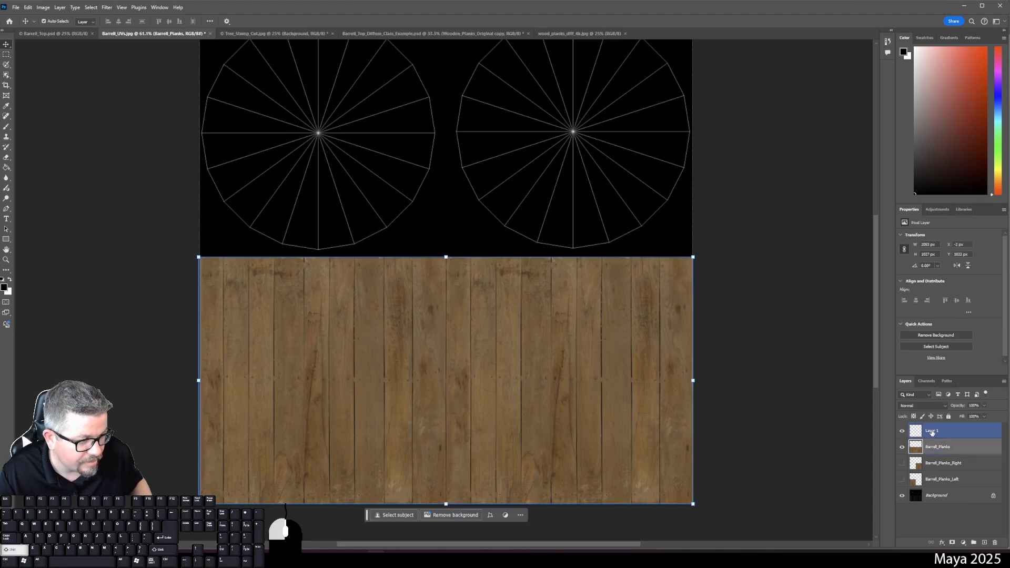
{"action": "left_click", "coordinate": [938, 446]}
{"action": "left_click", "coordinate": [984, 405]}
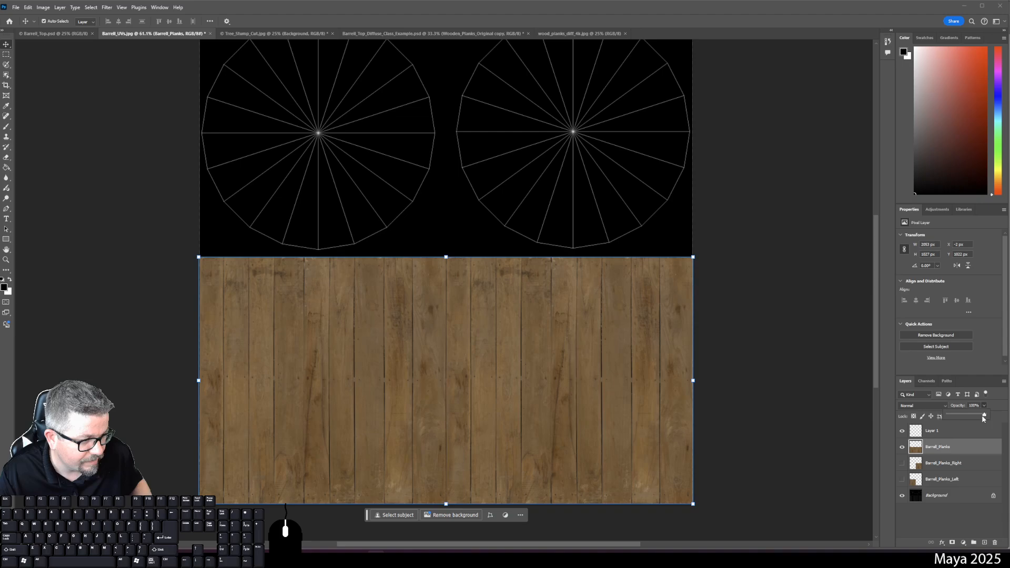
{"action": "left_click", "coordinate": [965, 416]}
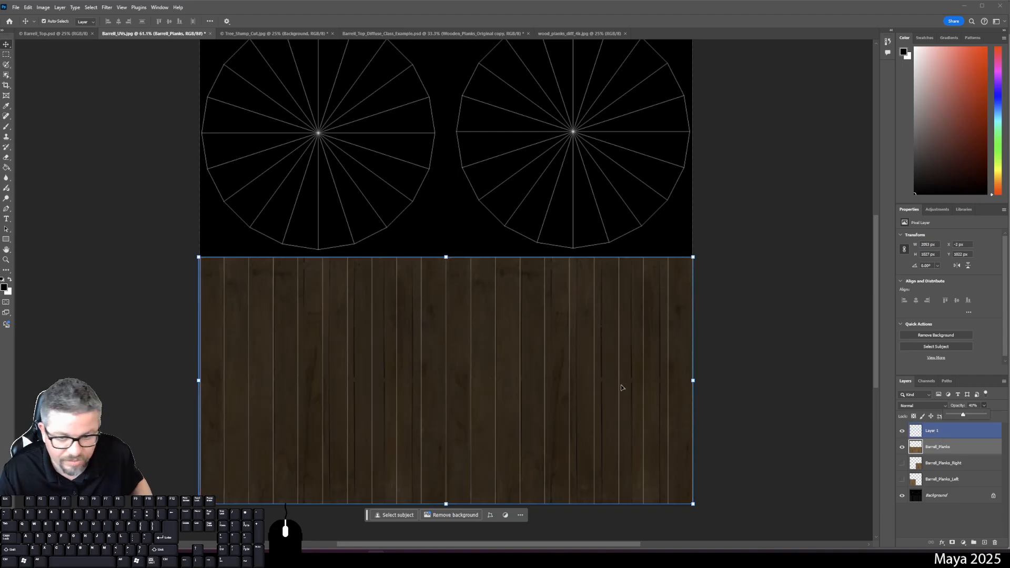
Nudge the gap strip on Layer 1 inward to X 0 px at the planks' left outer edge, and deselect it.
{"action": "key", "text": "ctrl+equal"}
{"action": "key", "text": "ctrl+equal"}
{"action": "key", "text": "ctrl+equal"}
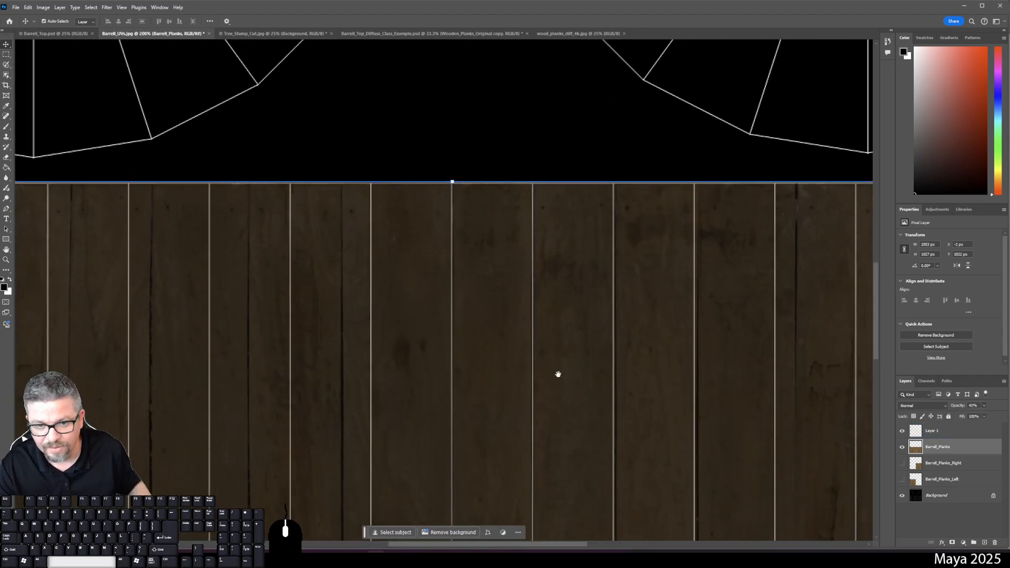
{"action": "left_click_drag", "start_coordinate": [278, 260], "coordinate": [483, 252]}
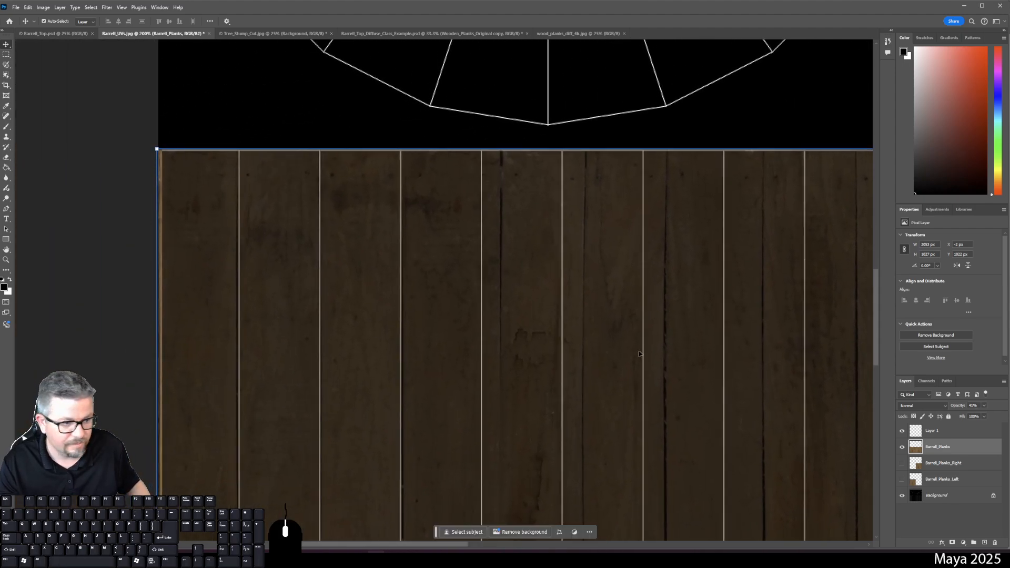
{"action": "left_click", "coordinate": [936, 433]}
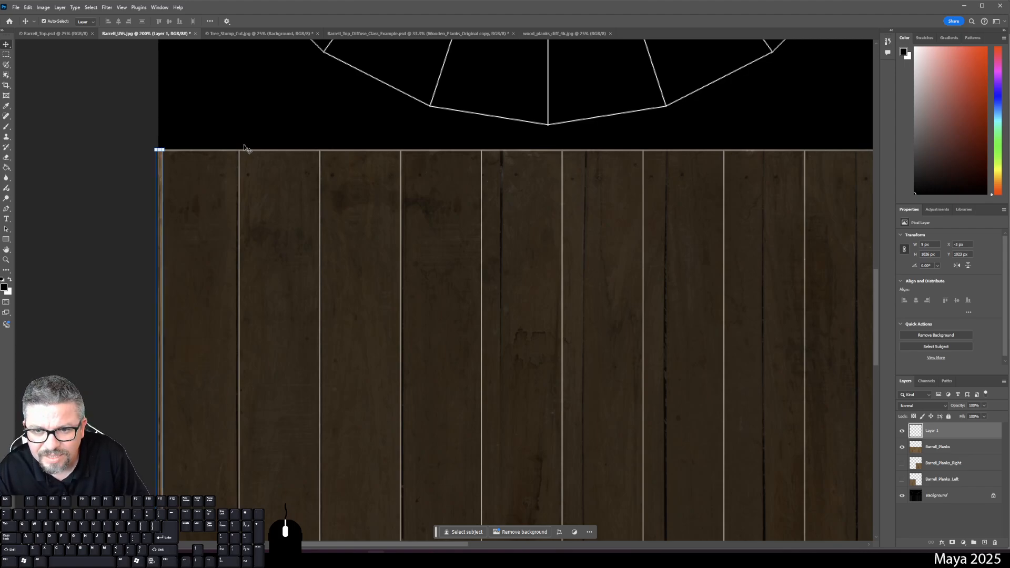
{"action": "key", "text": "Left"}
{"action": "key", "text": "Right"}
{"action": "key", "text": "Right"}
{"action": "key", "text": "Right"}
{"action": "key", "text": "Right"}
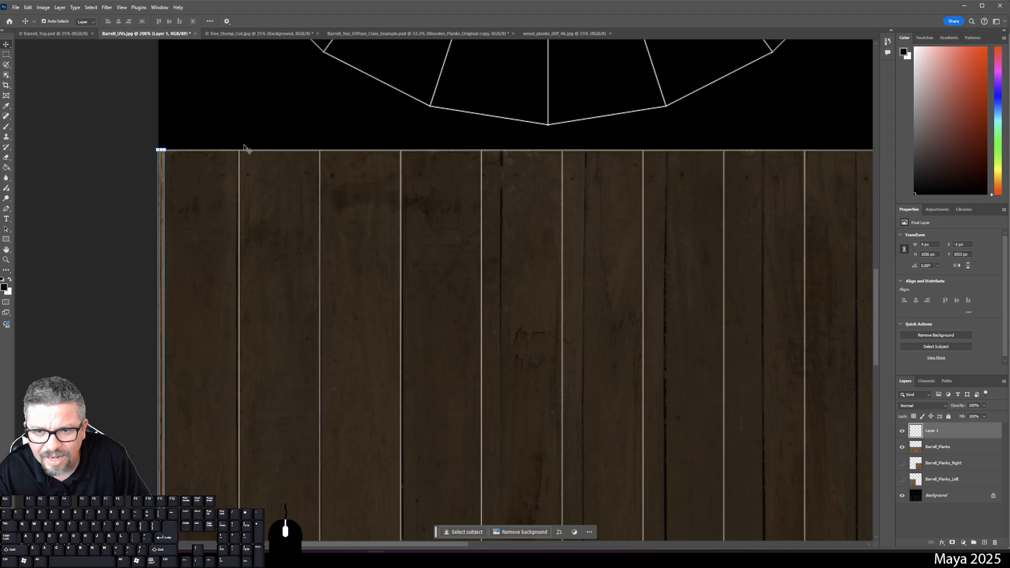
{"action": "key", "text": "Right"}
{"action": "key", "text": "Return"}
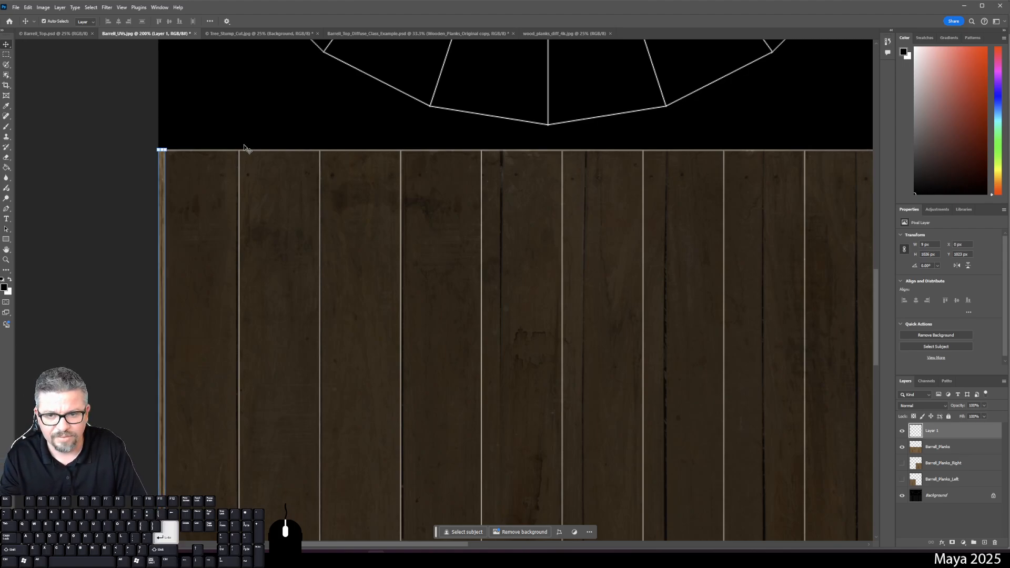
{"action": "left_click", "coordinate": [102, 87]}
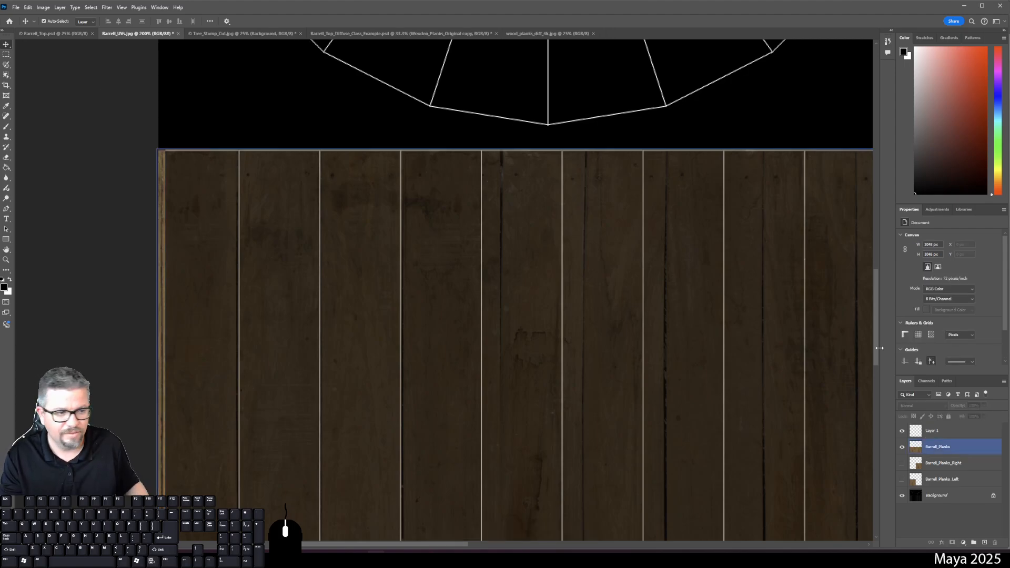
Restore the Barrell_Planks layer to 100% opacity and inspect the outer-edge gap along the full height of the planks.
{"action": "left_click", "coordinate": [947, 435]}
{"action": "left_click", "coordinate": [940, 448]}
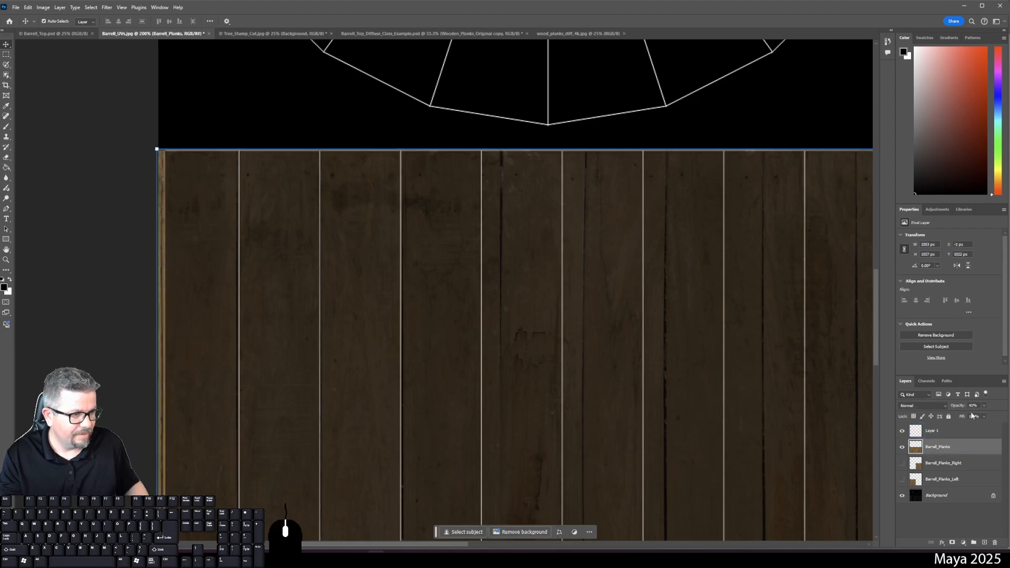
{"action": "left_click", "coordinate": [985, 406]}
{"action": "left_click_drag", "start_coordinate": [982, 416], "coordinate": [1003, 416]}
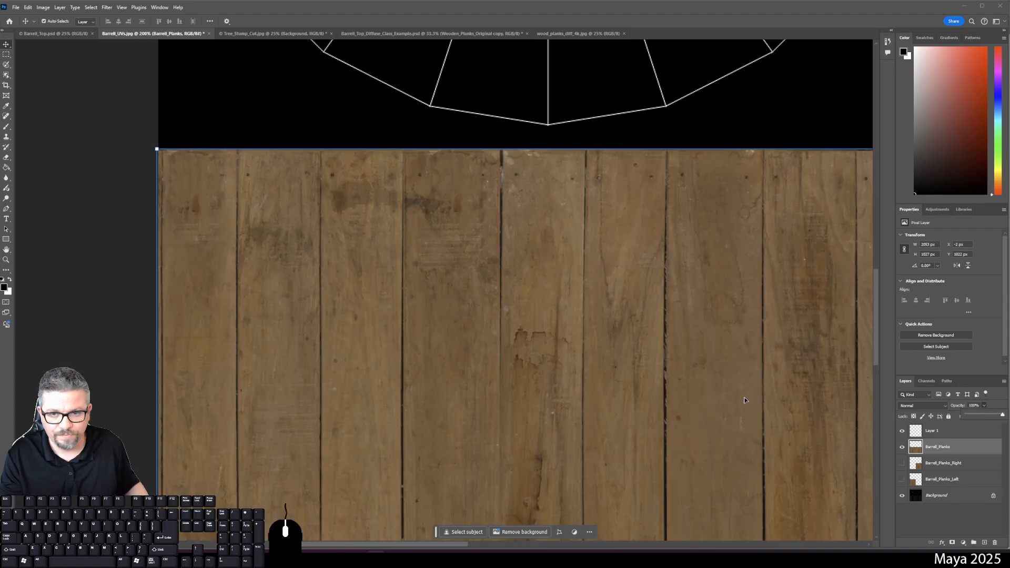
{"action": "left_click", "coordinate": [127, 209]}
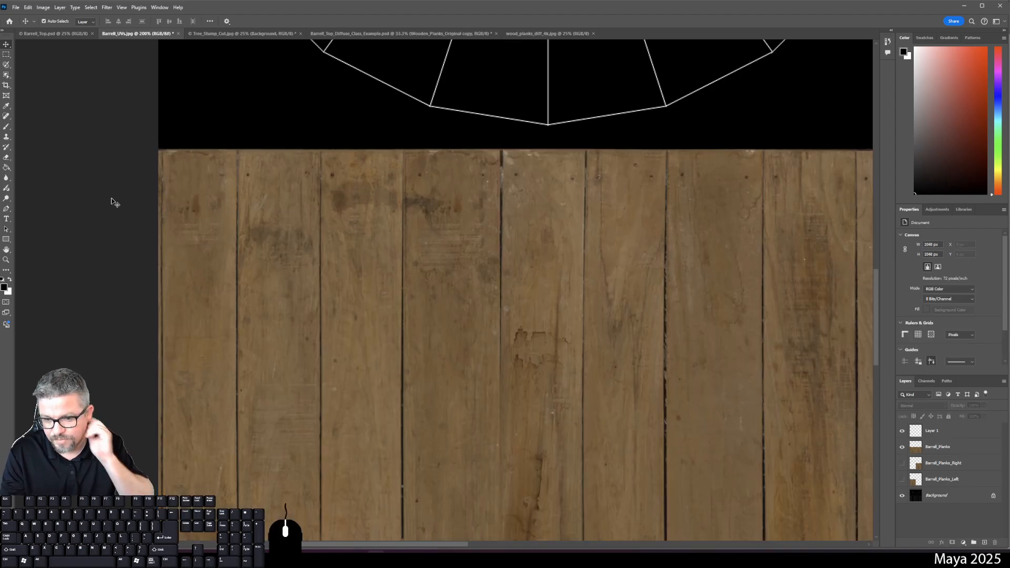
{"action": "left_click", "coordinate": [336, 260]}
{"action": "key", "text": "space"}
{"action": "left_click_drag", "start_coordinate": [367, 347], "coordinate": [371, 158]}
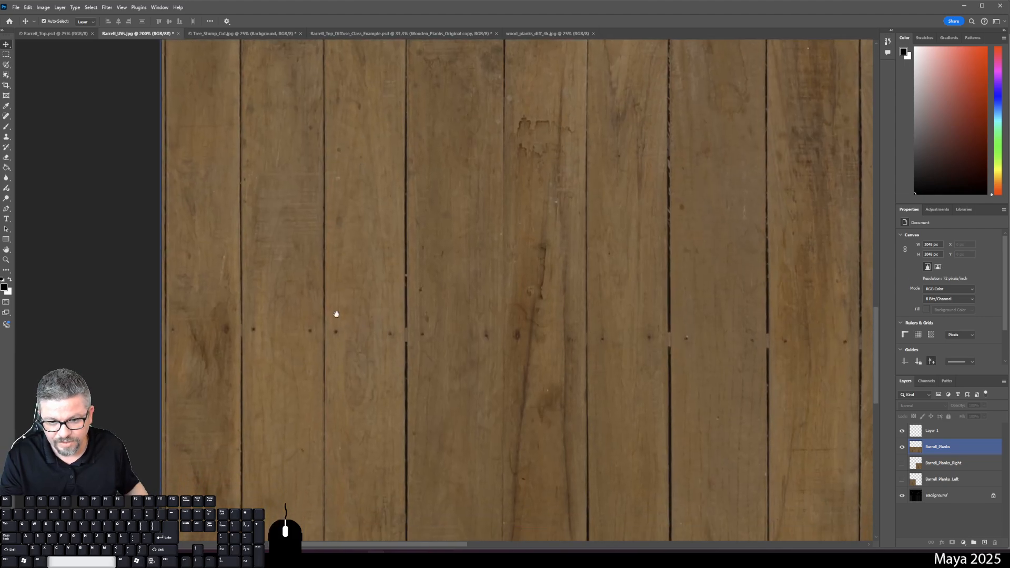
{"action": "left_click_drag", "start_coordinate": [247, 394], "coordinate": [248, 195]}
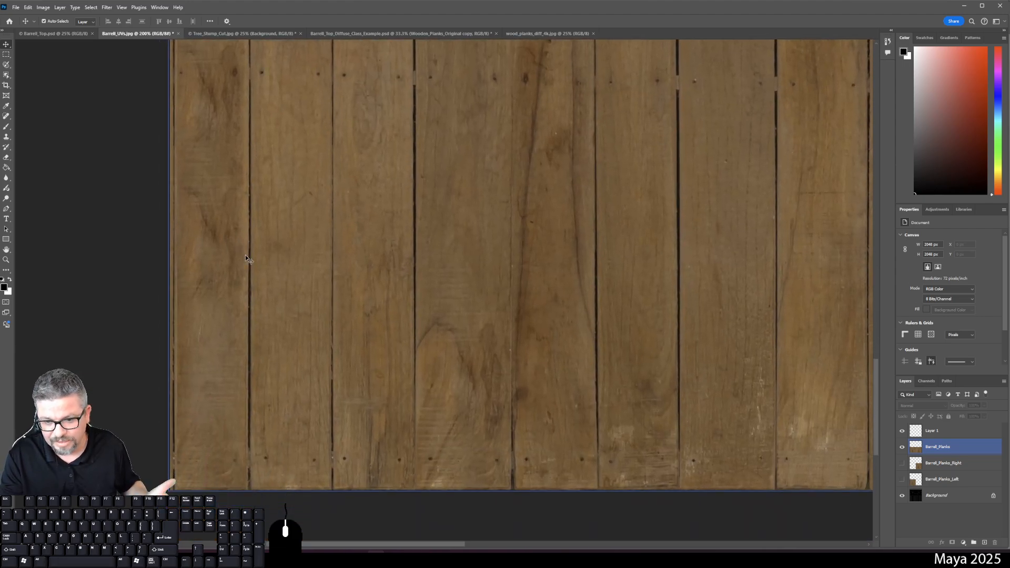
{"action": "key", "text": "ctrl+0"}
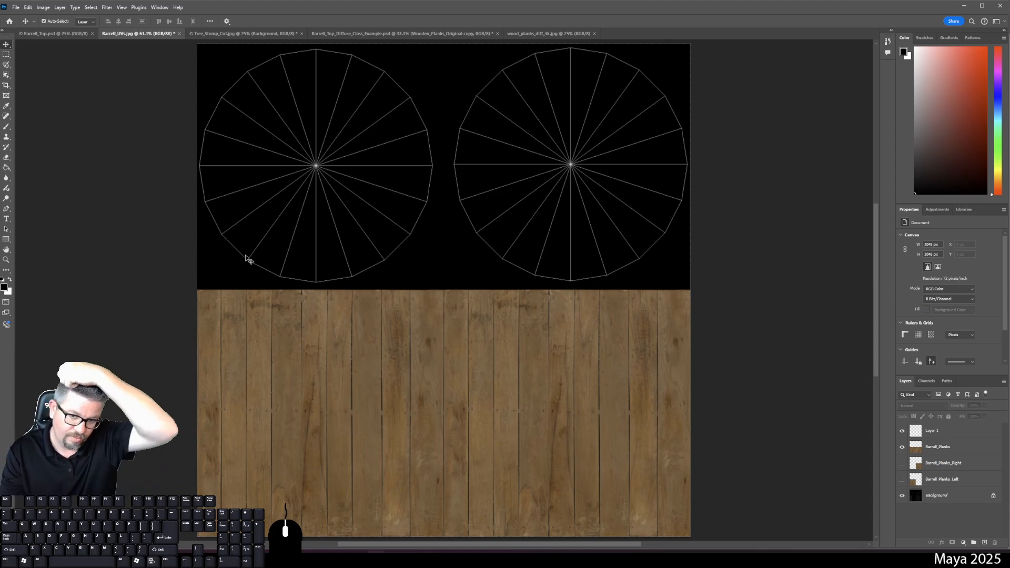
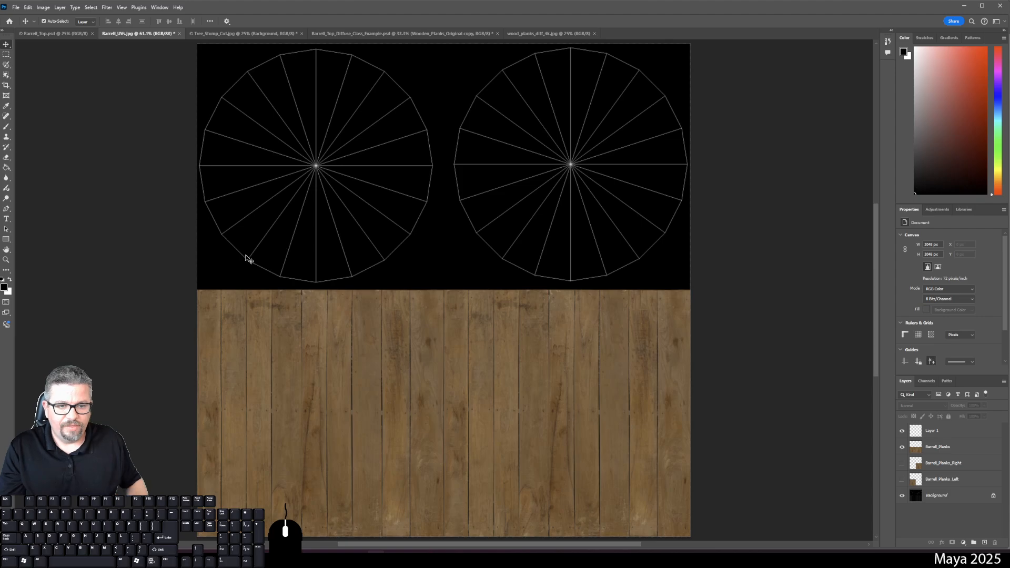
Switch to the Barrell_Top_Diffuse_Class_Example.psd document and select its entire canvas.
{"action": "left_click", "coordinate": [518, 33]}
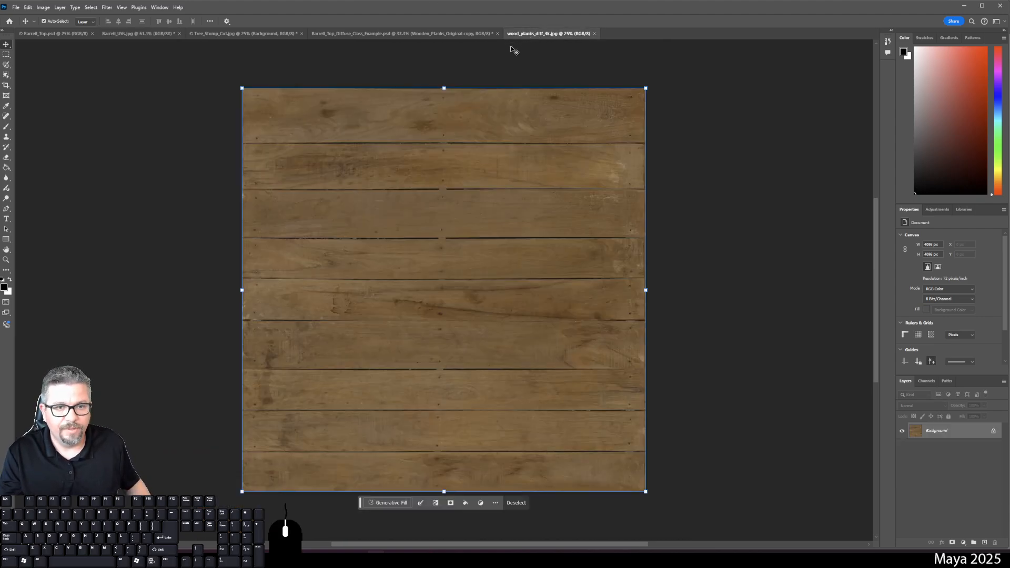
{"action": "left_click", "coordinate": [423, 34]}
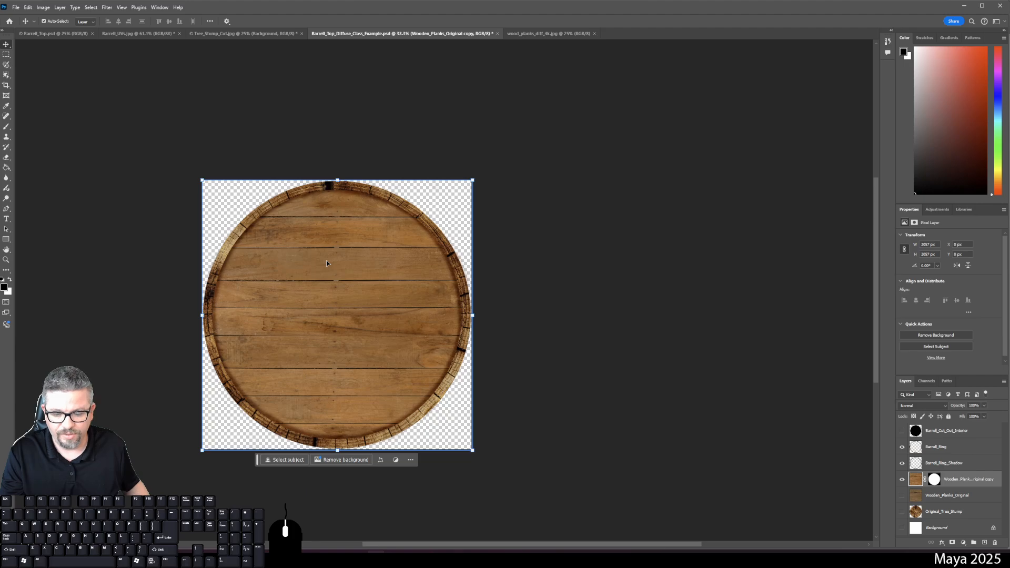
{"action": "key", "text": "ctrl+a"}
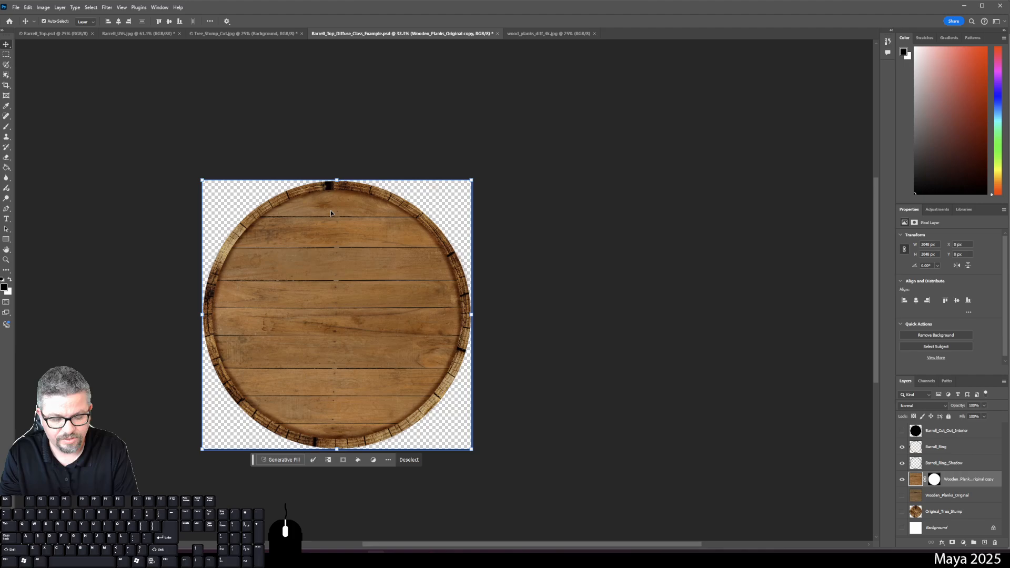
{"action": "scroll", "coordinate": [330, 211], "scroll_direction": "up", "scroll_amount": 2}
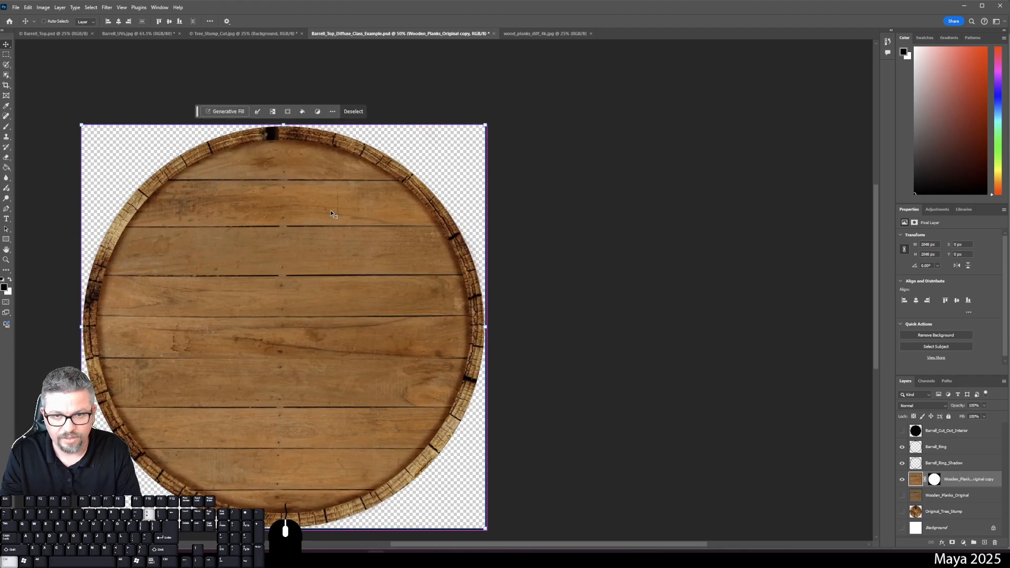
{"action": "left_click_drag", "start_coordinate": [297, 205], "coordinate": [346, 275]}
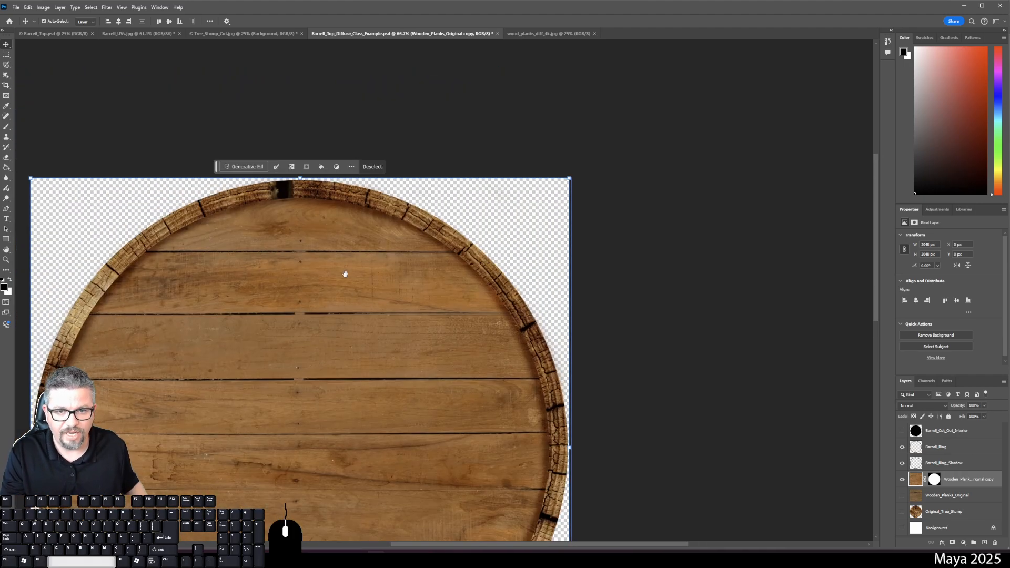
{"action": "left_click", "coordinate": [281, 206]}
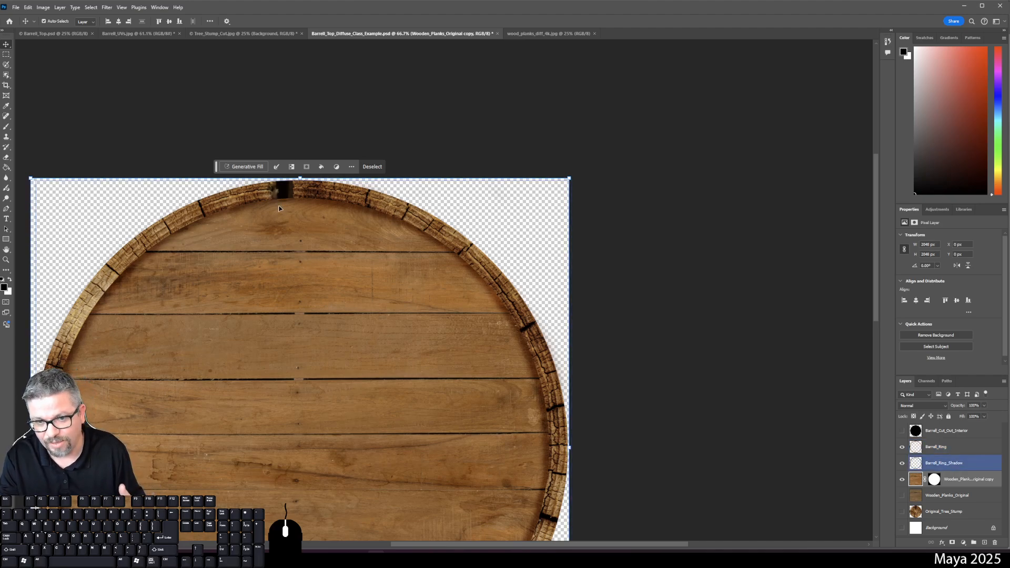
Select the Barrell_Ring layer and compare it with Original_Tree_Stump by toggling their visibility, leaving the ring shown and the stump hidden.
{"action": "left_click", "coordinate": [902, 512]}
{"action": "mouse_move", "coordinate": [940, 511]}
{"action": "left_mouse_down"}
{"action": "mouse_move", "coordinate": [947, 479]}
{"action": "mouse_move", "coordinate": [935, 428]}
{"action": "mouse_move", "coordinate": [935, 511]}
{"action": "left_mouse_up"}
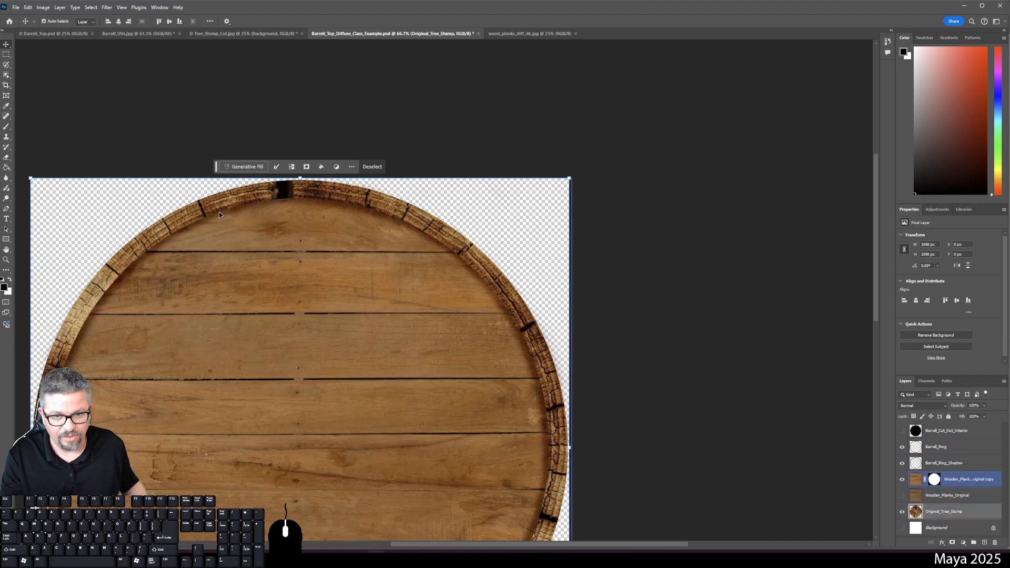
{"action": "left_click", "coordinate": [938, 447]}
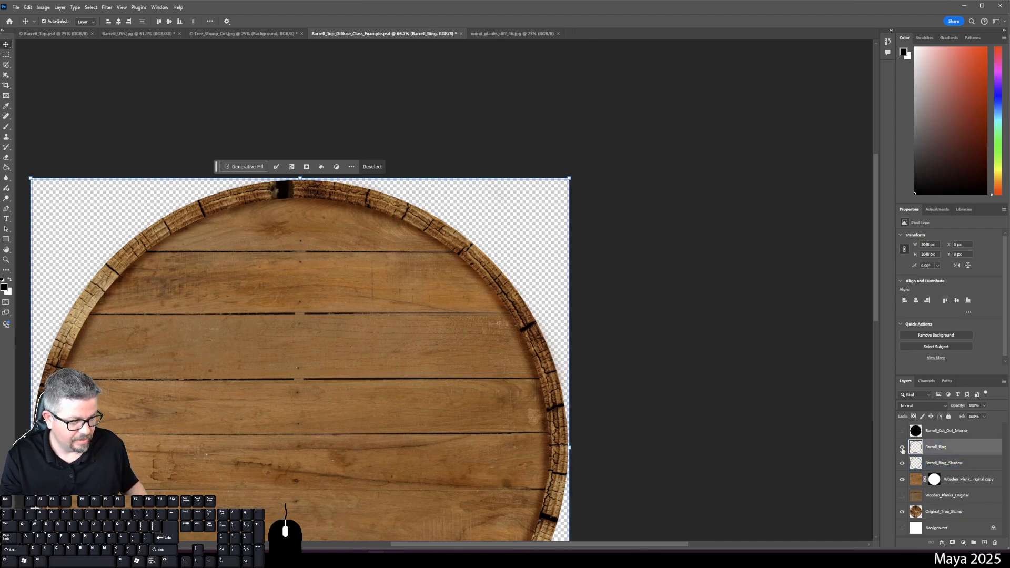
{"action": "left_click", "coordinate": [903, 447]}
{"action": "left_click", "coordinate": [903, 448]}
{"action": "left_click", "coordinate": [903, 447]}
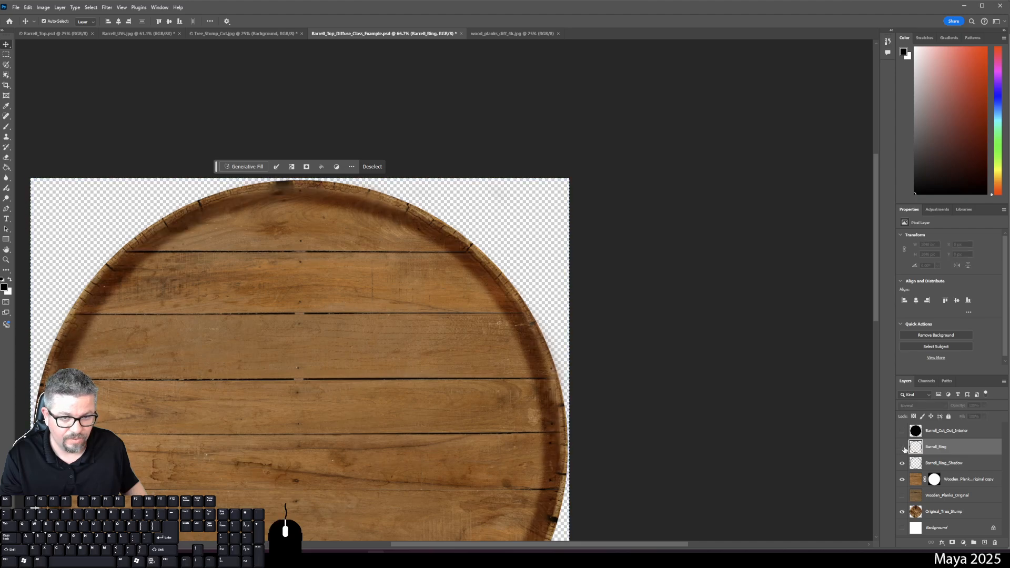
{"action": "left_click", "coordinate": [903, 447]}
{"action": "left_click", "coordinate": [904, 513]}
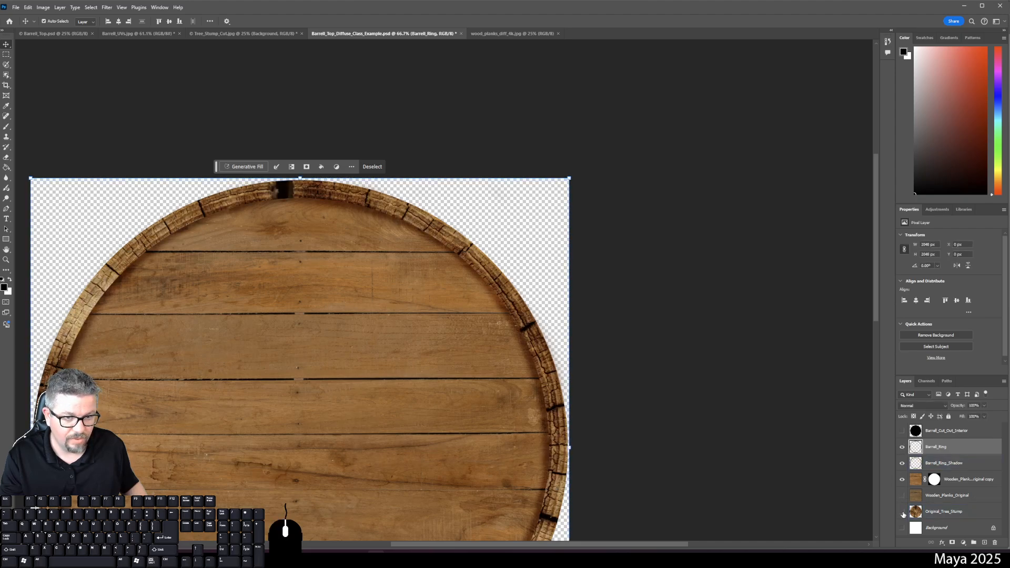
{"action": "left_click", "coordinate": [903, 513]}
{"action": "left_click", "coordinate": [902, 463]}
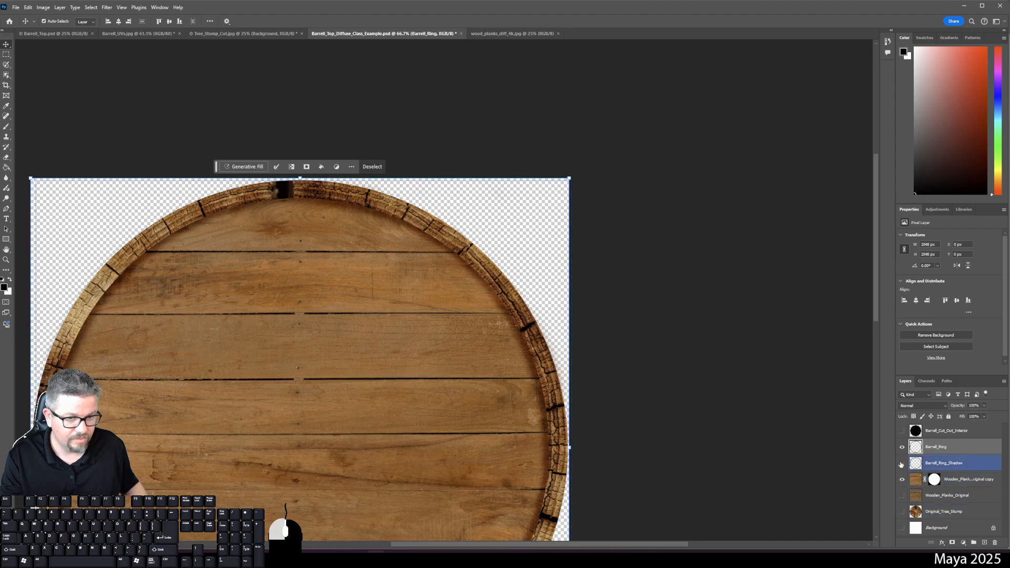
{"action": "left_click", "coordinate": [903, 447]}
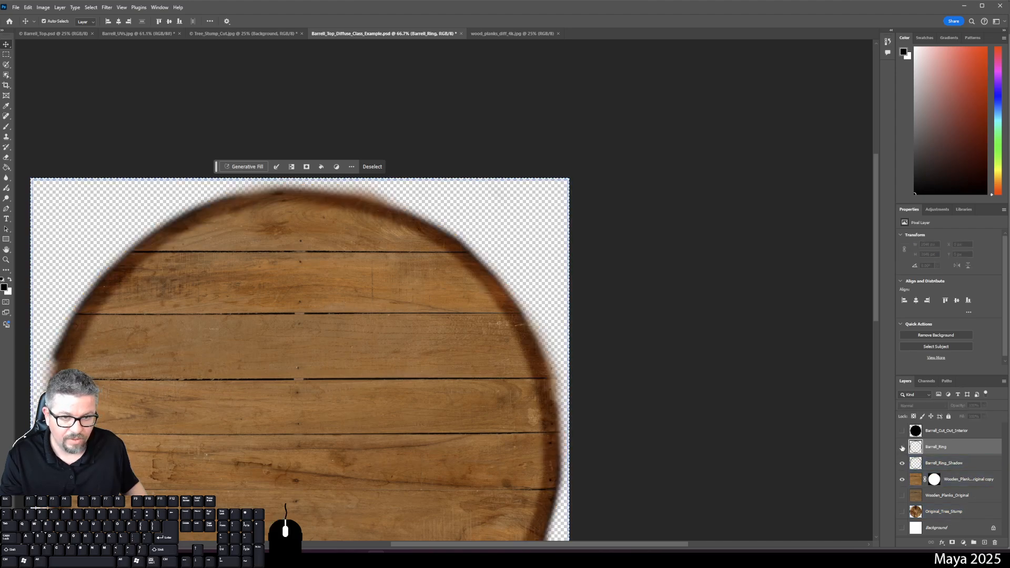
{"action": "left_click", "coordinate": [902, 448]}
{"action": "left_click", "coordinate": [902, 448]}
{"action": "left_click", "coordinate": [902, 448]}
Set up the Clone Stamp tool with a soft 58 px brush for the dark patch at the top of the ring.
{"action": "key", "text": "space"}
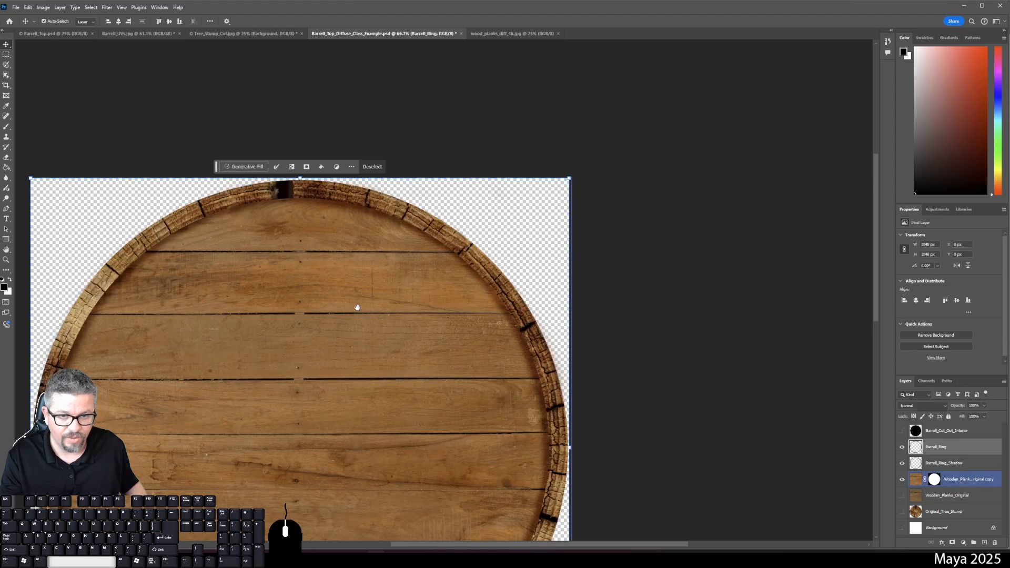
{"action": "left_click_drag", "start_coordinate": [332, 286], "coordinate": [362, 322]}
{"action": "key", "text": "ctrl+plus"}
{"action": "key", "text": "ctrl+plus"}
{"action": "key", "text": "ctrl+plus"}
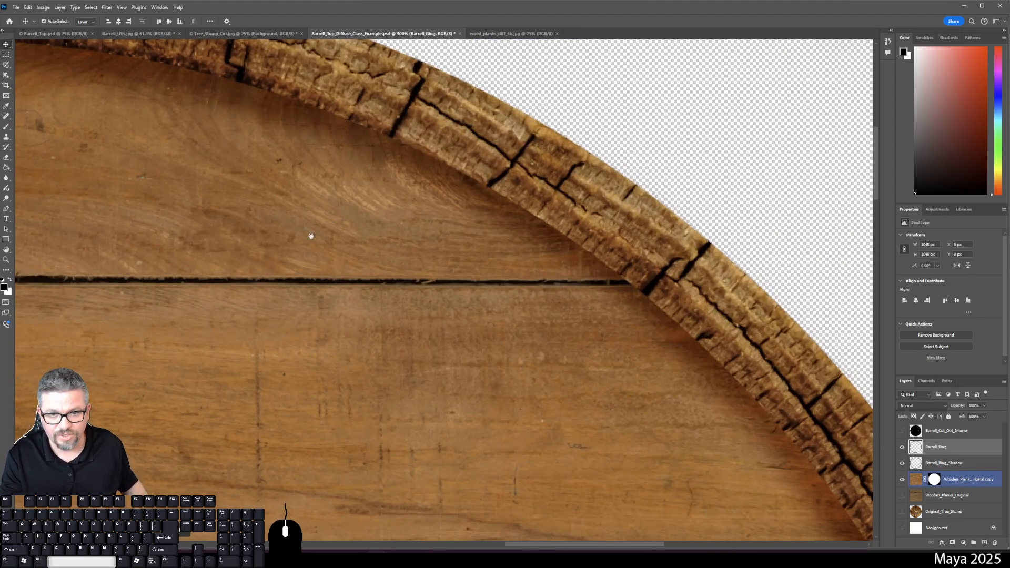
{"action": "key", "text": "space"}
{"action": "left_click_drag", "start_coordinate": [311, 234], "coordinate": [533, 358]}
{"action": "left_click_drag", "start_coordinate": [406, 294], "coordinate": [361, 236]}
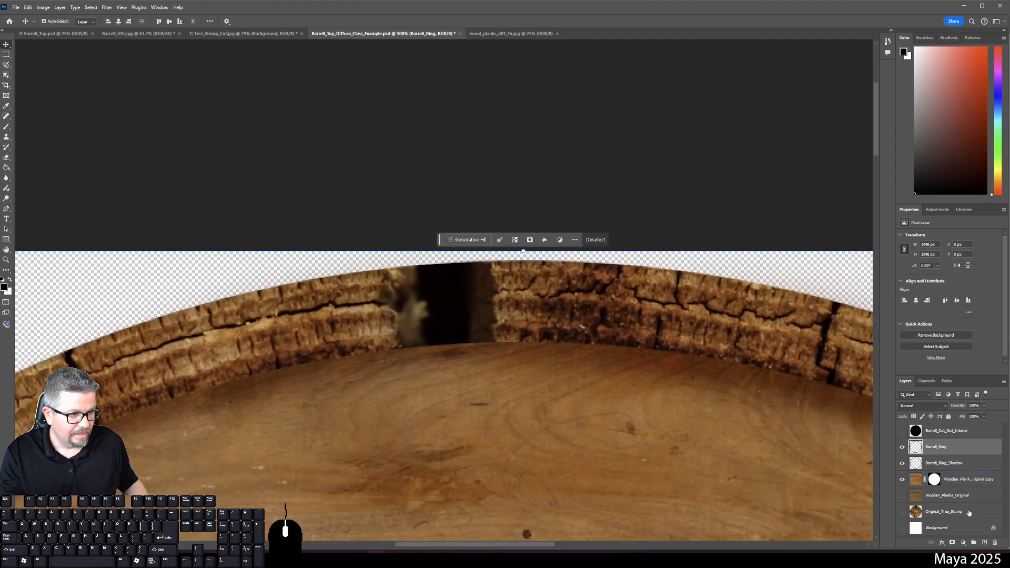
{"action": "left_click", "coordinate": [5, 138]}
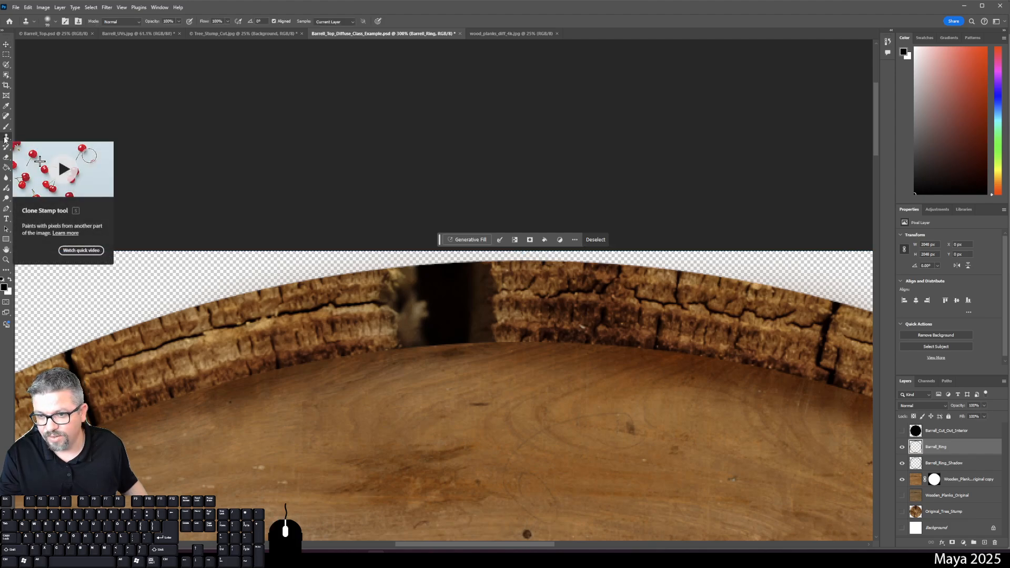
{"action": "left_click", "coordinate": [5, 138]}
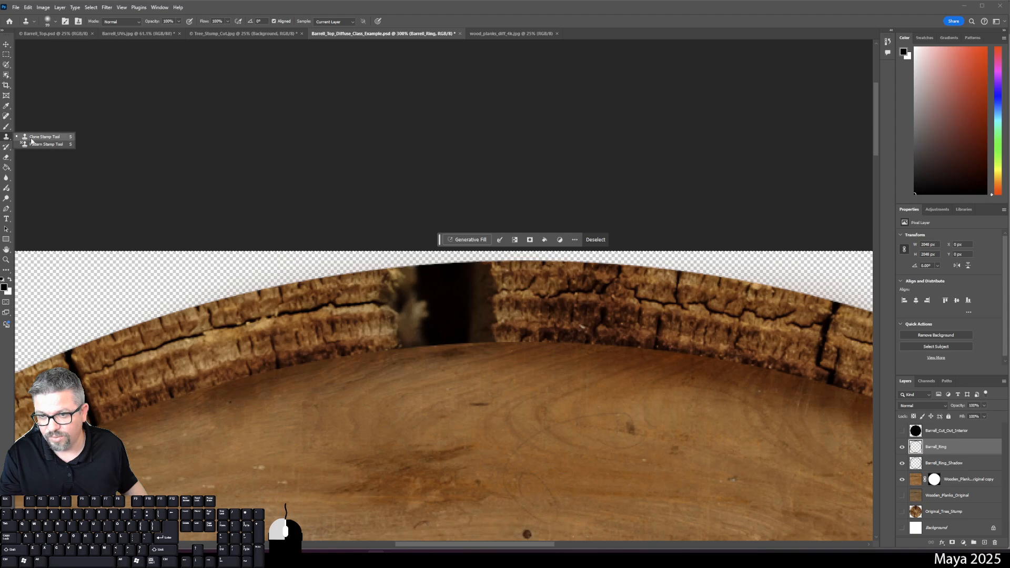
{"action": "left_click", "coordinate": [33, 138]}
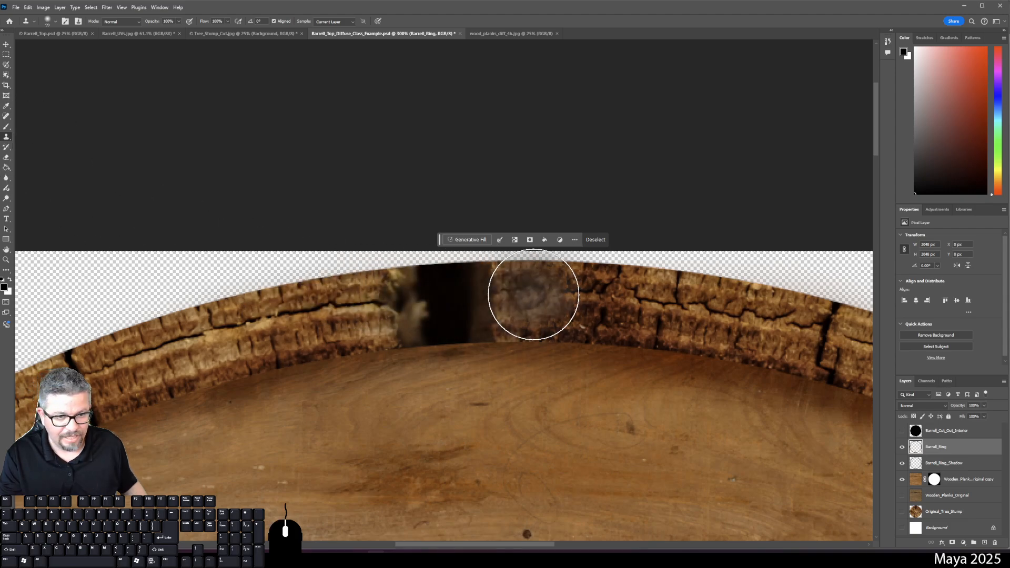
{"action": "key", "text": "alt"}
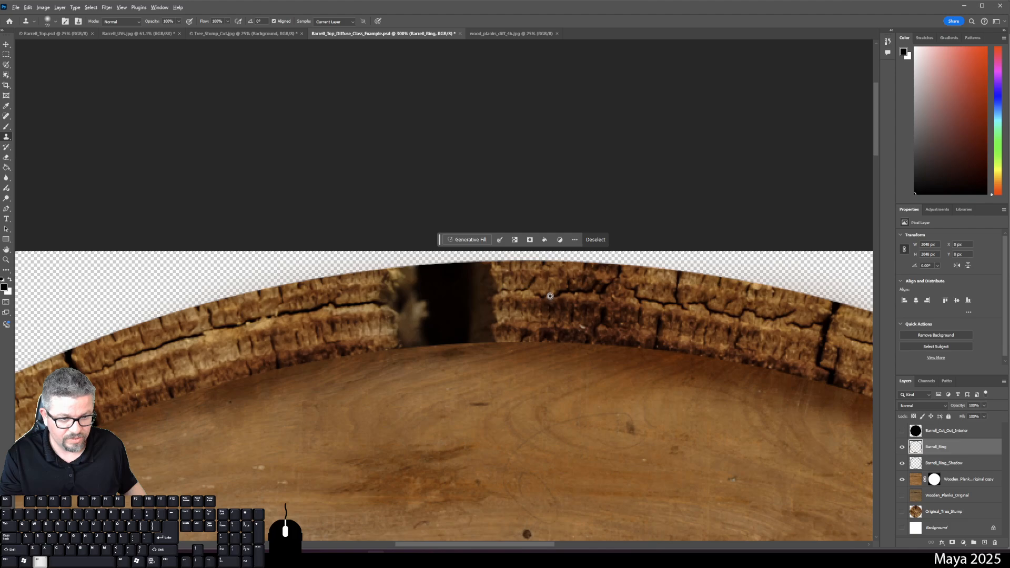
{"action": "right_click", "coordinate": [552, 297]}
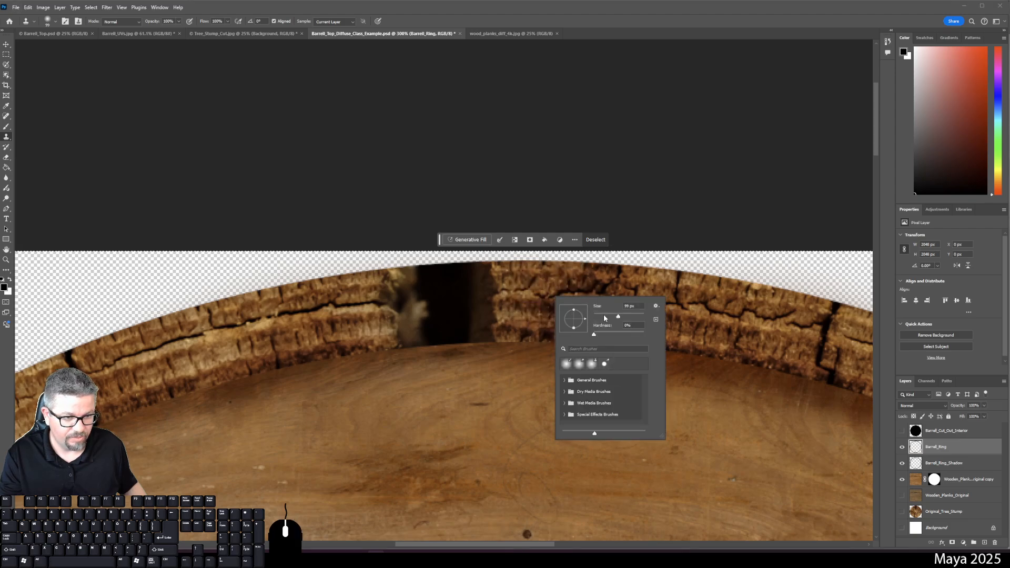
{"action": "left_click_drag", "start_coordinate": [604, 314], "coordinate": [608, 316]}
{"action": "key", "text": "alt"}
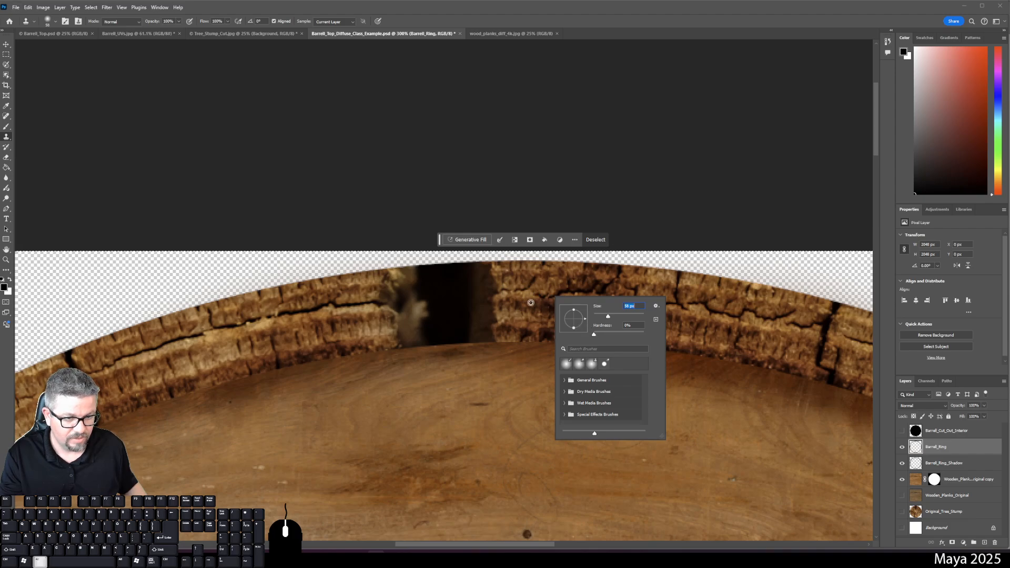
Sample the bark just right of the dark patch and clone it across the patch's middle on Barrell_Ring.
{"action": "left_click", "coordinate": [535, 298], "text": "alt"}
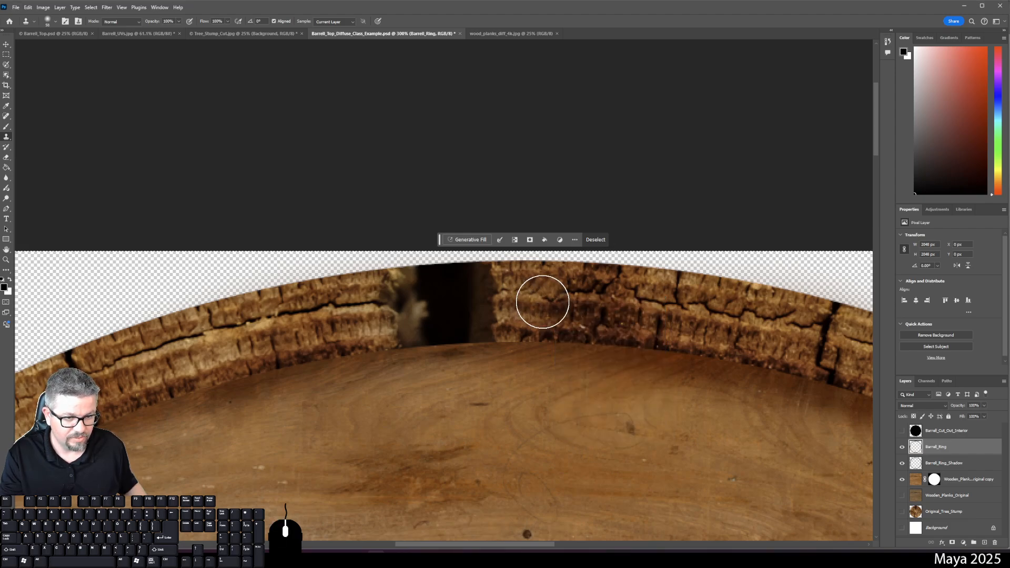
{"action": "key", "text": "alt"}
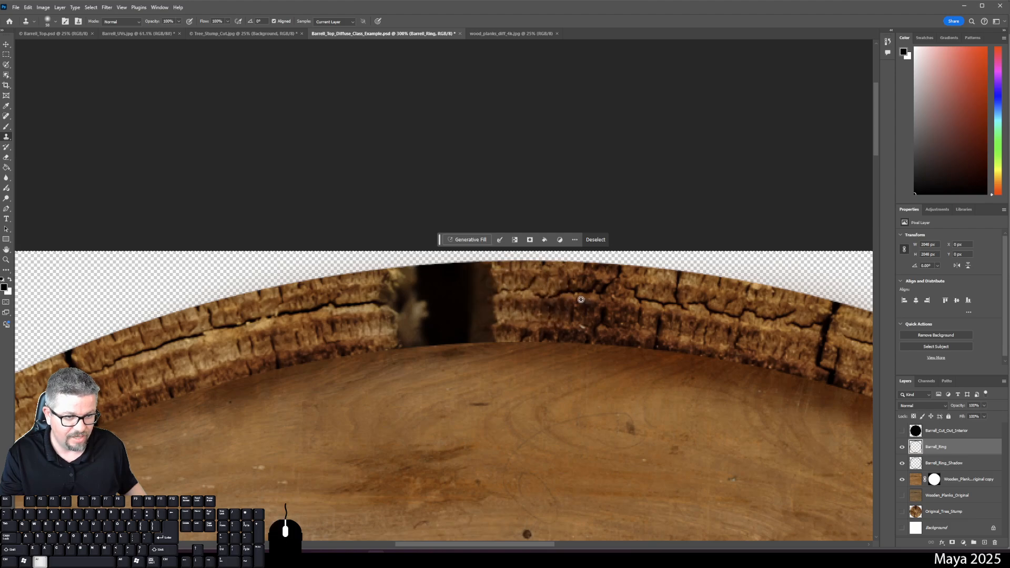
{"action": "left_click", "coordinate": [581, 299], "text": "alt"}
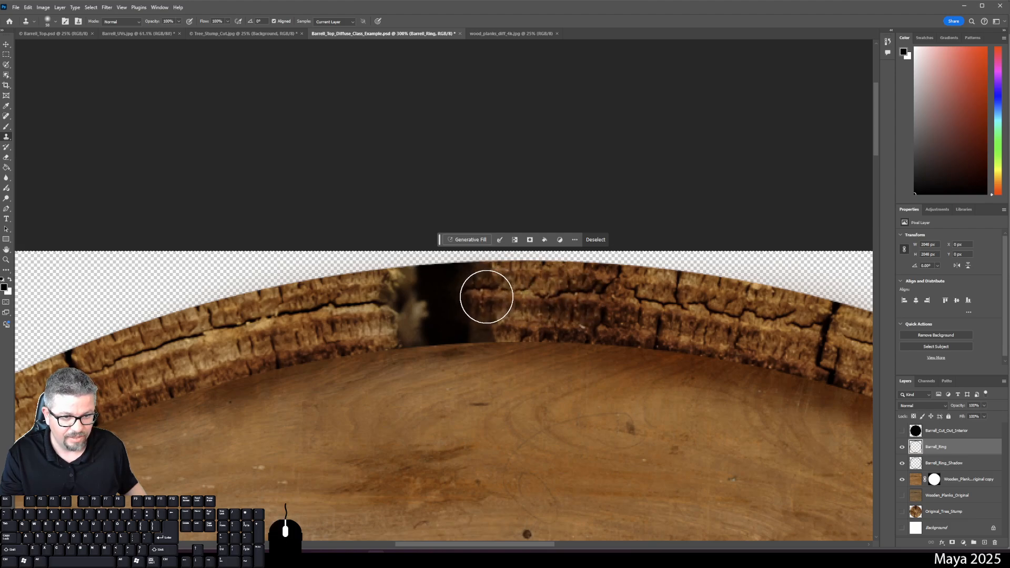
{"action": "left_click_drag", "start_coordinate": [486, 297], "coordinate": [429, 302]}
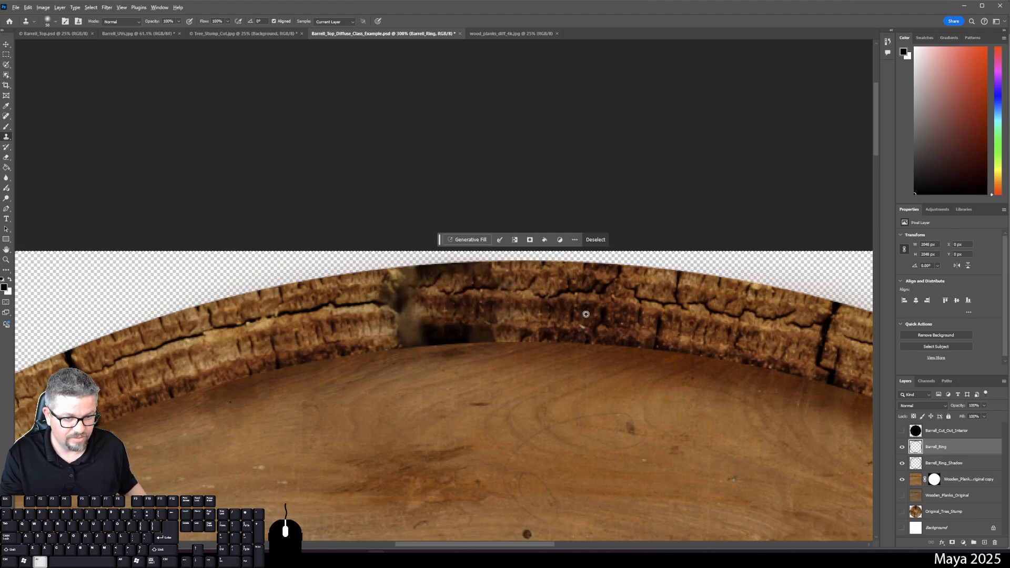
Clone neighbouring bark over the lower part of the dark patch and its left side, and undo the last stroke.
{"action": "left_click", "coordinate": [574, 325], "text": "alt"}
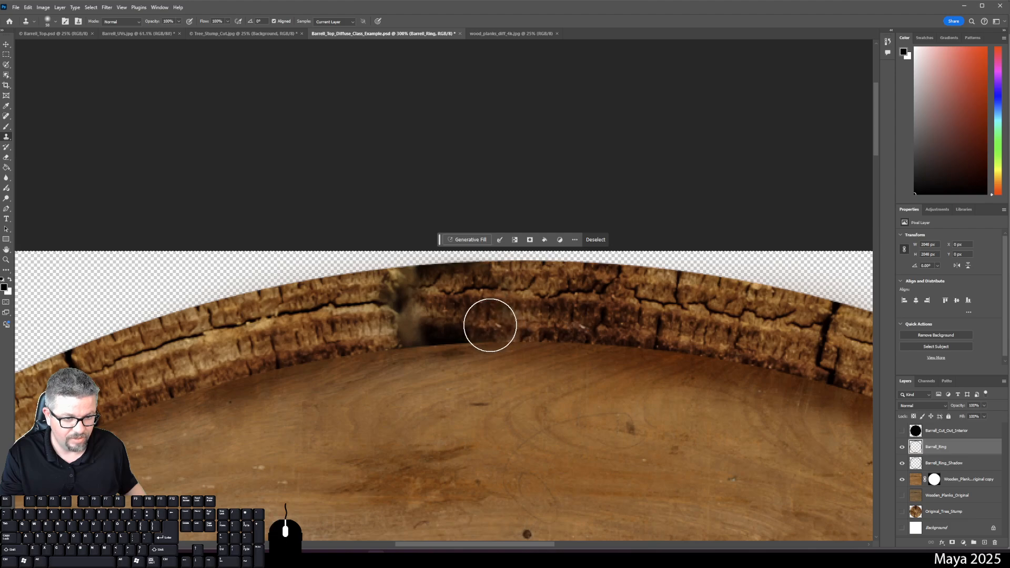
{"action": "mouse_move", "coordinate": [490, 325]}
{"action": "left_mouse_down"}
{"action": "mouse_move", "coordinate": [408, 324]}
{"action": "mouse_move", "coordinate": [465, 323]}
{"action": "mouse_move", "coordinate": [425, 327]}
{"action": "mouse_move", "coordinate": [471, 358]}
{"action": "left_mouse_up"}
{"action": "left_click", "coordinate": [533, 307], "text": "alt"}
{"action": "key", "text": "ctrl+z"}
Erase the cloned bark that spills over the planks, following the ring's inner edge beneath the repaired patch.
{"action": "key", "text": "e"}
{"action": "right_click", "coordinate": [532, 378]}
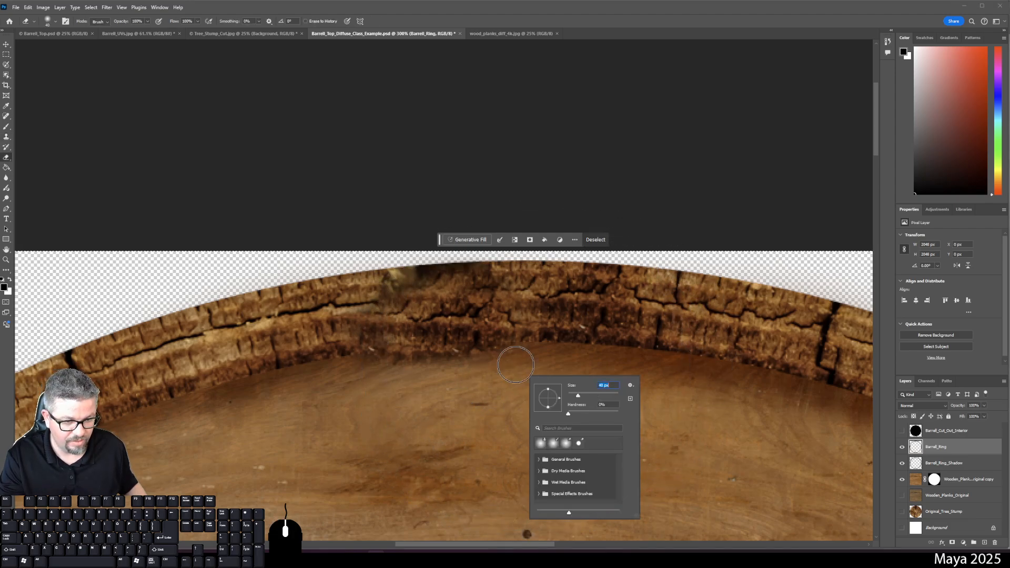
{"action": "mouse_move", "coordinate": [517, 360]}
{"action": "left_mouse_down"}
{"action": "mouse_move", "coordinate": [380, 377]}
{"action": "mouse_move", "coordinate": [470, 367]}
{"action": "mouse_move", "coordinate": [418, 359]}
{"action": "mouse_move", "coordinate": [358, 370]}
{"action": "mouse_move", "coordinate": [512, 370]}
{"action": "mouse_move", "coordinate": [356, 377]}
{"action": "left_mouse_up"}
{"action": "left_click", "coordinate": [359, 373]}
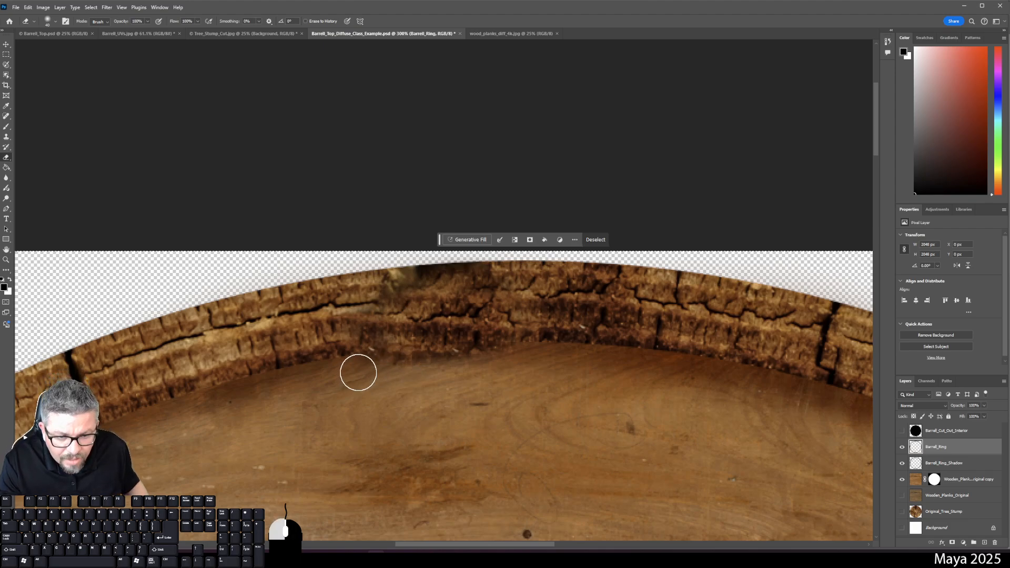
{"action": "left_click", "coordinate": [401, 365], "text": "shift"}
{"action": "left_click", "coordinate": [420, 364], "text": "shift"}
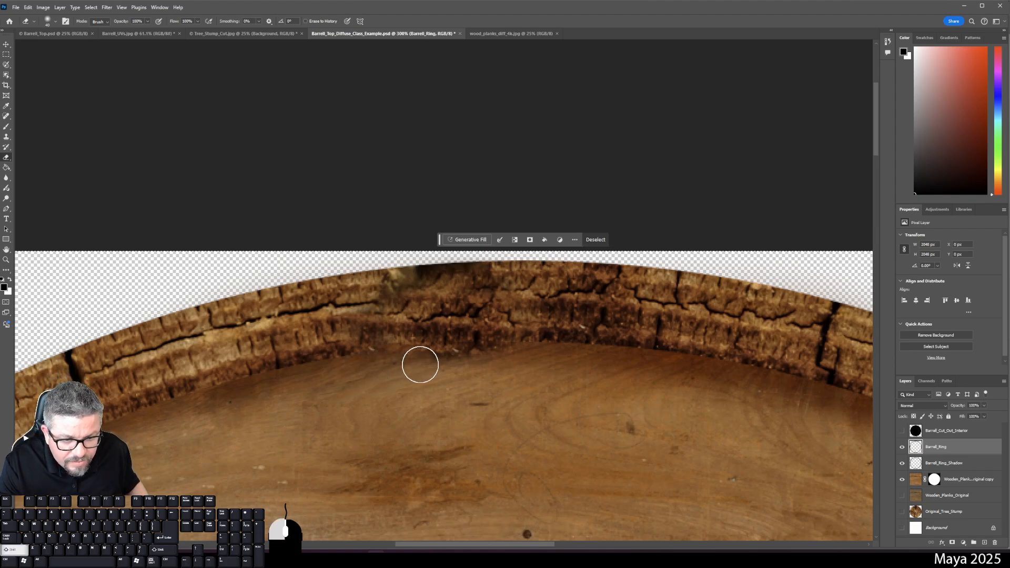
{"action": "left_click", "coordinate": [450, 363], "text": "shift"}
{"action": "left_click", "coordinate": [475, 362], "text": "shift"}
{"action": "left_click", "coordinate": [511, 362], "text": "shift"}
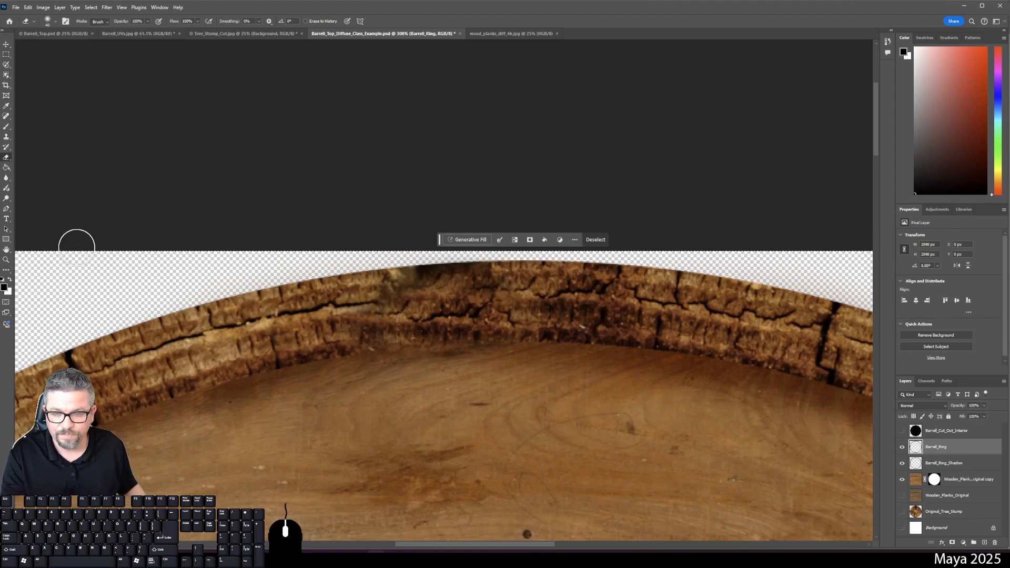
Clone bark from the ring's outer edge over the remaining dark area along the top of the patch.
{"action": "key", "text": "s"}
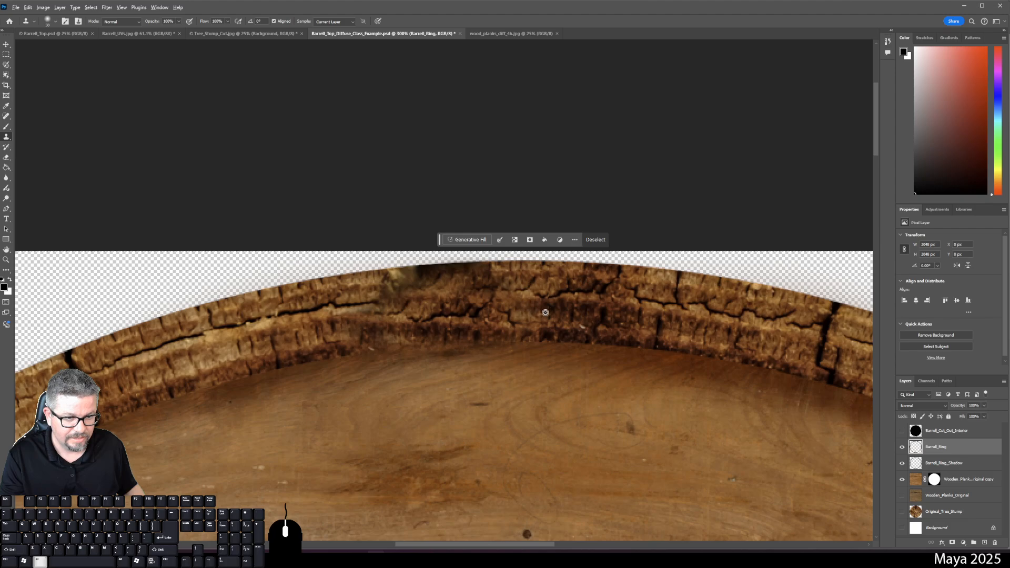
{"action": "left_click", "coordinate": [520, 271], "text": "alt"}
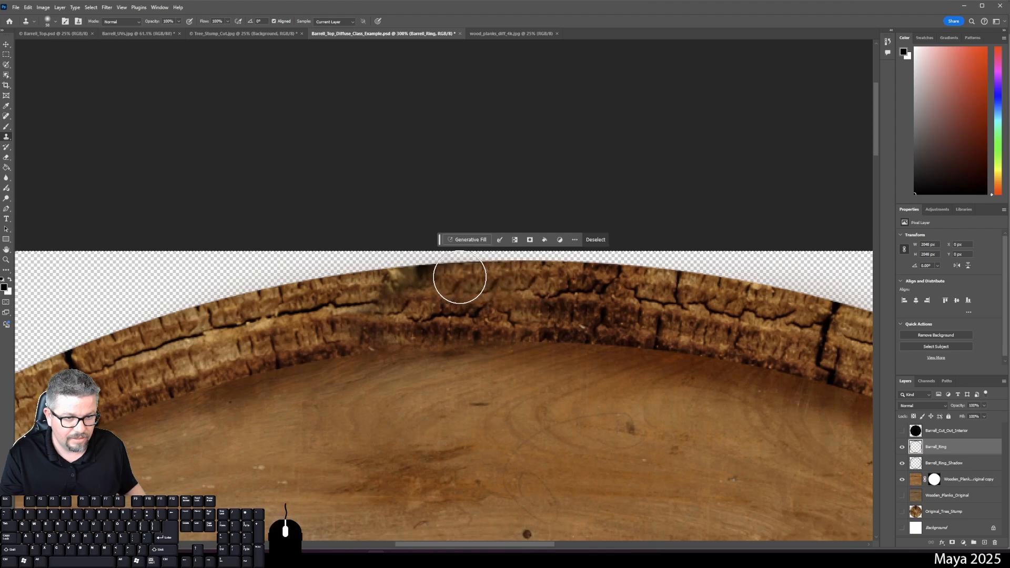
{"action": "left_click_drag", "start_coordinate": [460, 277], "coordinate": [439, 280]}
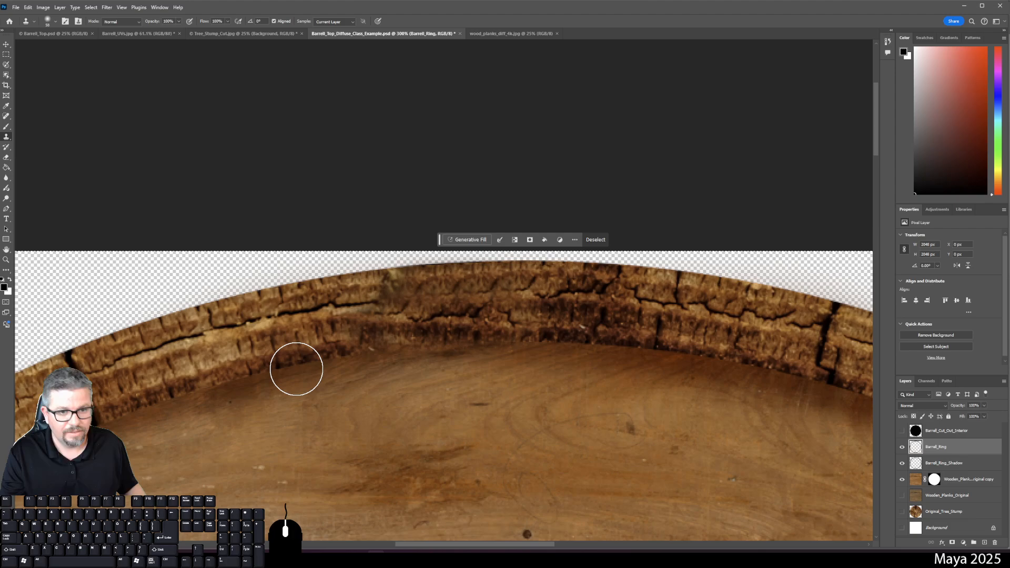
{"action": "key", "text": "ctrl+0"}
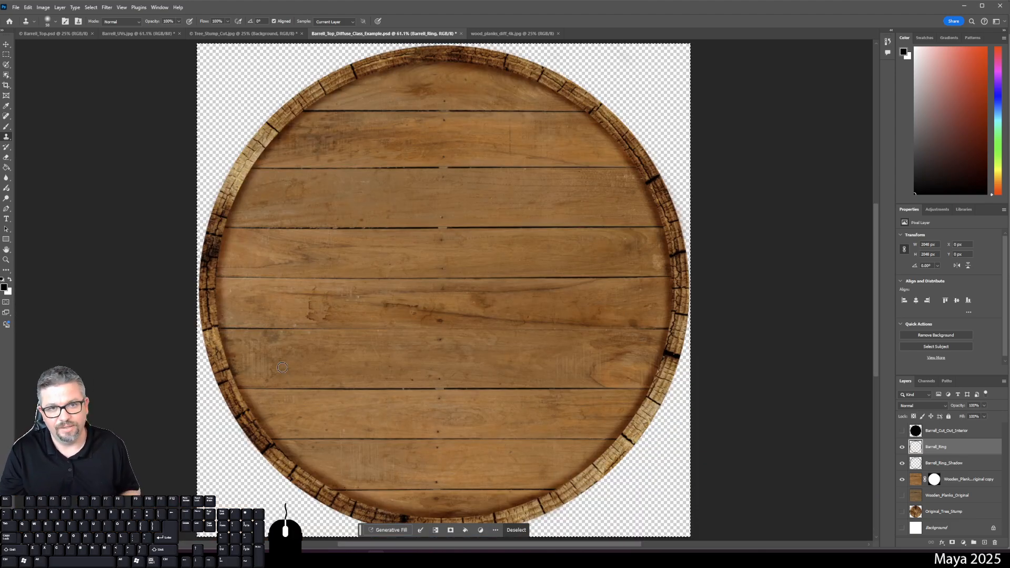
Set up the Spot Healing Brush at 27 px for the blurry seam left of the repaired ring patch.
{"action": "scroll", "coordinate": [283, 368], "scroll_direction": "up", "scroll_amount": 5}
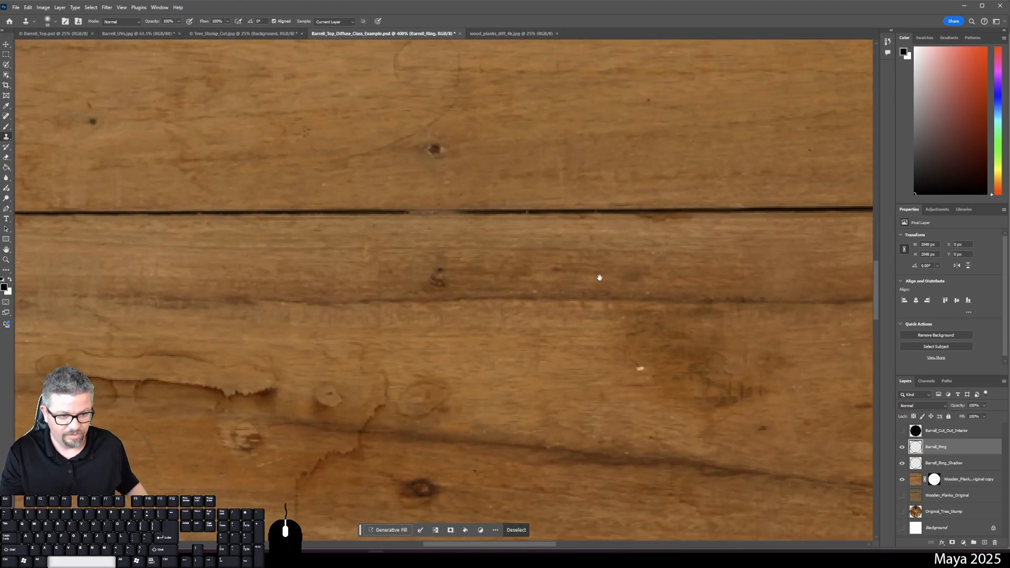
{"action": "left_click_drag", "start_coordinate": [566, 193], "coordinate": [557, 508]}
{"action": "left_click_drag", "start_coordinate": [499, 211], "coordinate": [528, 499]}
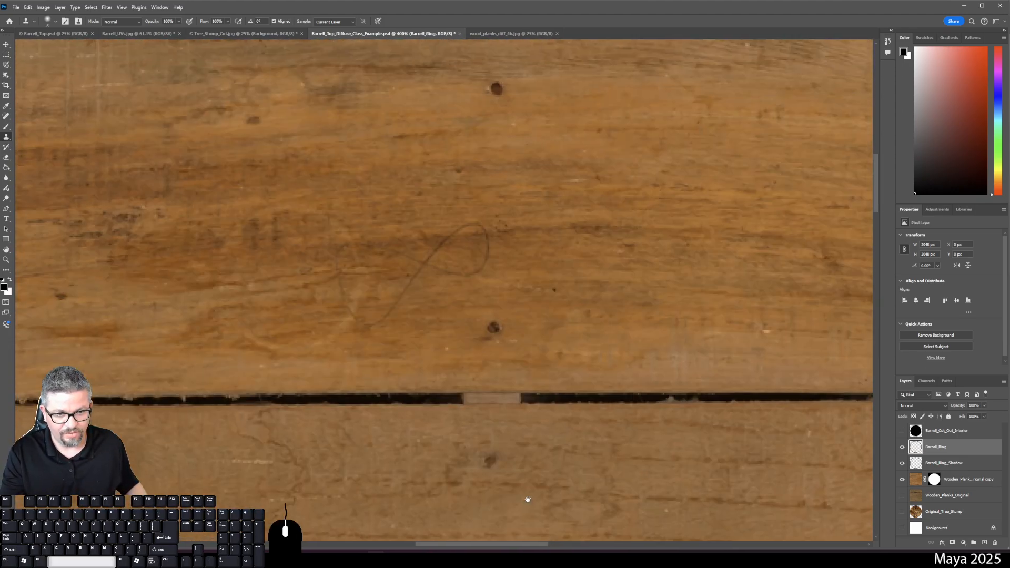
{"action": "left_click_drag", "start_coordinate": [395, 200], "coordinate": [444, 492]}
{"action": "left_click_drag", "start_coordinate": [431, 158], "coordinate": [316, 235]}
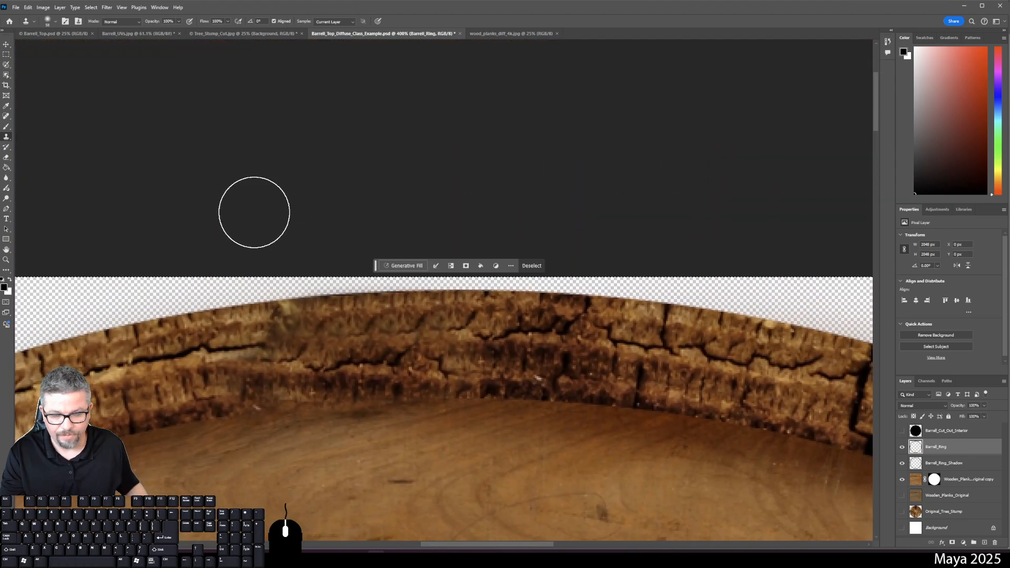
{"action": "left_click", "coordinate": [7, 128]}
{"action": "left_click", "coordinate": [7, 116]}
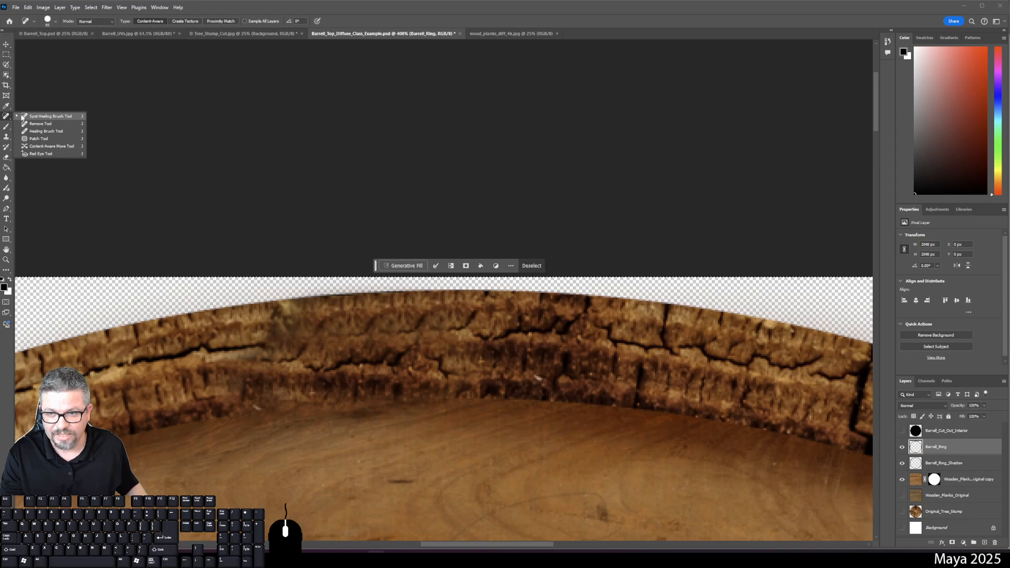
{"action": "left_click", "coordinate": [6, 115]}
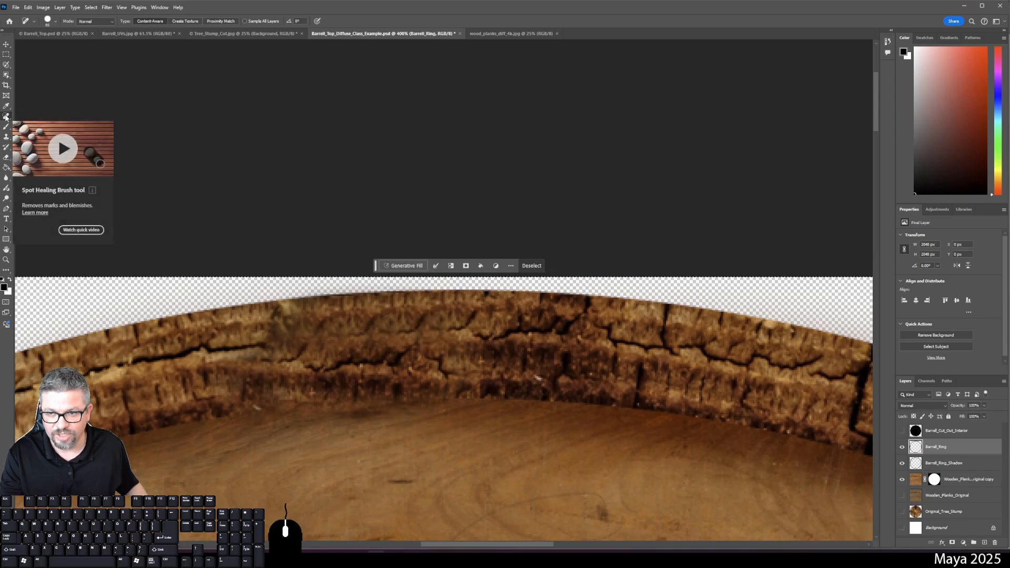
{"action": "right_click", "coordinate": [593, 352]}
{"action": "left_click_drag", "start_coordinate": [624, 367], "coordinate": [610, 369]}
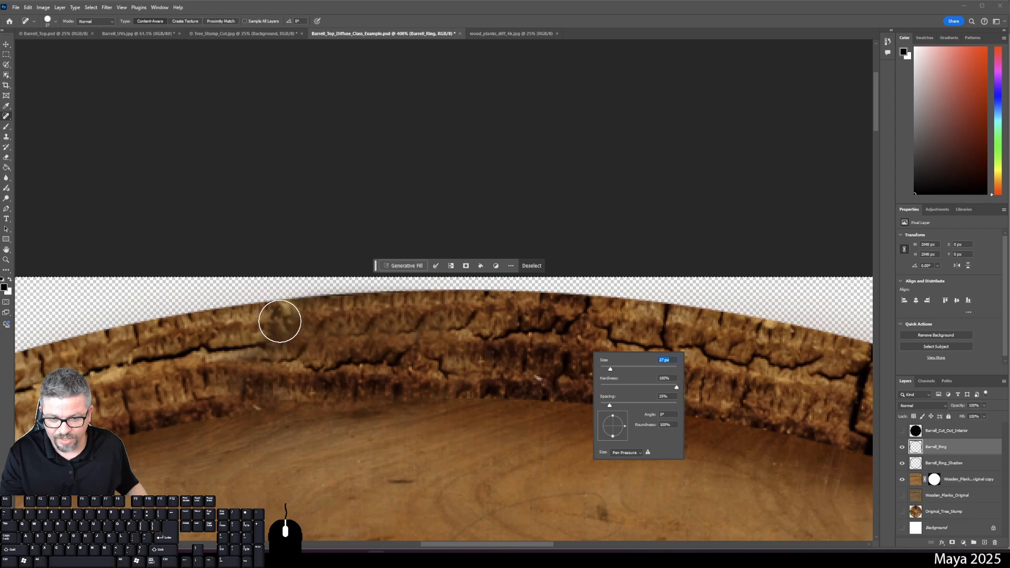
Heal the blurry seam and the smudged bark beside it so the ring's cracks and grain blend across the repair.
{"action": "left_click_drag", "start_coordinate": [281, 322], "coordinate": [255, 372]}
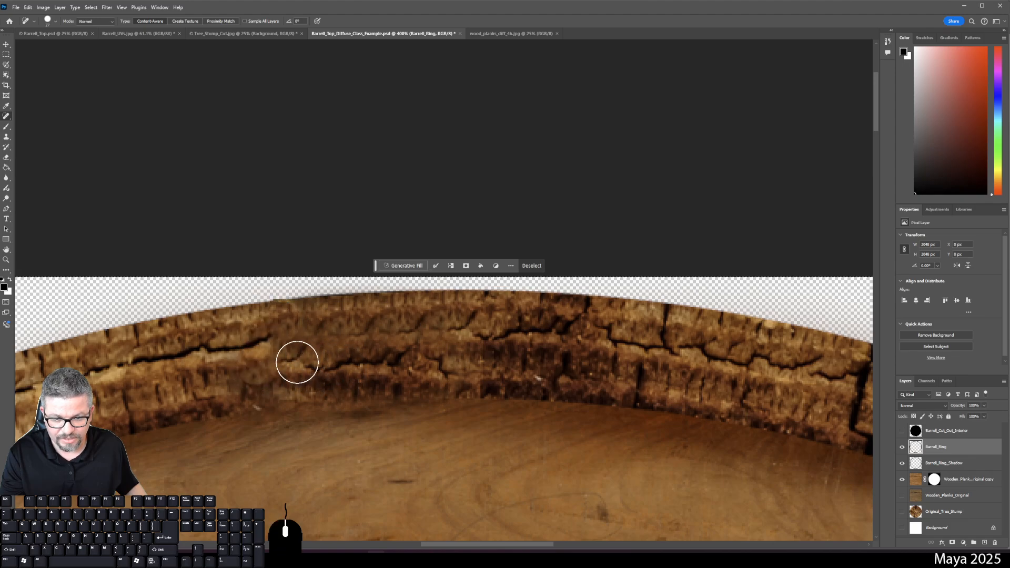
{"action": "left_click", "coordinate": [284, 335]}
{"action": "left_click_drag", "start_coordinate": [283, 335], "coordinate": [350, 342]}
{"action": "left_click", "coordinate": [326, 329]}
{"action": "mouse_move", "coordinate": [312, 368]}
{"action": "left_mouse_down"}
{"action": "mouse_move", "coordinate": [247, 376]}
{"action": "mouse_move", "coordinate": [269, 375]}
{"action": "left_mouse_up"}
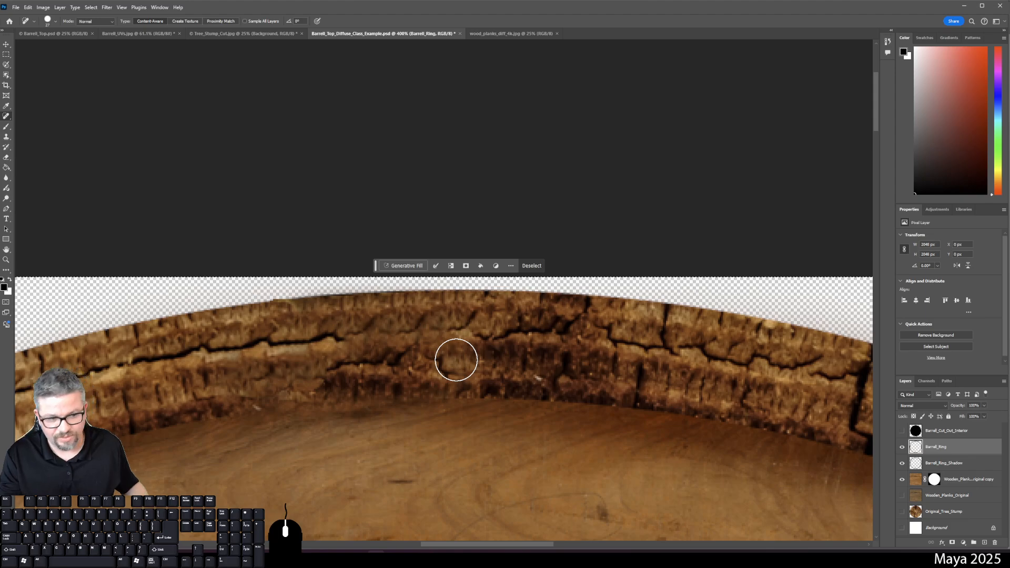
Inspect the repaired stretch at the top of the ring close up and within the whole barrel top.
{"action": "key", "text": "ctrl+0"}
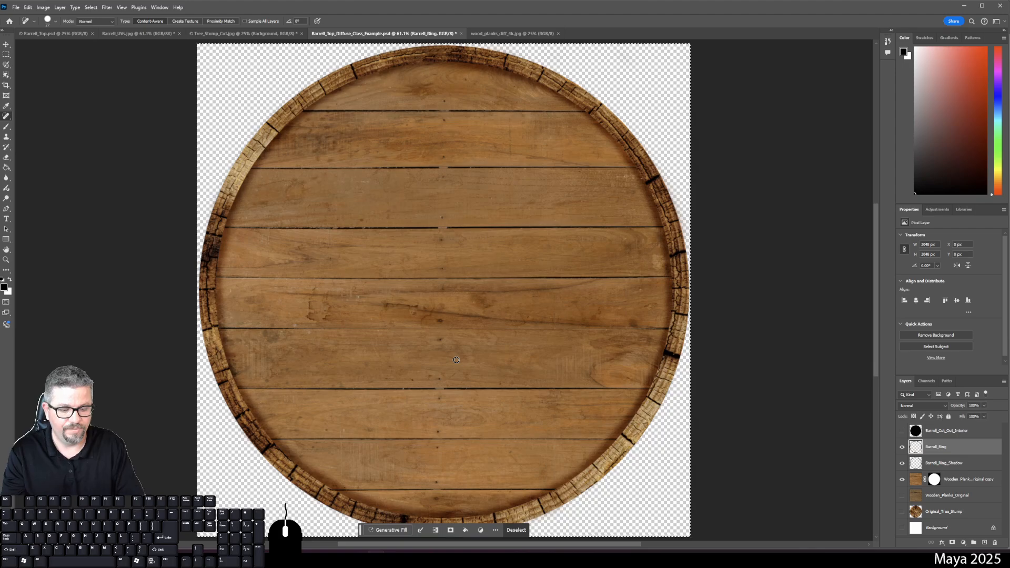
{"action": "key", "text": "ctrl+1"}
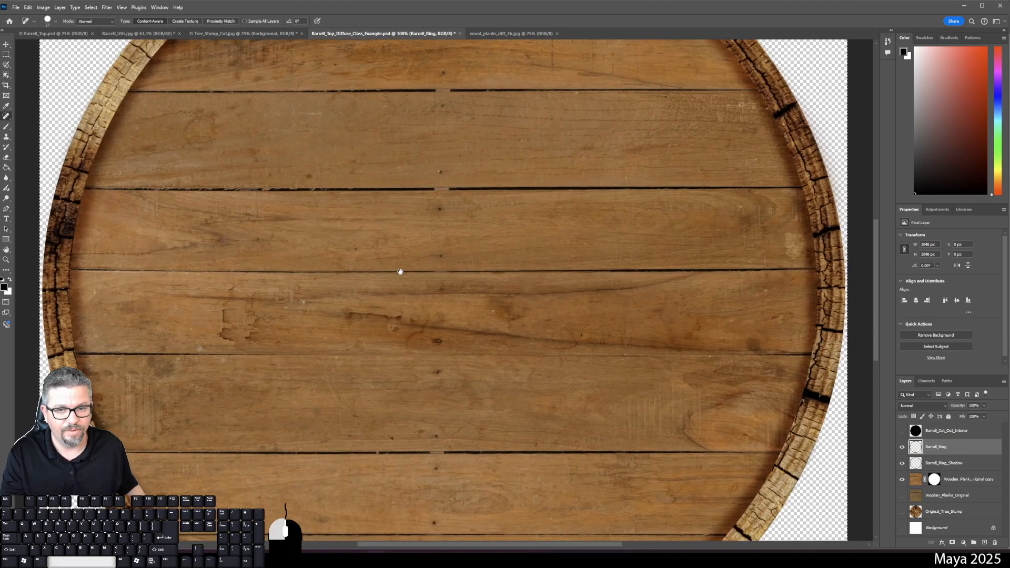
{"action": "left_click_drag", "start_coordinate": [401, 270], "coordinate": [397, 401]}
{"action": "scroll", "coordinate": [396, 401], "scroll_direction": "up", "scroll_amount": 2}
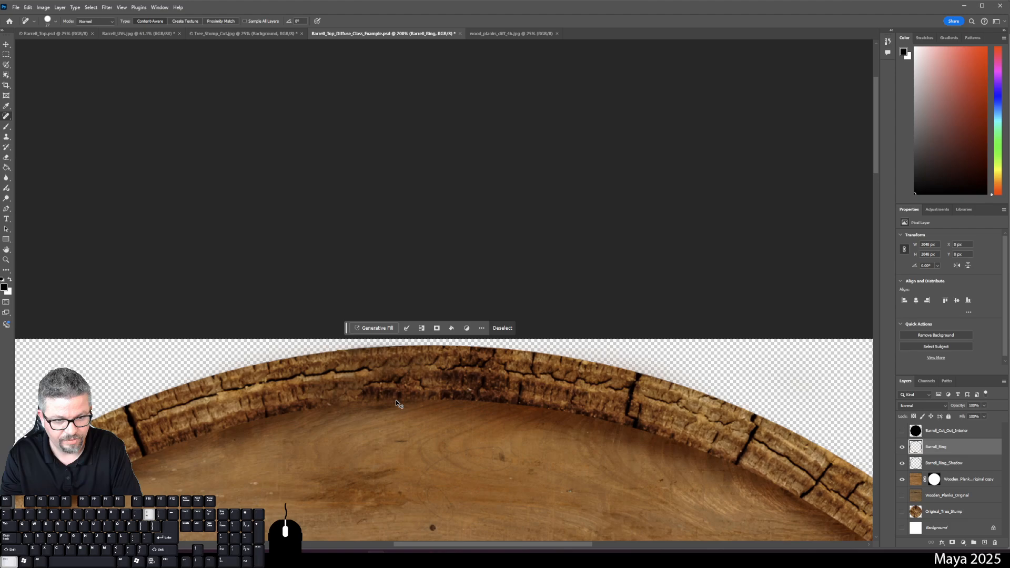
{"action": "left_click", "coordinate": [390, 377]}
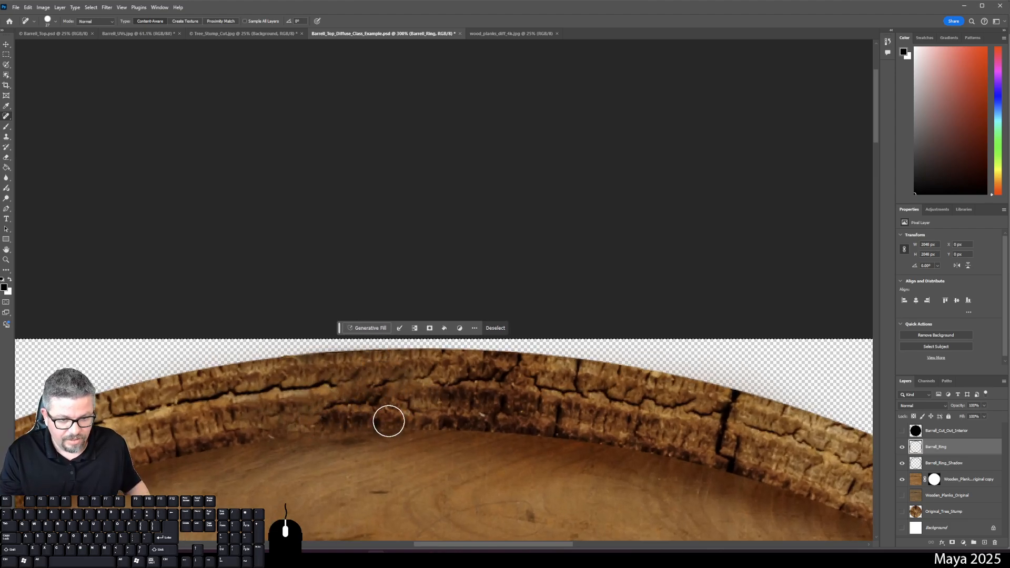
{"action": "key", "text": "ctrl+0"}
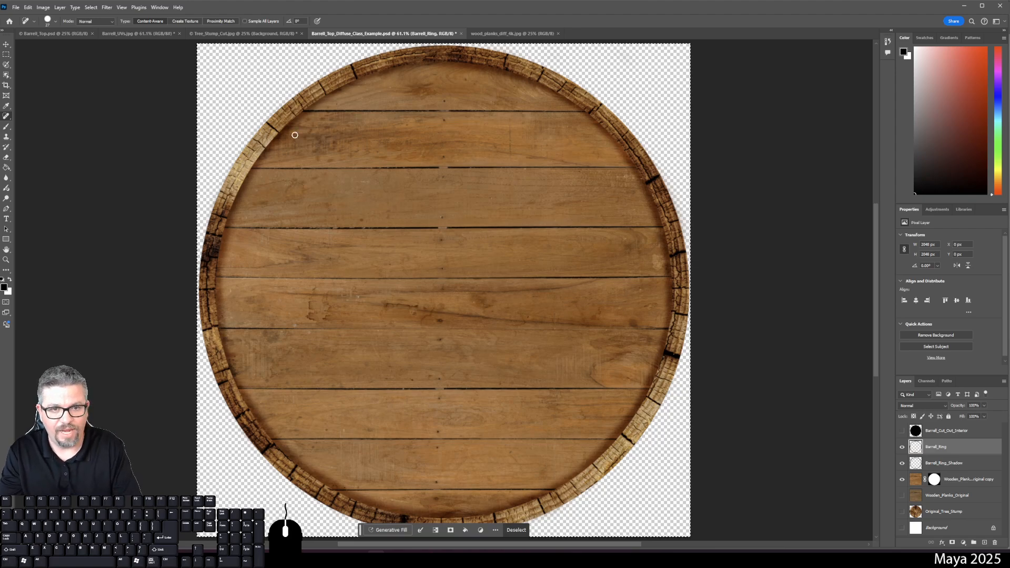
{"action": "key", "text": "ctrl+minus"}
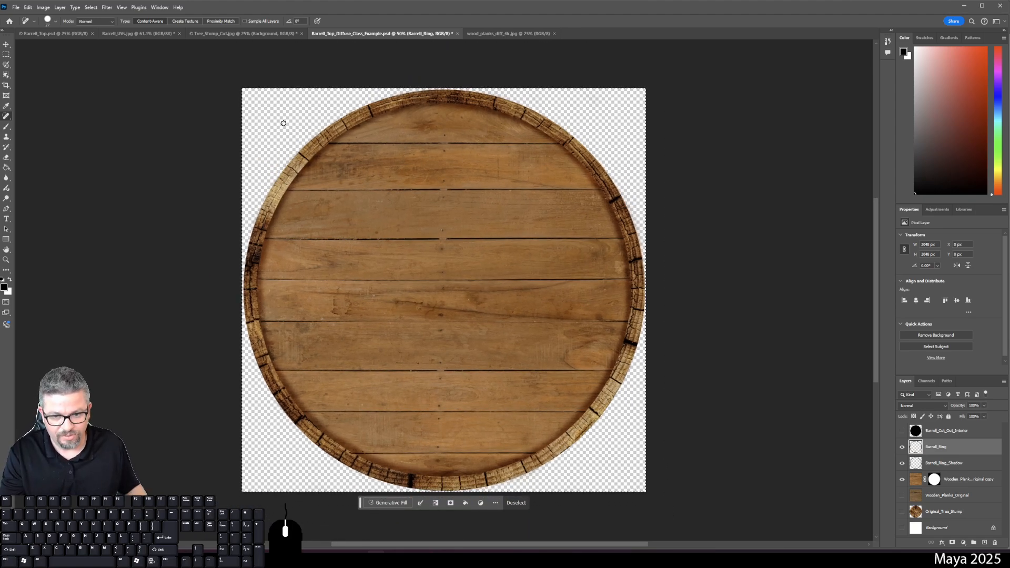
{"action": "key", "text": "ctrl+0"}
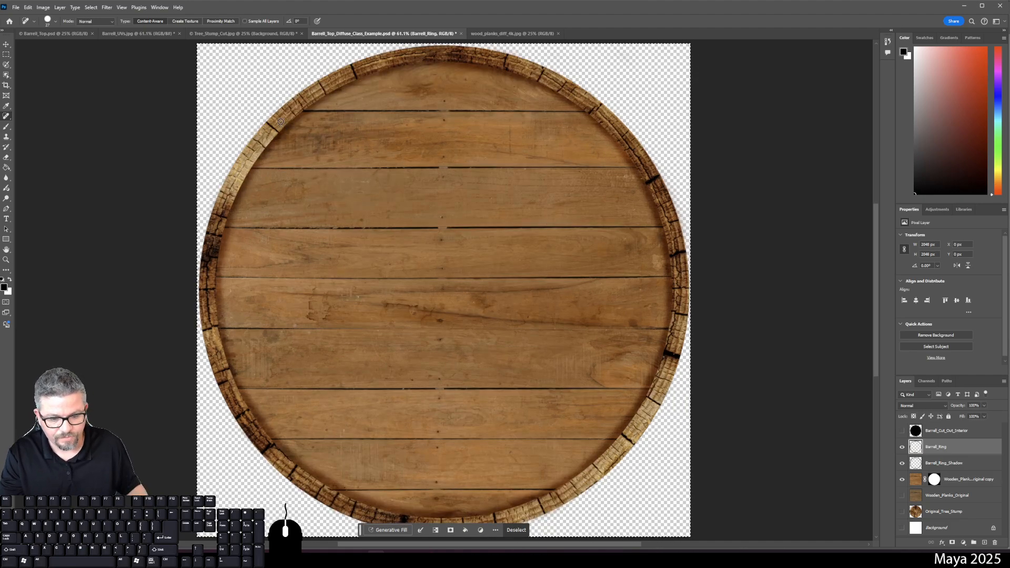
Clear the canvas selection and save the Barrell_Top_Diffuse_Class_Example.psd document.
{"action": "key", "text": "ctrl+d"}
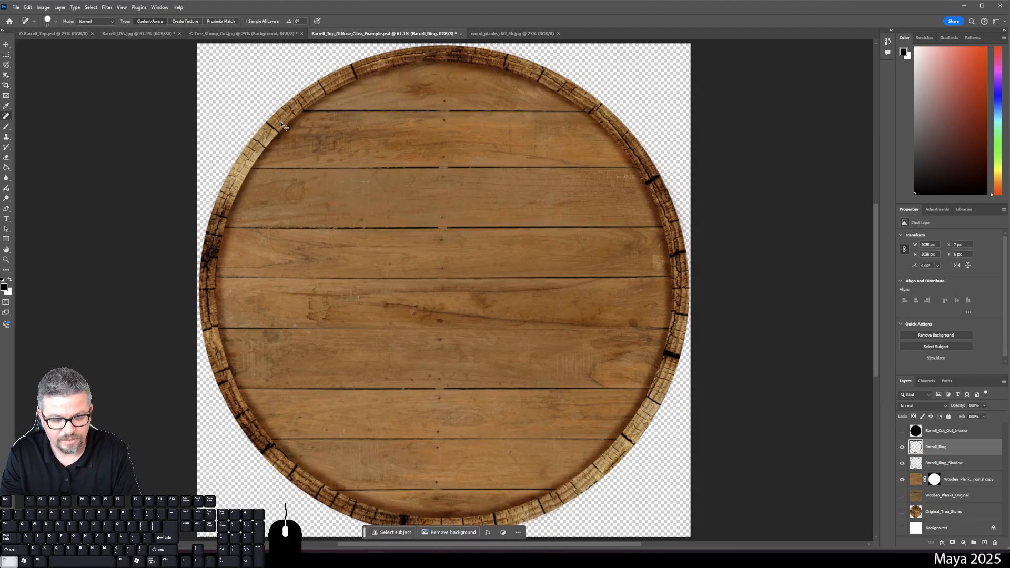
{"action": "key", "text": "ctrl+minus"}
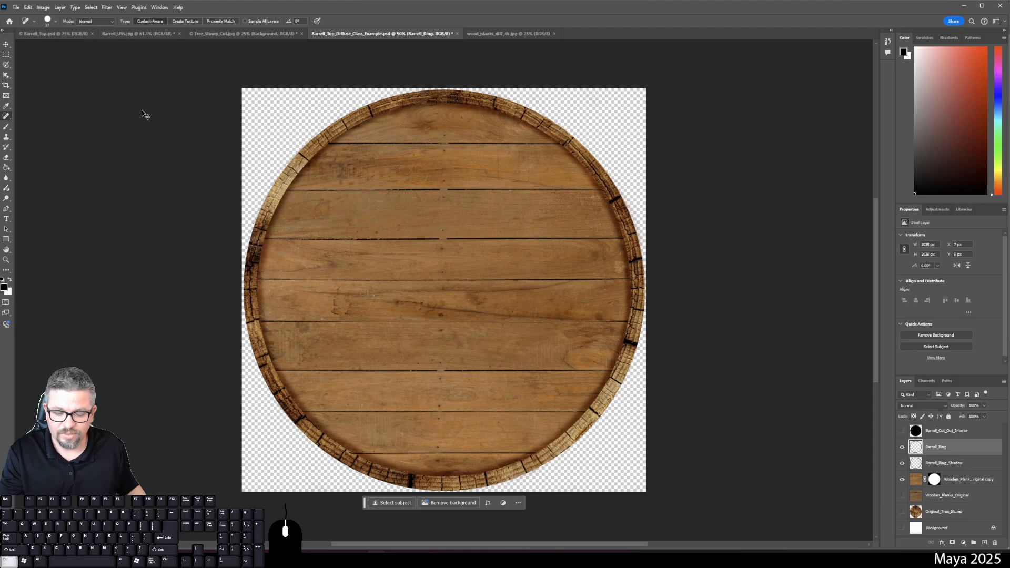
{"action": "key", "text": "ctrl+s"}
Open the file commands for the saved barrel top document.
{"action": "left_click", "coordinate": [16, 8]}
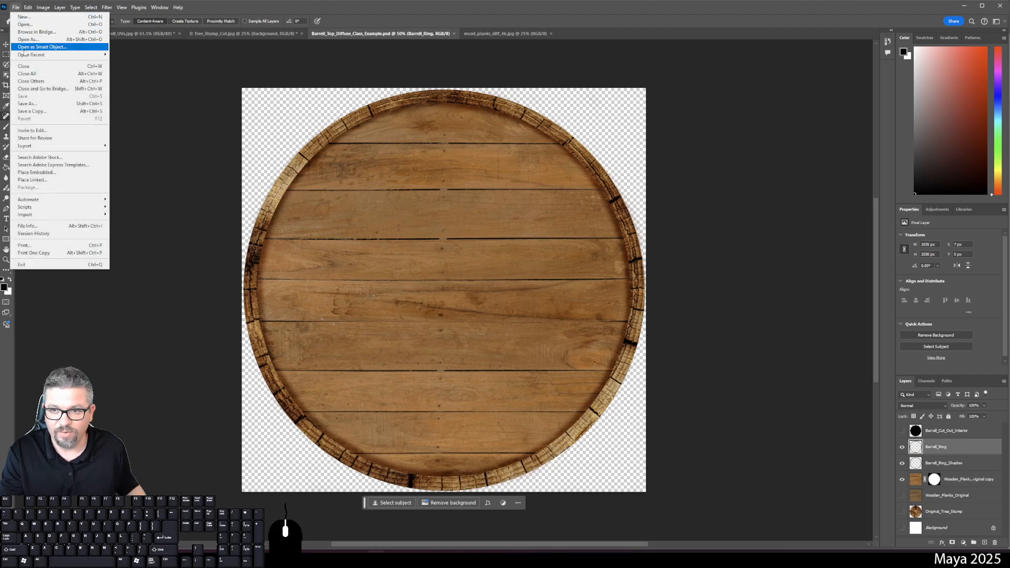
Export the barrel top as a transparent 2048 x 2048 PNG, replacing Barrell_Top_Diffuse_Class_Example in the Lab 9 folder.
{"action": "mouse_move", "coordinate": [62, 147]}
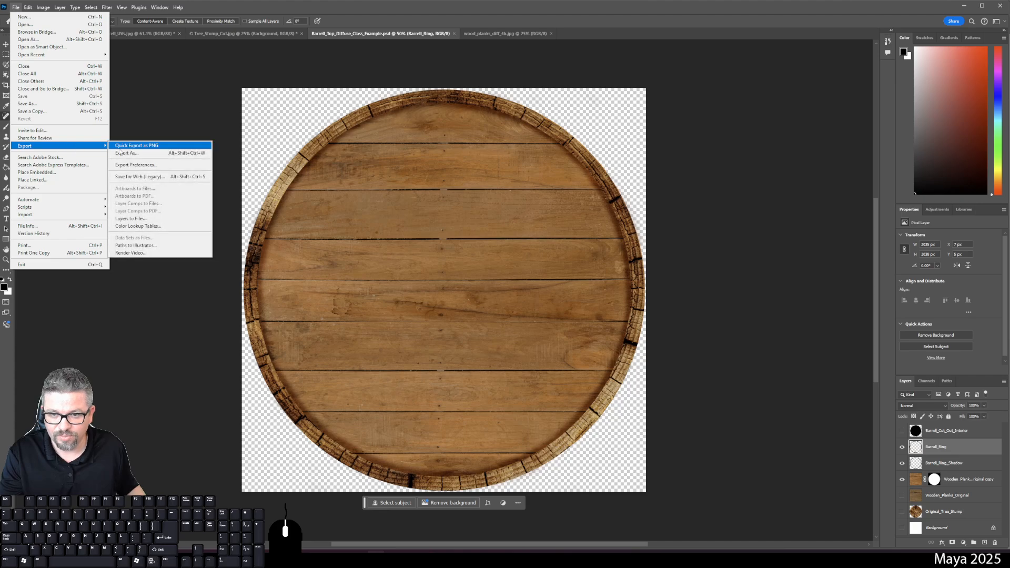
{"action": "left_click", "coordinate": [134, 153]}
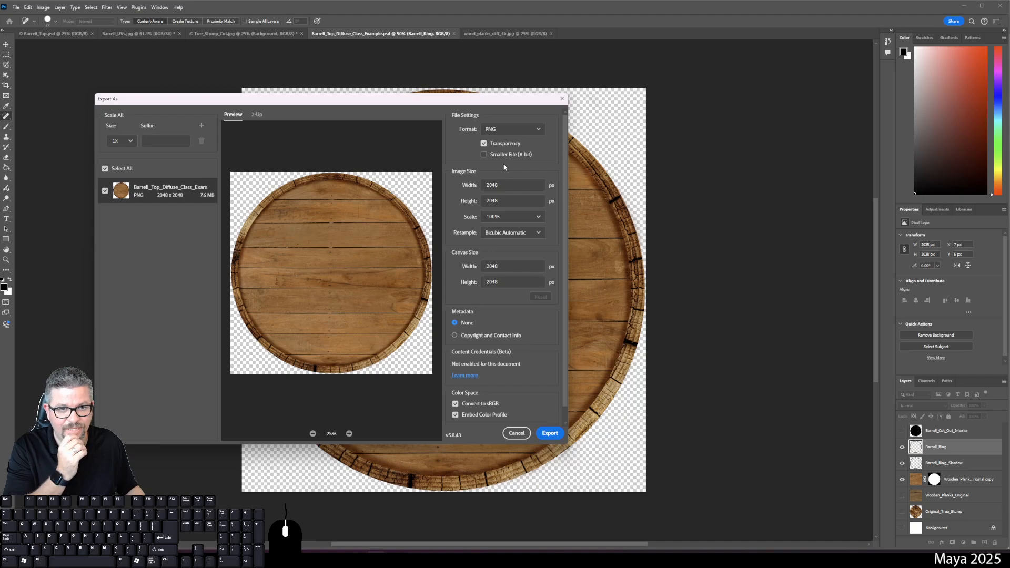
{"action": "left_click", "coordinate": [550, 433]}
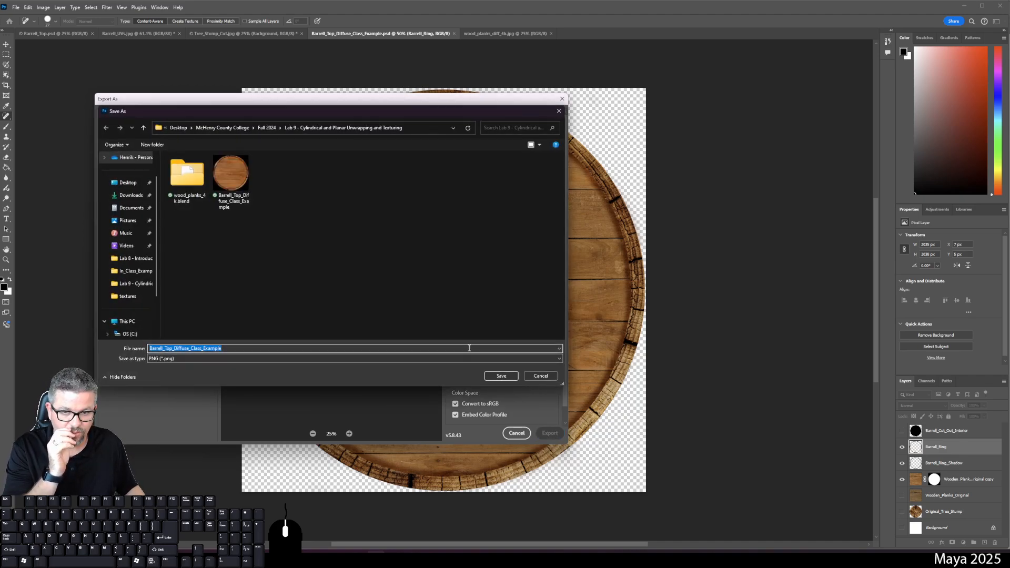
{"action": "left_click", "coordinate": [230, 179]}
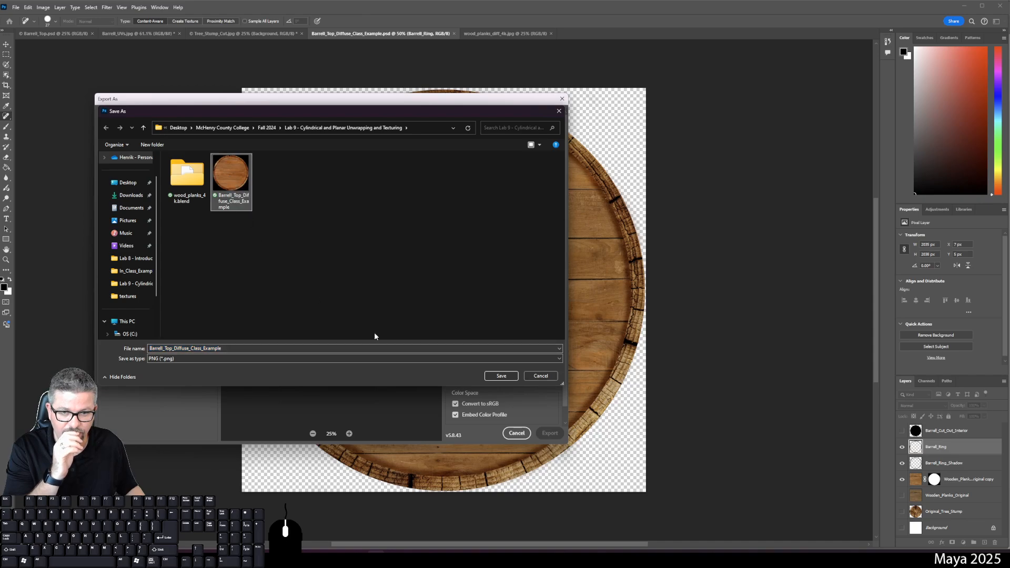
{"action": "left_click", "coordinate": [495, 377]}
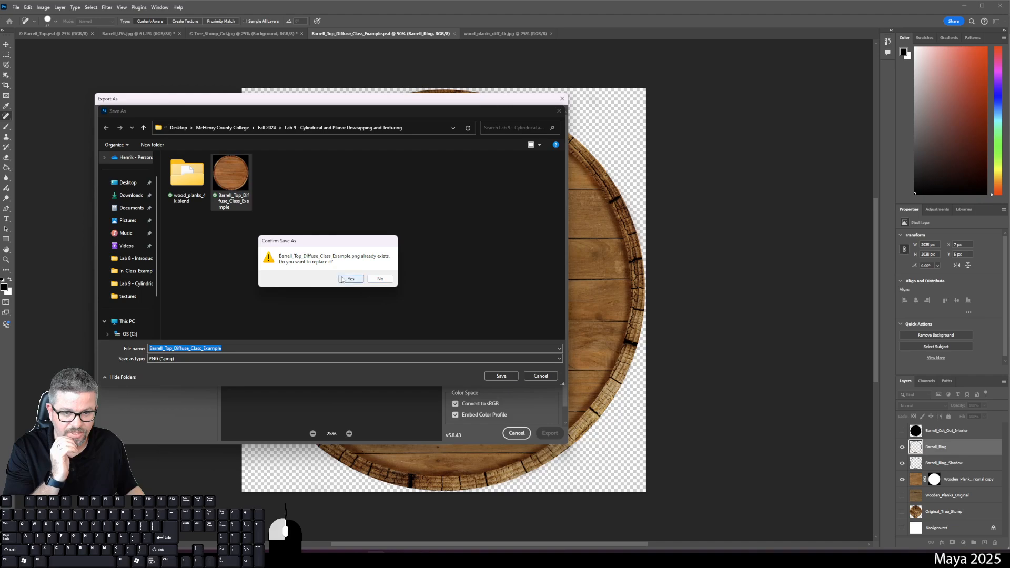
{"action": "left_click", "coordinate": [353, 279]}
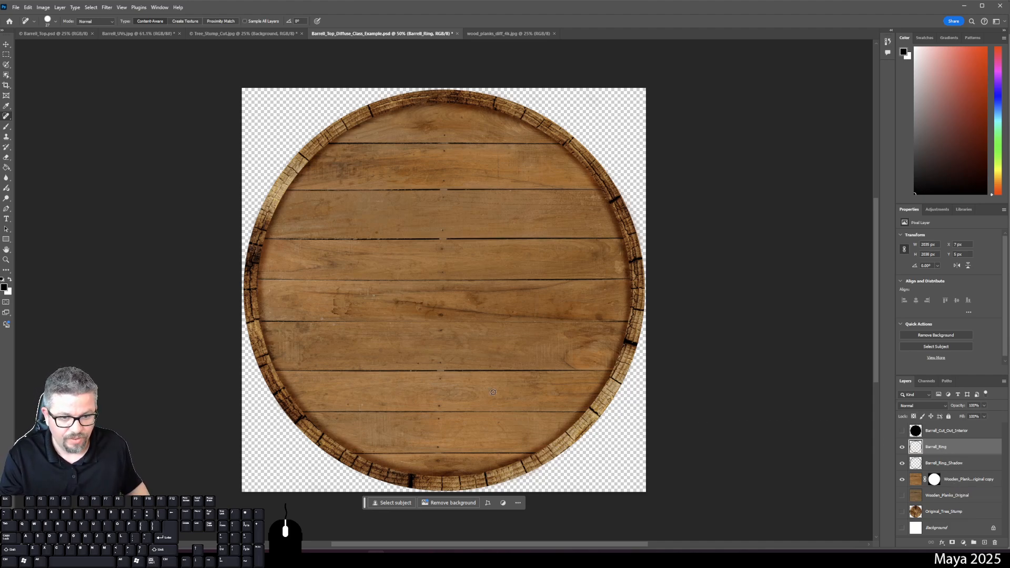
{"action": "key", "text": "ctrl+plus"}
{"action": "key", "text": "ctrl+plus"}
{"action": "key", "text": "ctrl+plus"}
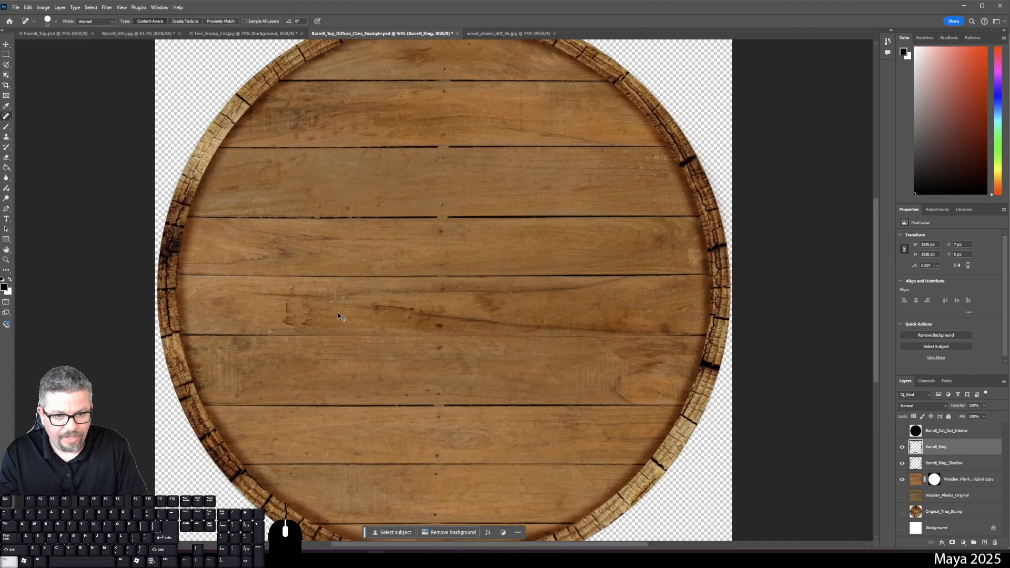
{"action": "left_click_drag", "start_coordinate": [368, 441], "coordinate": [375, 376]}
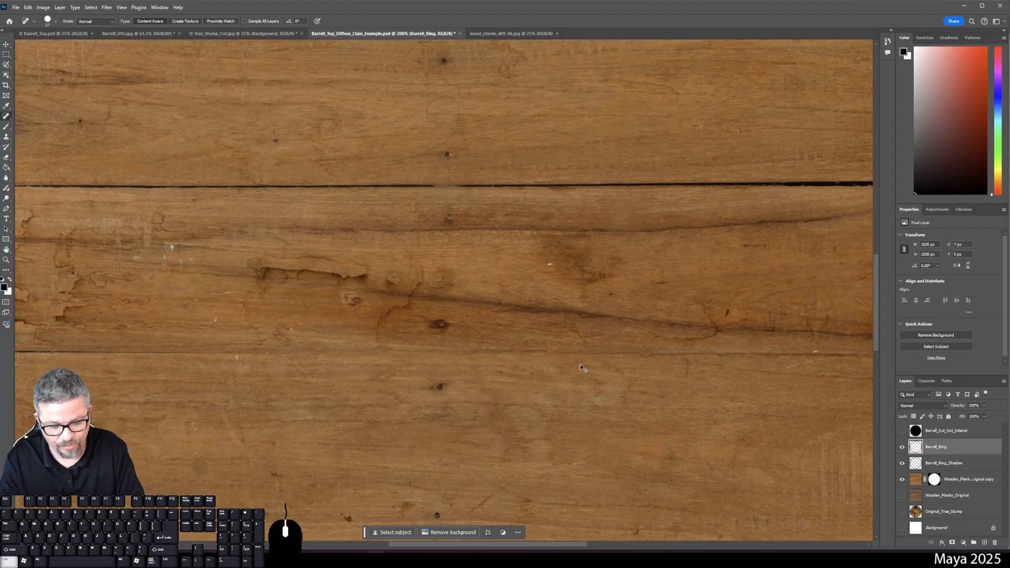
{"action": "key", "text": "ctrl+0"}
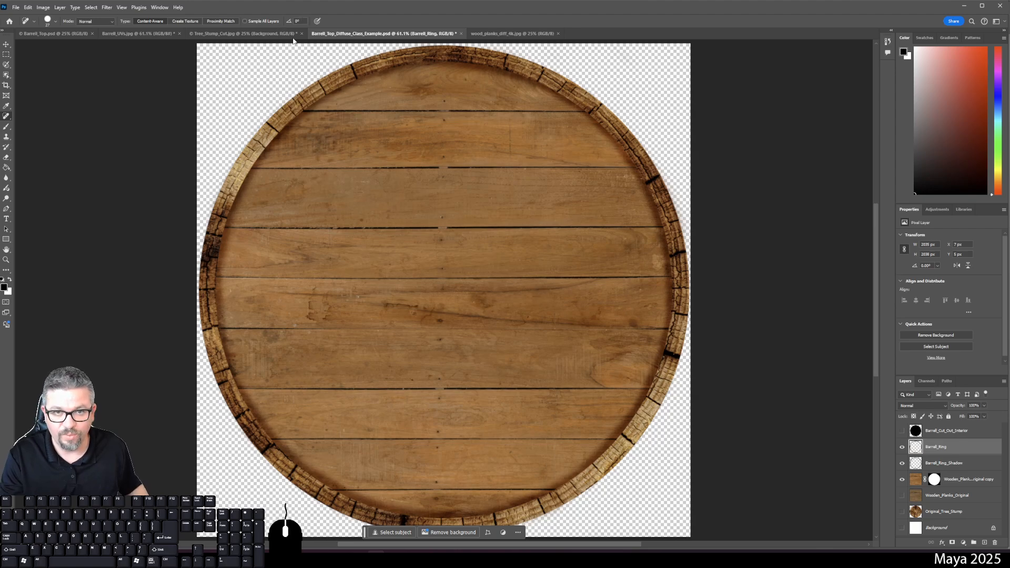
Switch to the Barrell_UVs.jpg document and rename Layer 1 as Plank_Space_Seam.
{"action": "left_click", "coordinate": [160, 35]}
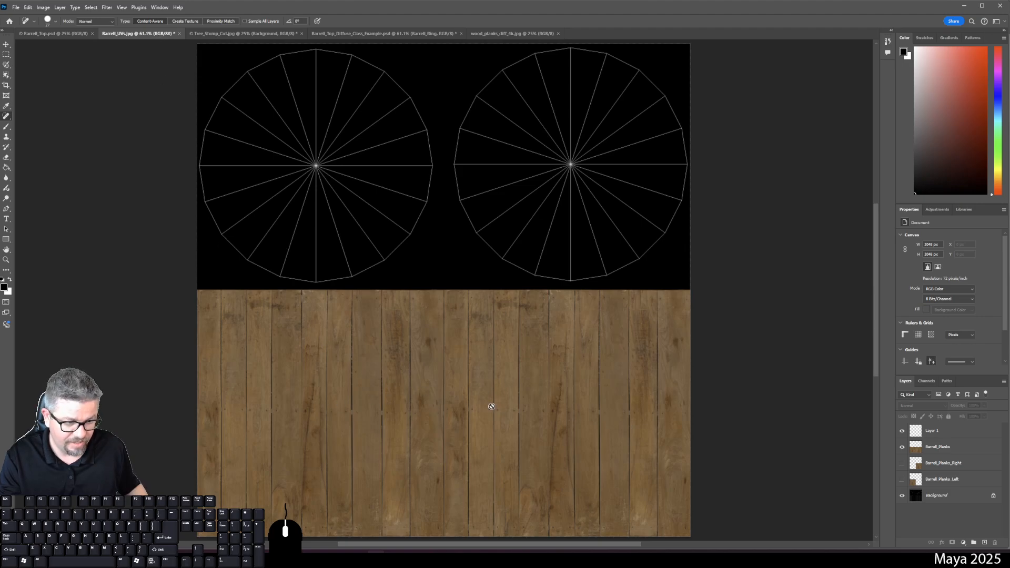
{"action": "left_click", "coordinate": [962, 433]}
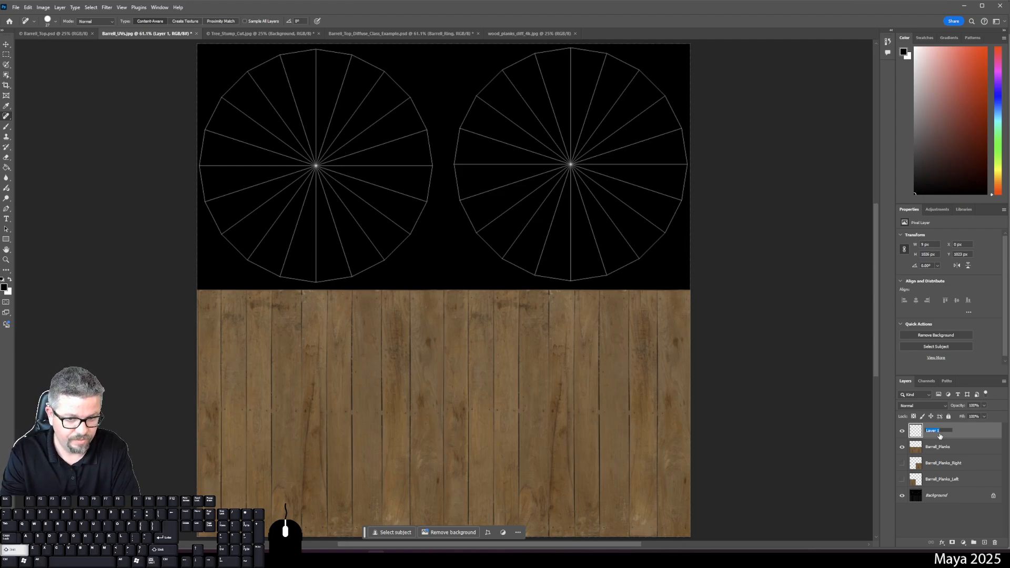
{"action": "type", "text": "Plank"}
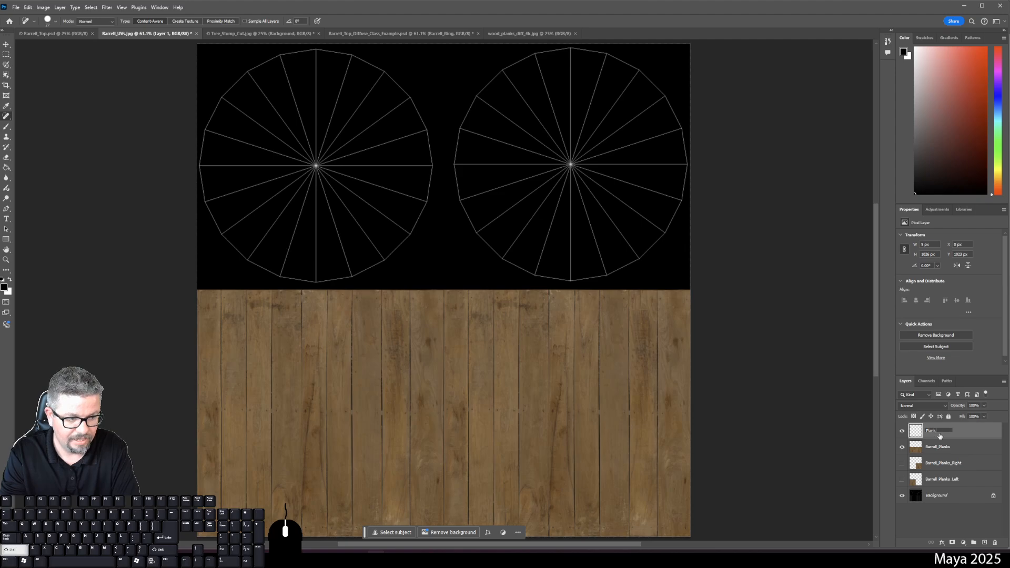
{"action": "type", "text": "_Space_Seam"}
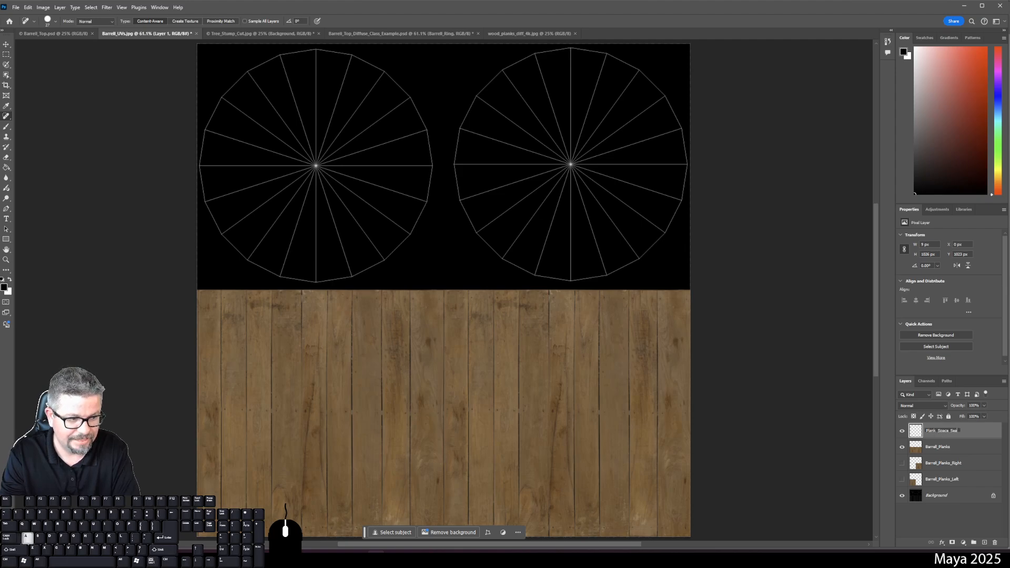
{"action": "key", "text": "Return"}
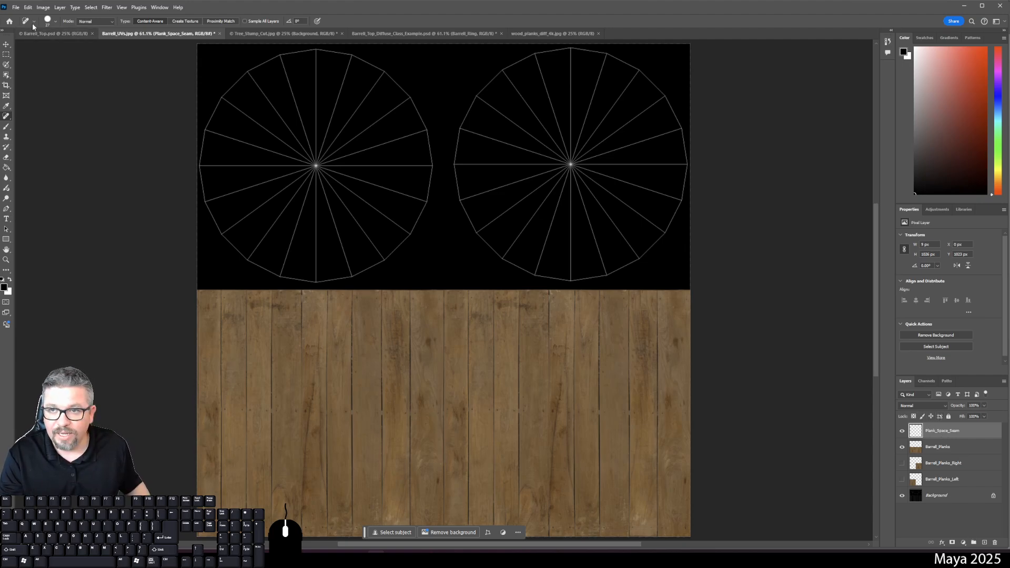
Open Barrell_Top_Diffuse_Class_Example from the textures folder.
{"action": "left_click", "coordinate": [18, 10]}
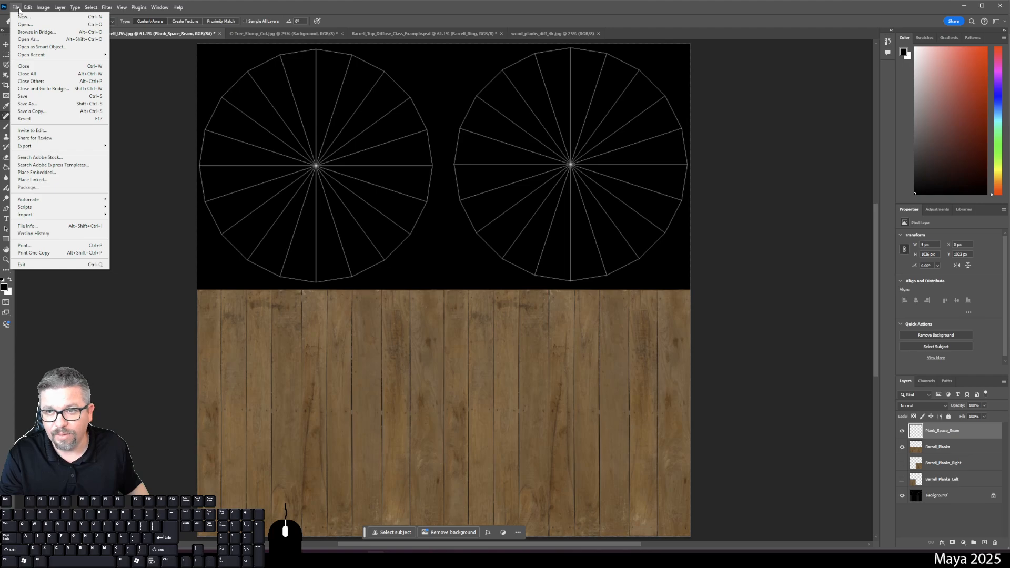
{"action": "left_click", "coordinate": [447, 223]}
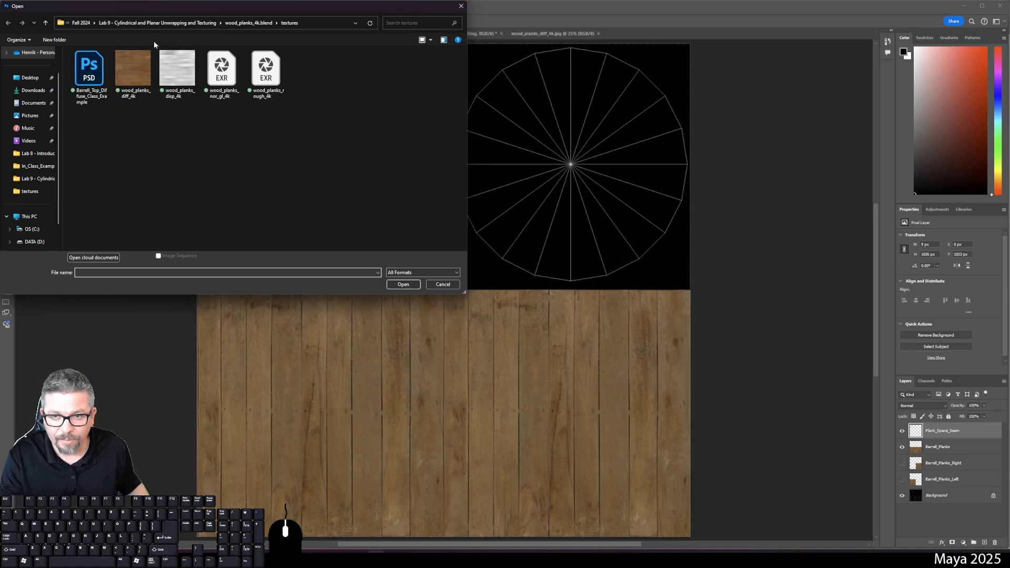
{"action": "left_click", "coordinate": [88, 77]}
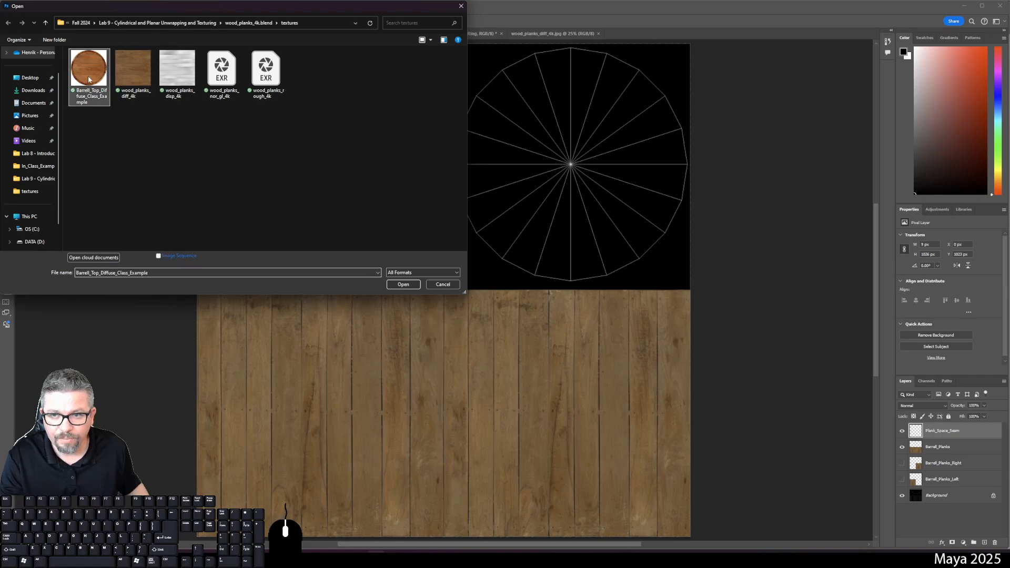
{"action": "left_click", "coordinate": [409, 287]}
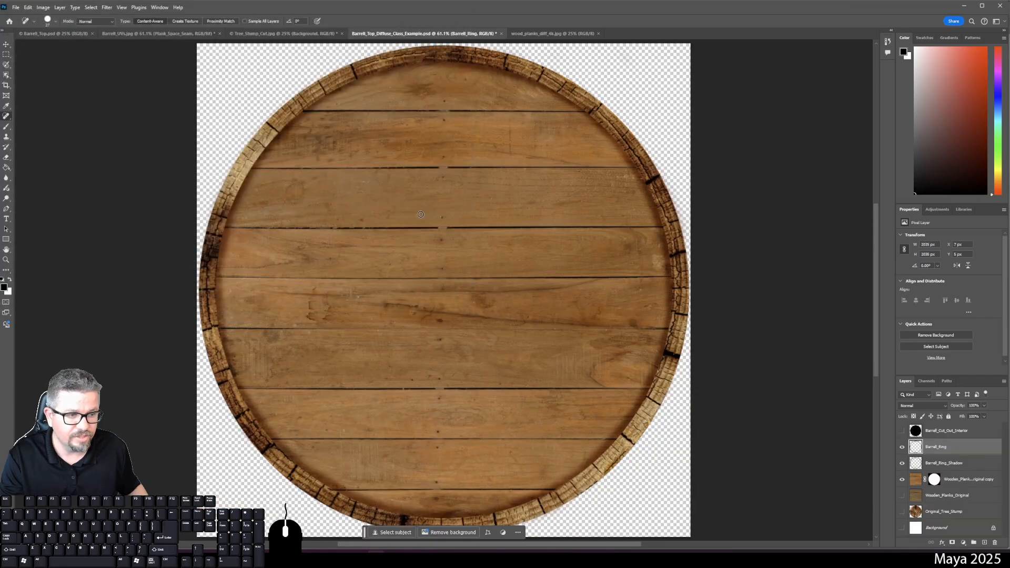
Browse the Lab 9 folder, return to wood_planks_4k.blend's textures folder, and open Barrell_Top_Diffuse_Class_Example again.
{"action": "left_click", "coordinate": [16, 9]}
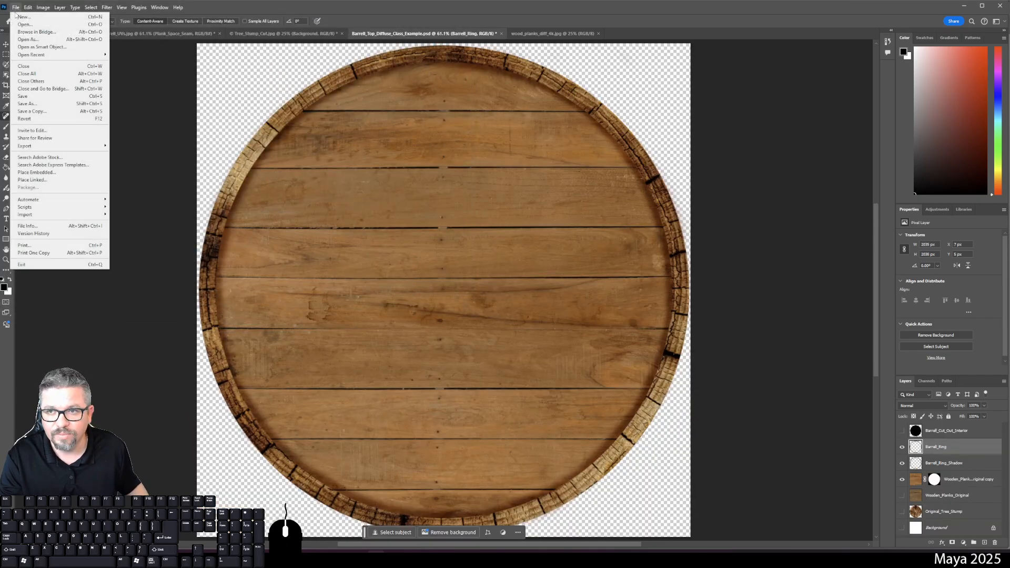
{"action": "left_click", "coordinate": [25, 24]}
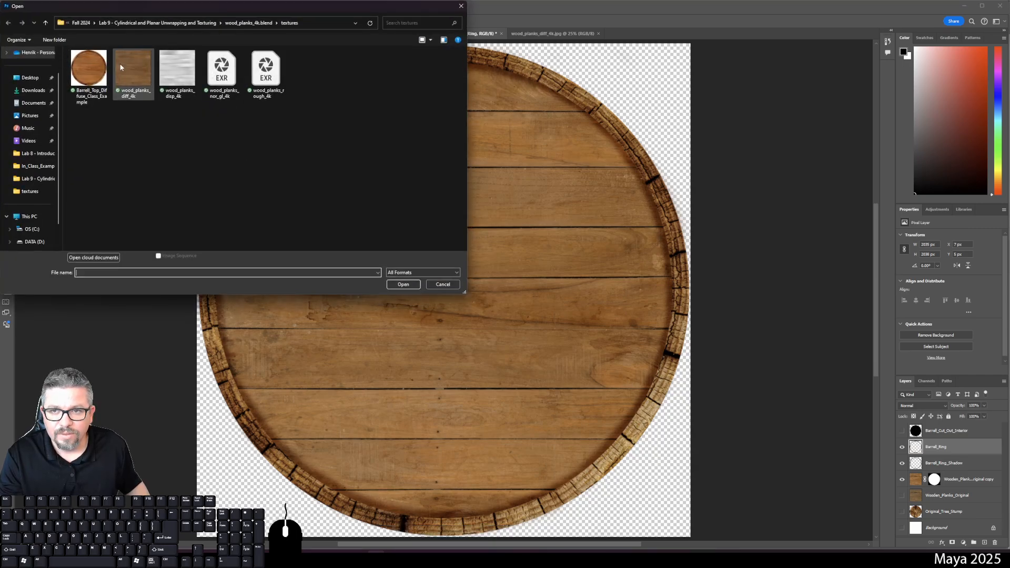
{"action": "left_click", "coordinate": [161, 23]}
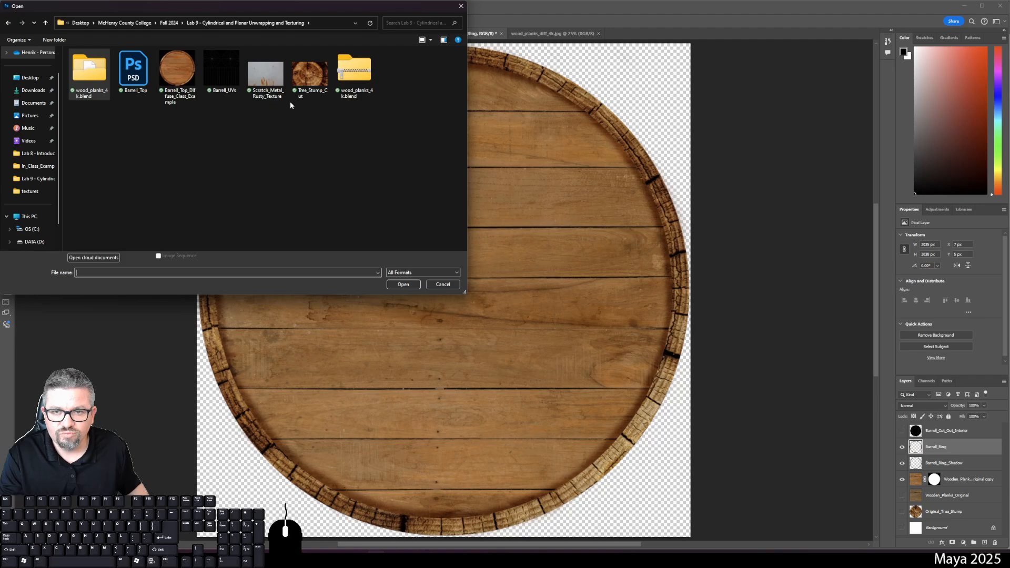
{"action": "double_click", "coordinate": [85, 74]}
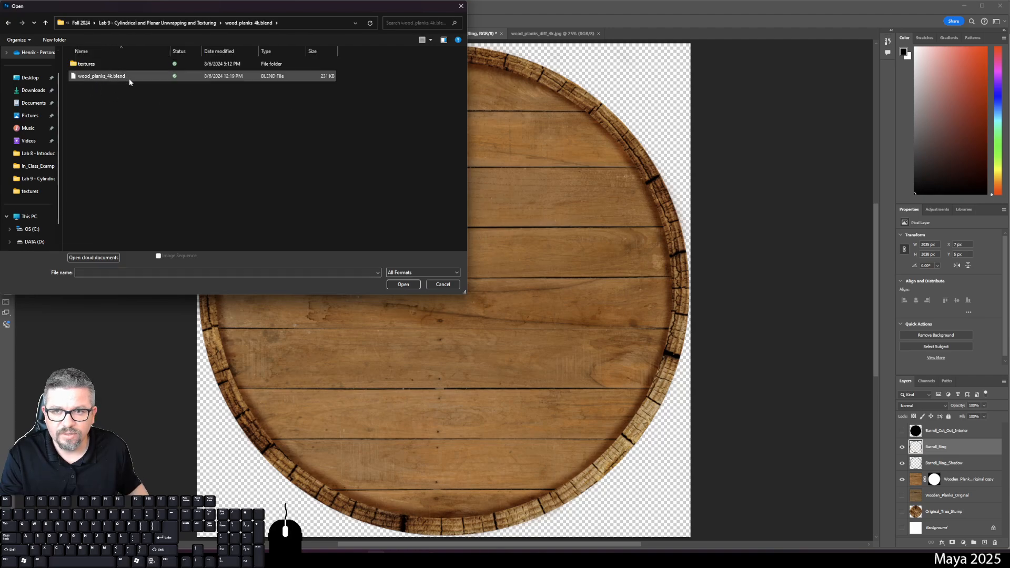
{"action": "double_click", "coordinate": [127, 64]}
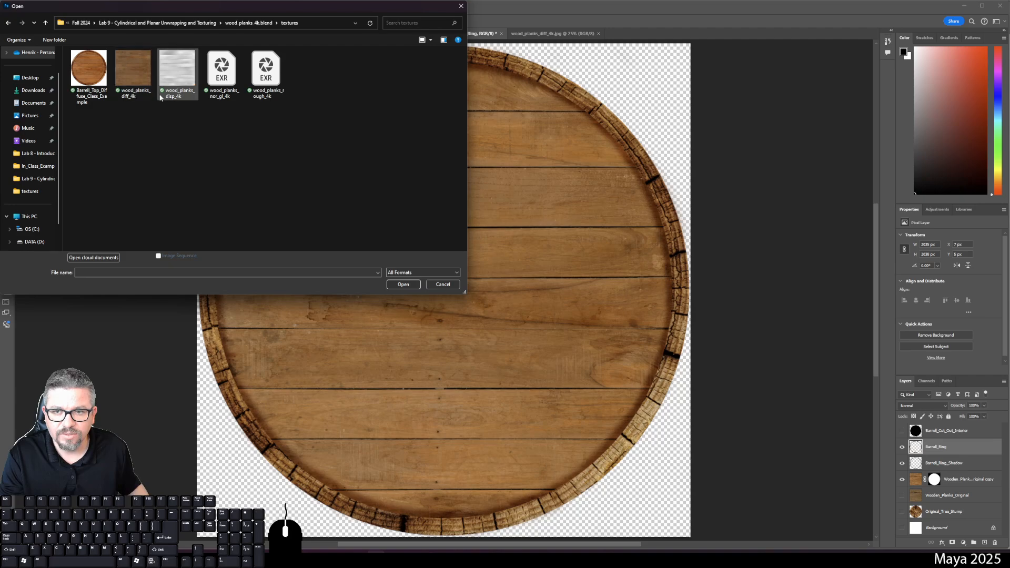
{"action": "left_click", "coordinate": [98, 80]}
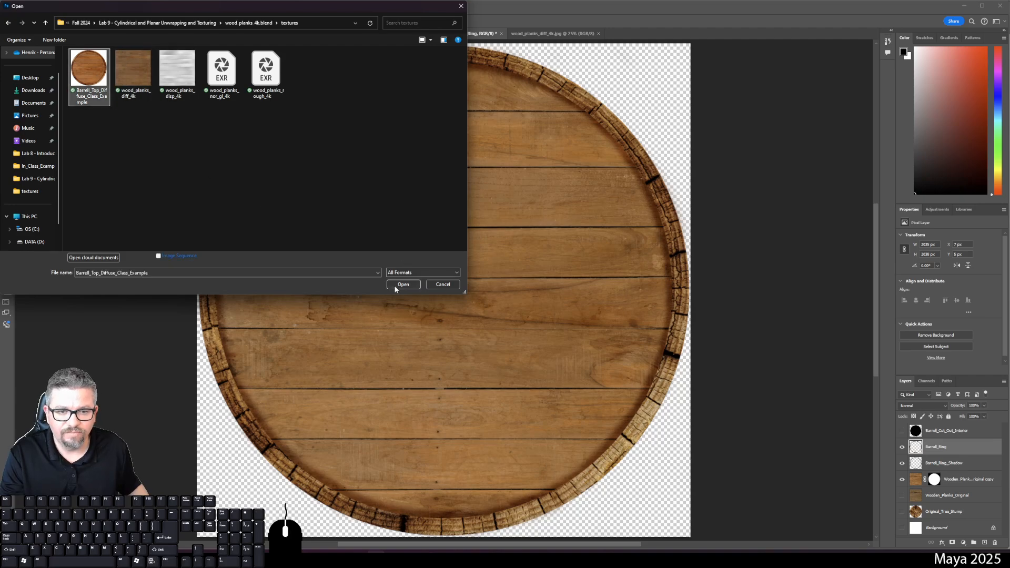
{"action": "left_click", "coordinate": [396, 287]}
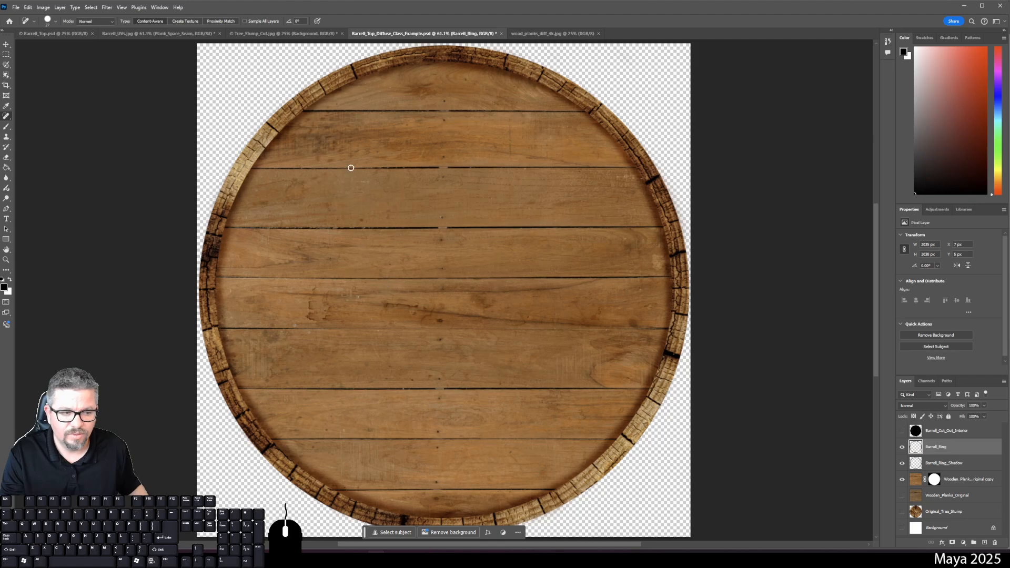
{"action": "left_click", "coordinate": [17, 7]}
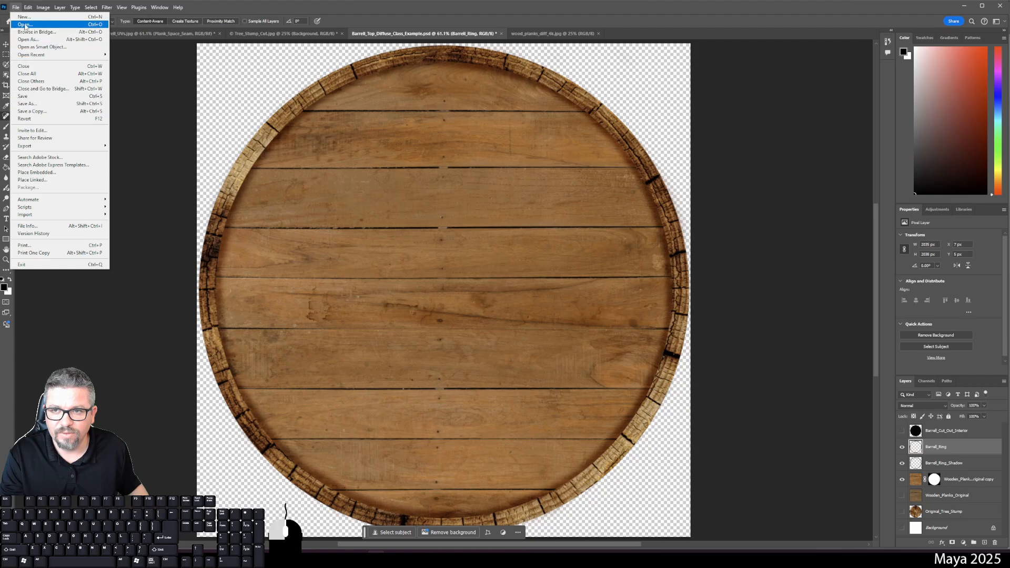
{"action": "left_click", "coordinate": [25, 26]}
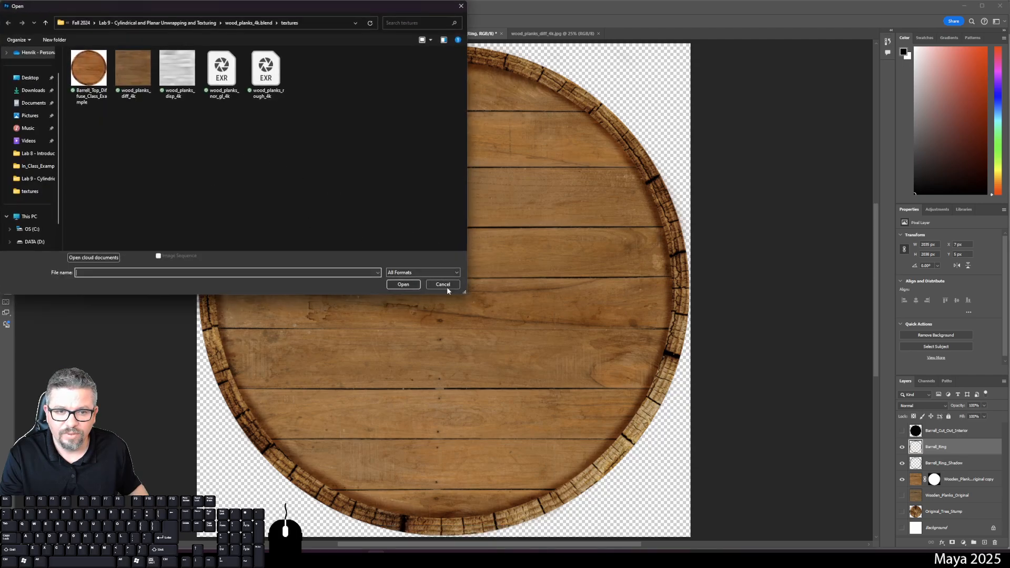
{"action": "left_click", "coordinate": [447, 288]}
{"action": "left_click", "coordinate": [11, 7]}
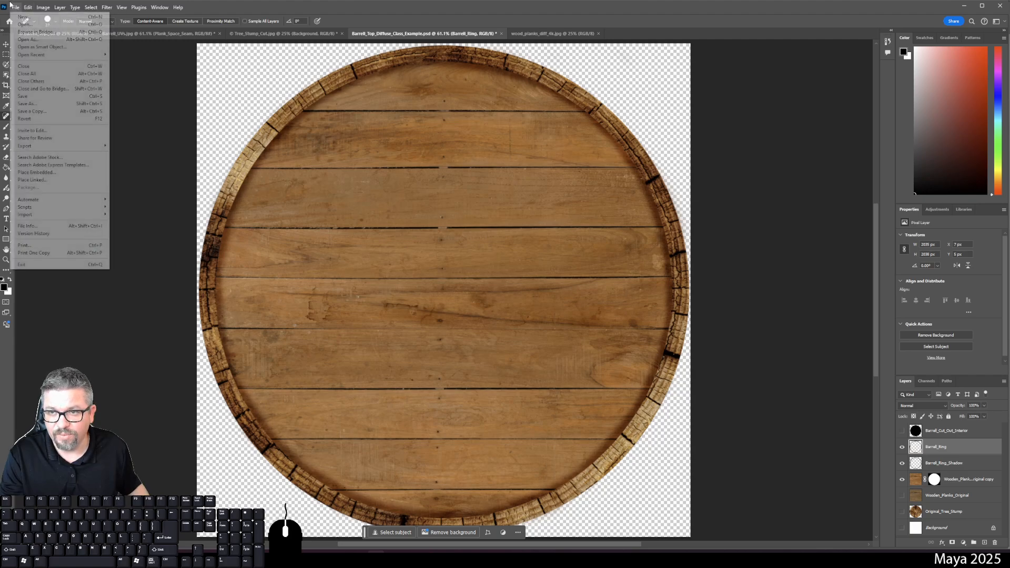
{"action": "mouse_move", "coordinate": [44, 147]}
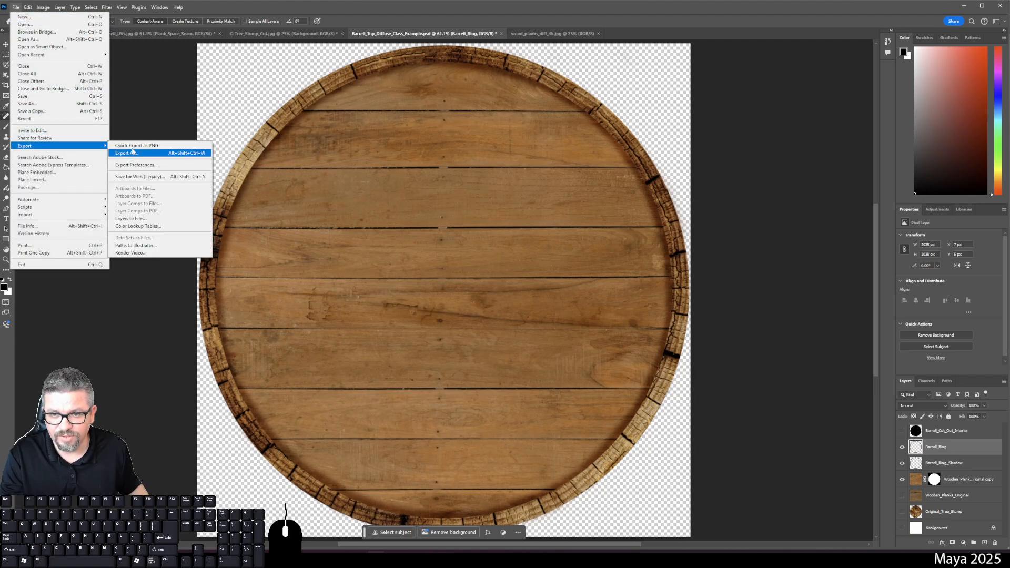
{"action": "left_click", "coordinate": [132, 152]}
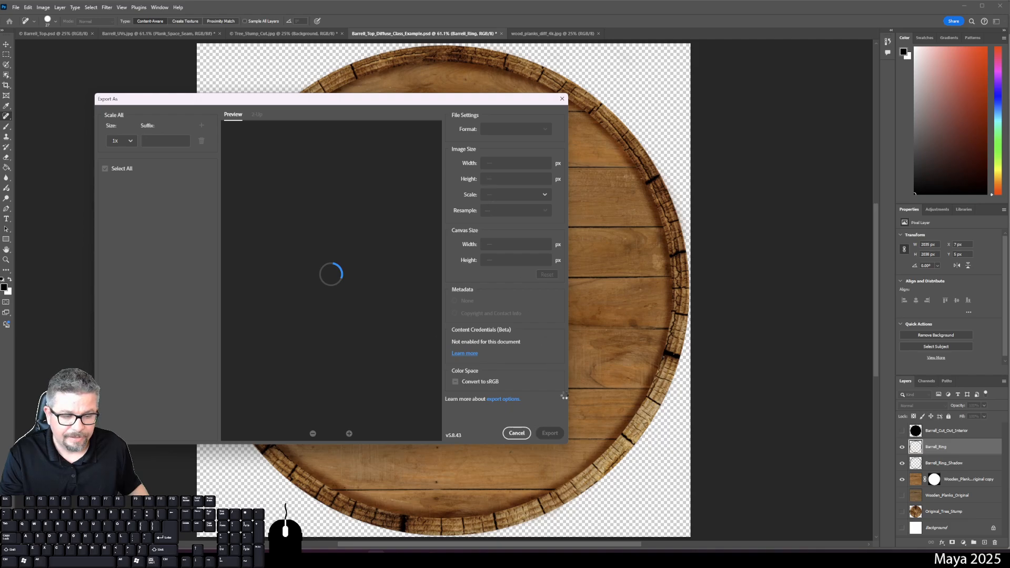
{"action": "left_click", "coordinate": [550, 434]}
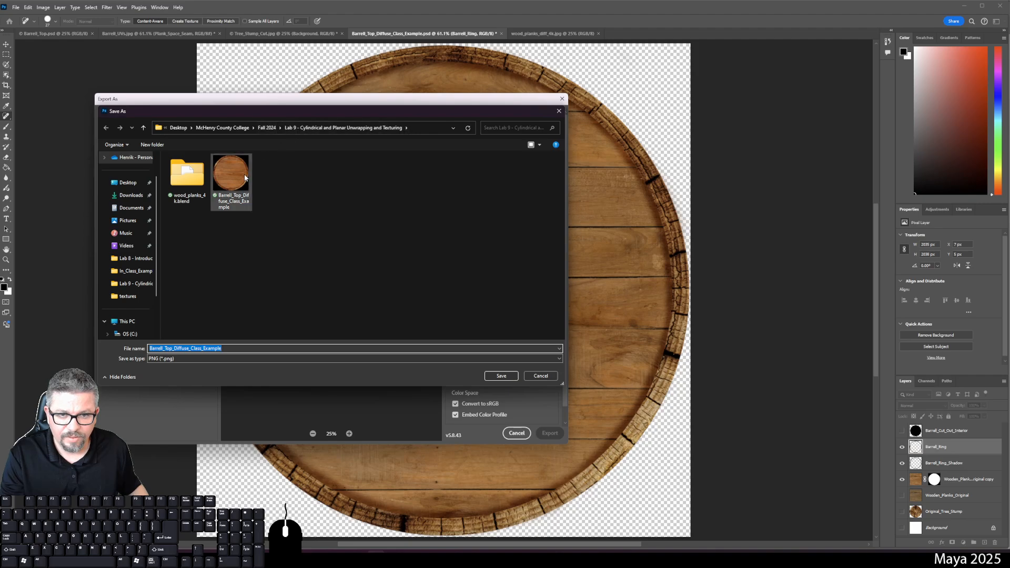
{"action": "left_click", "coordinate": [541, 376]}
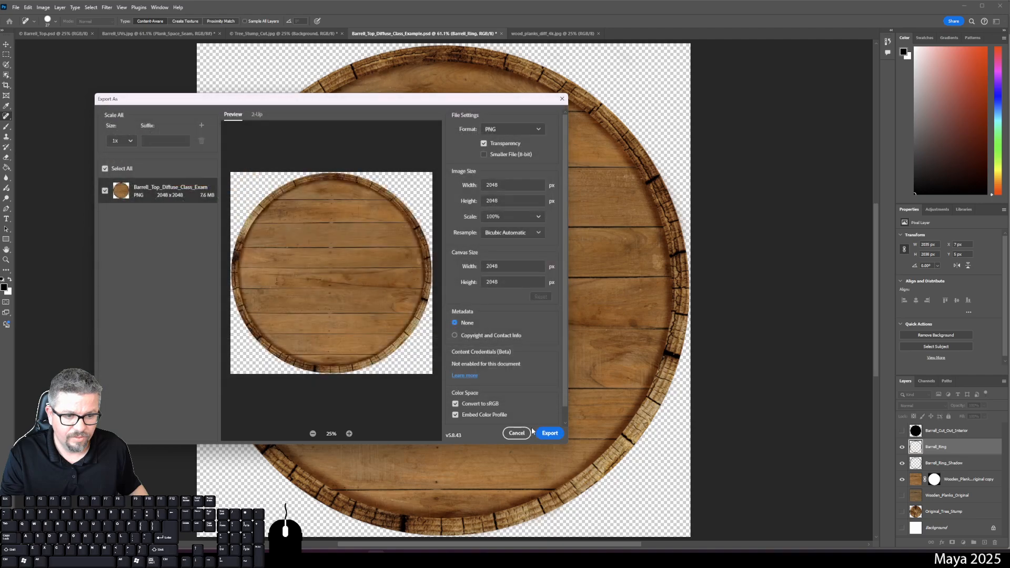
{"action": "left_click", "coordinate": [517, 432]}
Open Barrell_Top_Diffuse_Class_Example from the Lab 9 - Cylindrical and Planar Unwrapping and Texturing folder.
{"action": "left_click", "coordinate": [22, 9]}
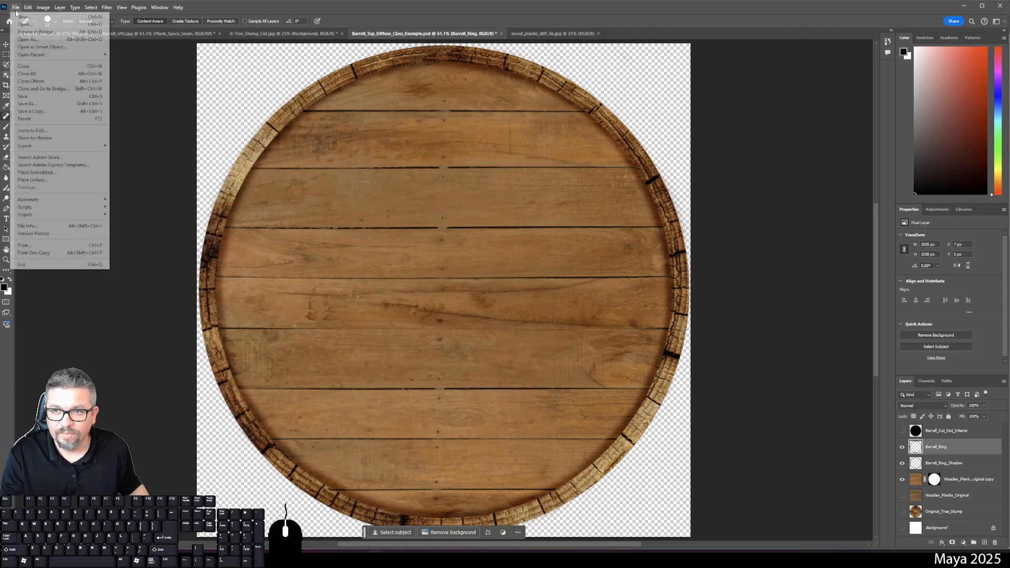
{"action": "left_click", "coordinate": [26, 24]}
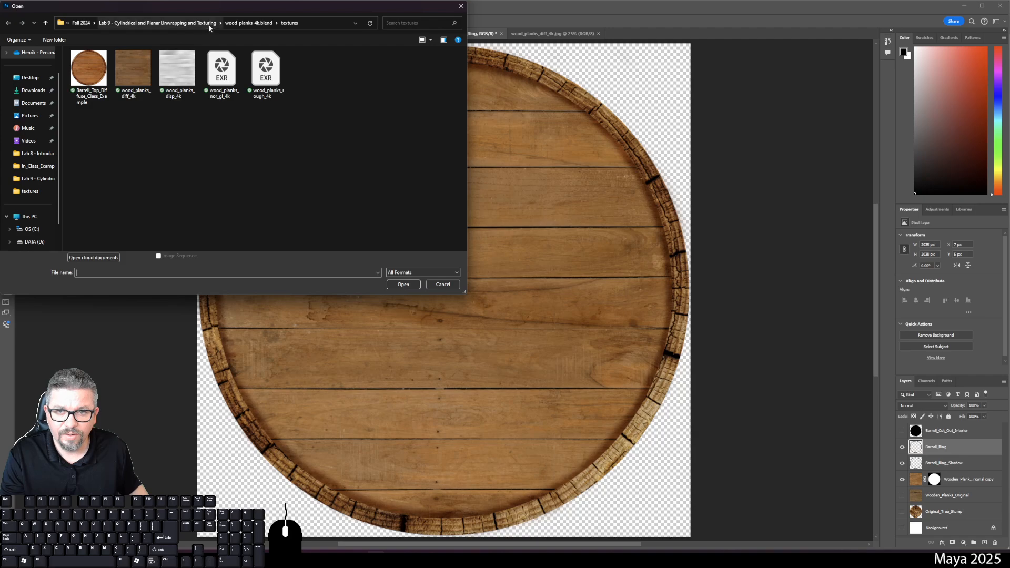
{"action": "left_click", "coordinate": [158, 22]}
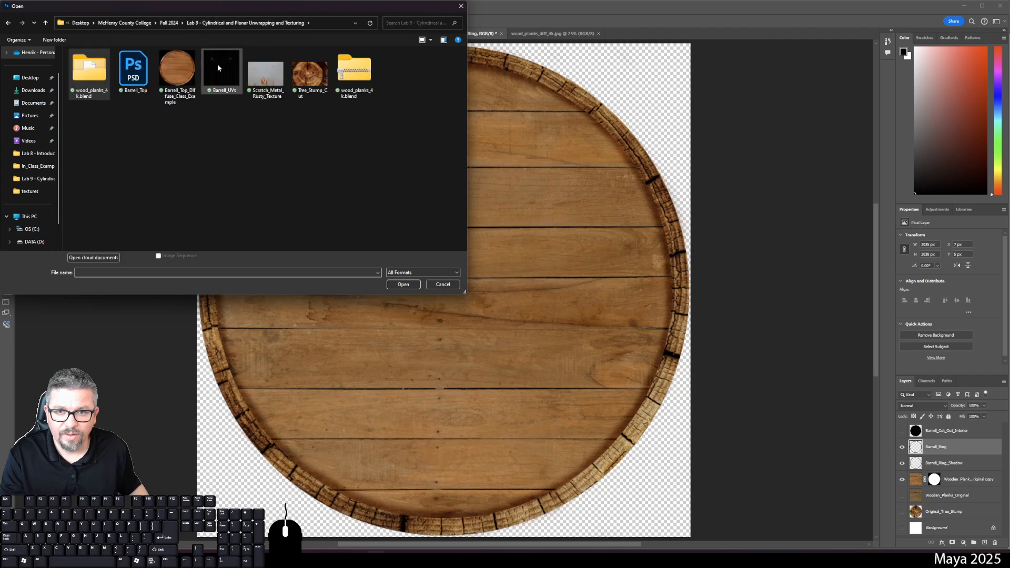
{"action": "left_click", "coordinate": [187, 75]}
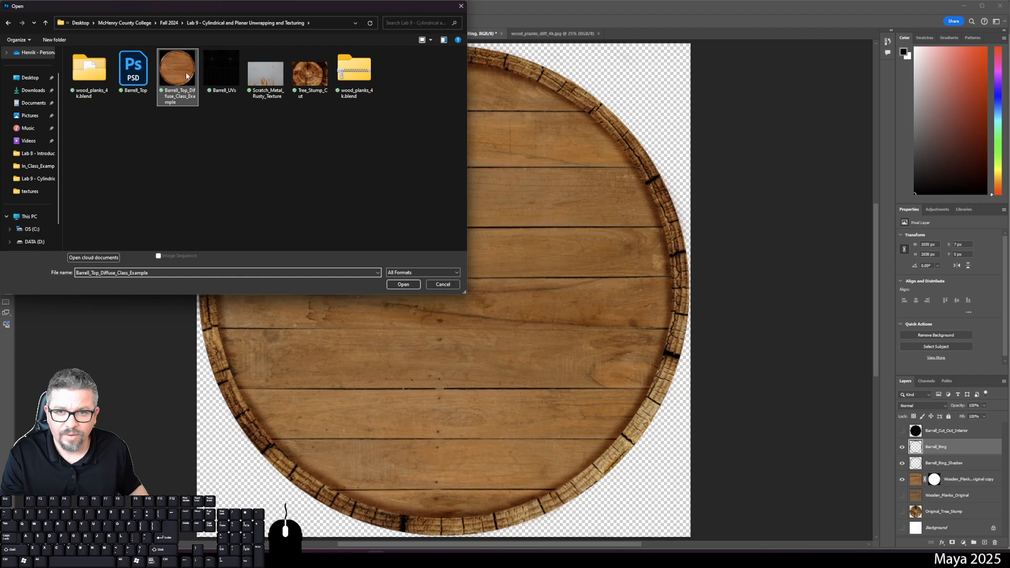
{"action": "left_click", "coordinate": [396, 284]}
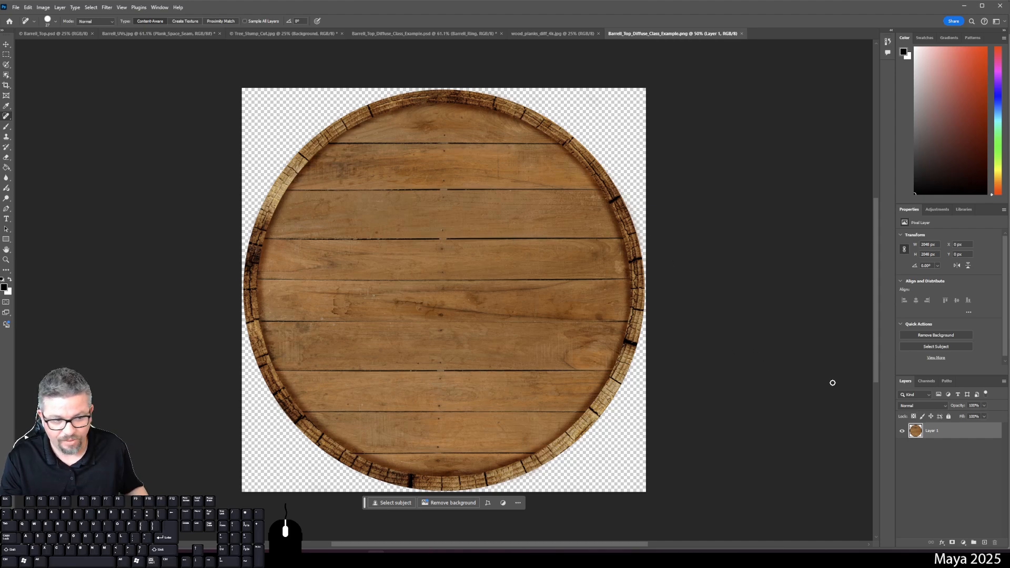
Try a black-filled layer beneath the barrel top to check its edges, and undo the added layer.
{"action": "left_click", "coordinate": [985, 543]}
{"action": "left_click_drag", "start_coordinate": [957, 433], "coordinate": [946, 457]}
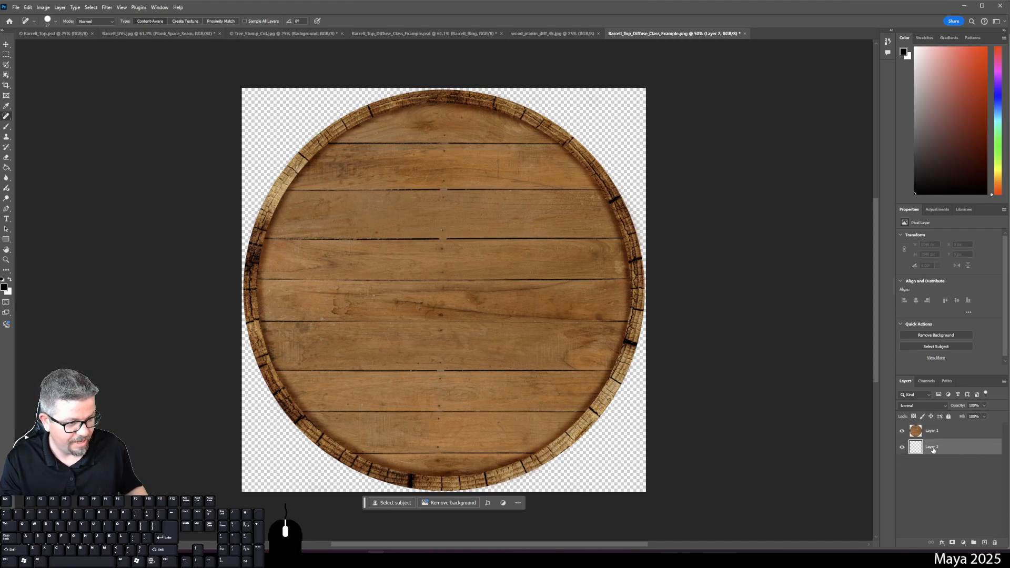
{"action": "key", "text": "g"}
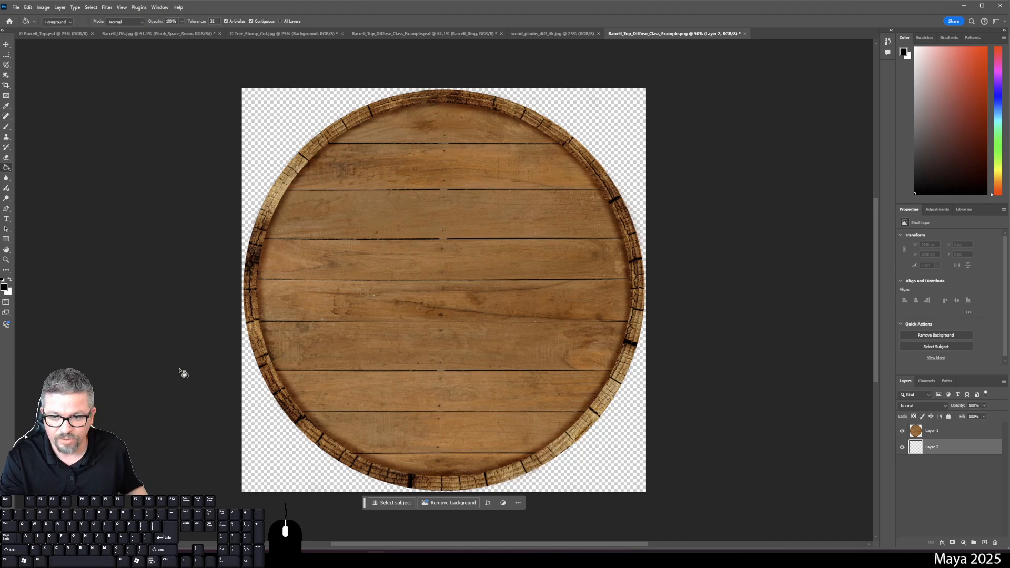
{"action": "left_click", "coordinate": [290, 466]}
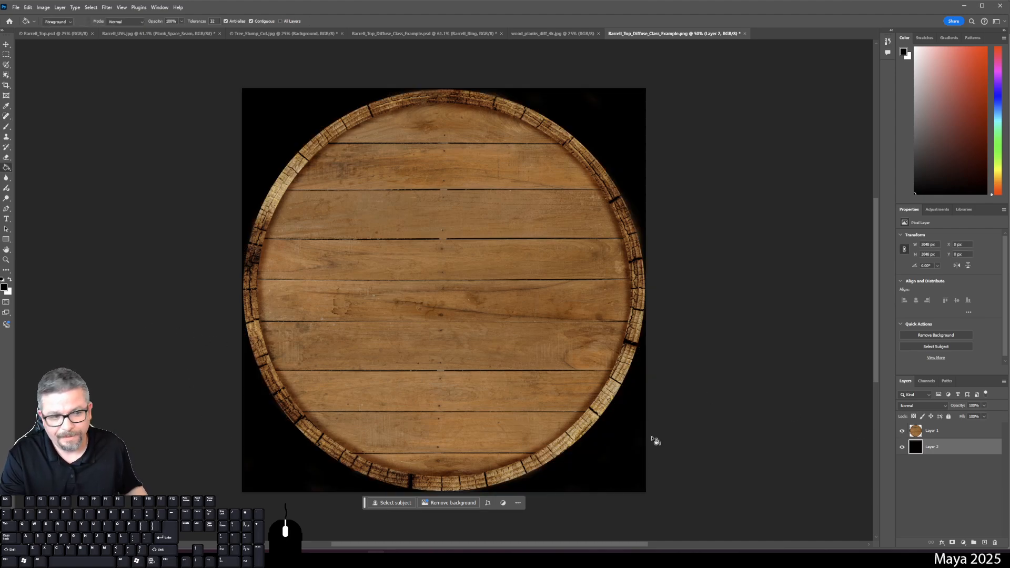
{"action": "key", "text": "ctrl+z"}
{"action": "key", "text": "ctrl+z"}
{"action": "key", "text": "ctrl+z"}
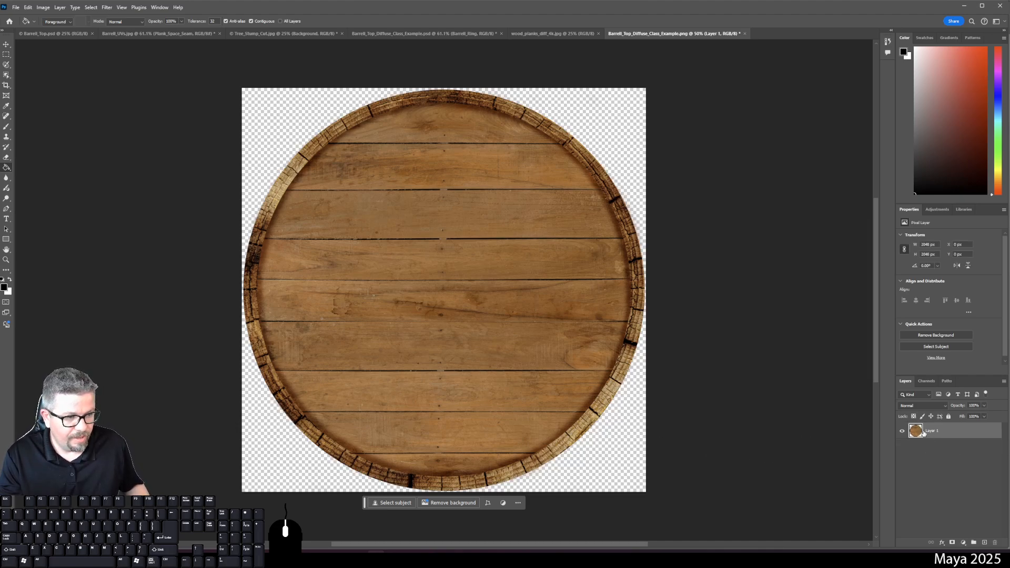
Copy the entire barrel top image and paste it as a new layer in the Barrell_UVs.jpg document.
{"action": "key", "text": "ctrl+a"}
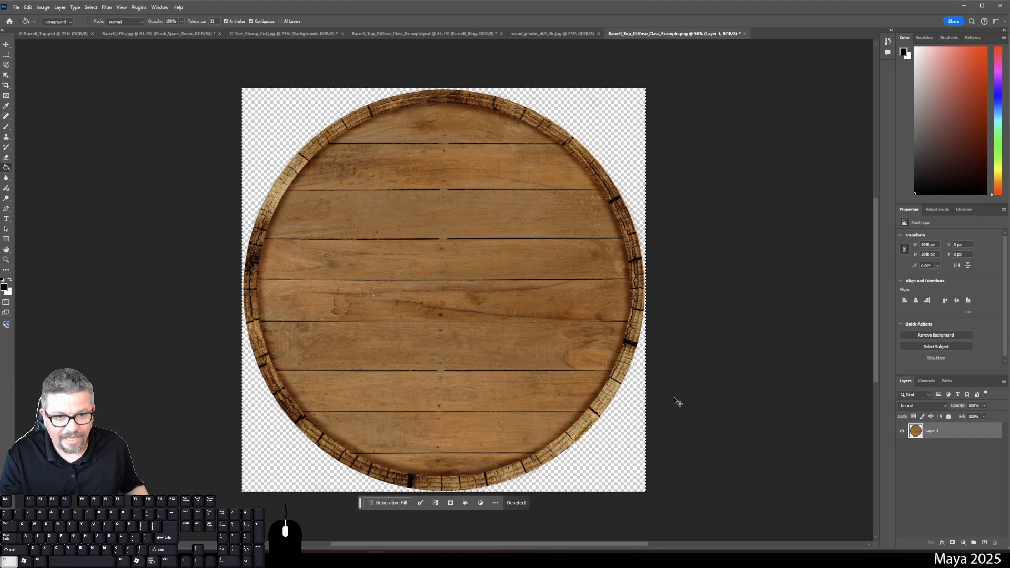
{"action": "left_click", "coordinate": [374, 35]}
{"action": "left_click", "coordinate": [151, 34]}
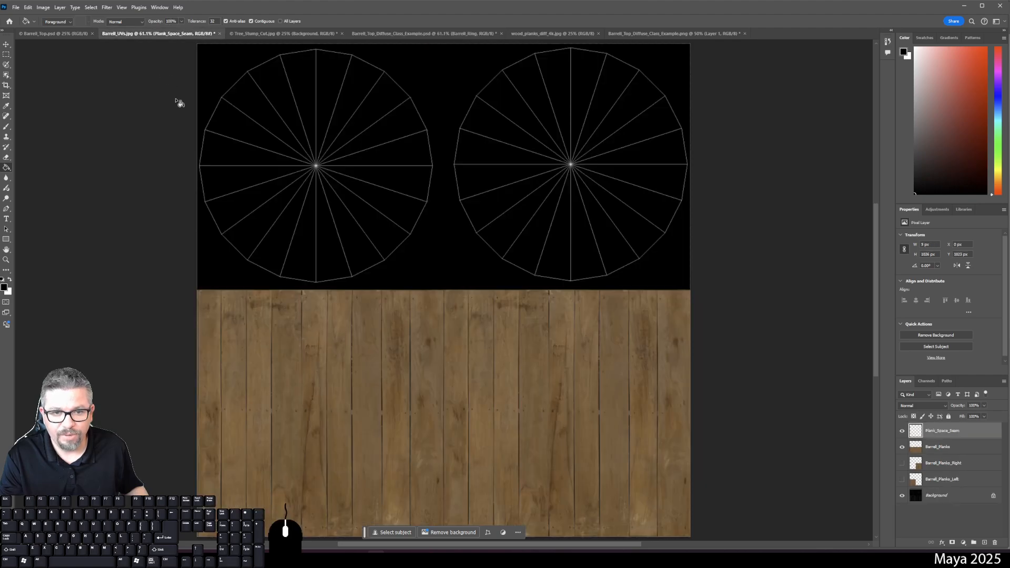
{"action": "key", "text": "ctrl+v"}
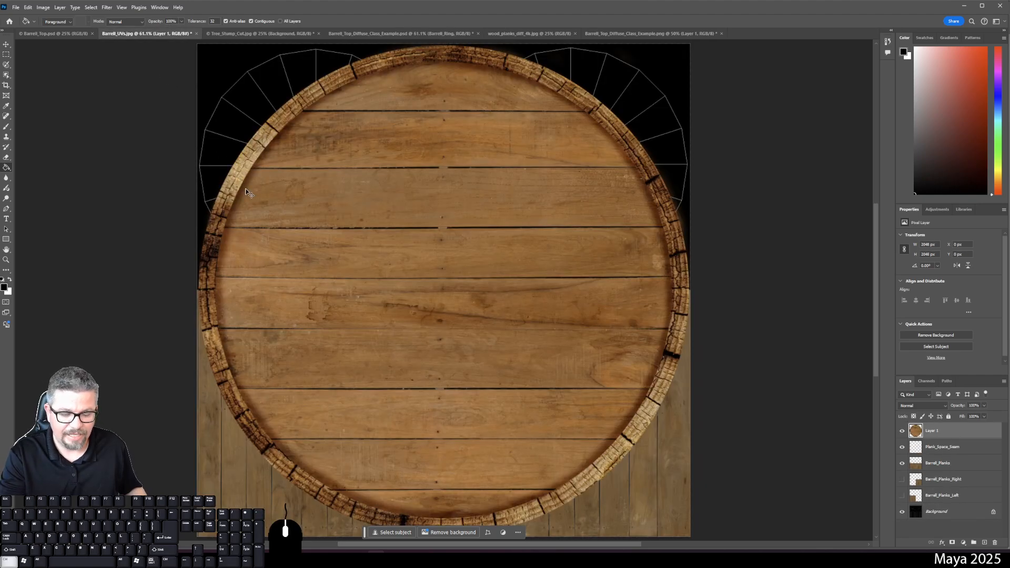
Scale the pasted barrel top to about 49% over the left UV circle and lower its layer opacity to 42%.
{"action": "key", "text": "ctrl+t"}
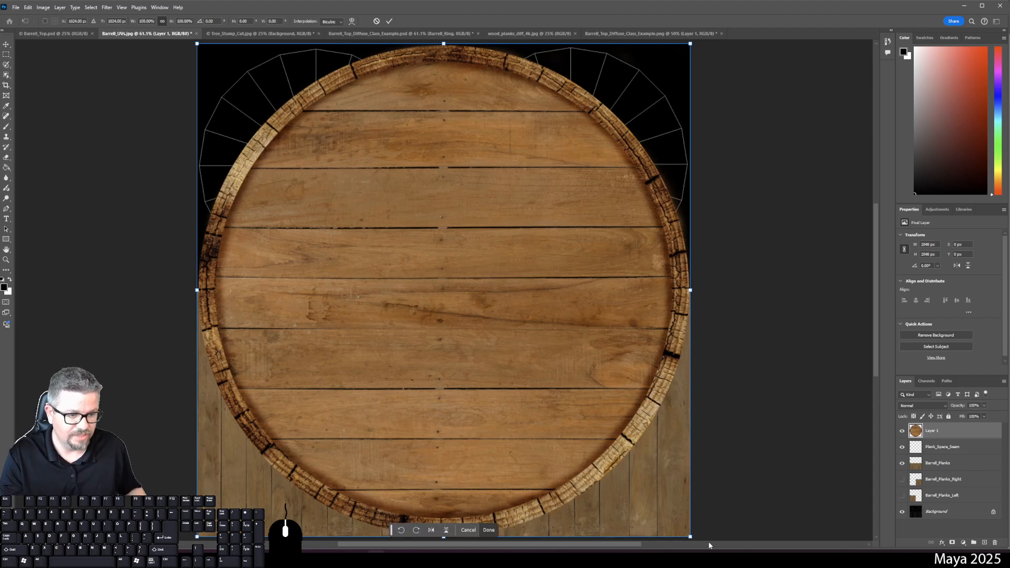
{"action": "left_click_drag", "start_coordinate": [693, 537], "coordinate": [446, 279]}
{"action": "left_click", "coordinate": [984, 406]}
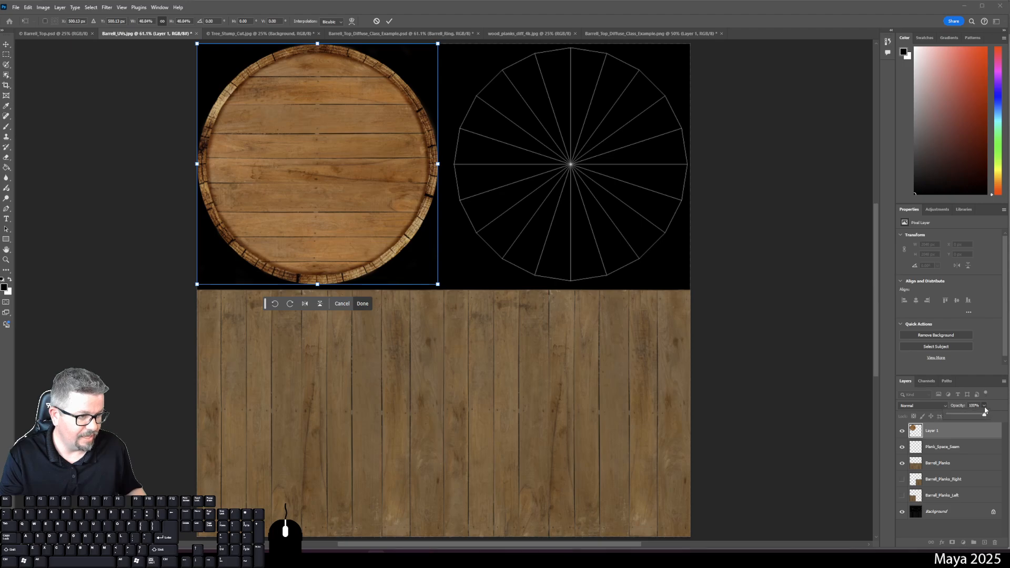
{"action": "left_click", "coordinate": [964, 414]}
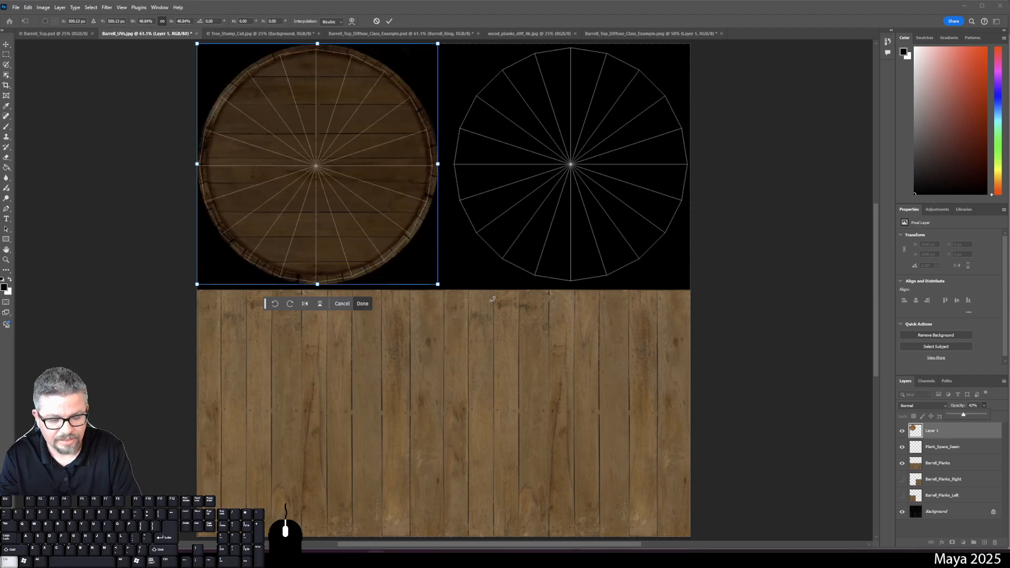
Fine-tune the barrel top's scale to about 48.6% against the left UV circle and nudge it 1 px left.
{"action": "key", "text": "ctrl+plus"}
{"action": "key", "text": "ctrl+plus"}
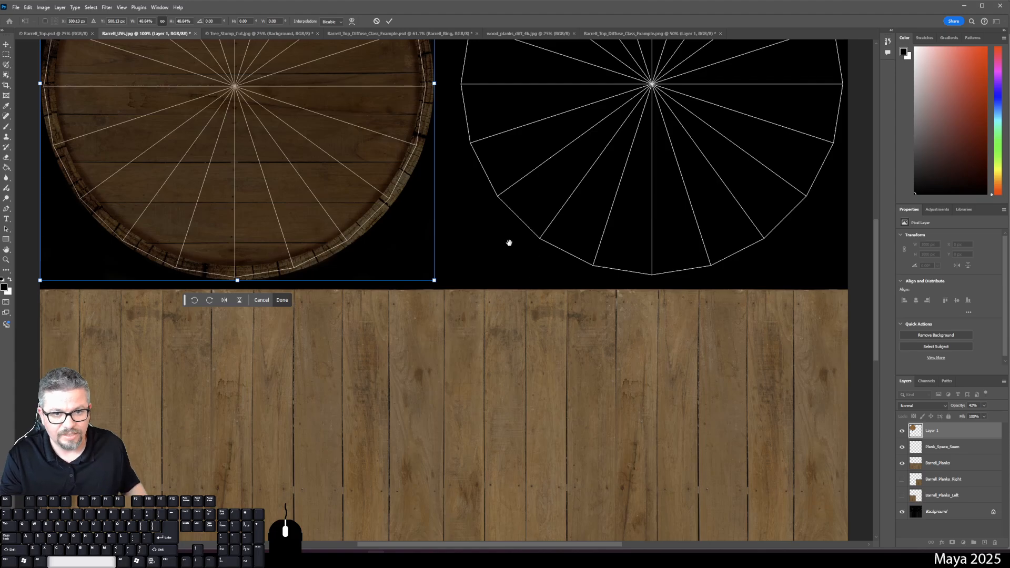
{"action": "left_click_drag", "start_coordinate": [510, 243], "coordinate": [614, 481]}
{"action": "key", "text": "ctrl+plus"}
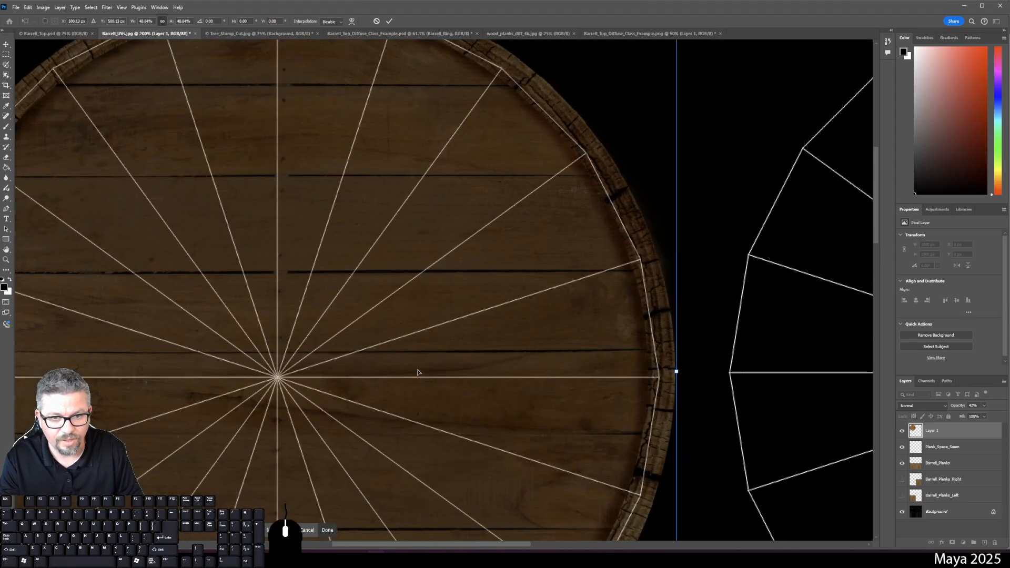
{"action": "key", "text": "ctrl+minus"}
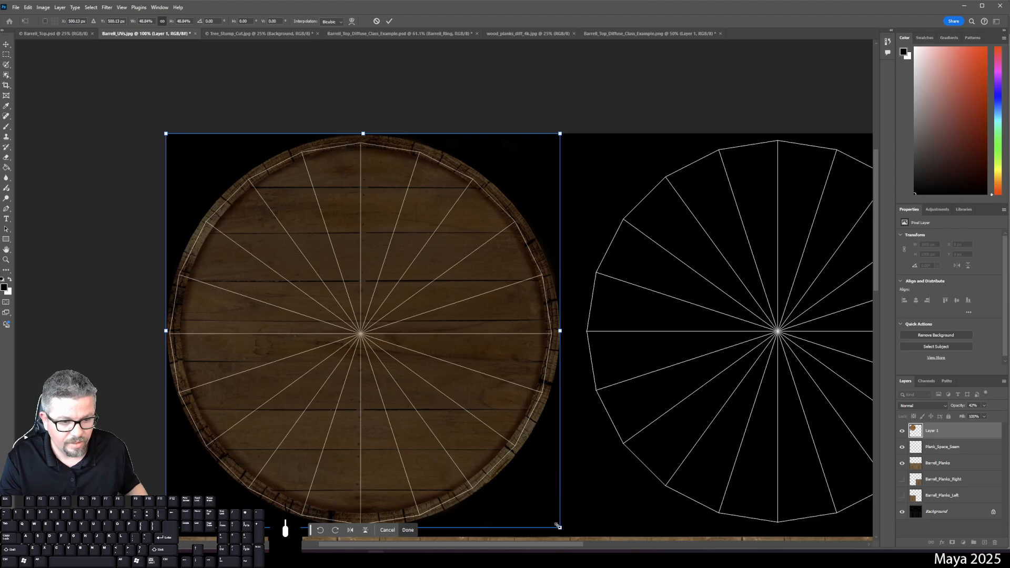
{"action": "left_click_drag", "start_coordinate": [558, 526], "coordinate": [559, 528]}
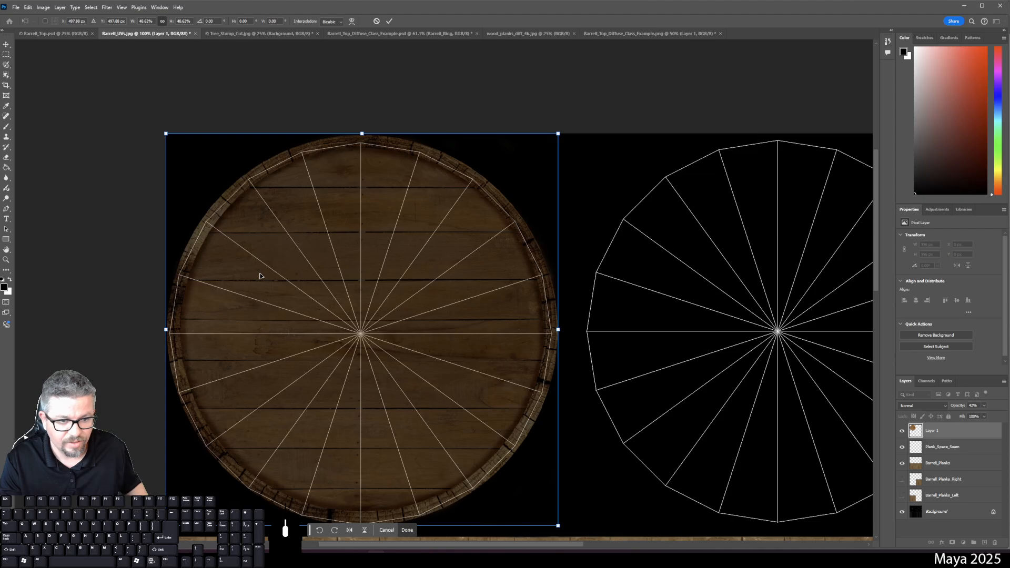
{"action": "key", "text": "Left"}
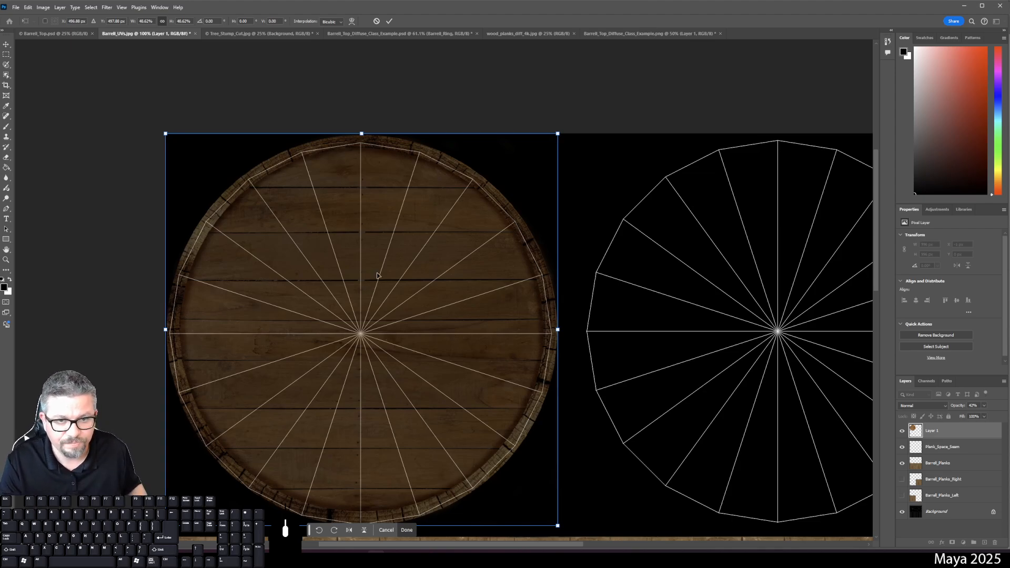
Shrink the barrel top to about 47.8%, nudge it 4 px right and 1 px down onto the left UV circle, and apply the transform.
{"action": "left_click_drag", "start_coordinate": [559, 134], "coordinate": [553, 142]}
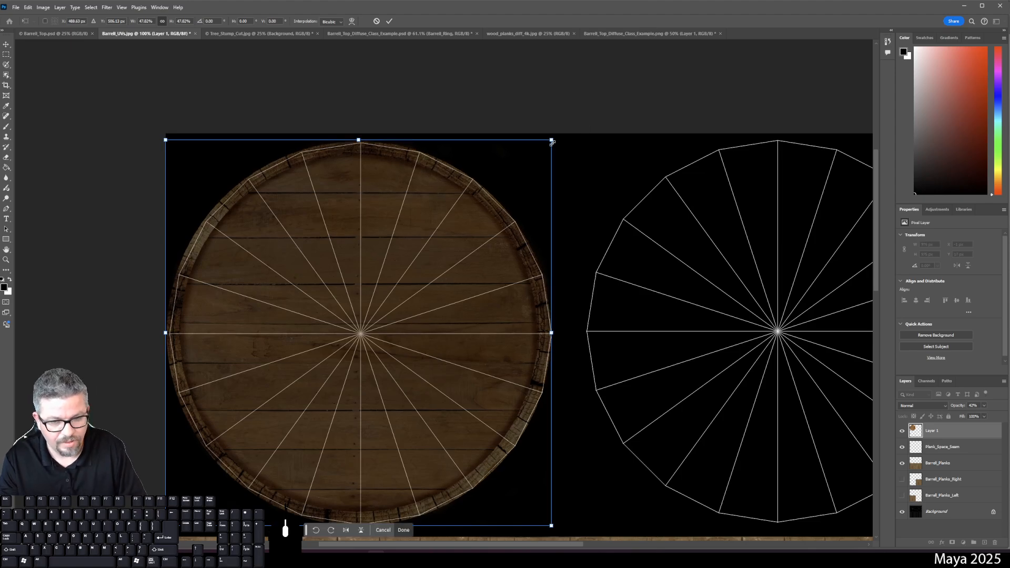
{"action": "key", "text": "Right"}
{"action": "key", "text": "Right"}
{"action": "key", "text": "Right"}
{"action": "key", "text": "Right"}
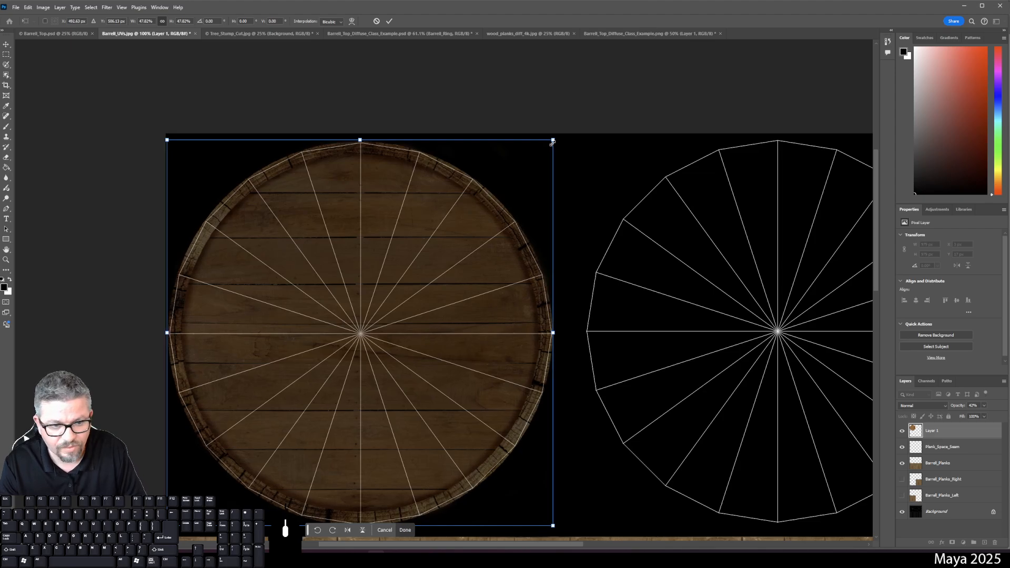
{"action": "key", "text": "Down"}
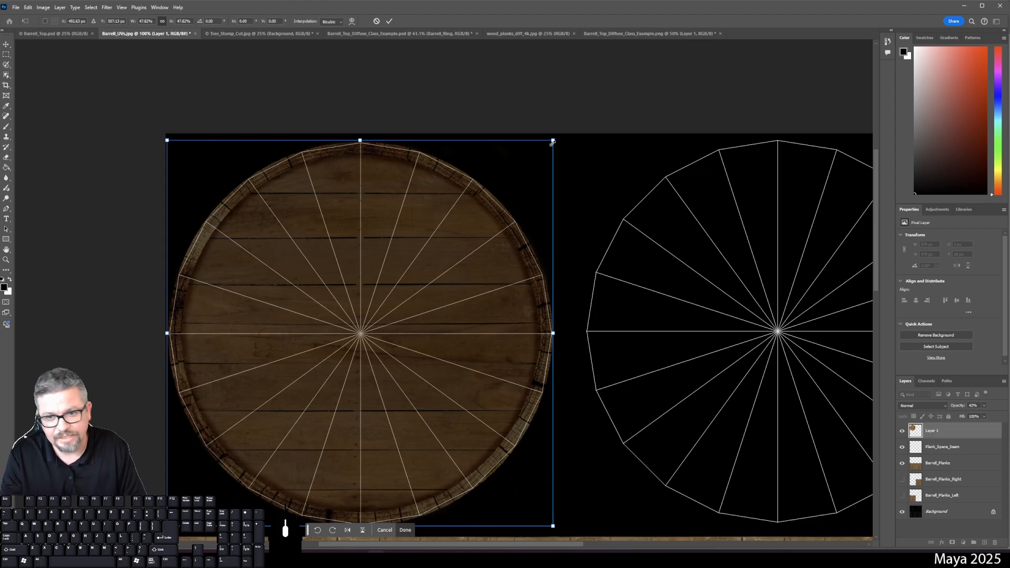
{"action": "key", "text": "Return"}
Restore the barrel top layer's opacity to 100%.
{"action": "key", "text": "g"}
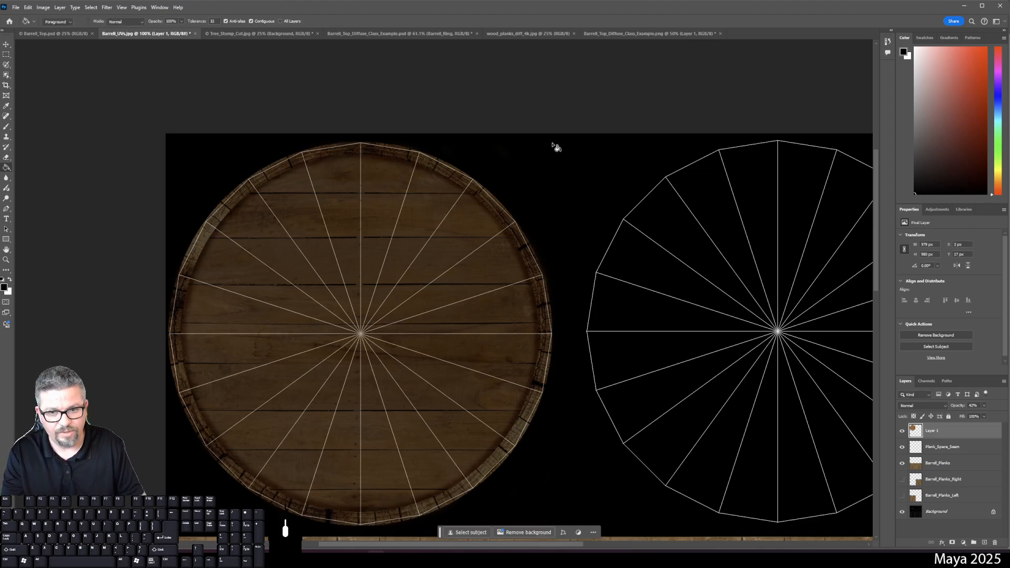
{"action": "left_click", "coordinate": [984, 406]}
{"action": "left_click_drag", "start_coordinate": [982, 415], "coordinate": [1003, 416]}
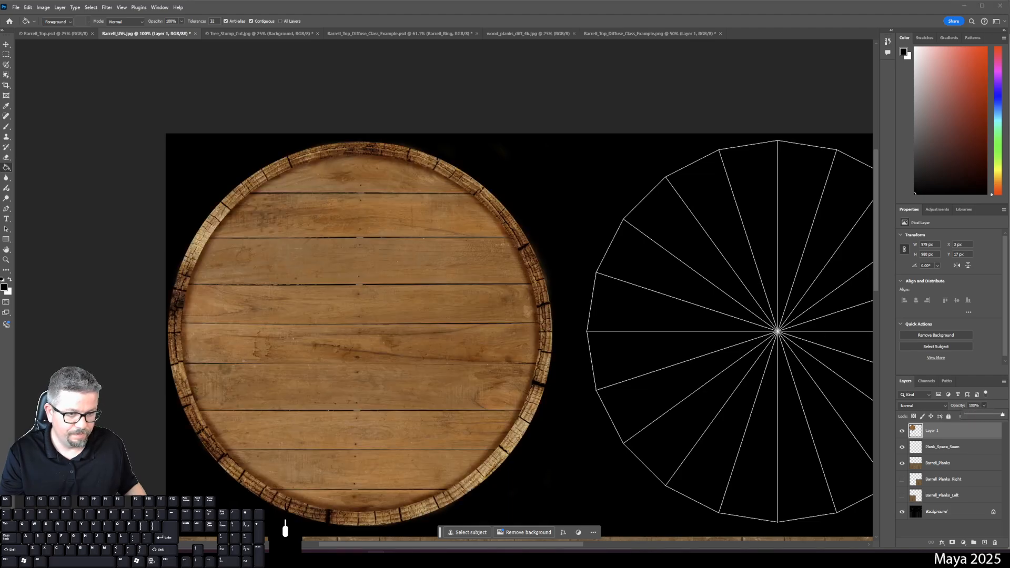
{"action": "left_click", "coordinate": [940, 435]}
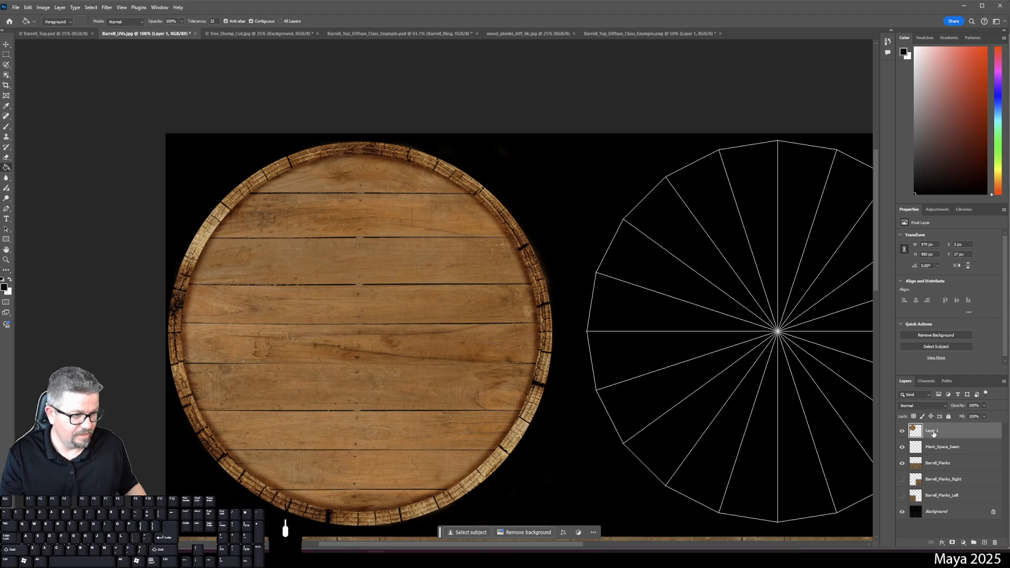
Rename Layer 1 as Barrell_Top_Left.
{"action": "double_click", "coordinate": [932, 431]}
{"action": "type", "text": "Barrell"}
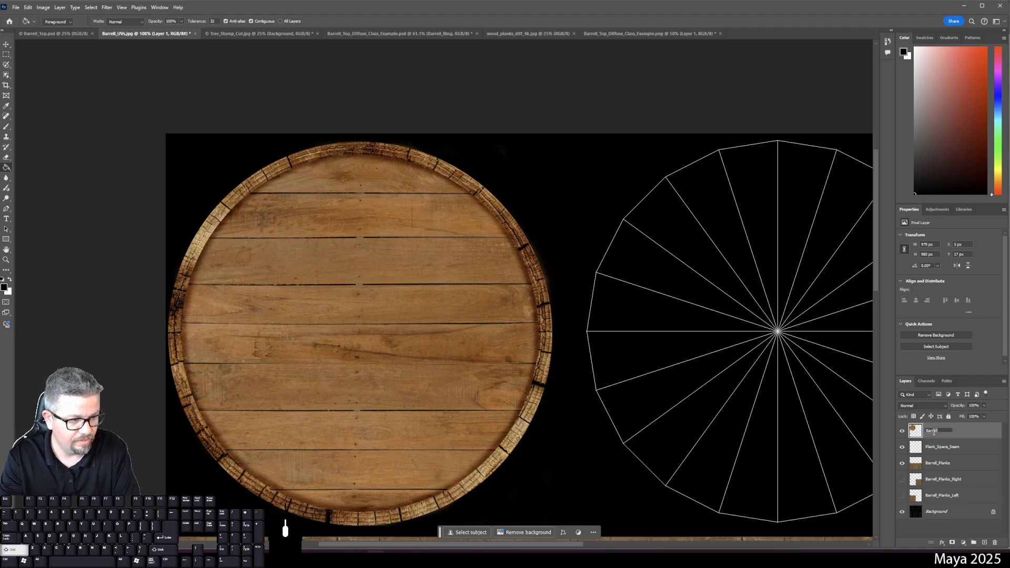
{"action": "type", "text": "_Top"}
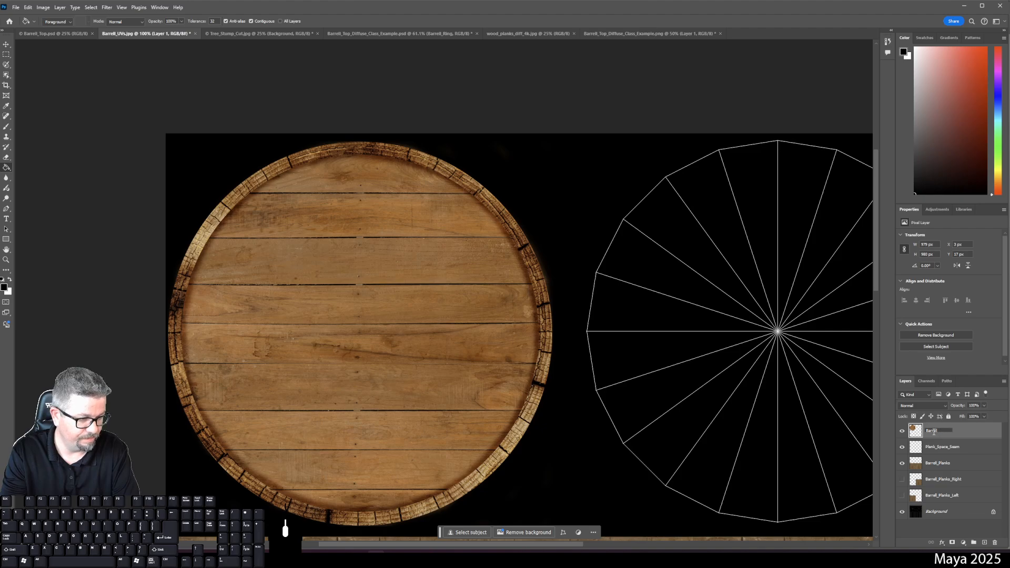
{"action": "type", "text": "_"}
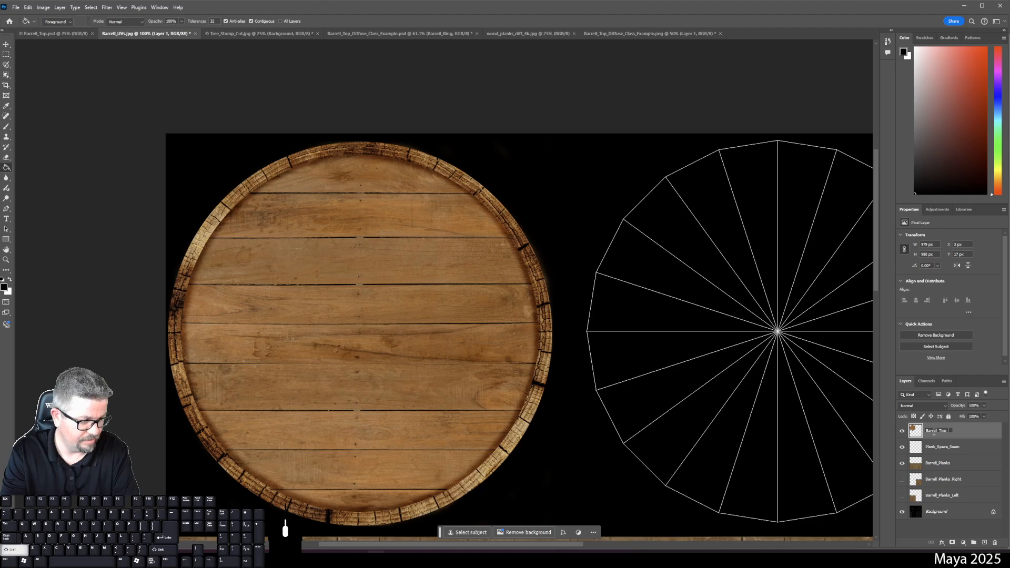
{"action": "type", "text": "Left"}
{"action": "key", "text": "Return"}
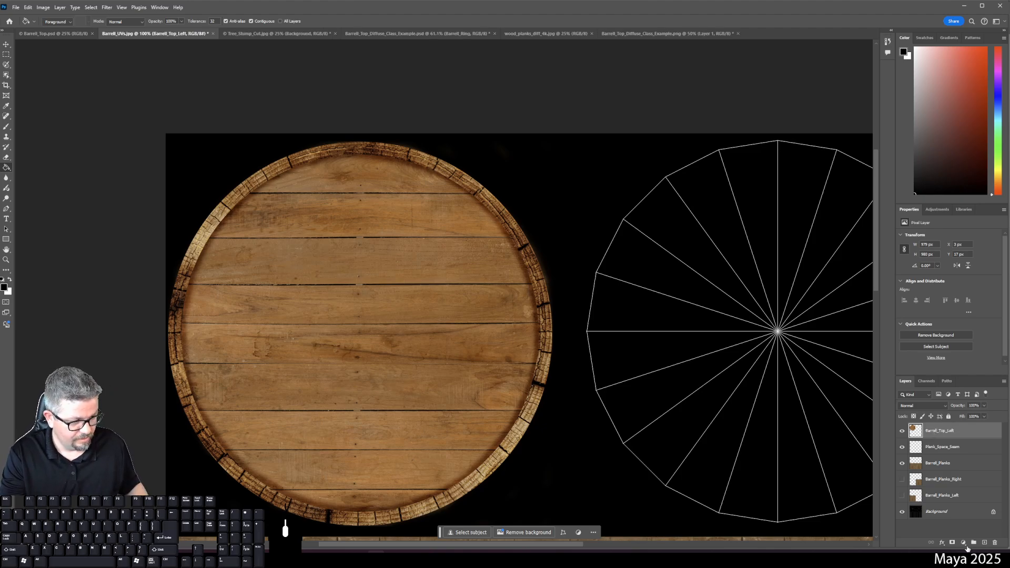
Duplicate the Barrell_Top_Left layer and rename the copy as Barrell_Top_Right.
{"action": "left_click_drag", "start_coordinate": [935, 432], "coordinate": [985, 543]}
{"action": "double_click", "coordinate": [956, 433]}
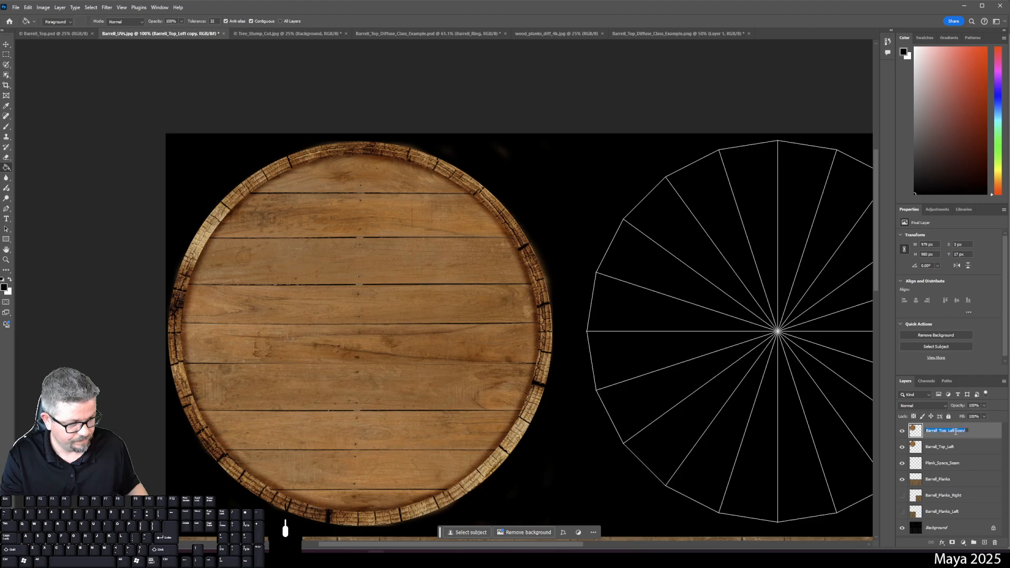
{"action": "type", "text": "Barrell_"}
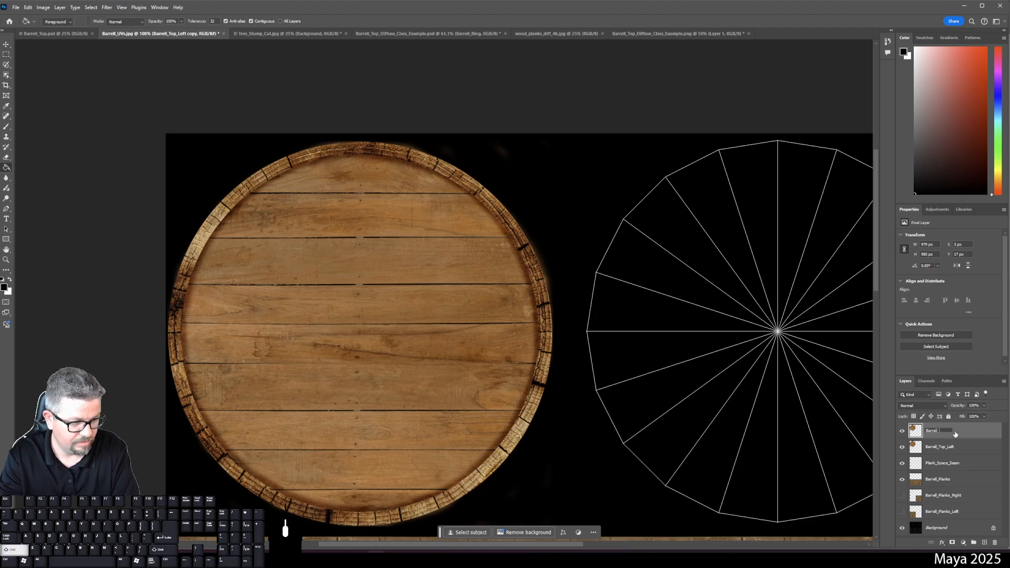
{"action": "type", "text": "Top_Right"}
{"action": "key", "text": "Return"}
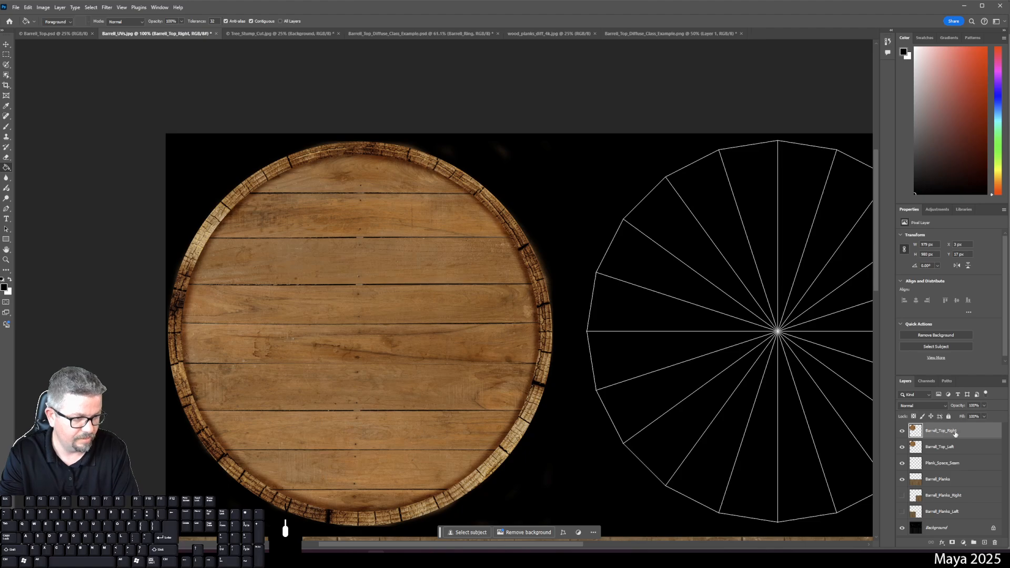
Move the Barrell_Top_Right layer onto the right UV circle with Free Transform and lower its opacity to 49%.
{"action": "key", "text": "ctrl+t"}
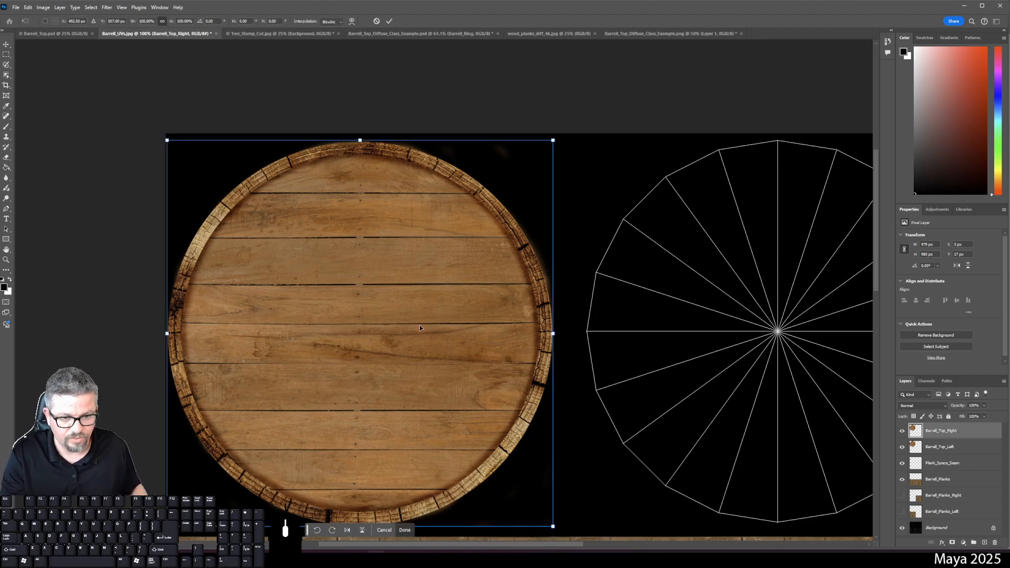
{"action": "scroll", "coordinate": [419, 328], "scroll_direction": "down", "scroll_amount": 2}
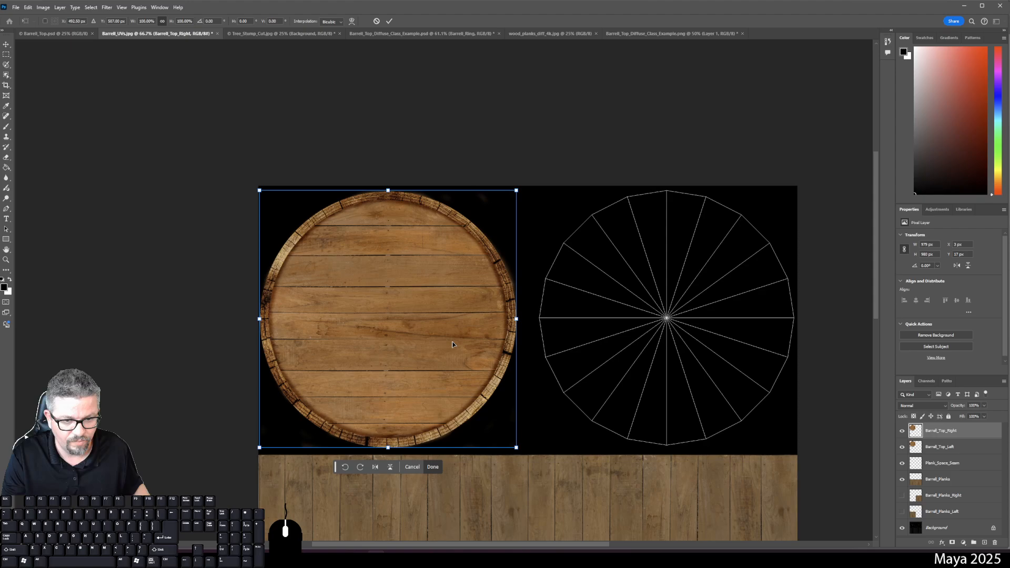
{"action": "left_click_drag", "start_coordinate": [469, 345], "coordinate": [731, 343]}
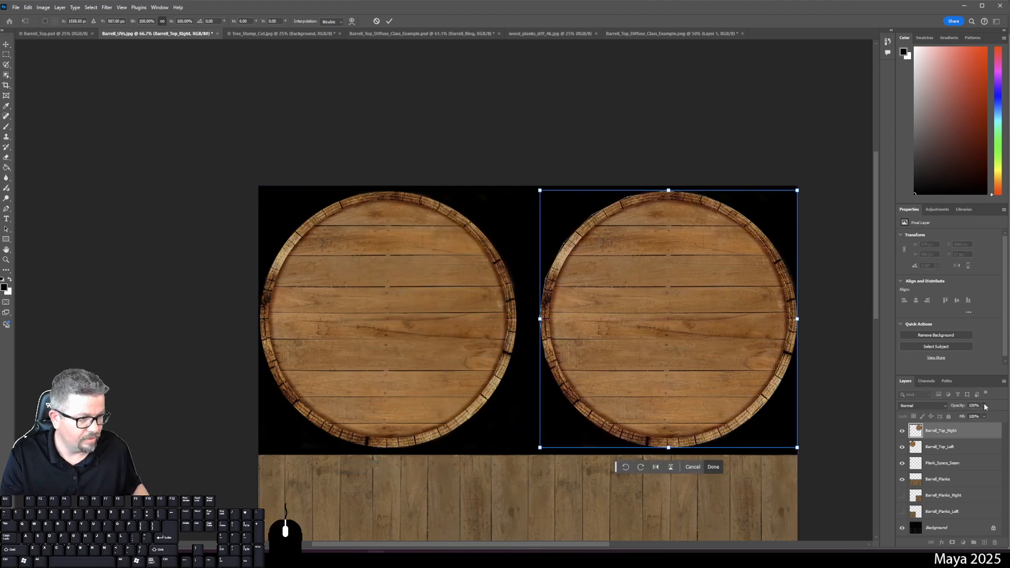
{"action": "left_click", "coordinate": [967, 416]}
Nudge the right barrel top 7 px left and 6 px up to align with the UV circle, and apply the transform.
{"action": "key", "text": "ctrl+plus"}
{"action": "key", "text": "ctrl+plus"}
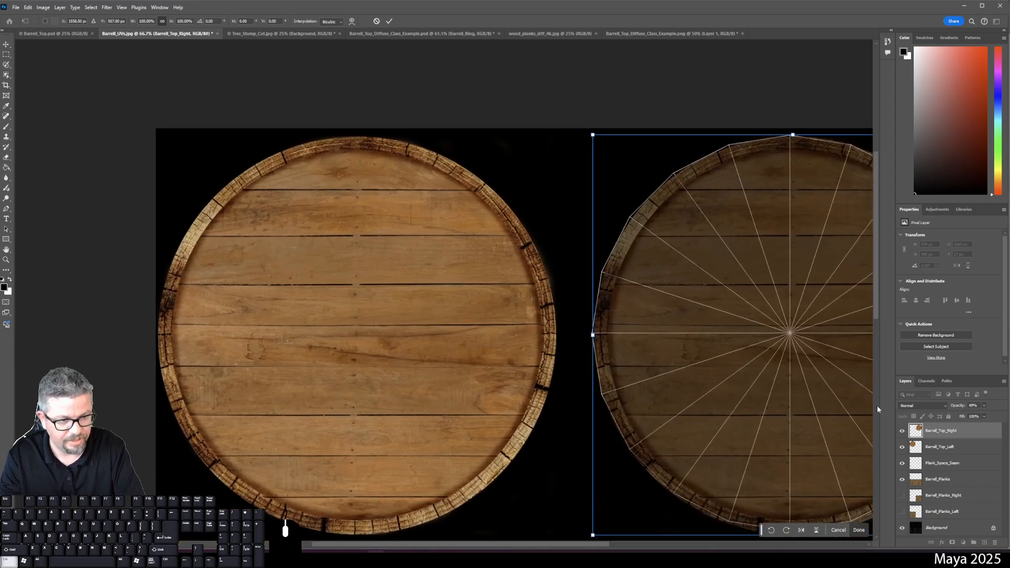
{"action": "left_click_drag", "start_coordinate": [675, 345], "coordinate": [54, 349]}
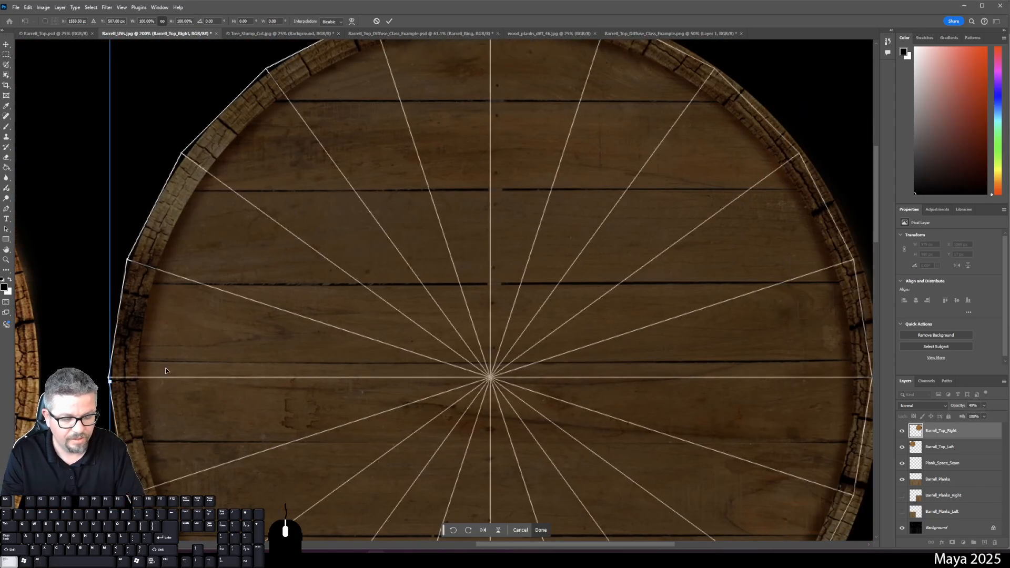
{"action": "key", "text": "ctrl+minus"}
{"action": "left_click_drag", "start_coordinate": [467, 362], "coordinate": [461, 335]}
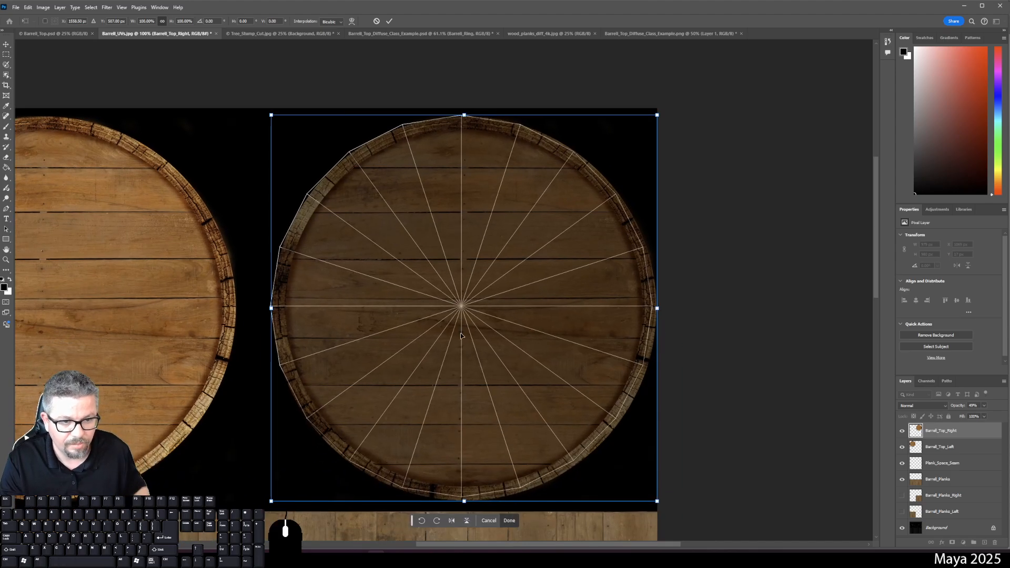
{"action": "key", "text": "Left"}
{"action": "key", "text": "Left"}
{"action": "key", "text": "Left"}
{"action": "key", "text": "Left"}
{"action": "key", "text": "Left"}
{"action": "key", "text": "Left"}
{"action": "key", "text": "Left"}
{"action": "key", "text": "Left"}
{"action": "key", "text": "Left"}
{"action": "key", "text": "Left"}
{"action": "key", "text": "Left"}
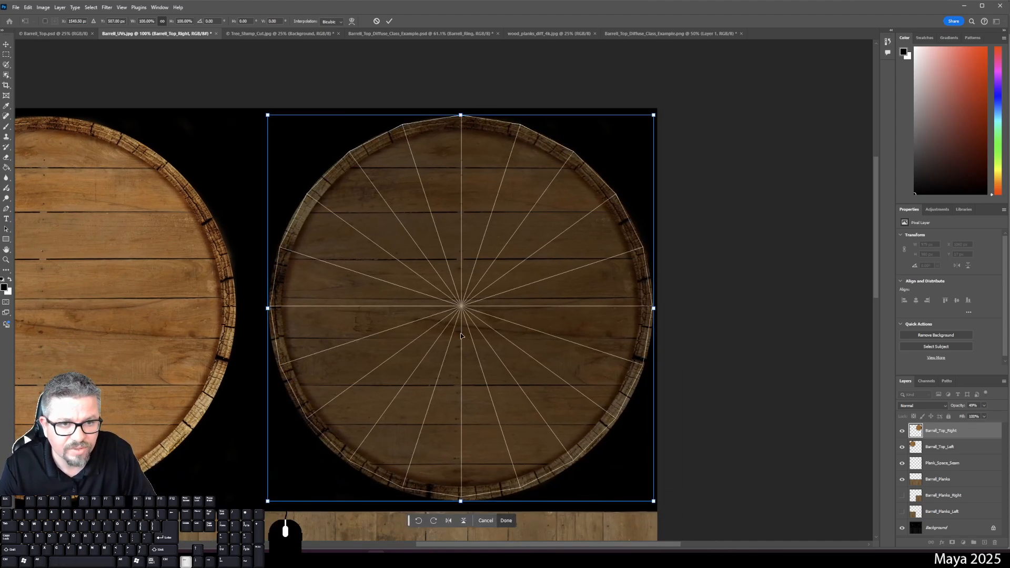
{"action": "key", "text": "Up"}
{"action": "key", "text": "Up"}
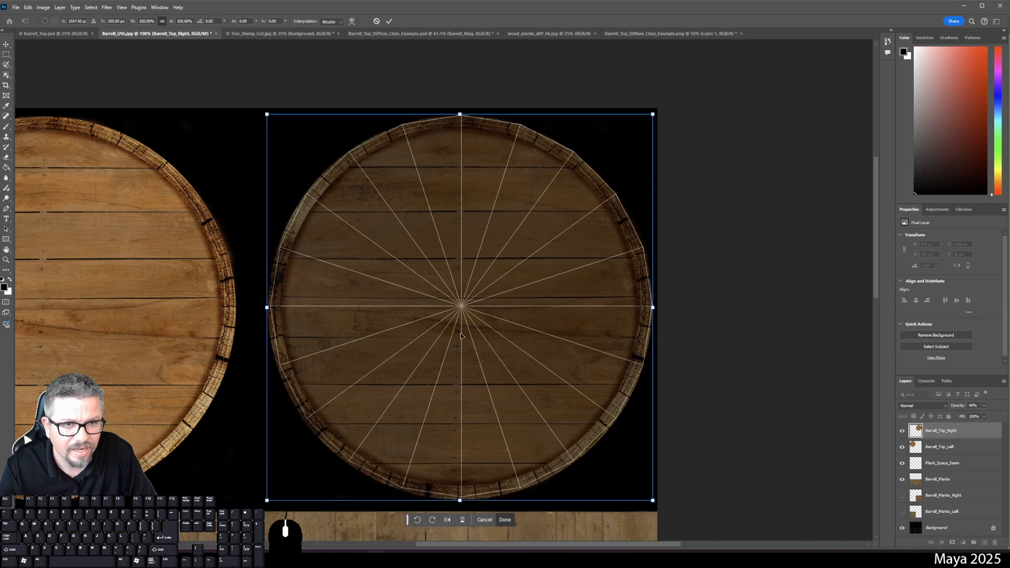
{"action": "key", "text": "Up"}
{"action": "key", "text": "Left"}
{"action": "key", "text": "Up"}
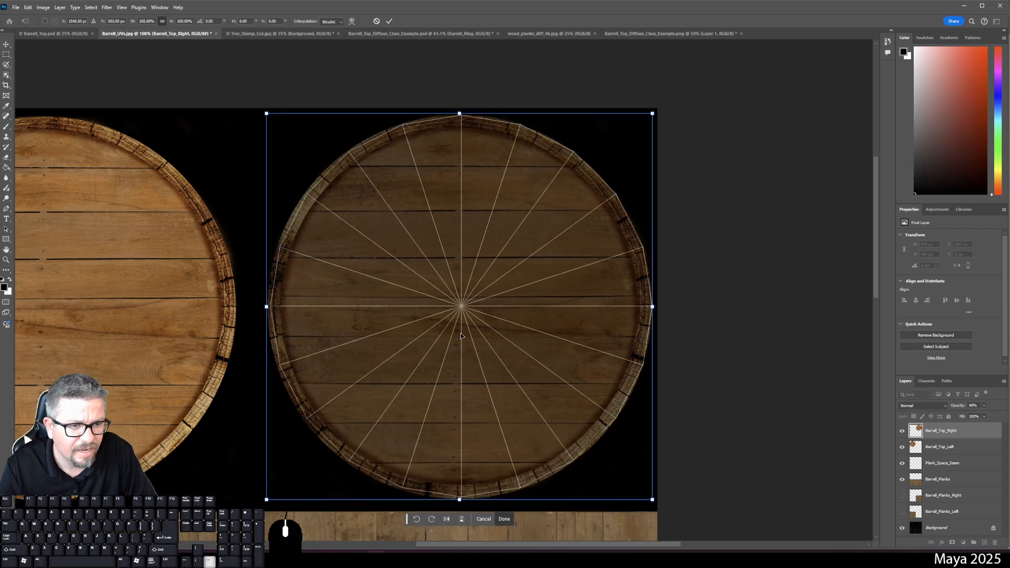
{"action": "key", "text": "Right"}
{"action": "key", "text": "Right"}
{"action": "key", "text": "Right"}
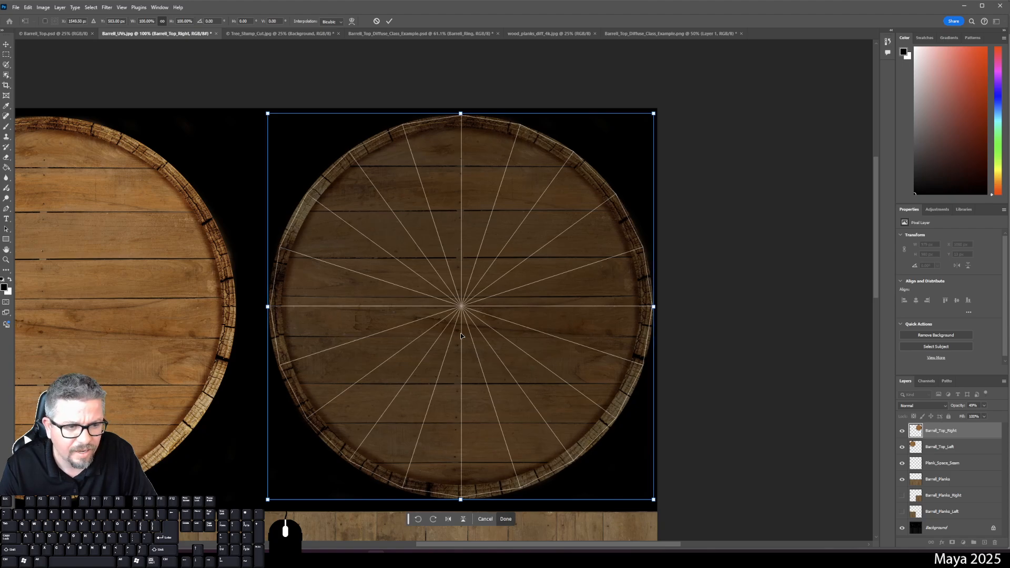
{"action": "key", "text": "Up"}
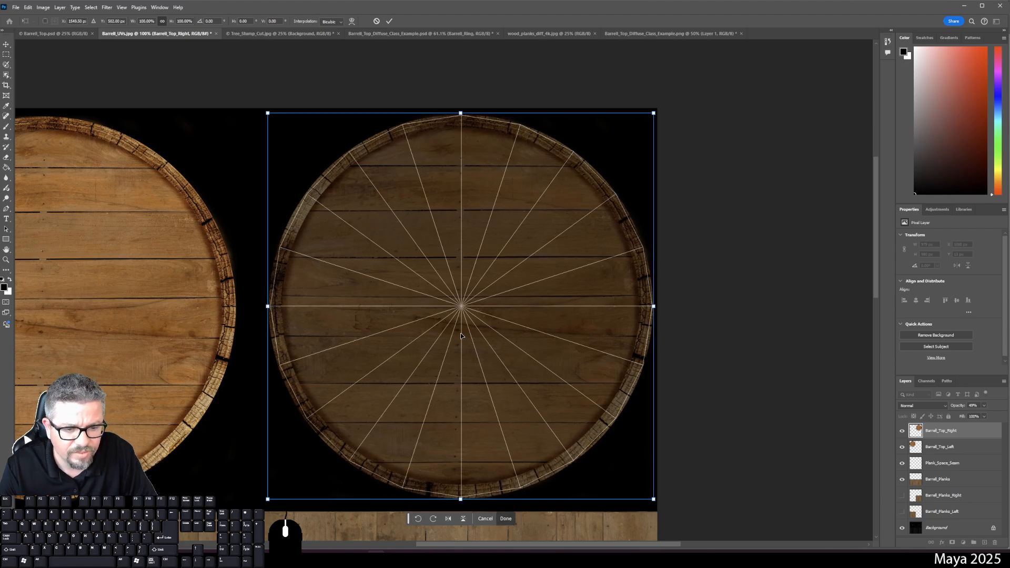
{"action": "key", "text": "Up"}
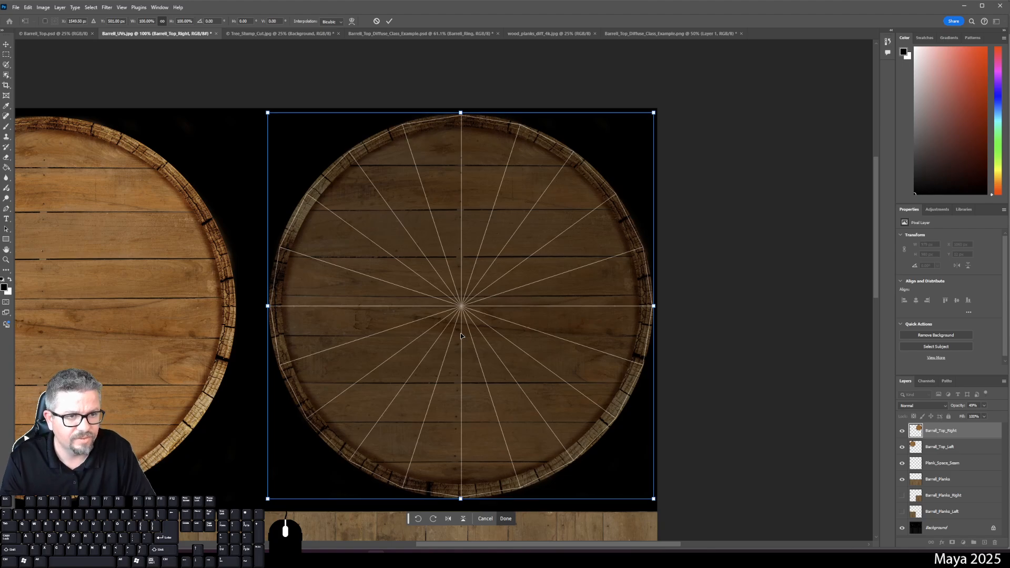
{"action": "key", "text": "Right"}
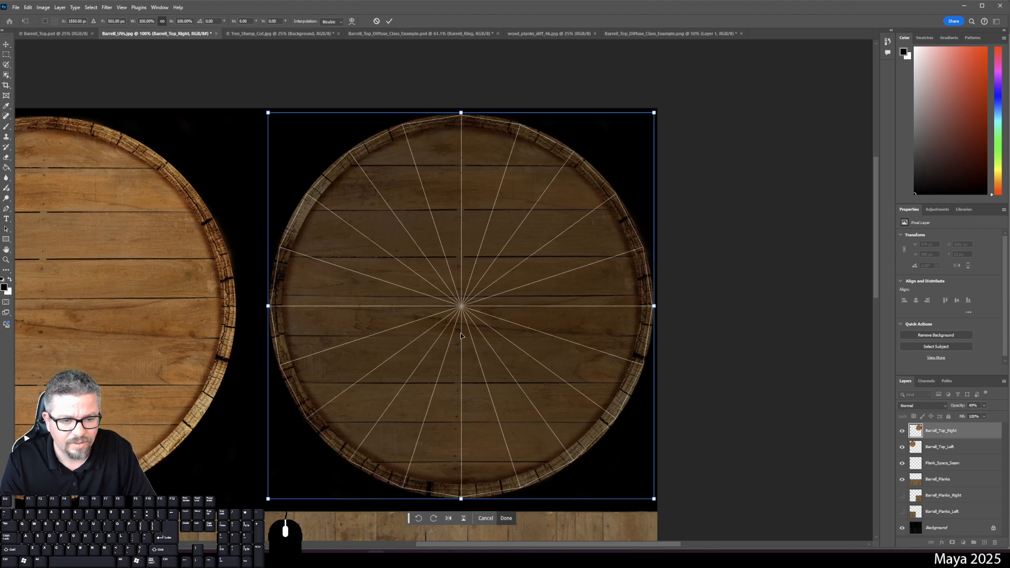
{"action": "key", "text": "Right"}
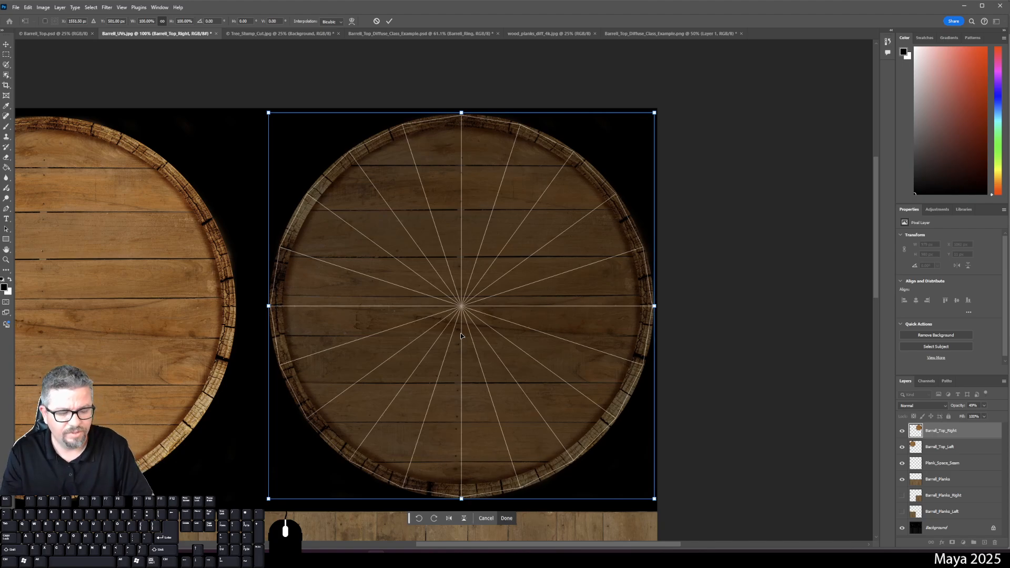
{"action": "key", "text": "Return"}
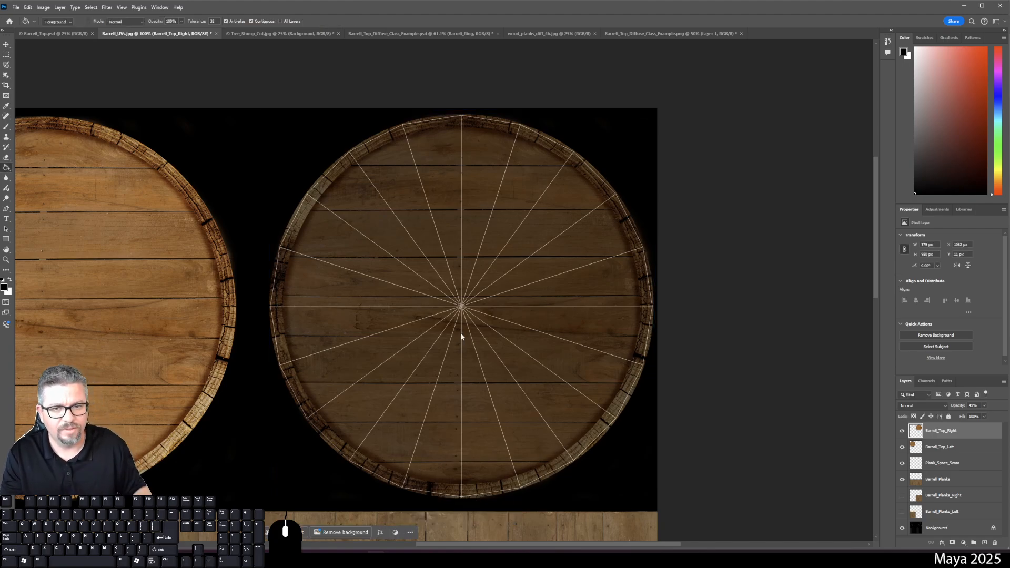
Restore the Barrell_Top_Right layer's opacity to 100% and switch to the Move tool.
{"action": "left_click", "coordinate": [983, 407]}
{"action": "left_click_drag", "start_coordinate": [982, 415], "coordinate": [1003, 416]}
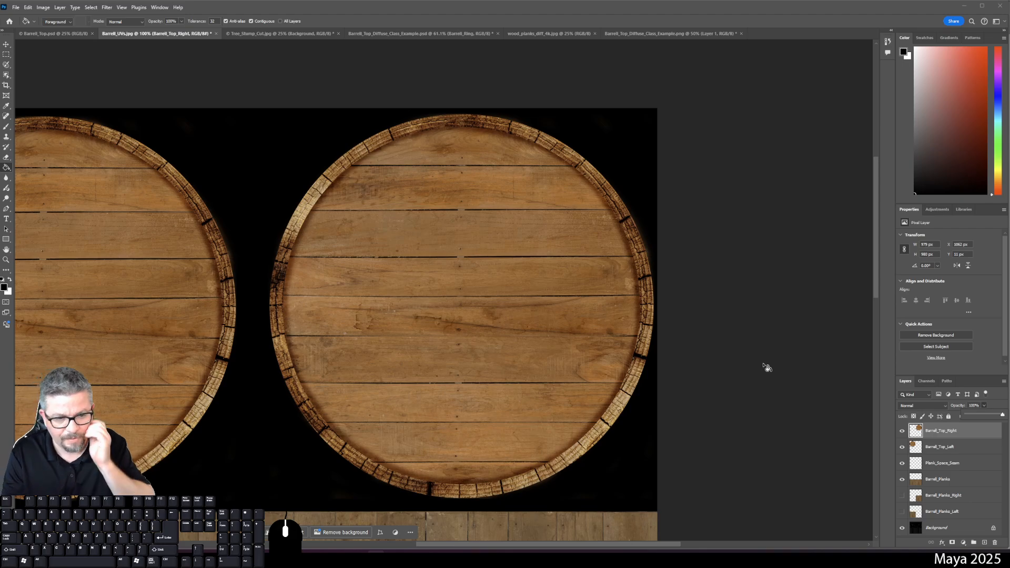
{"action": "left_click", "coordinate": [6, 44]}
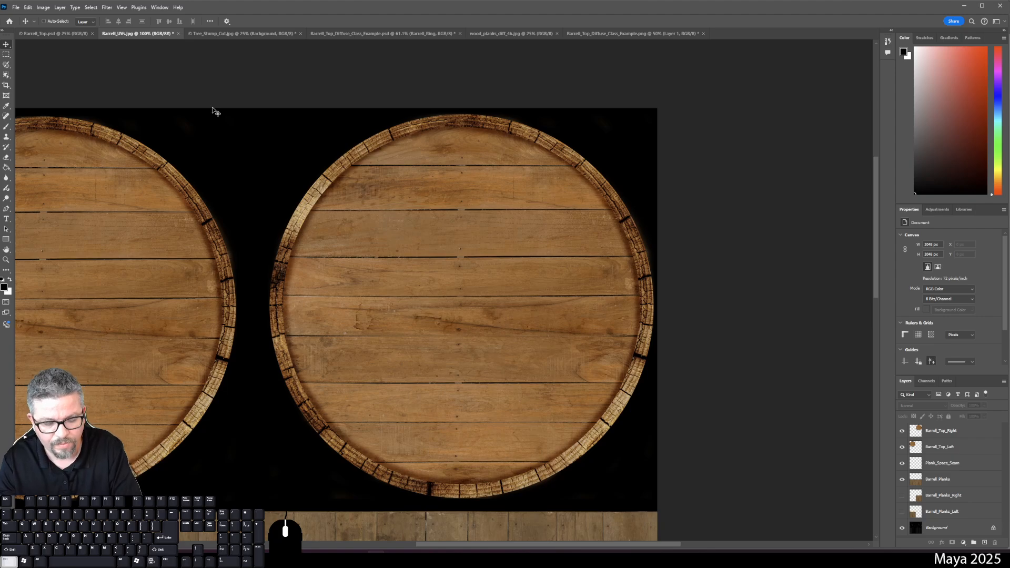
Duplicate the Barrell_Planks and Plank_Space_Seam layers together and merge the two copies into one layer.
{"action": "key", "text": "ctrl+0"}
{"action": "left_click", "coordinate": [326, 160], "text": "ctrl"}
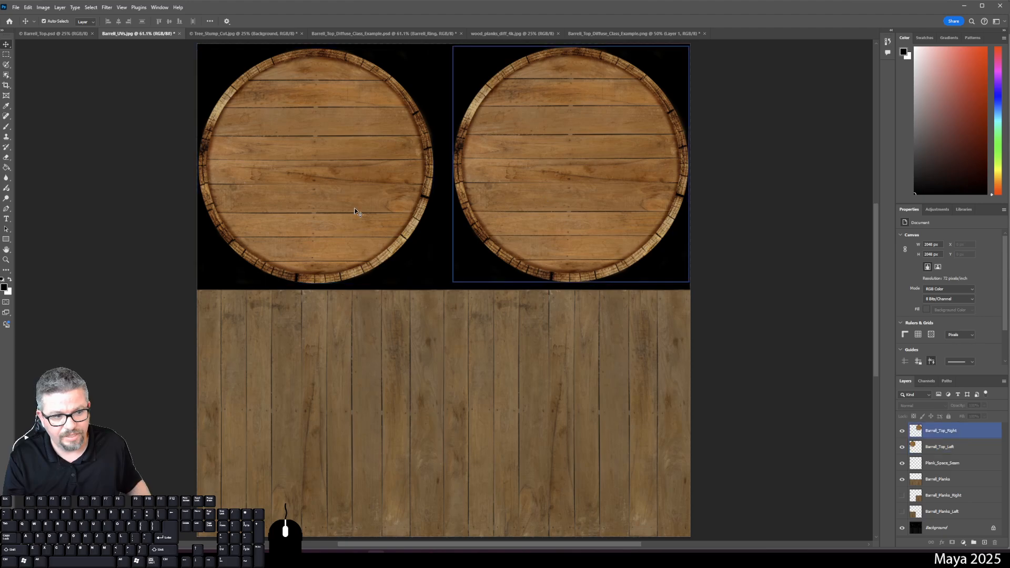
{"action": "left_click", "coordinate": [950, 478]}
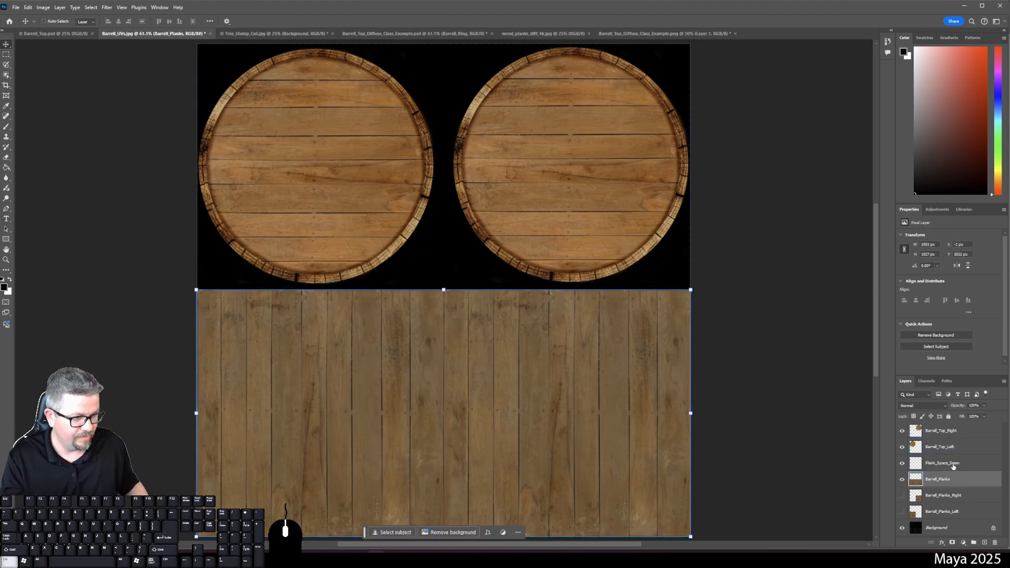
{"action": "left_click", "coordinate": [942, 465], "text": "shift"}
{"action": "left_click_drag", "start_coordinate": [942, 466], "coordinate": [985, 543]}
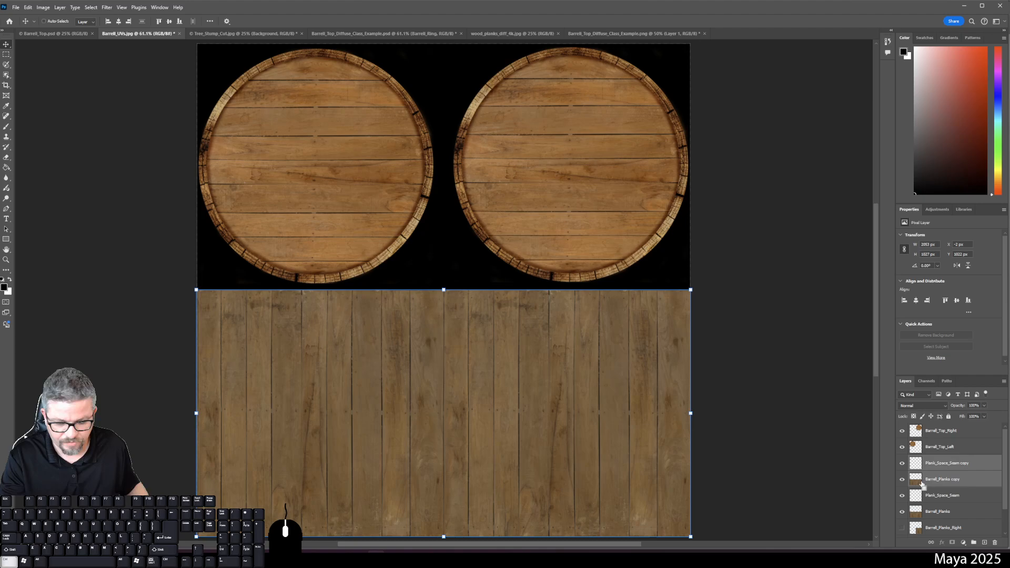
{"action": "key", "text": "ctrl+e"}
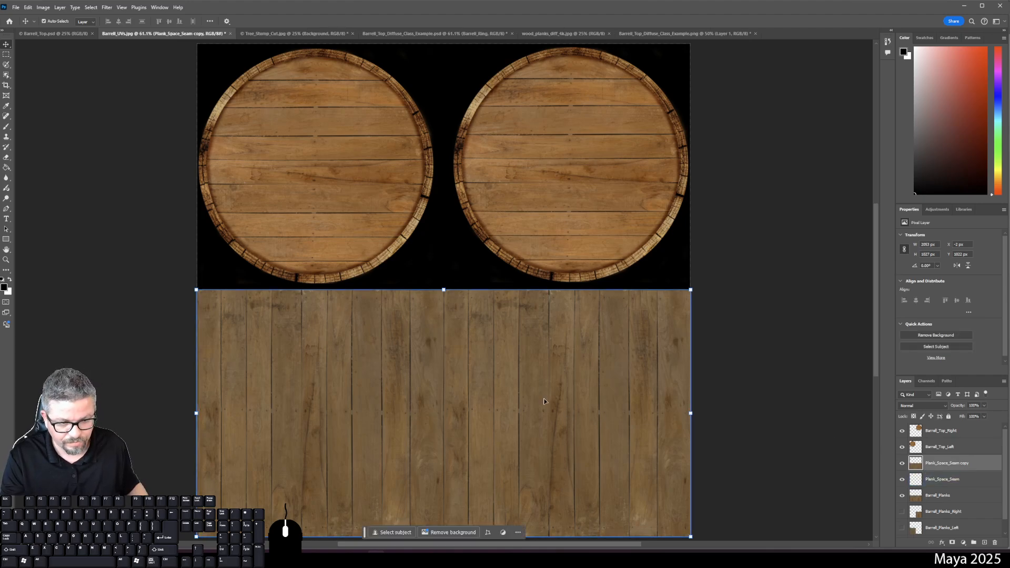
{"action": "left_click", "coordinate": [43, 7]}
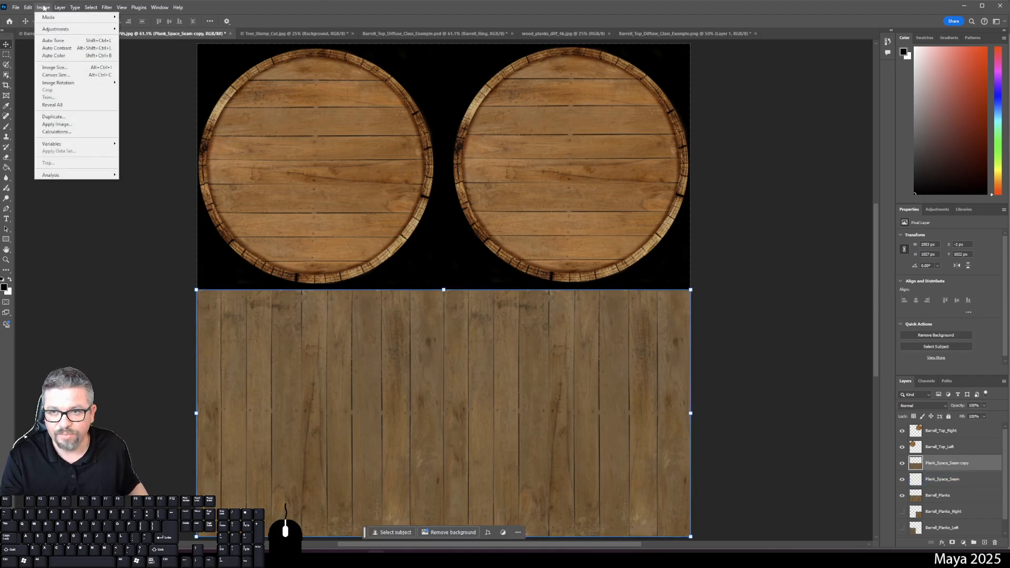
{"action": "mouse_move", "coordinate": [51, 30]}
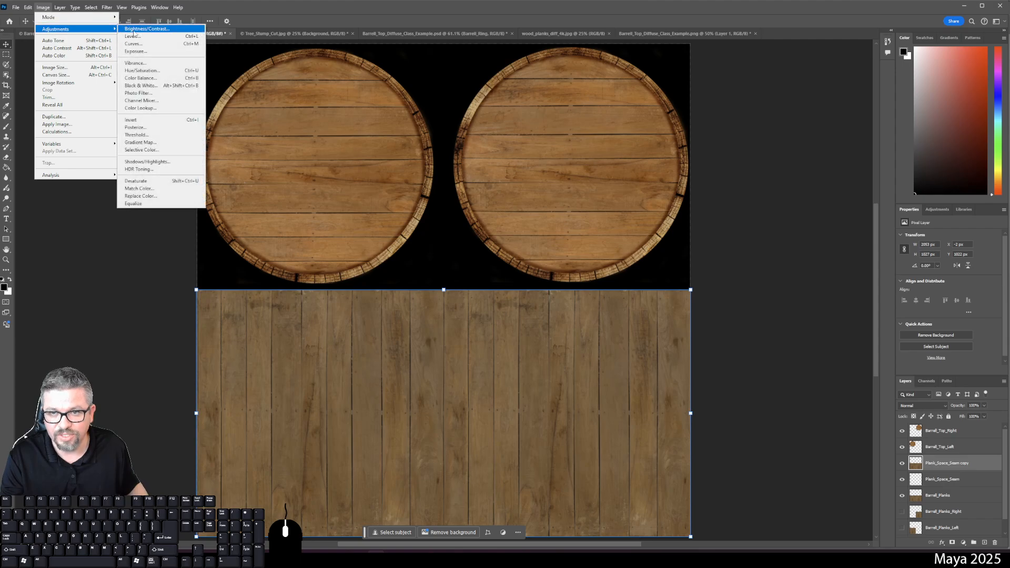
{"action": "left_click", "coordinate": [158, 71]}
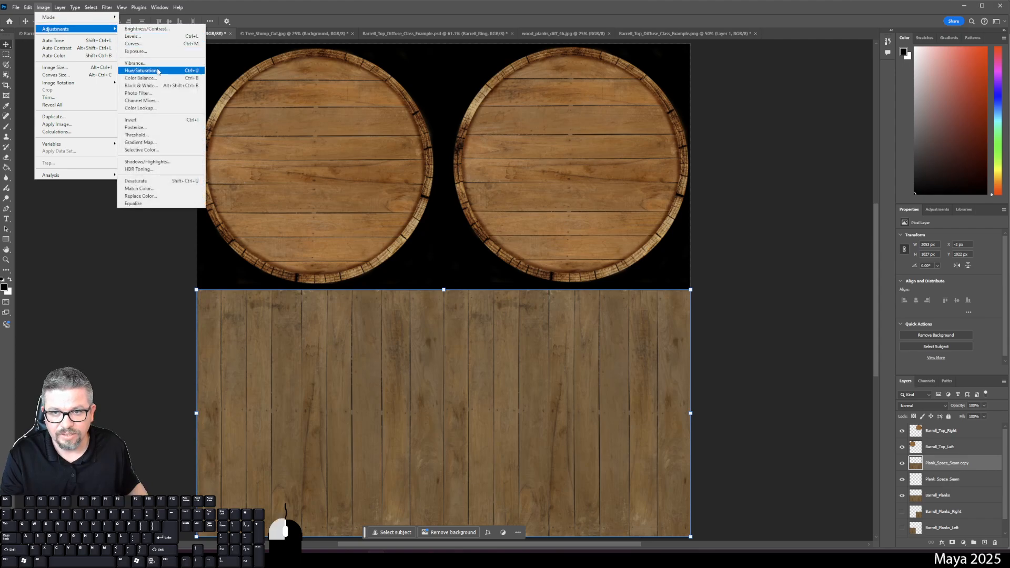
{"action": "left_click_drag", "start_coordinate": [719, 187], "coordinate": [718, 169]}
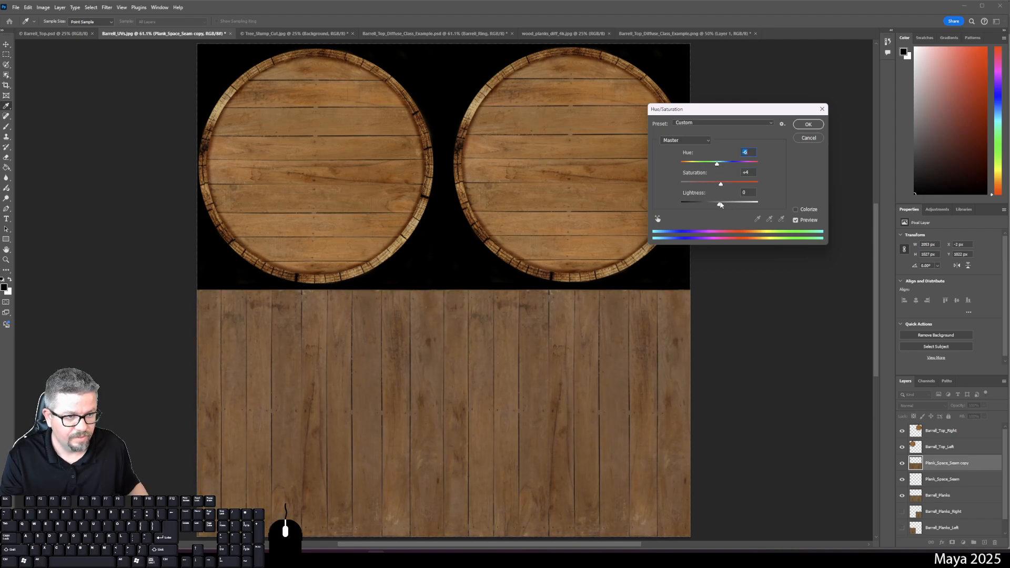
{"action": "left_click_drag", "start_coordinate": [720, 207], "coordinate": [716, 206]}
{"action": "left_click", "coordinate": [809, 139]}
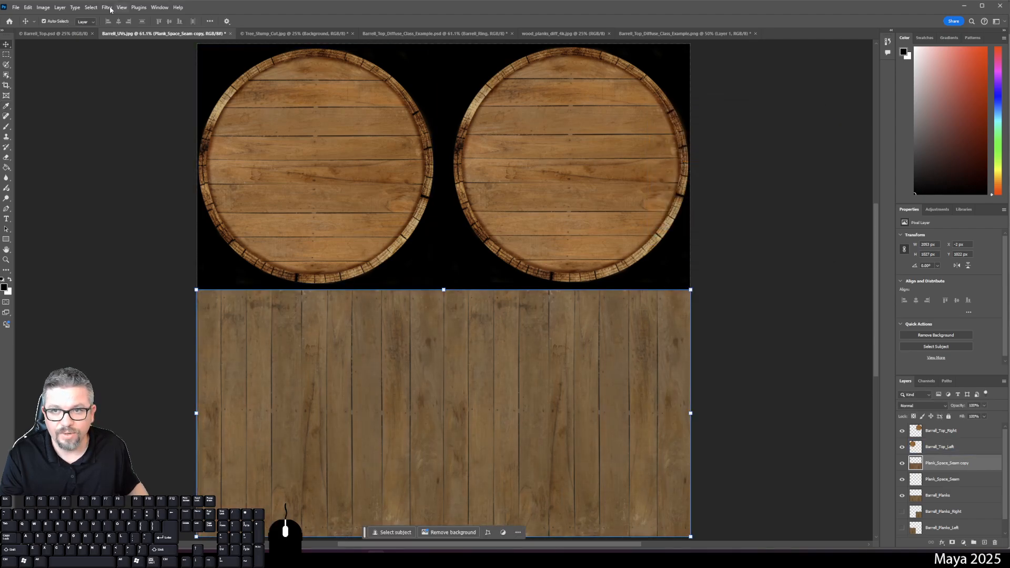
{"action": "left_click", "coordinate": [55, 7]}
{"action": "mouse_move", "coordinate": [79, 29]}
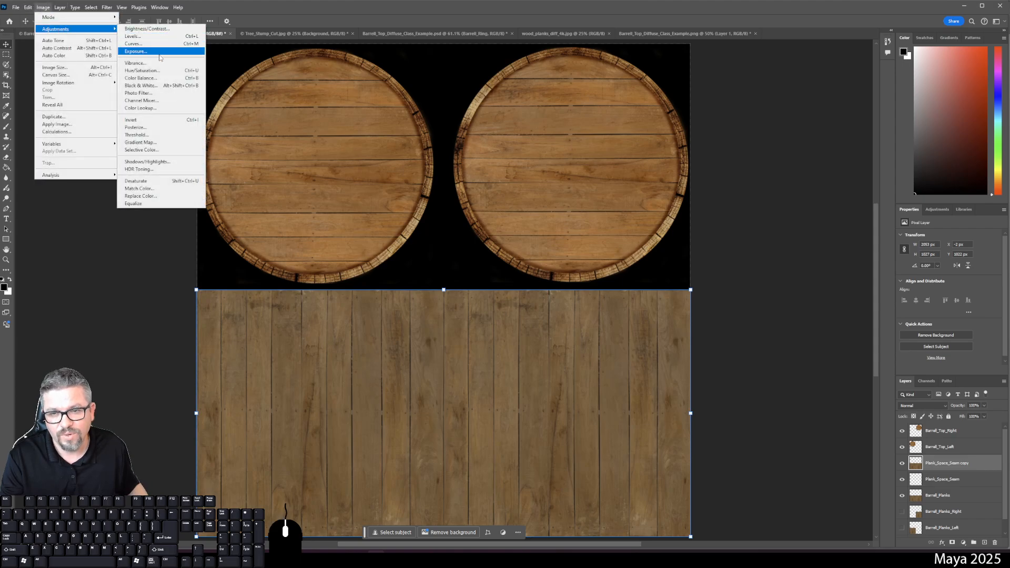
{"action": "left_click", "coordinate": [155, 29]}
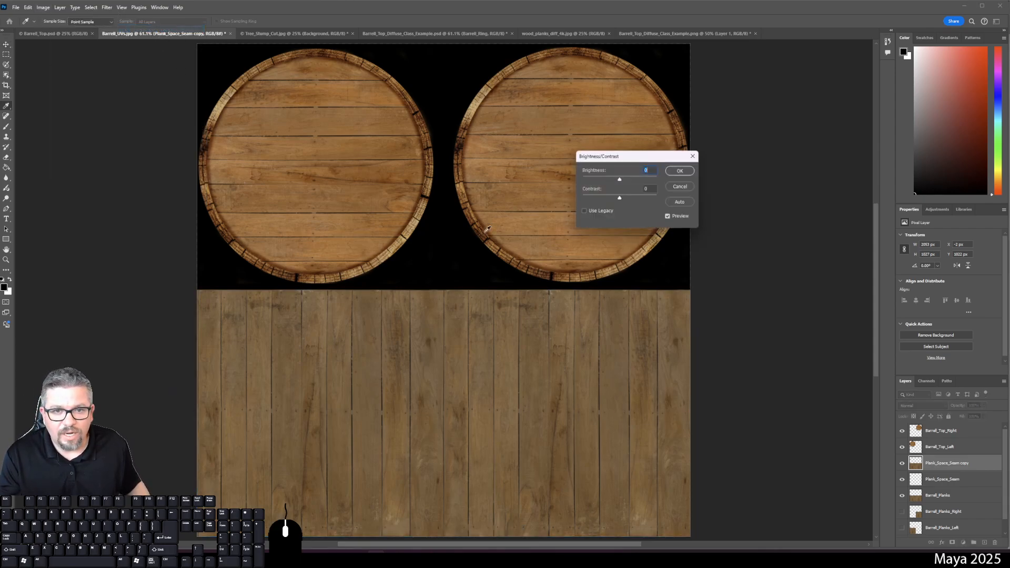
{"action": "left_click", "coordinate": [592, 214]}
{"action": "left_click", "coordinate": [687, 204]}
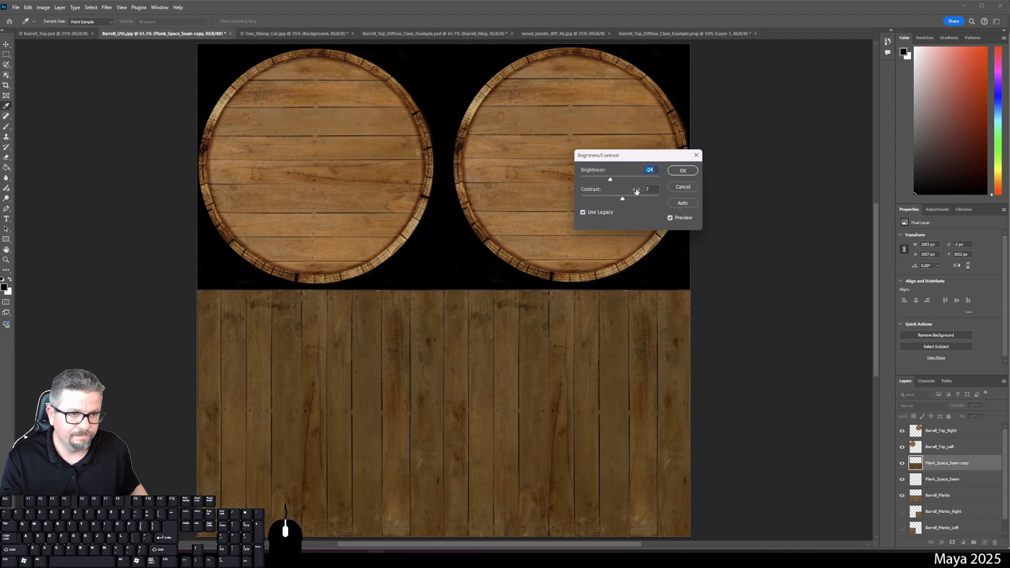
{"action": "left_click", "coordinate": [685, 189]}
{"action": "key", "text": "v"}
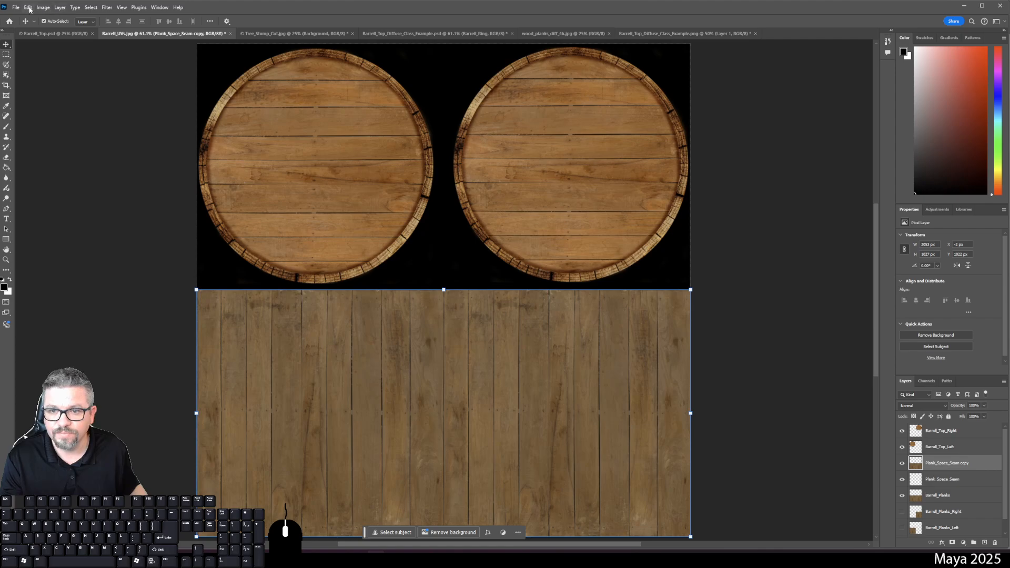
Apply a Color Balance adjustment to the merged planks layer with midtones at +53 red and +30 green.
{"action": "left_click", "coordinate": [49, 10]}
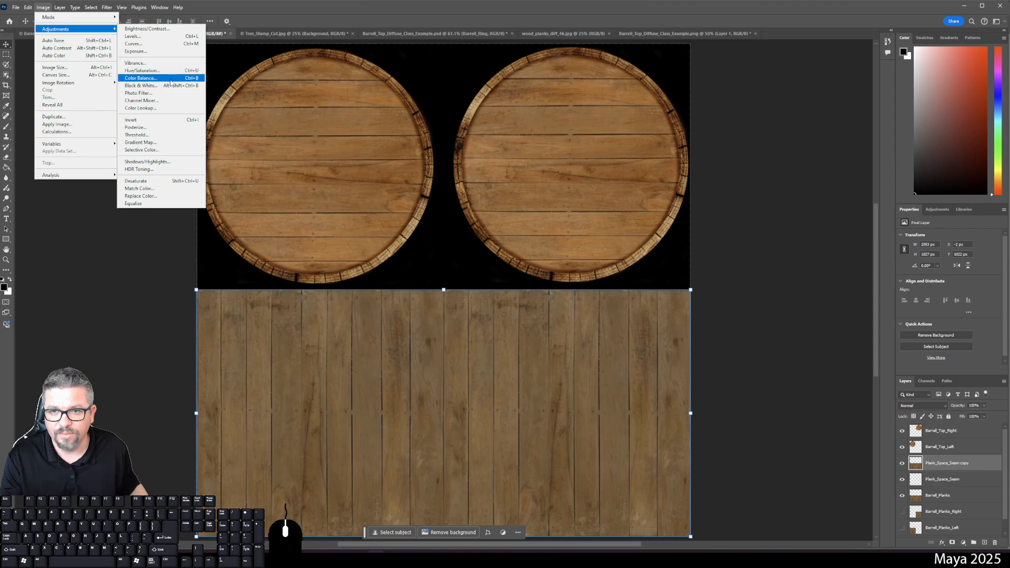
{"action": "left_click", "coordinate": [167, 79]}
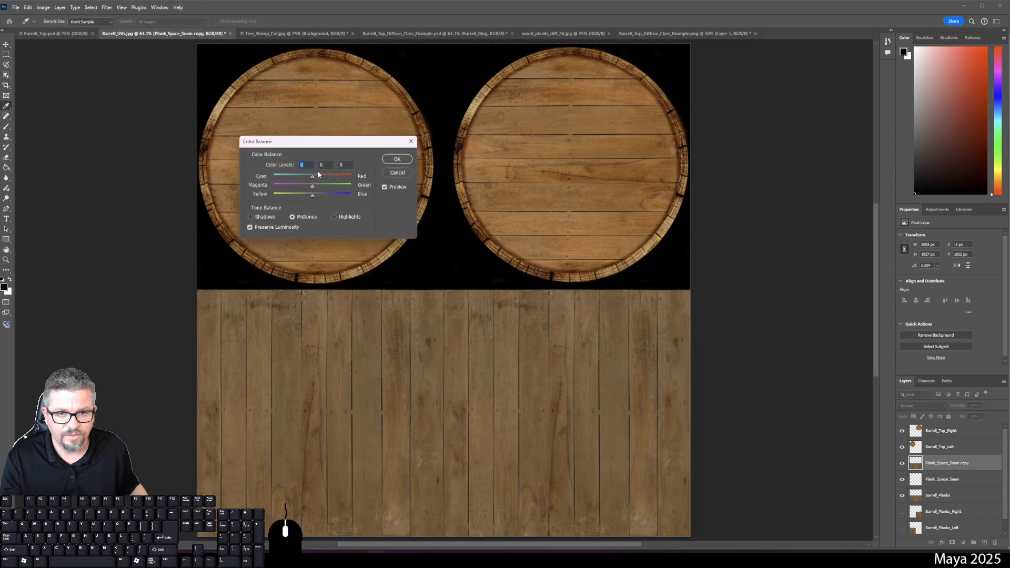
{"action": "left_click", "coordinate": [312, 183]}
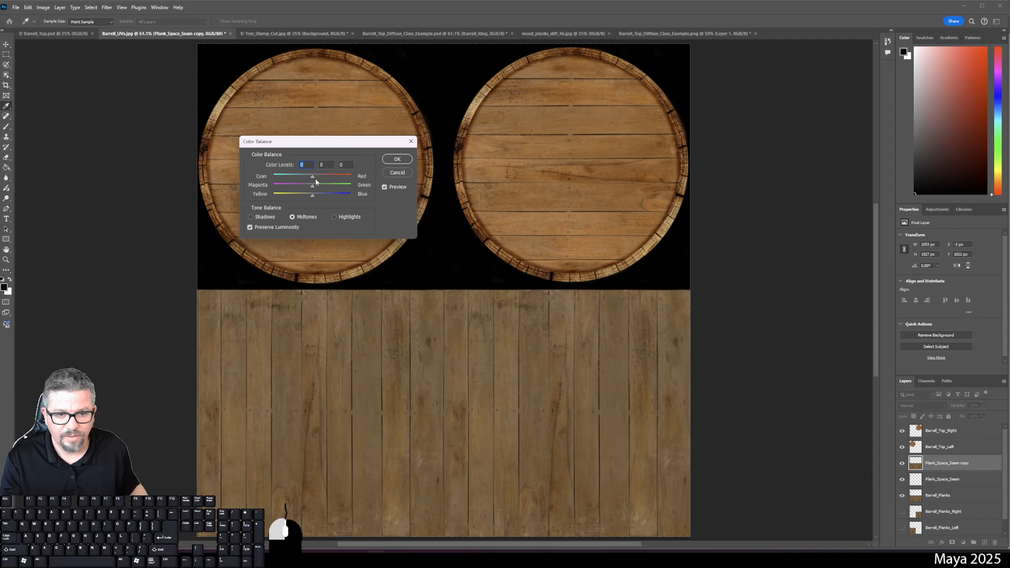
{"action": "mouse_move", "coordinate": [314, 176]}
{"action": "left_mouse_down"}
{"action": "mouse_move", "coordinate": [308, 188]}
{"action": "mouse_move", "coordinate": [327, 179]}
{"action": "mouse_move", "coordinate": [312, 194]}
{"action": "mouse_move", "coordinate": [333, 175]}
{"action": "left_mouse_up"}
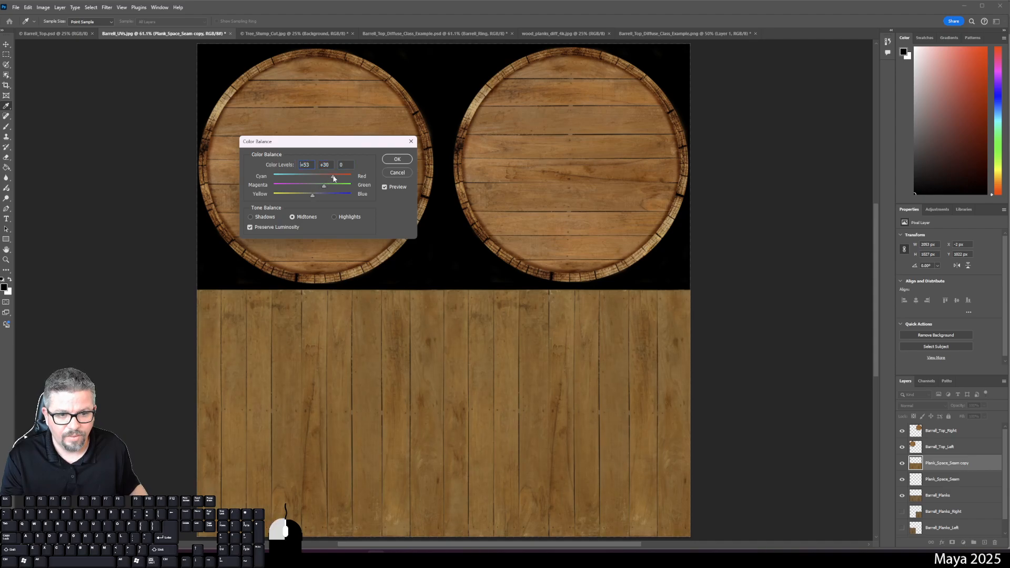
{"action": "left_click", "coordinate": [396, 159]}
{"action": "key", "text": "v"}
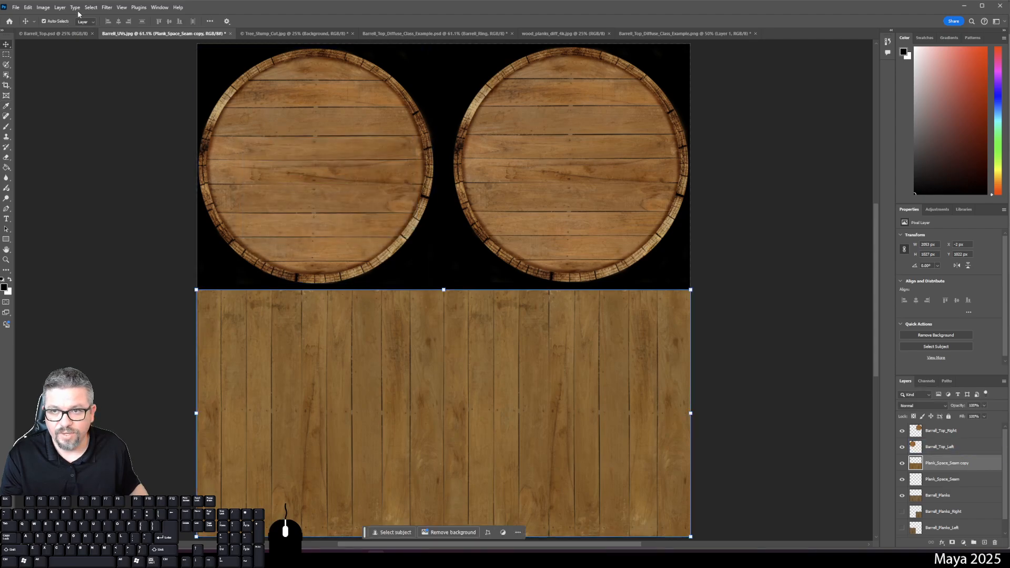
Apply an automatic legacy Brightness/Contrast adjustment to the merged planks layer, with brightness -24 and contrast 7.
{"action": "left_click", "coordinate": [43, 8]}
{"action": "mouse_move", "coordinate": [100, 30]}
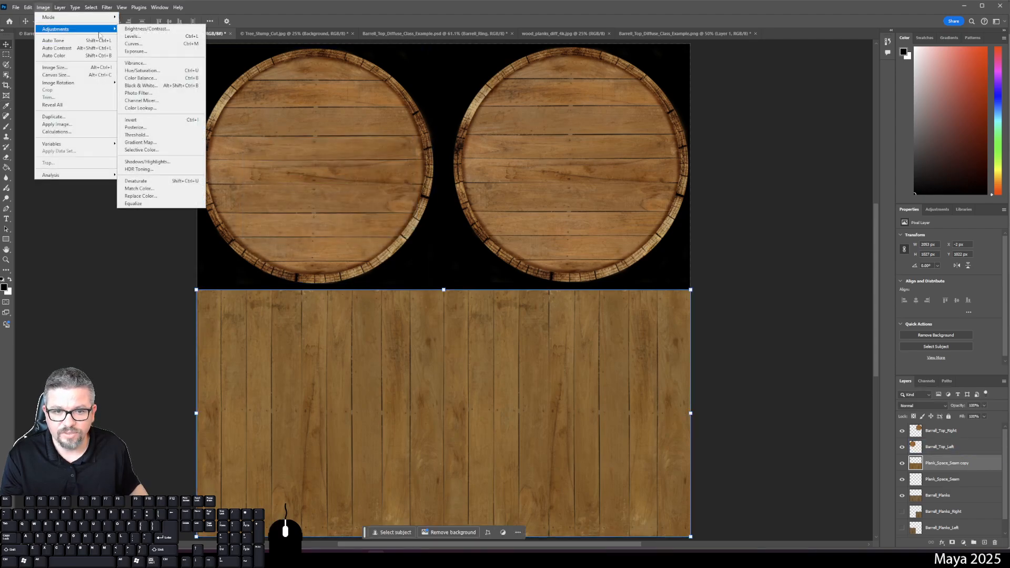
{"action": "left_click", "coordinate": [147, 29]}
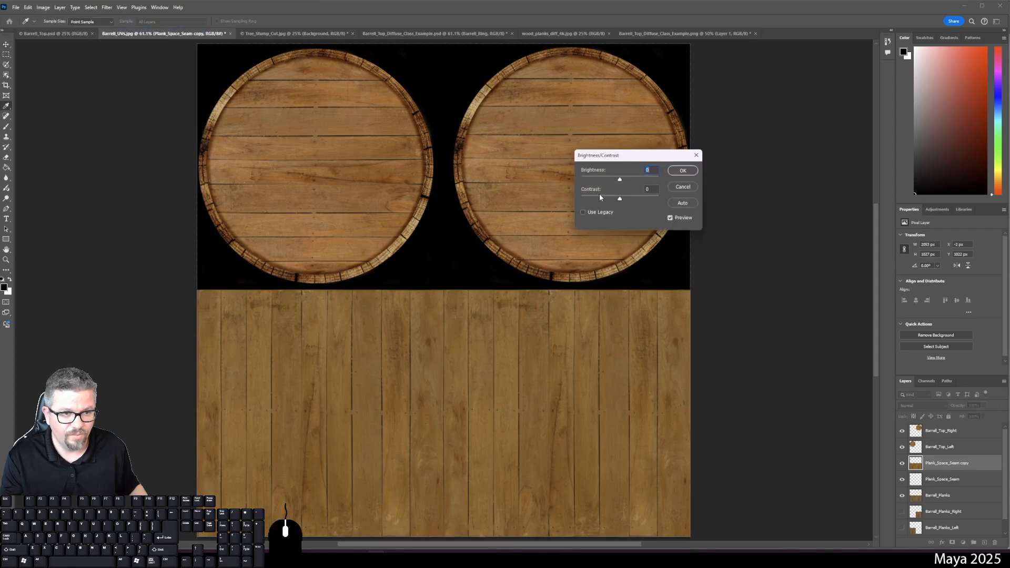
{"action": "left_click", "coordinate": [683, 204]}
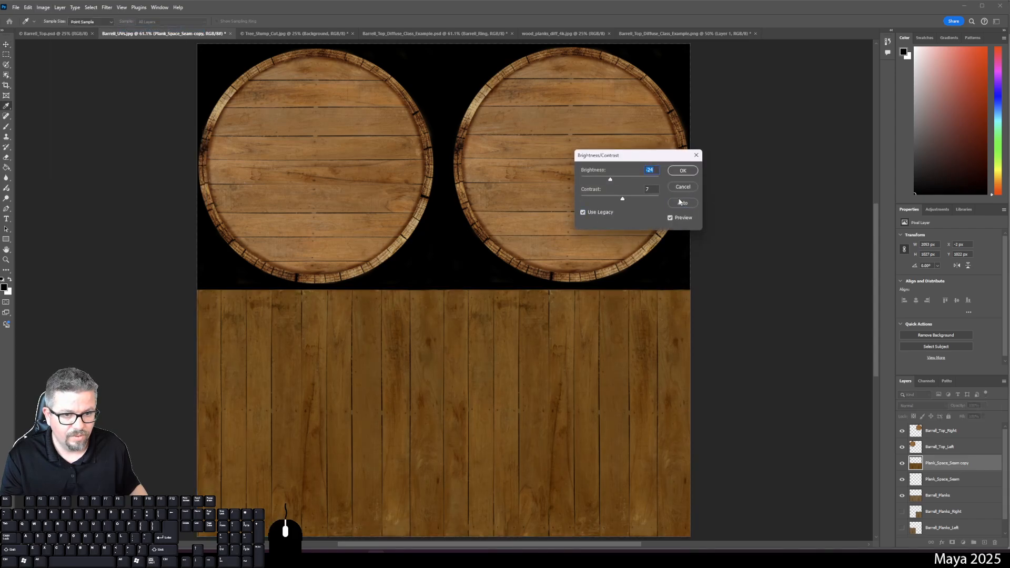
{"action": "left_click", "coordinate": [683, 171]}
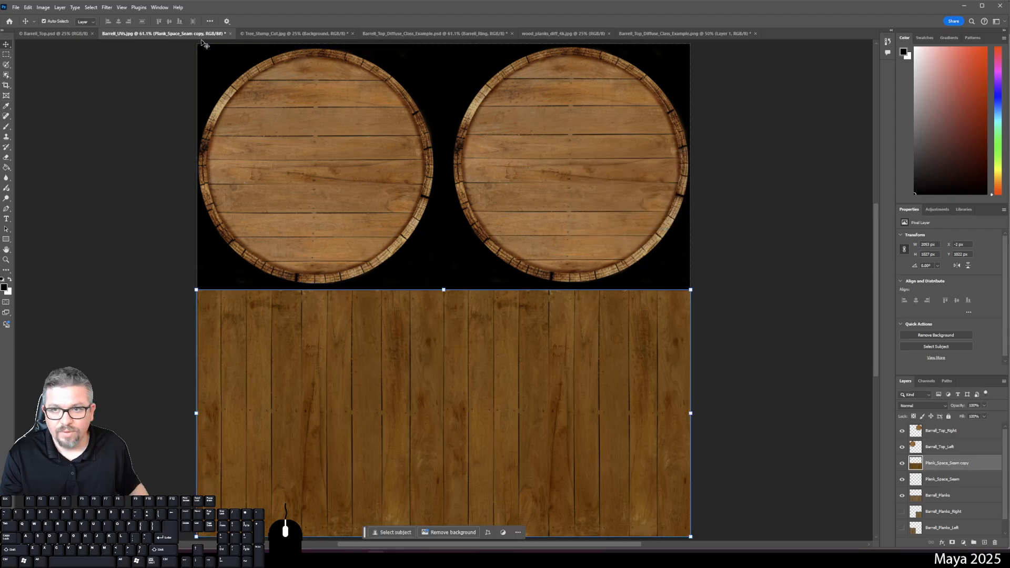
Brighten the merged planks layer with a legacy Brightness/Contrast adjustment of brightness 30 and contrast 14.
{"action": "left_click", "coordinate": [43, 8]}
{"action": "mouse_move", "coordinate": [60, 31]}
{"action": "left_click", "coordinate": [147, 29]}
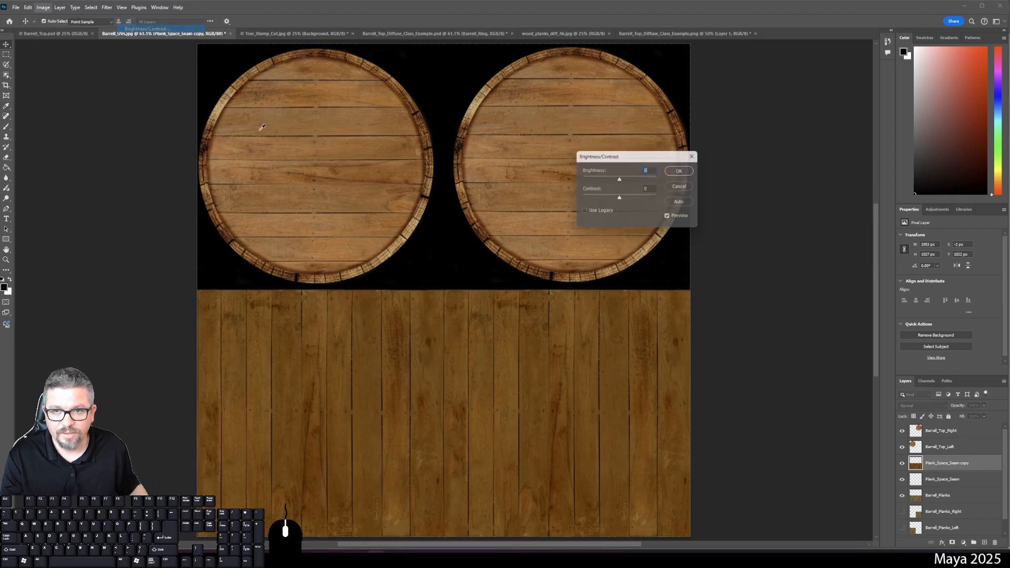
{"action": "left_click", "coordinate": [672, 204]}
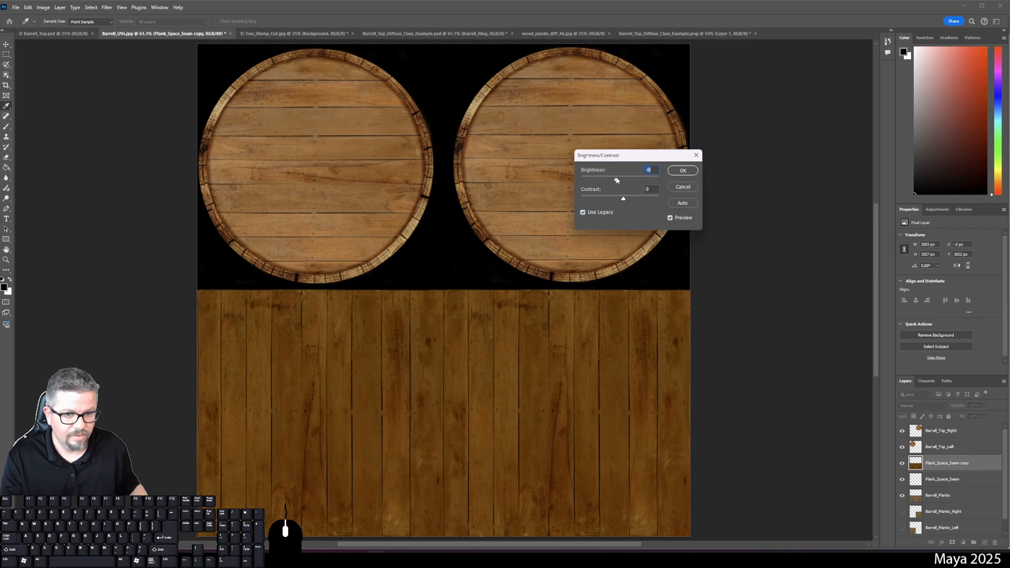
{"action": "left_click_drag", "start_coordinate": [618, 181], "coordinate": [633, 182]}
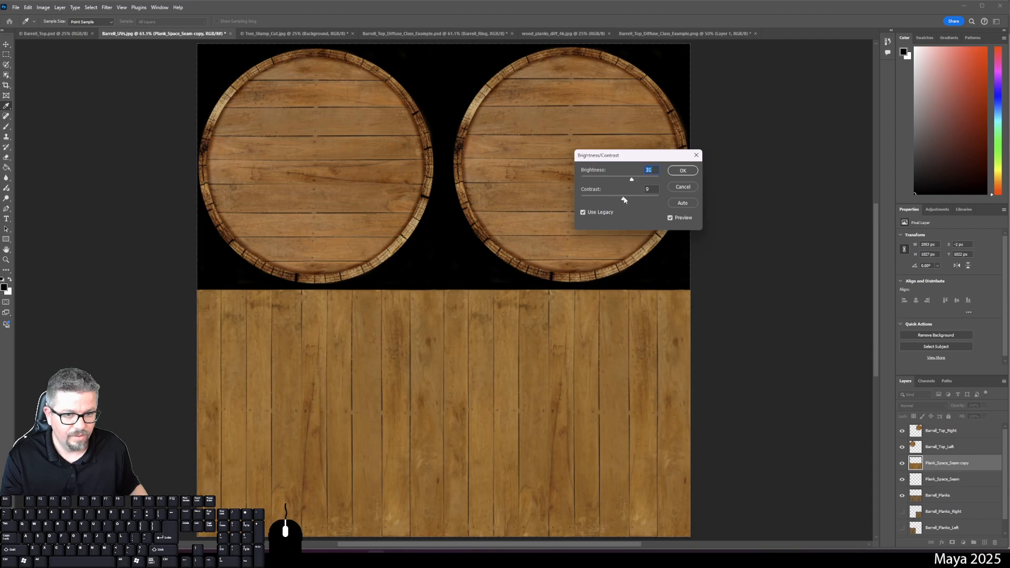
{"action": "mouse_move", "coordinate": [625, 200]}
{"action": "left_mouse_down"}
{"action": "mouse_move", "coordinate": [623, 180]}
{"action": "mouse_move", "coordinate": [628, 201]}
{"action": "mouse_move", "coordinate": [631, 182]}
{"action": "mouse_move", "coordinate": [616, 180]}
{"action": "mouse_move", "coordinate": [623, 199]}
{"action": "mouse_move", "coordinate": [618, 180]}
{"action": "mouse_move", "coordinate": [632, 181]}
{"action": "mouse_move", "coordinate": [626, 201]}
{"action": "left_mouse_up"}
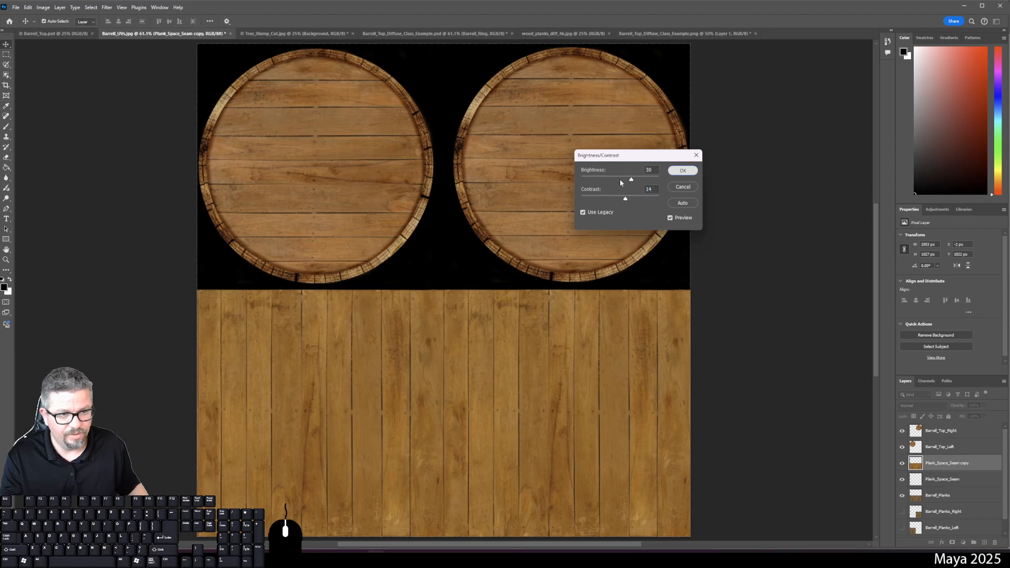
{"action": "left_click", "coordinate": [680, 171]}
{"action": "key", "text": "v"}
Apply a Color Balance adjustment to the merged planks layer with midtones at -10 cyan-red and -16 magenta-green.
{"action": "left_click", "coordinate": [43, 7]}
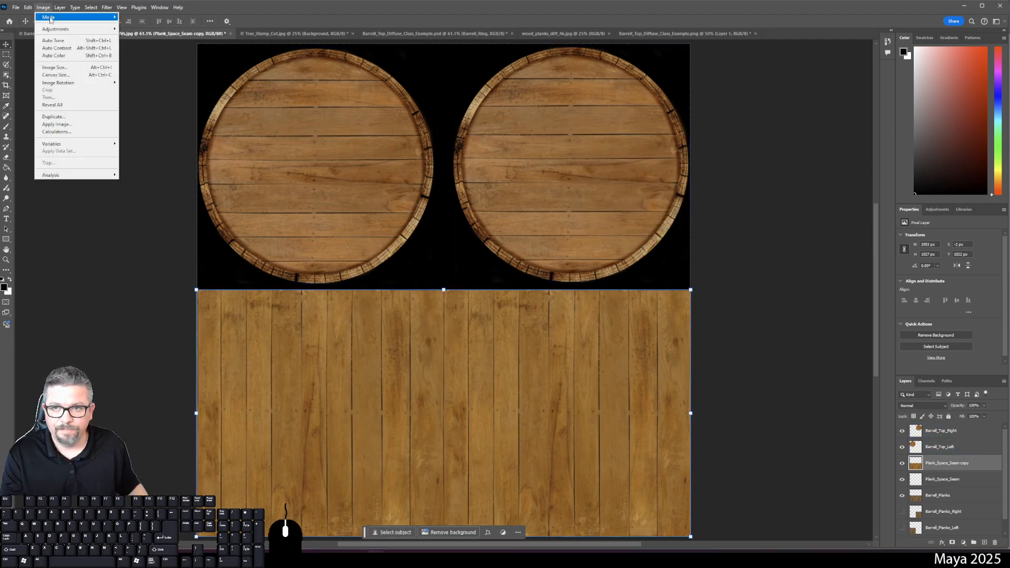
{"action": "mouse_move", "coordinate": [56, 30]}
{"action": "left_click", "coordinate": [141, 78]}
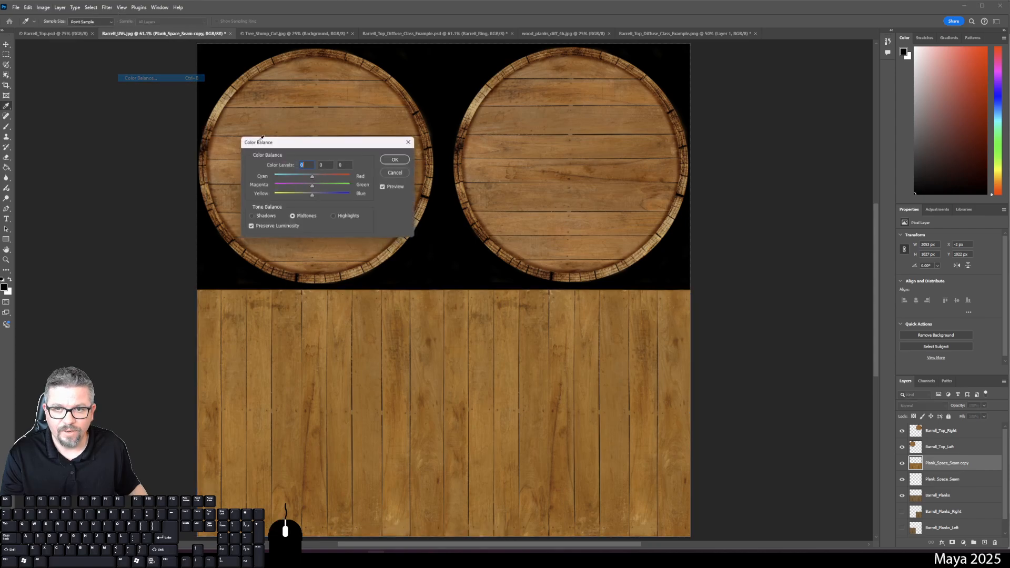
{"action": "left_click_drag", "start_coordinate": [312, 177], "coordinate": [317, 177]}
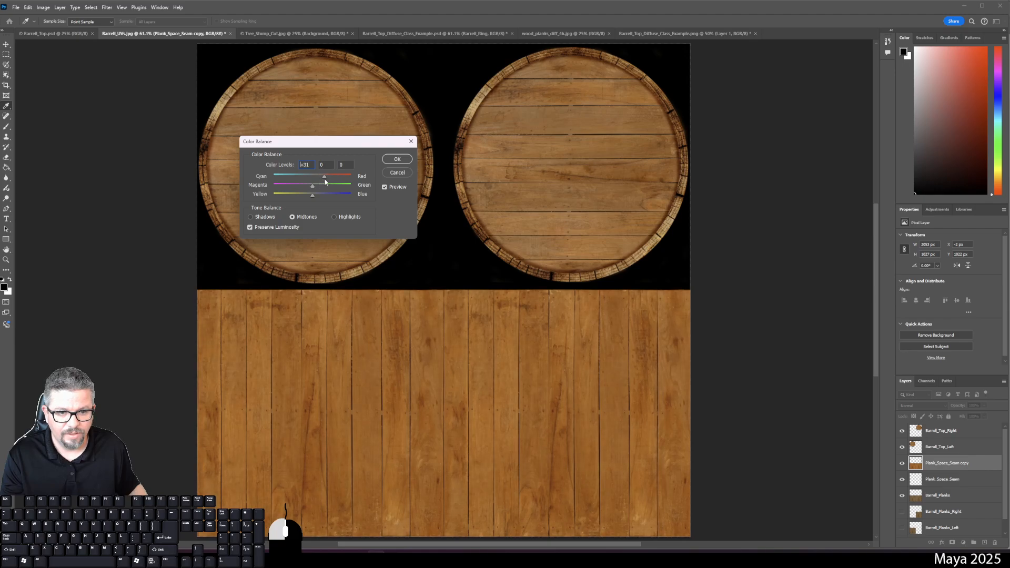
{"action": "mouse_move", "coordinate": [313, 182]}
{"action": "left_mouse_down"}
{"action": "mouse_move", "coordinate": [308, 191]}
{"action": "mouse_move", "coordinate": [315, 179]}
{"action": "left_mouse_up"}
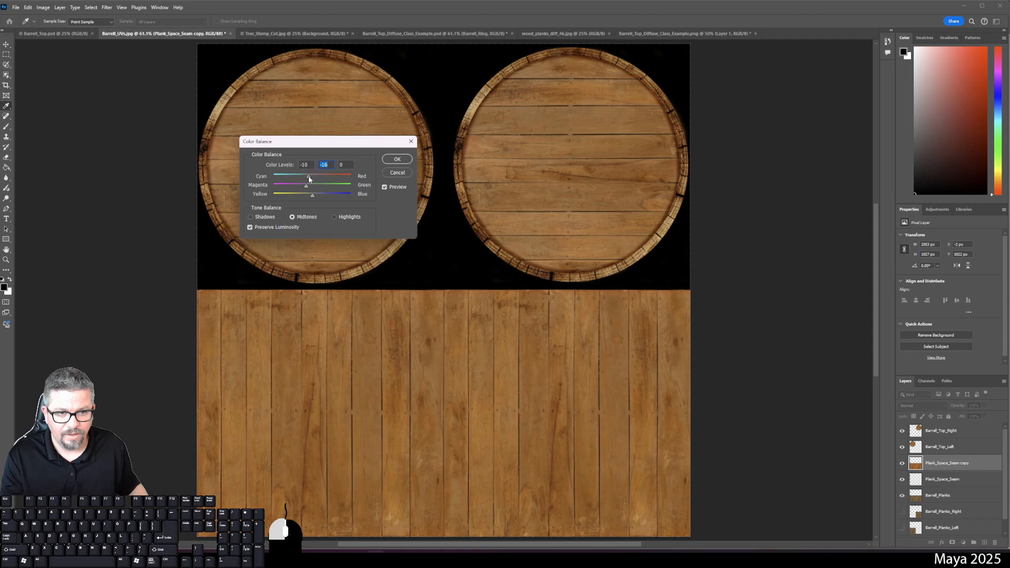
{"action": "left_click_drag", "start_coordinate": [309, 175], "coordinate": [308, 174]}
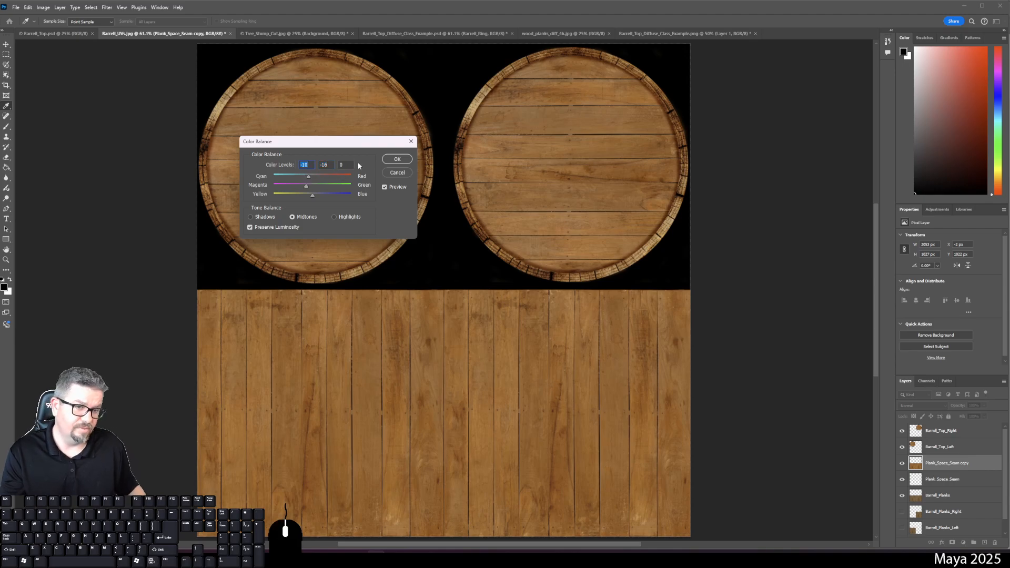
{"action": "left_click", "coordinate": [398, 159]}
{"action": "key", "text": "v"}
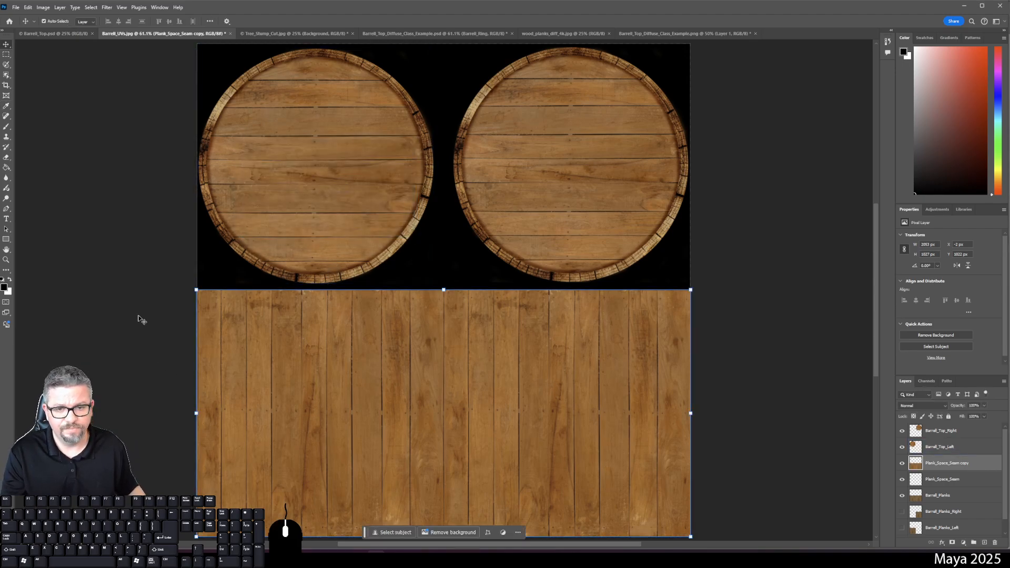
Raise the merged planks layer's contrast to 9 with Brightness/Contrast, keeping brightness at 0, and deselect the layer.
{"action": "left_click", "coordinate": [41, 9]}
{"action": "mouse_move", "coordinate": [55, 29]}
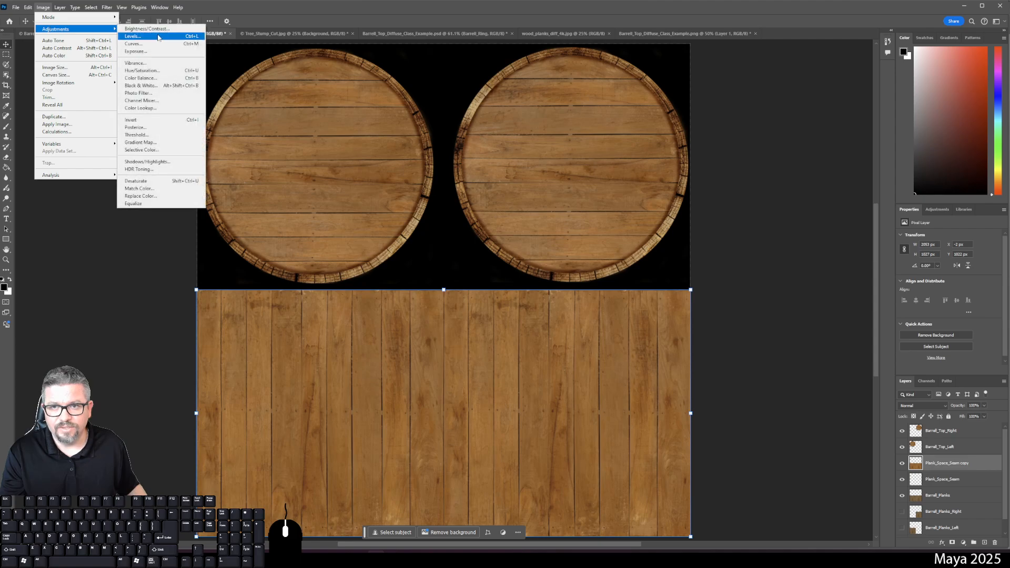
{"action": "left_click", "coordinate": [139, 37]}
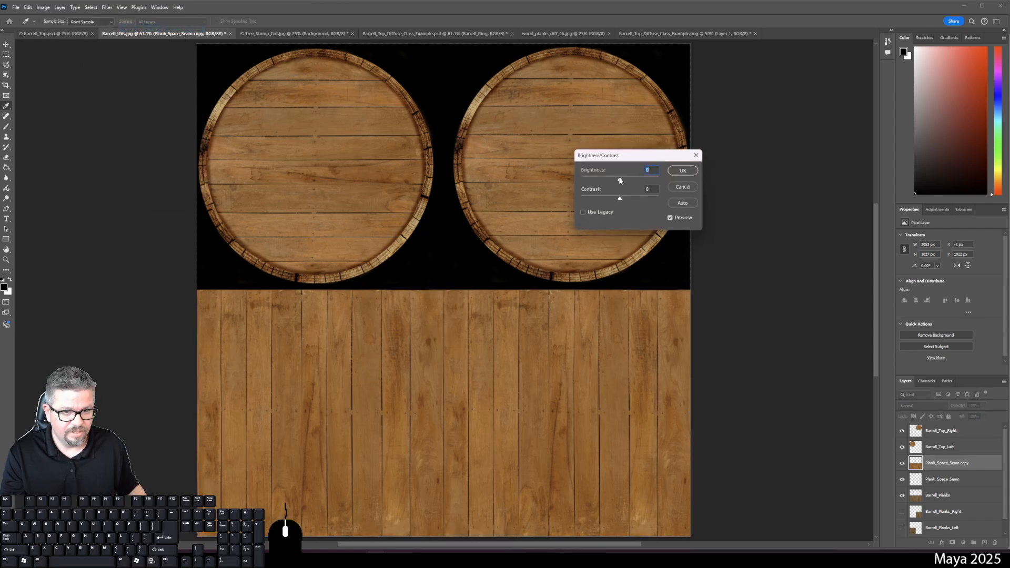
{"action": "left_click_drag", "start_coordinate": [618, 181], "coordinate": [624, 203]}
{"action": "left_click", "coordinate": [616, 181]}
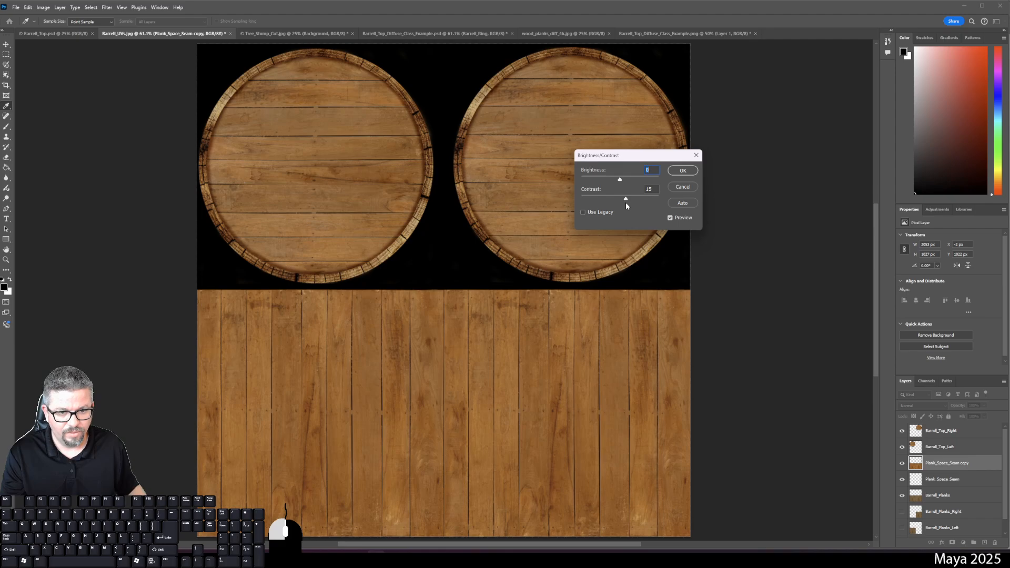
{"action": "left_click_drag", "start_coordinate": [625, 206], "coordinate": [626, 206]}
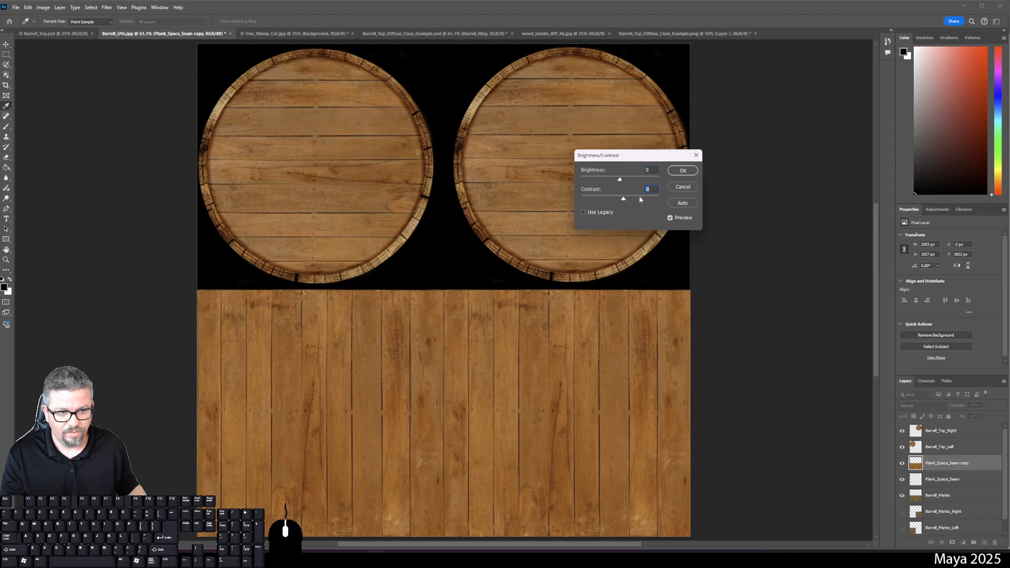
{"action": "left_click", "coordinate": [682, 170]}
{"action": "key", "text": "v"}
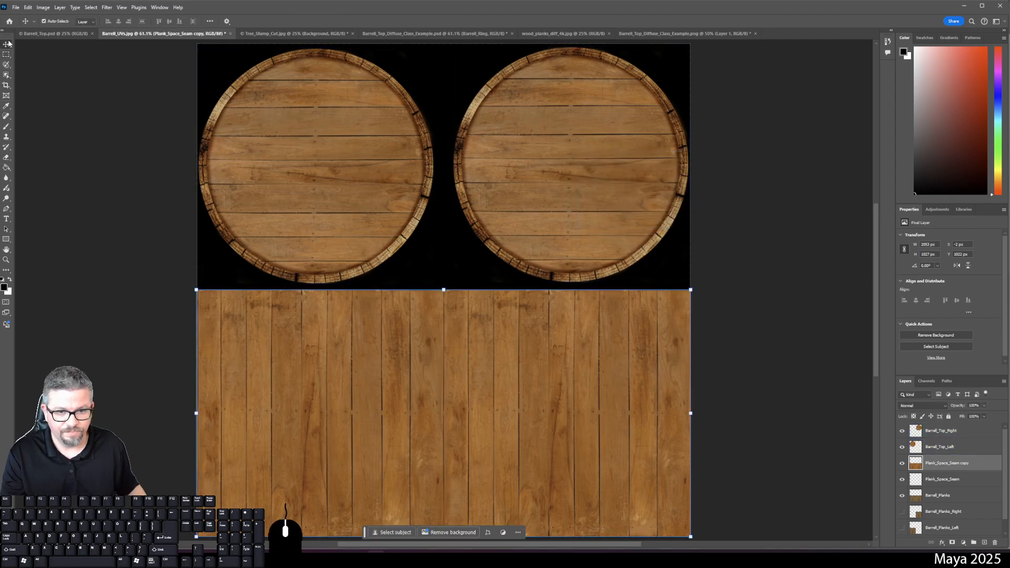
{"action": "left_click", "coordinate": [161, 246]}
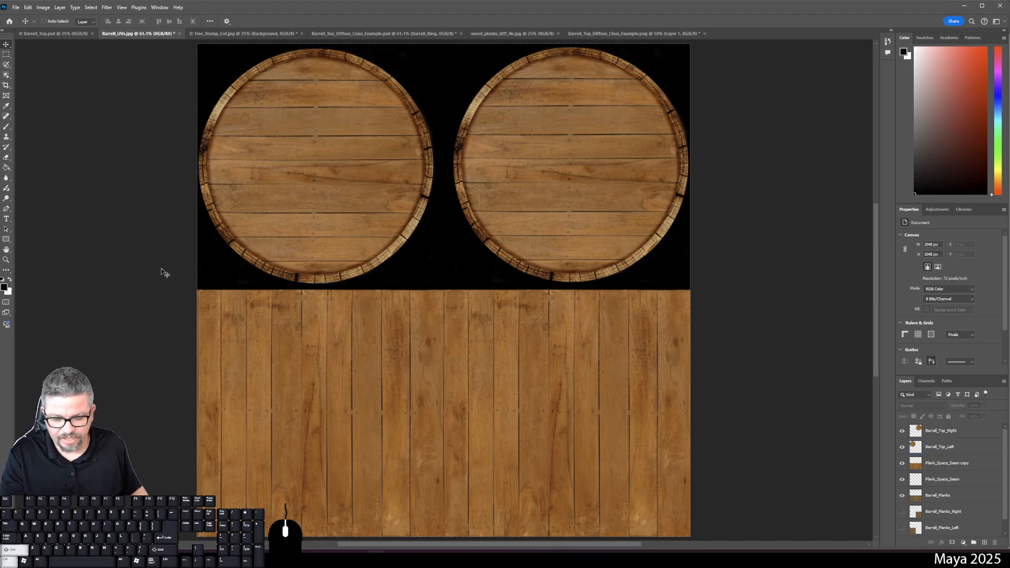
Save the document as the Photoshop file Barrell_Diffuse in the Lab 9 folder with maximized compatibility.
{"action": "key", "text": "ctrl+shift+s"}
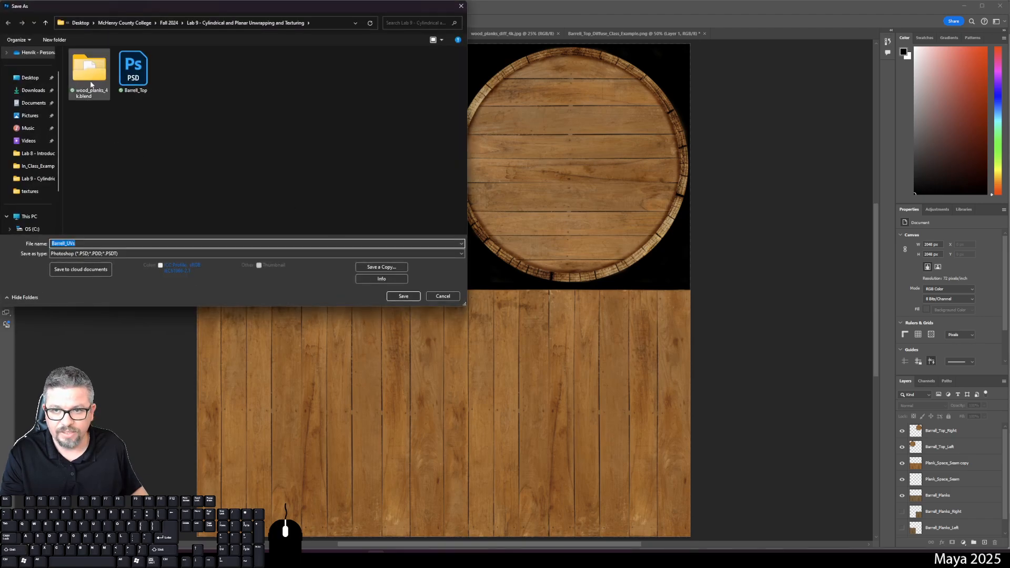
{"action": "left_click", "coordinate": [77, 255]}
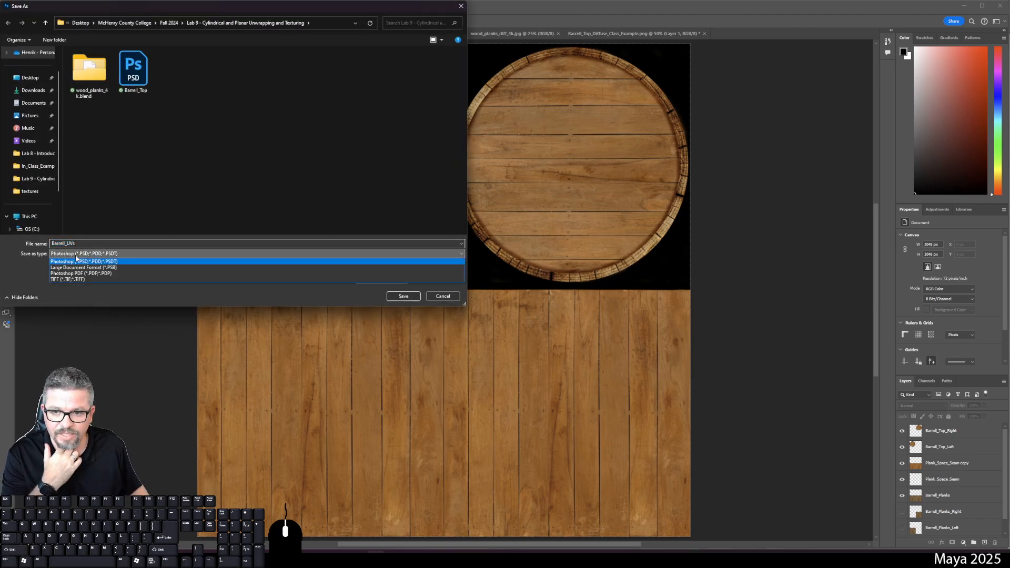
{"action": "left_click", "coordinate": [124, 240]}
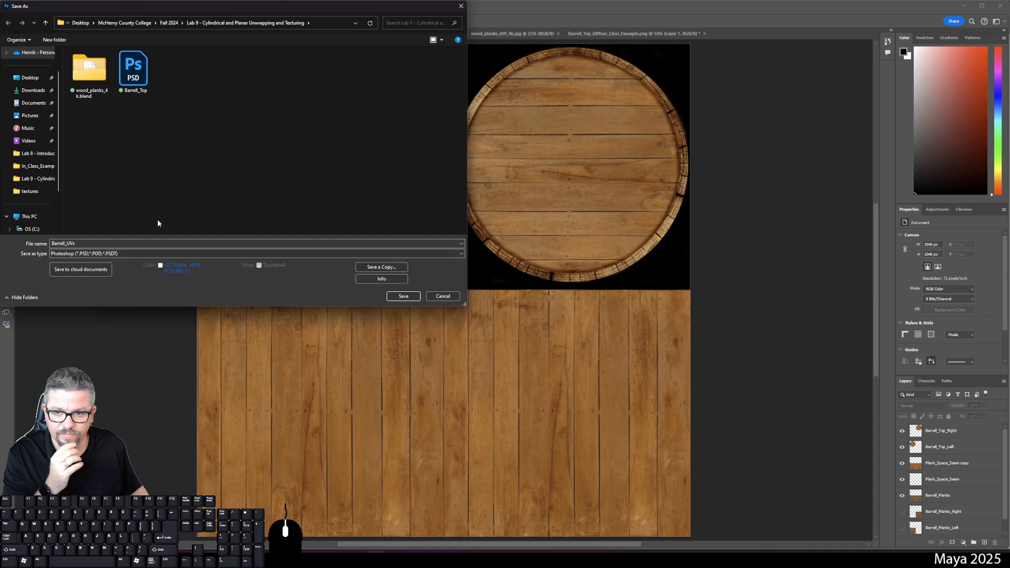
{"action": "double_click", "coordinate": [77, 244]}
{"action": "key", "text": "Right"}
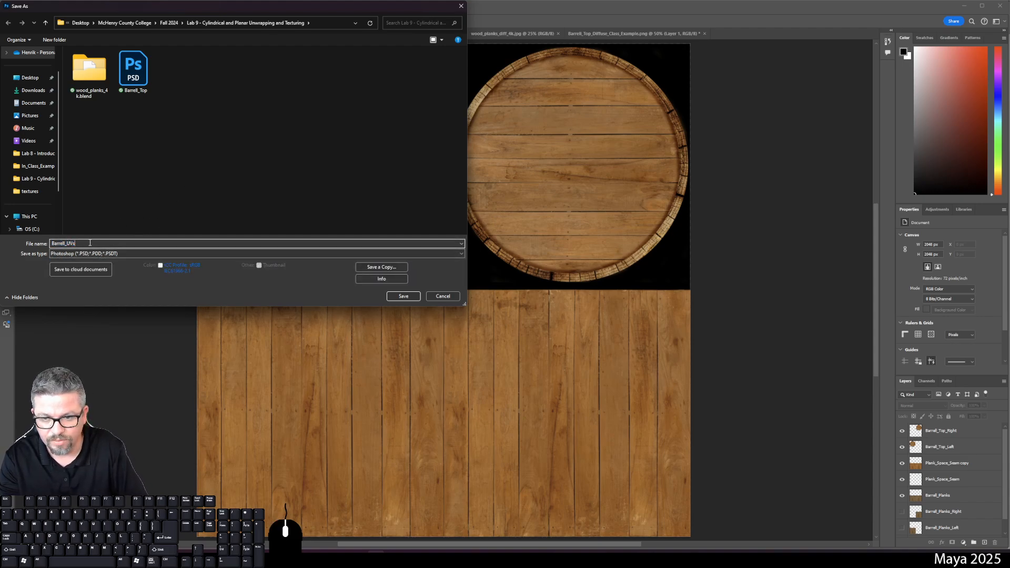
{"action": "key", "text": "BackSpace"}
{"action": "key", "text": "BackSpace"}
{"action": "key", "text": "BackSpace"}
{"action": "key", "text": "BackSpace"}
{"action": "type", "text": "_"}
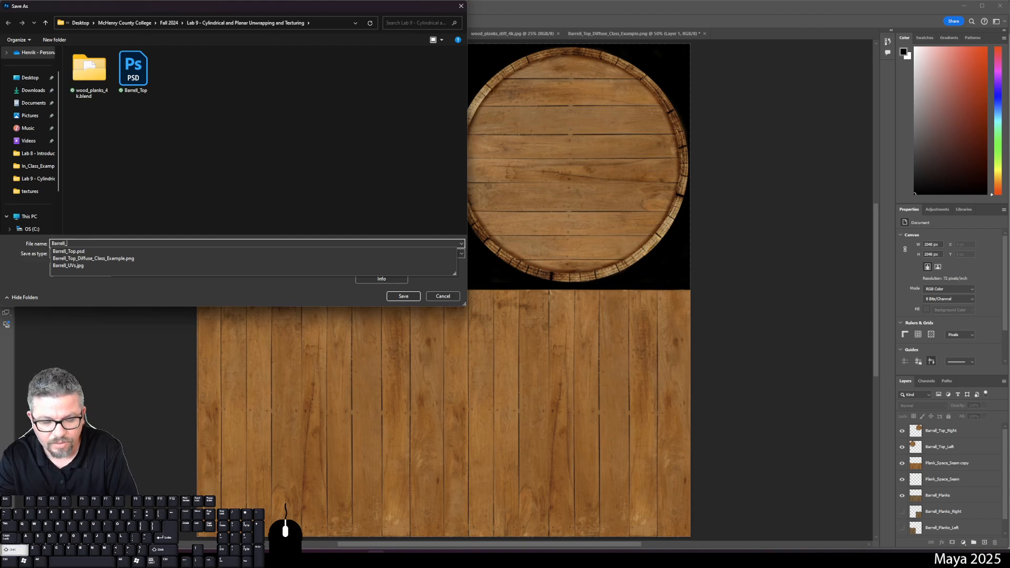
{"action": "type", "text": "Diffuse"}
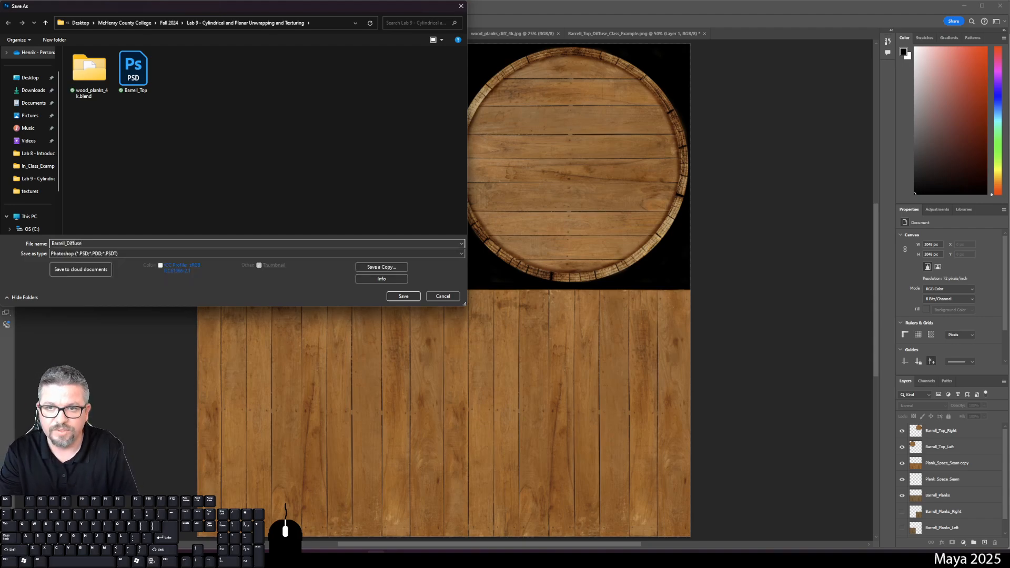
{"action": "left_click", "coordinate": [404, 296]}
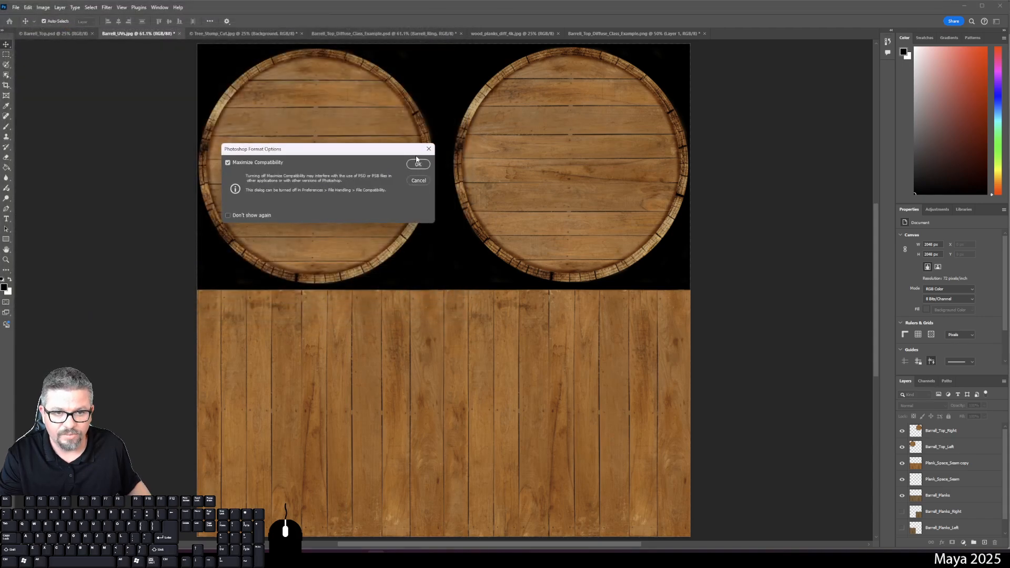
{"action": "left_click", "coordinate": [419, 164]}
Export the texture as a JPG named Barrell_Diffuse at 2048 x 2048 px into the Lab 9 folder.
{"action": "left_click", "coordinate": [15, 7]}
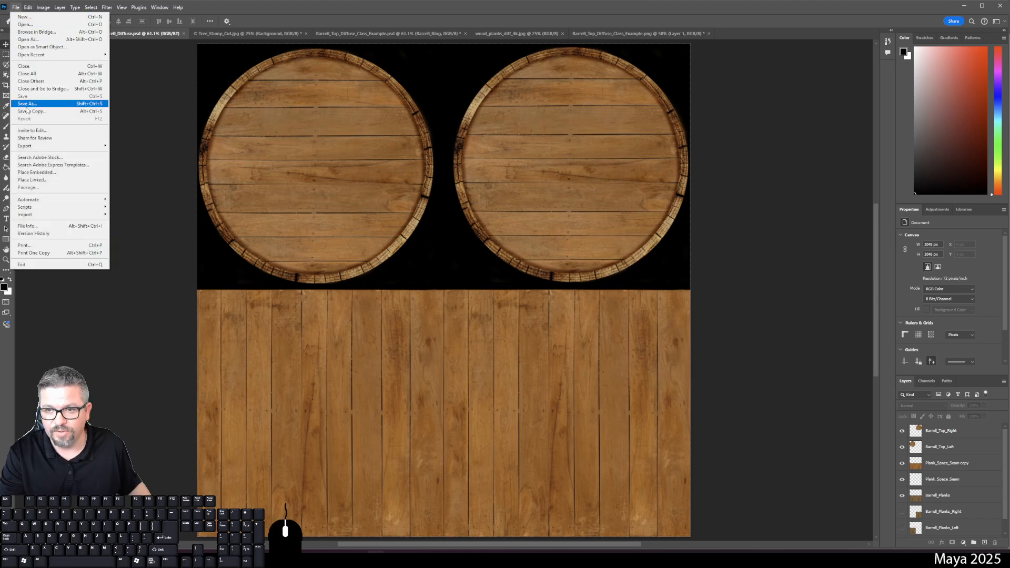
{"action": "mouse_move", "coordinate": [48, 146]}
{"action": "left_click", "coordinate": [137, 157]}
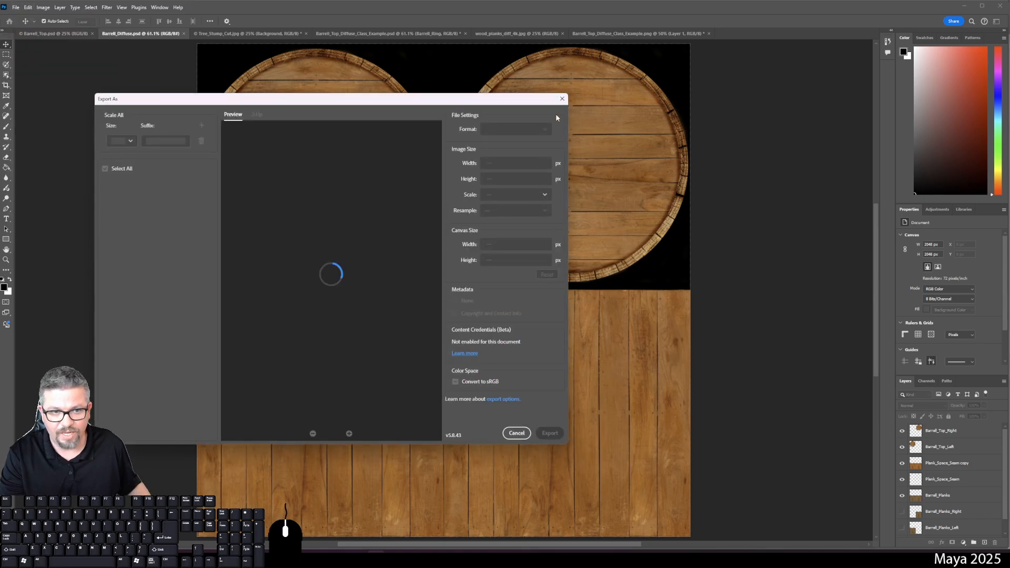
{"action": "left_click", "coordinate": [536, 131]}
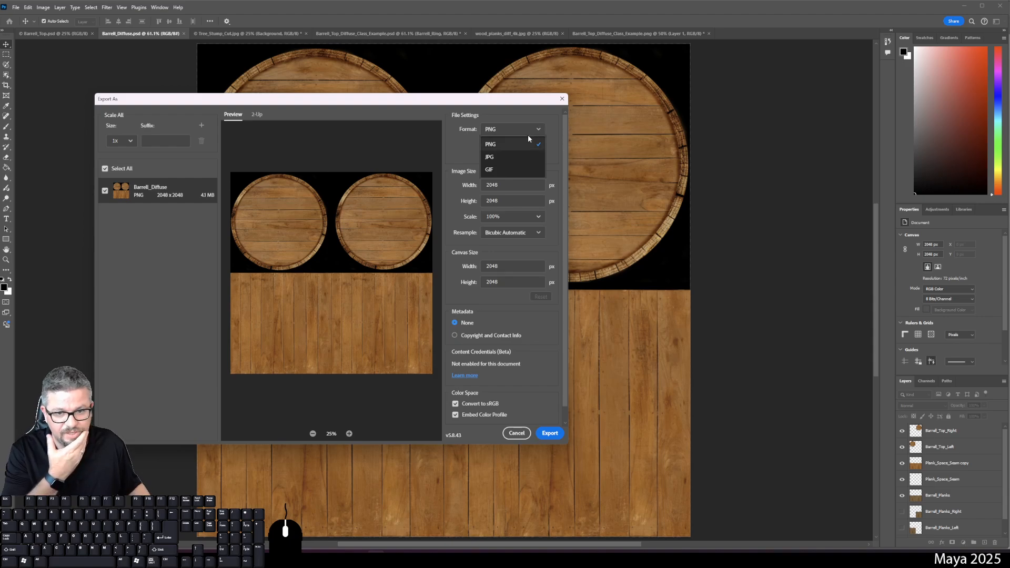
{"action": "left_click", "coordinate": [514, 157]}
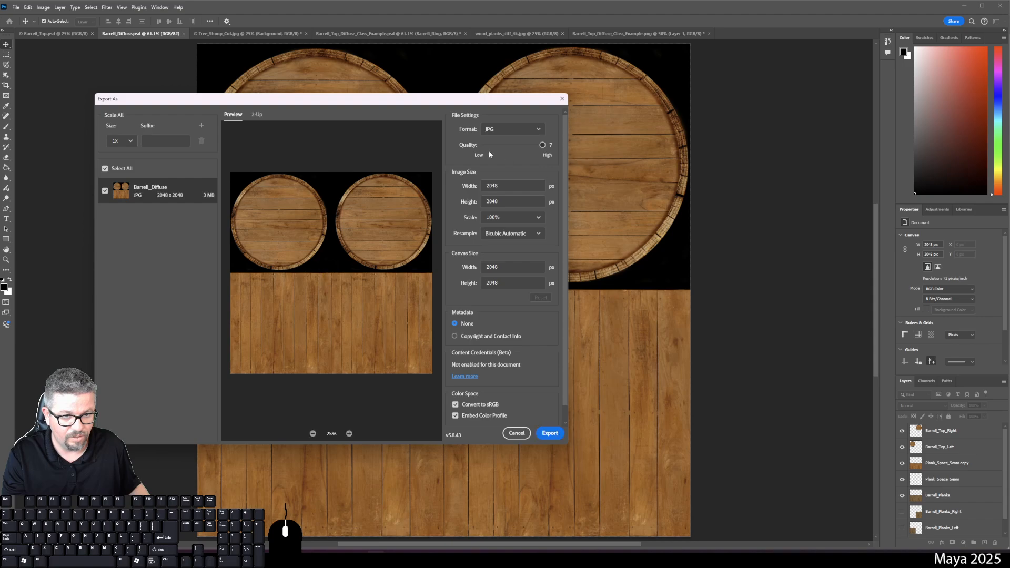
{"action": "left_click", "coordinate": [550, 433]}
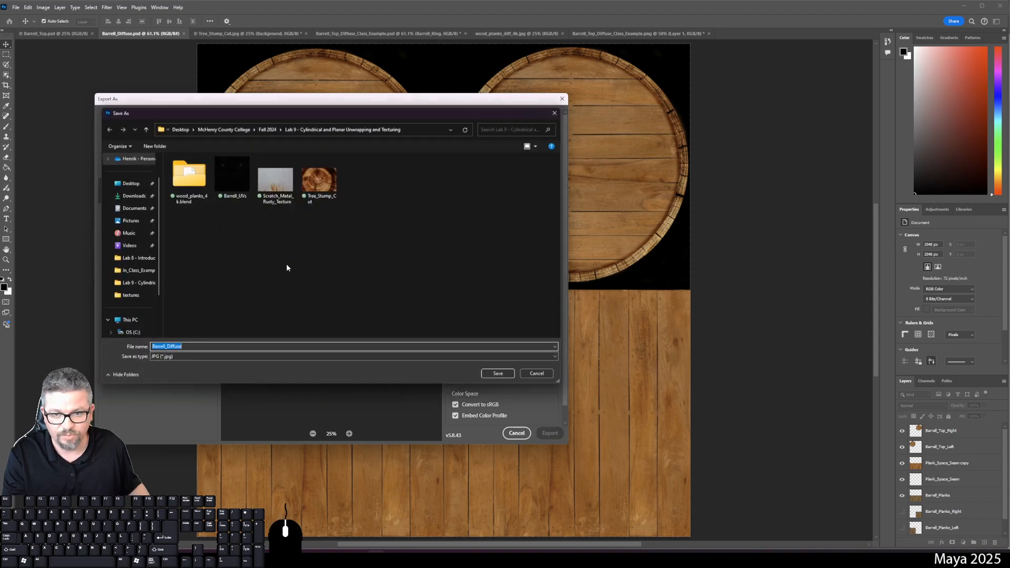
{"action": "left_click", "coordinate": [502, 377]}
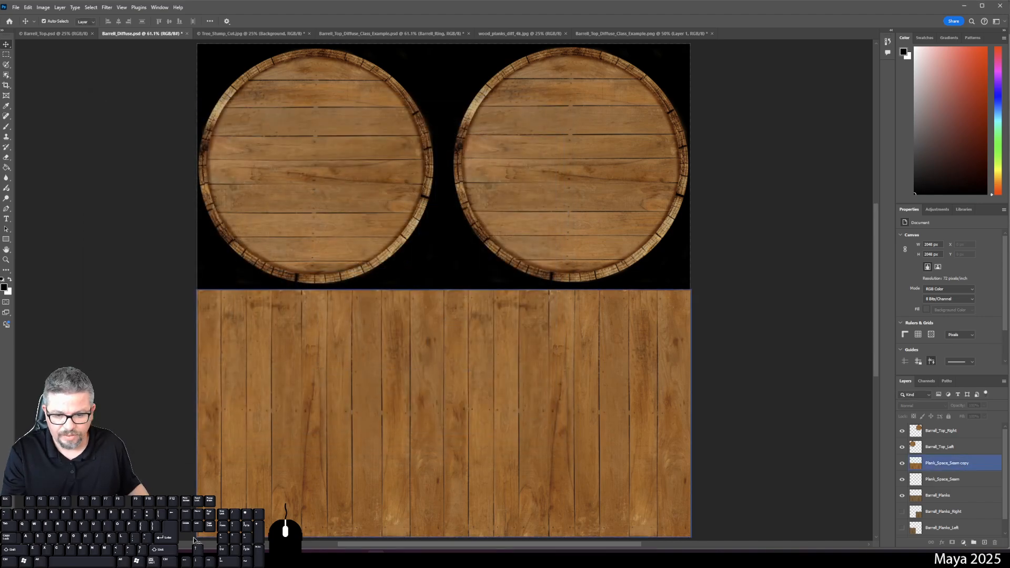
Switch to Maya, return the cylinder to object mode, and select it to access its Checkerboard_Material.
{"action": "left_click", "coordinate": [396, 558]}
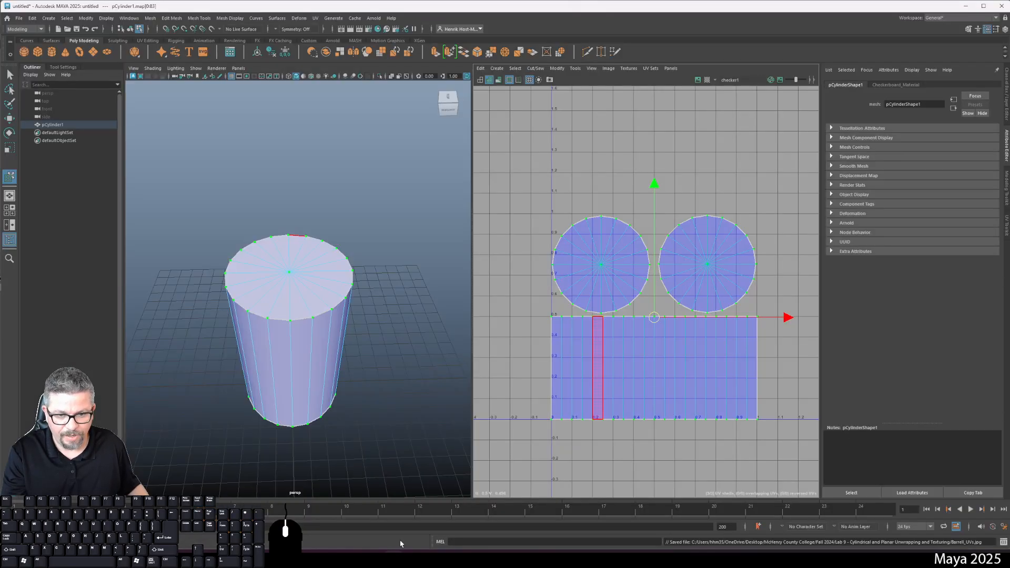
{"action": "right_click", "coordinate": [343, 356]}
{"action": "left_click", "coordinate": [381, 322]}
{"action": "left_click", "coordinate": [305, 293]}
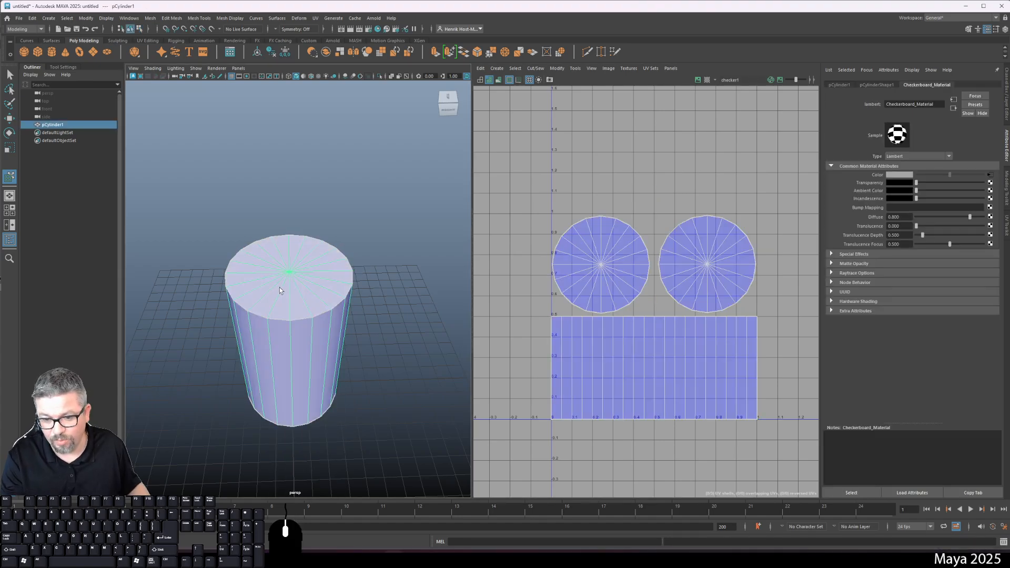
{"action": "left_click", "coordinate": [990, 175]}
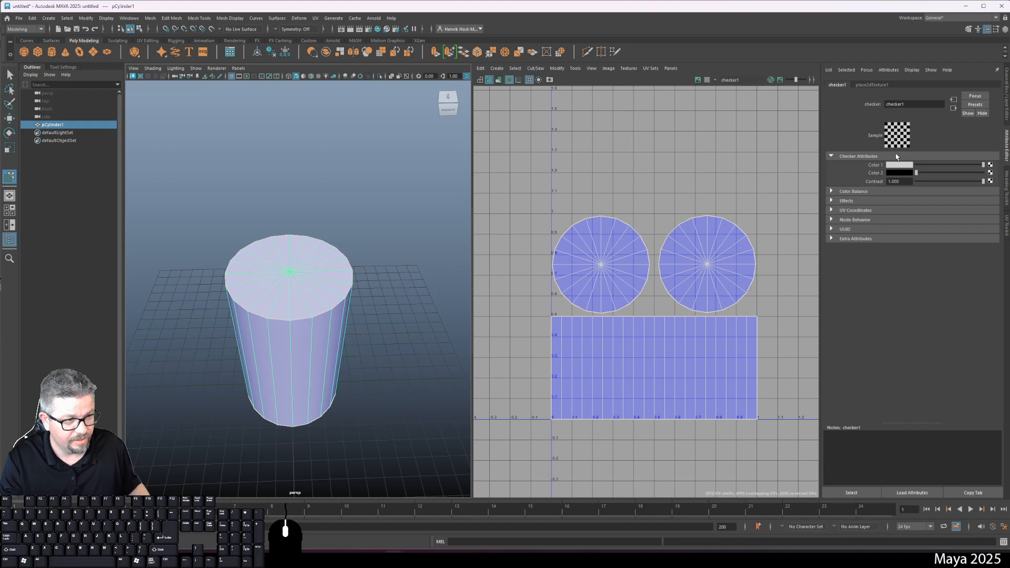
{"action": "left_click", "coordinate": [353, 215]}
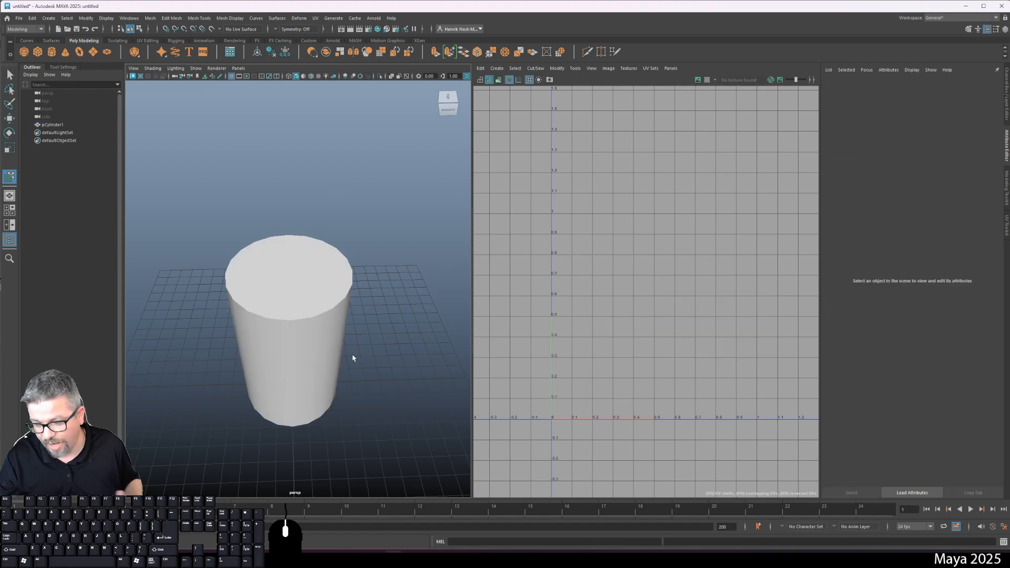
{"action": "left_click", "coordinate": [310, 305]}
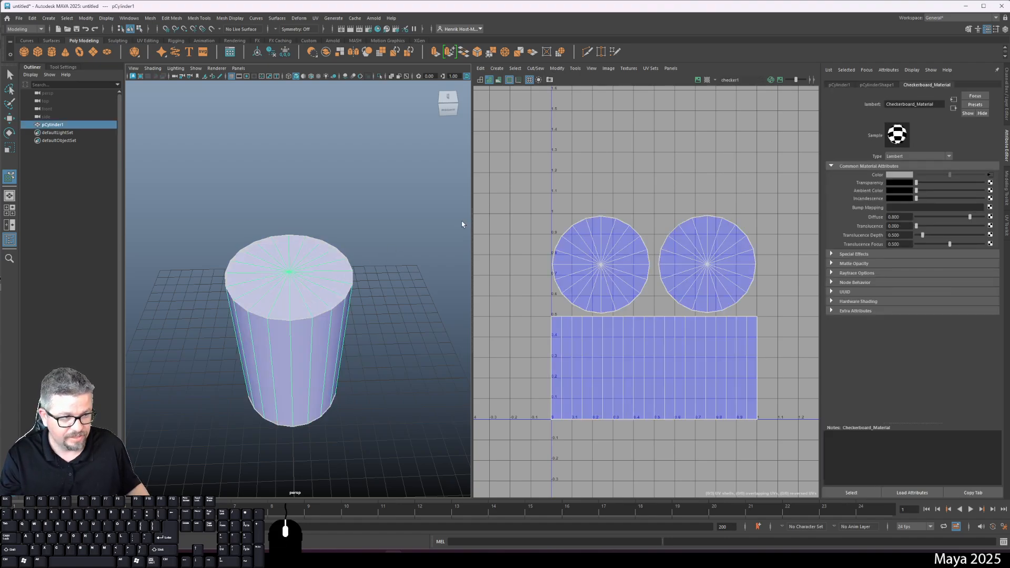
Assign a new Arnold aiStandardSurface material to the cylinder.
{"action": "left_click_drag", "start_coordinate": [322, 258], "coordinate": [342, 253], "text": "alt"}
{"action": "right_click", "coordinate": [296, 256]}
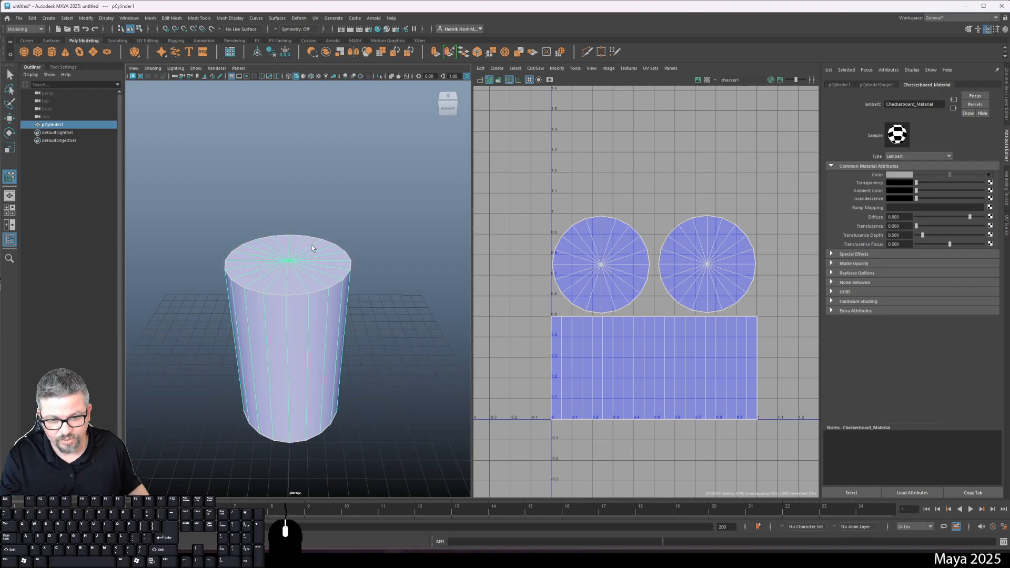
{"action": "right_click", "coordinate": [292, 253]}
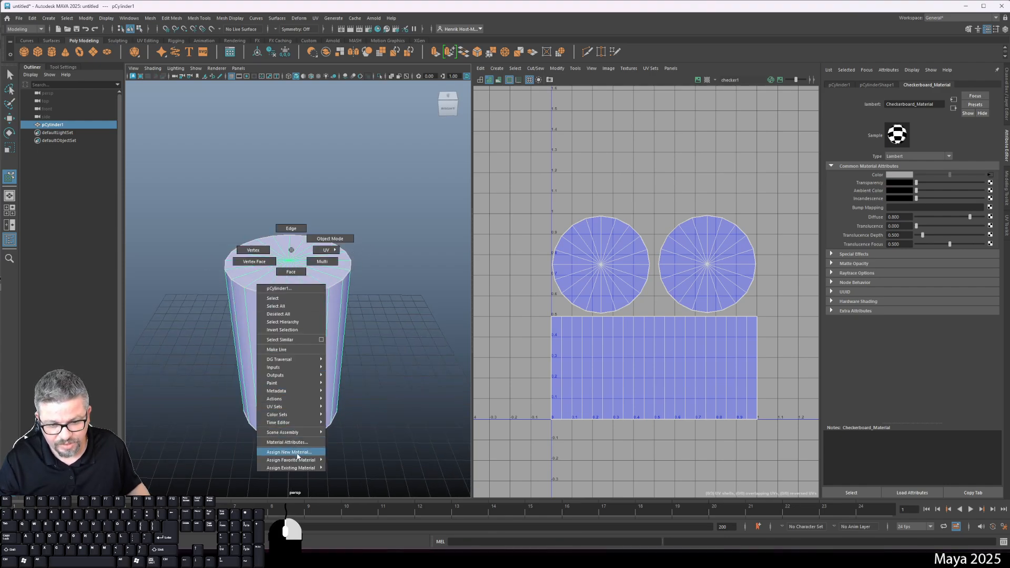
{"action": "left_click", "coordinate": [289, 453]}
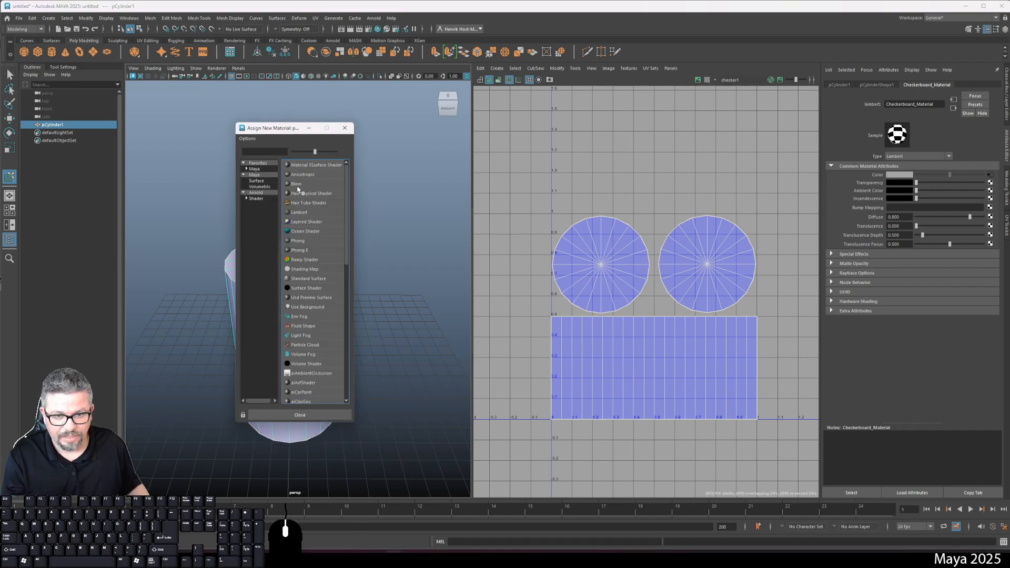
{"action": "left_click", "coordinate": [257, 193]}
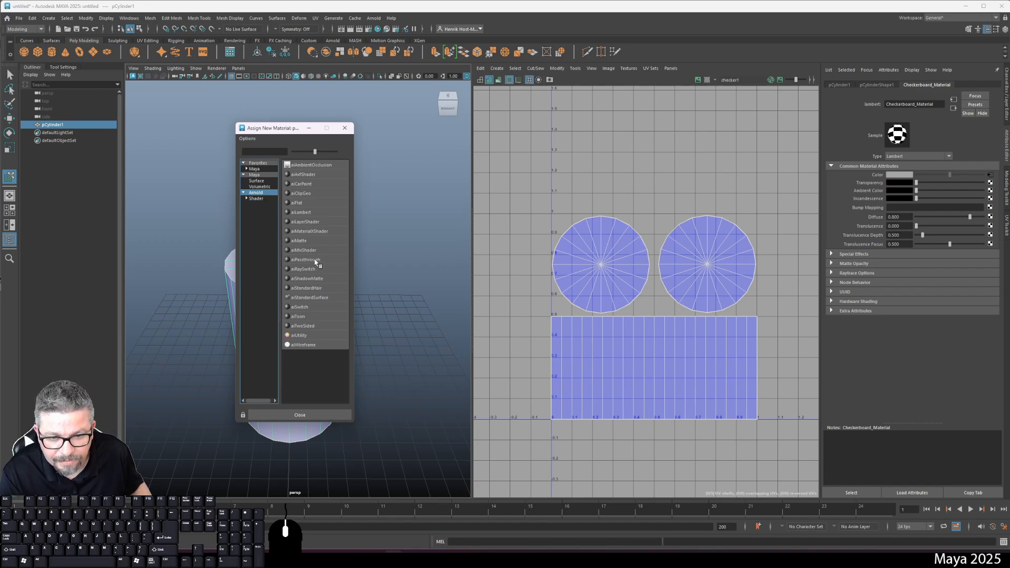
{"action": "left_click", "coordinate": [326, 300]}
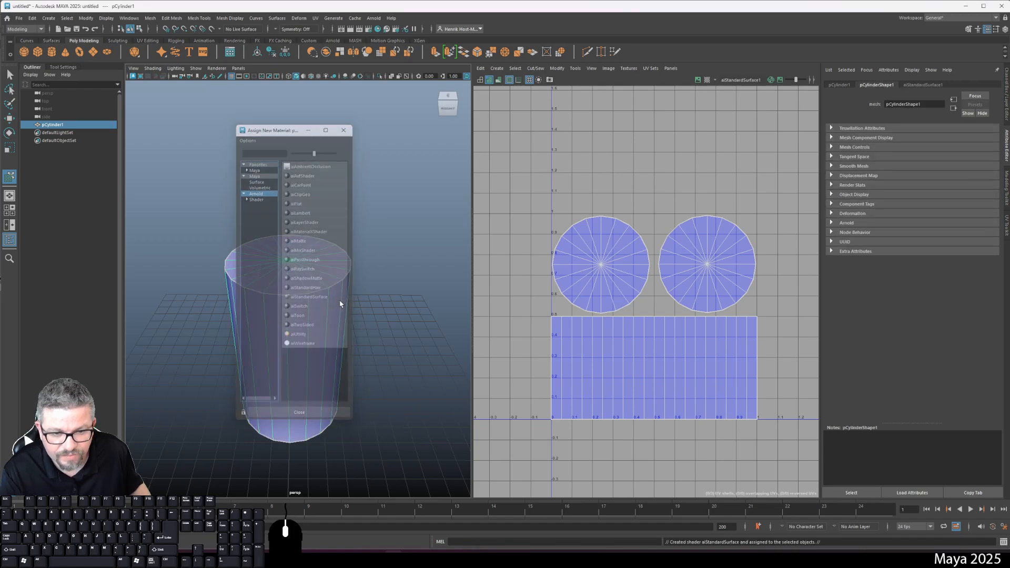
Rename the cylinder's new Arnold material Barrell_Arnold_Material.
{"action": "left_click", "coordinate": [923, 86]}
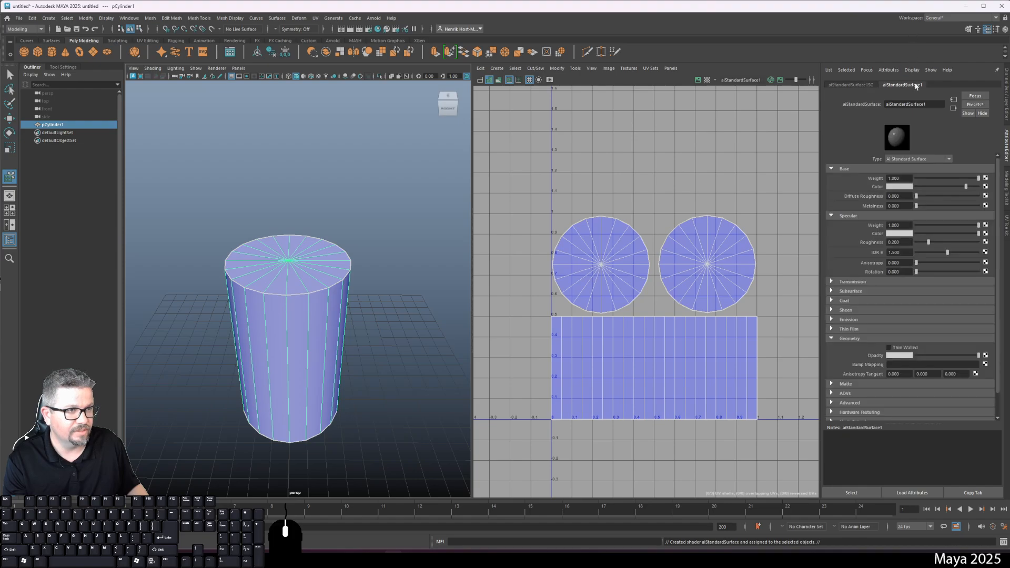
{"action": "left_click_drag", "start_coordinate": [910, 105], "coordinate": [887, 105]}
{"action": "key", "text": "Delete"}
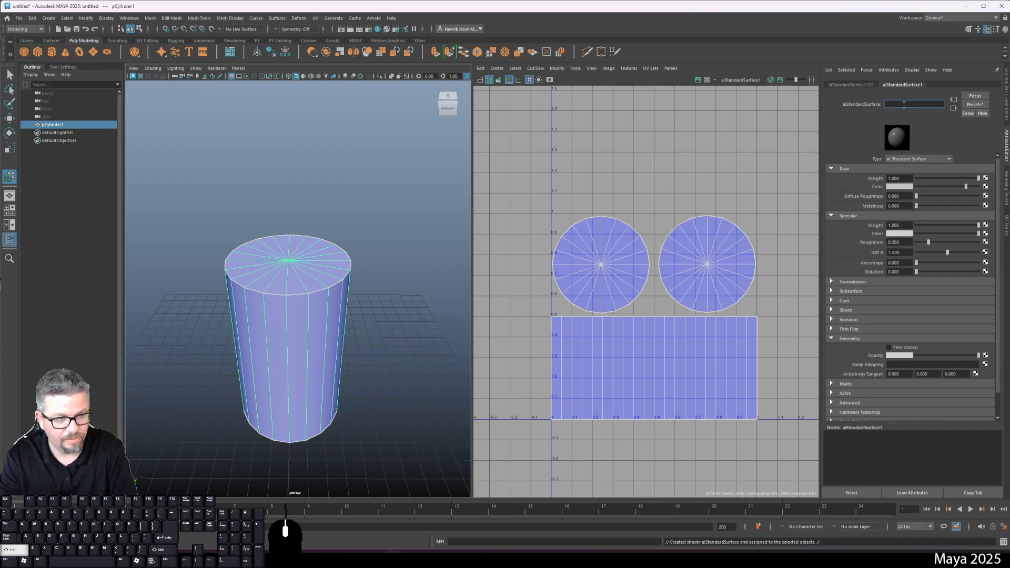
{"action": "type", "text": "Barrell"}
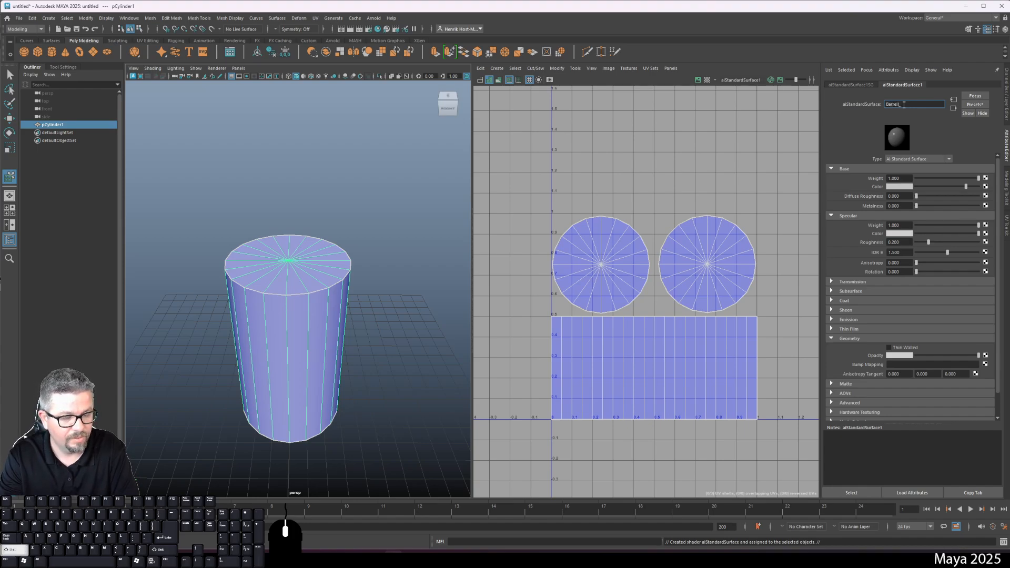
{"action": "type", "text": "_Arnold_Material"}
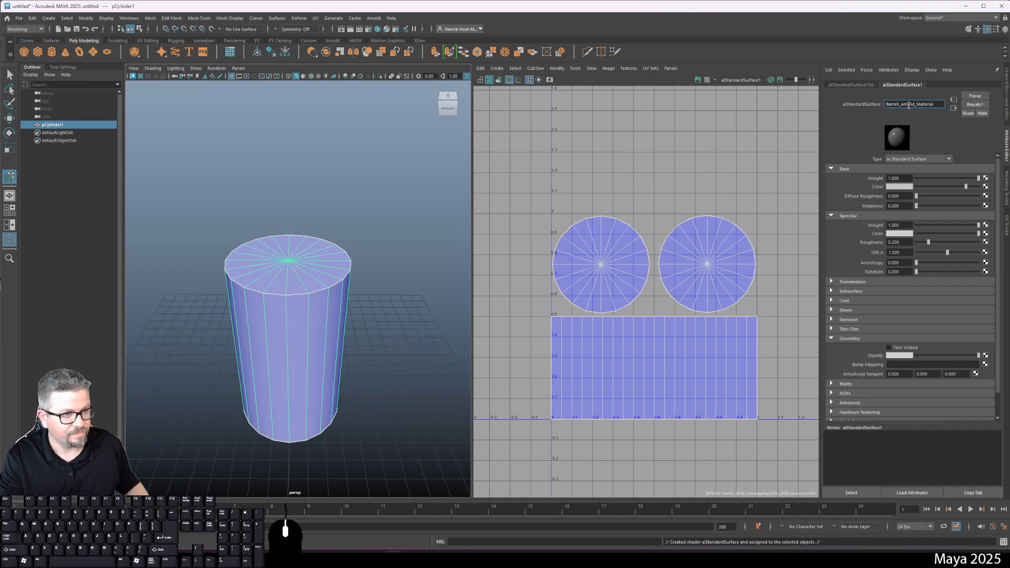
Try to map a File texture to the material's base color, loading Barrell_Diffuse.jpg from the Lab 9 folder.
{"action": "left_click", "coordinate": [986, 187]}
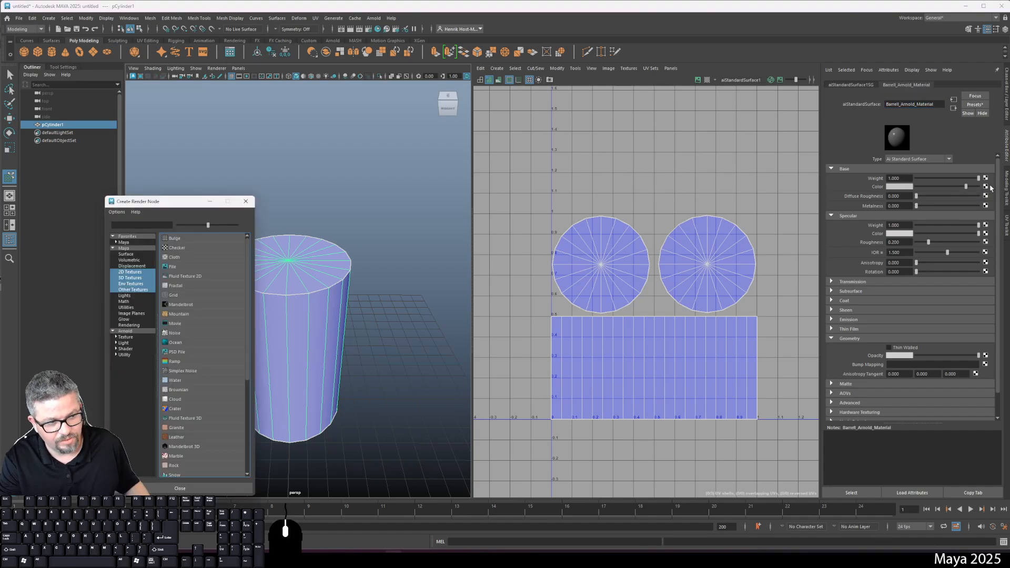
{"action": "left_click", "coordinate": [174, 267]}
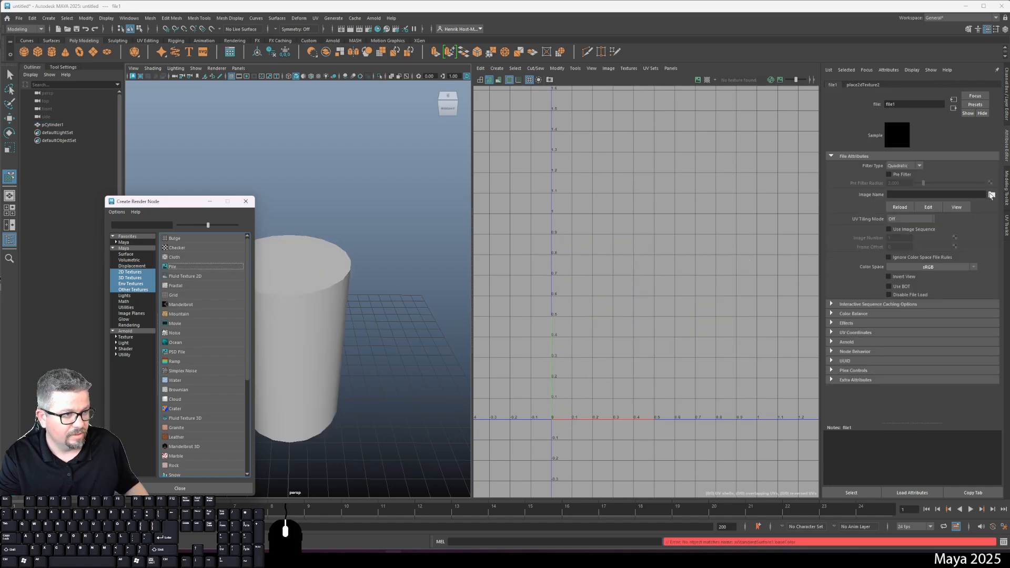
{"action": "left_click", "coordinate": [992, 196]}
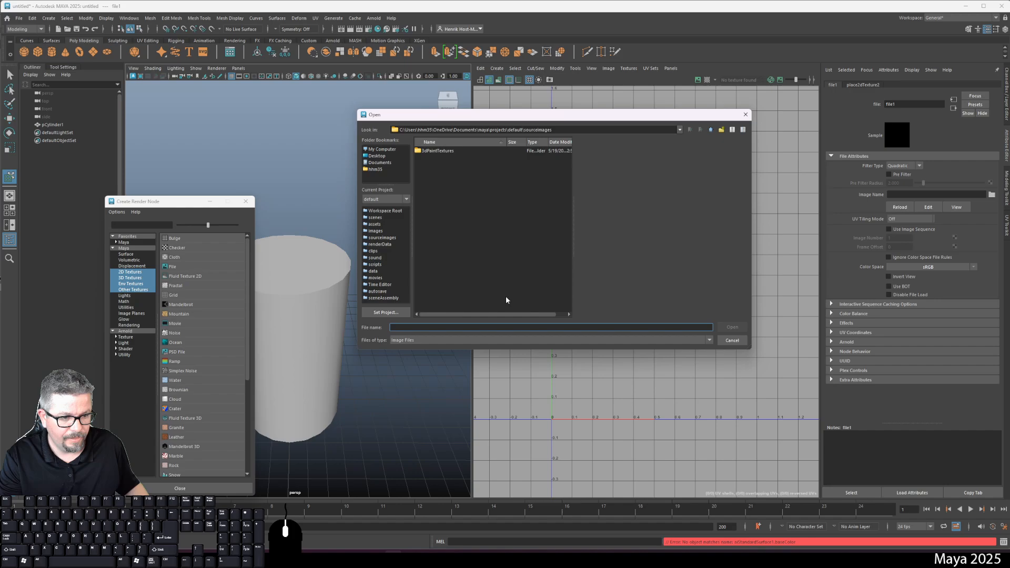
{"action": "left_click", "coordinate": [378, 156]}
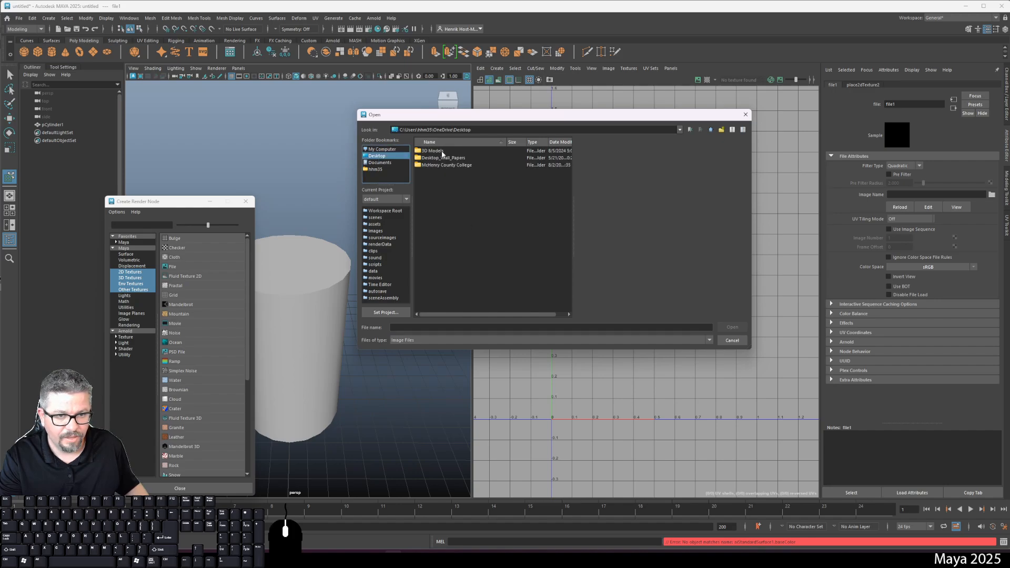
{"action": "double_click", "coordinate": [447, 165]}
{"action": "double_click", "coordinate": [432, 151]}
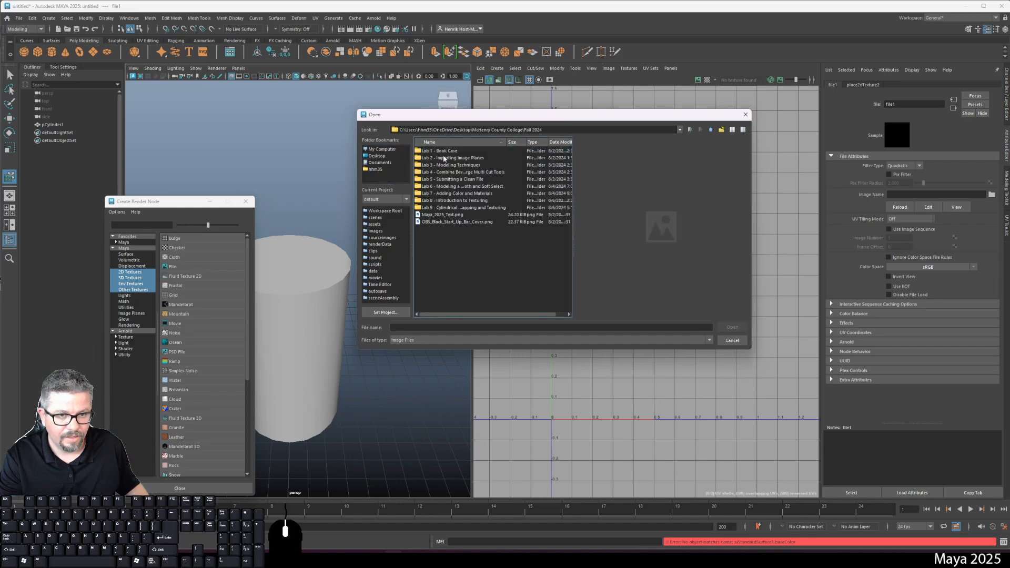
{"action": "double_click", "coordinate": [460, 208]}
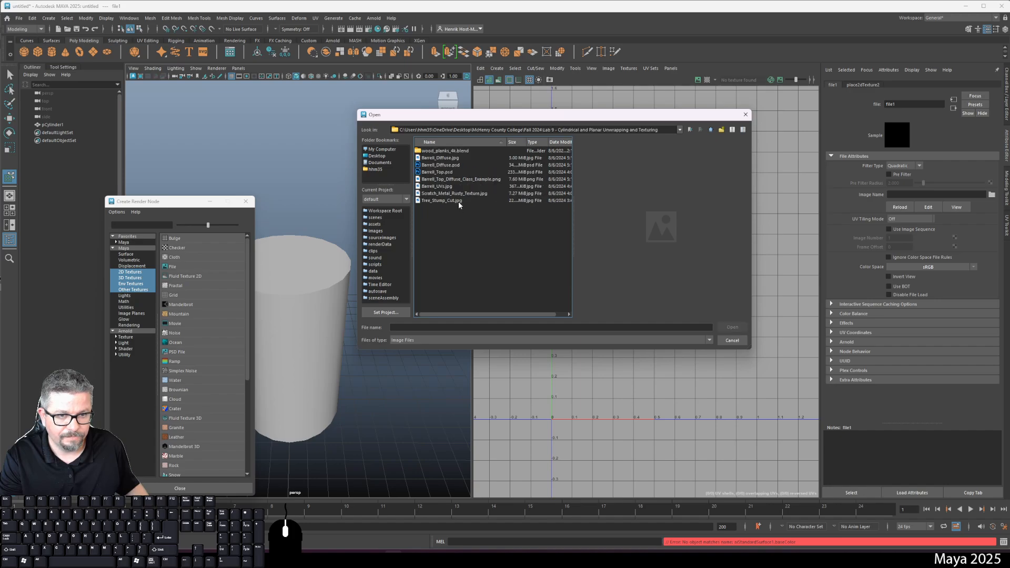
{"action": "left_click", "coordinate": [449, 158]}
{"action": "left_click", "coordinate": [732, 327]}
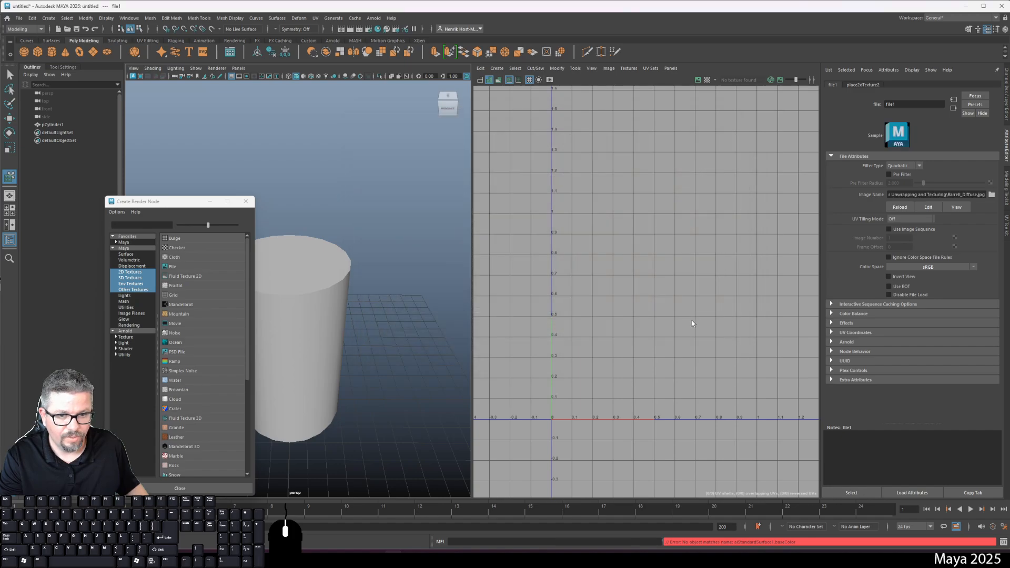
Close the Create Render Node window and turn on textured shading in the perspective view.
{"action": "key", "text": "f"}
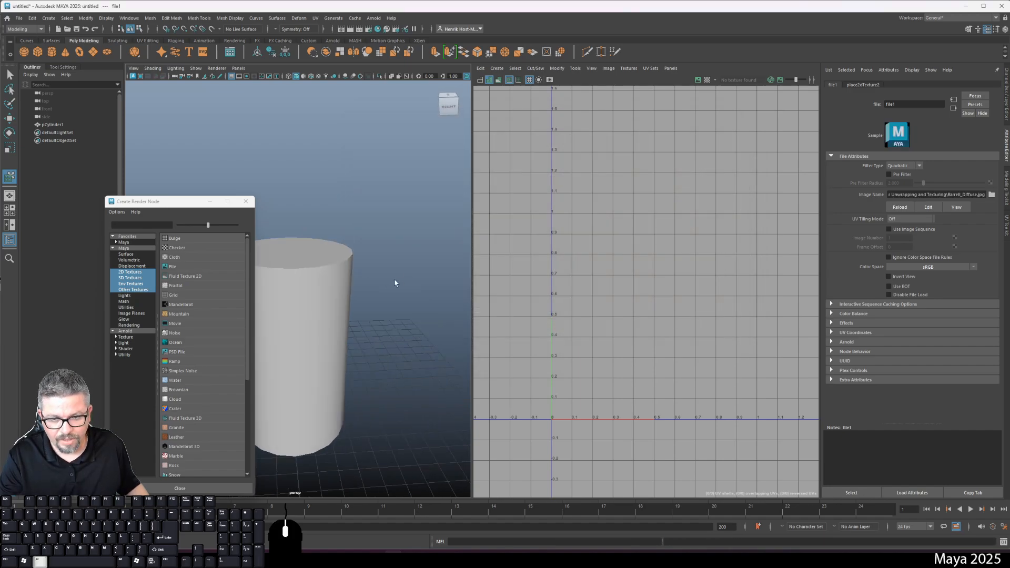
{"action": "left_click", "coordinate": [246, 202]}
{"action": "left_click_drag", "start_coordinate": [263, 240], "coordinate": [379, 323], "text": "alt"}
{"action": "key", "text": "6"}
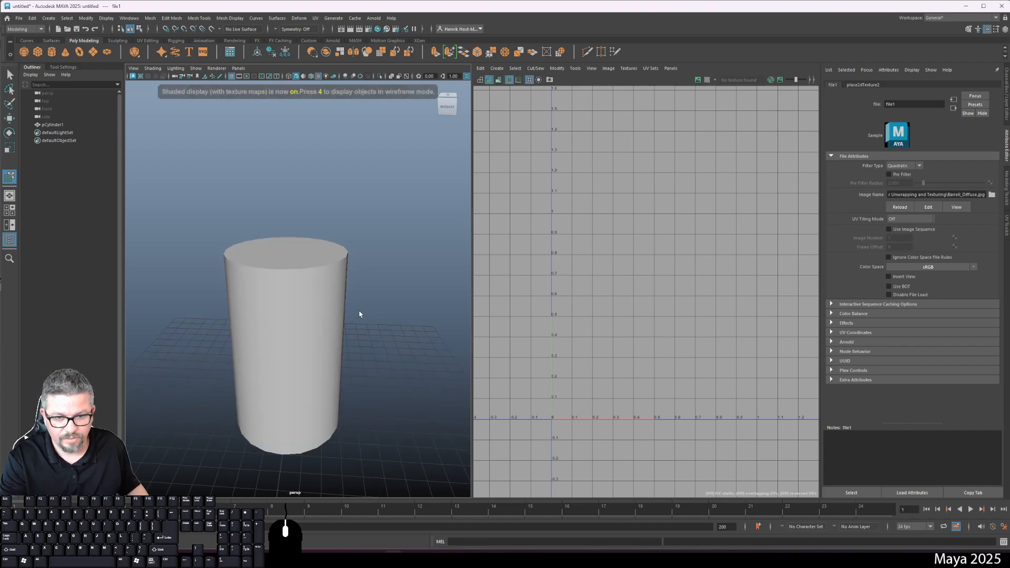
Reselect the cylinder and connect a new File texture to the base color of Barrell_Arnold_Material.
{"action": "left_click", "coordinate": [342, 289]}
{"action": "right_click", "coordinate": [317, 274]}
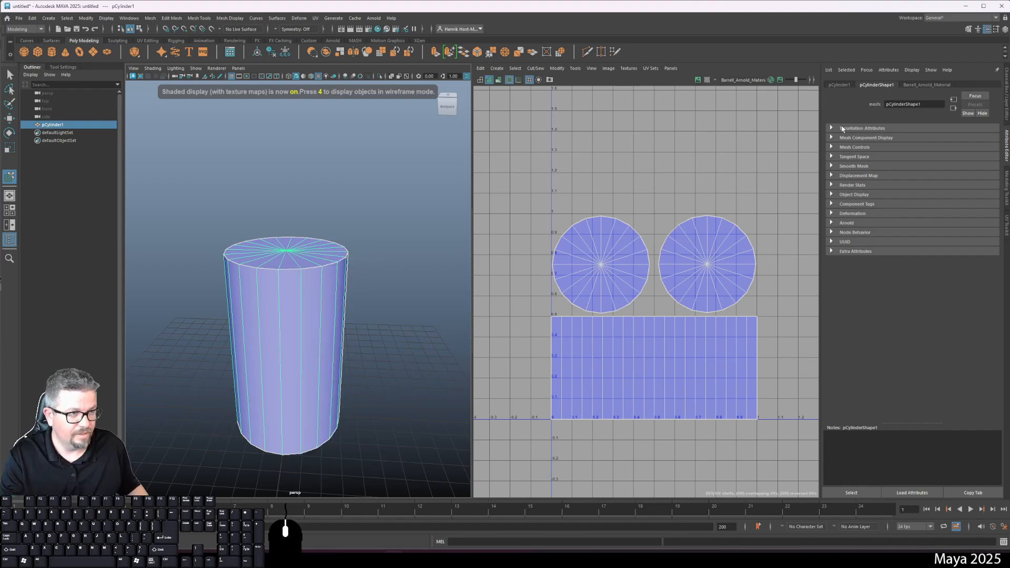
{"action": "left_click", "coordinate": [927, 85]}
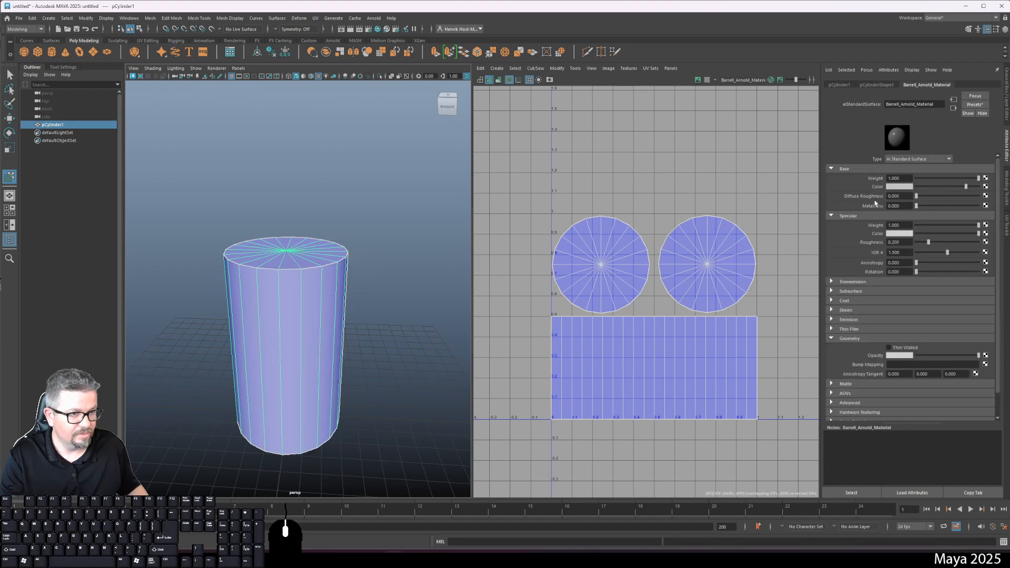
{"action": "left_click", "coordinate": [986, 188]}
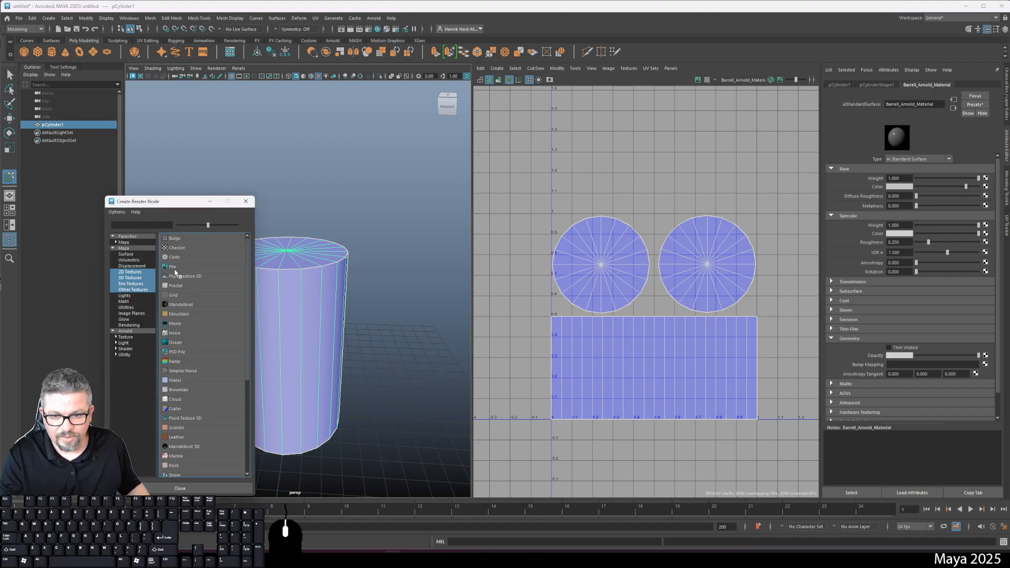
{"action": "left_click", "coordinate": [193, 269]}
Load Barrell_Diffuse.jpg from the Lab 9 folder inside Fall 2024 as the file texture's image.
{"action": "left_click", "coordinate": [992, 195]}
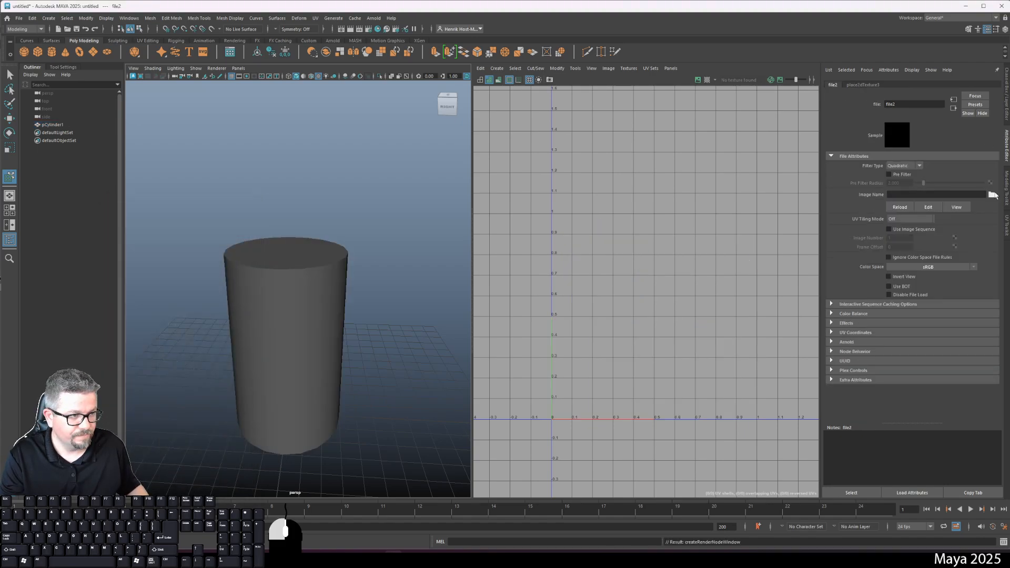
{"action": "left_click", "coordinate": [382, 156]}
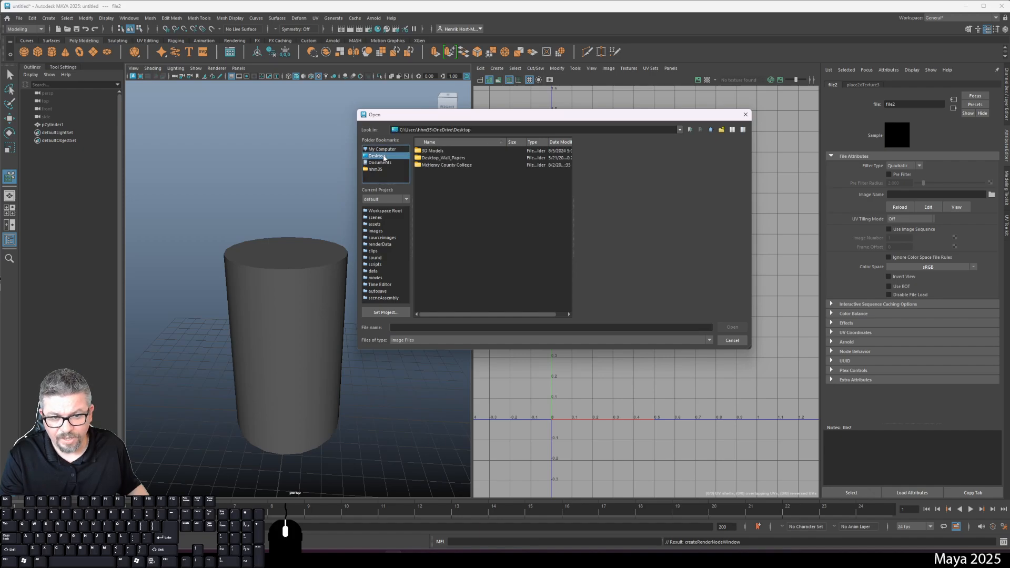
{"action": "double_click", "coordinate": [444, 165]}
{"action": "double_click", "coordinate": [437, 151]}
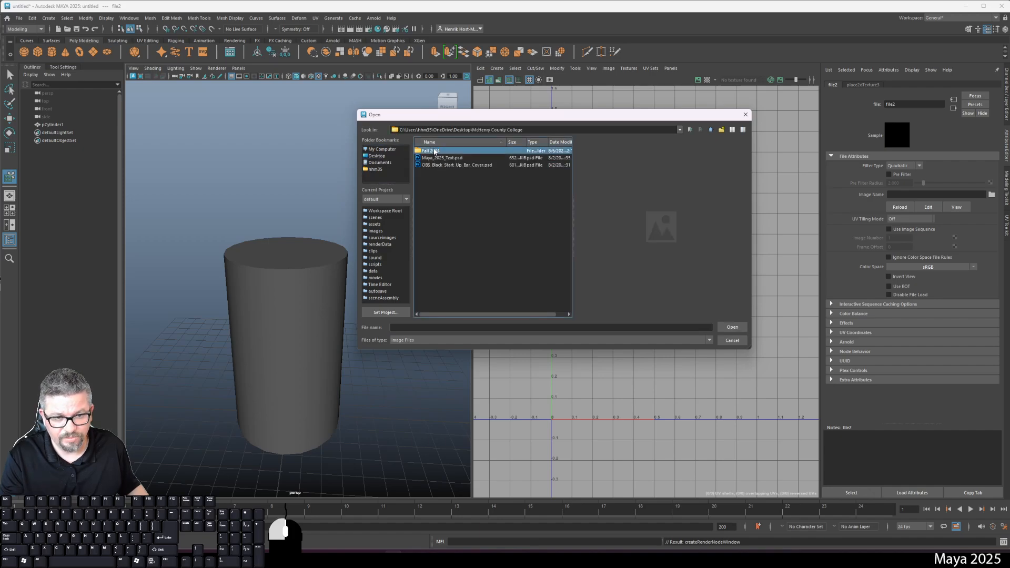
{"action": "double_click", "coordinate": [447, 208]}
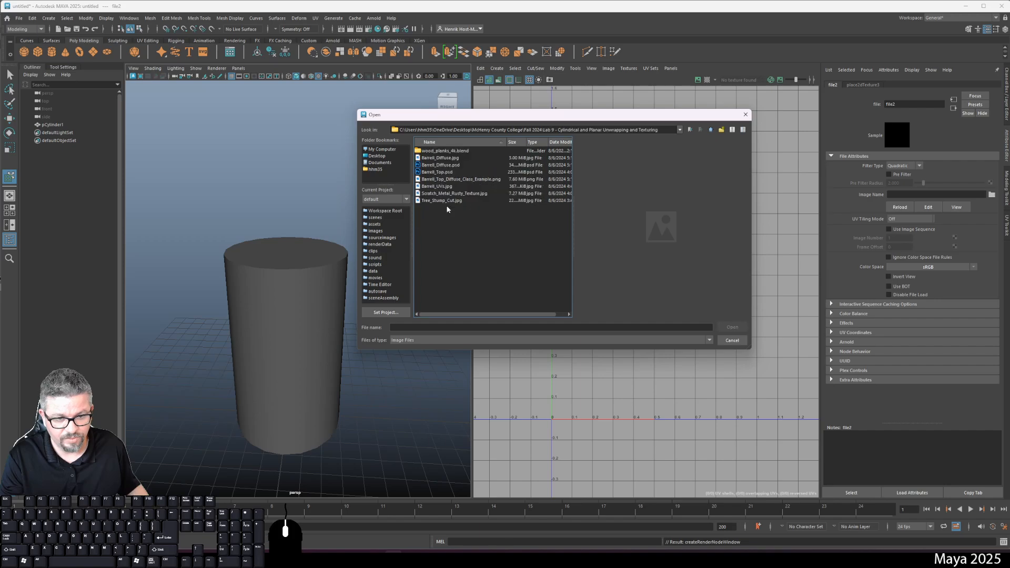
{"action": "left_click", "coordinate": [454, 158]}
{"action": "left_click", "coordinate": [731, 327]}
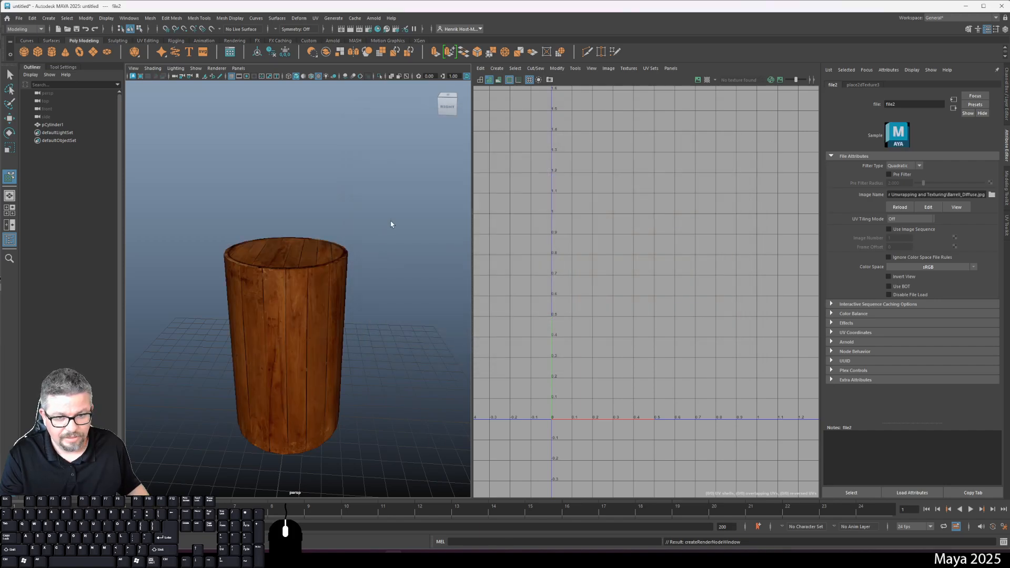
Examine the wood texture on the barrel's top and around its side planks, checking it against the cylinder's UV layout.
{"action": "left_click_drag", "start_coordinate": [391, 225], "coordinate": [287, 300]}
{"action": "left_click", "coordinate": [279, 298]}
{"action": "left_click", "coordinate": [330, 245]}
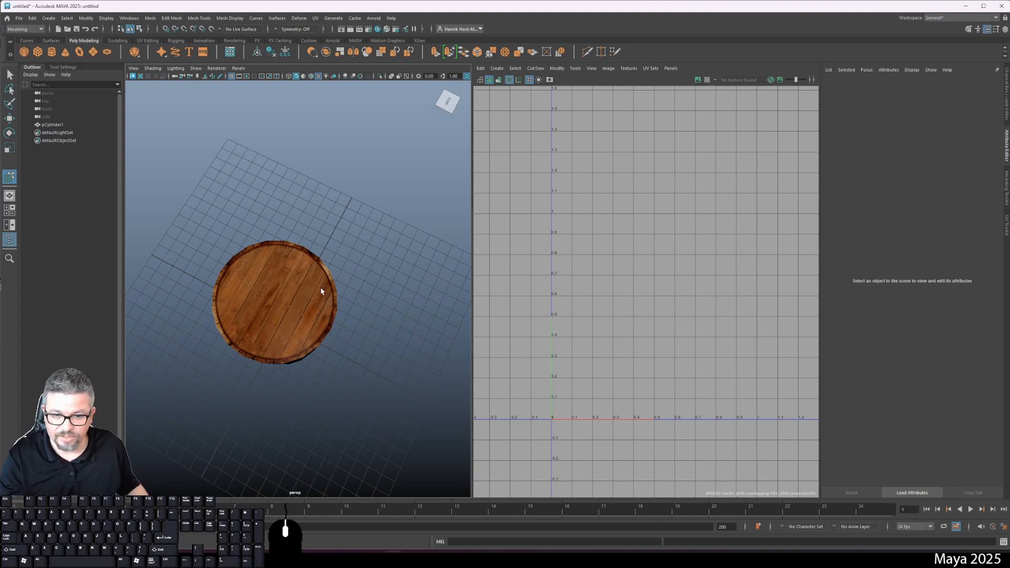
{"action": "left_click_drag", "start_coordinate": [286, 293], "coordinate": [279, 230]}
{"action": "scroll", "coordinate": [276, 240], "scroll_direction": "up", "scroll_amount": 5}
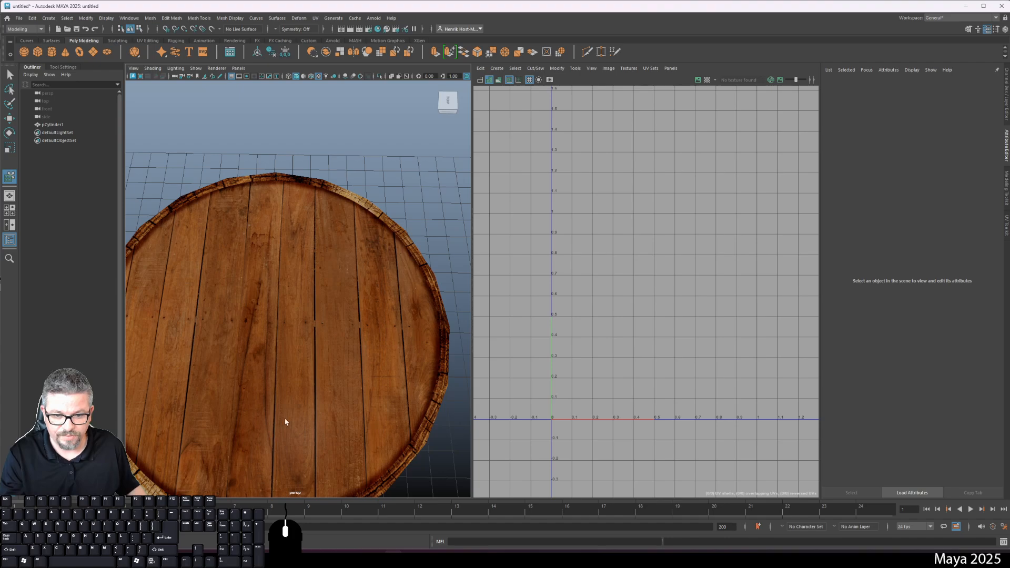
{"action": "scroll", "coordinate": [286, 422], "scroll_direction": "down", "scroll_amount": 5}
{"action": "left_click_drag", "start_coordinate": [291, 360], "coordinate": [293, 339]}
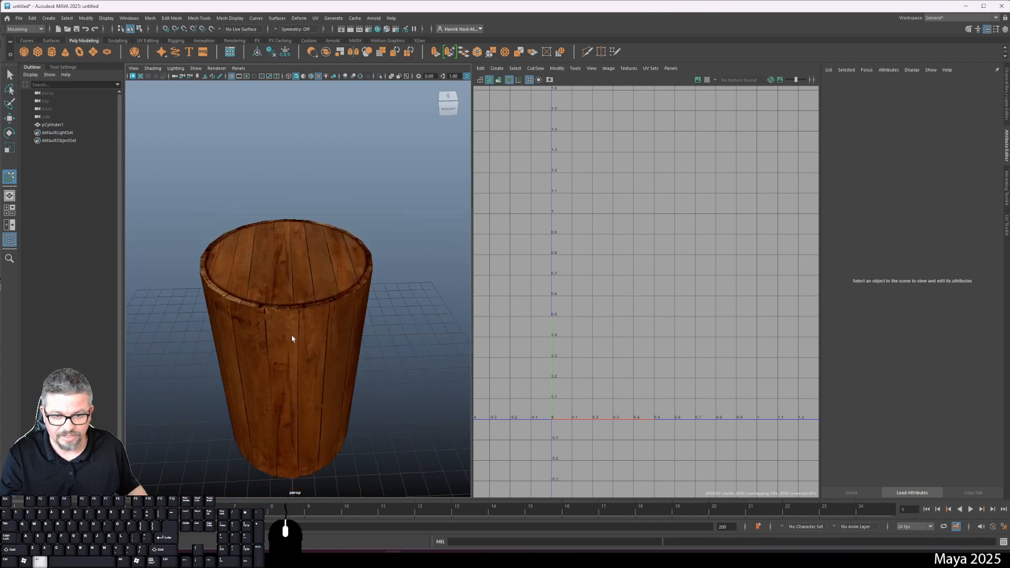
{"action": "left_click", "coordinate": [303, 262]}
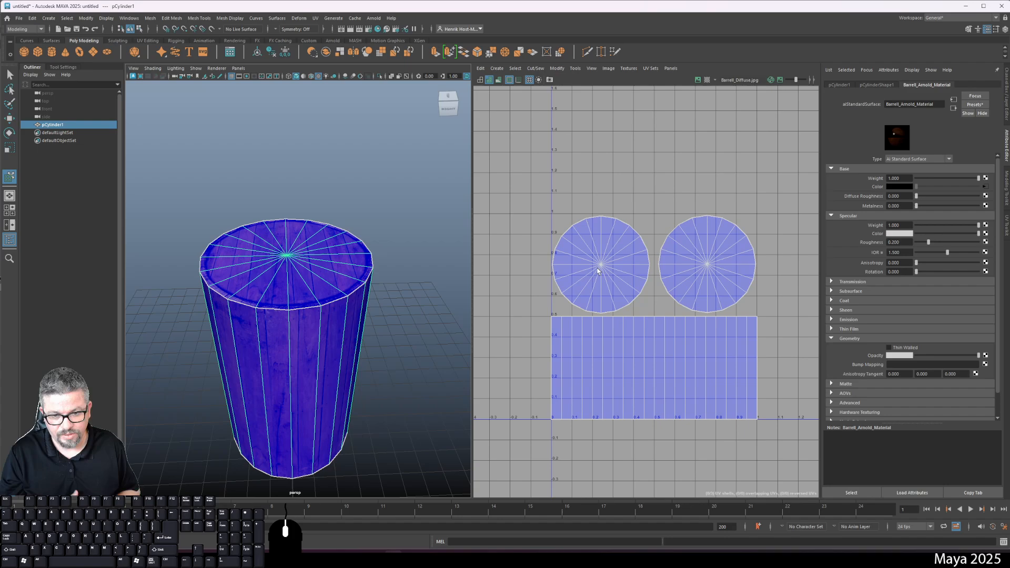
{"action": "left_click", "coordinate": [382, 227]}
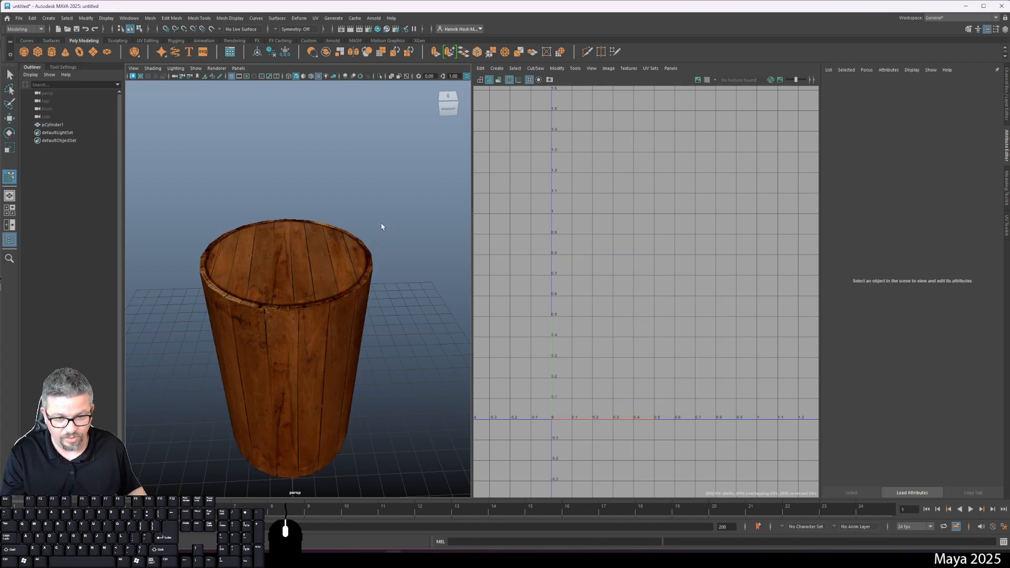
{"action": "left_click_drag", "start_coordinate": [383, 227], "coordinate": [405, 255], "text": "alt"}
{"action": "scroll", "coordinate": [405, 254], "scroll_direction": "down", "scroll_amount": 5}
{"action": "left_click_drag", "start_coordinate": [345, 325], "coordinate": [139, 323], "text": "alt"}
{"action": "scroll", "coordinate": [311, 338], "scroll_direction": "up", "scroll_amount": 3}
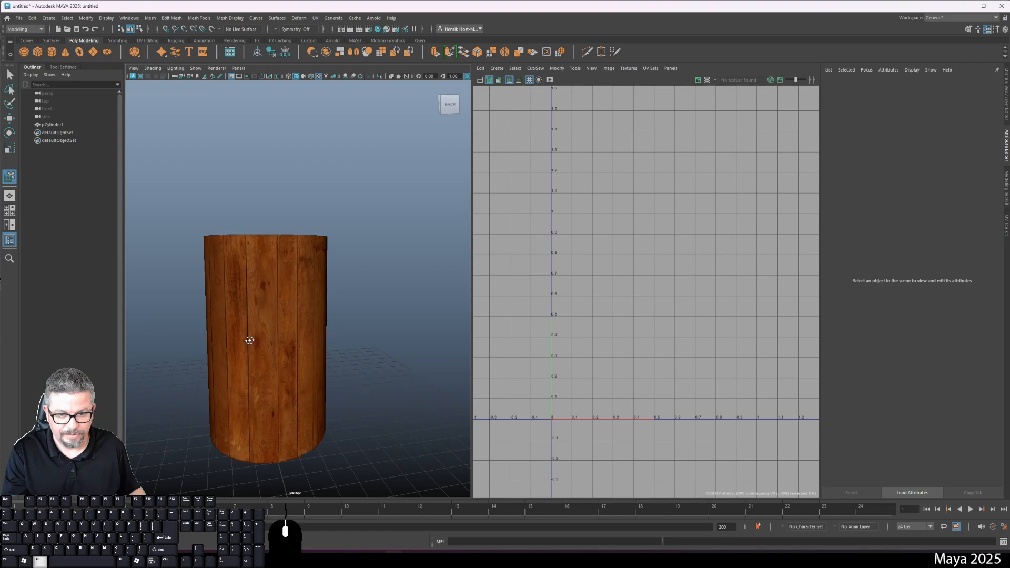
Locate the barrel's side seam by selecting the rectangular UV shell's vertical border edge, and clear the selection to view the wood texture.
{"action": "left_click_drag", "start_coordinate": [250, 341], "coordinate": [232, 323], "text": "alt"}
{"action": "left_click", "coordinate": [231, 324]}
{"action": "right_click", "coordinate": [311, 266]}
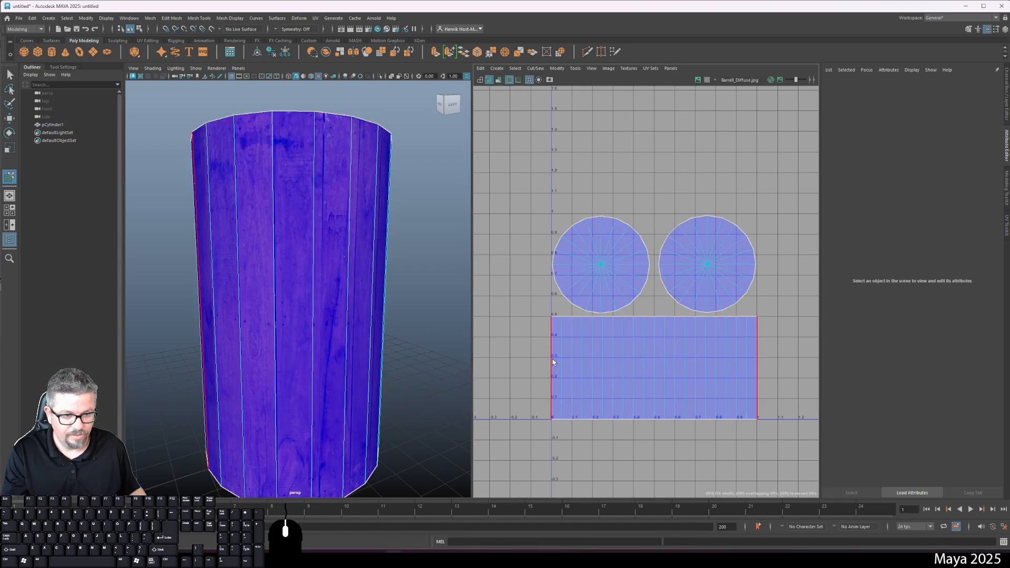
{"action": "left_click_drag", "start_coordinate": [446, 352], "coordinate": [519, 349], "text": "alt"}
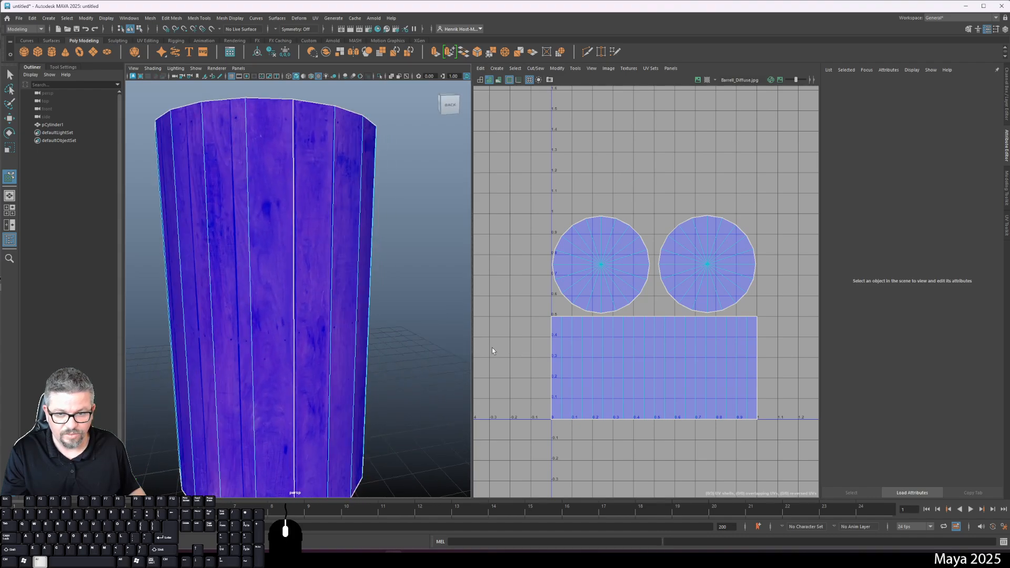
{"action": "key", "text": "q"}
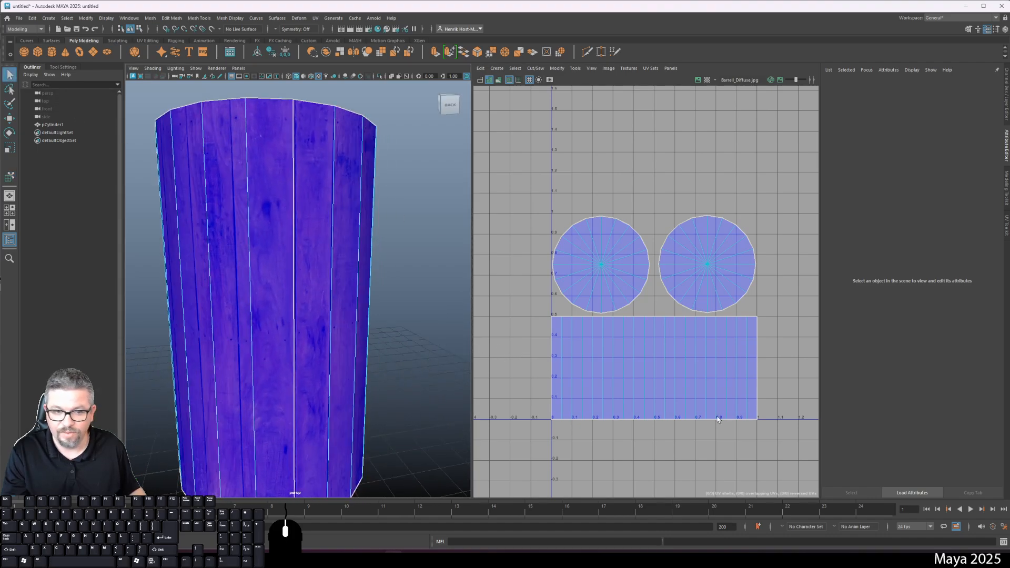
{"action": "right_click", "coordinate": [579, 359]}
{"action": "left_click", "coordinate": [548, 342]}
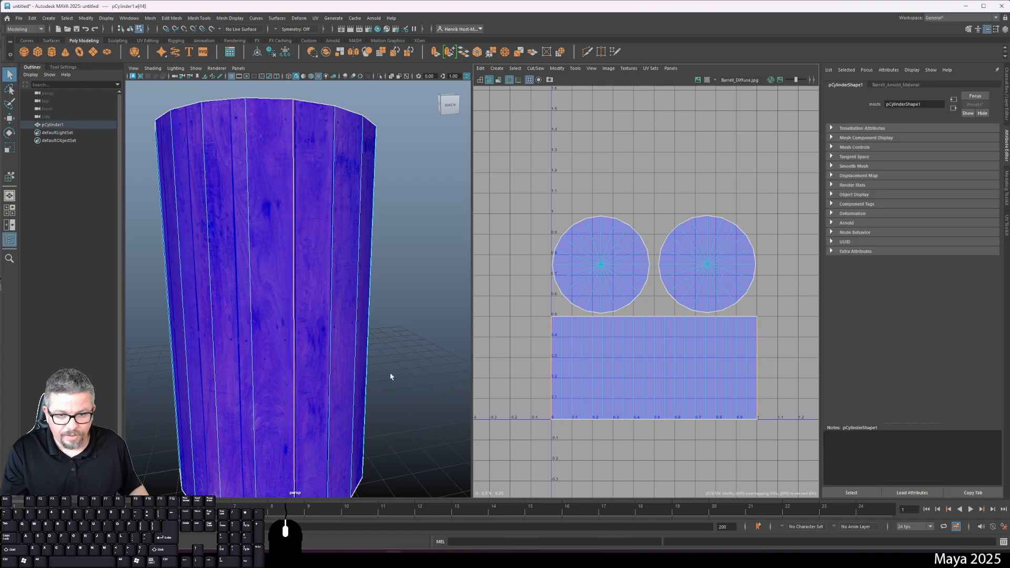
{"action": "left_click", "coordinate": [413, 279]}
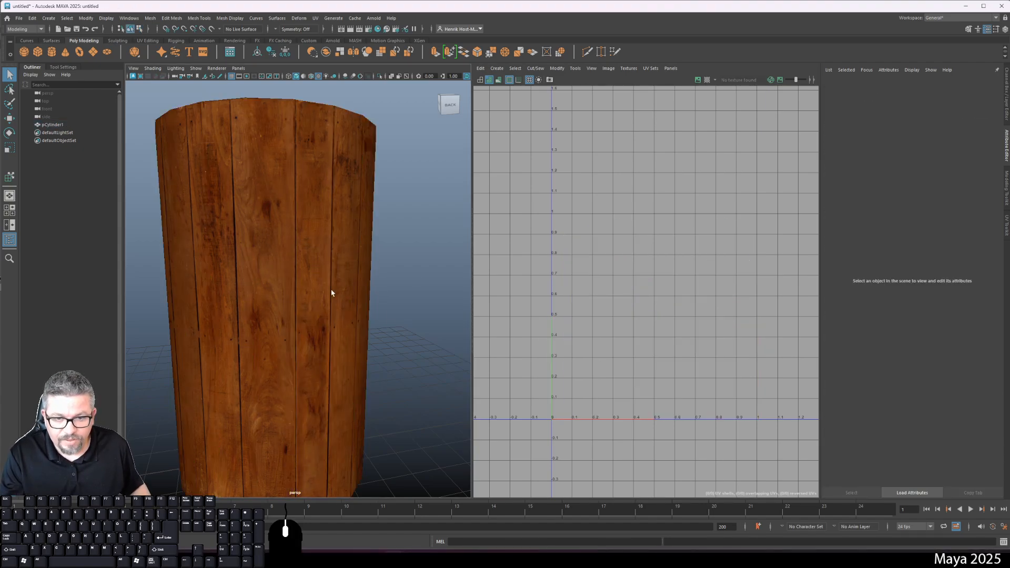
Examine the wood texture up close along the barrel's seam and around its planks, checking it against the cylinder's UV layout.
{"action": "scroll", "coordinate": [331, 293], "scroll_direction": "up", "scroll_amount": 6}
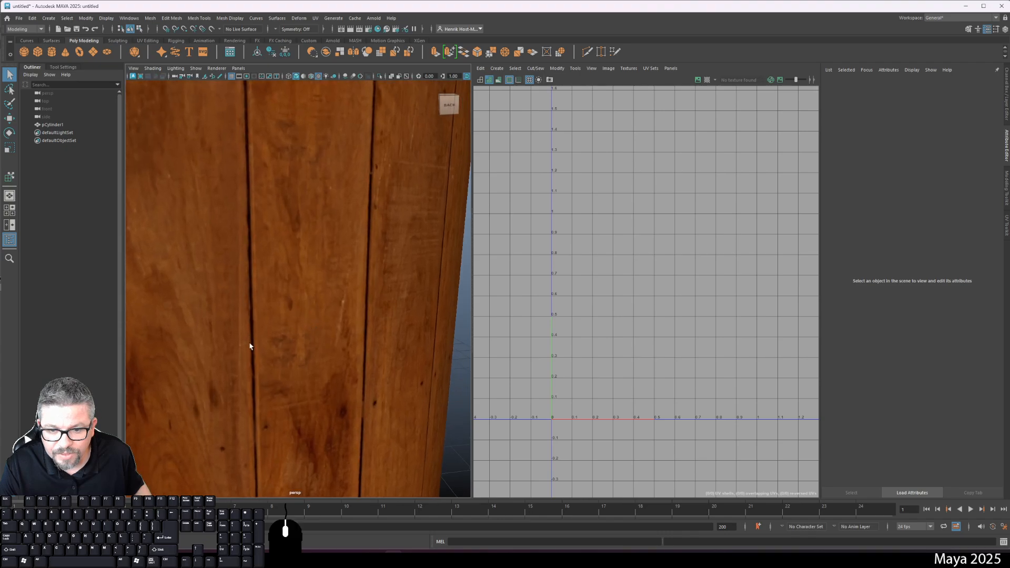
{"action": "left_click_drag", "start_coordinate": [241, 413], "coordinate": [240, 331]}
{"action": "left_click_drag", "start_coordinate": [253, 383], "coordinate": [445, 305]}
{"action": "left_click", "coordinate": [289, 316]}
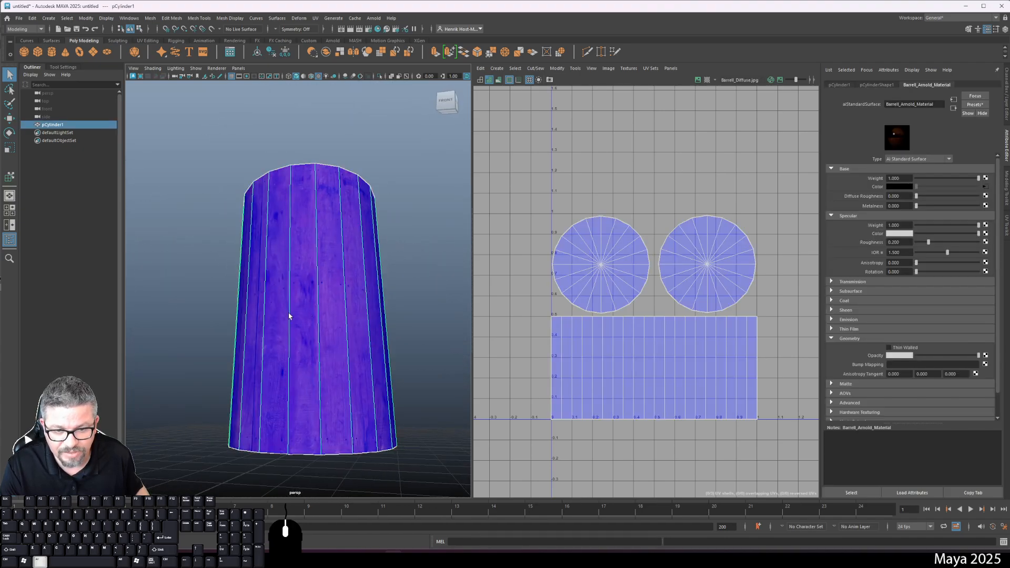
{"action": "left_click_drag", "start_coordinate": [289, 316], "coordinate": [334, 343]}
{"action": "left_click", "coordinate": [243, 314]}
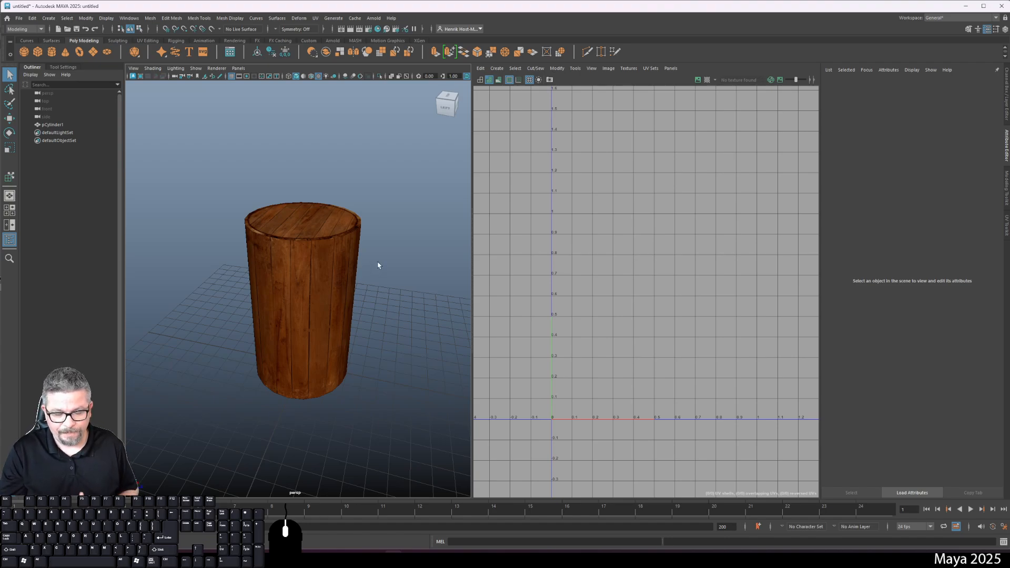
Compare the barrel in plain shaded and textured display, and inspect the plank texture from several sides.
{"action": "key", "text": "5"}
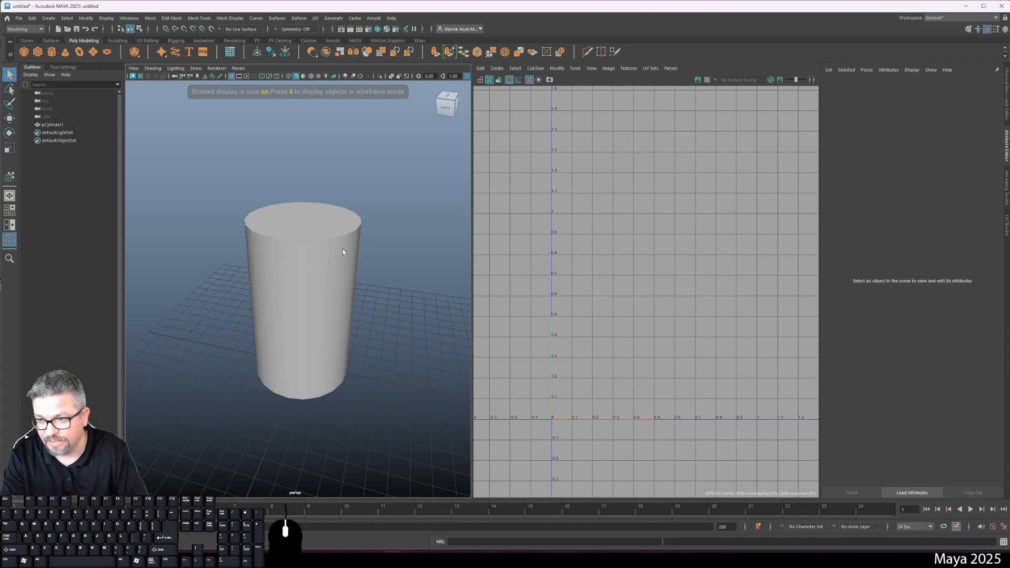
{"action": "key", "text": "6"}
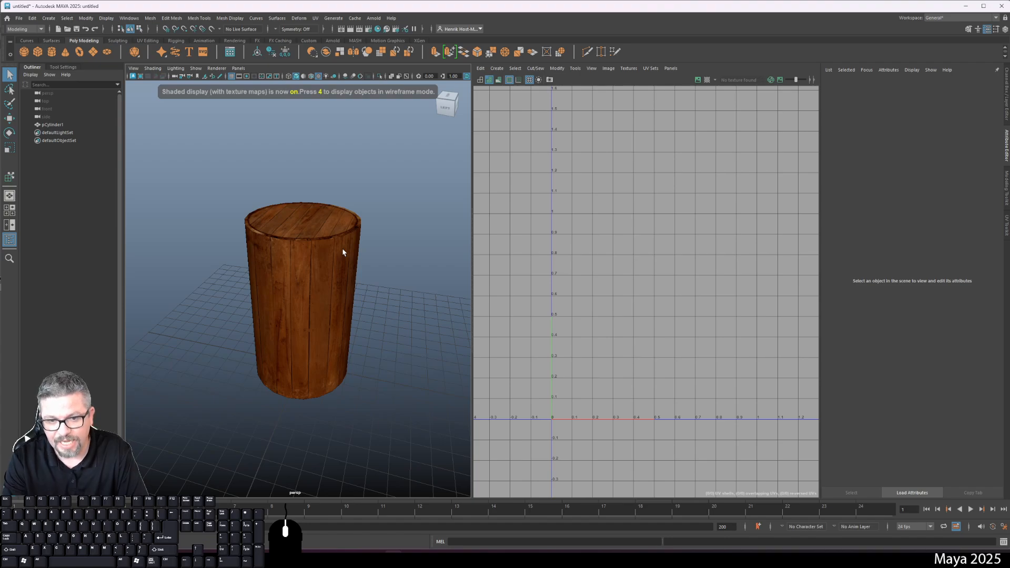
{"action": "left_click_drag", "start_coordinate": [343, 252], "coordinate": [386, 275]}
{"action": "left_click_drag", "start_coordinate": [311, 239], "coordinate": [334, 322]}
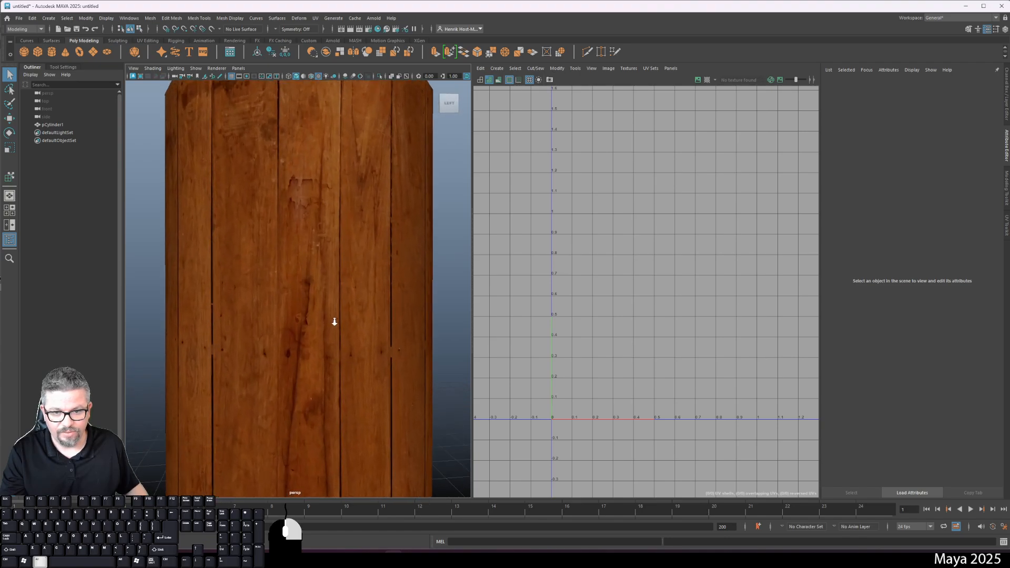
{"action": "scroll", "coordinate": [295, 316], "scroll_direction": "down", "scroll_amount": 3}
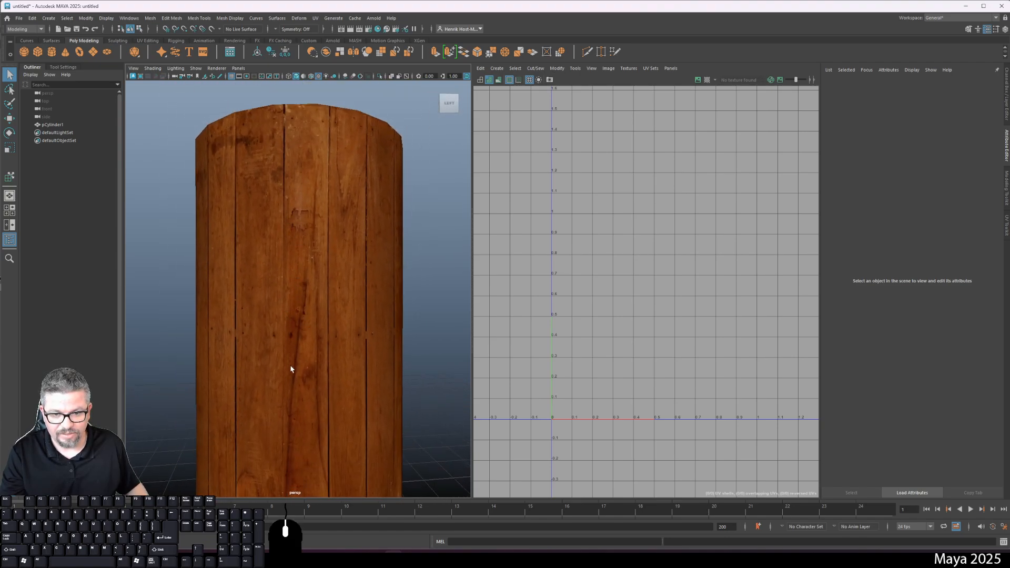
{"action": "left_click_drag", "start_coordinate": [289, 424], "coordinate": [313, 334]}
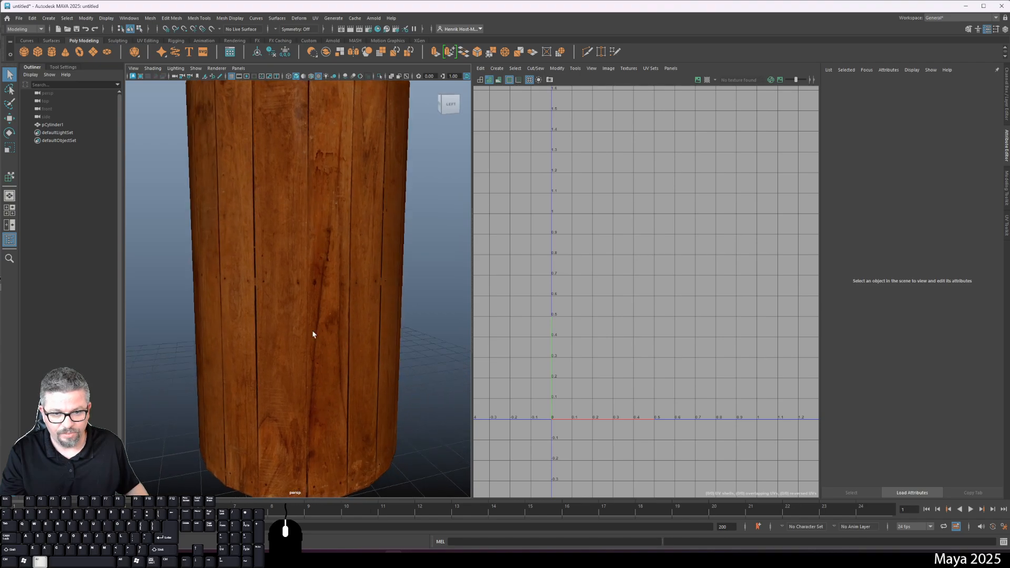
{"action": "scroll", "coordinate": [313, 334], "scroll_direction": "down", "scroll_amount": 5}
{"action": "left_click_drag", "start_coordinate": [271, 293], "coordinate": [248, 343]}
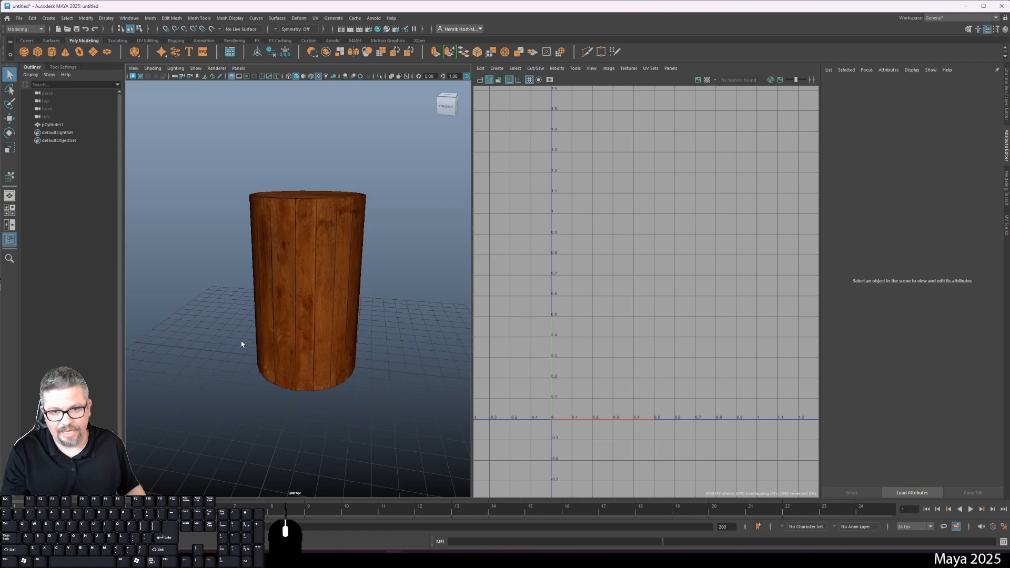
{"action": "left_click", "coordinate": [271, 239]}
{"action": "right_click", "coordinate": [247, 237]}
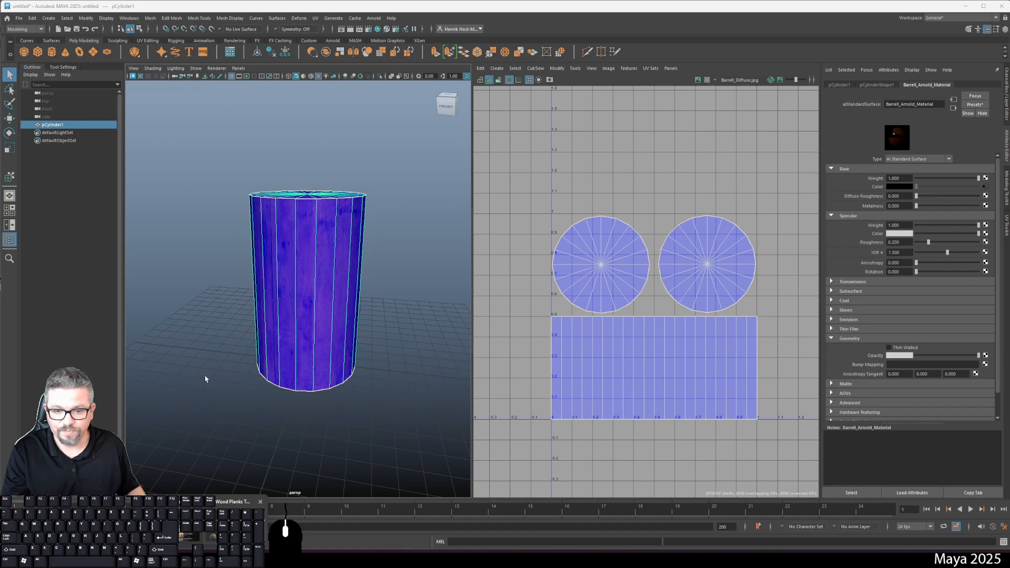
Switch to the browser and open NormalMap-Online from the Lab 9 course page.
{"action": "left_click", "coordinate": [222, 529]}
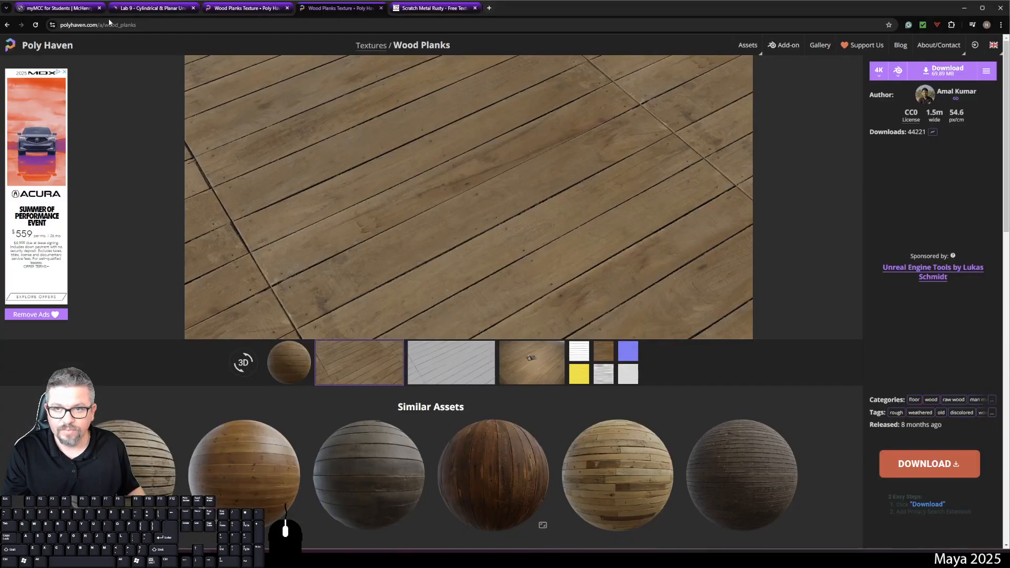
{"action": "left_click", "coordinate": [147, 9]}
{"action": "left_click", "coordinate": [157, 215]}
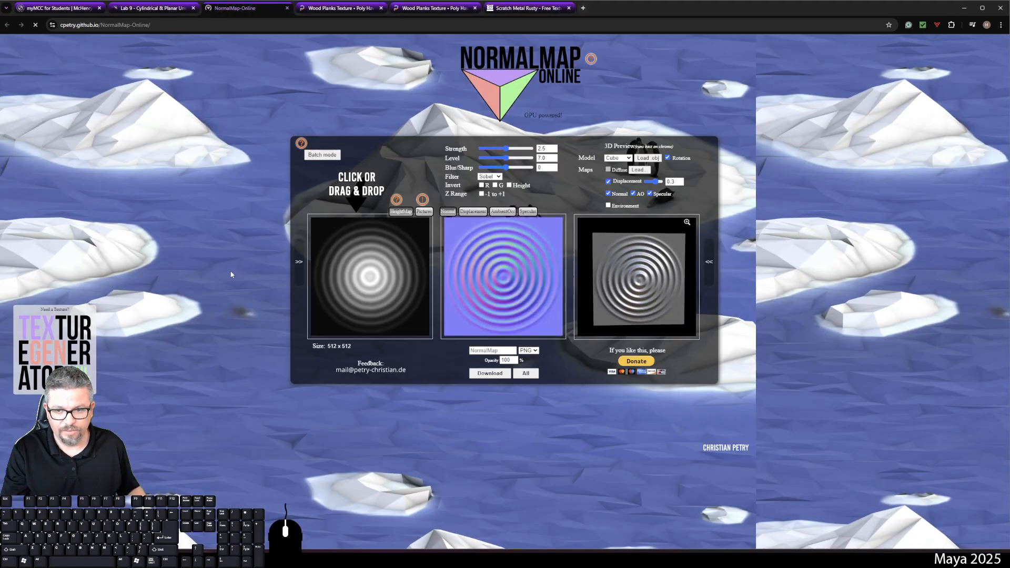
Load Barrell_Diffuse from the Lab 9 - Cylindrical and Planar Unwrapping and Texturing folder as the source image for the normal map.
{"action": "left_click", "coordinate": [375, 243]}
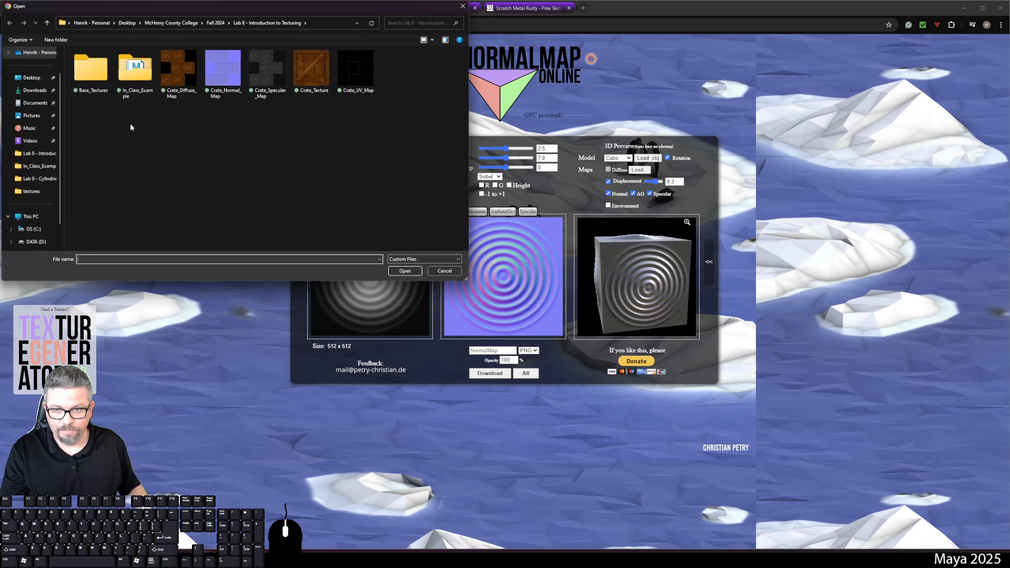
{"action": "left_click", "coordinate": [224, 23]}
{"action": "double_click", "coordinate": [126, 162]}
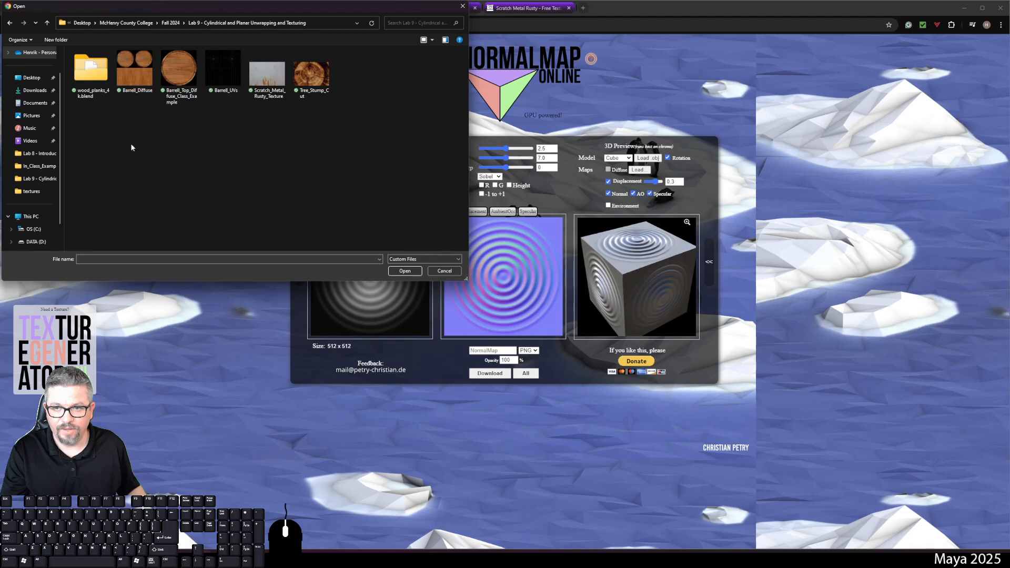
{"action": "double_click", "coordinate": [144, 86]}
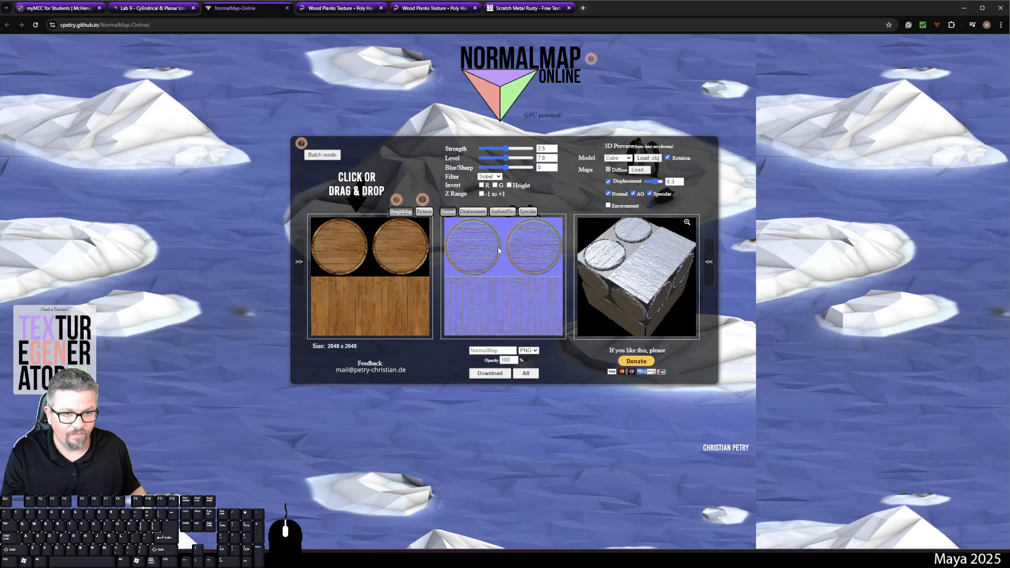
Compare the generated normal map with height inversion on and off, leaving the inversion off.
{"action": "left_click", "coordinate": [509, 185]}
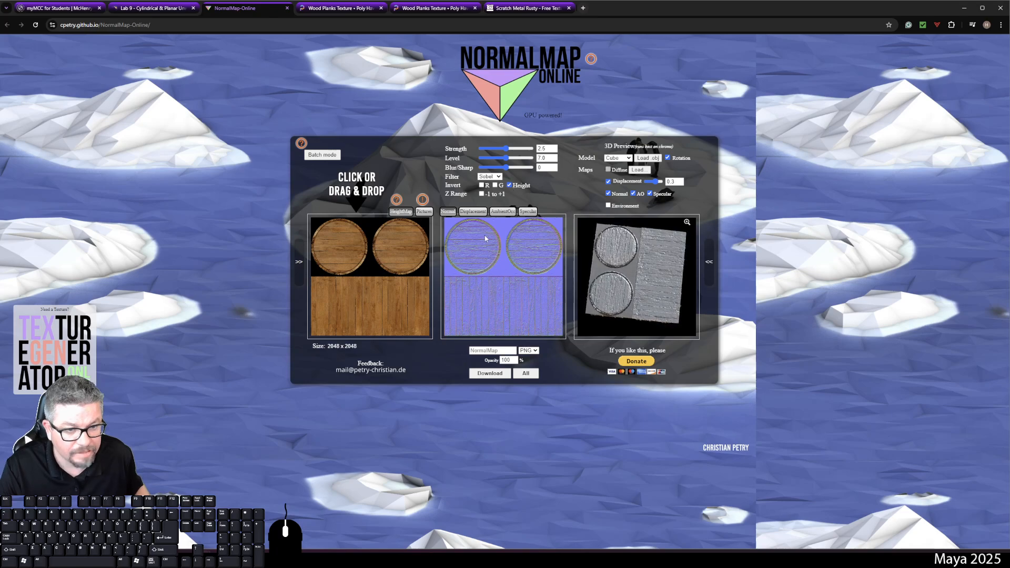
{"action": "left_click", "coordinate": [510, 186]}
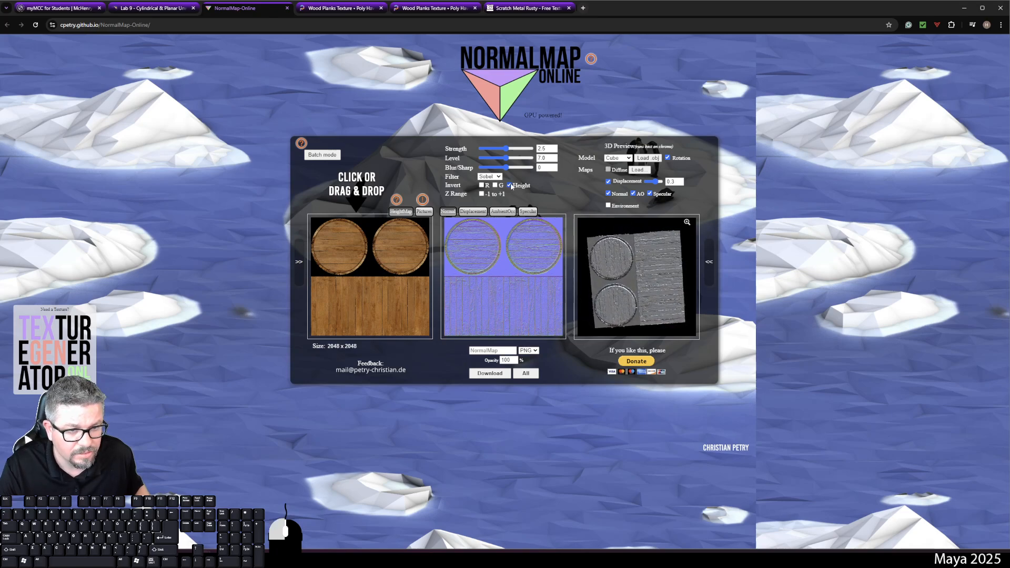
{"action": "left_click", "coordinate": [509, 186]}
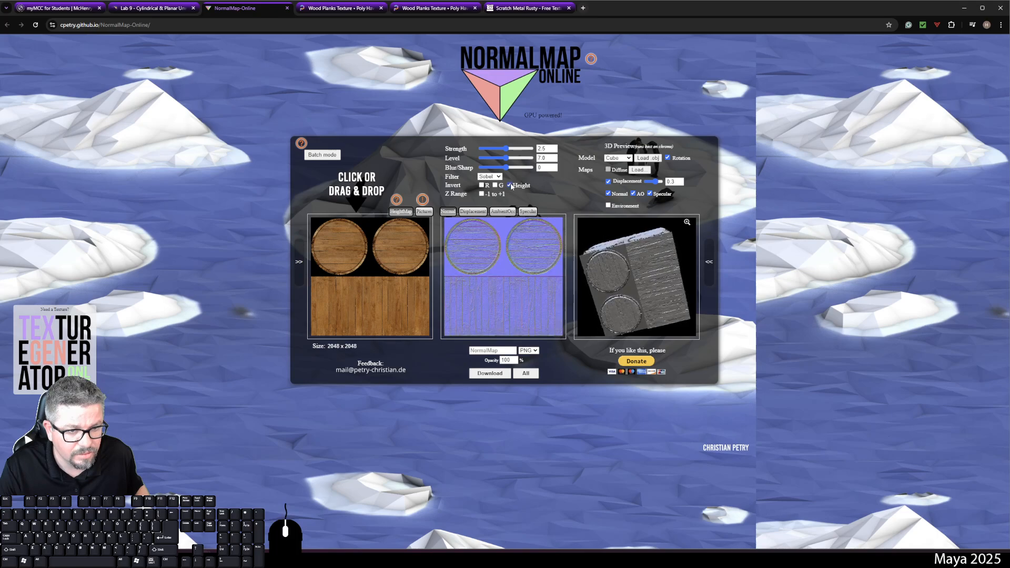
{"action": "left_click", "coordinate": [510, 186]}
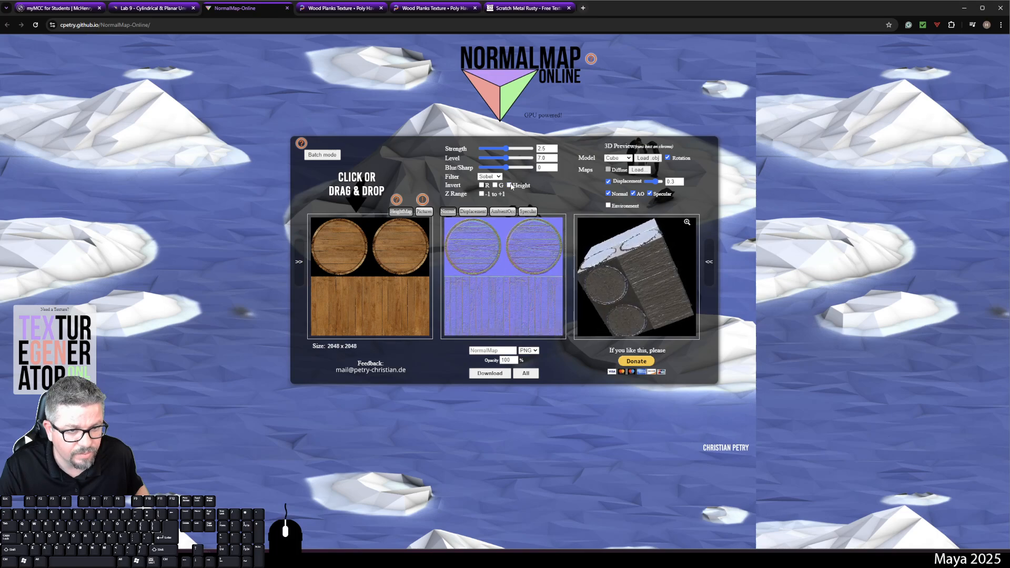
Set the normal map's strength to 2.31, level to 7.4 and blur/sharp to -5.
{"action": "left_click_drag", "start_coordinate": [507, 149], "coordinate": [506, 169]}
{"action": "left_click", "coordinate": [552, 150]}
{"action": "type", "text": "2"}
{"action": "key", "text": "ctrl+z"}
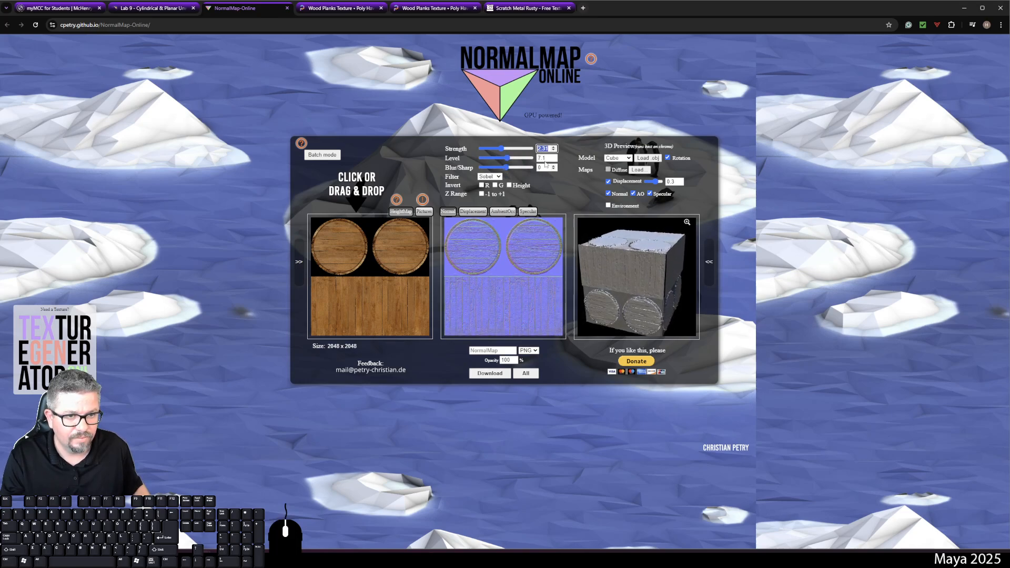
{"action": "left_click", "coordinate": [508, 171]}
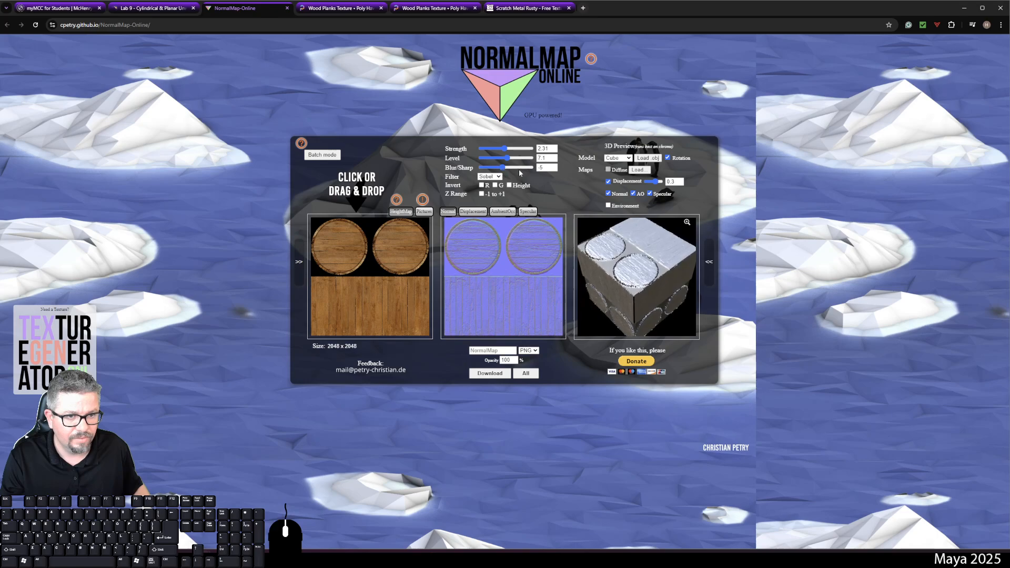
{"action": "left_click", "coordinate": [509, 158]}
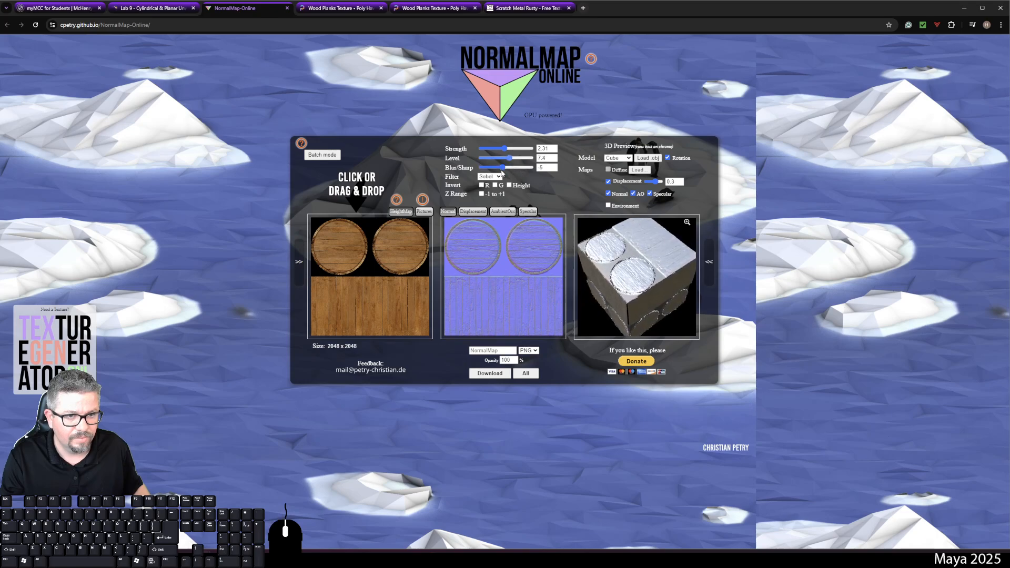
Turn on the -1 to +1 Z range for the normal map and compare inverted and non-inverted height, leaving inversion off.
{"action": "left_click", "coordinate": [482, 194]}
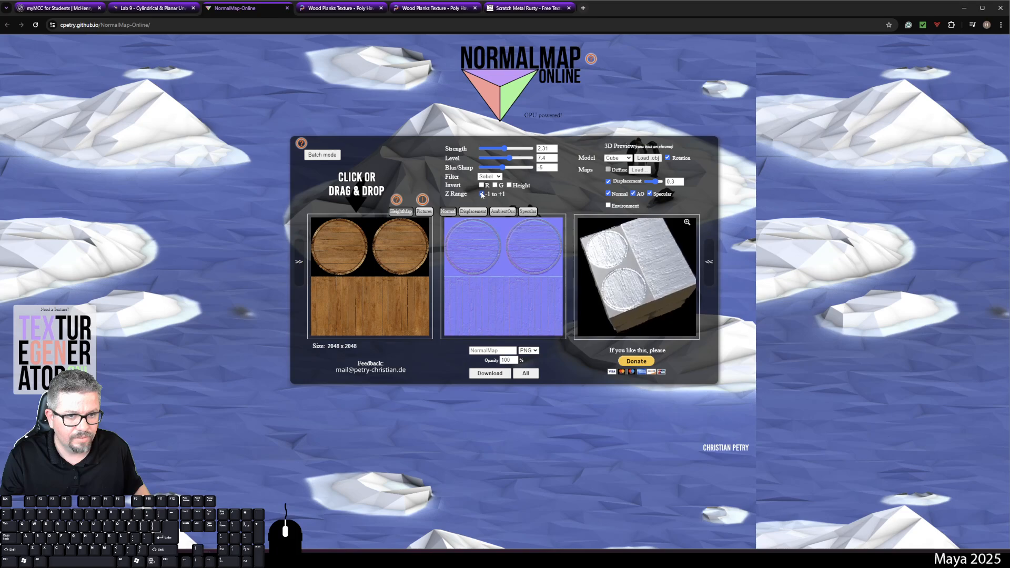
{"action": "left_click", "coordinate": [509, 185]}
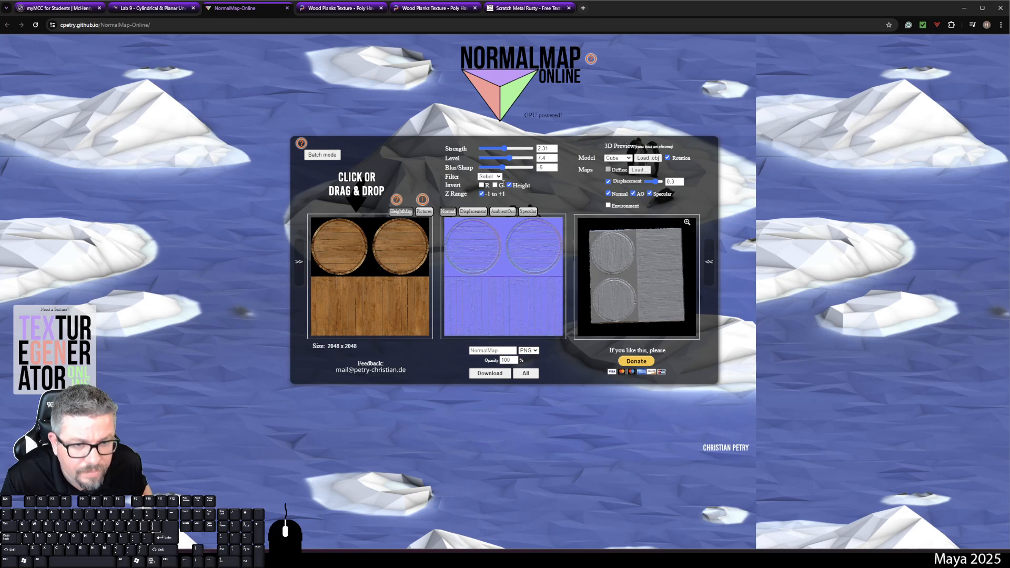
{"action": "left_click", "coordinate": [509, 186]}
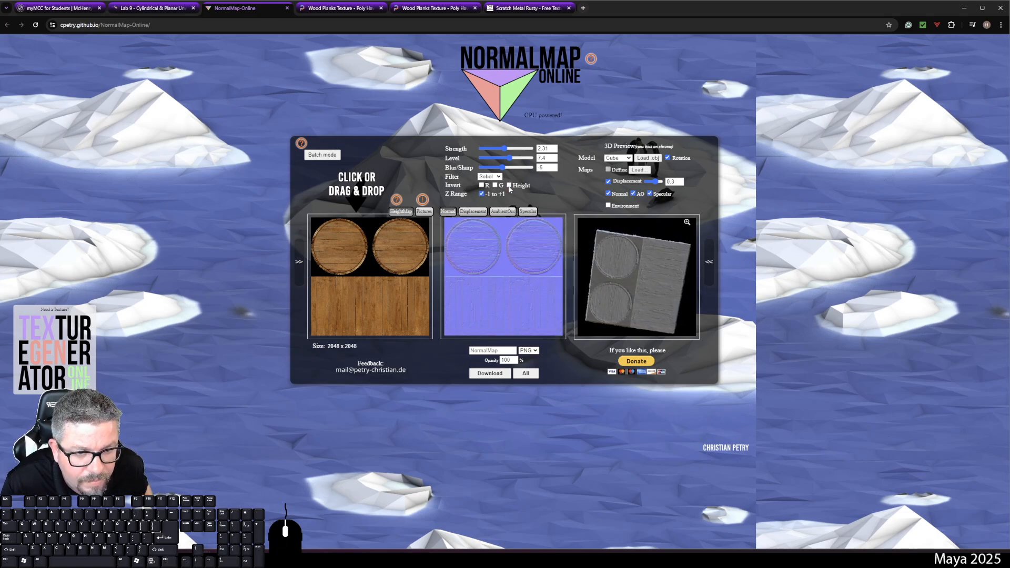
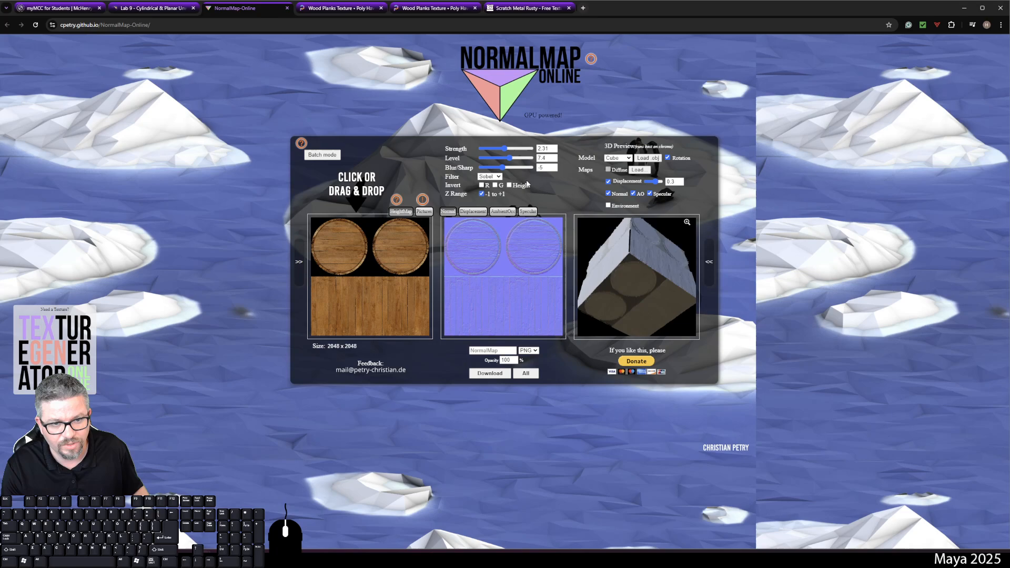
{"action": "left_click", "coordinate": [510, 186]}
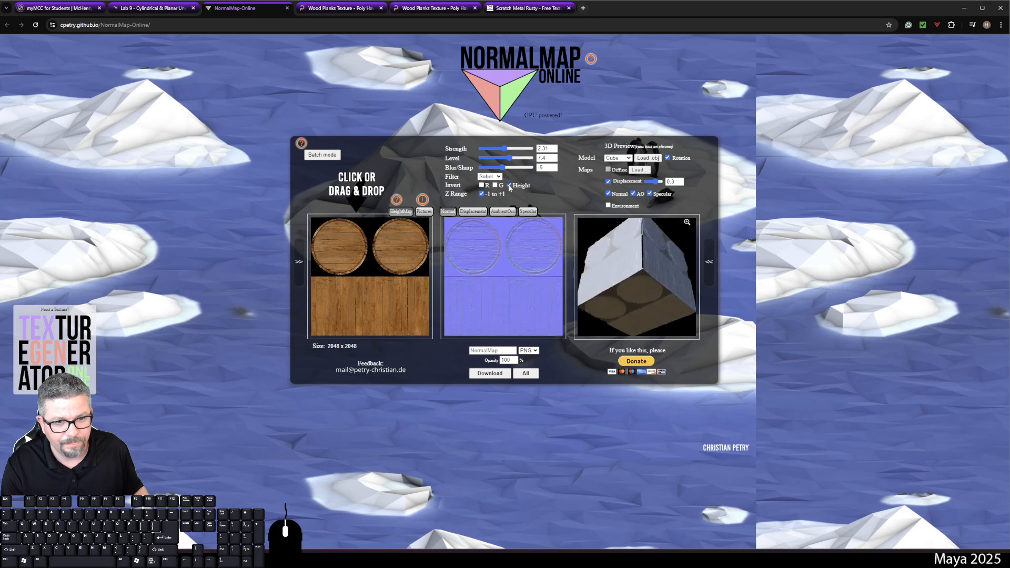
{"action": "left_click", "coordinate": [509, 185]}
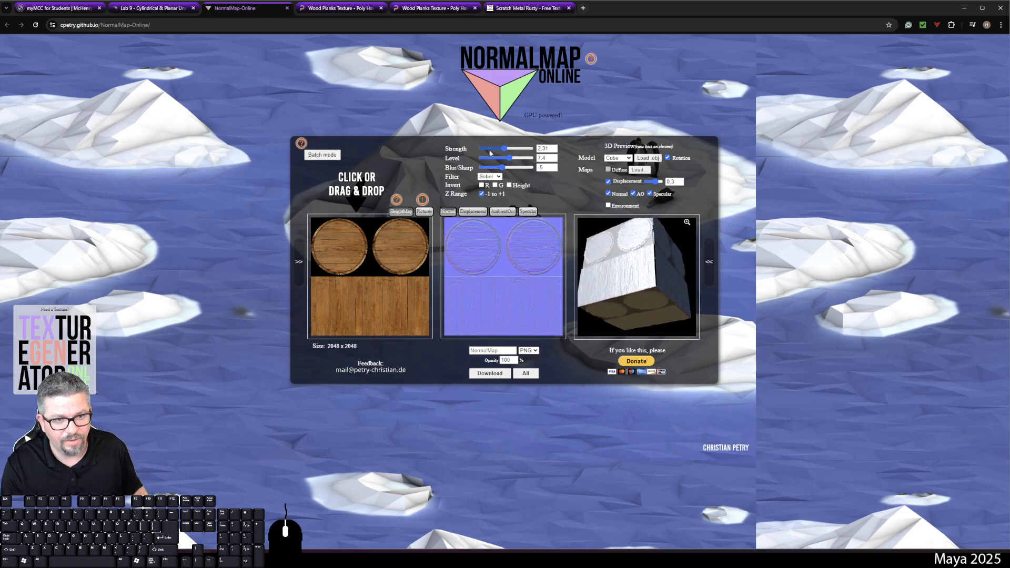
Adjust the normal map's strength to 2.88, level to 6.9 and blur/sharp to -2.
{"action": "left_click_drag", "start_coordinate": [510, 158], "coordinate": [505, 168]}
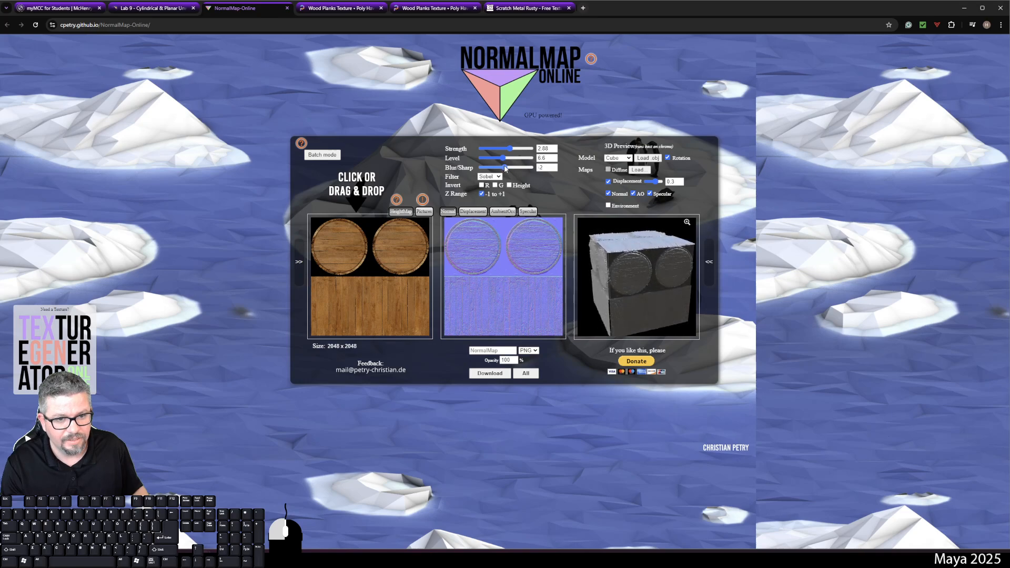
{"action": "mouse_move", "coordinate": [506, 160]}
{"action": "left_mouse_down"}
{"action": "mouse_move", "coordinate": [523, 164]}
{"action": "mouse_move", "coordinate": [504, 166]}
{"action": "left_mouse_up"}
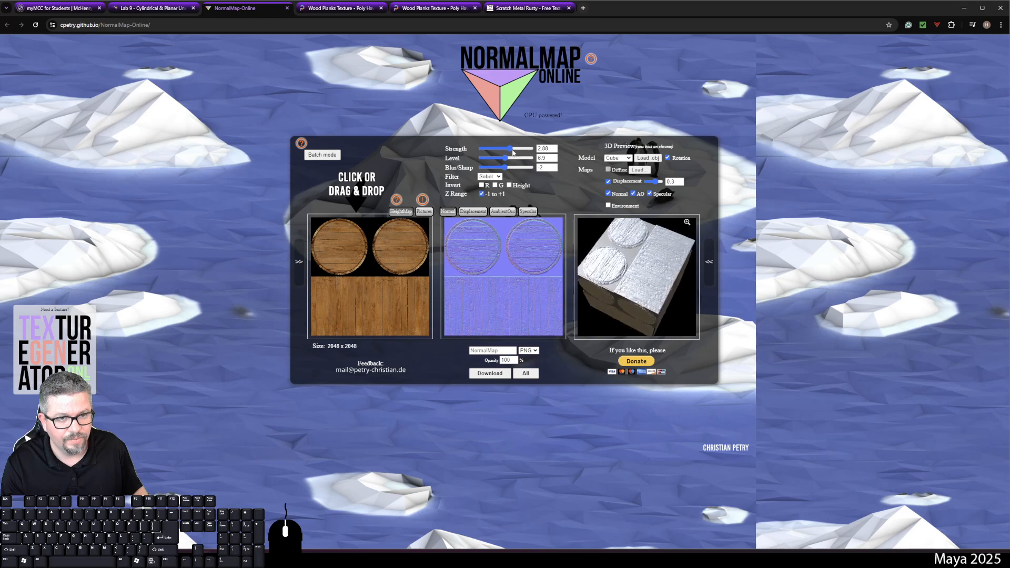
Fine-tune the normal map's strength to 3.1.
{"action": "left_click_drag", "start_coordinate": [510, 149], "coordinate": [505, 151]}
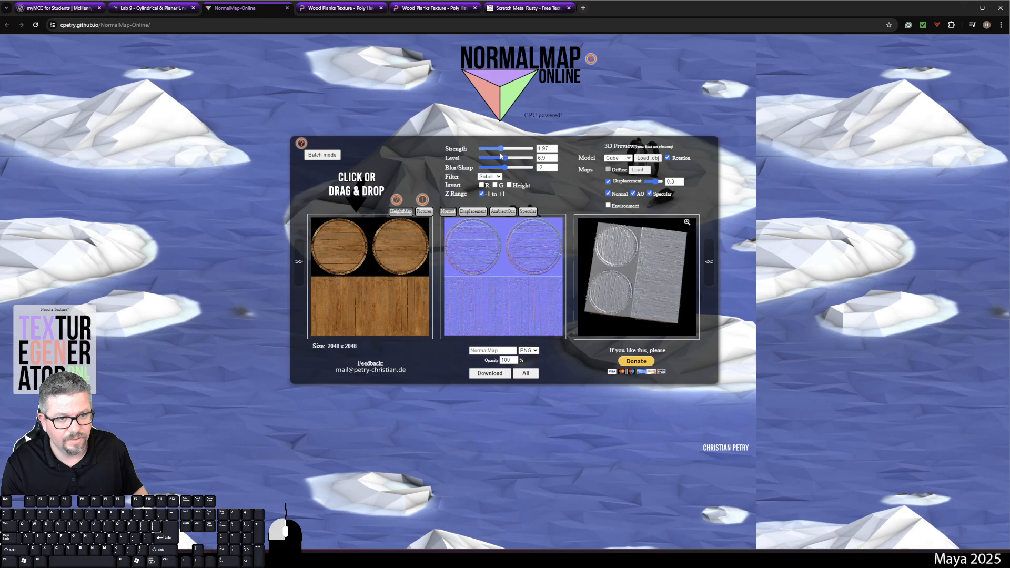
{"action": "left_click_drag", "start_coordinate": [501, 155], "coordinate": [510, 154]}
{"action": "scroll", "coordinate": [506, 160], "scroll_direction": "up", "scroll_amount": 2, "text": "ctrl"}
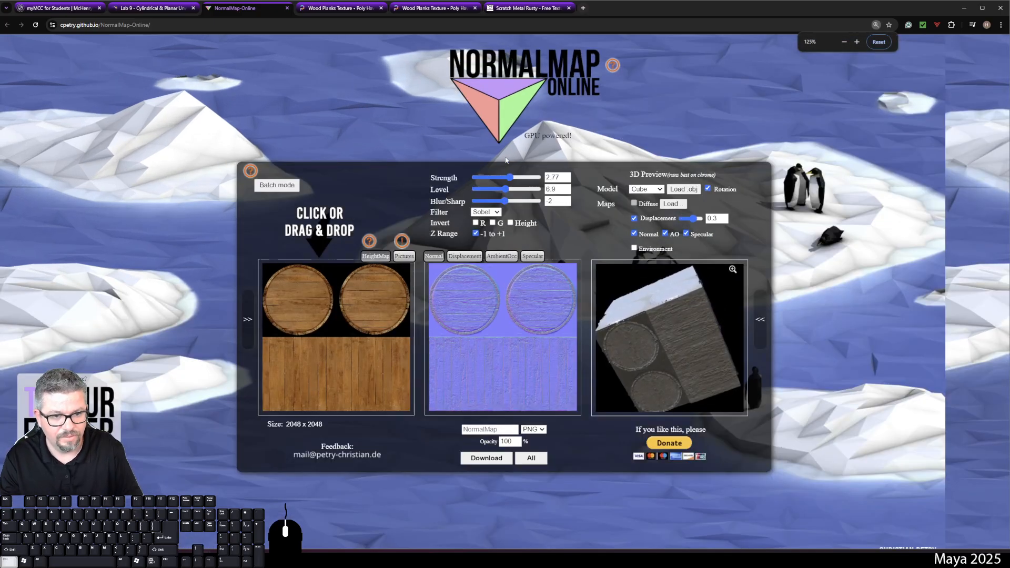
{"action": "scroll", "coordinate": [506, 160], "scroll_direction": "up", "scroll_amount": 1, "text": "ctrl"}
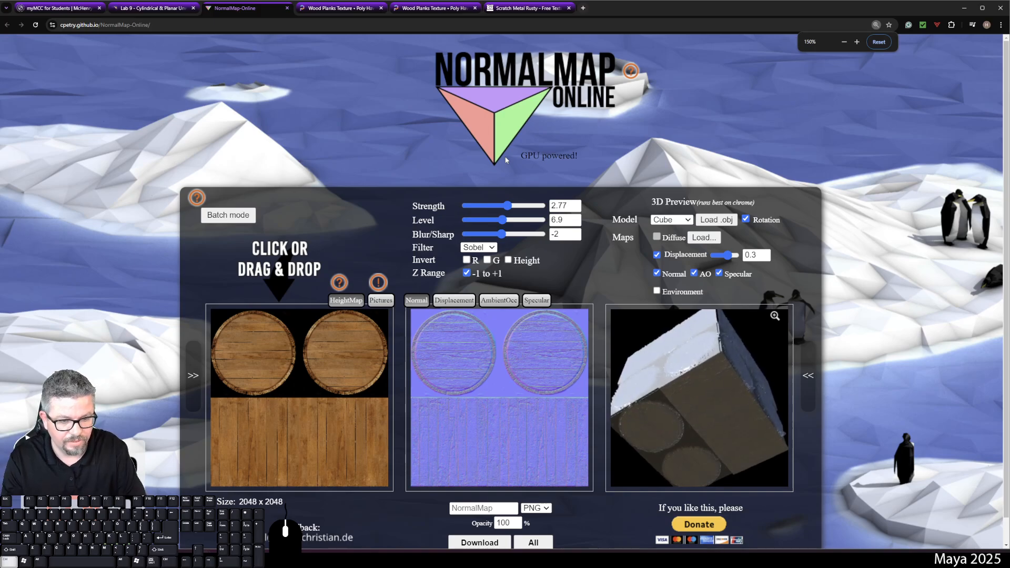
{"action": "left_click_drag", "start_coordinate": [507, 206], "coordinate": [511, 210]}
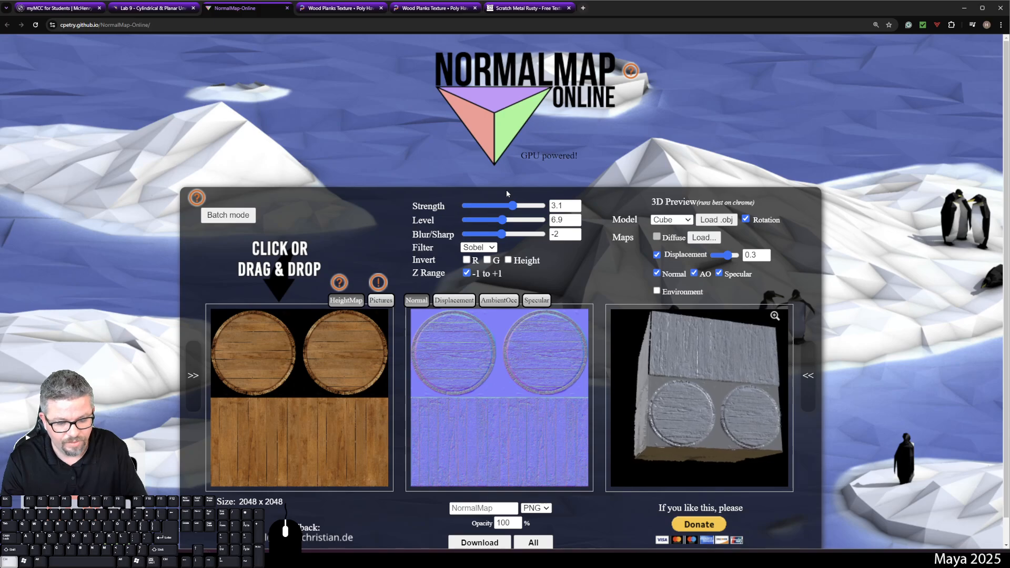
{"action": "key", "text": "ctrl+minus"}
{"action": "key", "text": "ctrl+minus"}
{"action": "key", "text": "ctrl+minus"}
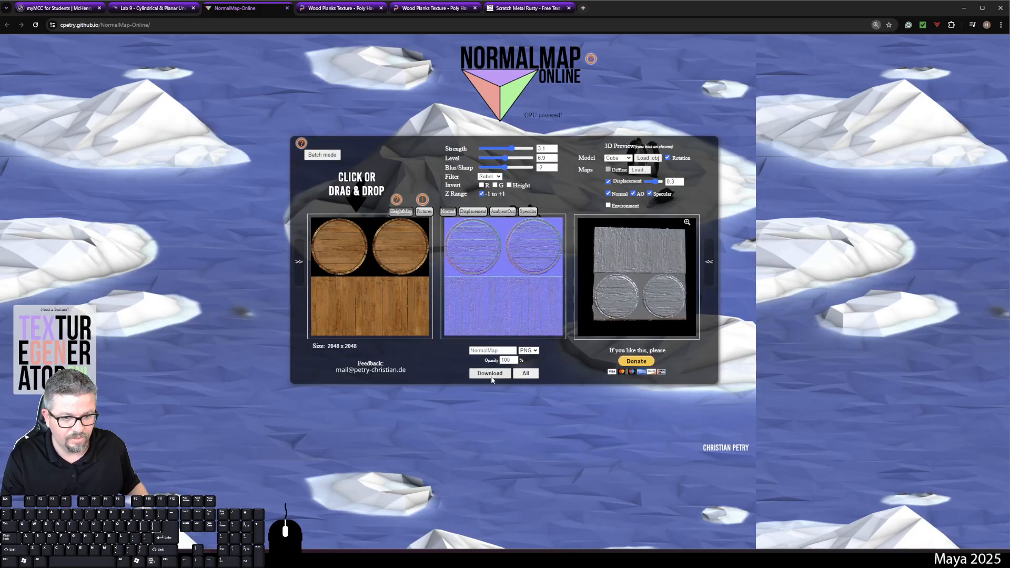
Download the normal map as a PNG and put it in the Lab 9 - Cylindrical and Planar Unwrapping and Texturing folder.
{"action": "left_click", "coordinate": [492, 377]}
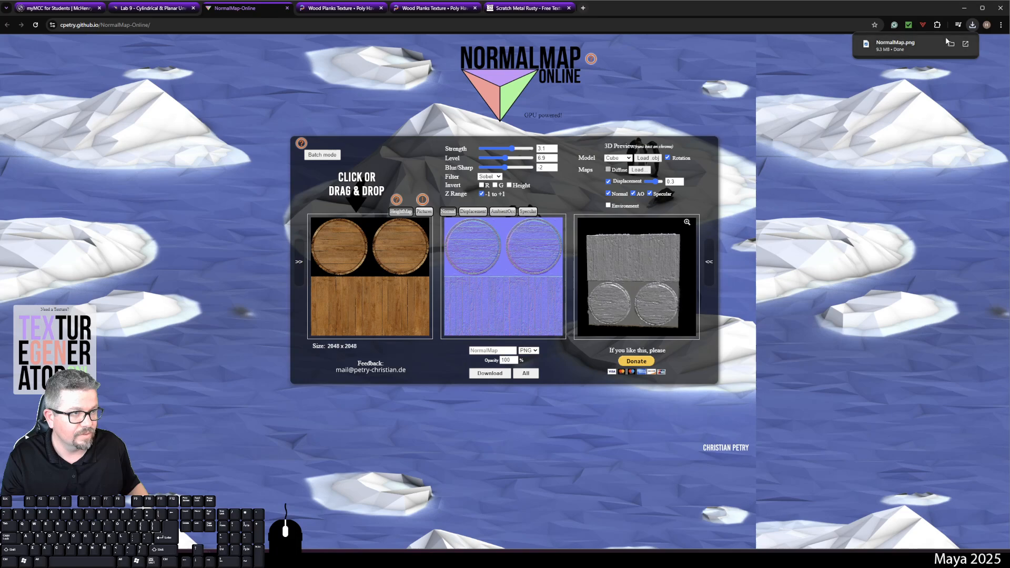
{"action": "left_click", "coordinate": [950, 43]}
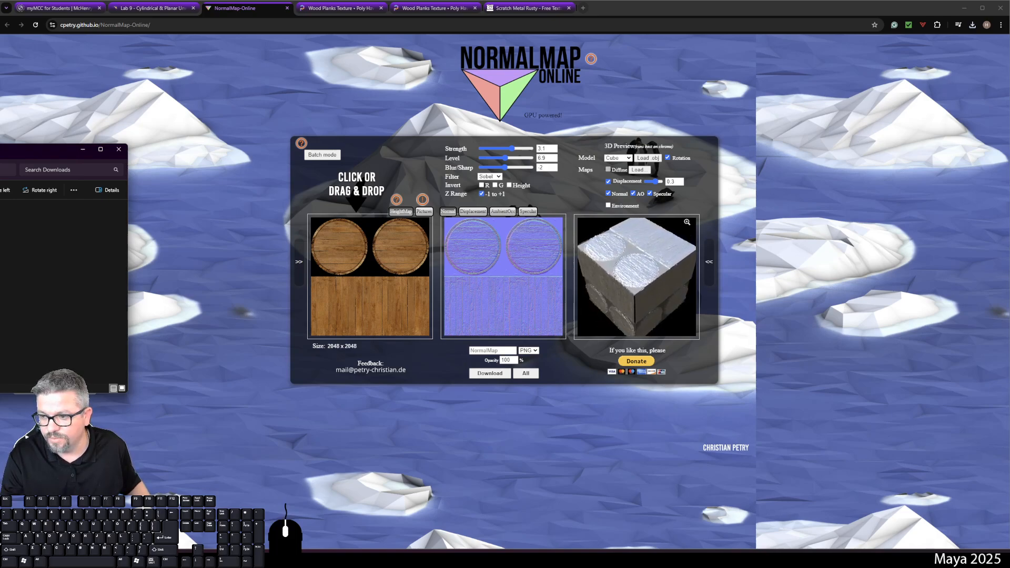
{"action": "left_click", "coordinate": [0, 314]}
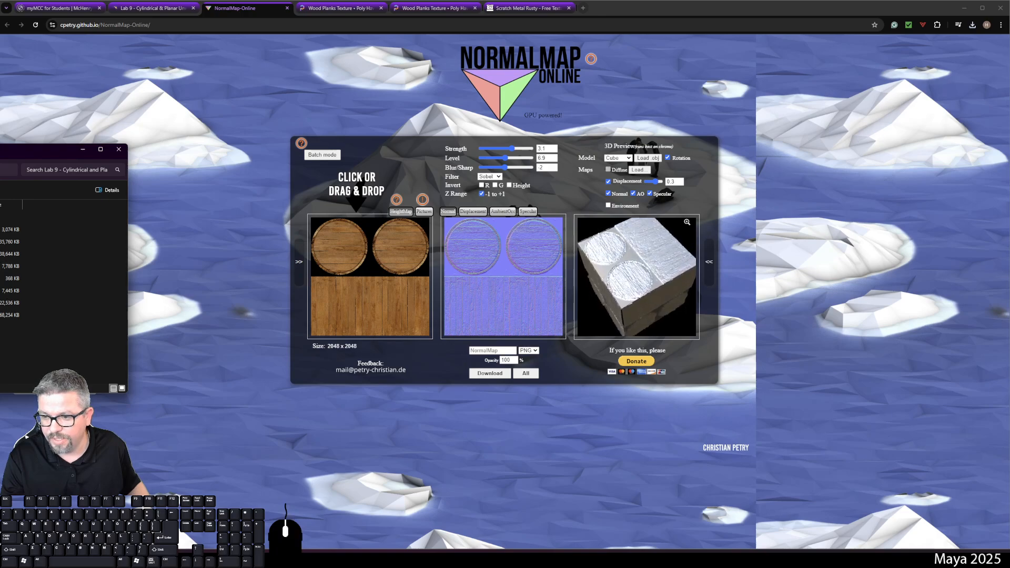
{"action": "key", "text": "ctrl+v"}
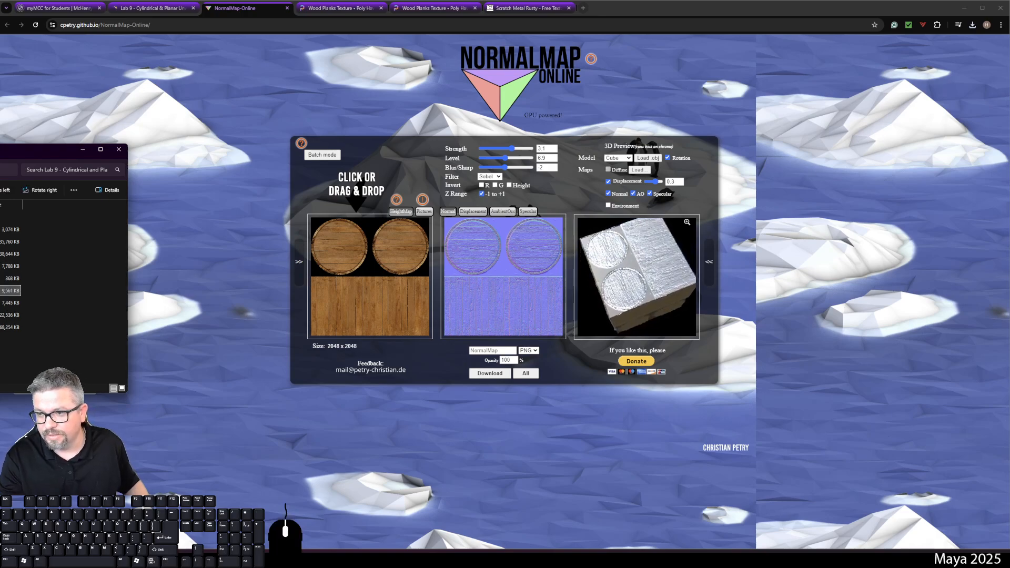
Rename the downloaded normal map file in the Lab 9 folder as Barrell_Normal_Map.
{"action": "key", "text": "F2"}
{"action": "type", "text": "Barrel"}
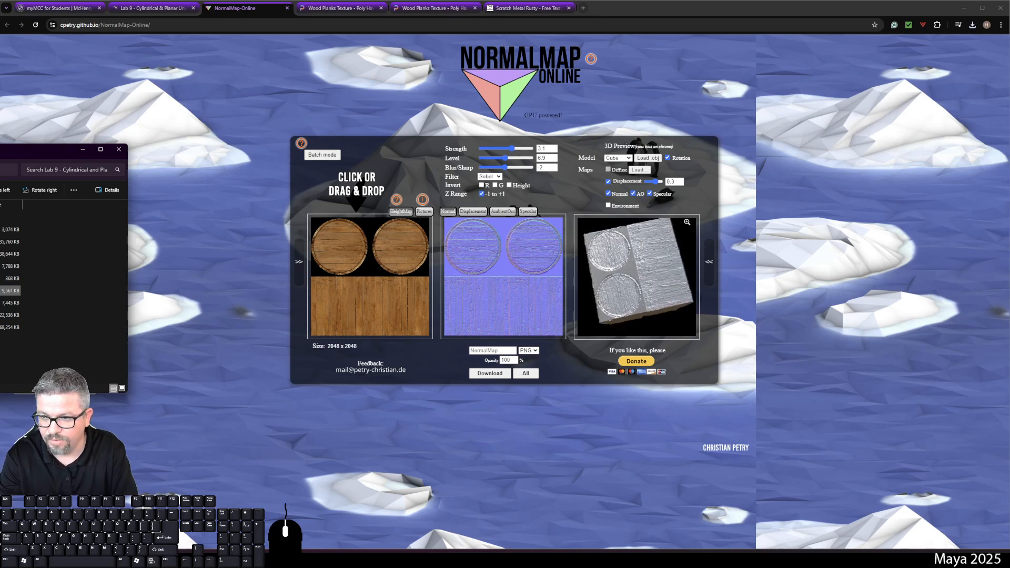
{"action": "type", "text": "_Normal"}
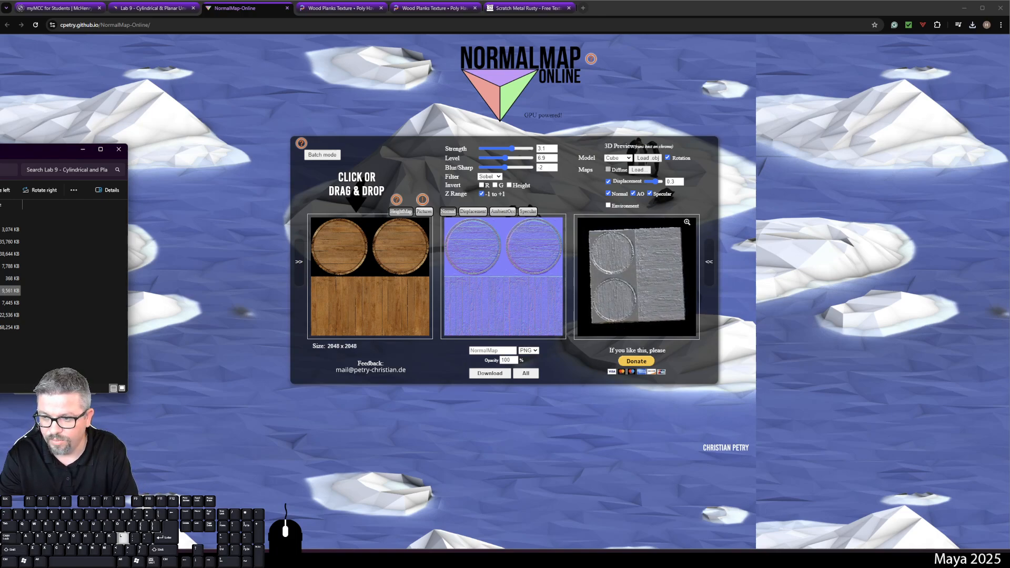
{"action": "type", "text": "_"}
{"action": "key", "text": "Return"}
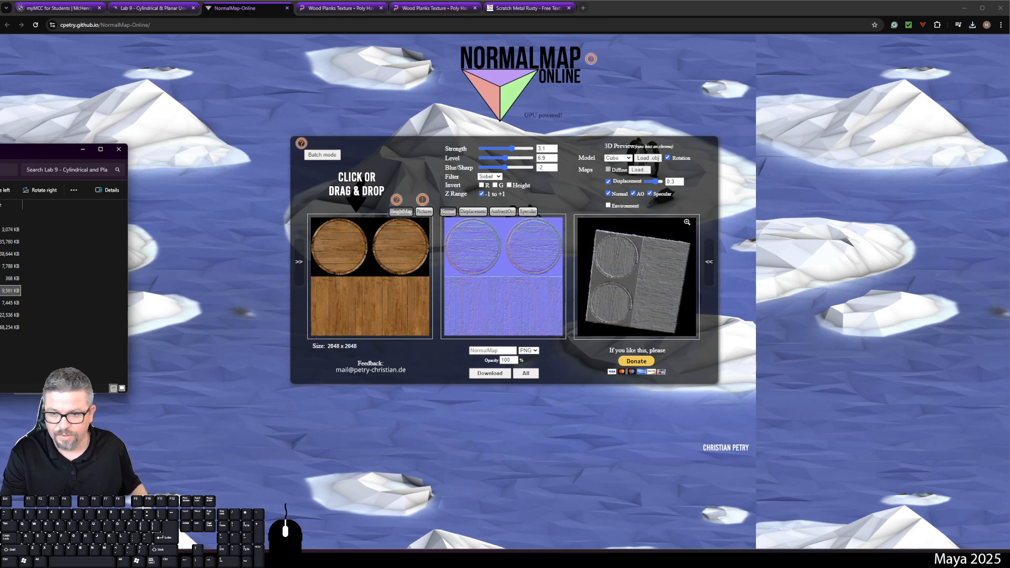
Generate the specular map with Linear falloff, strength 0.57, mean 0.79 and range 0.58.
{"action": "left_click", "coordinate": [528, 212]}
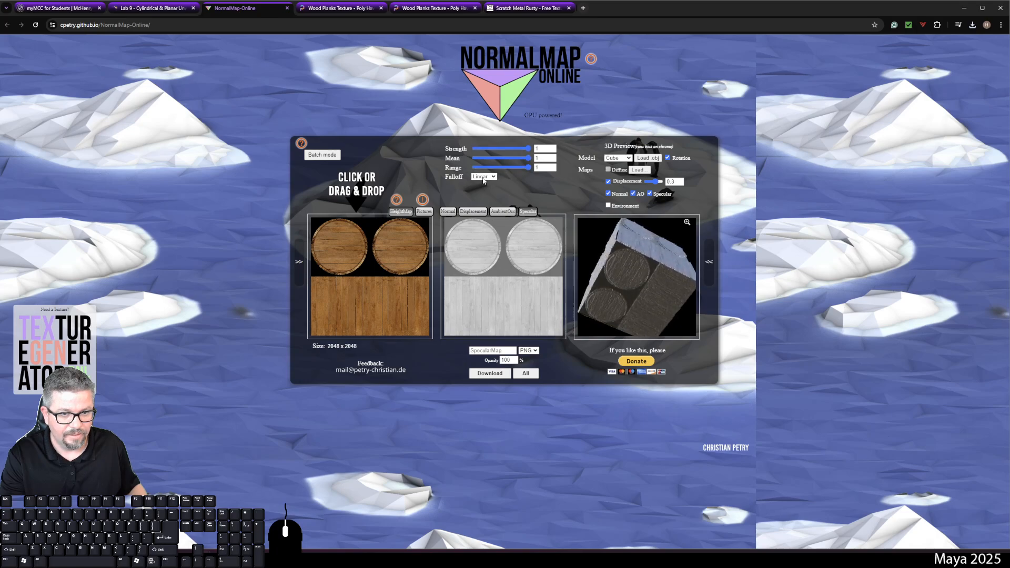
{"action": "left_click", "coordinate": [484, 177]}
{"action": "left_click", "coordinate": [484, 191]}
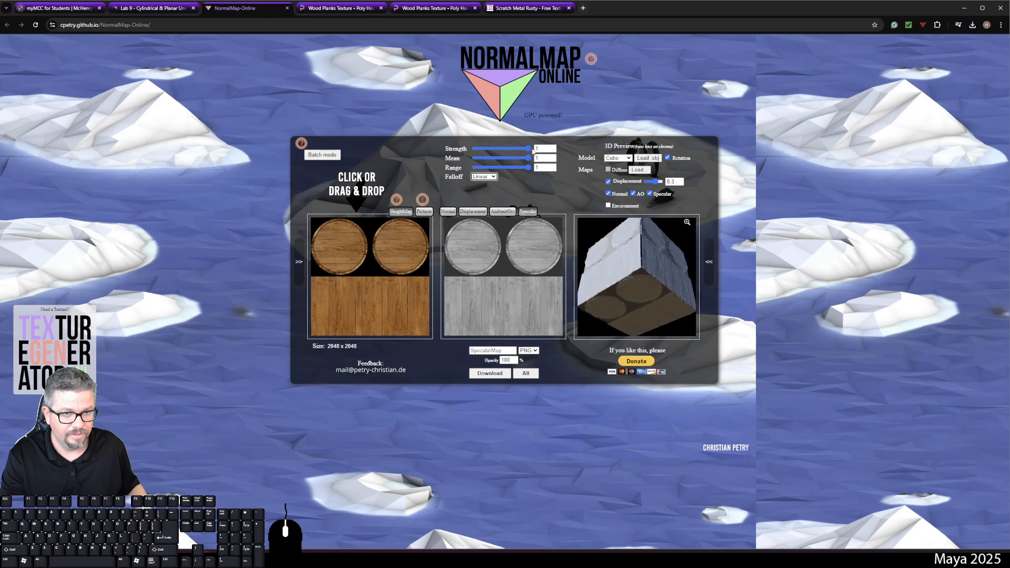
{"action": "left_click_drag", "start_coordinate": [529, 158], "coordinate": [509, 175]}
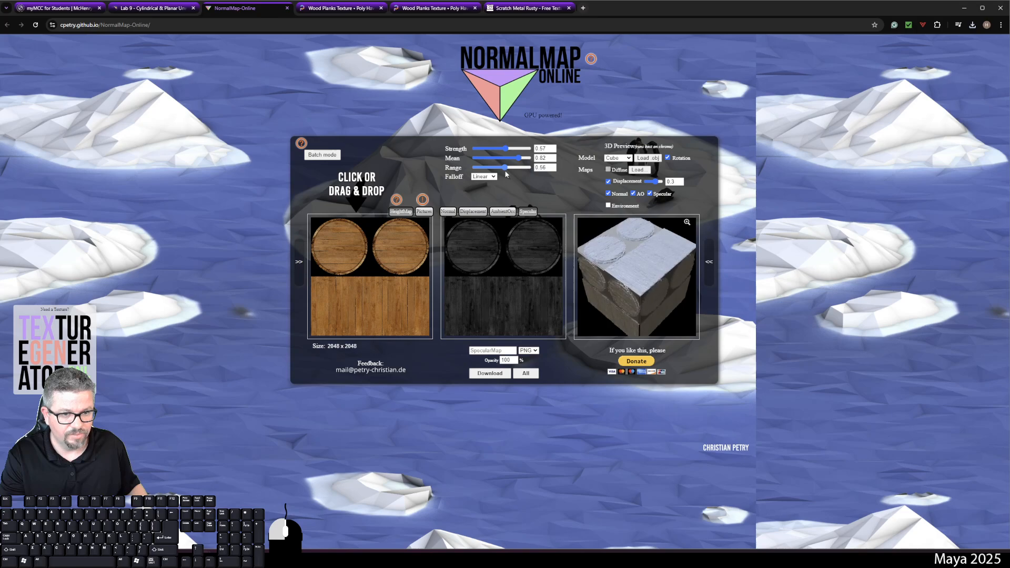
{"action": "left_click_drag", "start_coordinate": [519, 159], "coordinate": [517, 163]}
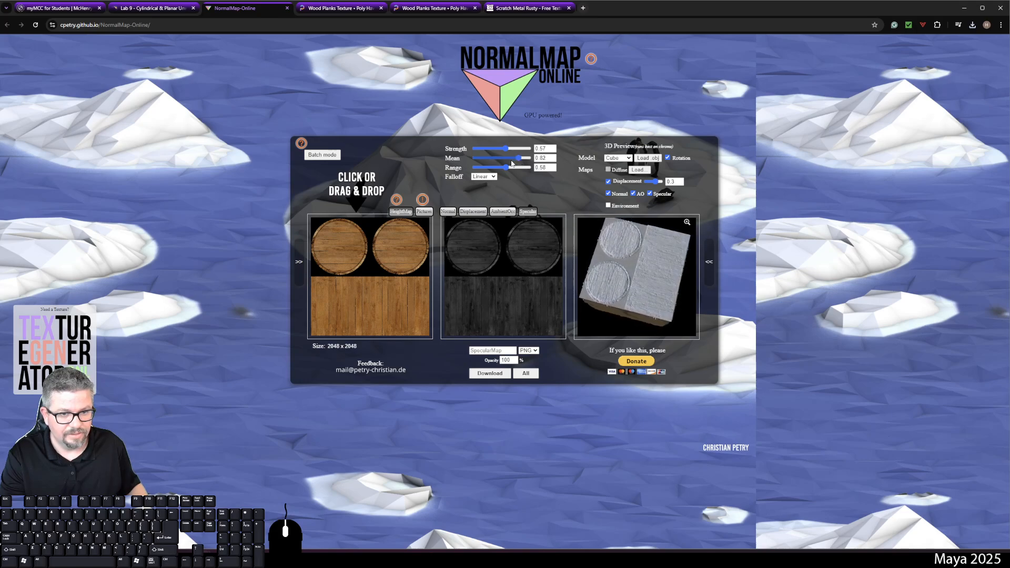
{"action": "left_click_drag", "start_coordinate": [517, 157], "coordinate": [516, 158]}
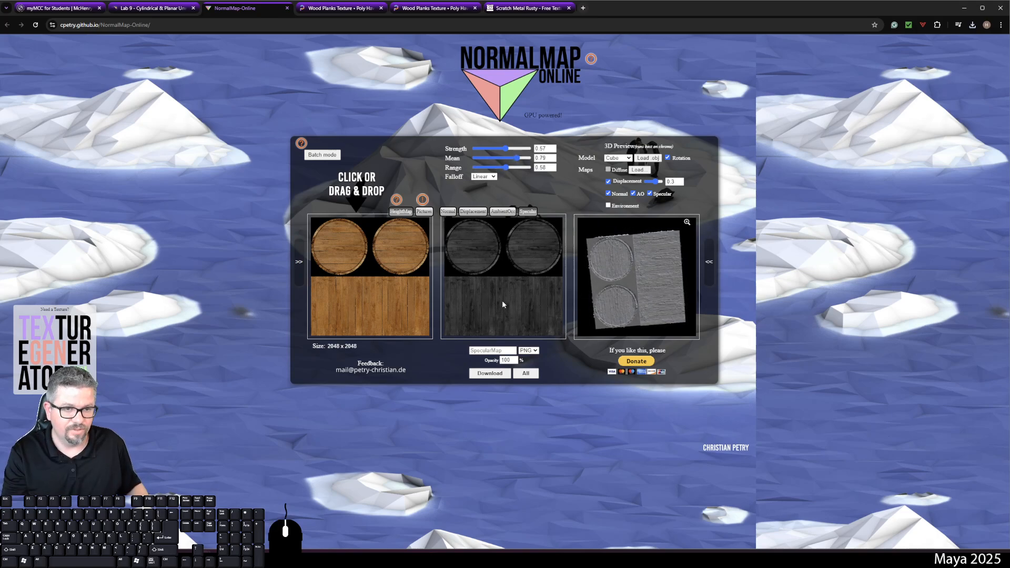
Download the specular map as a PNG, put it in the Lab 9 folder and rename it as Barrell_Specular.
{"action": "left_click", "coordinate": [490, 374]}
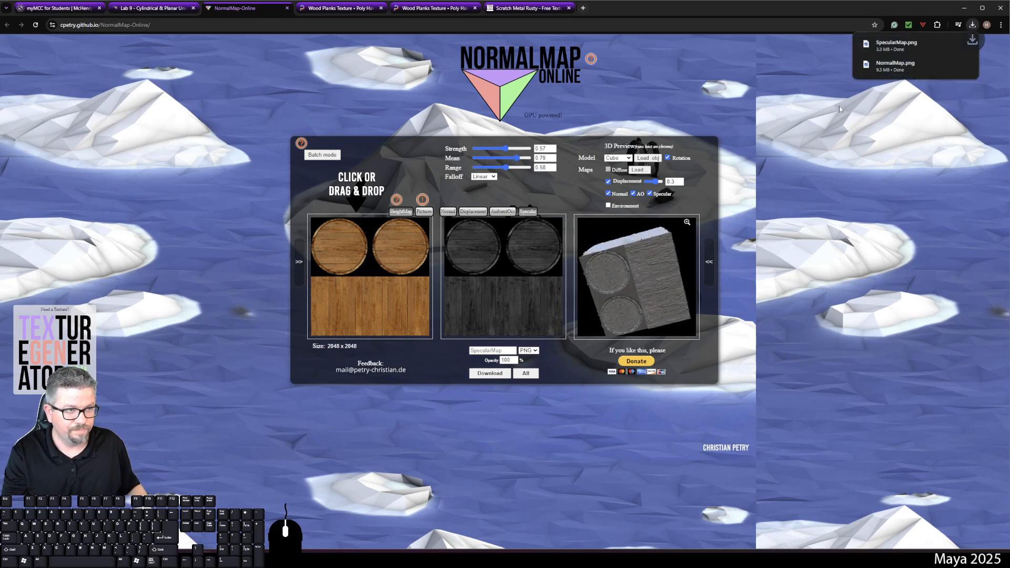
{"action": "left_click", "coordinate": [950, 44]}
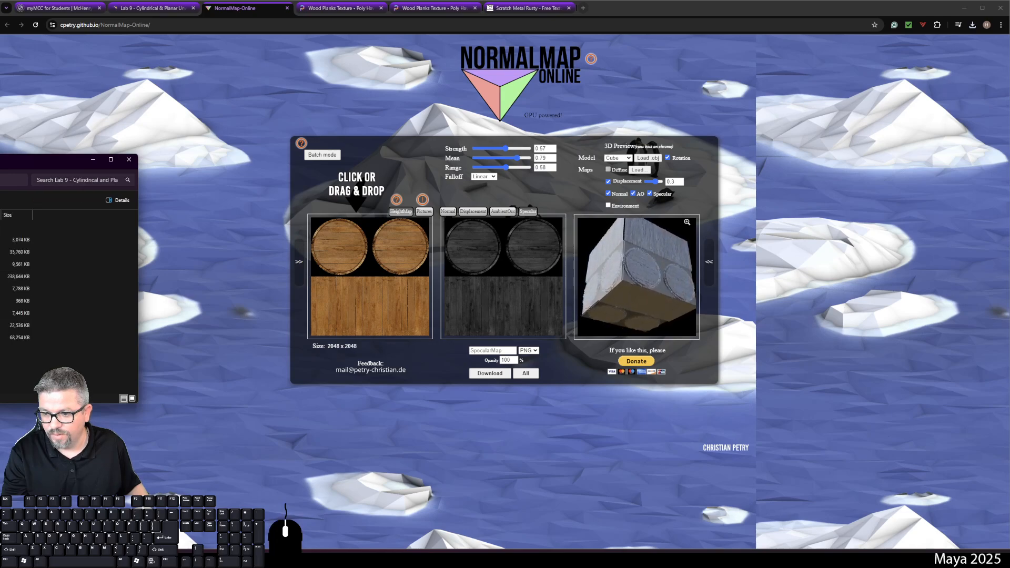
{"action": "key", "text": "ctrl+v"}
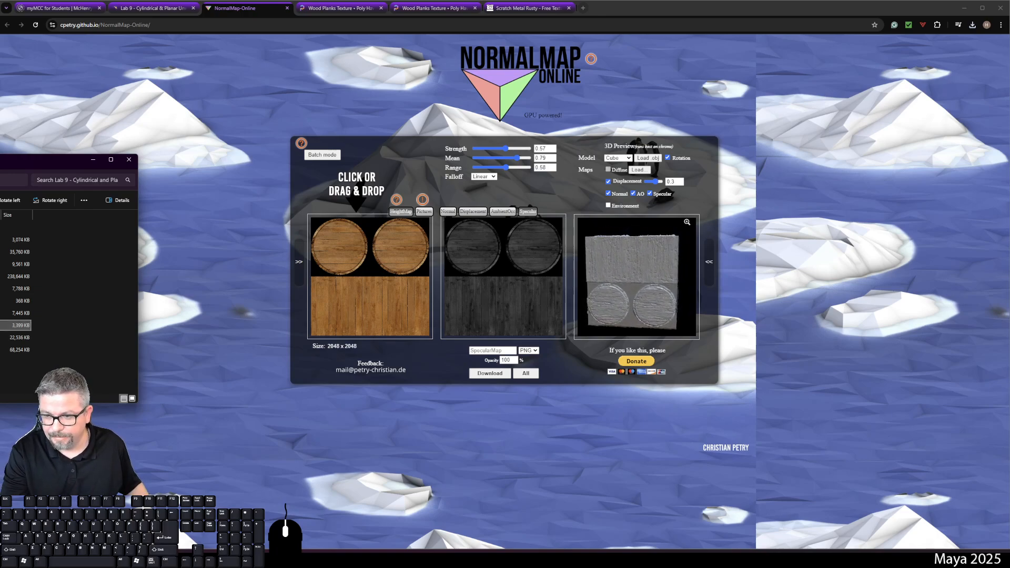
{"action": "key", "text": "Return"}
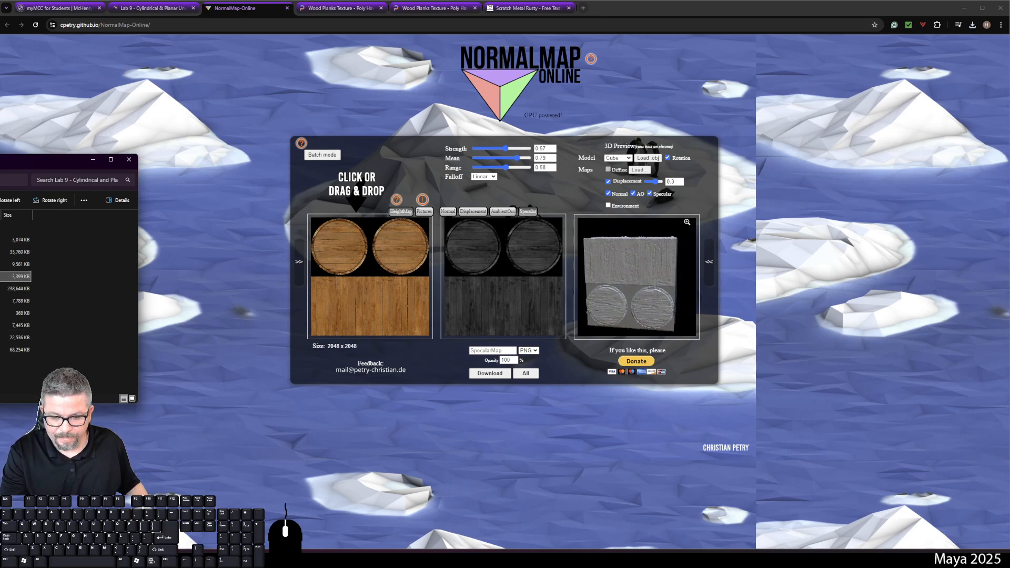
Switch to Photoshop and open the Barrell_Normal_Map and Barrell_Specular images together.
{"action": "left_click", "coordinate": [388, 553]}
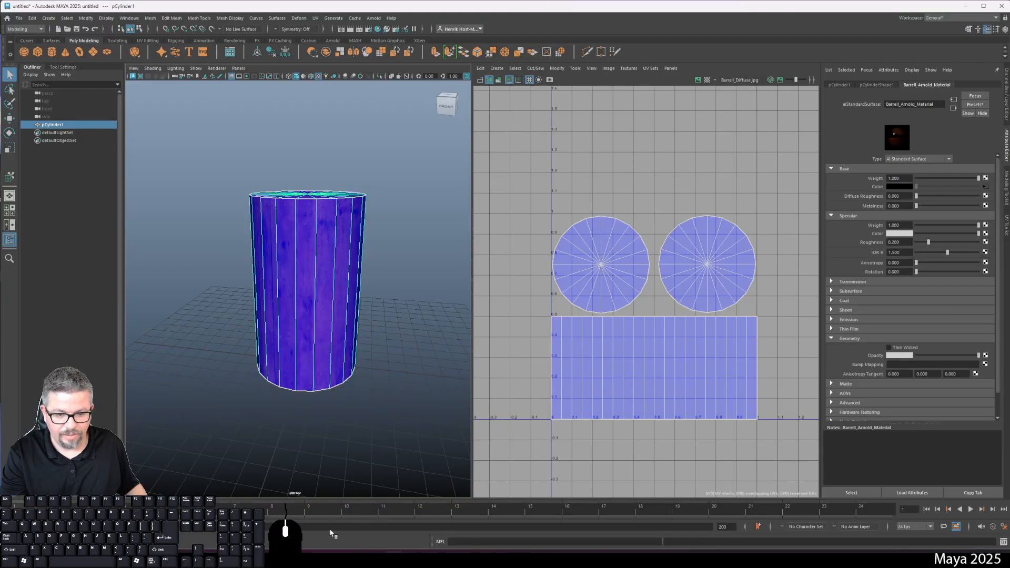
{"action": "key", "text": "alt+Tab"}
{"action": "left_click", "coordinate": [14, 7]}
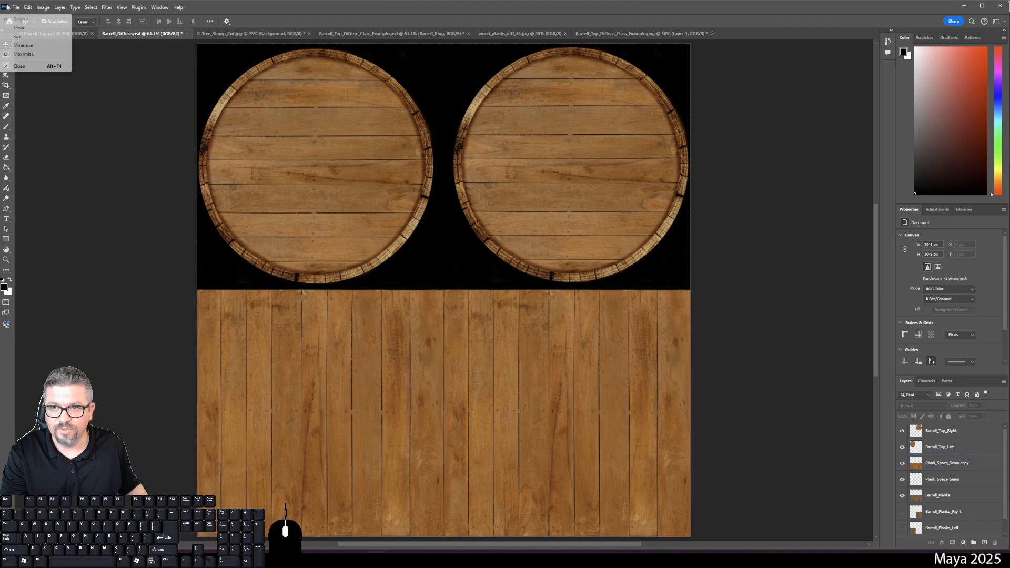
{"action": "left_click", "coordinate": [22, 25]}
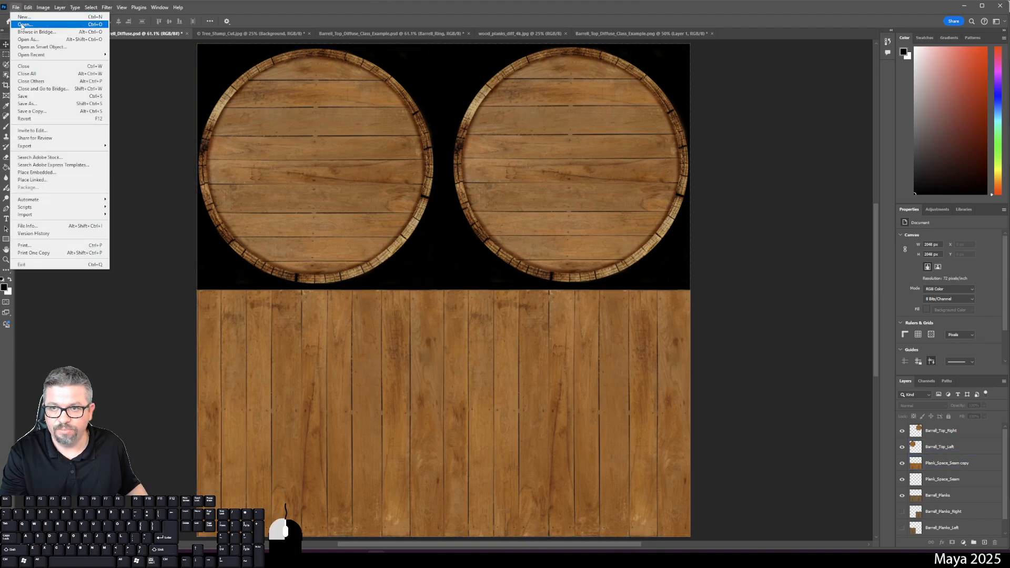
{"action": "left_click", "coordinate": [221, 79]}
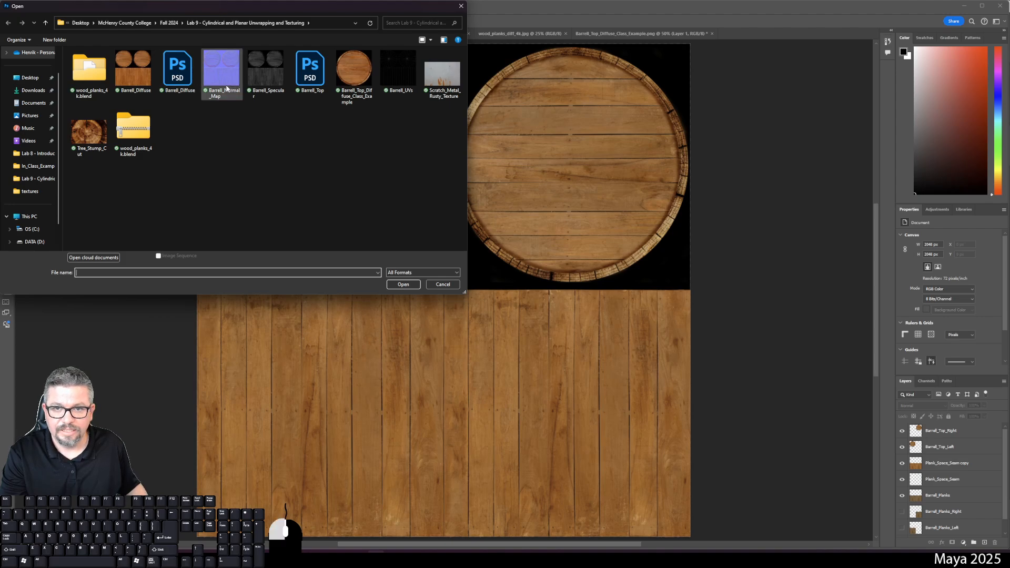
{"action": "left_click", "coordinate": [266, 68], "text": "ctrl"}
{"action": "left_click", "coordinate": [403, 285]}
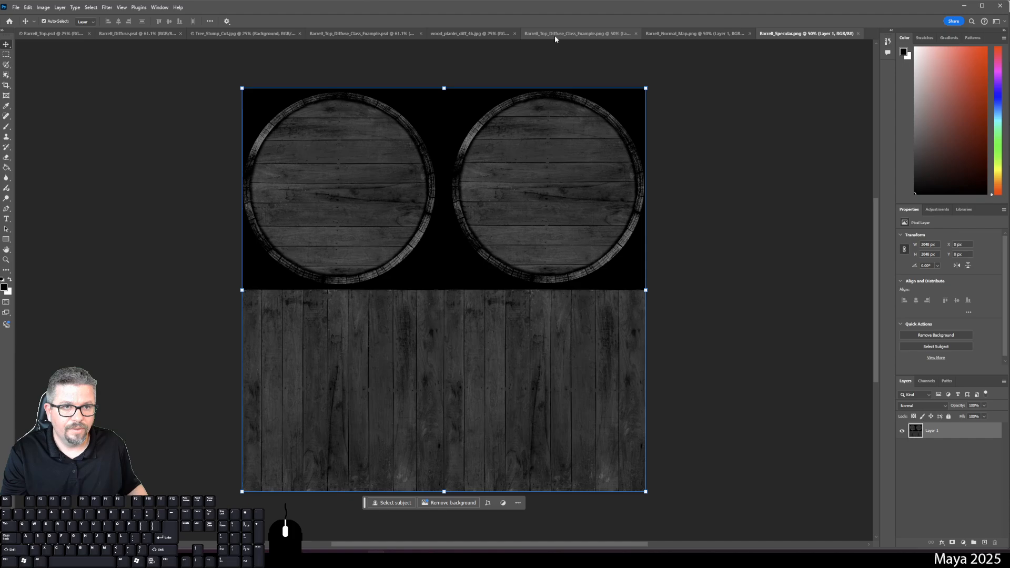
Move the Barrell_Diffuse.psd document beside Barrell_Normal_Map.png and compare the diffuse, normal and specular maps.
{"action": "left_click", "coordinate": [547, 35]}
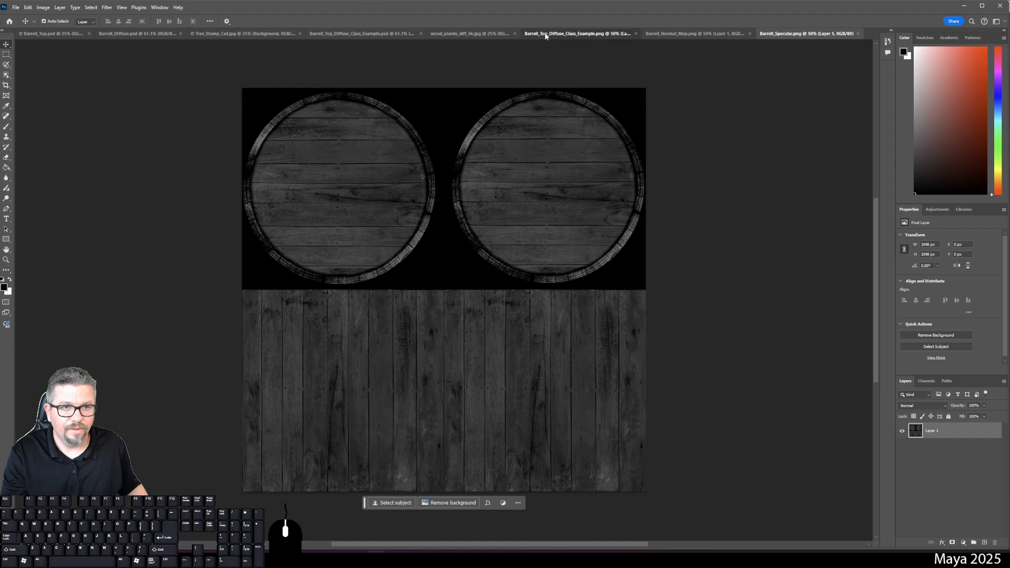
{"action": "left_click", "coordinate": [447, 33]}
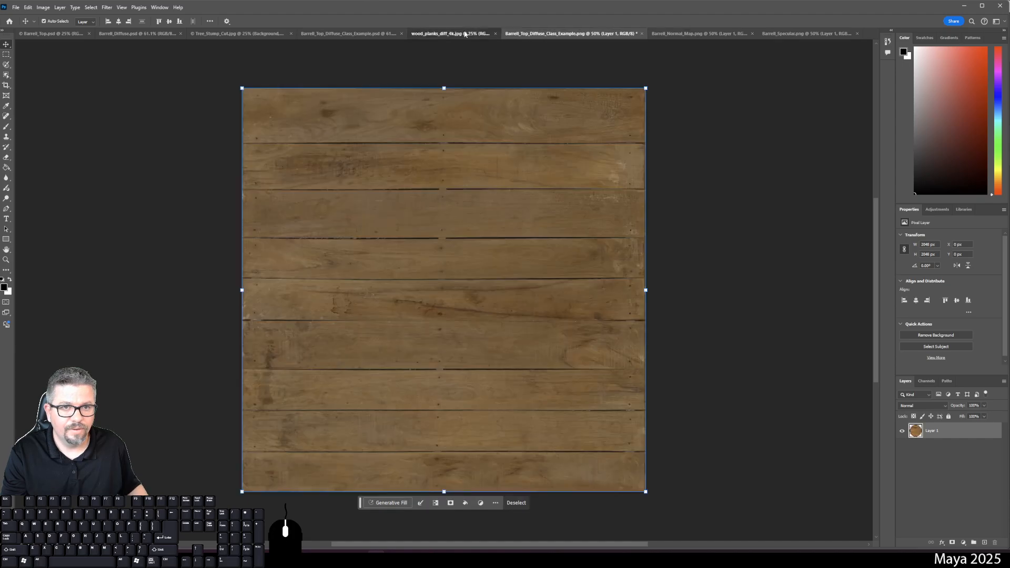
{"action": "left_click", "coordinate": [363, 35]}
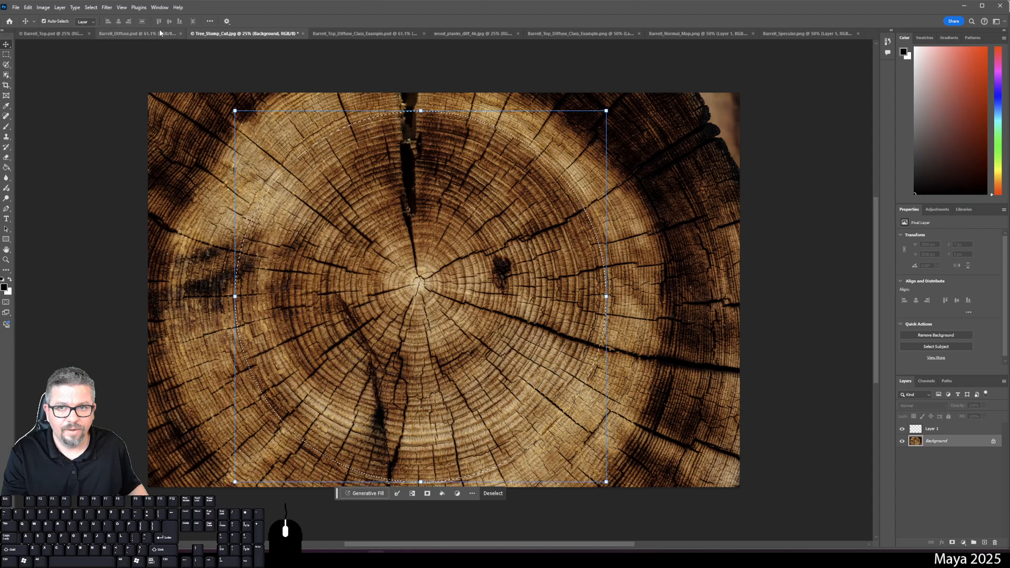
{"action": "left_click_drag", "start_coordinate": [139, 34], "coordinate": [597, 37]}
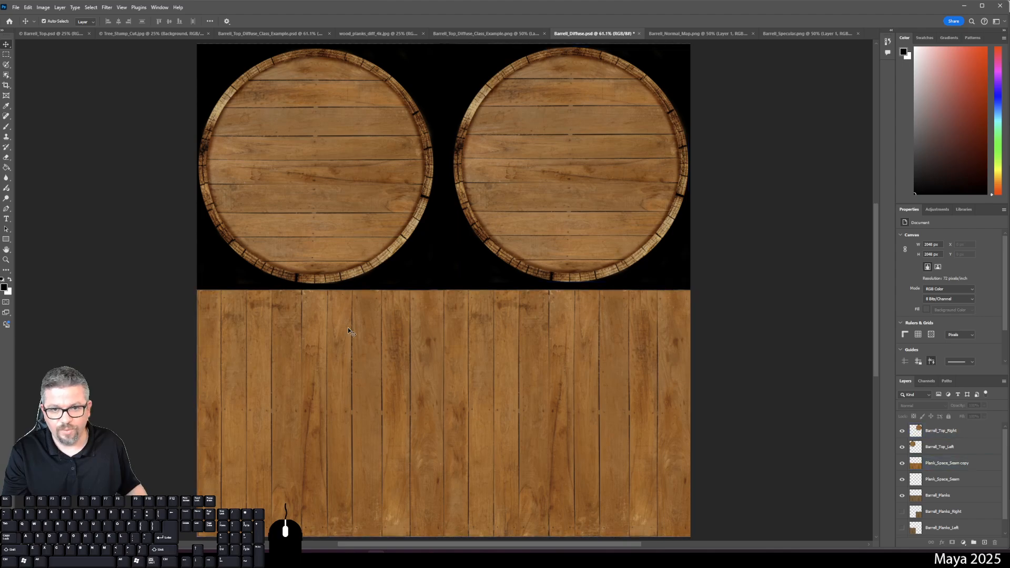
{"action": "left_click", "coordinate": [679, 33]}
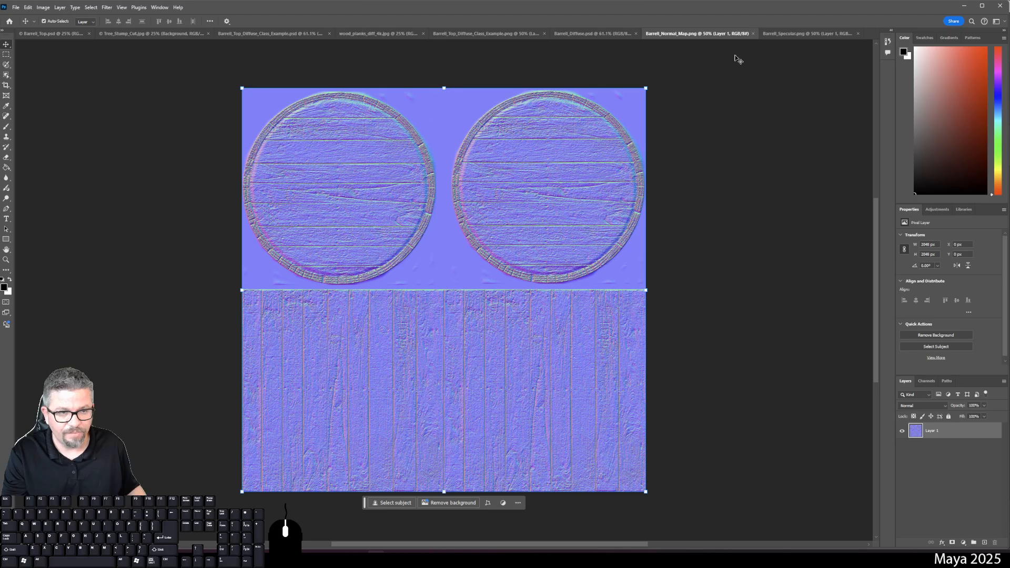
{"action": "left_click", "coordinate": [789, 34]}
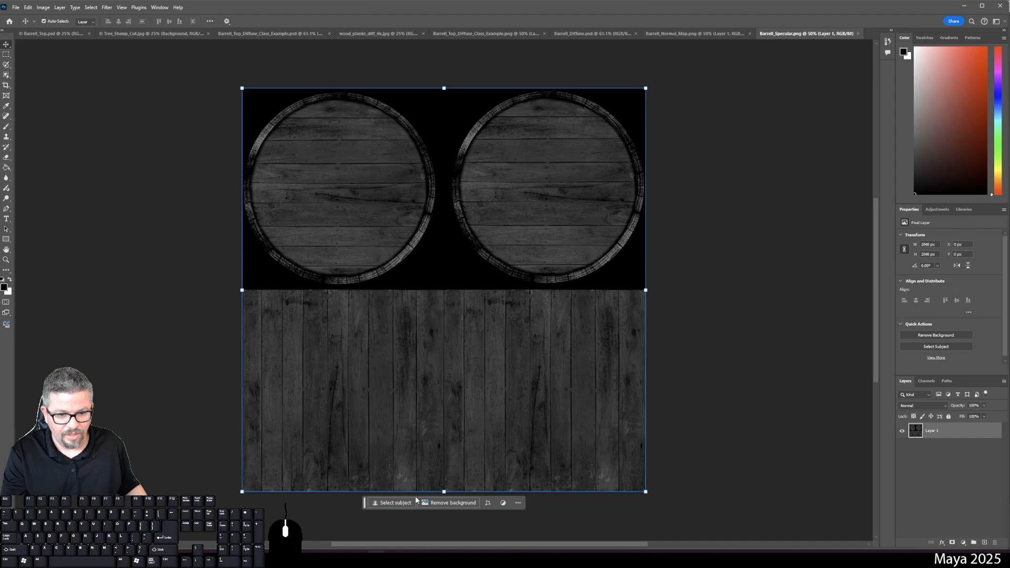
Switch to Maya and assign a File texture to the Specular Color of the barrel's Arnold material.
{"action": "left_click", "coordinate": [396, 556]}
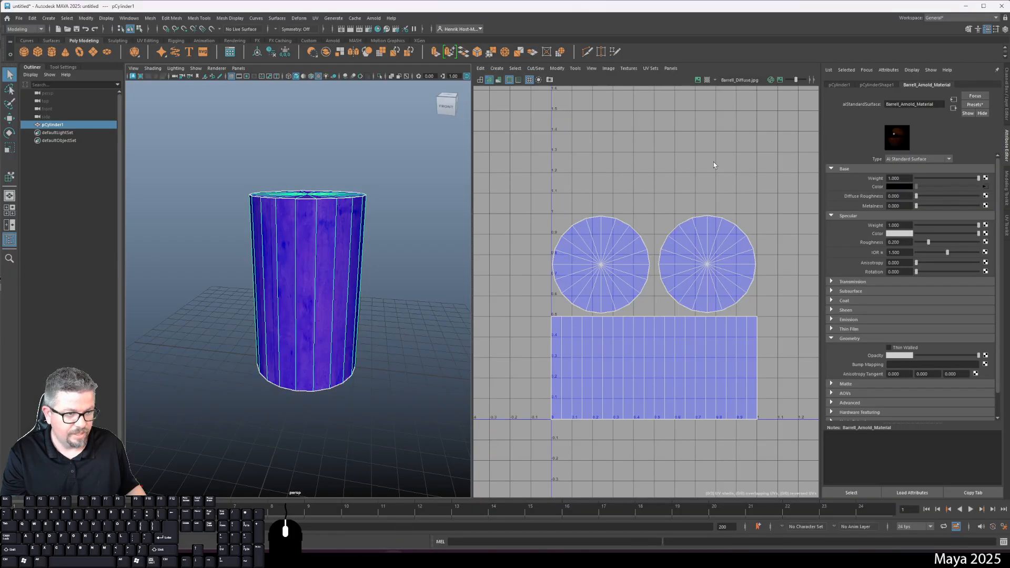
{"action": "right_click", "coordinate": [339, 219]}
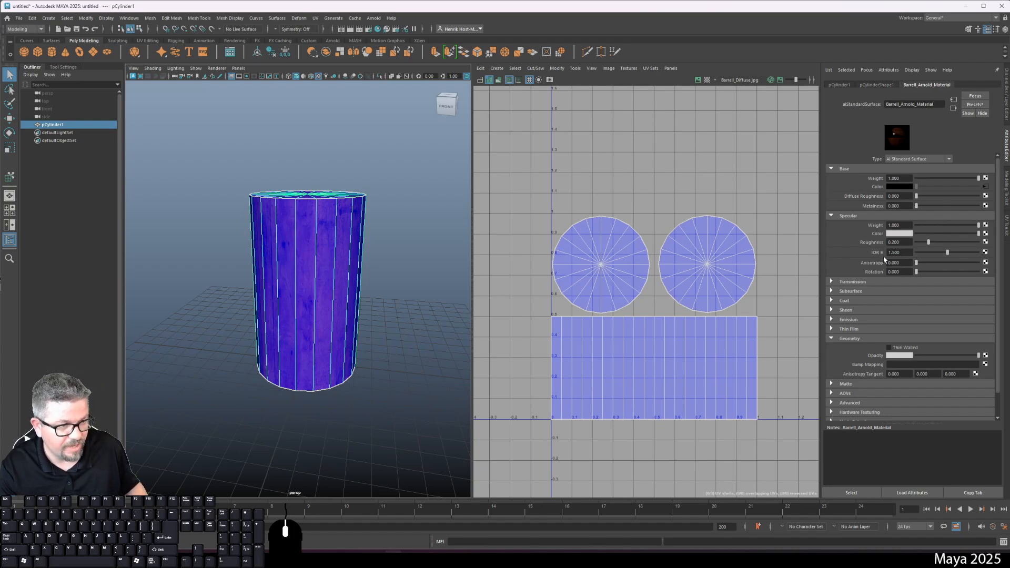
{"action": "left_click", "coordinate": [985, 233]}
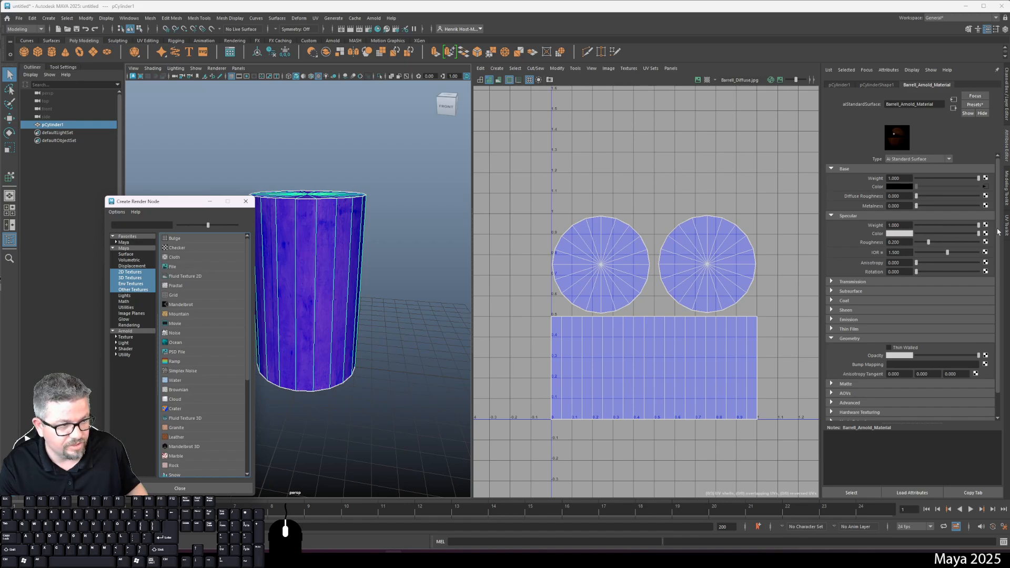
{"action": "left_click", "coordinate": [167, 267]}
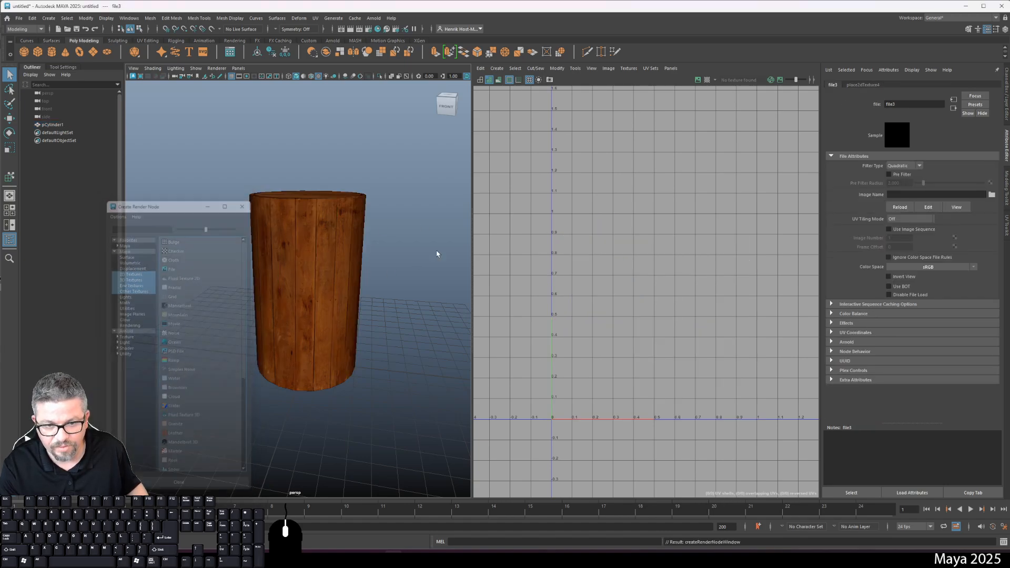
Load Barrell_Specular.png from the Lab 9 folder as the specular texture's image.
{"action": "left_click", "coordinate": [992, 194]}
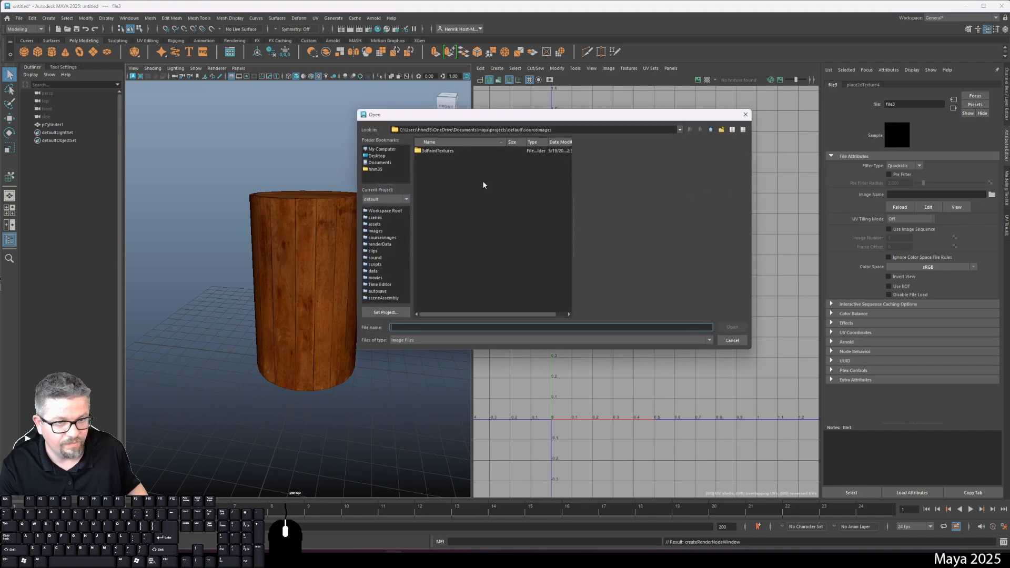
{"action": "left_click", "coordinate": [376, 156]}
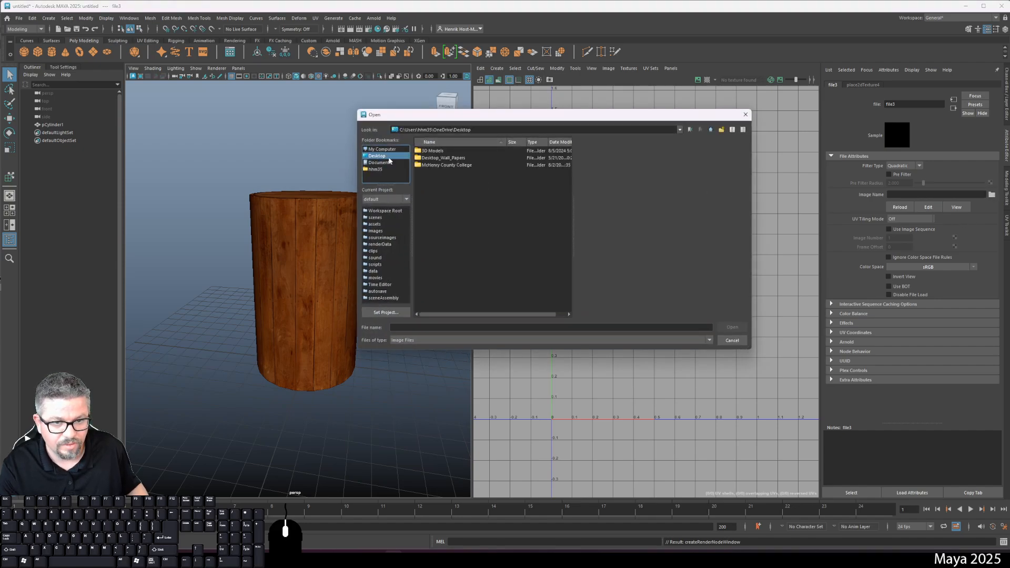
{"action": "double_click", "coordinate": [439, 165]}
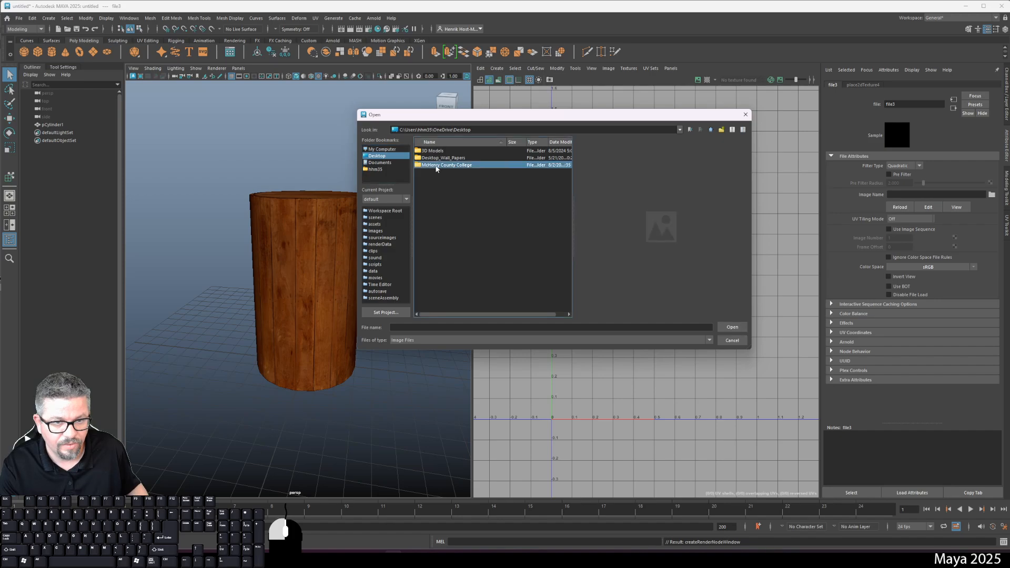
{"action": "double_click", "coordinate": [436, 152]}
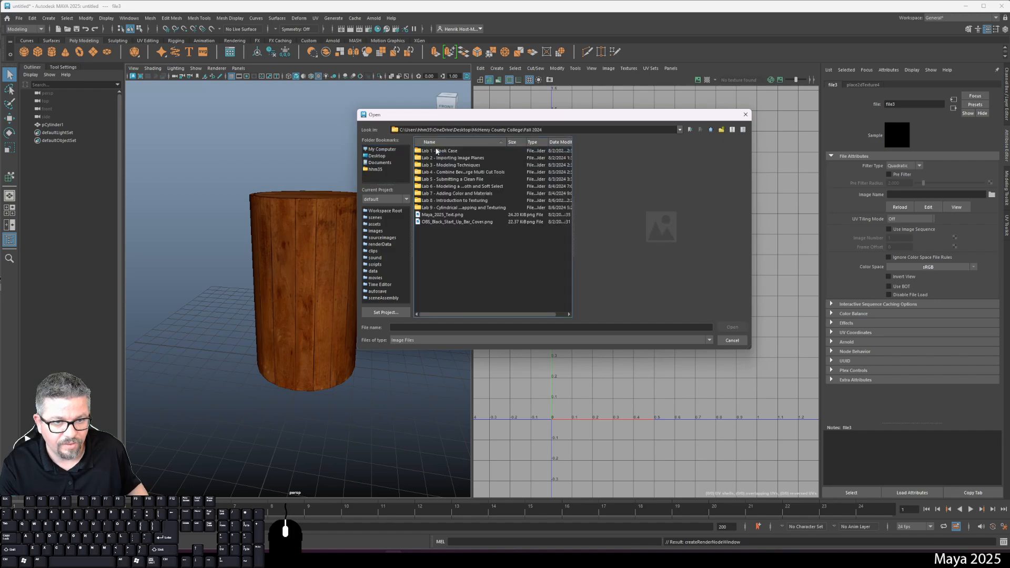
{"action": "double_click", "coordinate": [447, 208]}
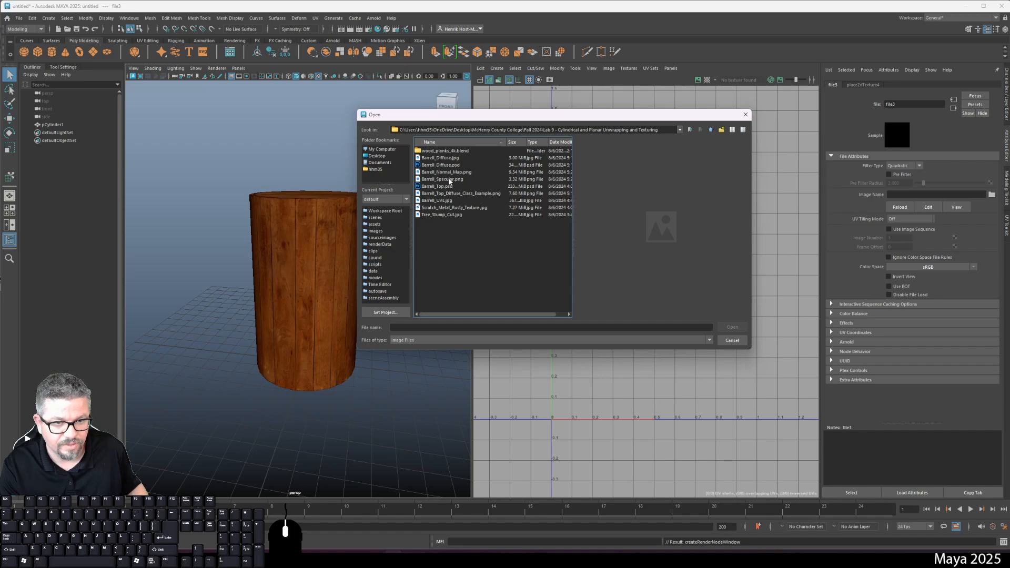
{"action": "left_click", "coordinate": [450, 181]}
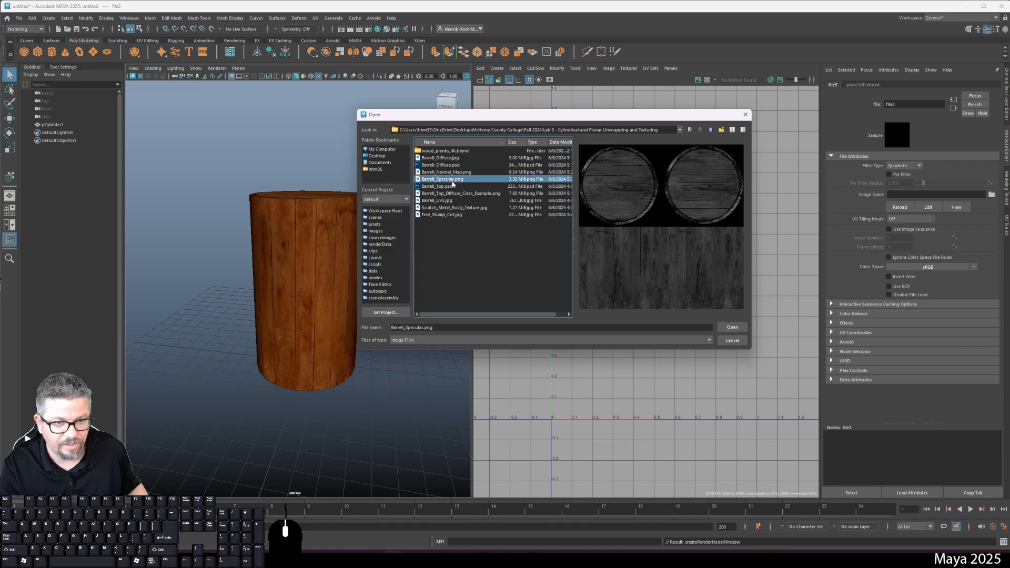
{"action": "left_click", "coordinate": [727, 328]}
{"action": "mouse_move", "coordinate": [410, 261]}
{"action": "left_mouse_down"}
{"action": "mouse_move", "coordinate": [411, 323]}
{"action": "mouse_move", "coordinate": [418, 257]}
{"action": "left_mouse_up"}
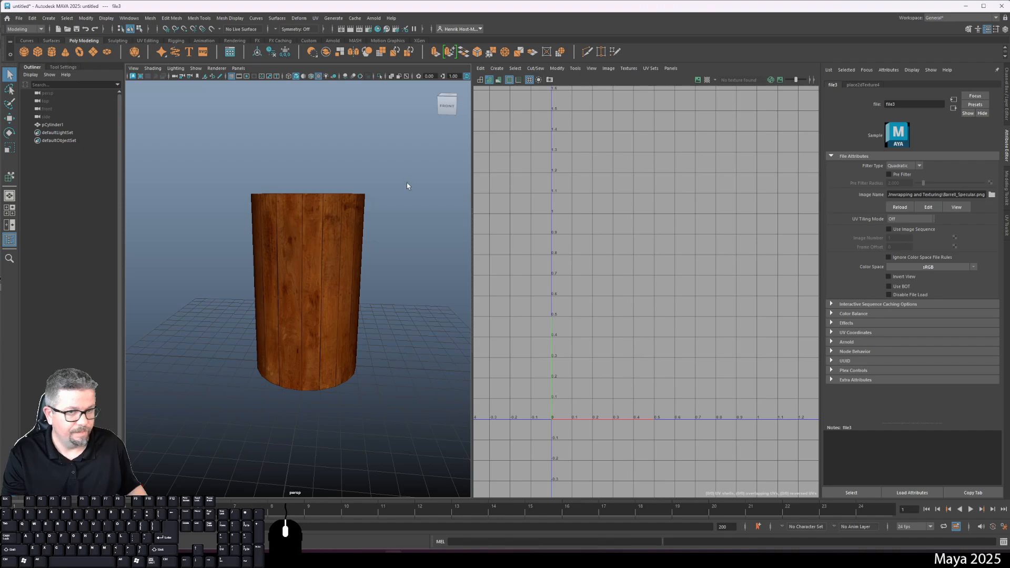
Reselect the barrel, try a specular Roughness of 0.897 on its Arnold material, and undo the change.
{"action": "left_click", "coordinate": [337, 227]}
{"action": "left_click", "coordinate": [398, 233]}
{"action": "left_click", "coordinate": [318, 256]}
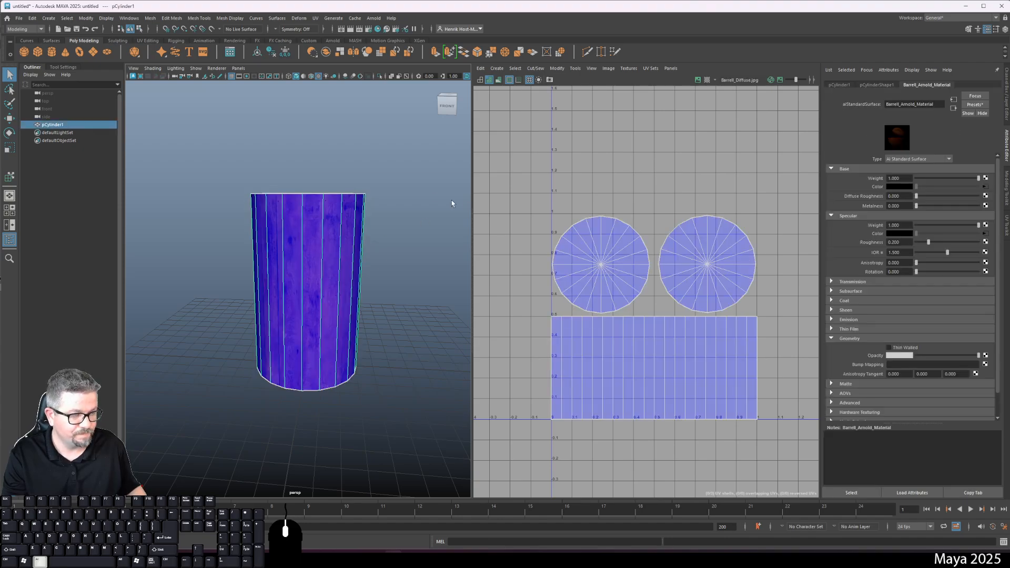
{"action": "left_click_drag", "start_coordinate": [452, 201], "coordinate": [454, 174]}
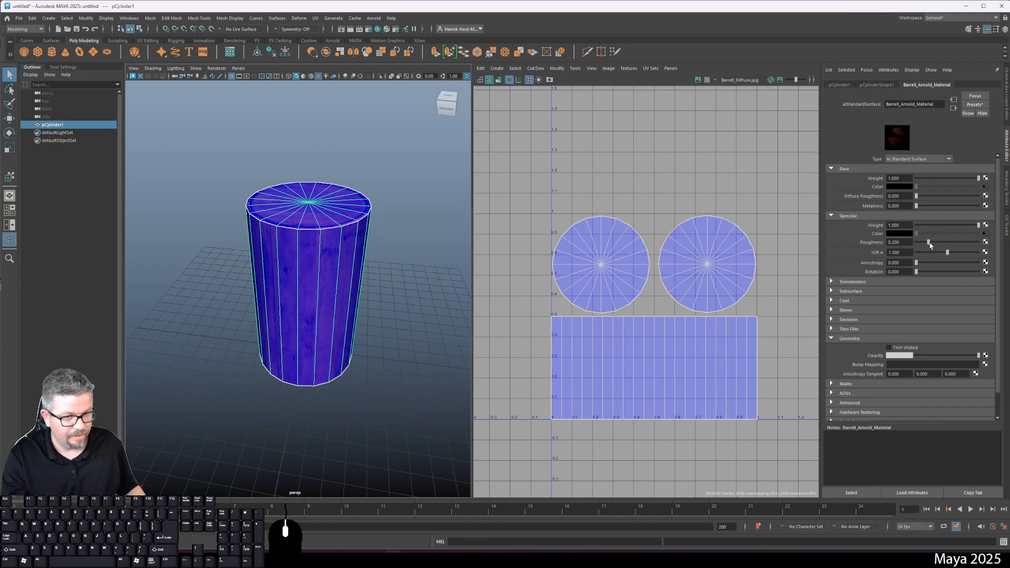
{"action": "left_click_drag", "start_coordinate": [930, 245], "coordinate": [957, 249]}
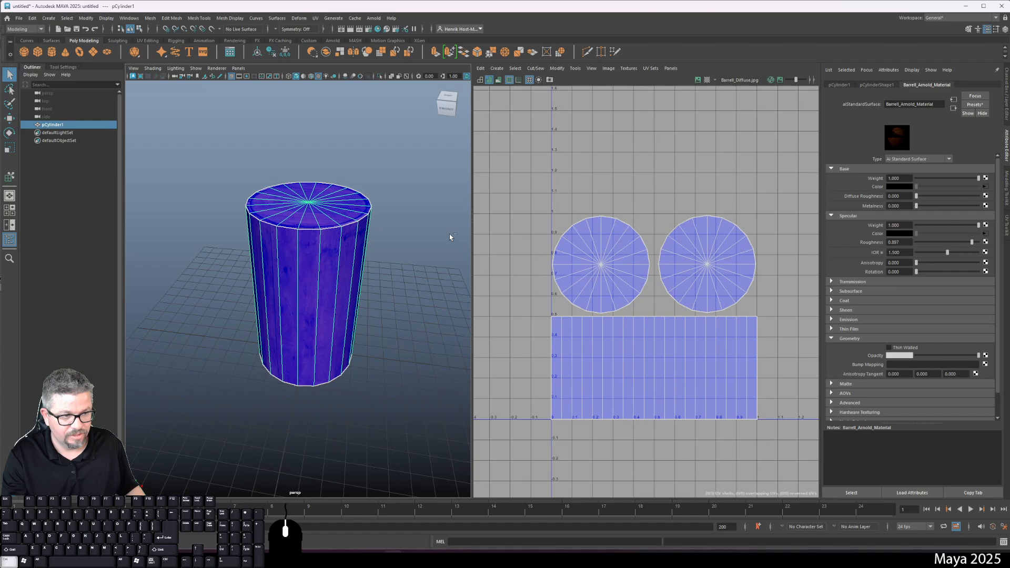
{"action": "key", "text": "ctrl+z"}
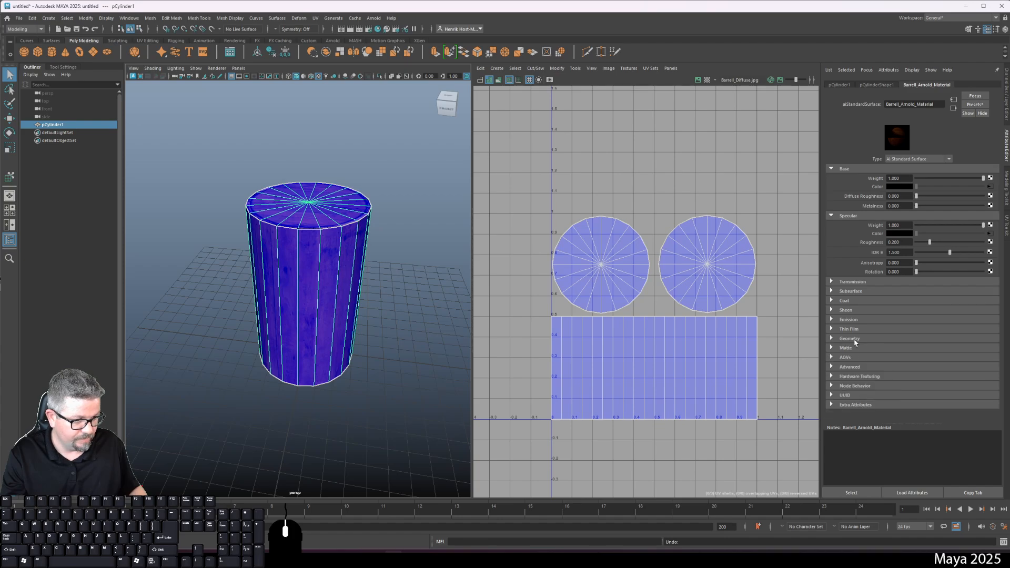
{"action": "left_click", "coordinate": [987, 358]}
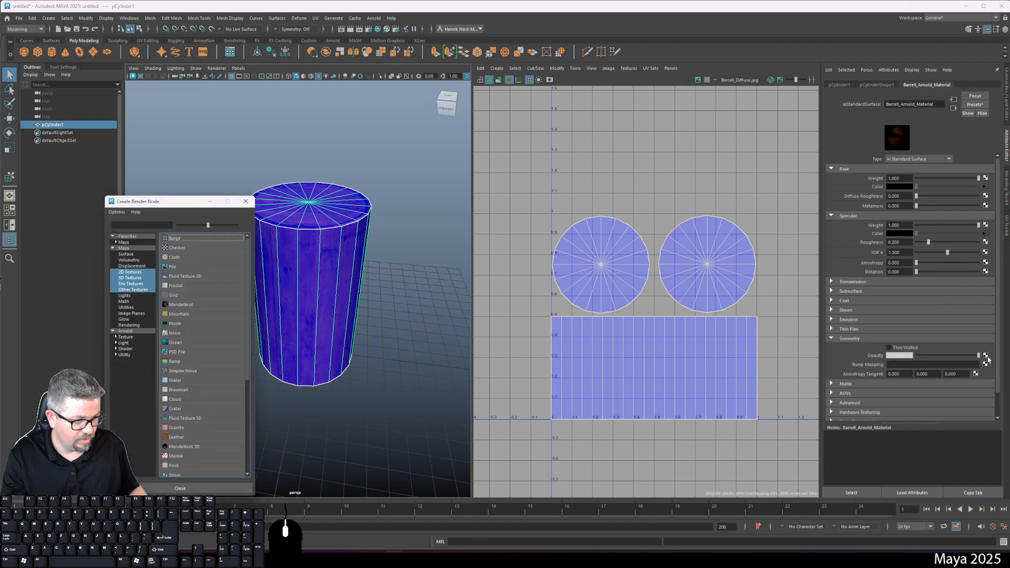
{"action": "left_click", "coordinate": [173, 267]}
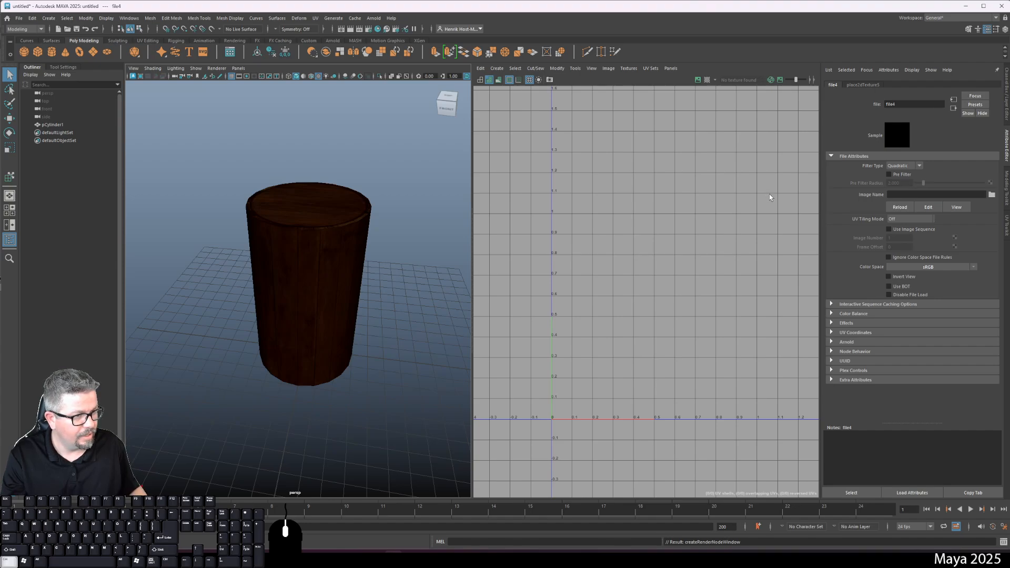
{"action": "left_click", "coordinate": [994, 195]}
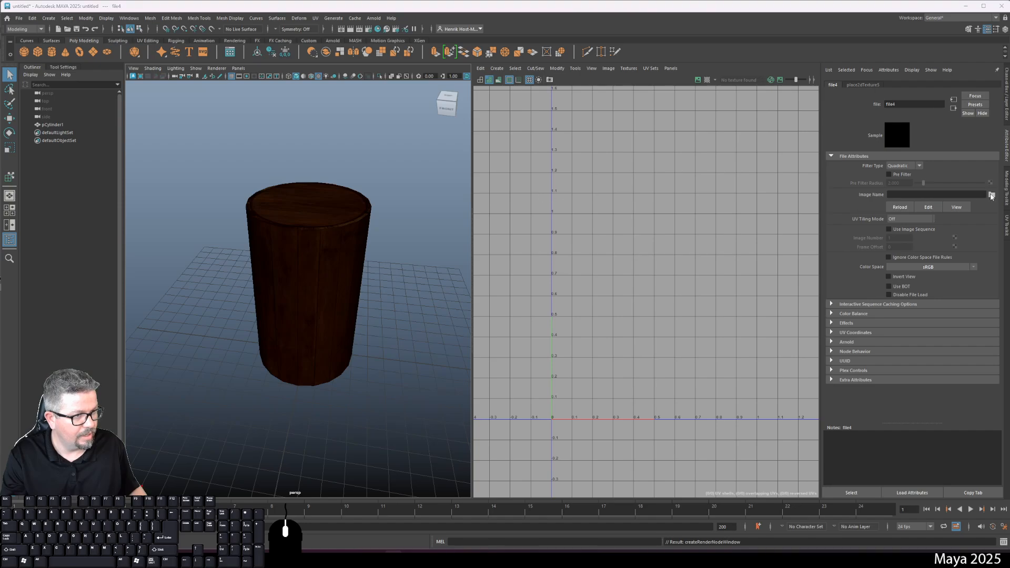
{"action": "left_click", "coordinate": [733, 340]}
{"action": "key", "text": "ctrl+z"}
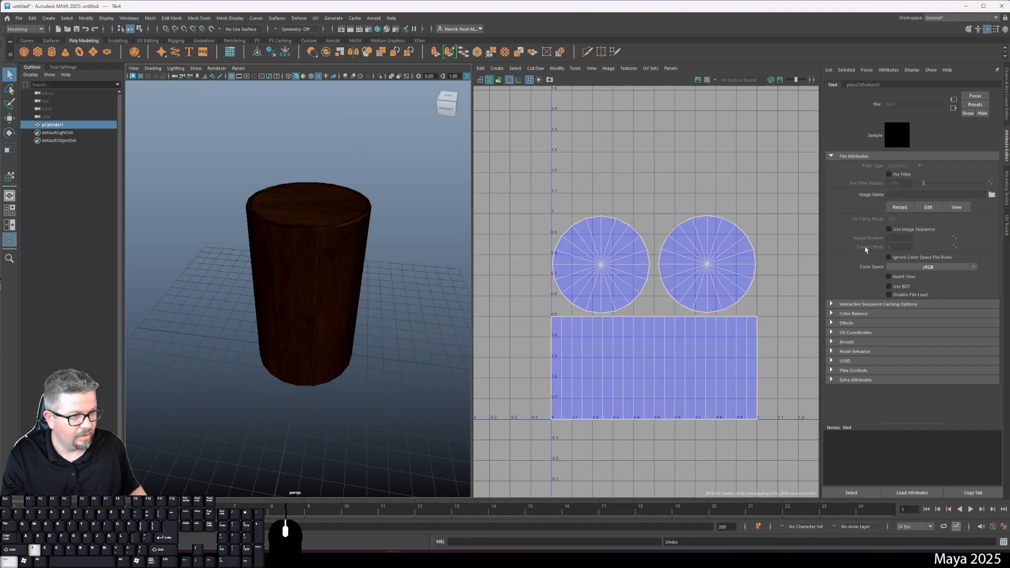
Bring up the barrel's Arnold material again and assign a File texture to its Bump Mapping.
{"action": "right_click", "coordinate": [370, 267]}
{"action": "left_click", "coordinate": [360, 257]}
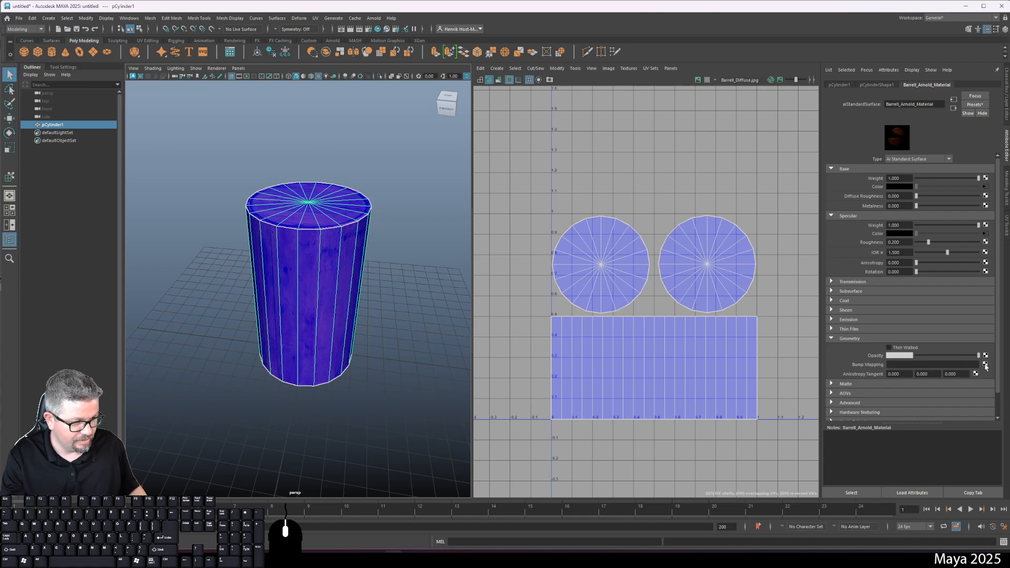
{"action": "left_click", "coordinate": [986, 365]}
{"action": "left_click", "coordinate": [173, 268]}
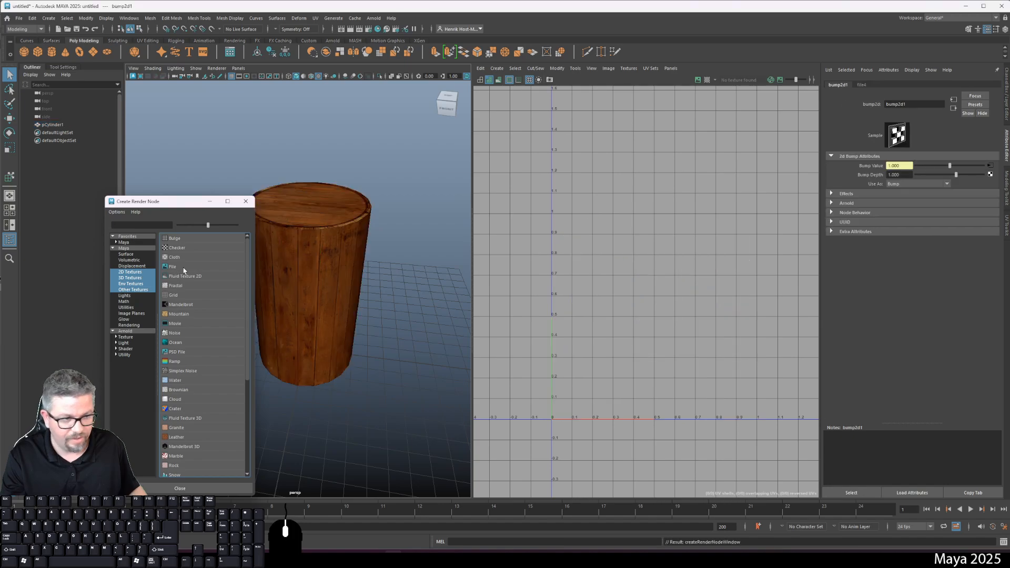
Set the 2D bump node to be used as Tangent Space Normals.
{"action": "left_click", "coordinate": [920, 184]}
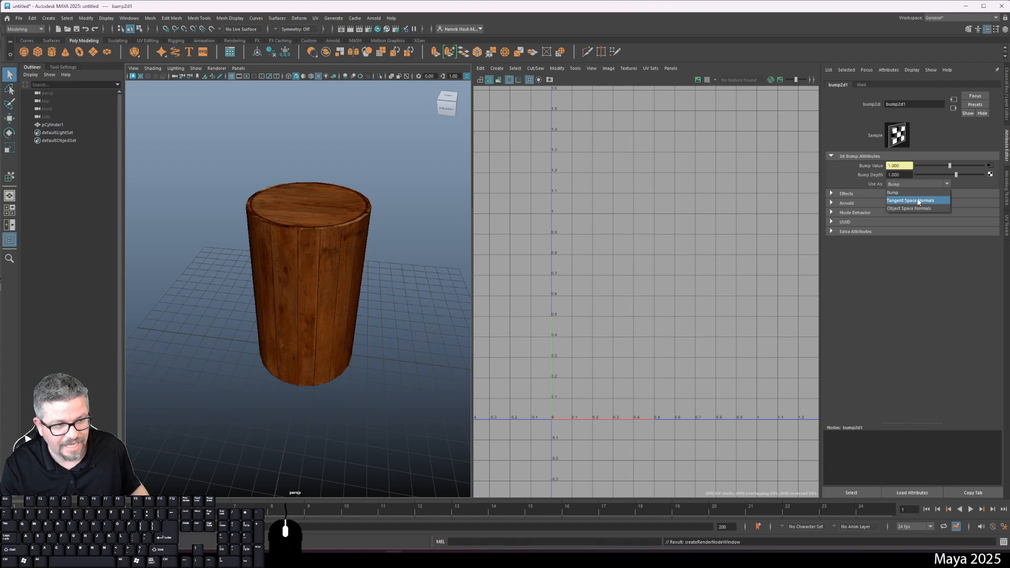
{"action": "left_click", "coordinate": [919, 201]}
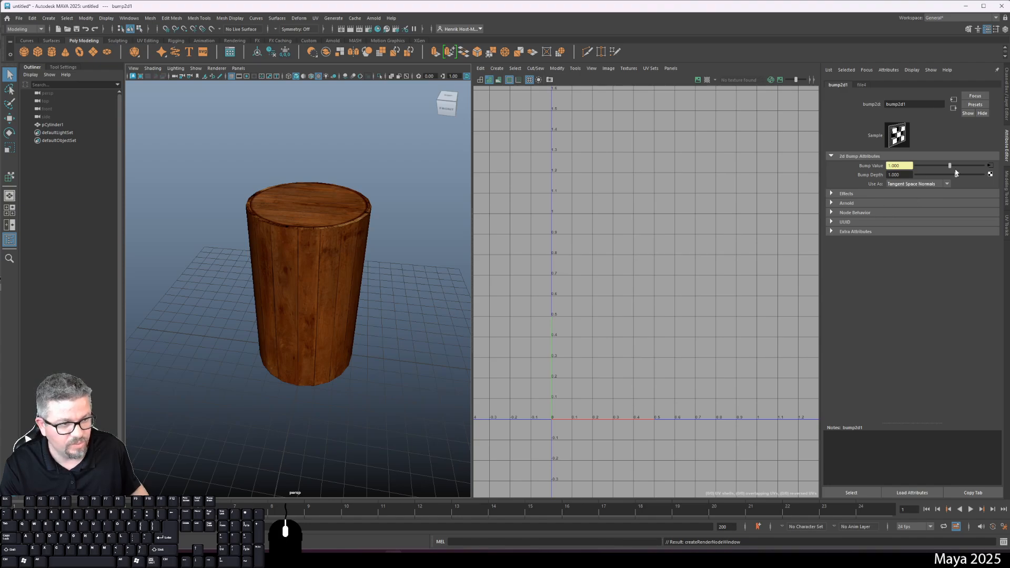
{"action": "left_click", "coordinate": [917, 184]}
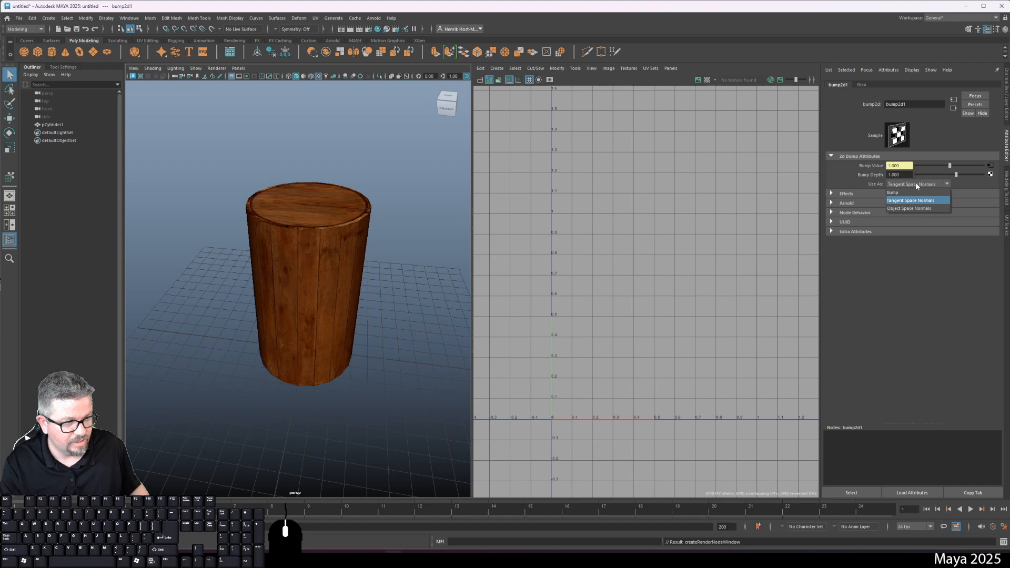
{"action": "left_click", "coordinate": [915, 201]}
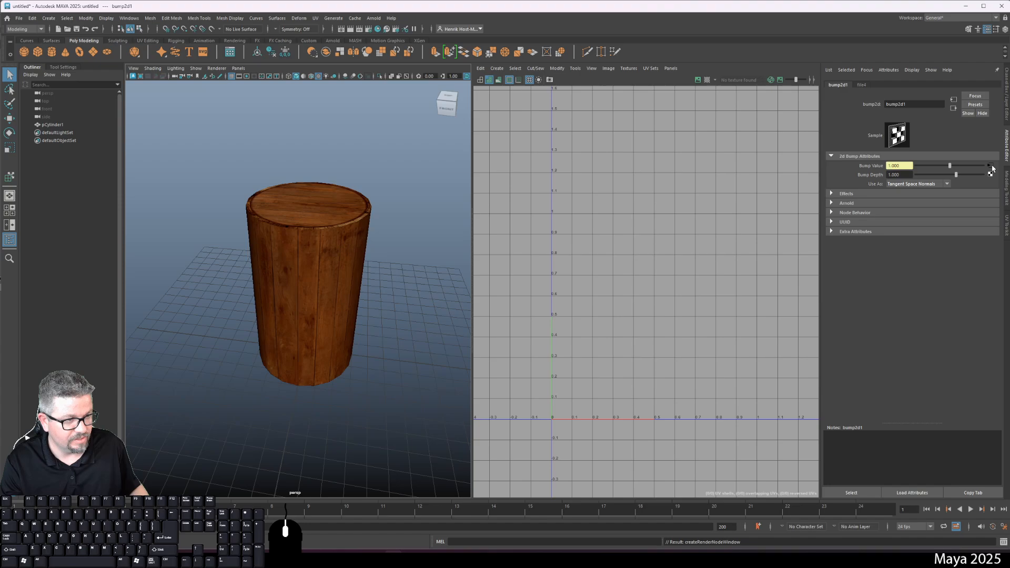
Load Barrell_Normal_Map.png from the Lab 9 folder into the bump node's file texture.
{"action": "left_click", "coordinate": [991, 166]}
{"action": "left_click", "coordinate": [991, 196]}
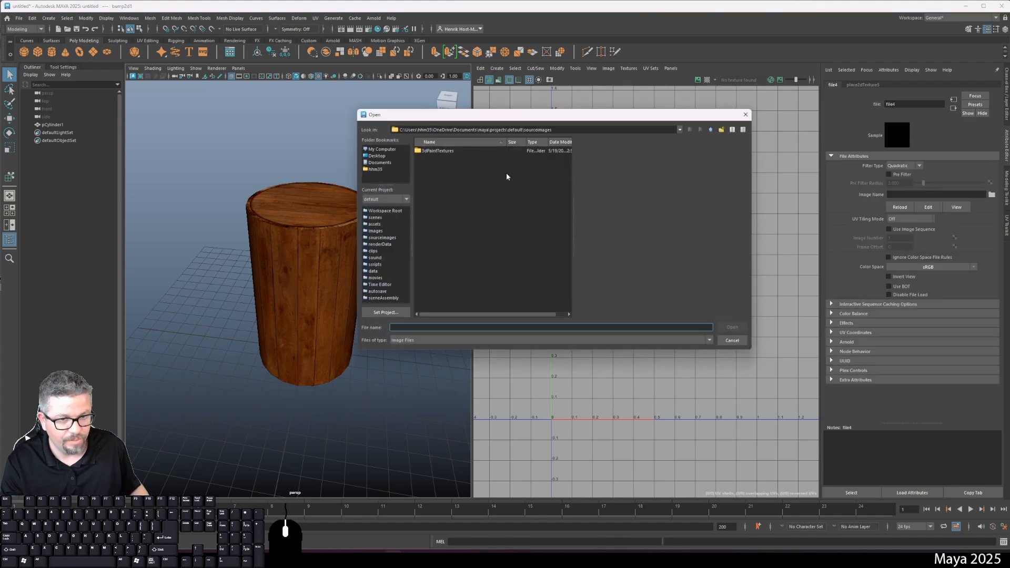
{"action": "left_click", "coordinate": [377, 156]}
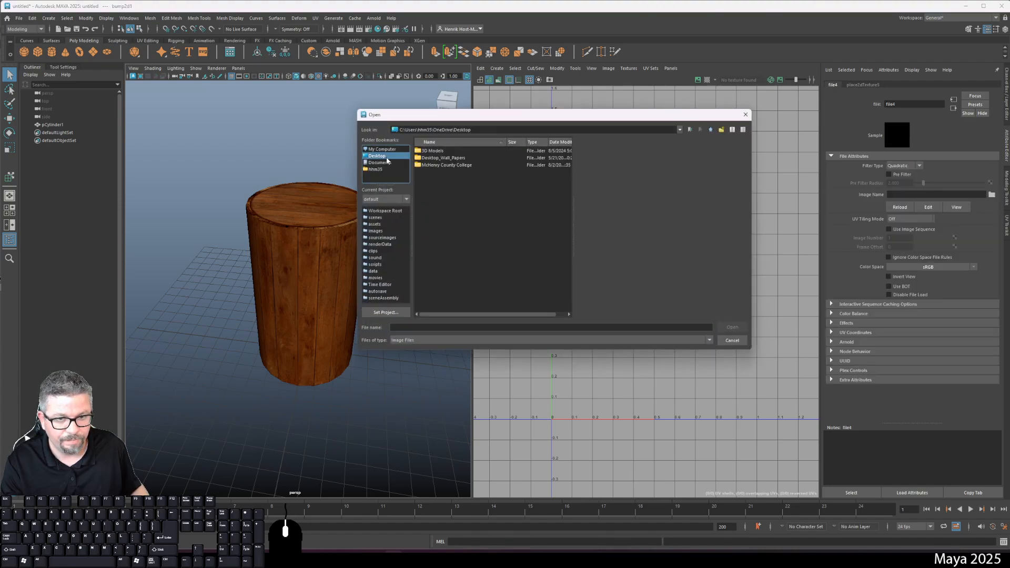
{"action": "double_click", "coordinate": [442, 165]}
{"action": "double_click", "coordinate": [441, 151]}
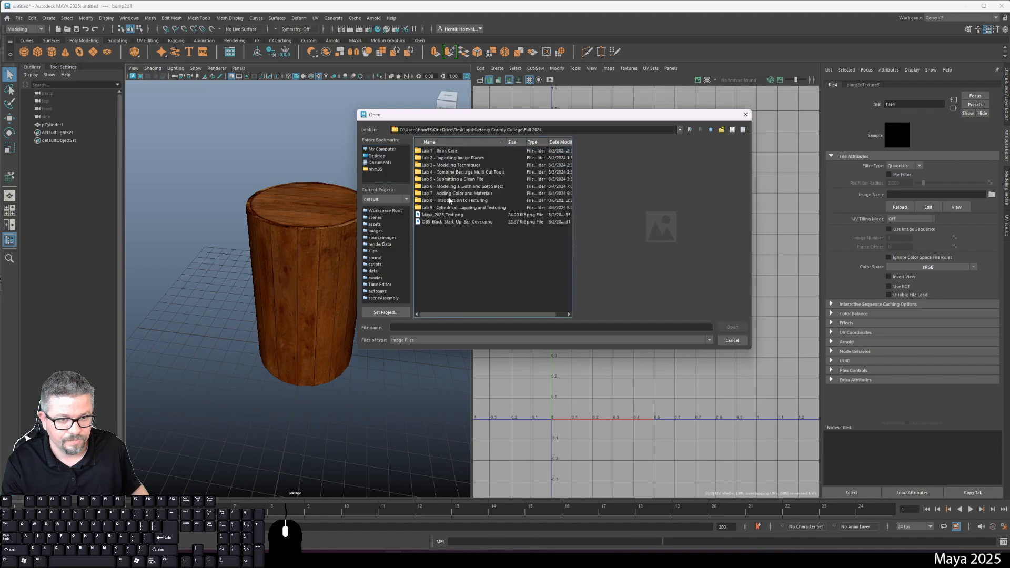
{"action": "double_click", "coordinate": [451, 208]}
{"action": "left_click", "coordinate": [453, 208]}
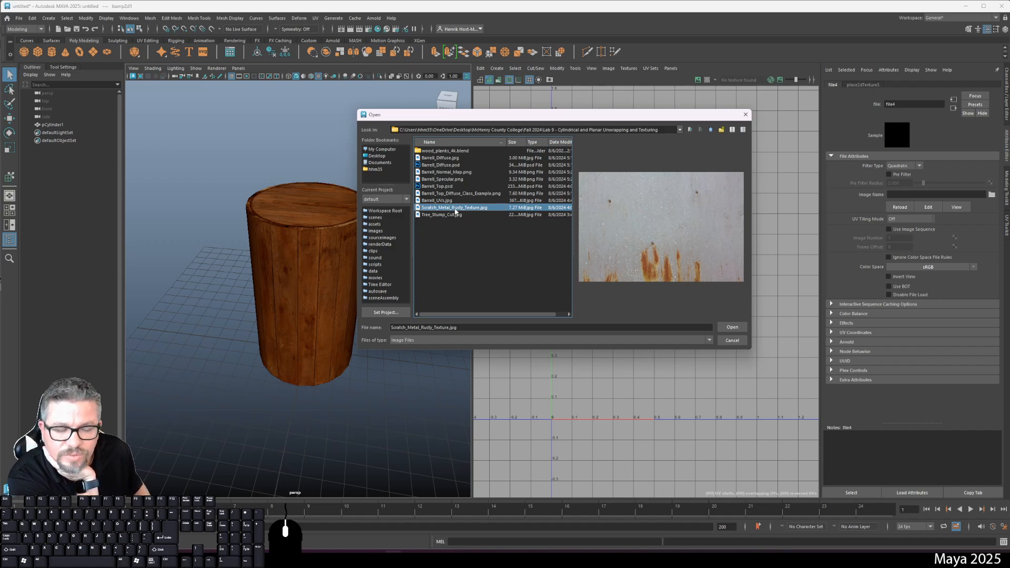
{"action": "left_click", "coordinate": [456, 201]}
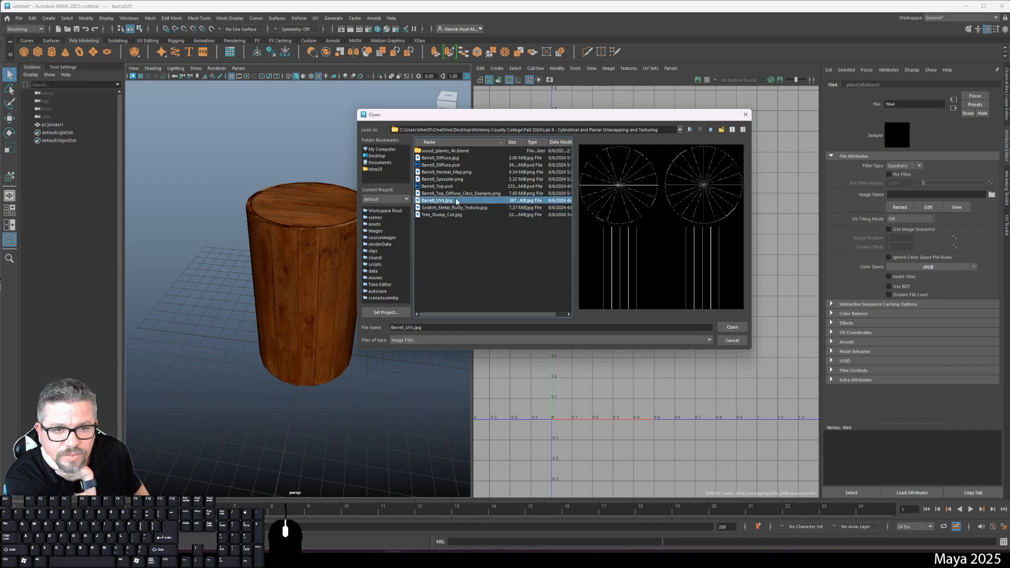
{"action": "left_click", "coordinate": [458, 173]}
{"action": "left_click", "coordinate": [733, 327]}
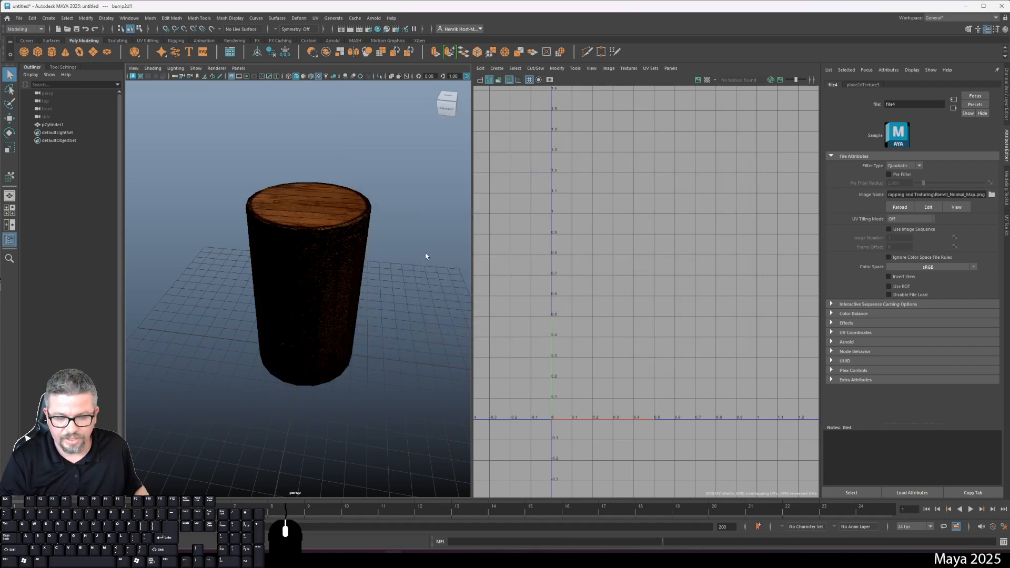
Examine the barrel from several angles with all-lights shading and with textured shading under default lighting.
{"action": "left_click_drag", "start_coordinate": [426, 255], "coordinate": [351, 329]}
{"action": "key", "text": "7"}
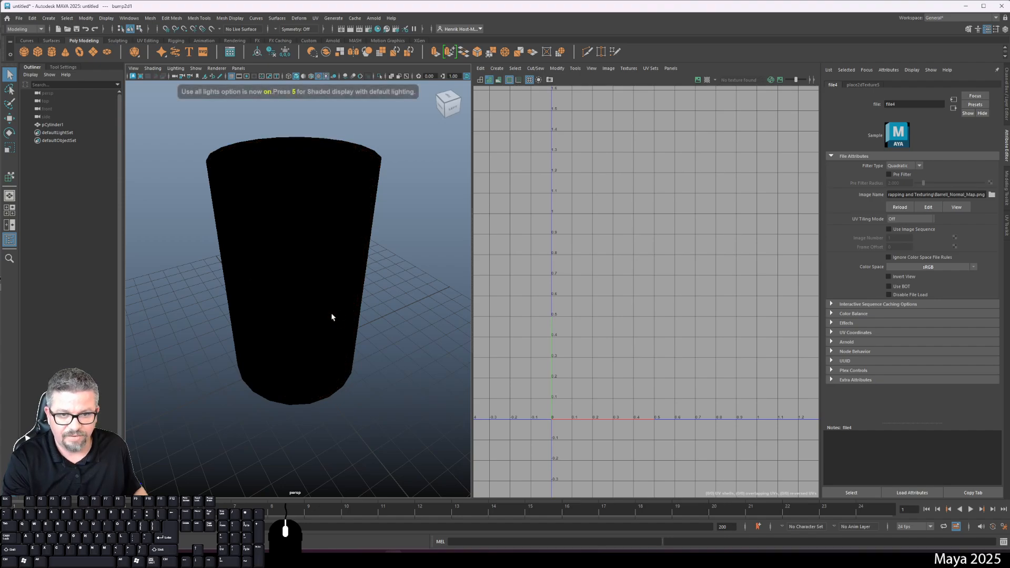
{"action": "left_click_drag", "start_coordinate": [330, 312], "coordinate": [310, 318]}
{"action": "mouse_move", "coordinate": [312, 318]}
{"action": "left_mouse_down"}
{"action": "mouse_move", "coordinate": [316, 342]}
{"action": "mouse_move", "coordinate": [309, 335]}
{"action": "left_mouse_up"}
{"action": "key", "text": "6"}
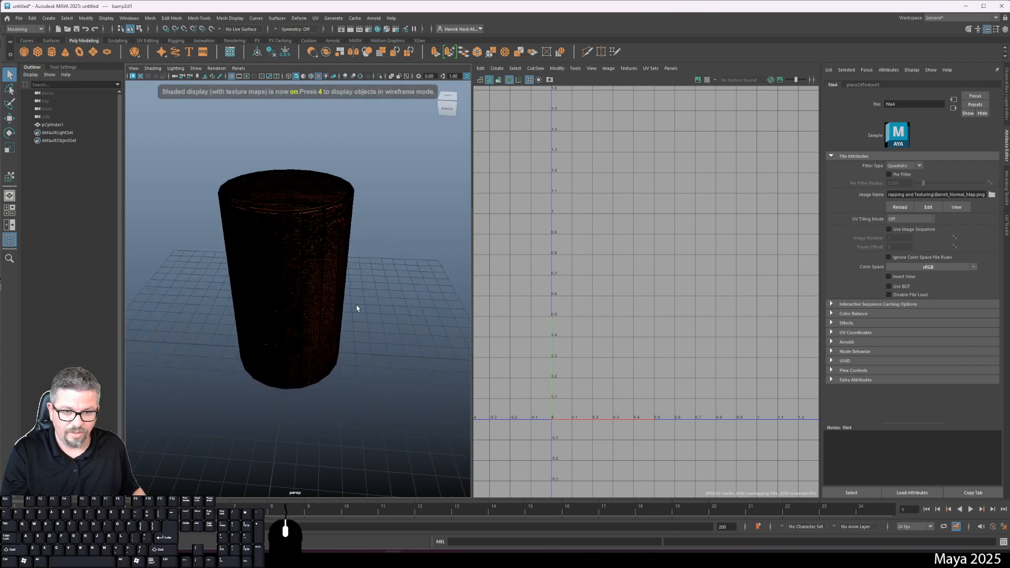
{"action": "mouse_move", "coordinate": [356, 309]}
{"action": "left_mouse_down"}
{"action": "mouse_move", "coordinate": [350, 334]}
{"action": "mouse_move", "coordinate": [336, 293]}
{"action": "mouse_move", "coordinate": [417, 279]}
{"action": "mouse_move", "coordinate": [414, 259]}
{"action": "mouse_move", "coordinate": [303, 284]}
{"action": "mouse_move", "coordinate": [314, 329]}
{"action": "mouse_move", "coordinate": [315, 267]}
{"action": "mouse_move", "coordinate": [223, 264]}
{"action": "mouse_move", "coordinate": [305, 266]}
{"action": "mouse_move", "coordinate": [269, 230]}
{"action": "mouse_move", "coordinate": [270, 255]}
{"action": "mouse_move", "coordinate": [305, 250]}
{"action": "left_mouse_up"}
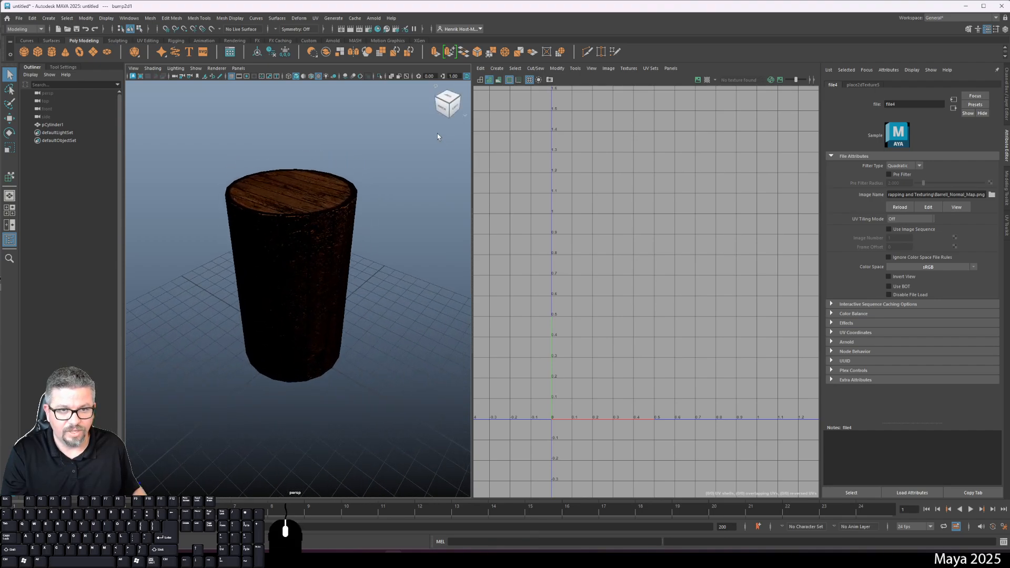
Add an Arnold skydome light to the scene and display the barrel using all lights.
{"action": "left_click", "coordinate": [374, 18]}
{"action": "mouse_move", "coordinate": [384, 68]}
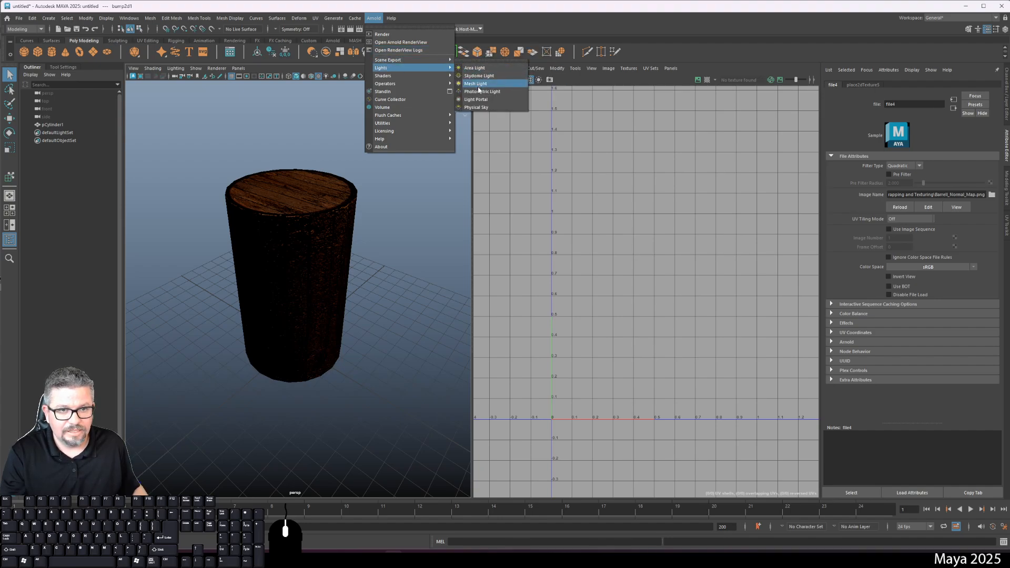
{"action": "left_click", "coordinate": [478, 76]}
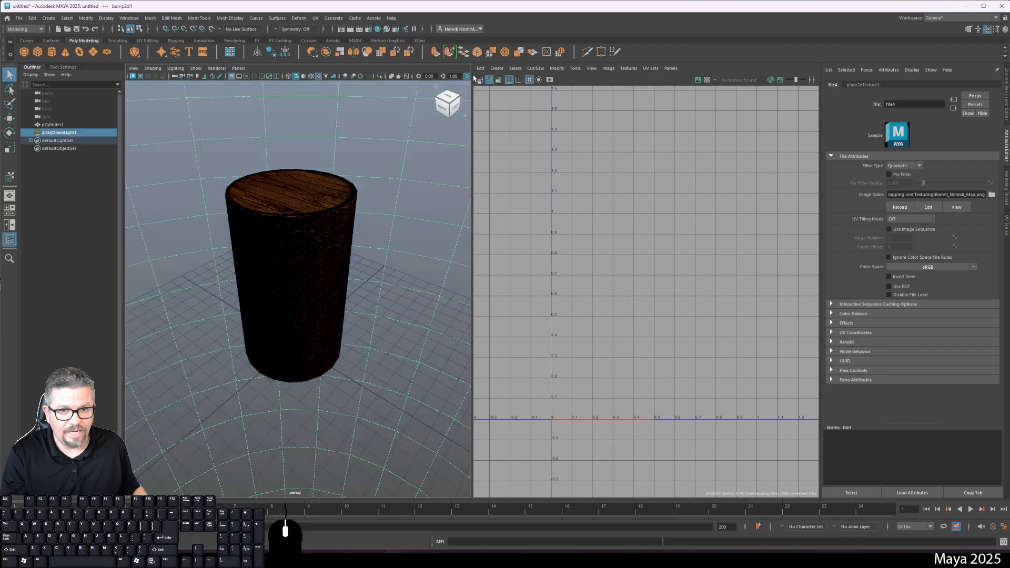
{"action": "key", "text": "7"}
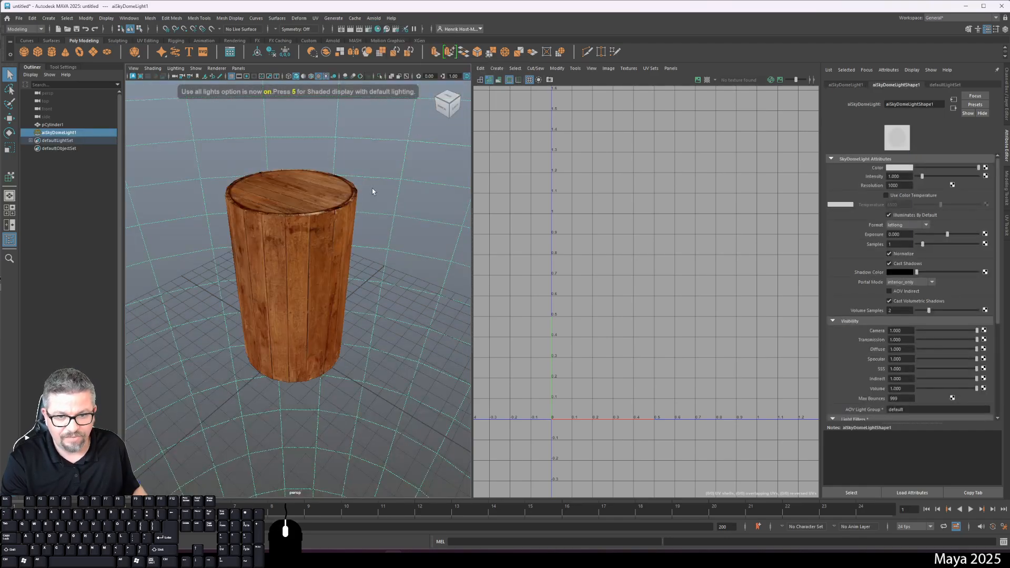
{"action": "left_click_drag", "start_coordinate": [372, 191], "coordinate": [301, 265]}
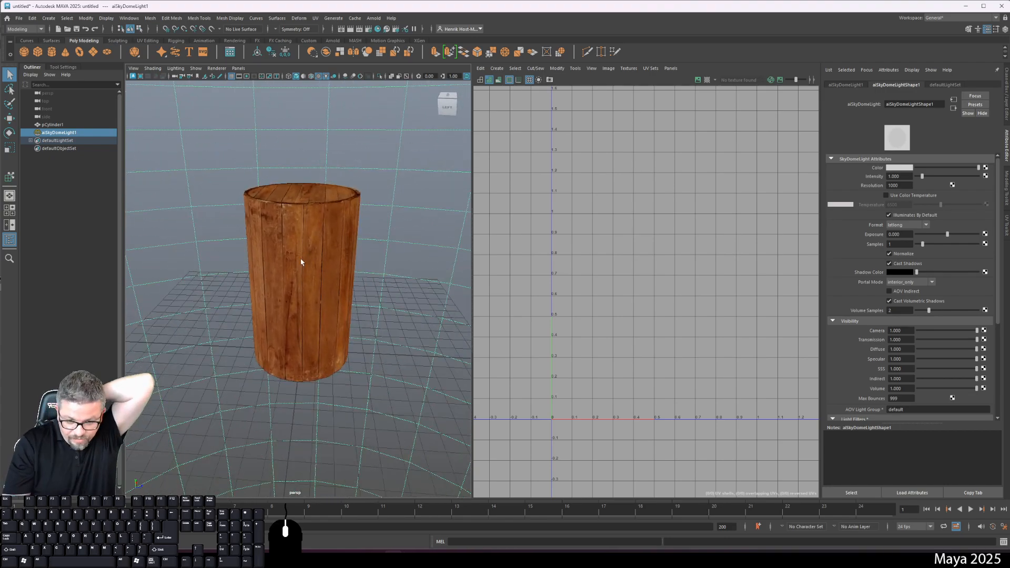
Try rotating the skydome light around the barrel, and undo the rotation.
{"action": "key", "text": "e"}
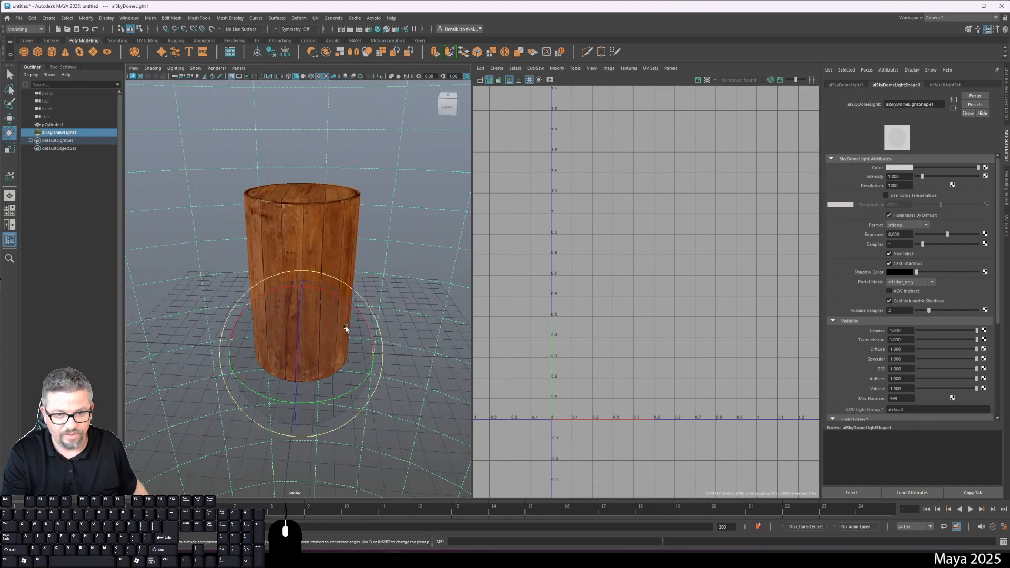
{"action": "left_click_drag", "start_coordinate": [338, 338], "coordinate": [435, 273]}
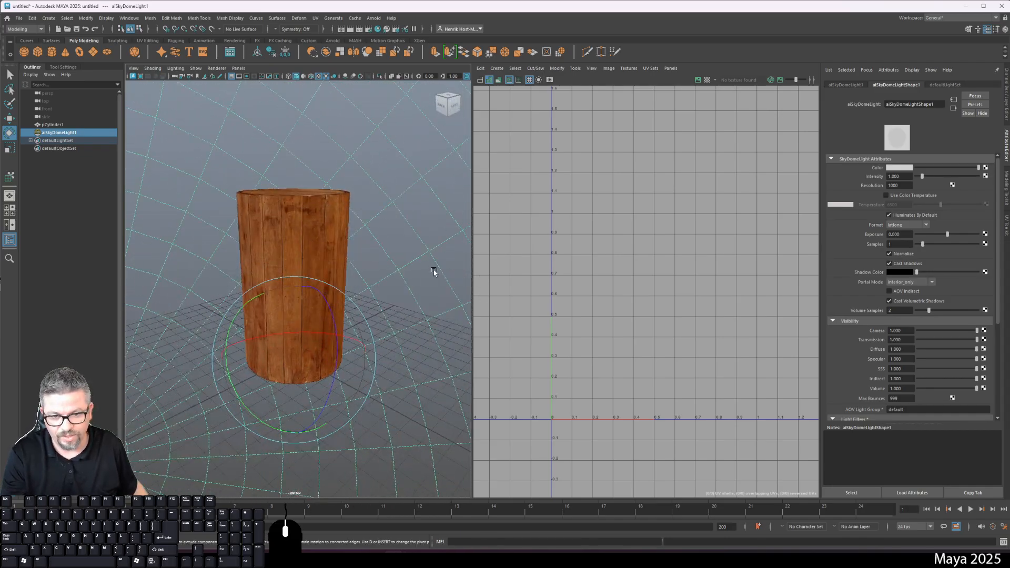
{"action": "key", "text": "ctrl+z"}
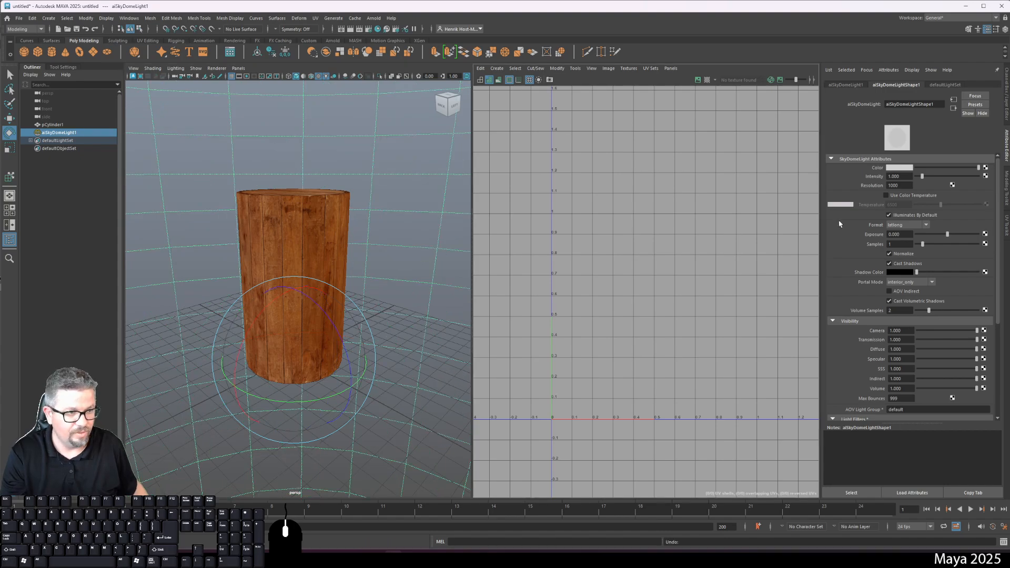
Try a lower Intensity on the skydome light, and set it back to 1.
{"action": "mouse_move", "coordinate": [921, 176]}
{"action": "left_mouse_down"}
{"action": "mouse_move", "coordinate": [940, 185]}
{"action": "mouse_move", "coordinate": [919, 179]}
{"action": "left_mouse_up"}
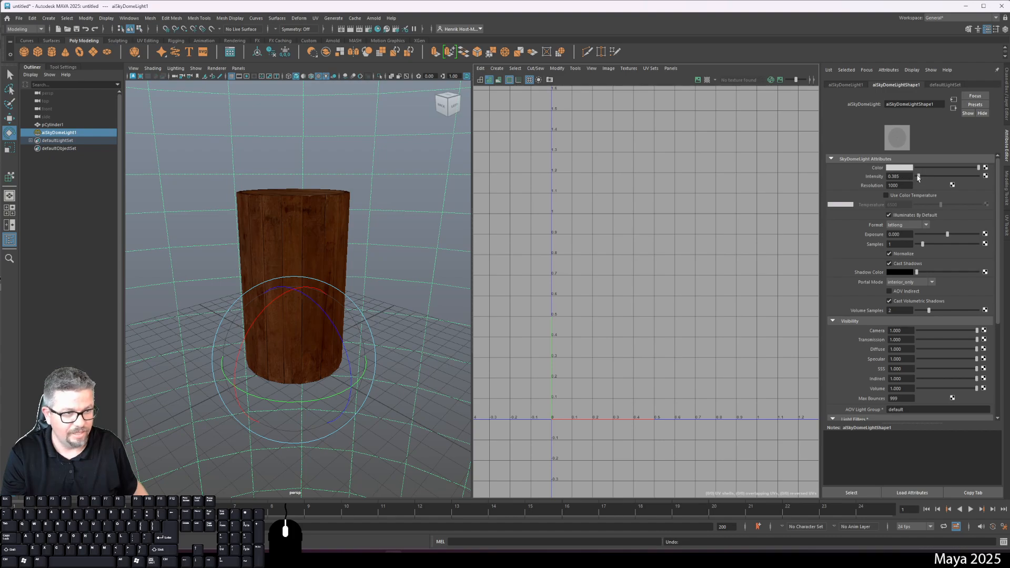
{"action": "double_click", "coordinate": [900, 177]}
{"action": "type", "text": "1"}
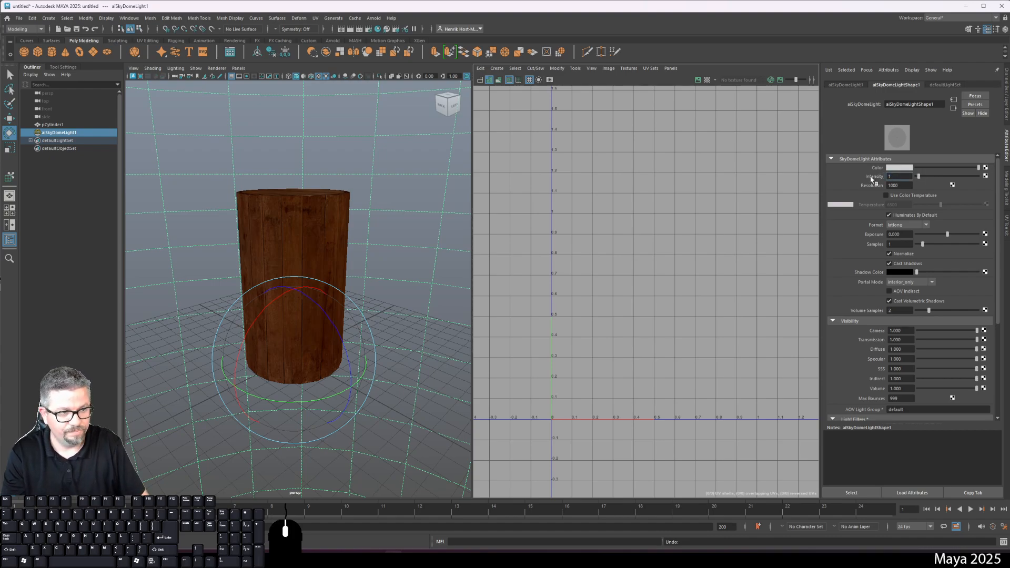
{"action": "key", "text": "Return"}
Deselect the skydome light and examine the lit barrel's side planks and lid from several angles.
{"action": "left_click_drag", "start_coordinate": [344, 266], "coordinate": [385, 319]}
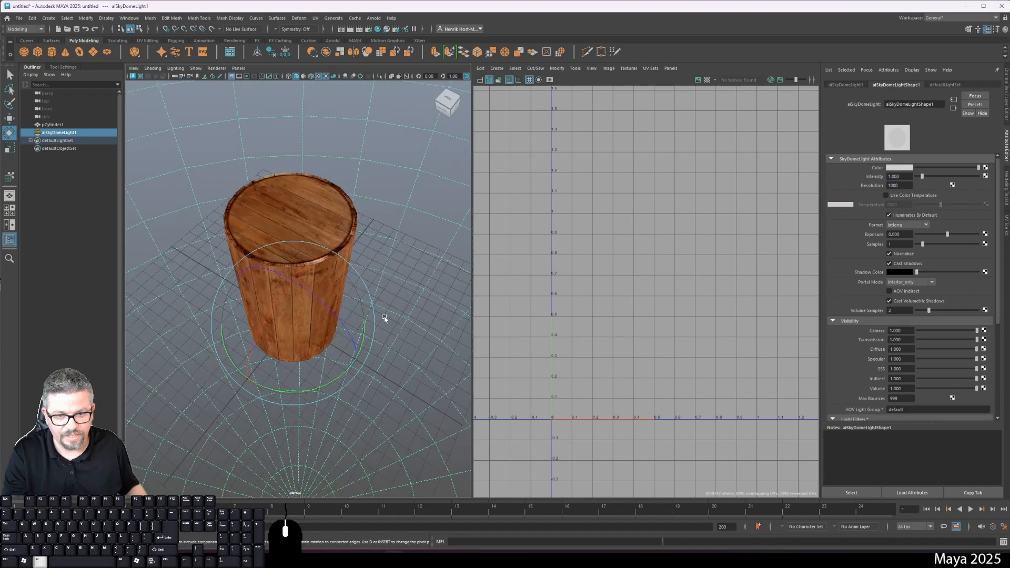
{"action": "left_click", "coordinate": [397, 210]}
{"action": "left_click", "coordinate": [399, 194], "text": "shift"}
{"action": "left_click_drag", "start_coordinate": [335, 249], "coordinate": [275, 232]}
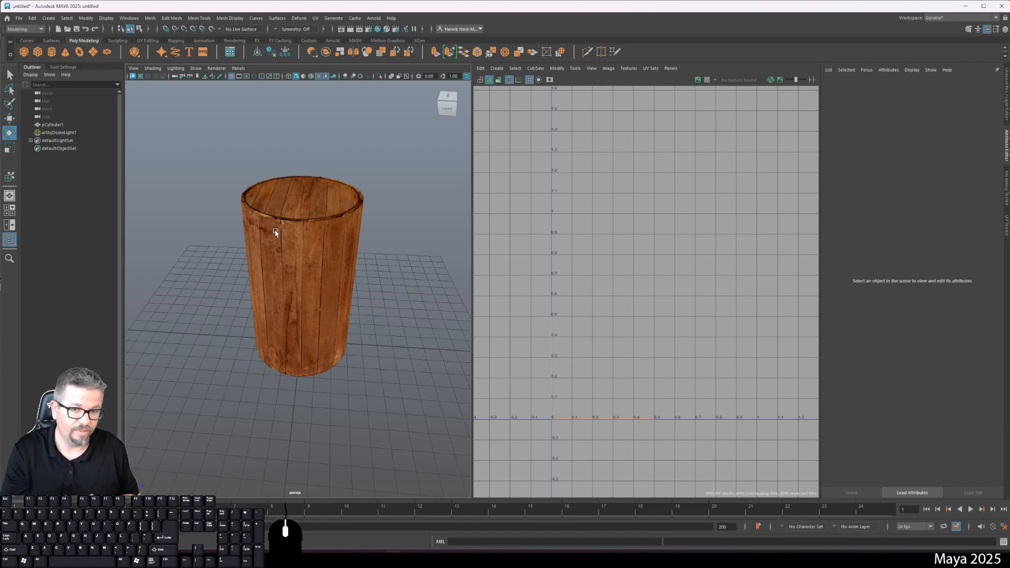
{"action": "left_click_drag", "start_coordinate": [269, 225], "coordinate": [308, 247]}
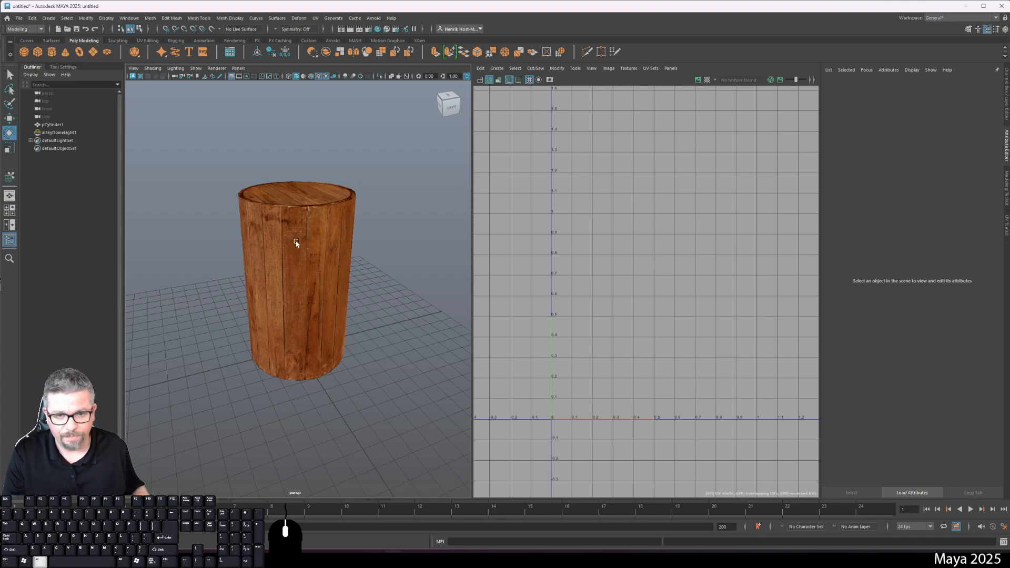
{"action": "left_click_drag", "start_coordinate": [294, 232], "coordinate": [352, 264]}
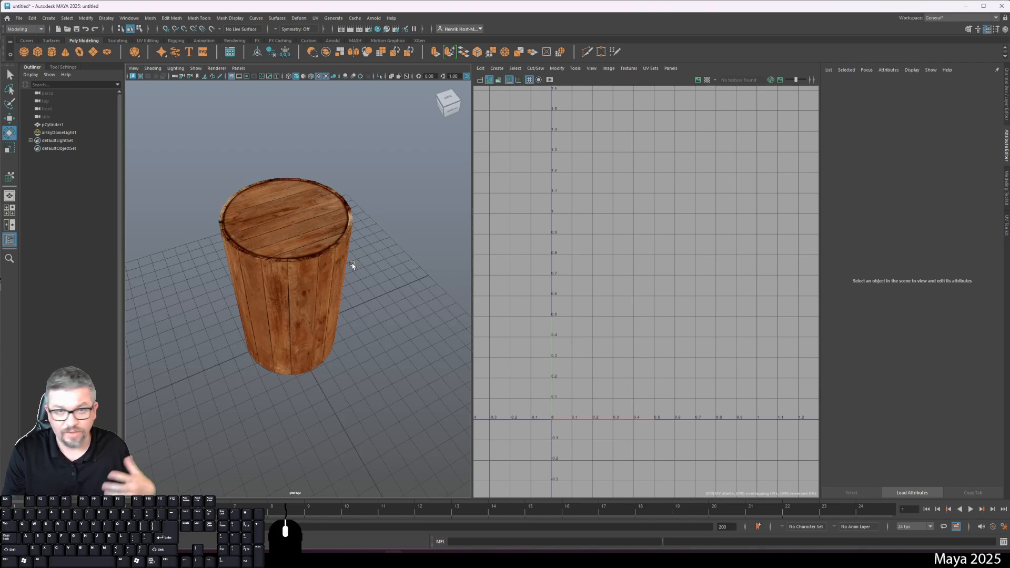